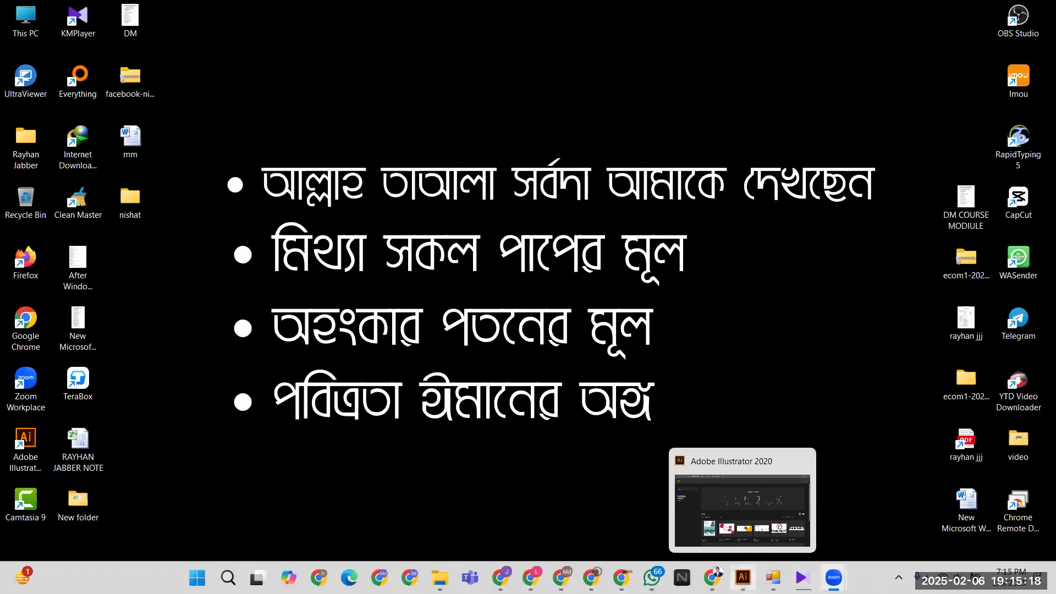
- Create Untitled-2 from the Print A4 preset, measured in Inches with a 0.25 in bleed
click(743, 577)
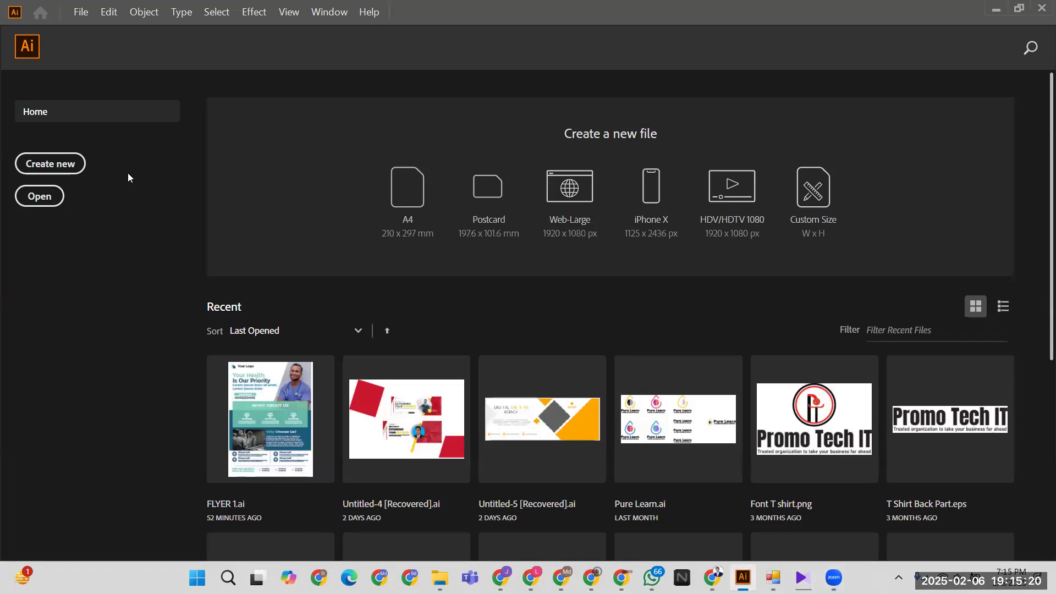
click(71, 163)
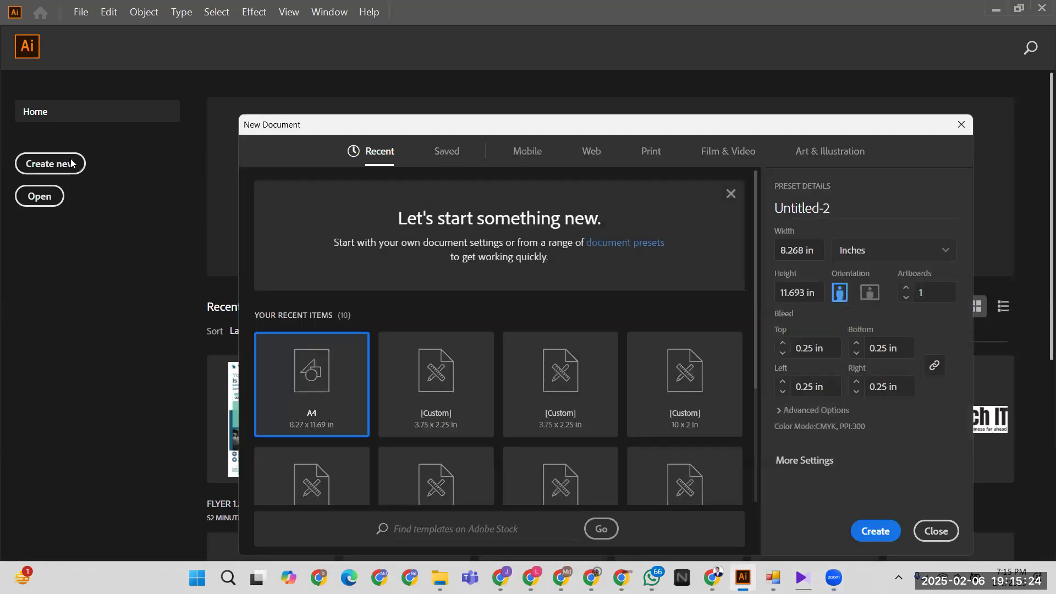
click(651, 150)
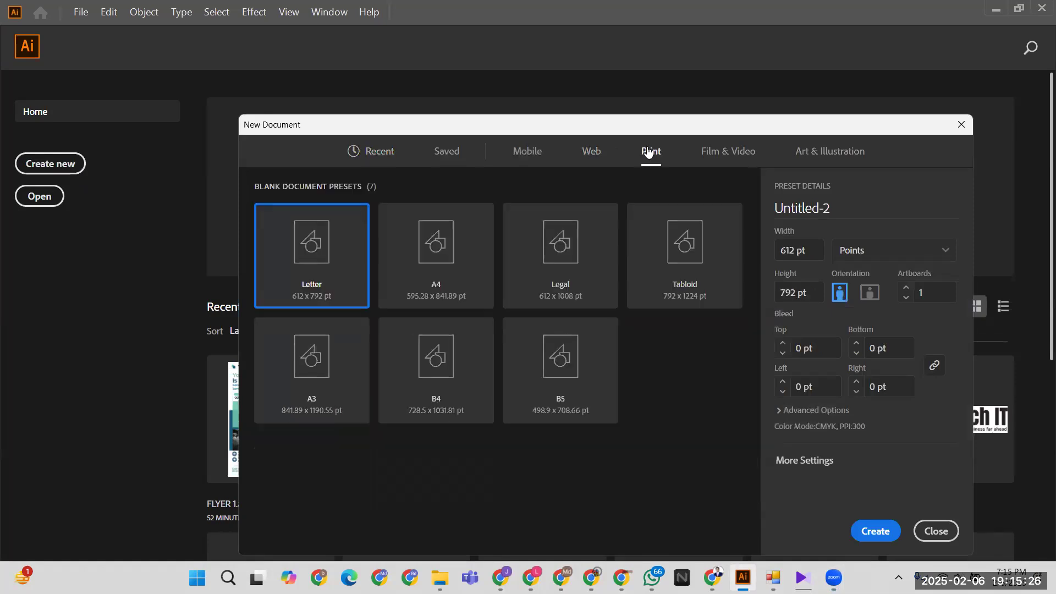
click(465, 274)
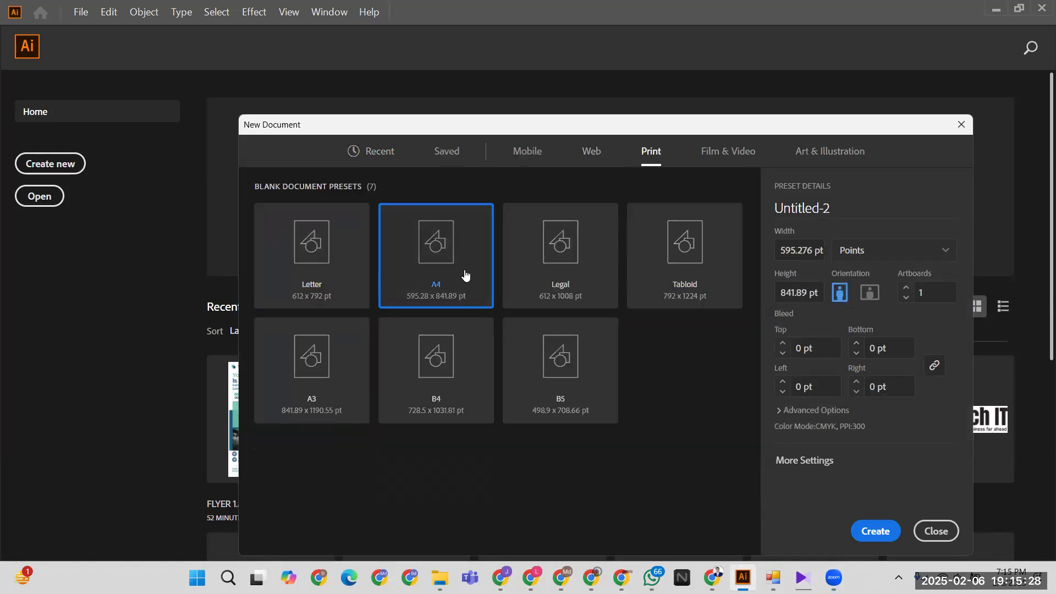
click(892, 260)
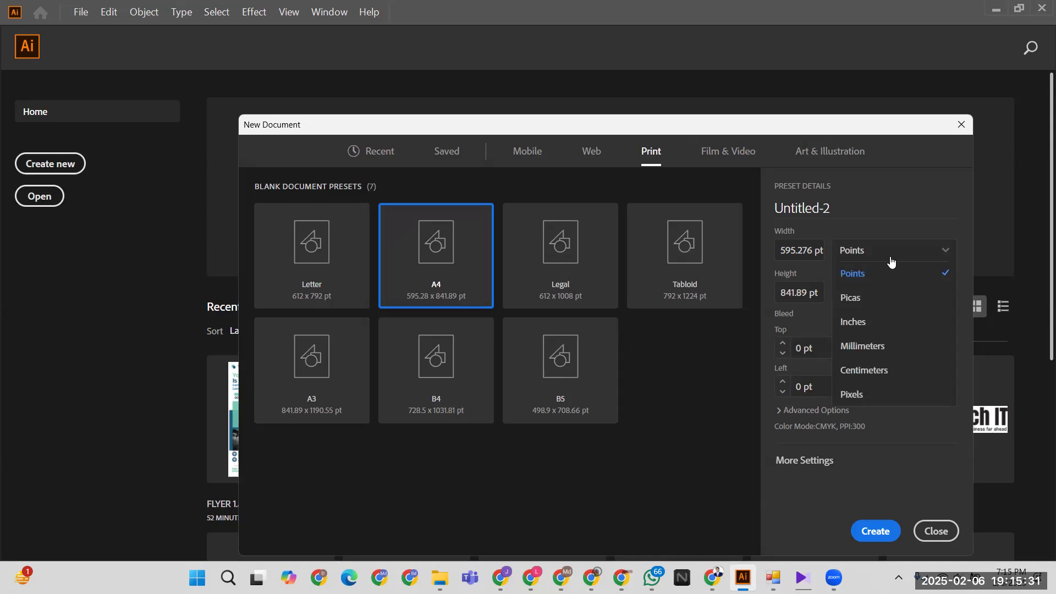
click(860, 324)
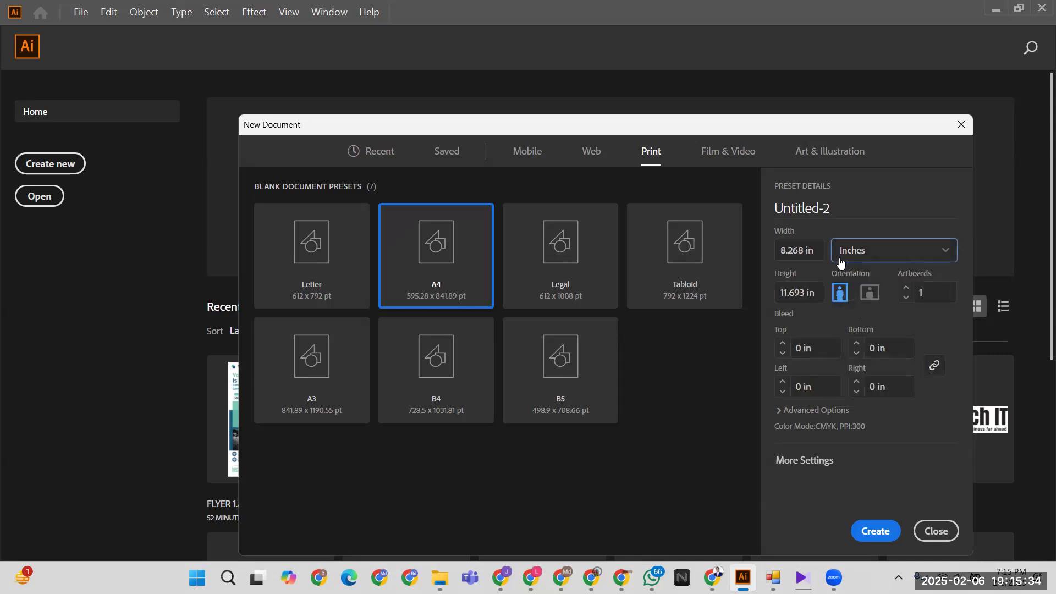
click(782, 343)
click(782, 343)
click(880, 532)
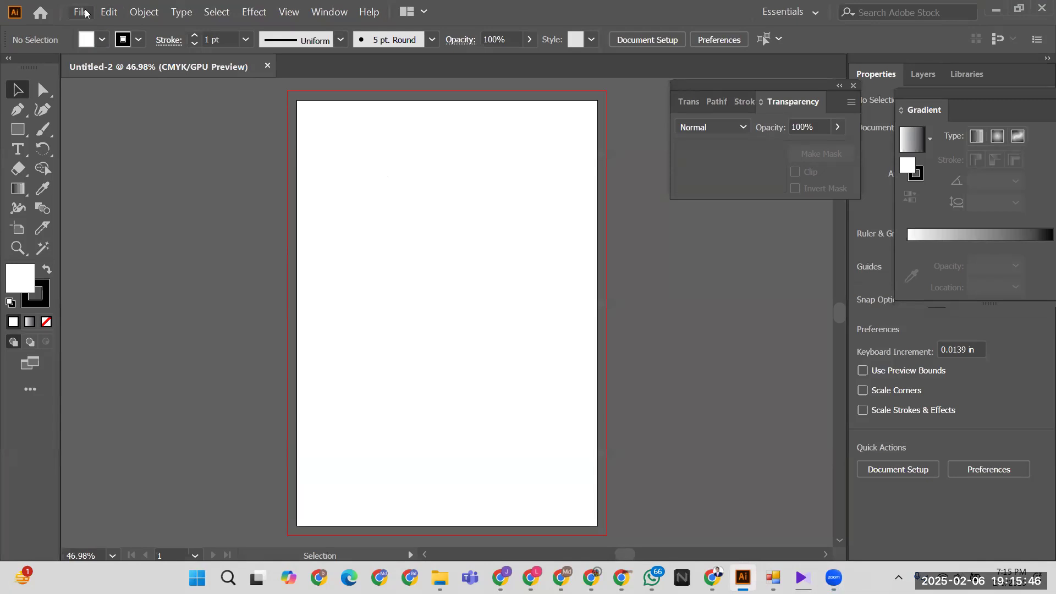
- Draw a page-sized rectangle and offset its path inward by 0.25 in
click(17, 129)
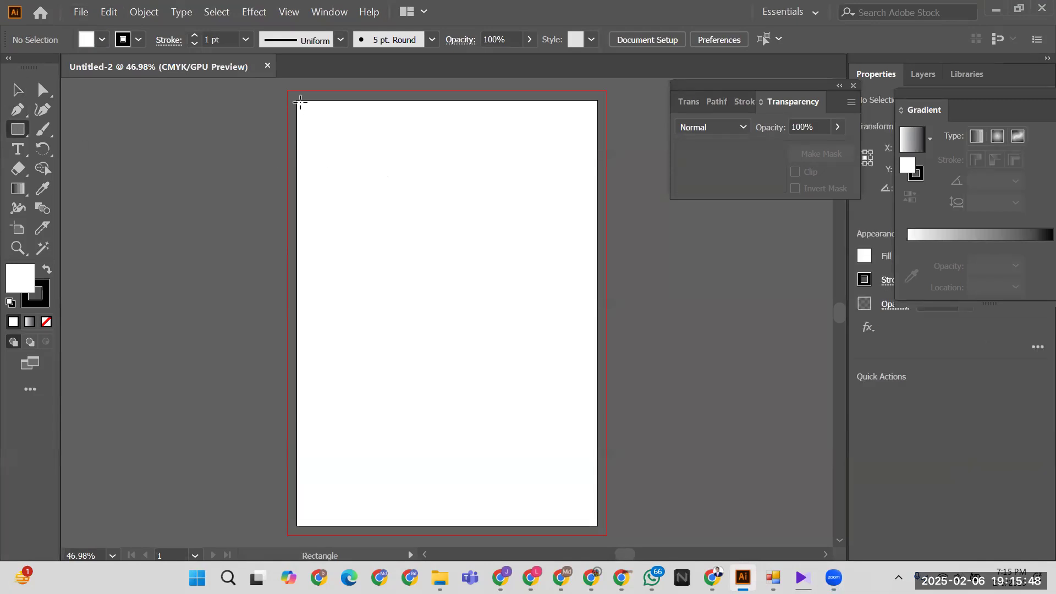
drag(296, 100, 598, 499)
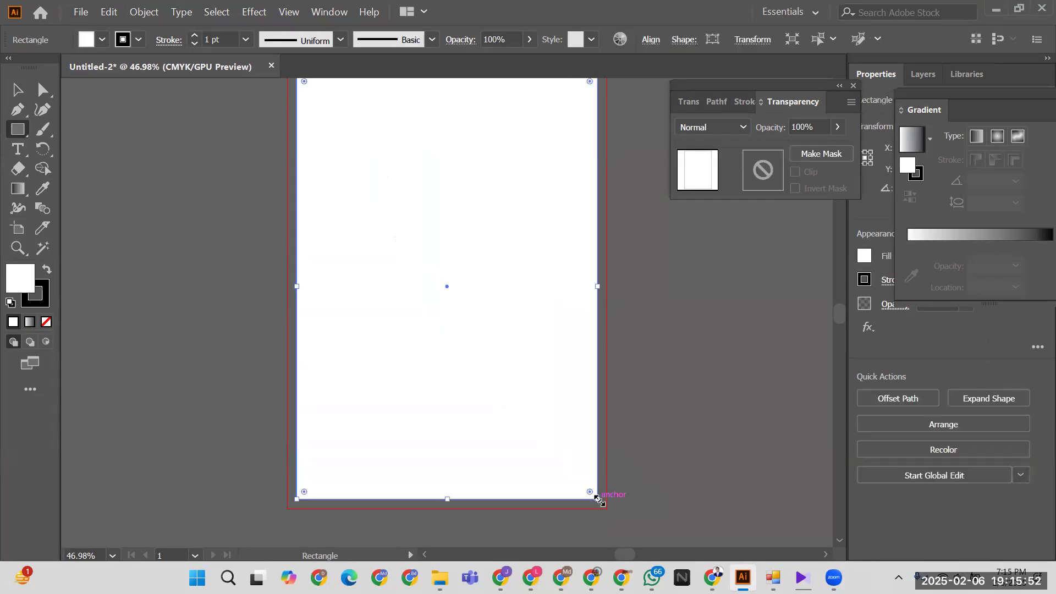
scroll(302, 336, up, 5)
click(145, 11)
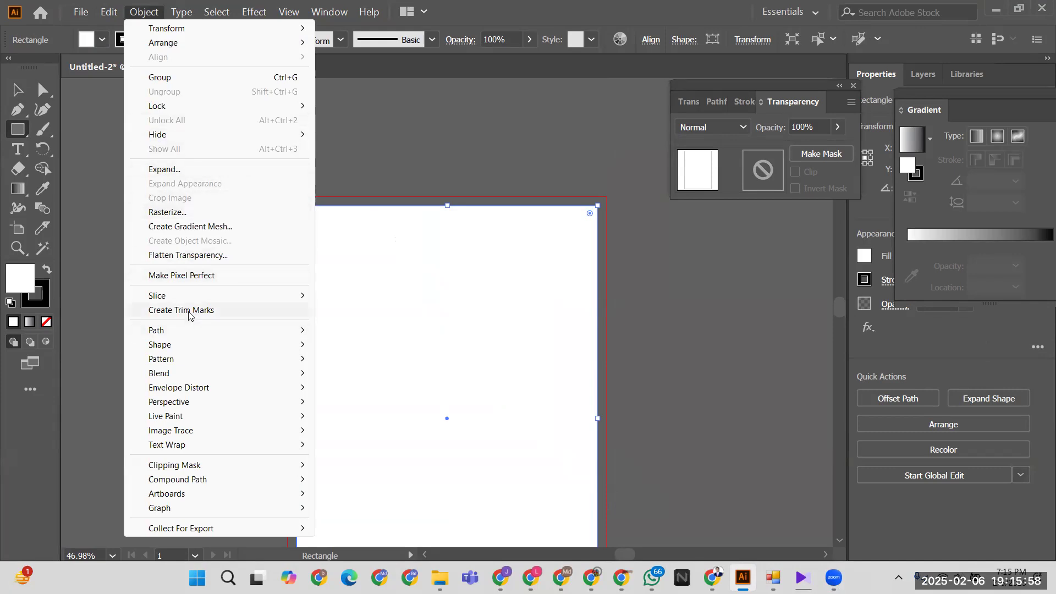
mouse_move(177, 330)
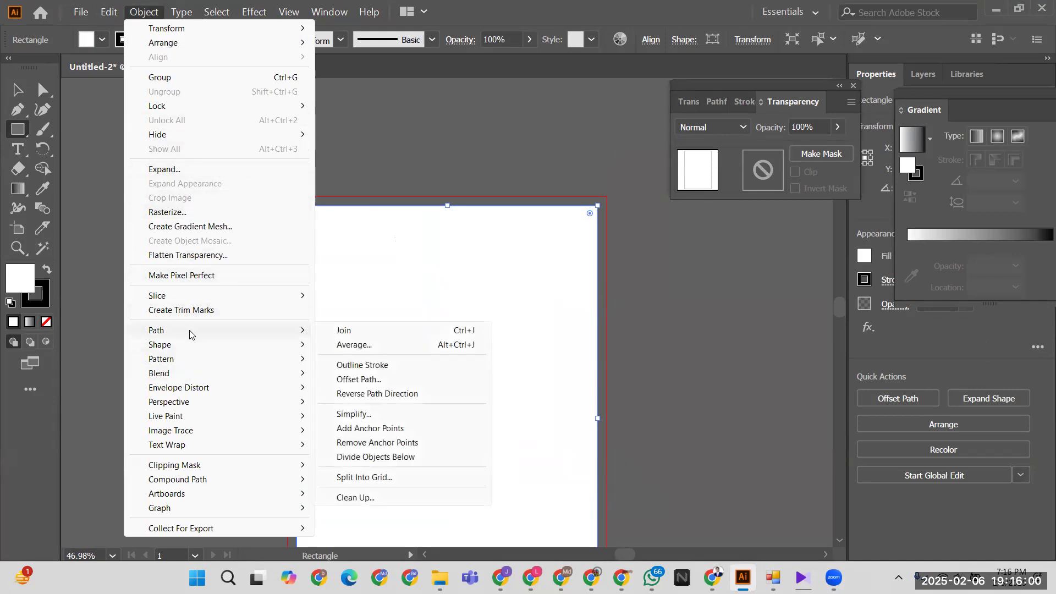
click(356, 380)
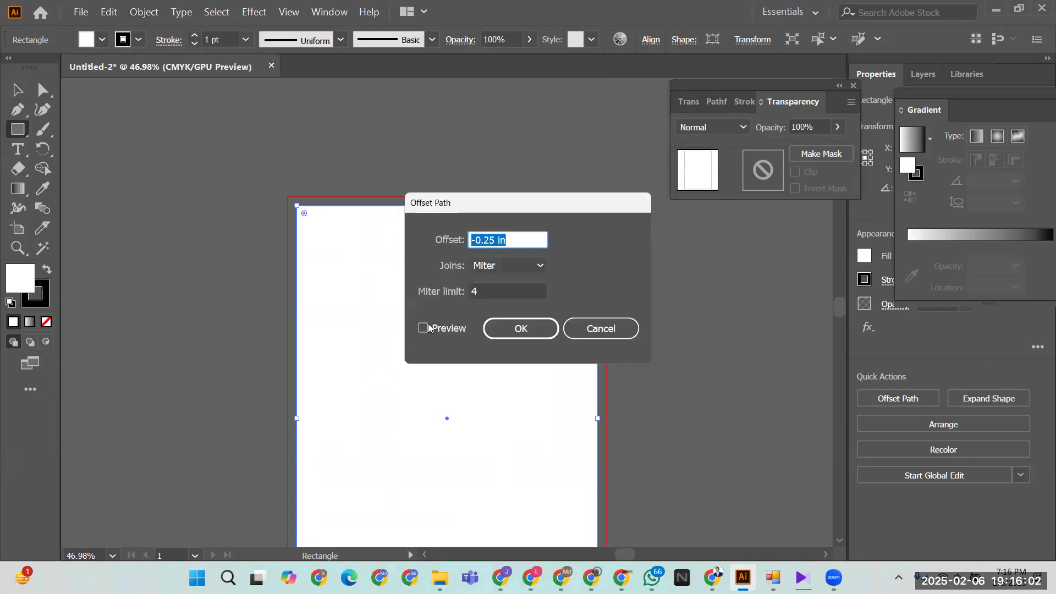
click(509, 329)
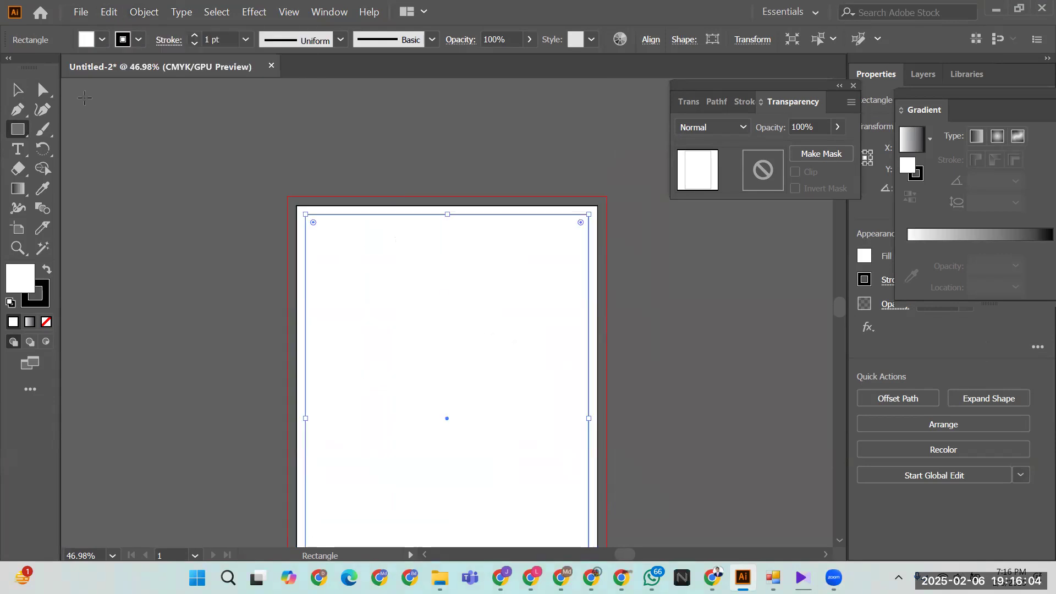
- Turn the inset rectangle into margin guides and zoom out to the whole page
right_click(412, 229)
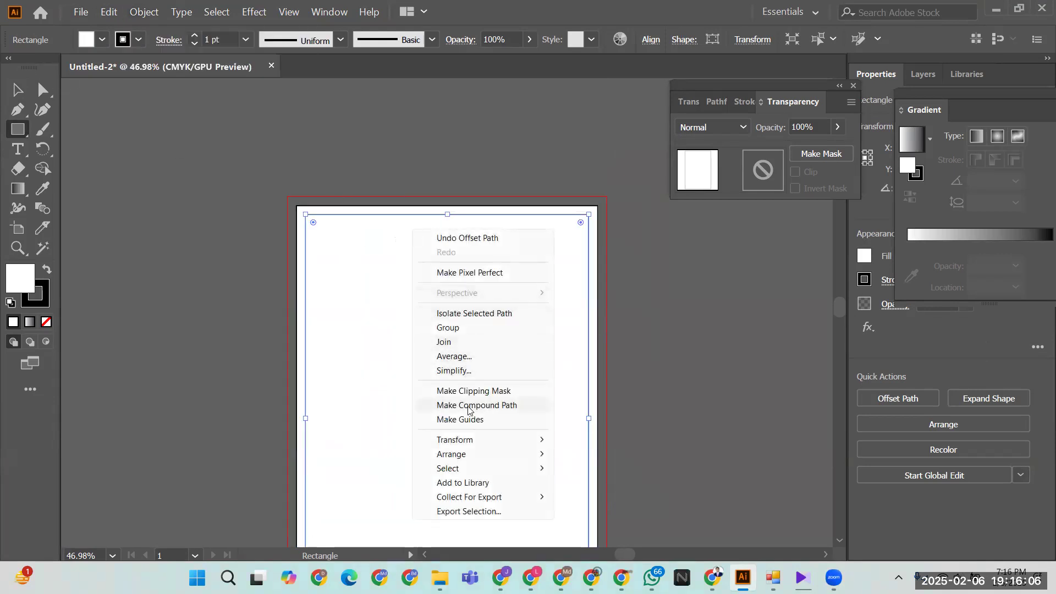
click(468, 419)
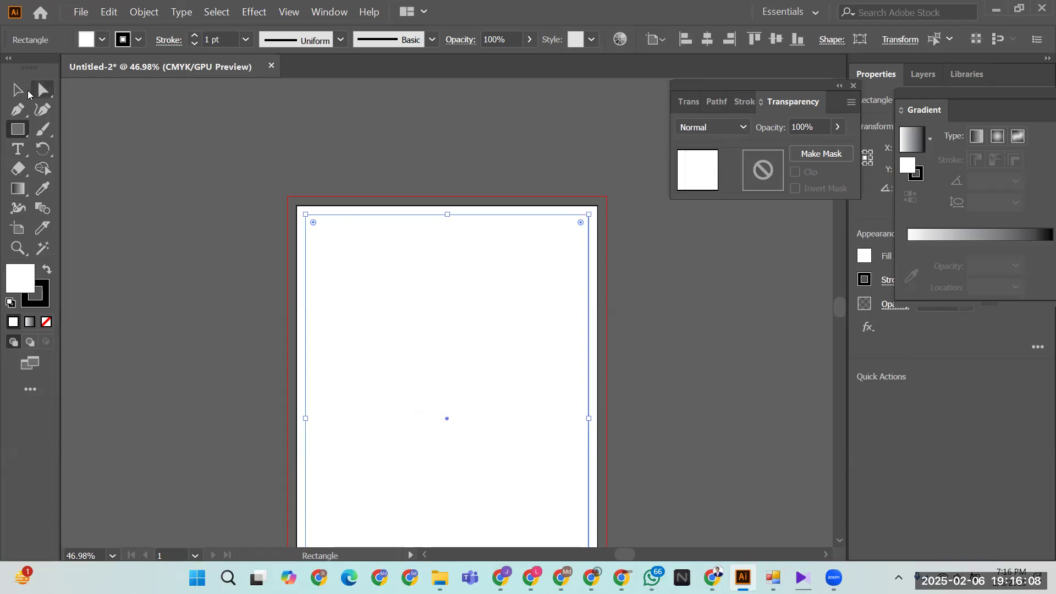
click(25, 92)
click(169, 222)
drag(216, 173, 450, 358)
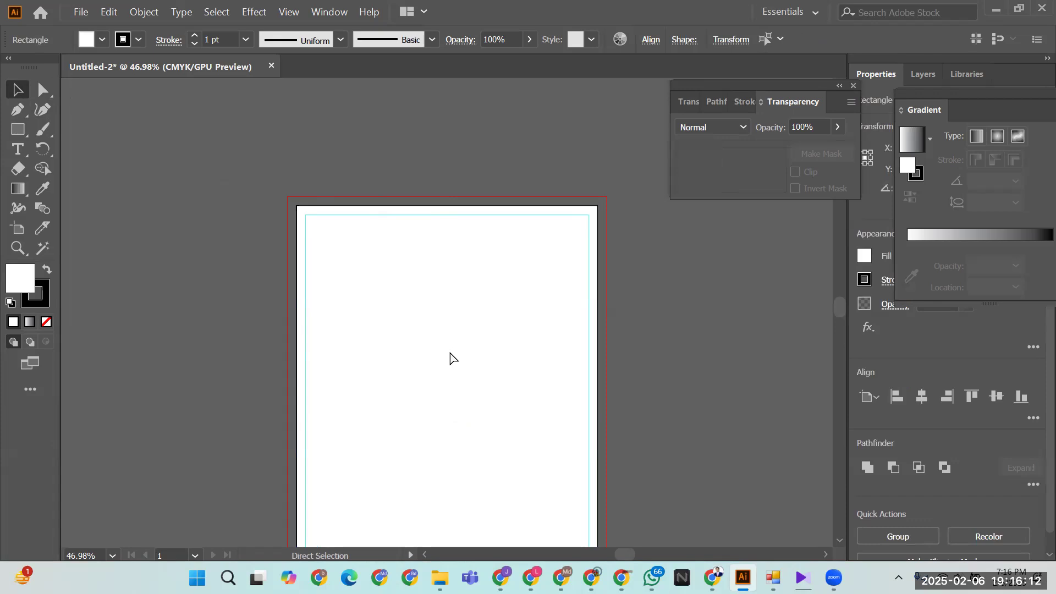
click(450, 358)
scroll(465, 350, down, 3)
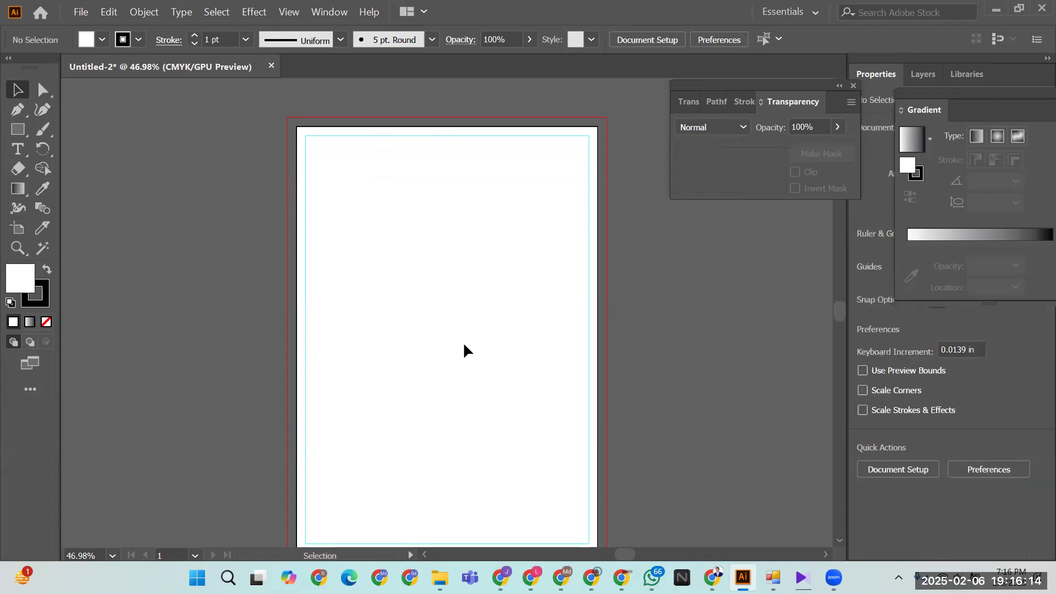
key(ctrl+minus)
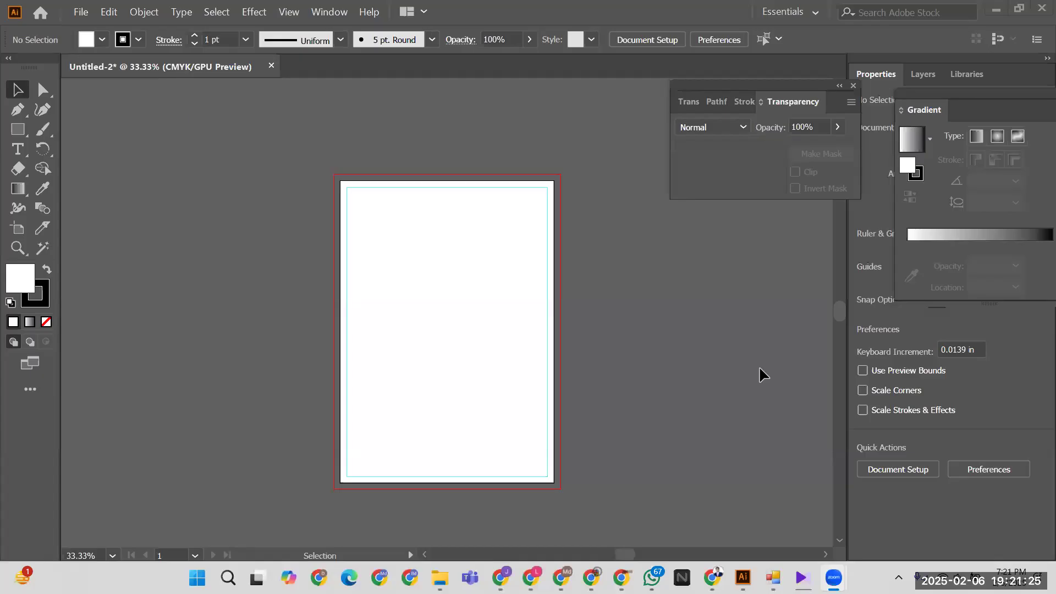
- Choose the flyer image from Downloads > Monda for placing, browsing as Extra large icons
click(80, 13)
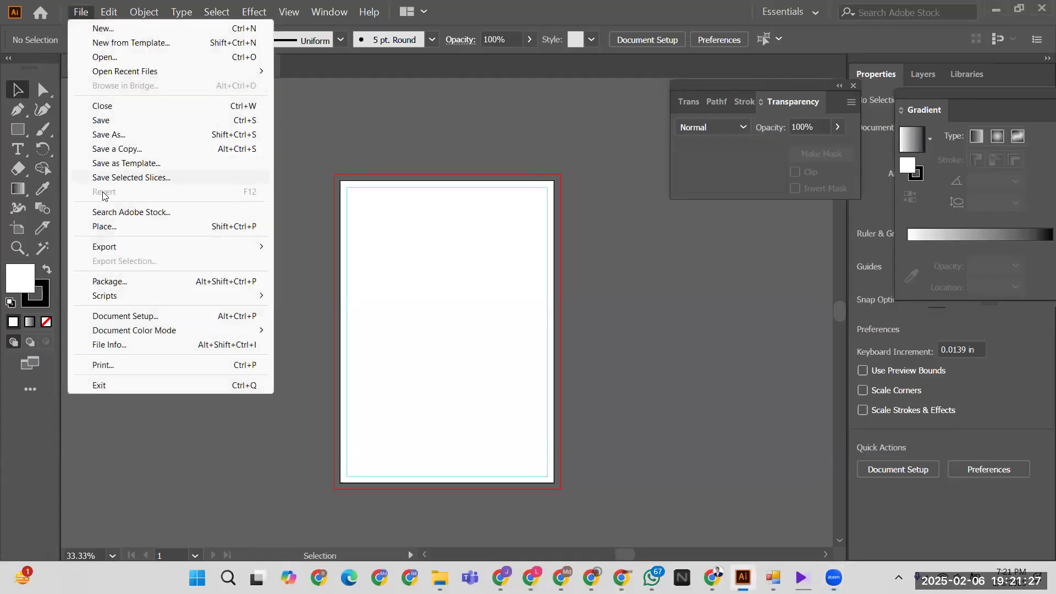
click(110, 225)
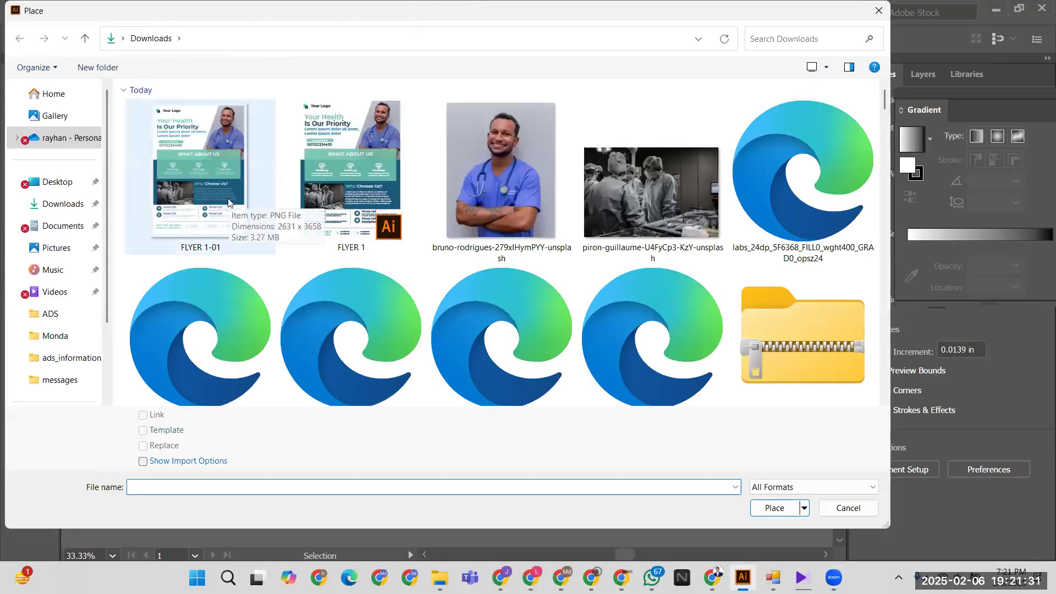
click(63, 205)
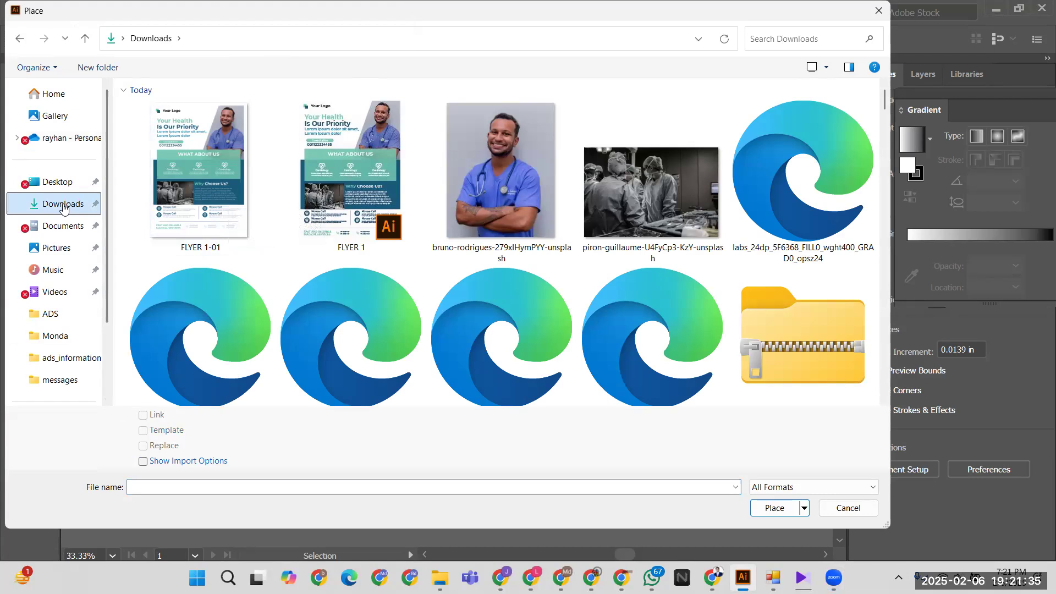
scroll(308, 249, down, 3)
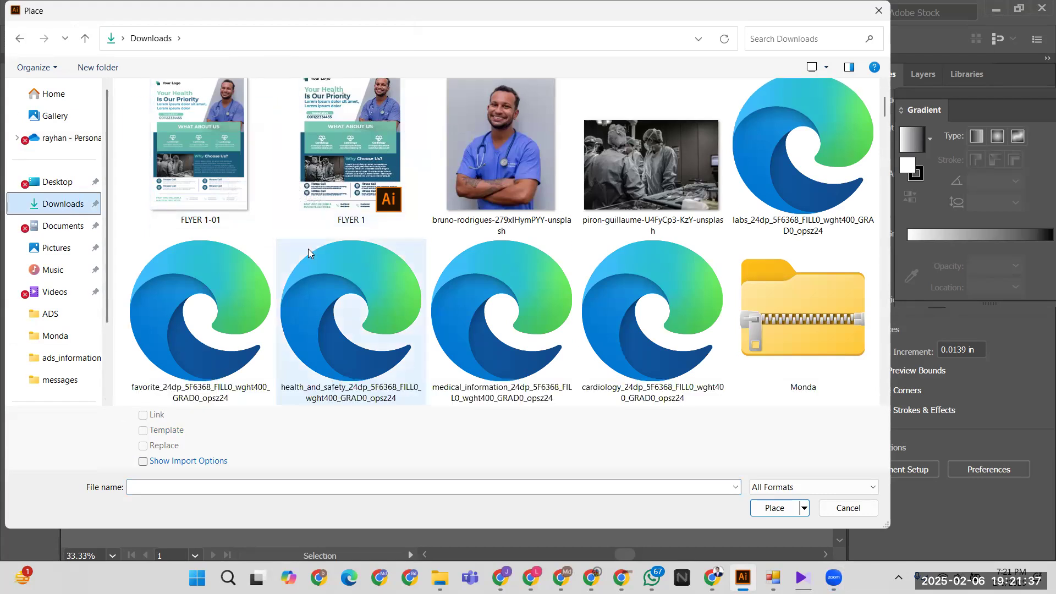
double_click(190, 358)
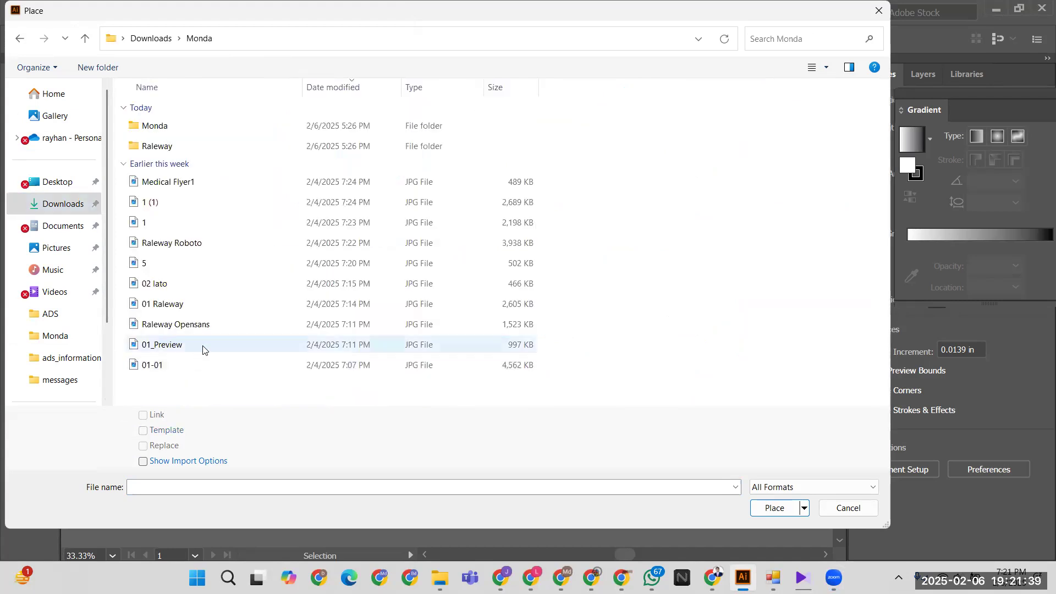
click(826, 67)
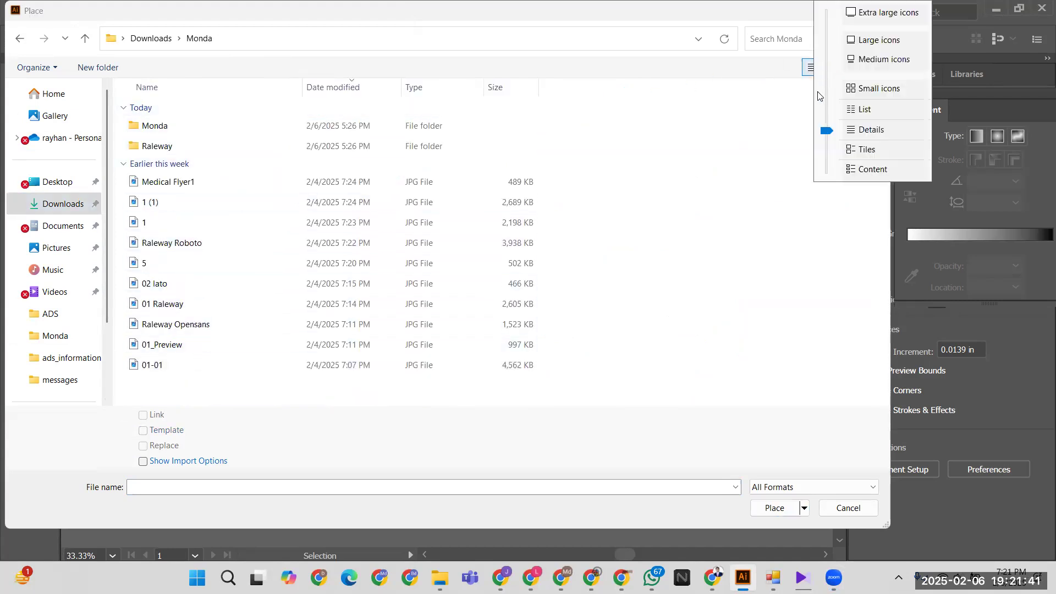
click(888, 12)
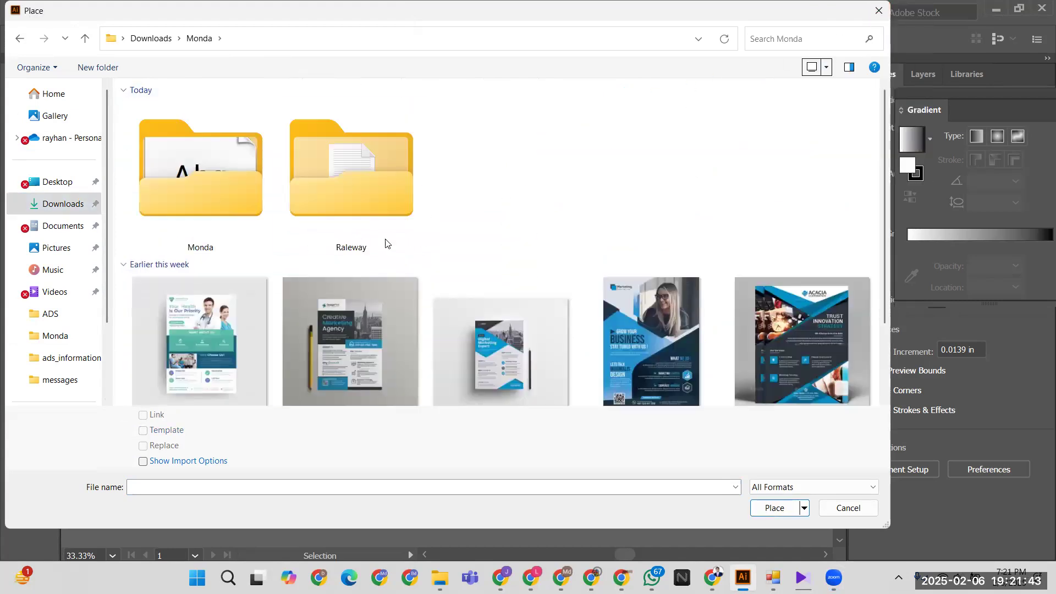
double_click(334, 345)
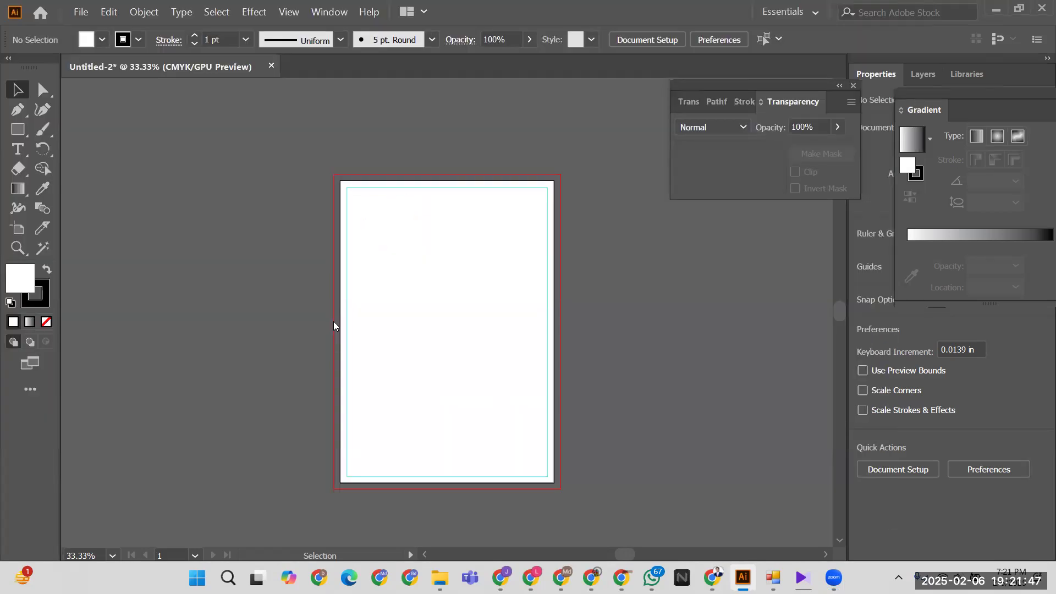
- Drop the flyer image beside the page and clip it to a rectangle over its page area
drag(78, 152, 310, 480)
drag(304, 379, 402, 507)
click(15, 133)
drag(161, 204, 320, 425)
click(15, 89)
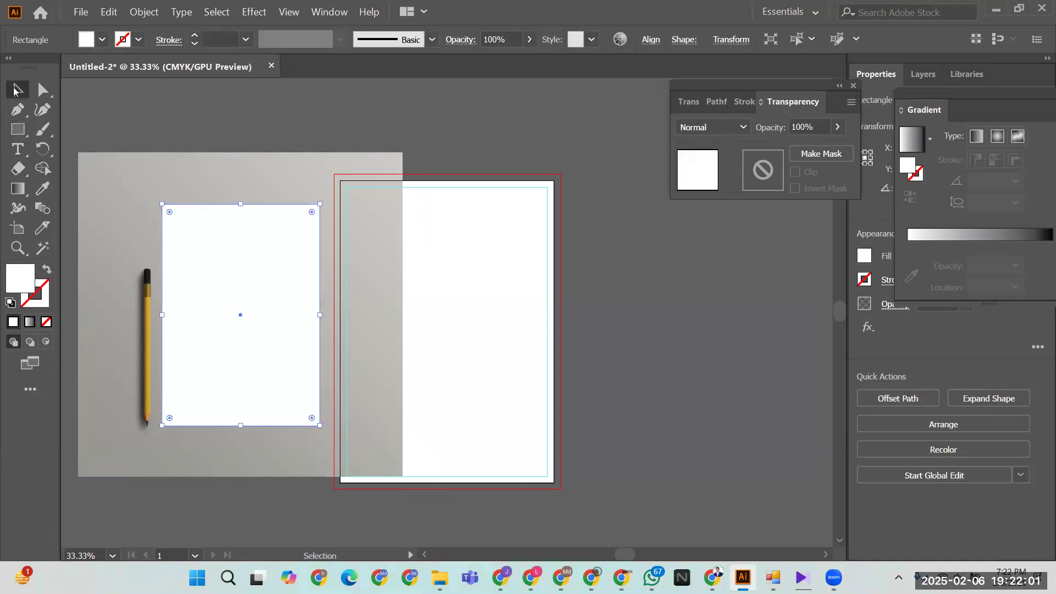
drag(141, 118, 222, 290)
right_click(223, 287)
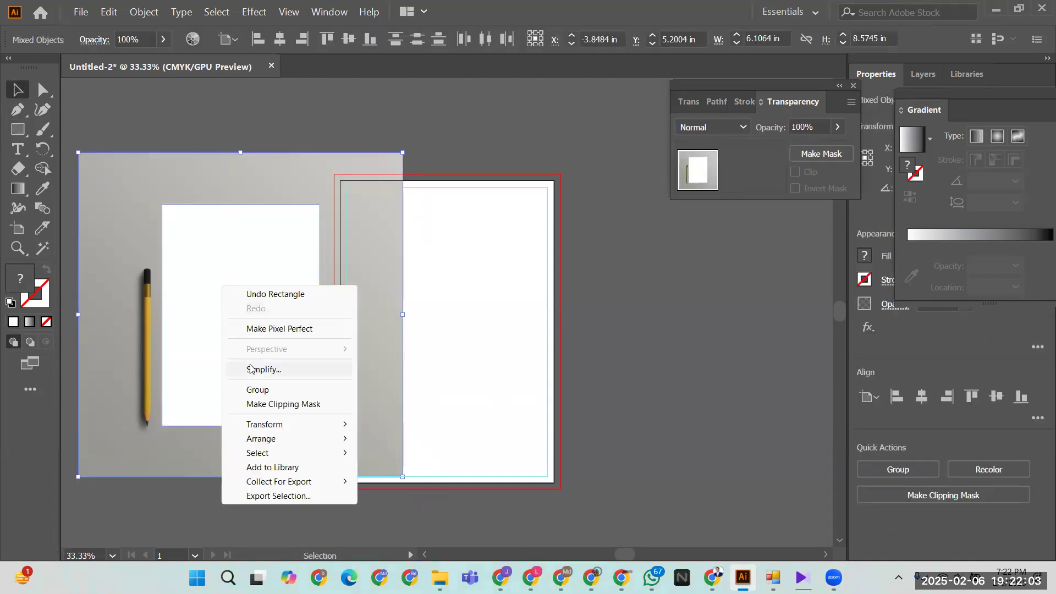
click(257, 404)
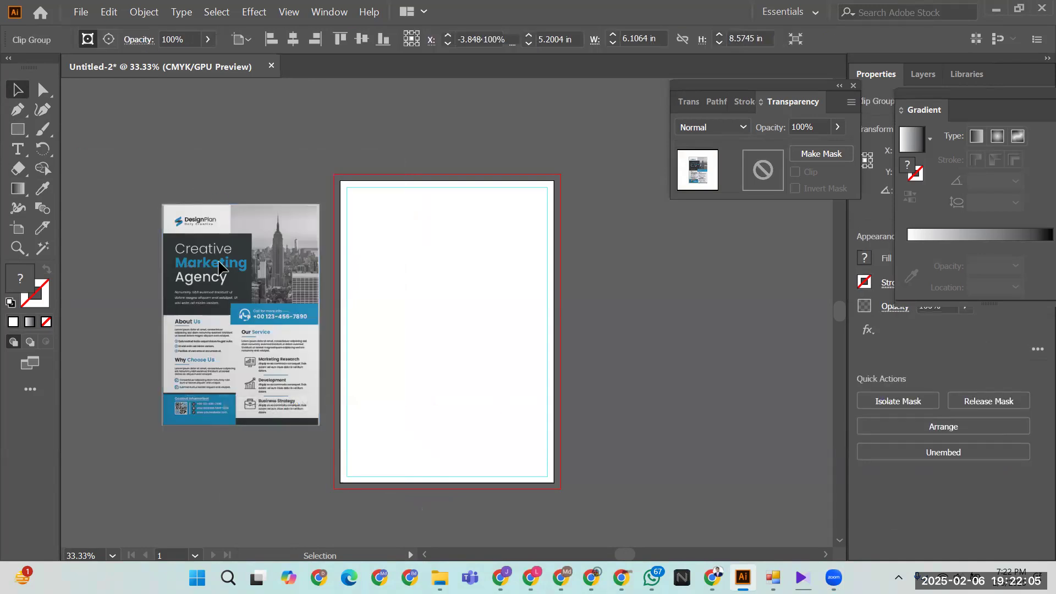
- Move and enlarge the clipped reference flyer beside the artboard, then toggle the guides
drag(220, 297, 176, 205)
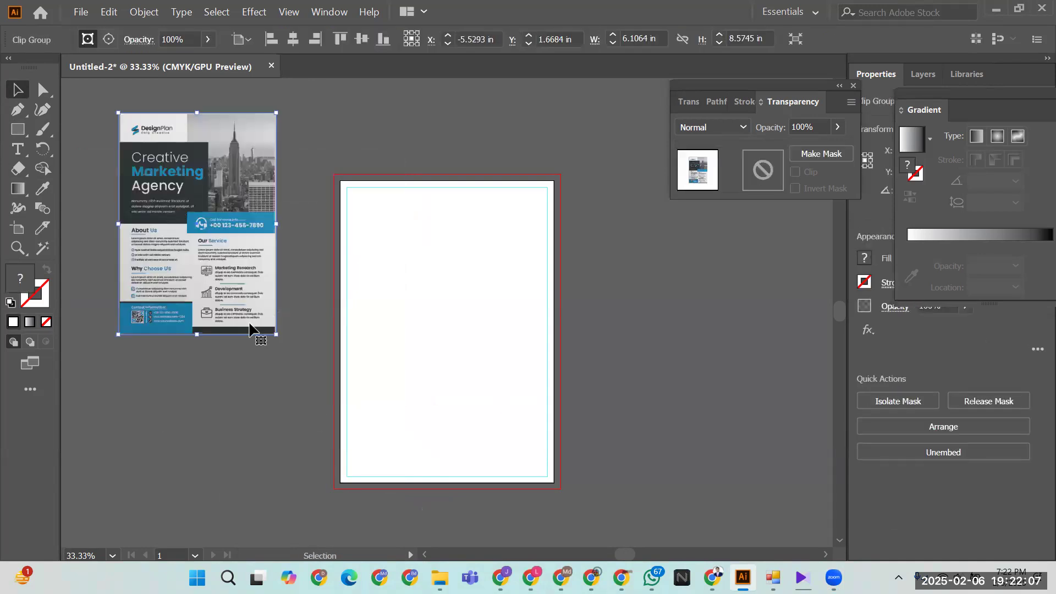
drag(276, 333, 305, 440)
drag(191, 191, 212, 262)
drag(139, 449, 113, 511)
click(622, 346)
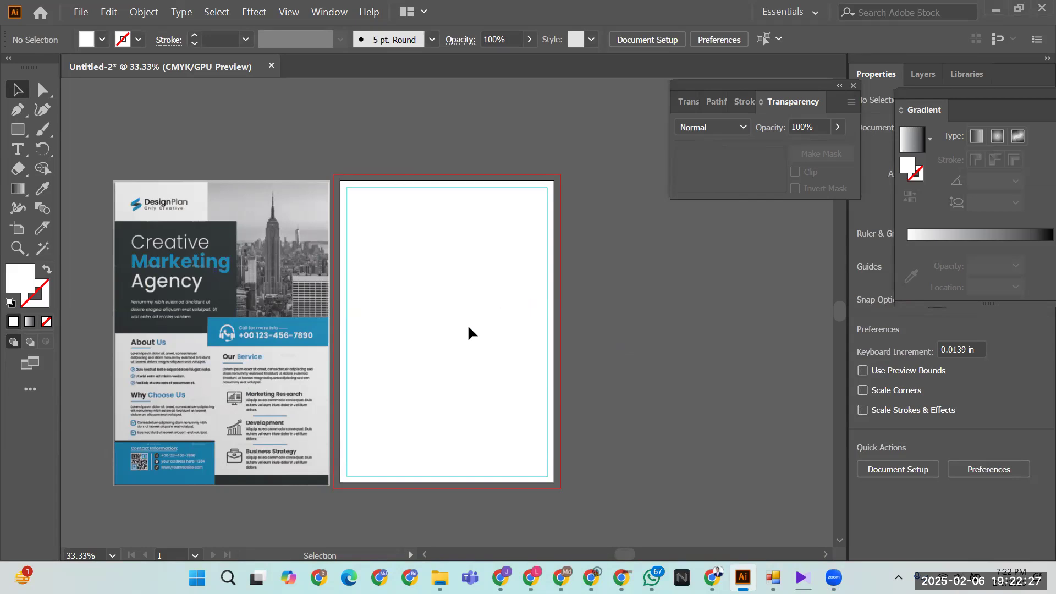
key(ctrl+semicolon)
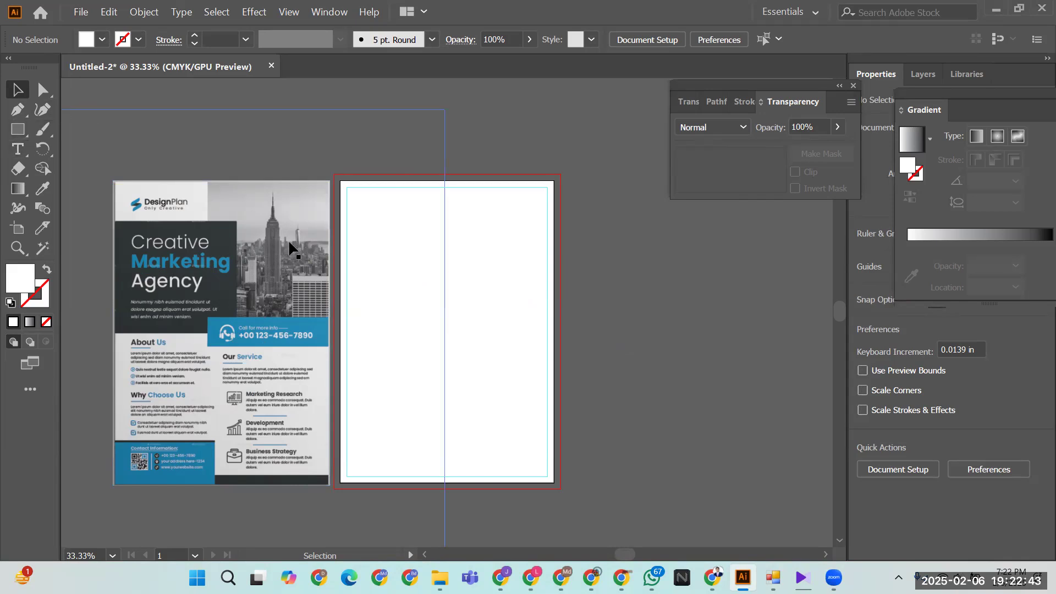
click(18, 129)
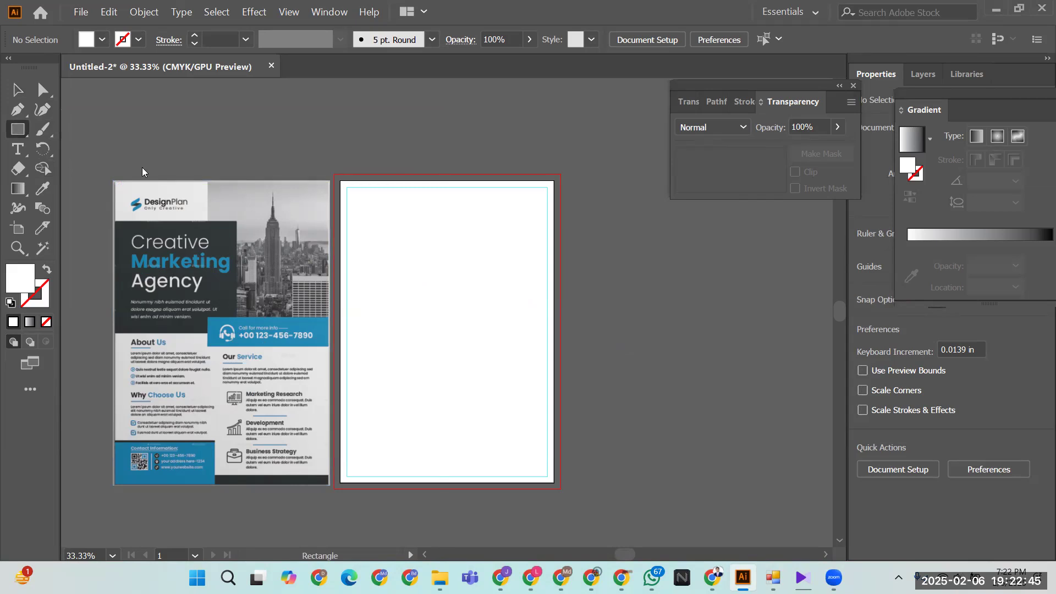
- Draw a rectangle, give it the flyer's dark grey, and move it to the page's top-right
drag(211, 186, 329, 328)
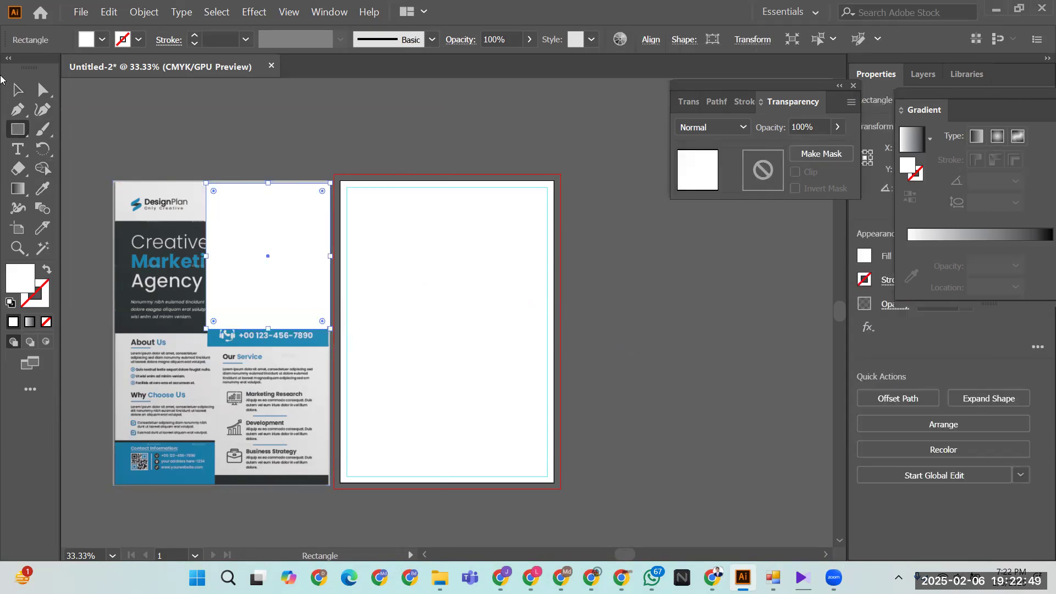
click(43, 188)
click(127, 230)
key(v)
click(184, 144)
drag(259, 254, 490, 254)
- Extend the dark block's bottom edge slightly lower, then bring up Unsplash in the browser
click(574, 356)
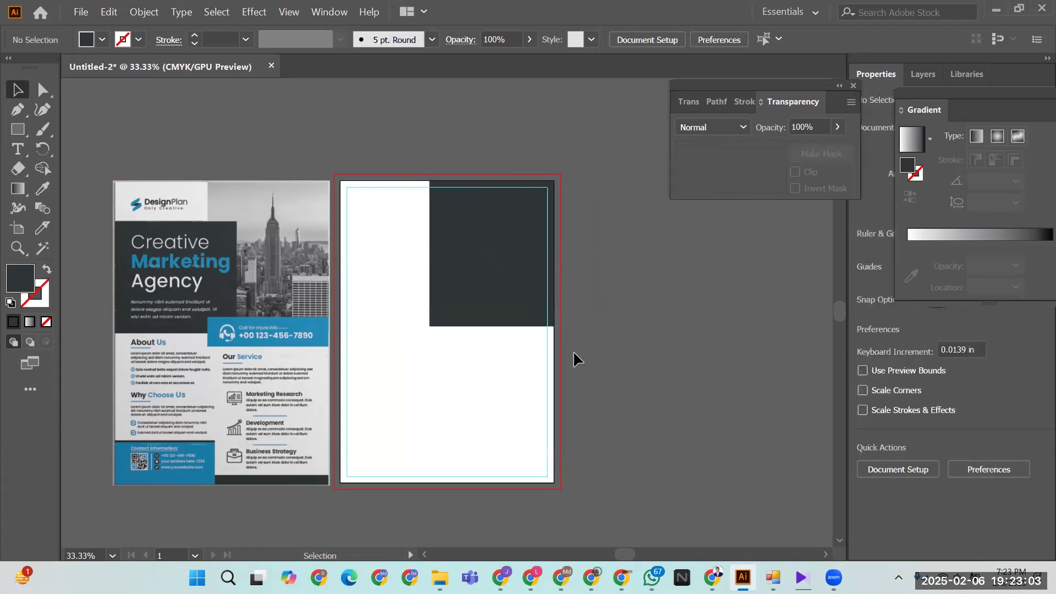
click(509, 320)
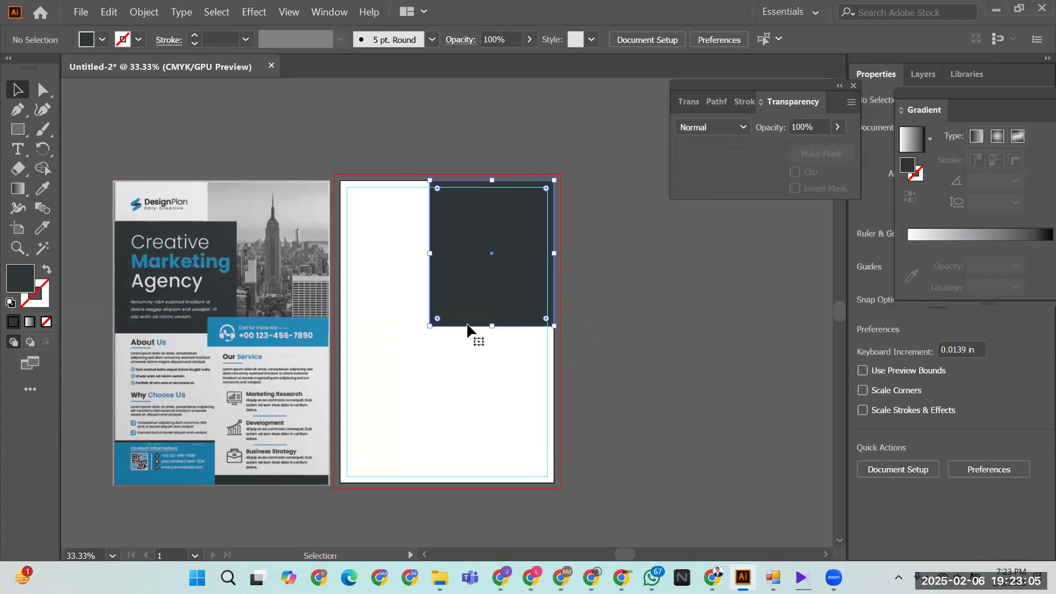
drag(491, 326, 492, 332)
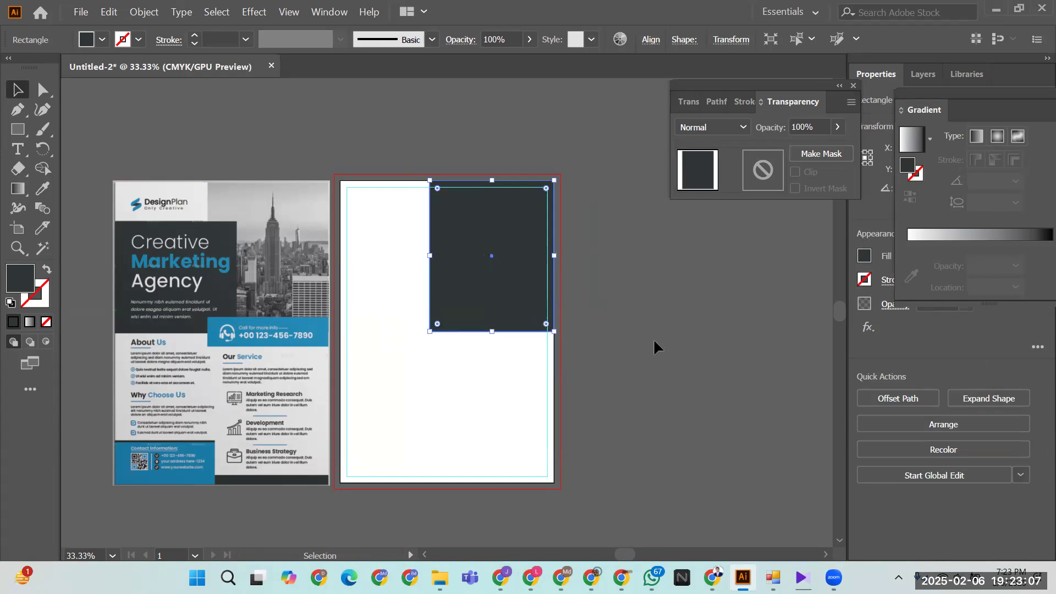
click(655, 346)
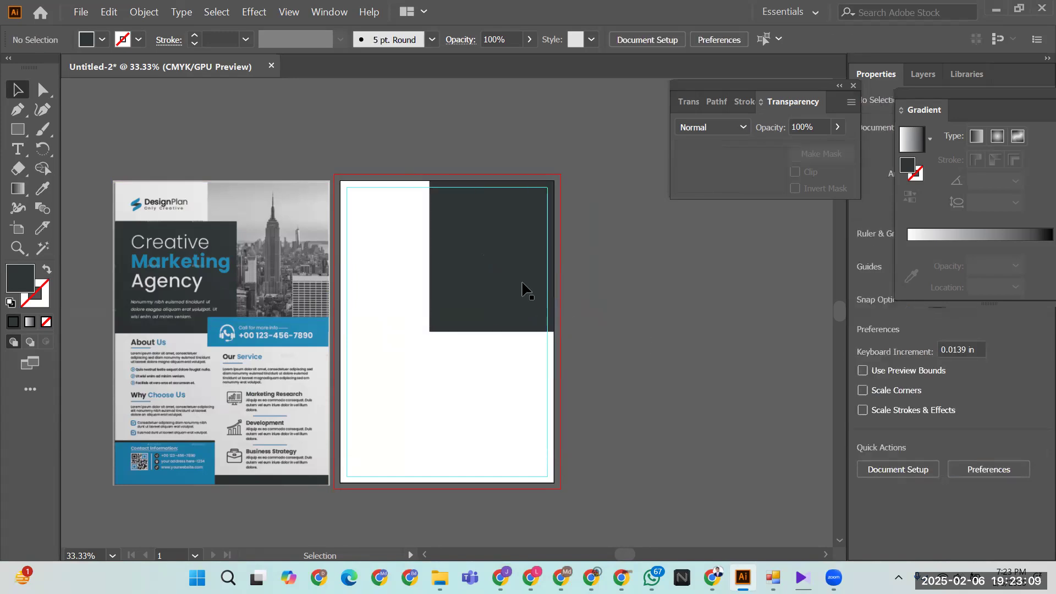
click(509, 286)
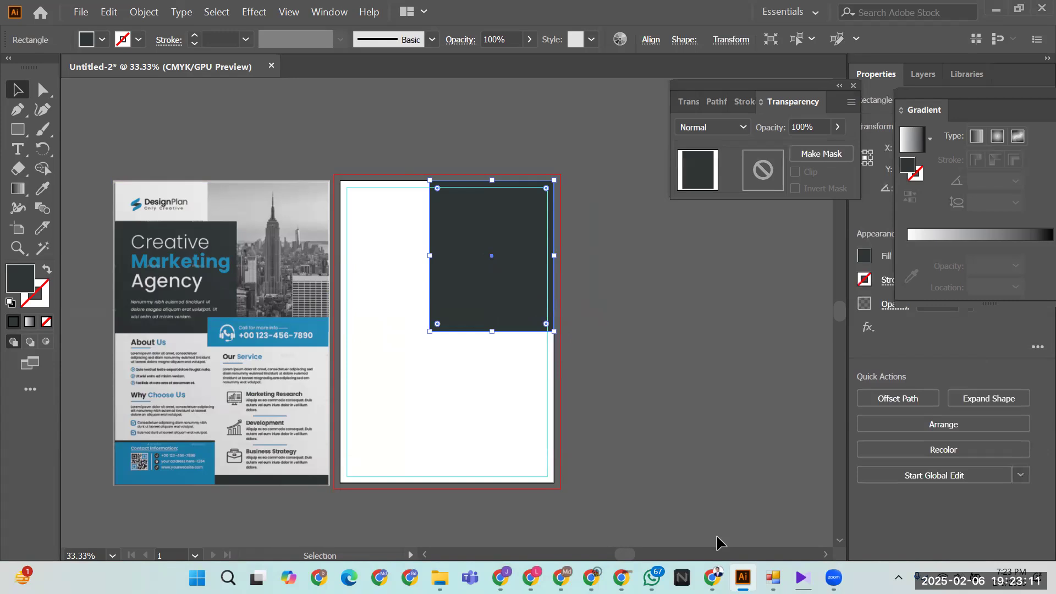
key(alt+Tab)
click(827, 14)
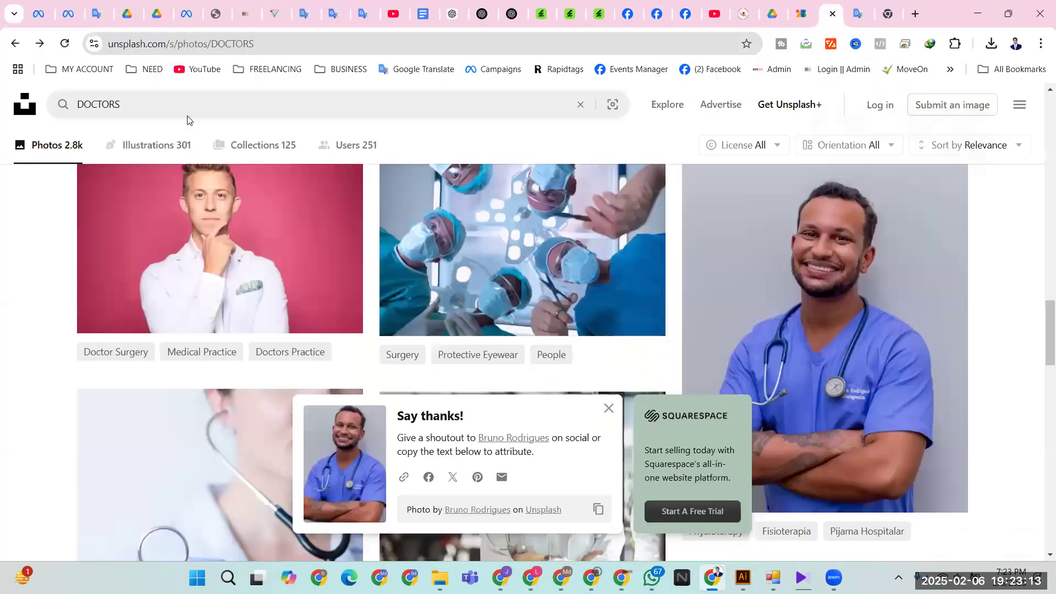
- Replace the DOCTORS search with BUILDING on Unsplash
click(187, 103)
double_click(104, 104)
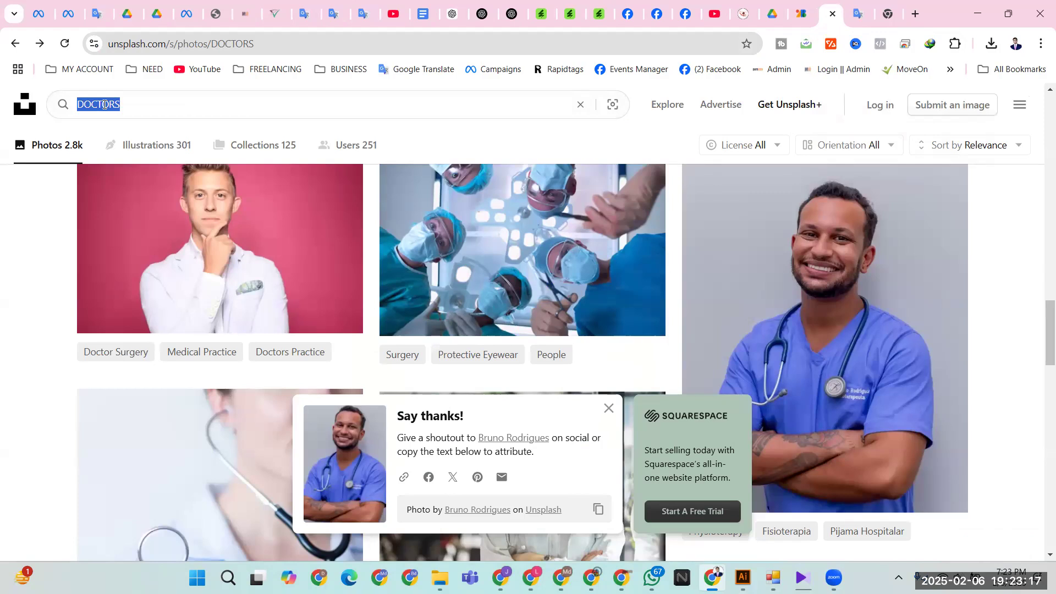
text(BUI)
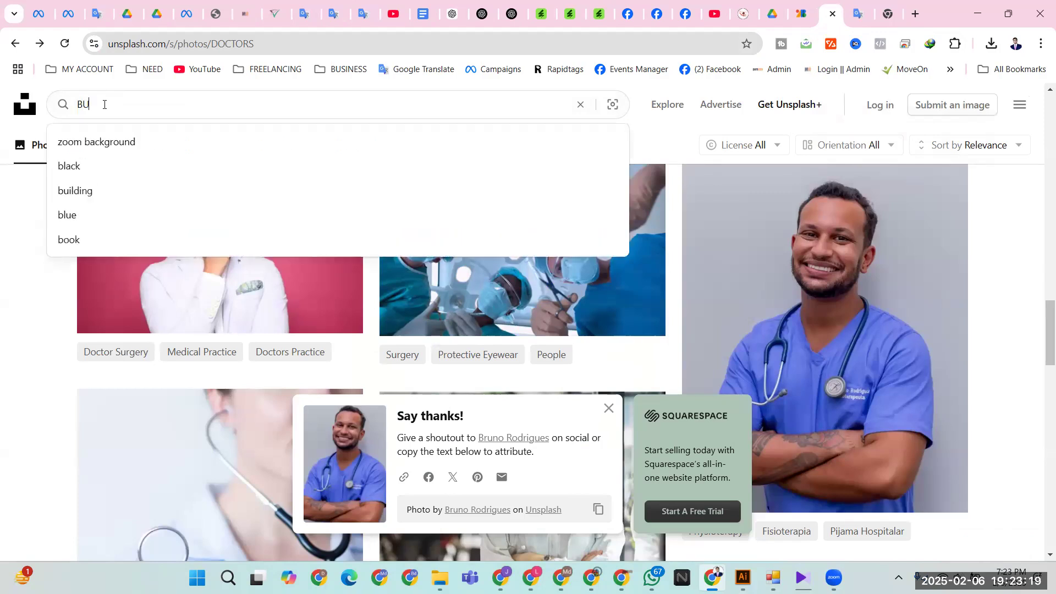
text(LDING)
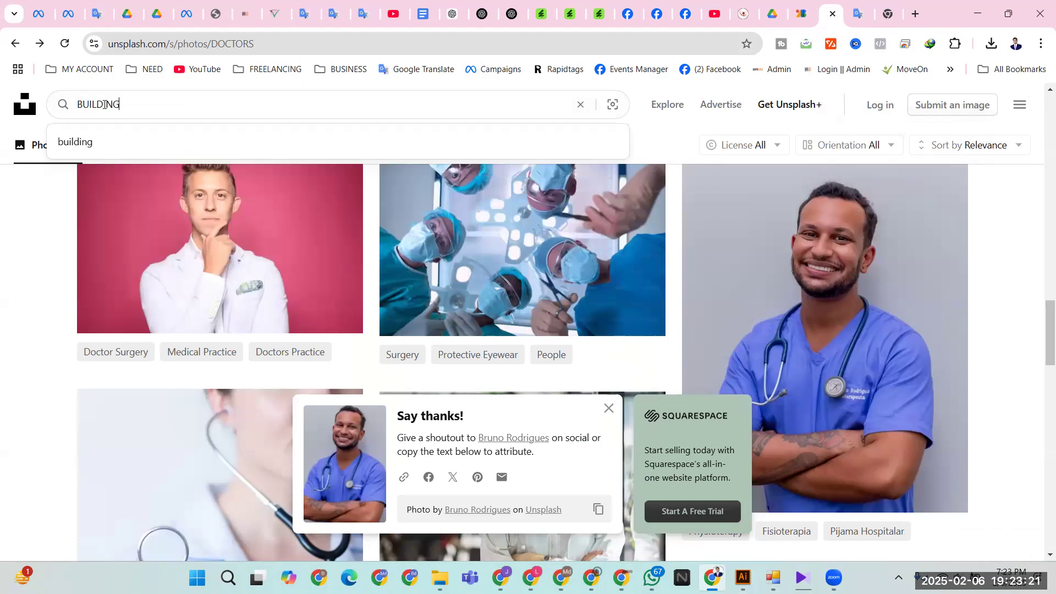
key(Return)
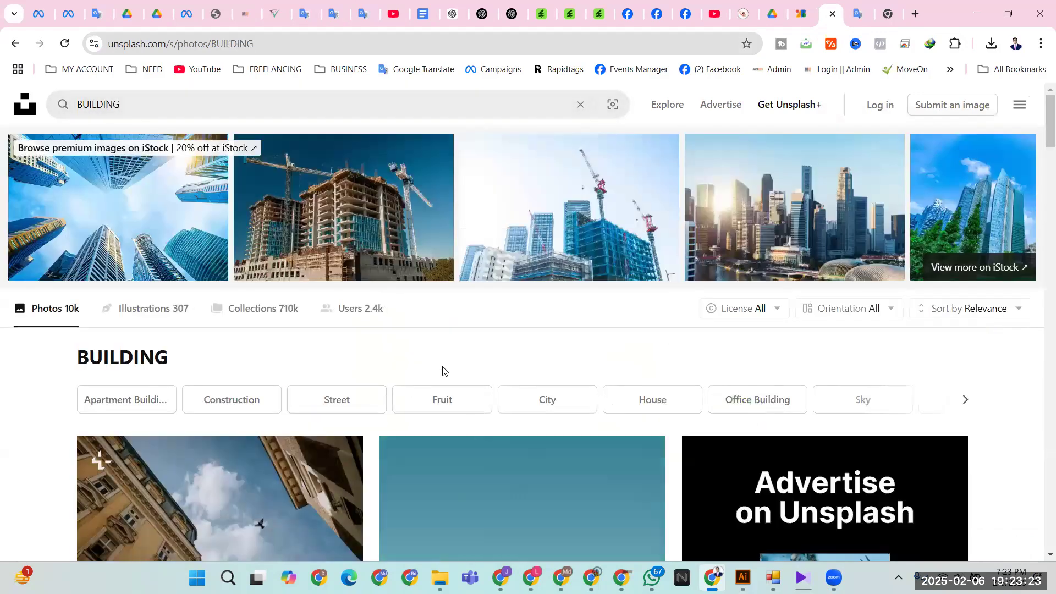
- Download the Empire State Building photo and save it as a JPEG in Downloads
scroll(486, 398, down, 5)
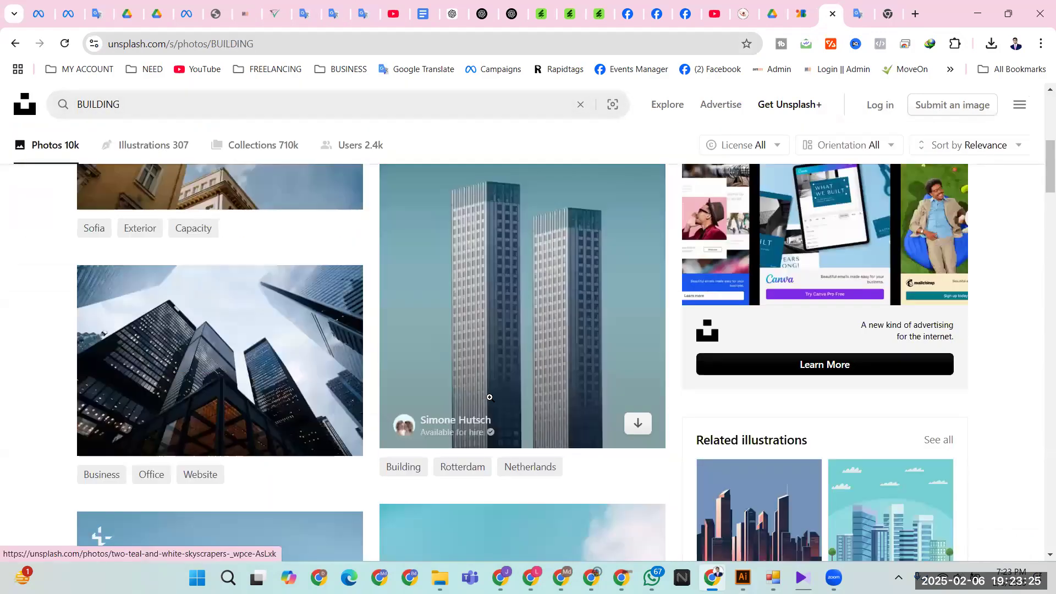
scroll(489, 397, down, 10)
scroll(506, 409, down, 4)
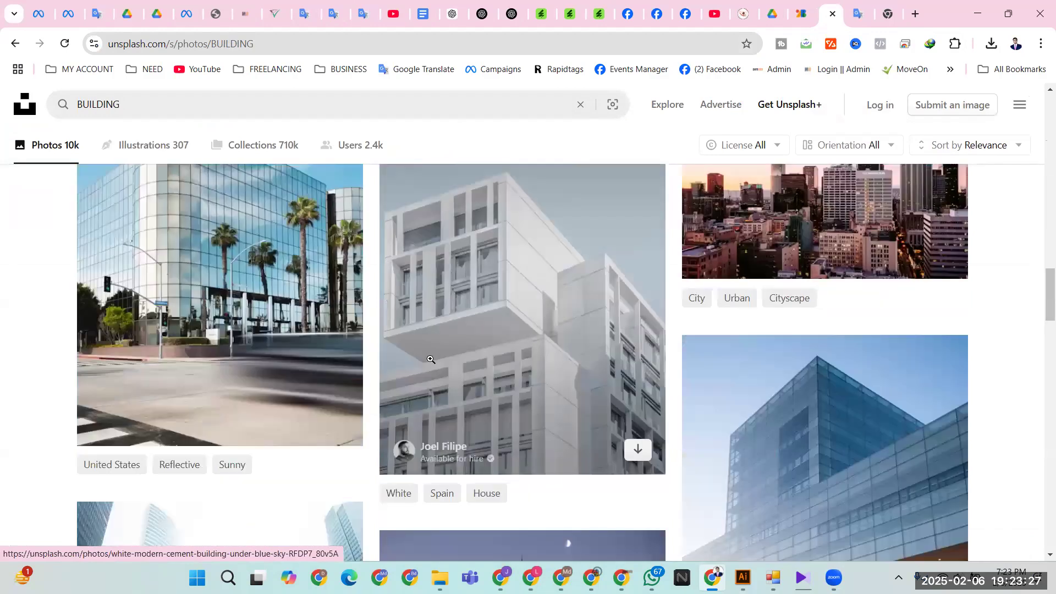
scroll(430, 360, down, 10)
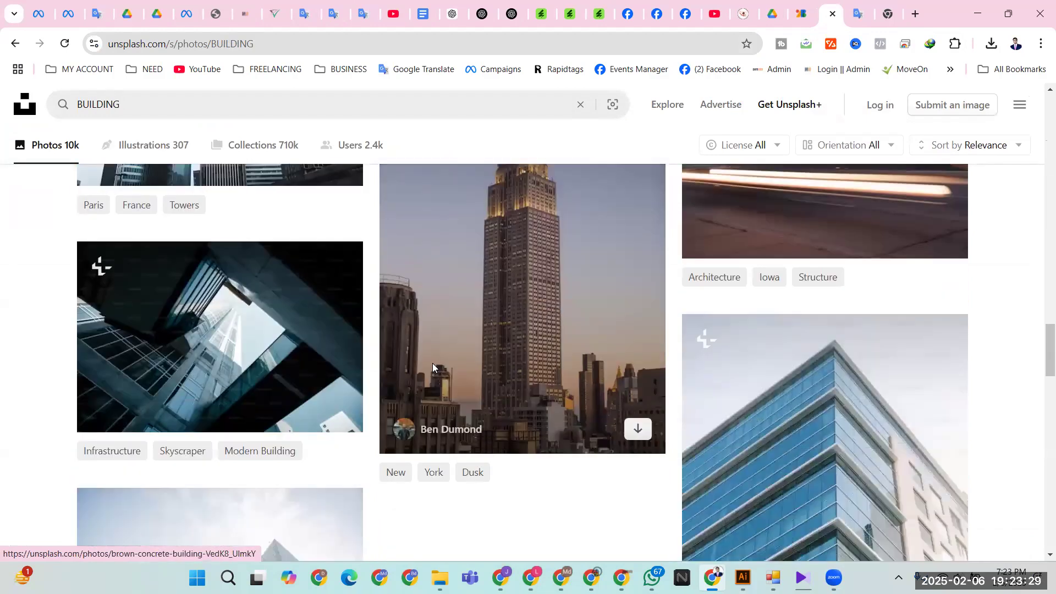
scroll(516, 281, up, 3)
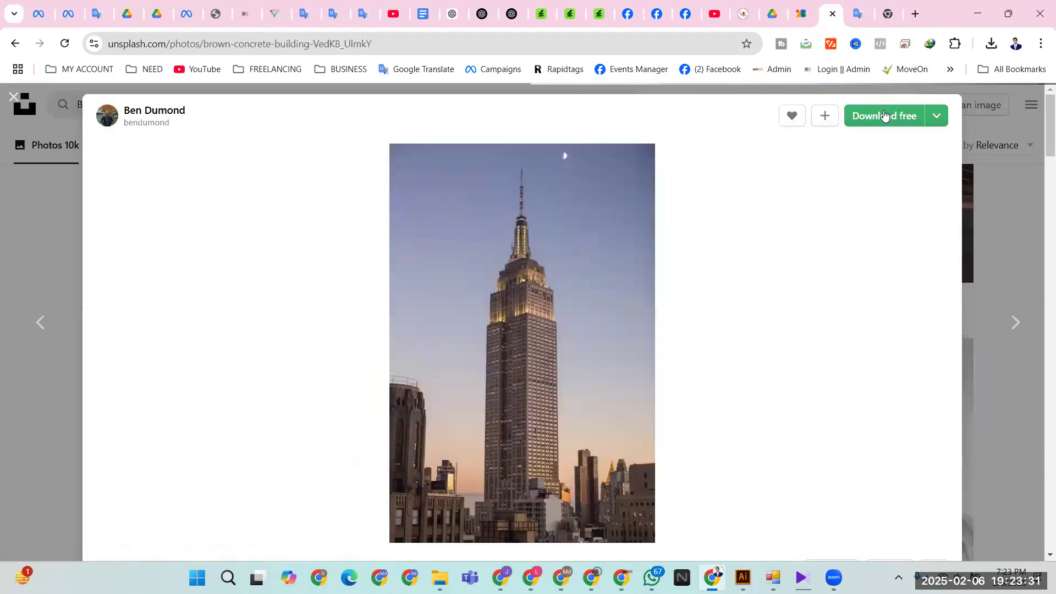
click(882, 115)
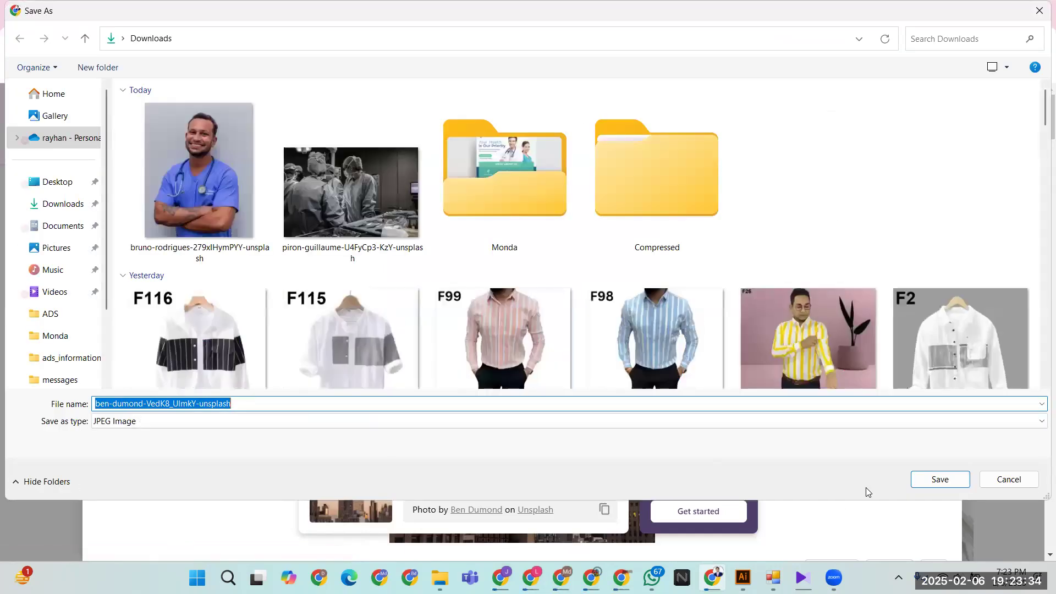
click(938, 479)
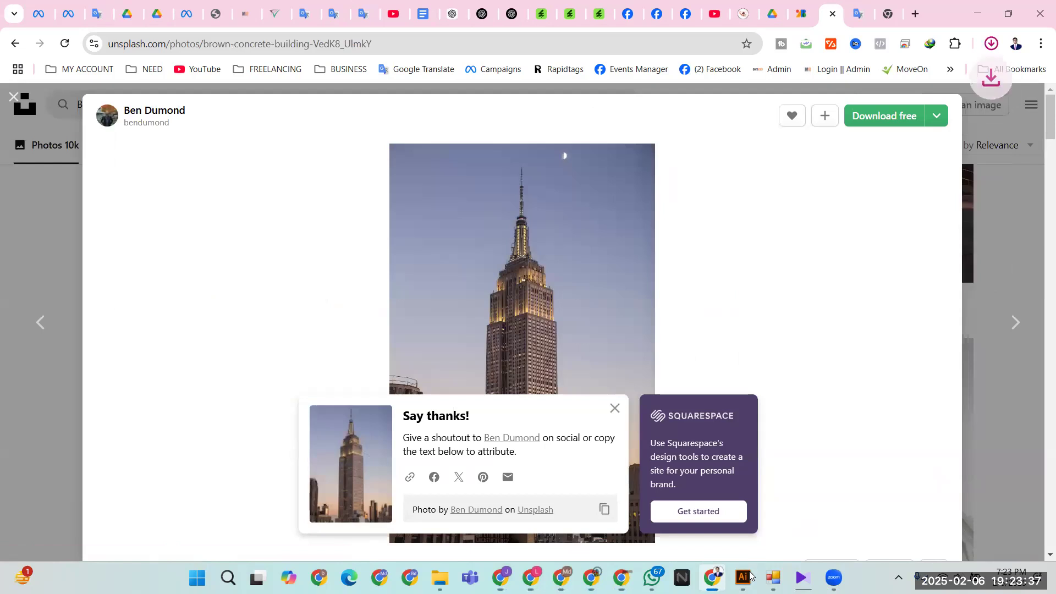
key(alt+Tab)
- Place the downloaded Empire State photo from Downloads at the top of the A4 page
click(81, 12)
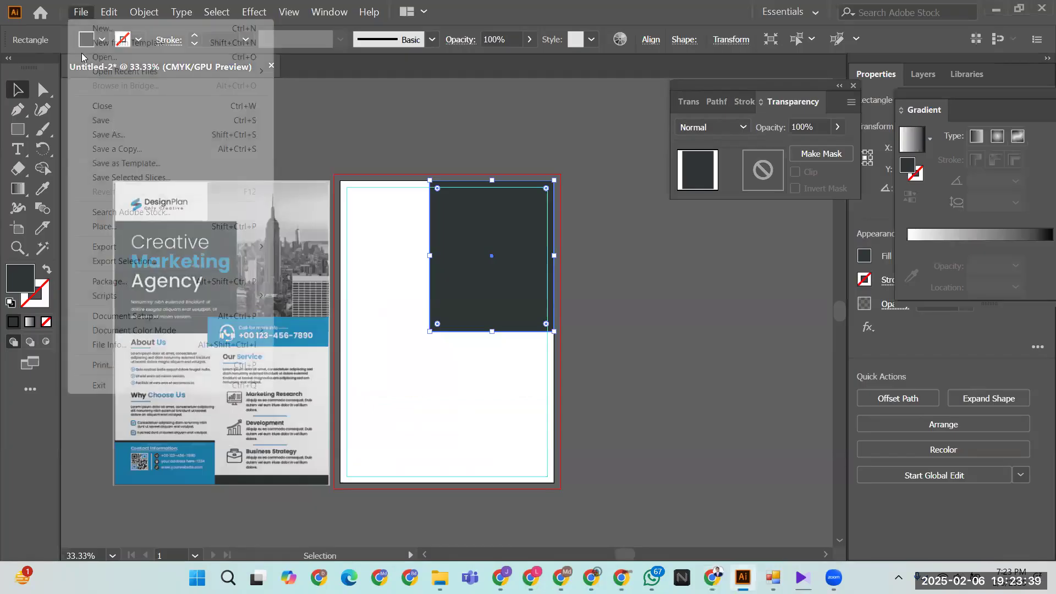
click(104, 227)
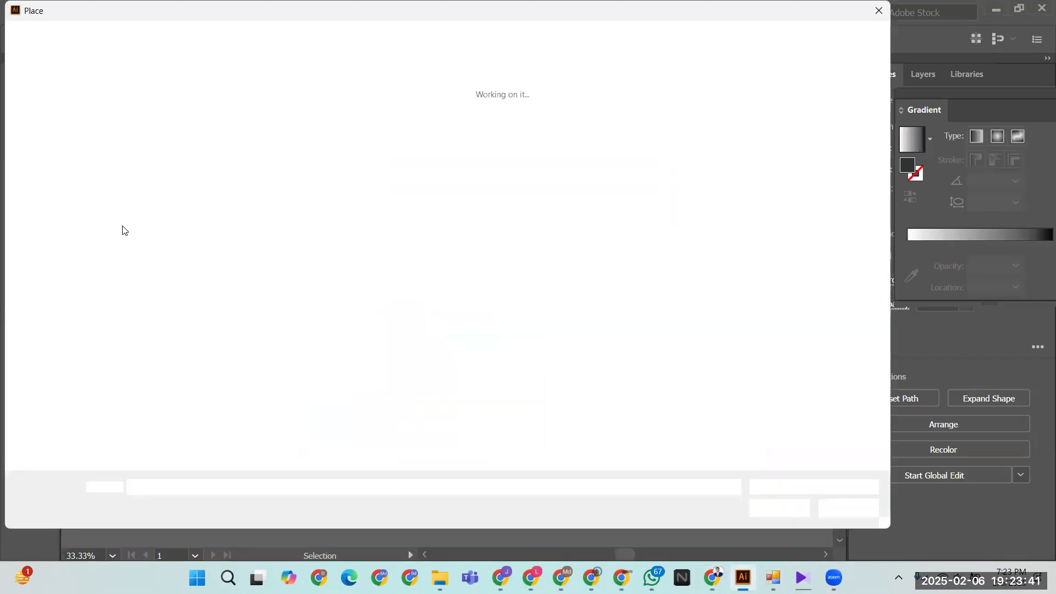
click(74, 204)
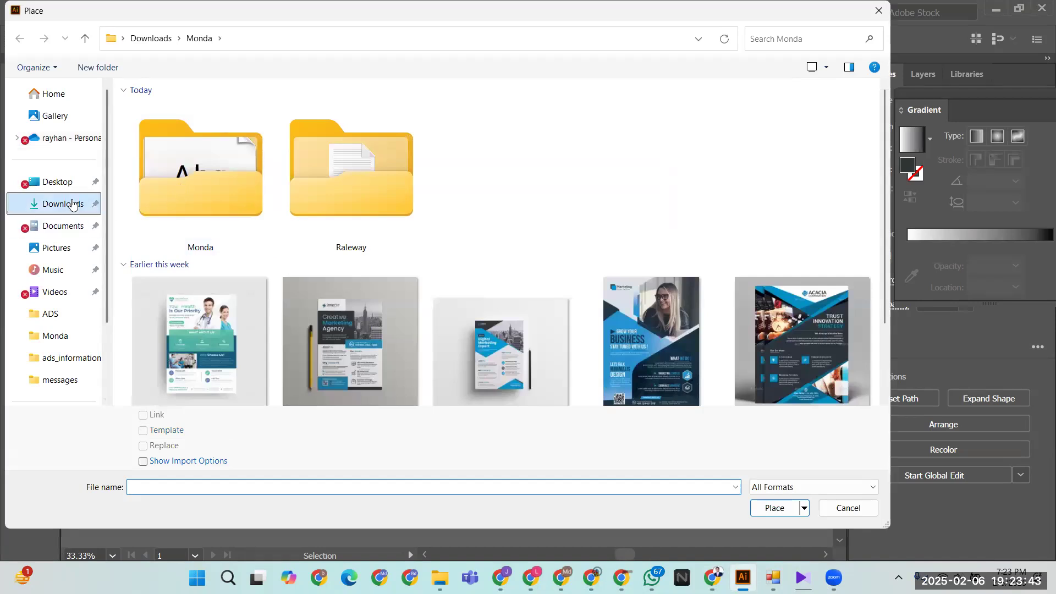
scroll(612, 297, up, 3)
double_click(197, 174)
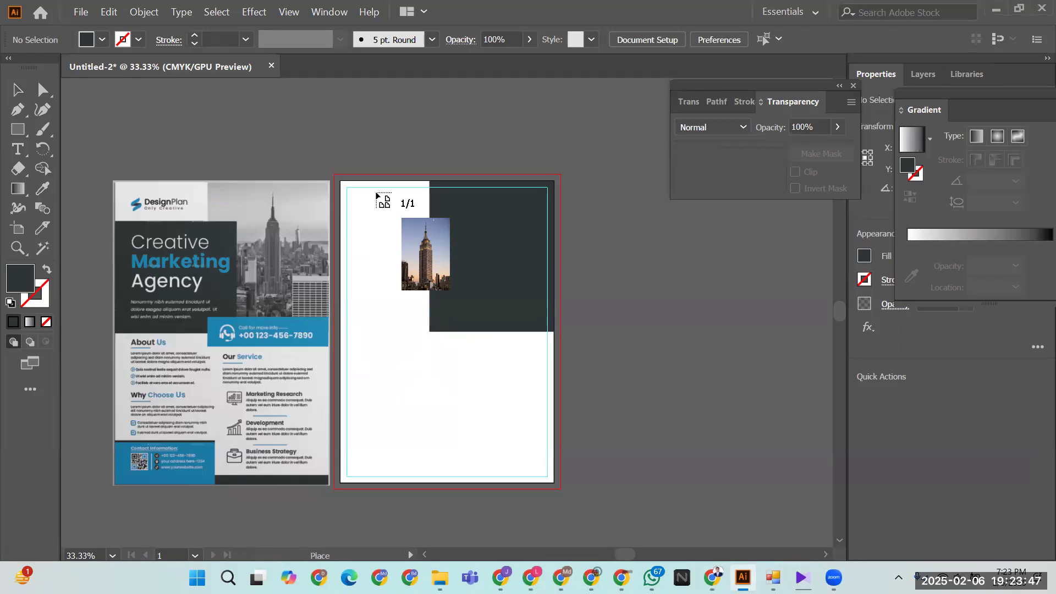
click(473, 413)
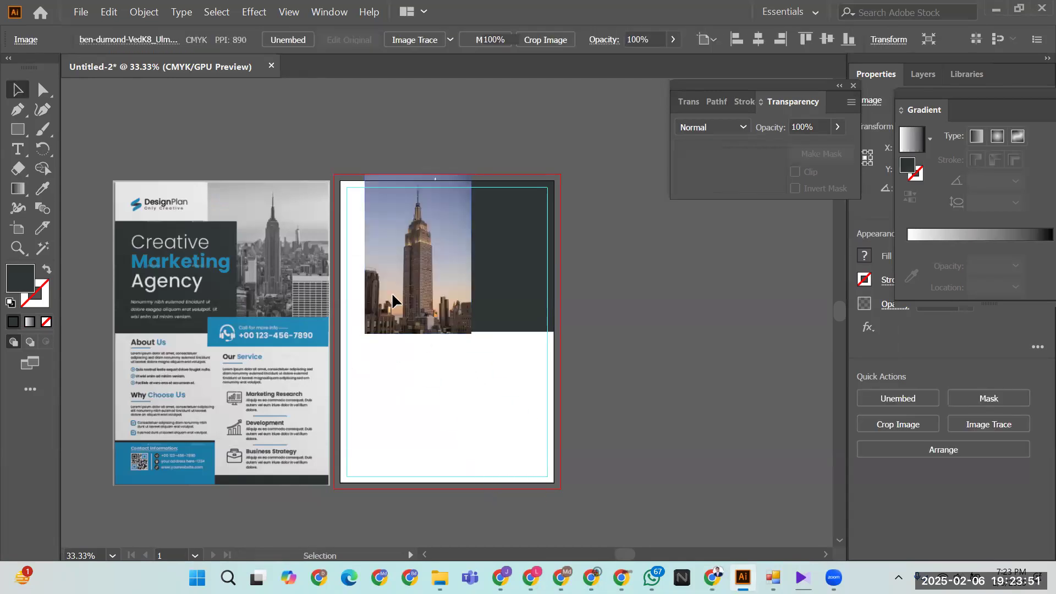
- Enlarge the photo, position it over the dark block, and send it behind the block
drag(395, 268, 464, 270)
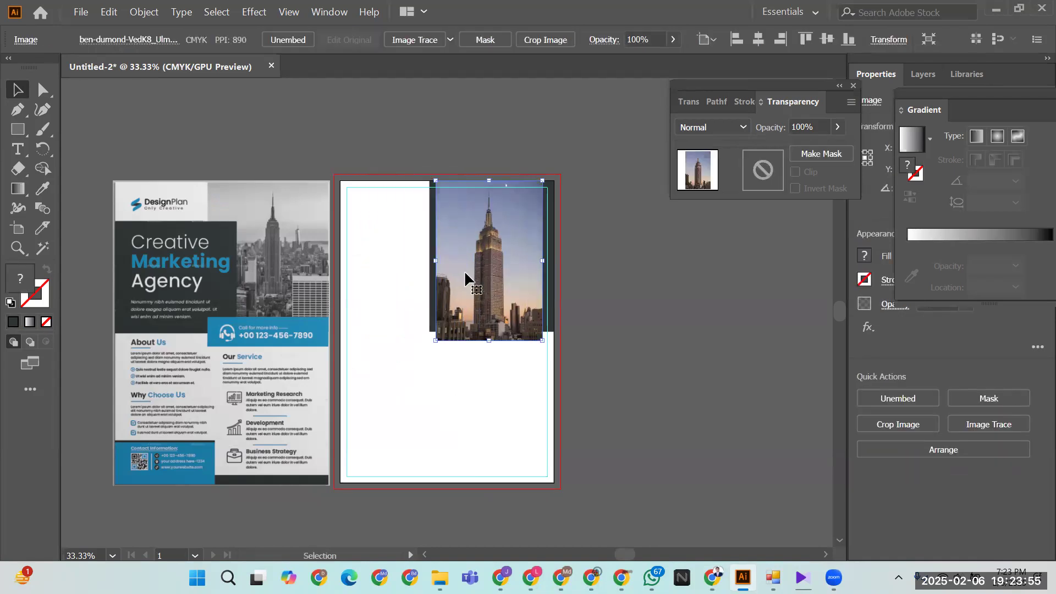
drag(435, 340, 395, 403)
drag(462, 312, 416, 314)
key(ctrl+bracketleft)
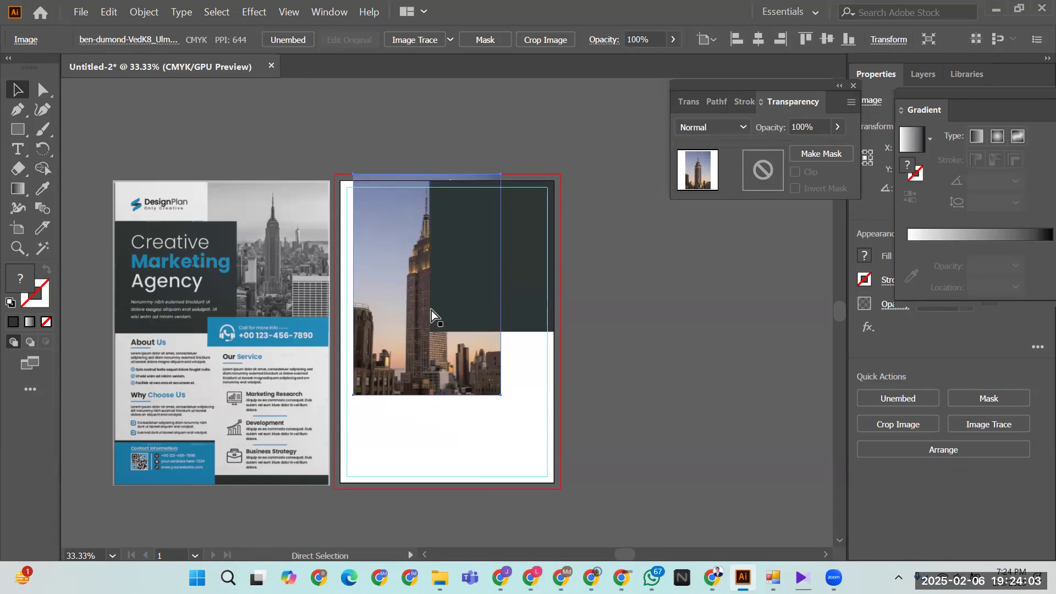
drag(418, 371, 473, 363)
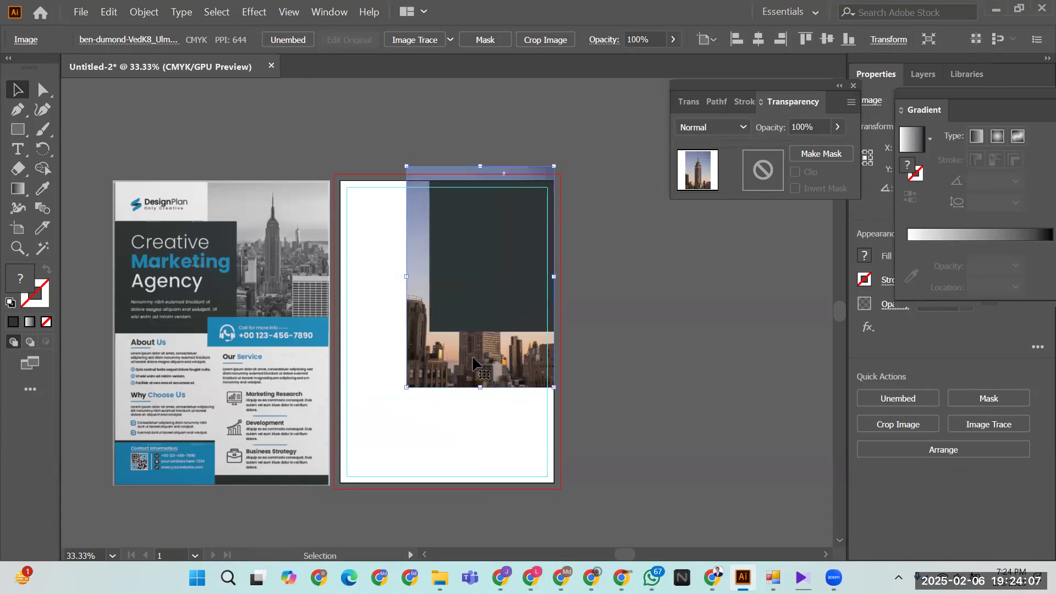
- Make a clipping mask from the photo and the dark rectangle
drag(589, 259, 483, 283)
right_click(485, 281)
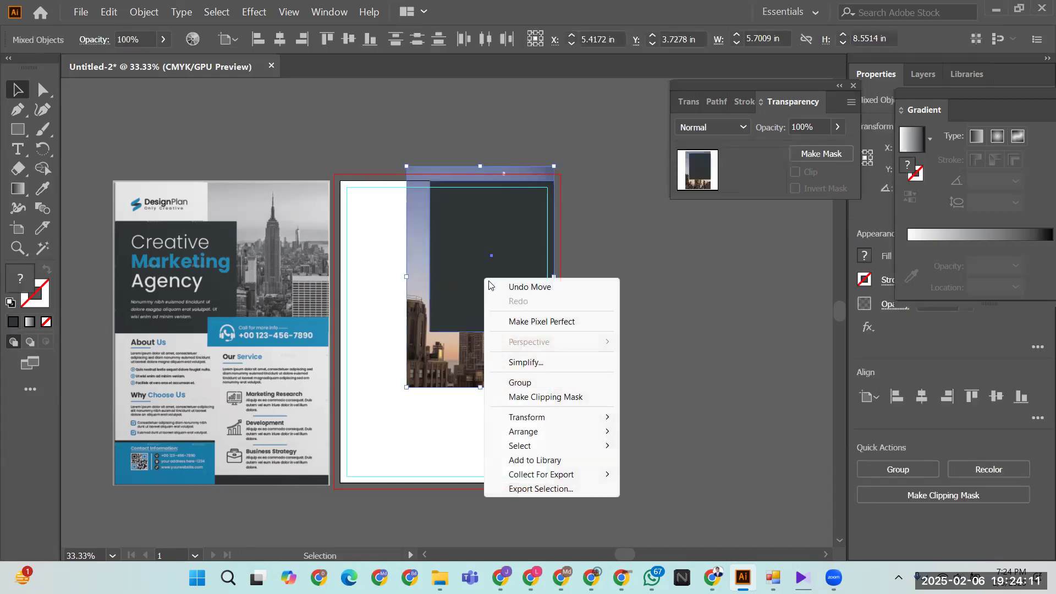
click(522, 398)
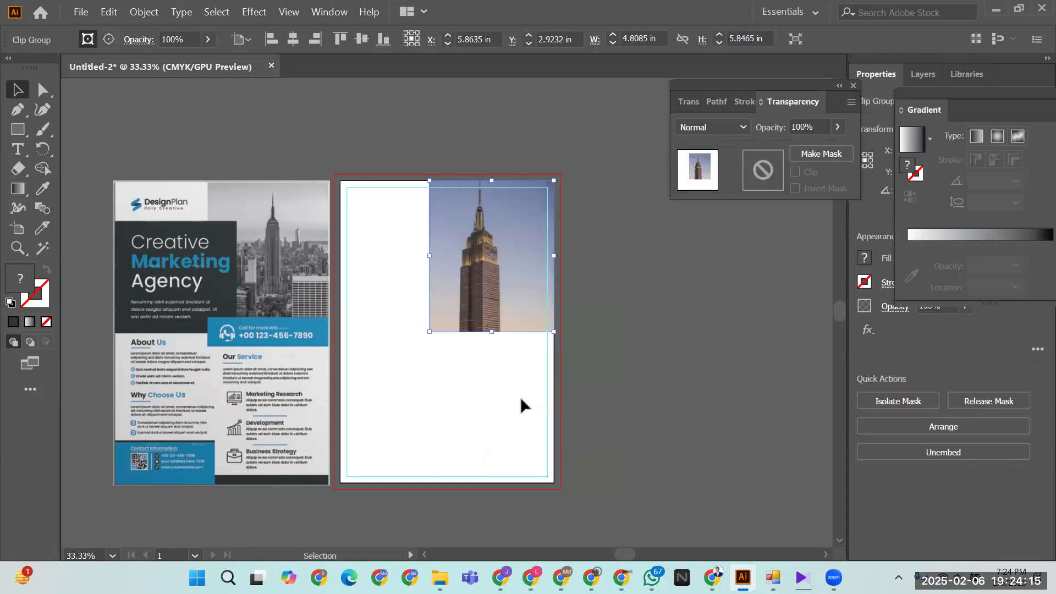
click(468, 298)
- Select the photo inside the clip group, then undo the clipping mask
click(460, 406)
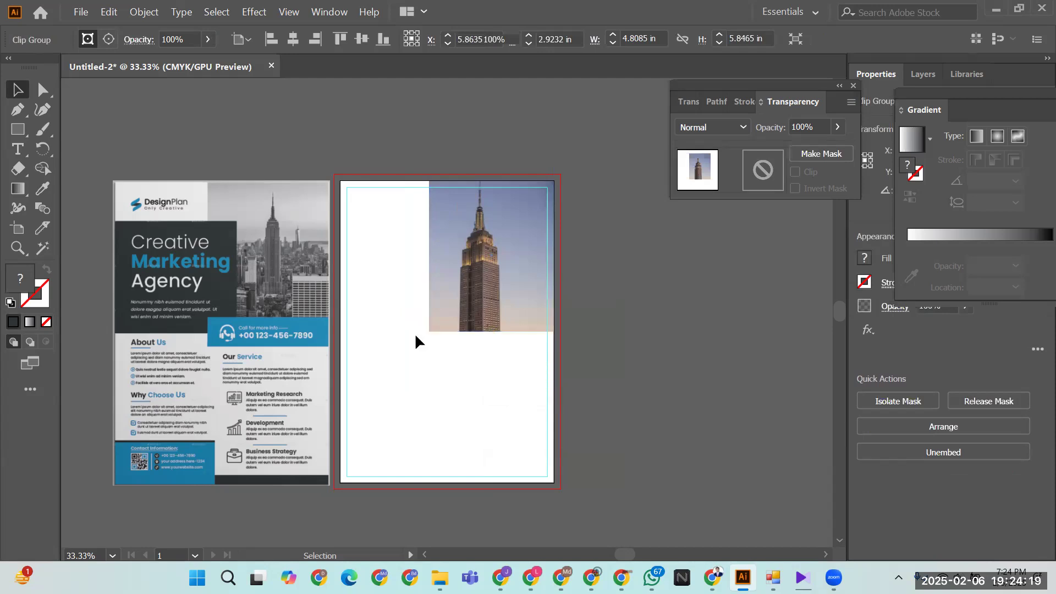
click(43, 90)
click(502, 275)
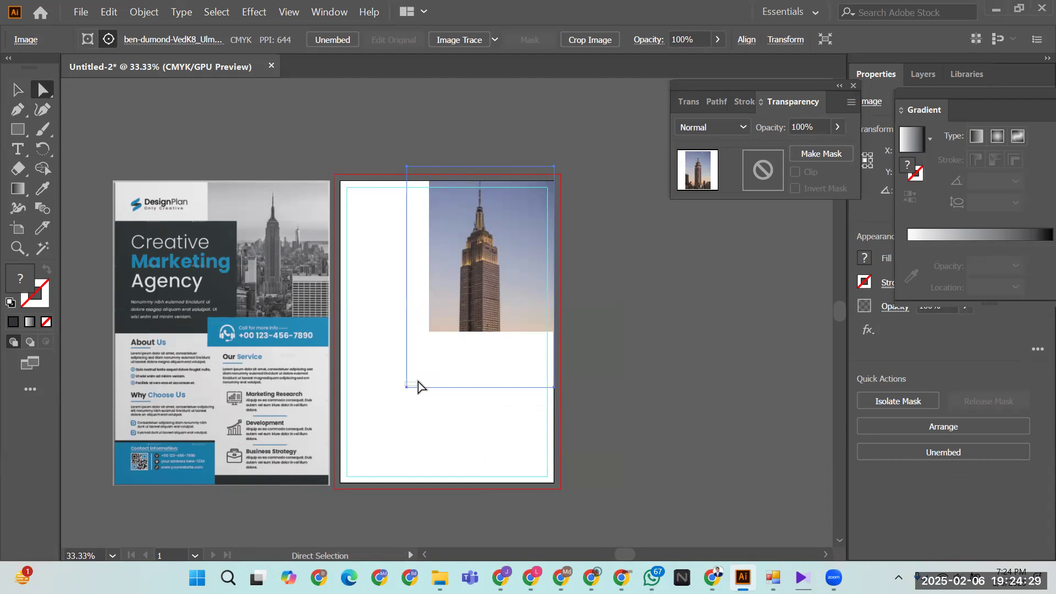
click(416, 389)
click(530, 270)
key(ctrl+z)
key(ctrl+z)
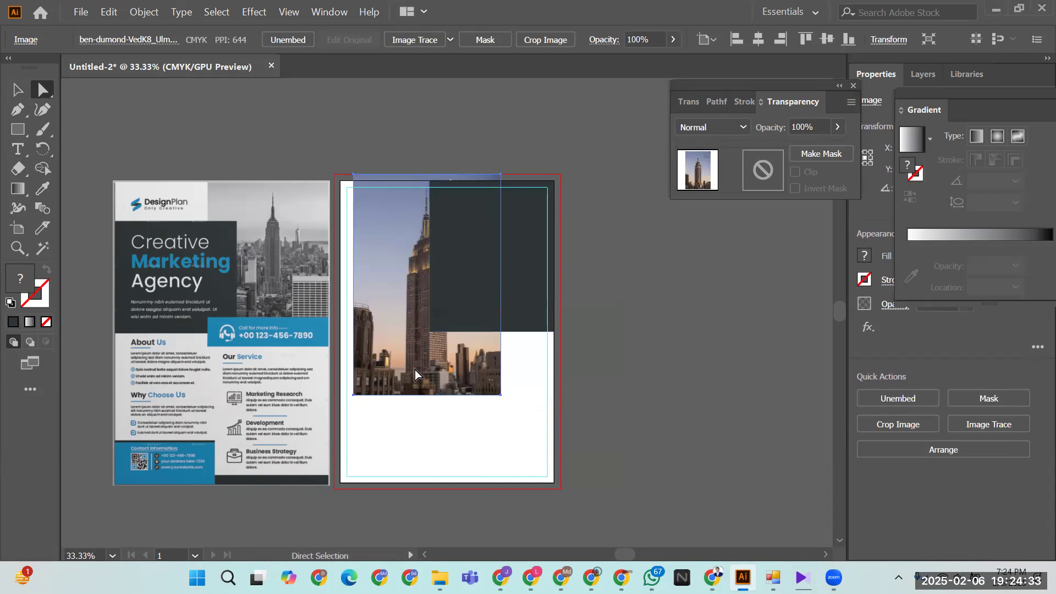
- Move the photo right, shrink it, and clip it to the dark rectangle again
drag(397, 356, 450, 364)
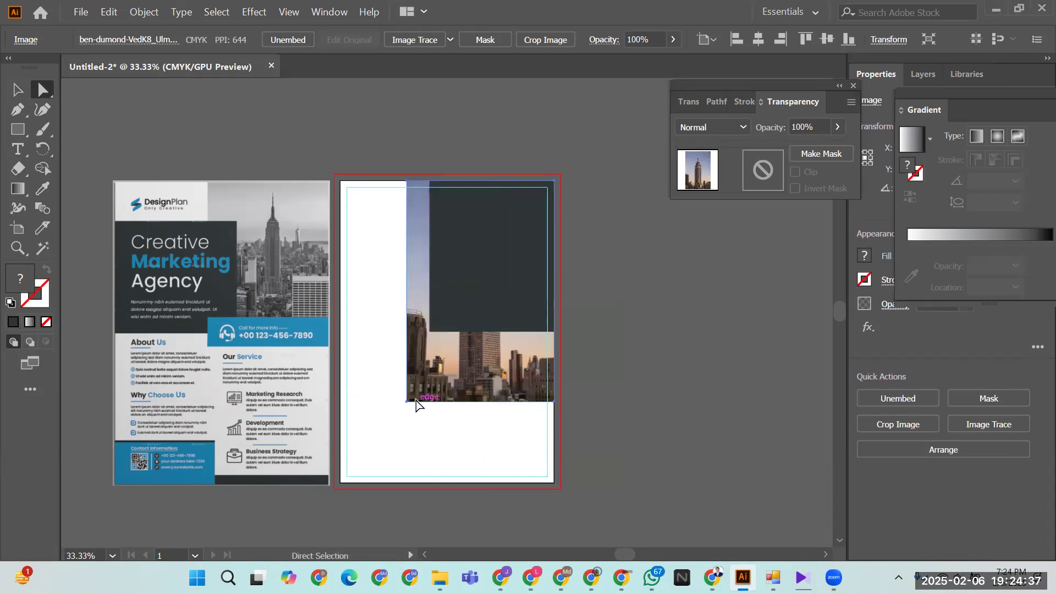
click(18, 89)
drag(404, 403, 427, 380)
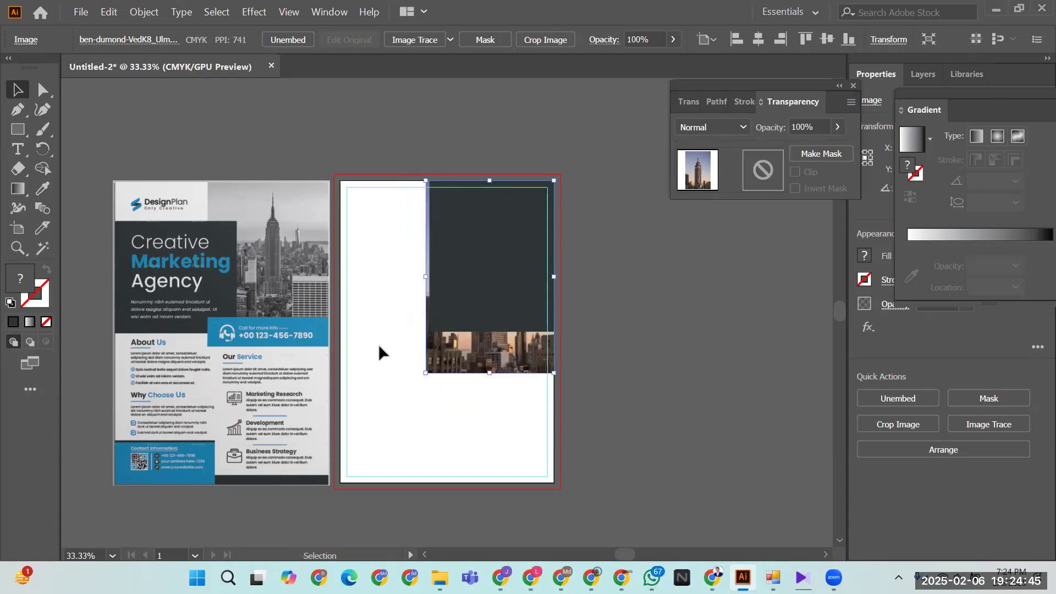
drag(382, 242, 491, 371)
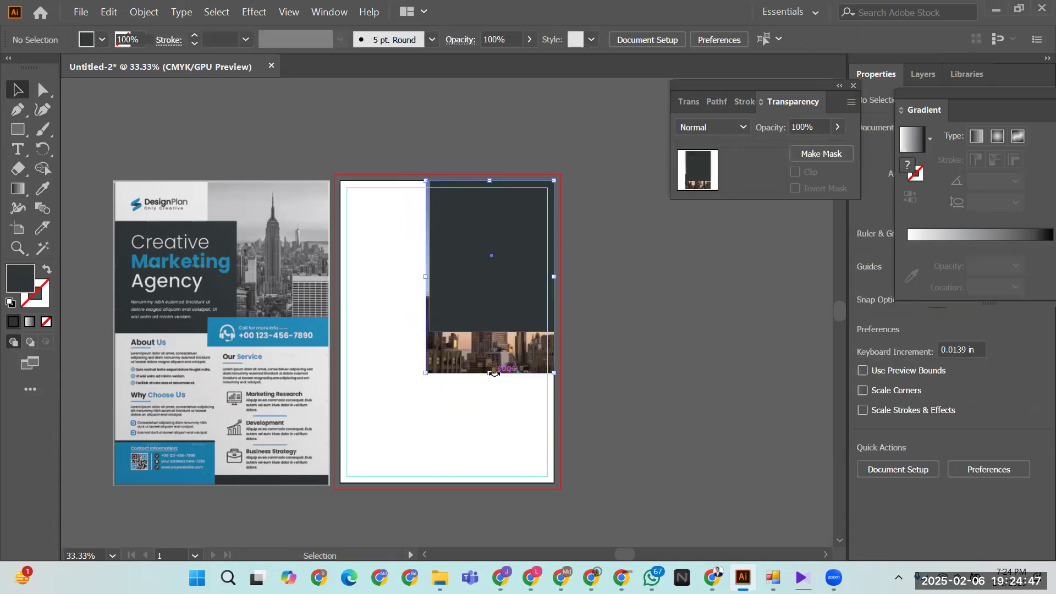
right_click(514, 248)
click(572, 366)
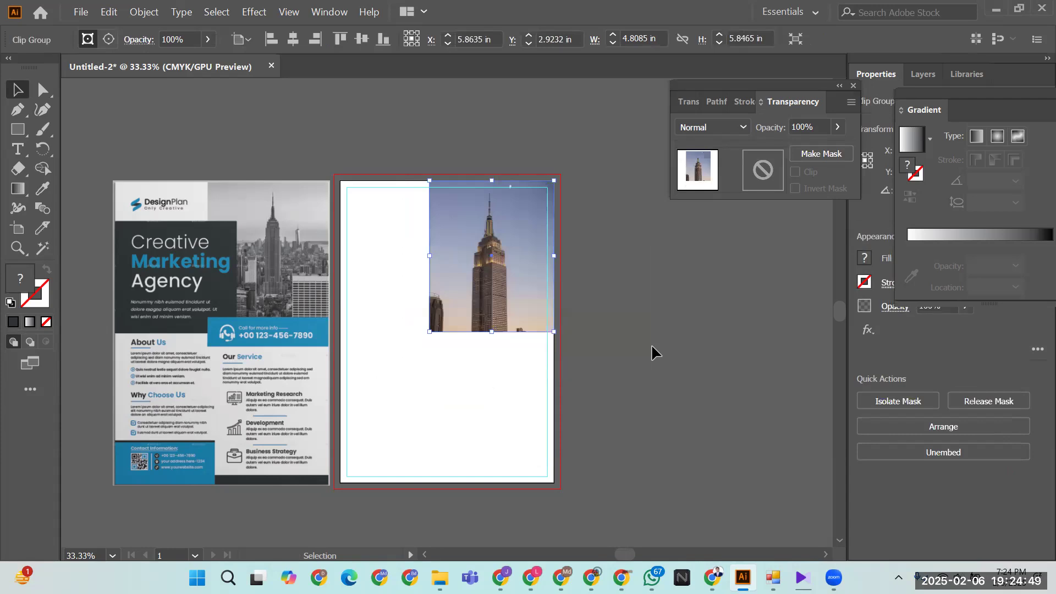
- Nudge the photo inside the mask with Shift+arrow keys so the whole spire shows
key(ctrl+shift+a)
click(507, 269)
click(47, 93)
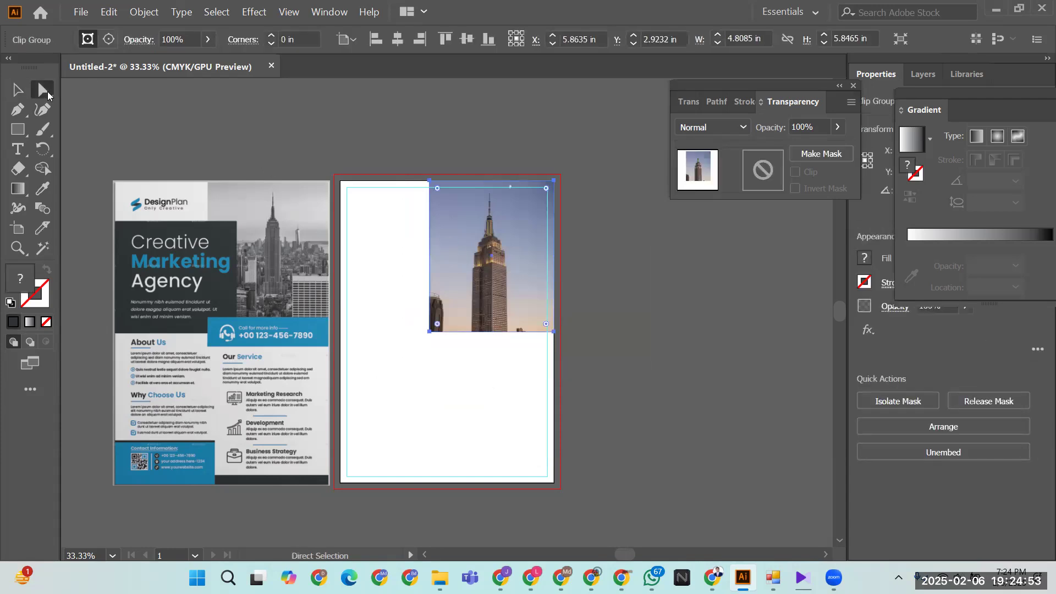
click(702, 362)
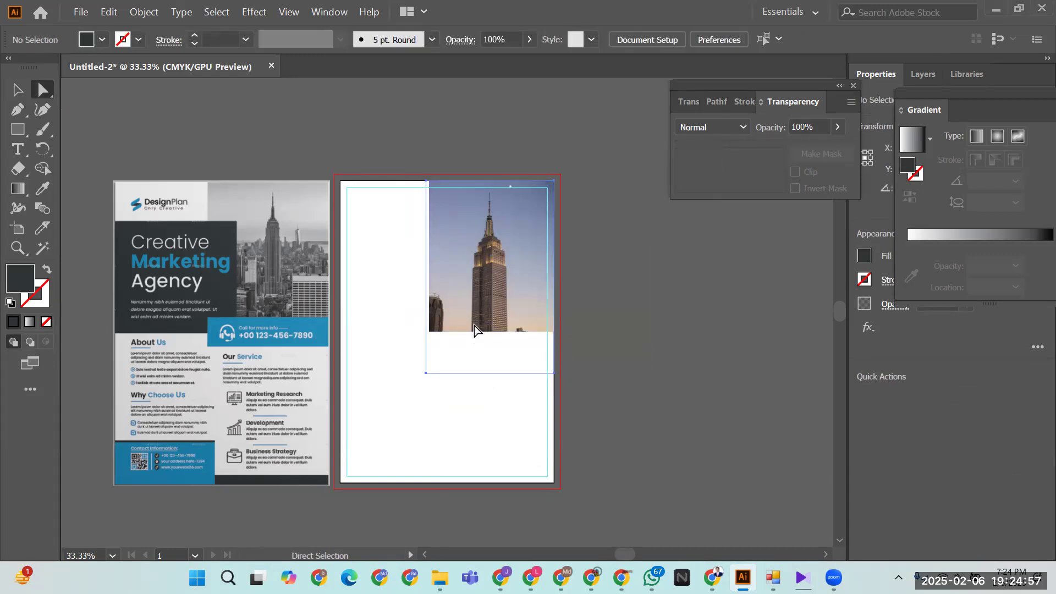
click(474, 330)
key(shift+Up)
key(shift+Up)
key(shift+Up)
key(shift+Up)
key(shift+Up)
key(shift+Up)
key(shift+Up)
key(shift+Up)
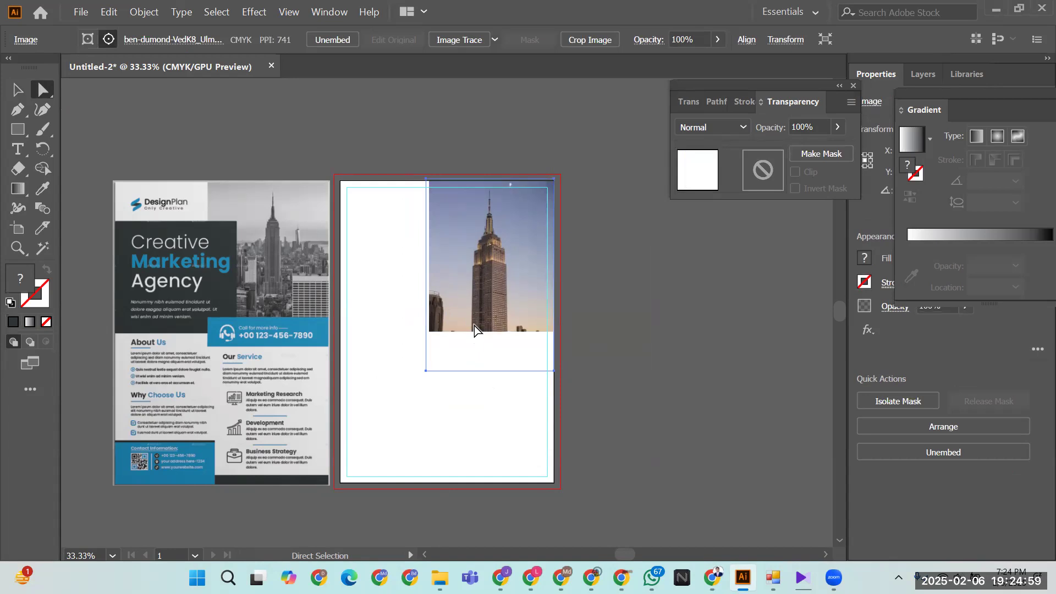
key(shift+Up)
key(shift+Up)
key(shift+Up)
key(shift+Up)
key(shift+Up)
key(shift+Up)
key(shift+Up)
key(shift+Up)
key(shift+Up)
key(shift+Up)
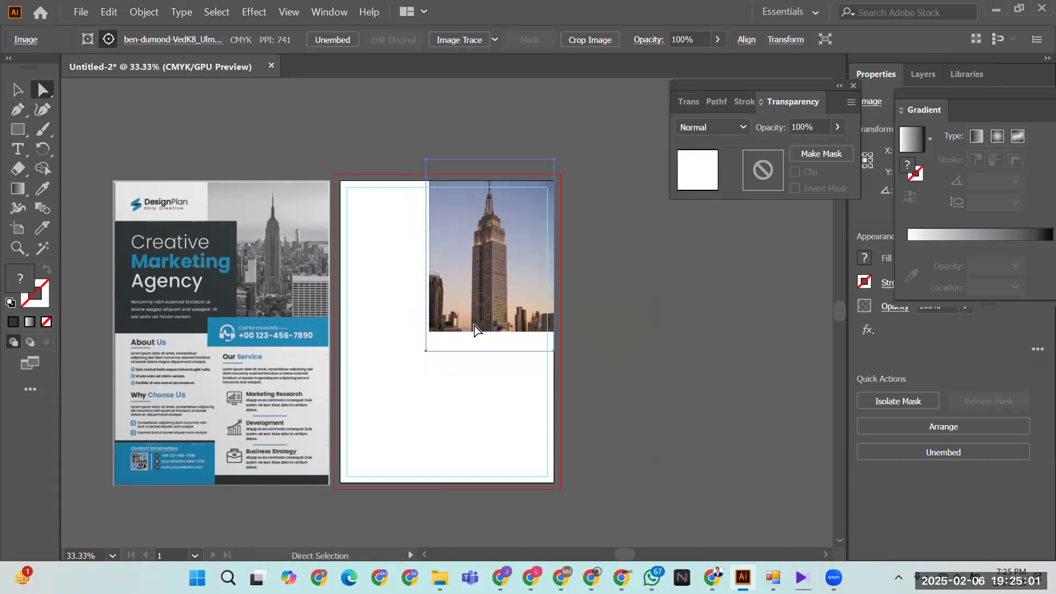
key(shift+Up)
key(shift+Up)
key(shift+Up)
key(shift+Up)
key(shift+Up)
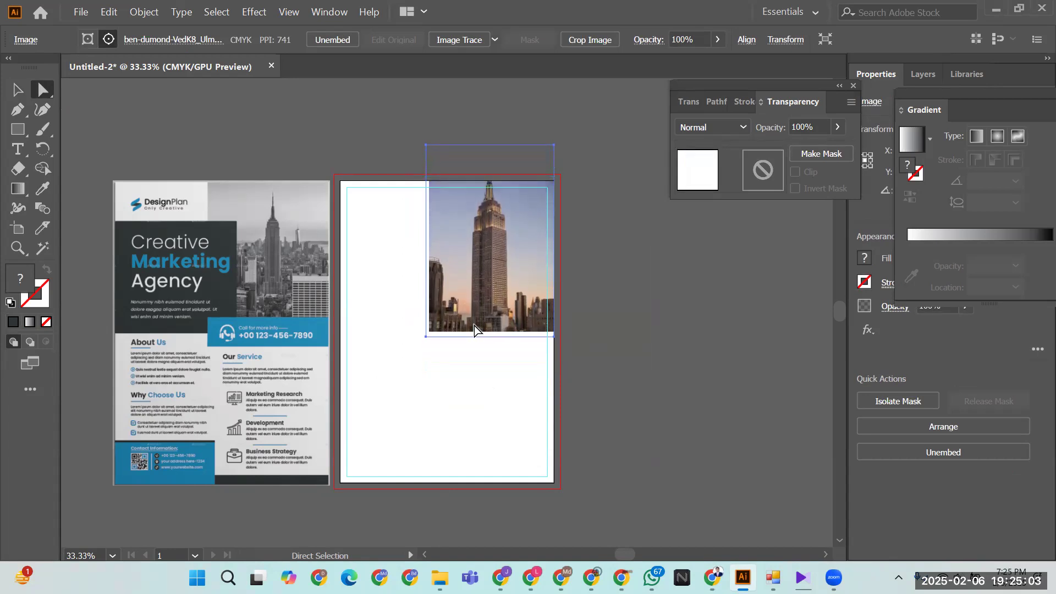
key(shift+Down)
key(shift+Down)
key(shift+Down)
key(shift+Down)
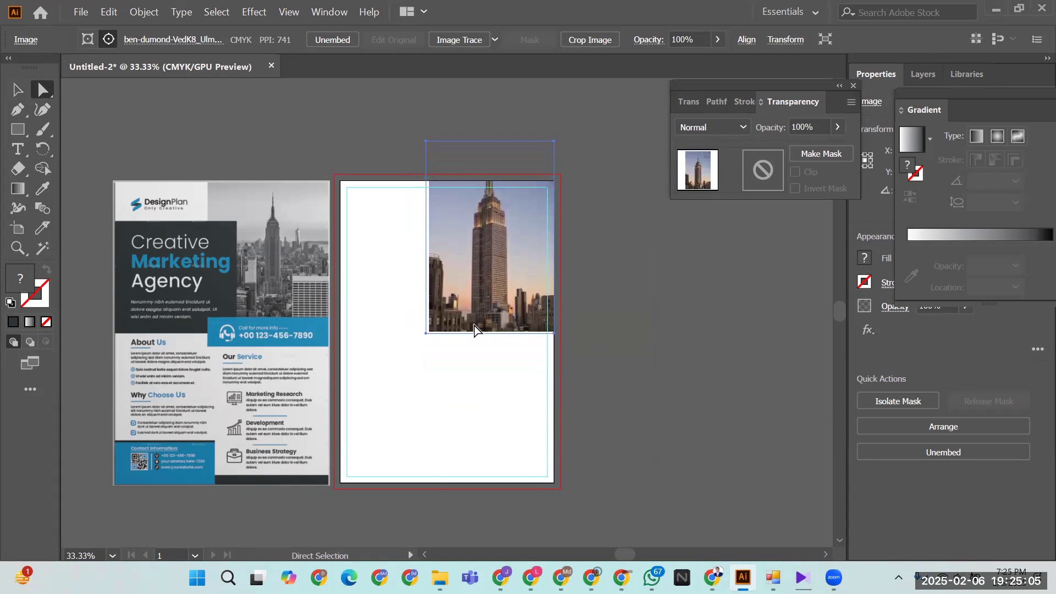
key(shift+Down)
key(shift+Down)
key(shift+Down)
key(shift+Down)
key(shift+Down)
key(shift+Down)
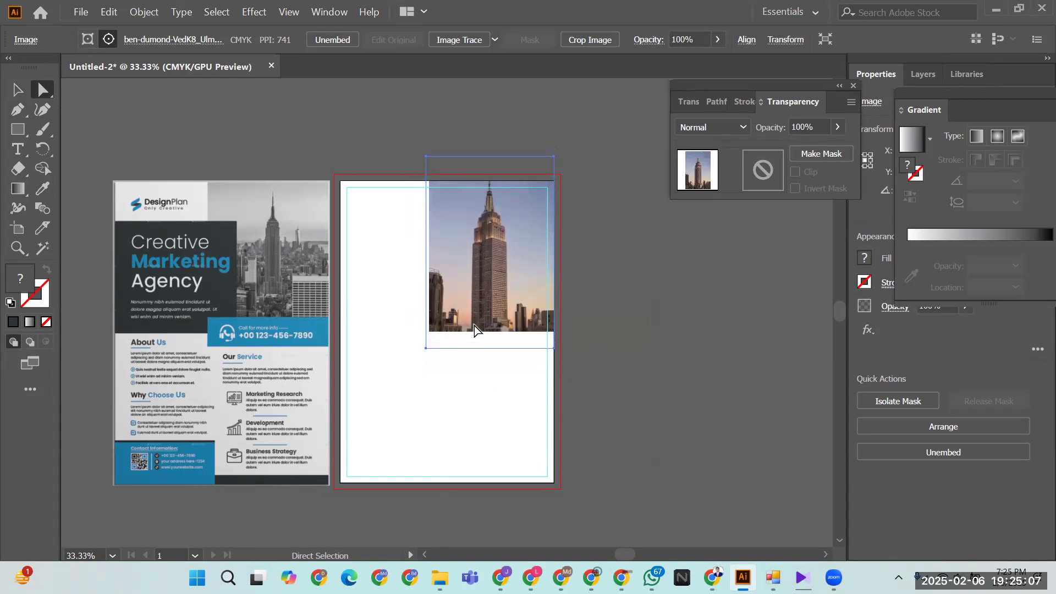
click(619, 318)
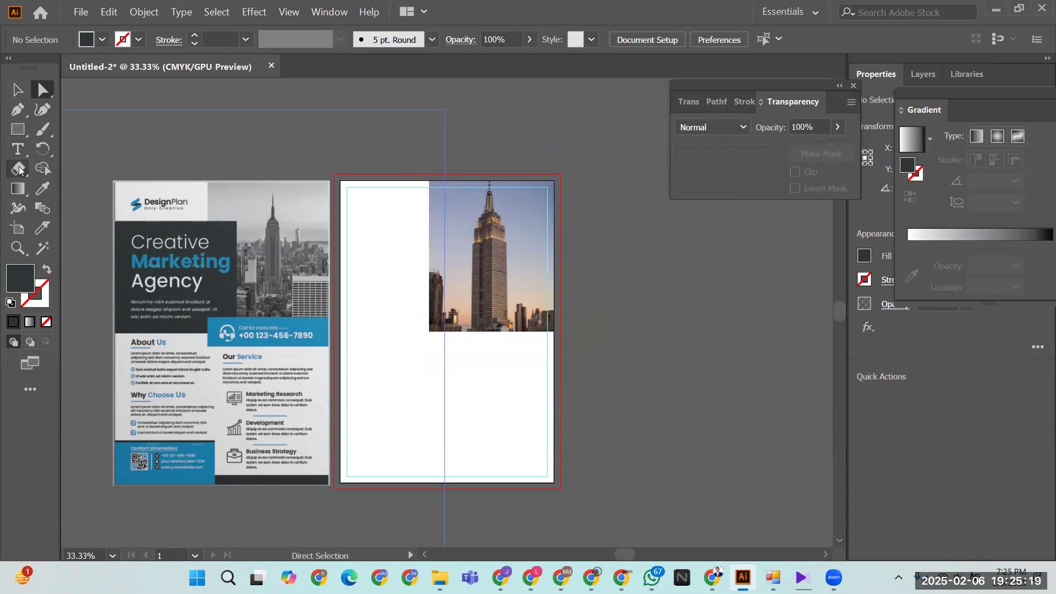
- Cover the Empire State photo with a dark grey rectangle set to 48% opacity
click(18, 129)
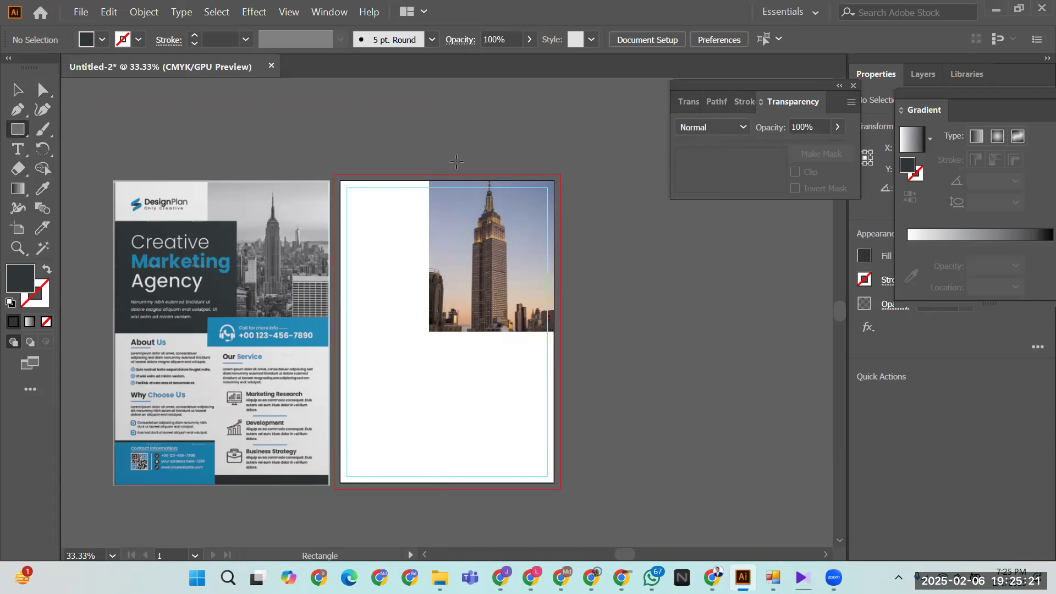
drag(428, 178, 553, 331)
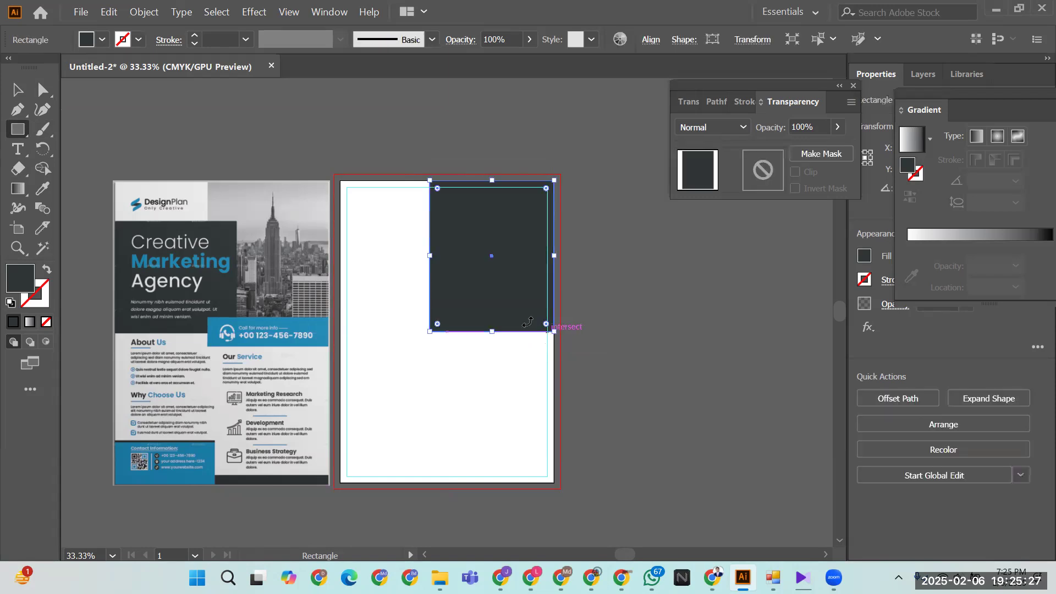
key(v)
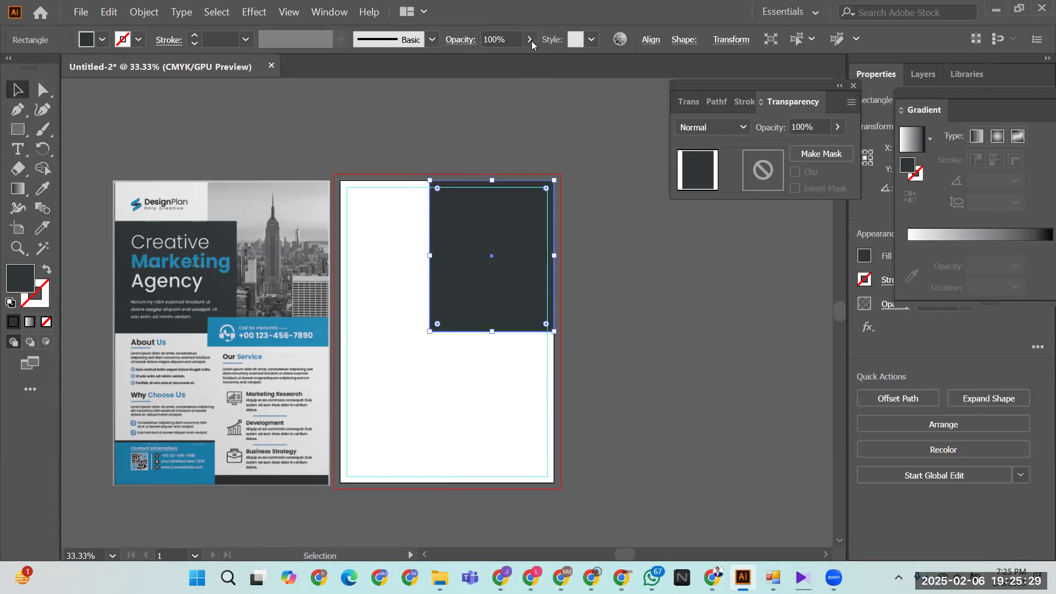
click(531, 41)
drag(524, 61, 492, 68)
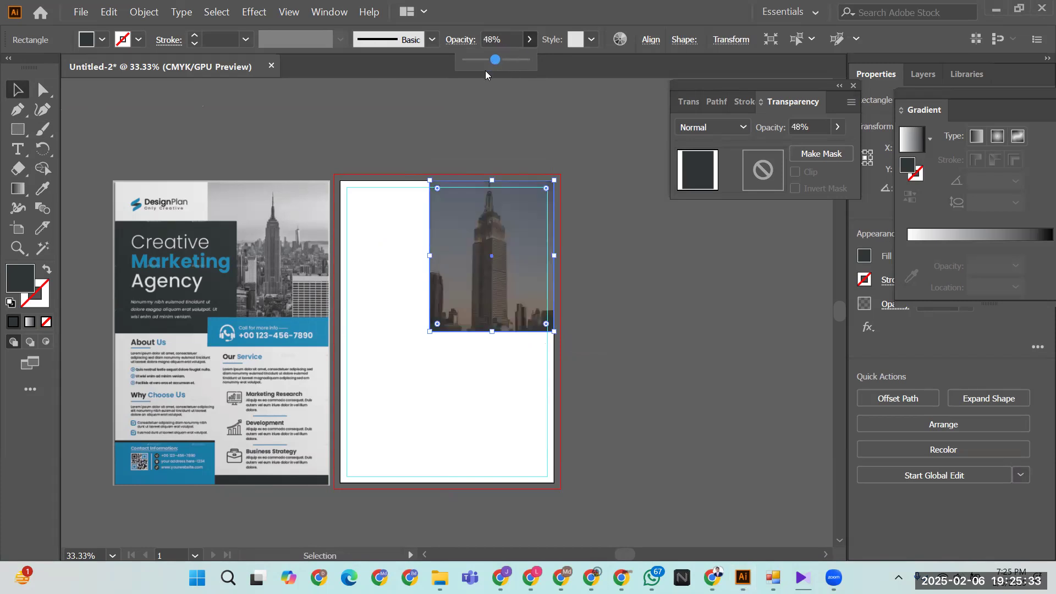
click(375, 143)
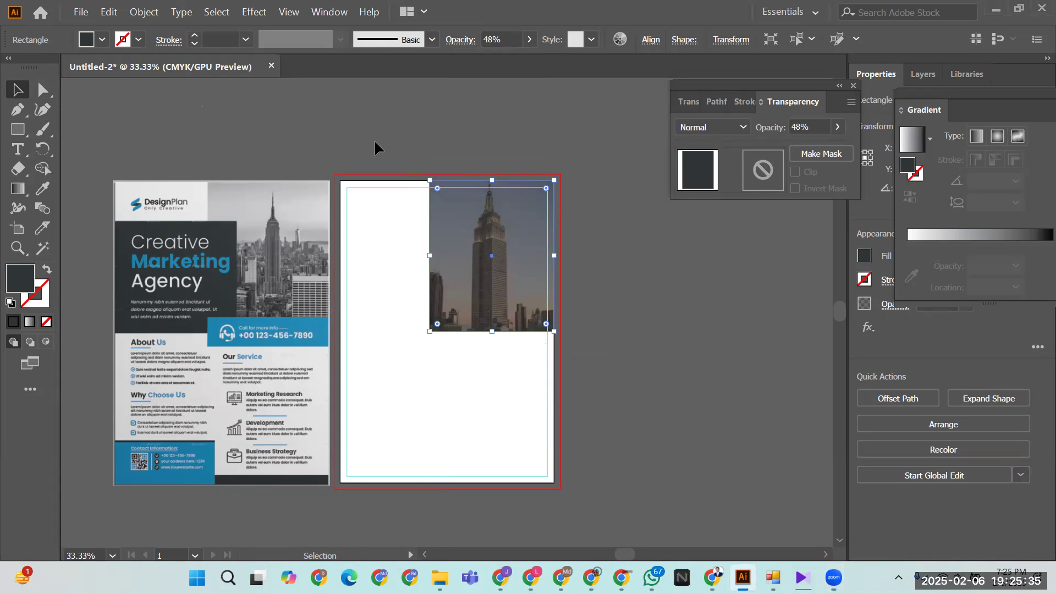
click(641, 332)
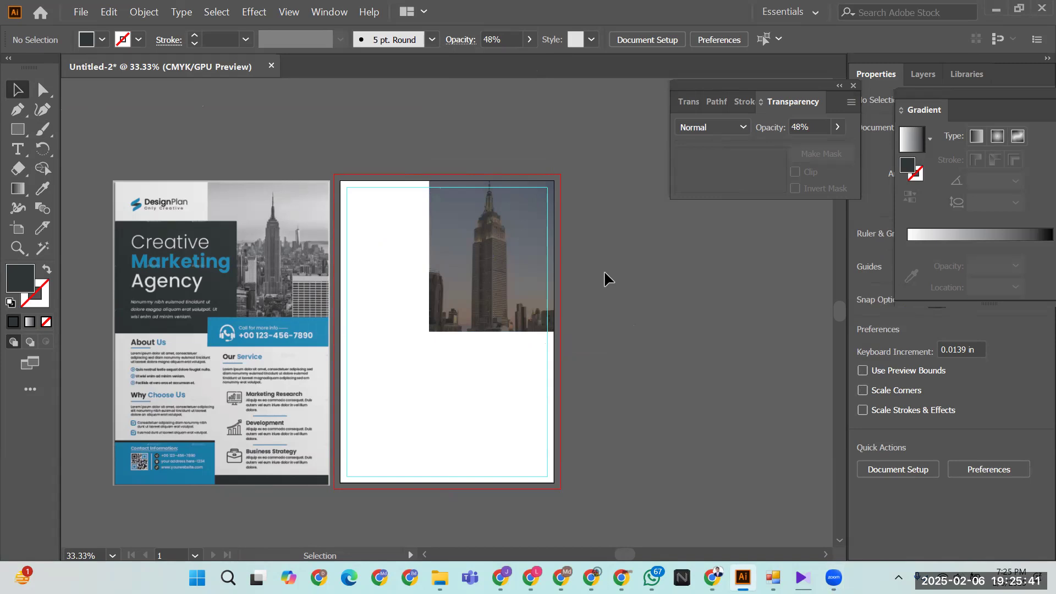
- Set the top-right photo block's blend mode to Multiply so the image darkens
click(493, 274)
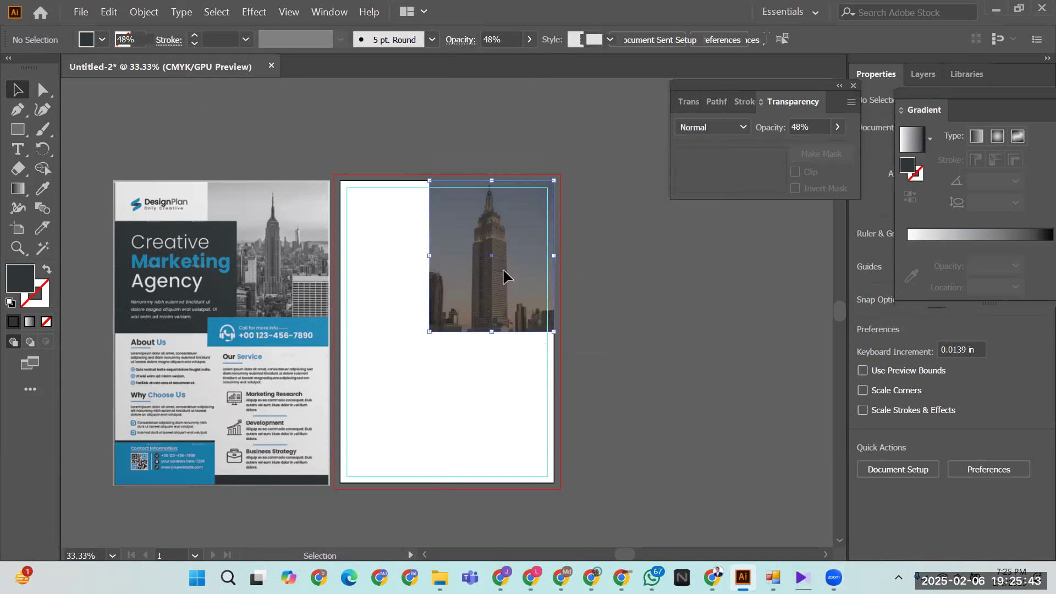
click(728, 127)
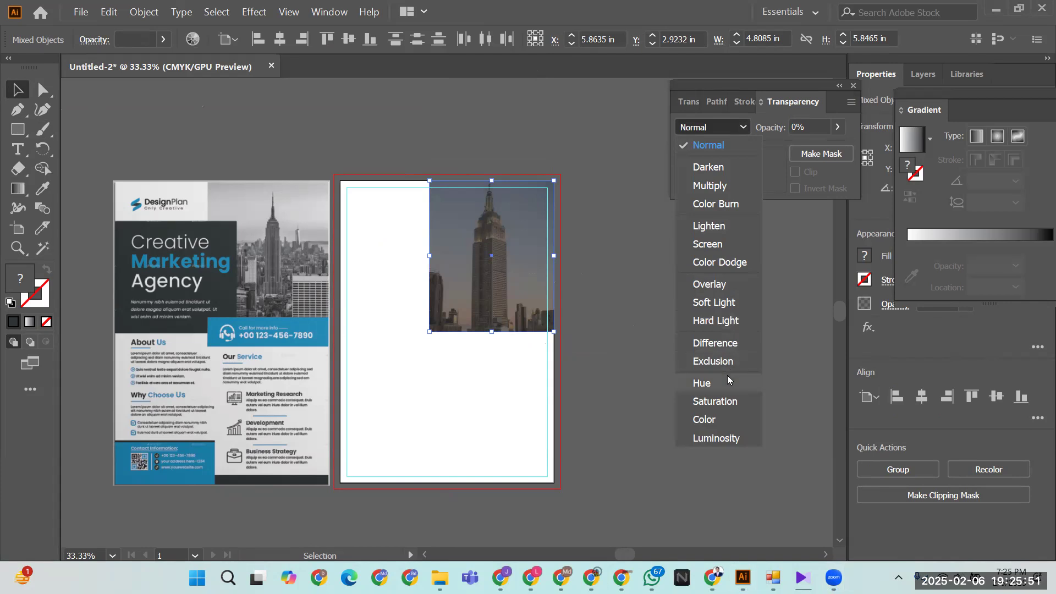
click(714, 186)
click(602, 315)
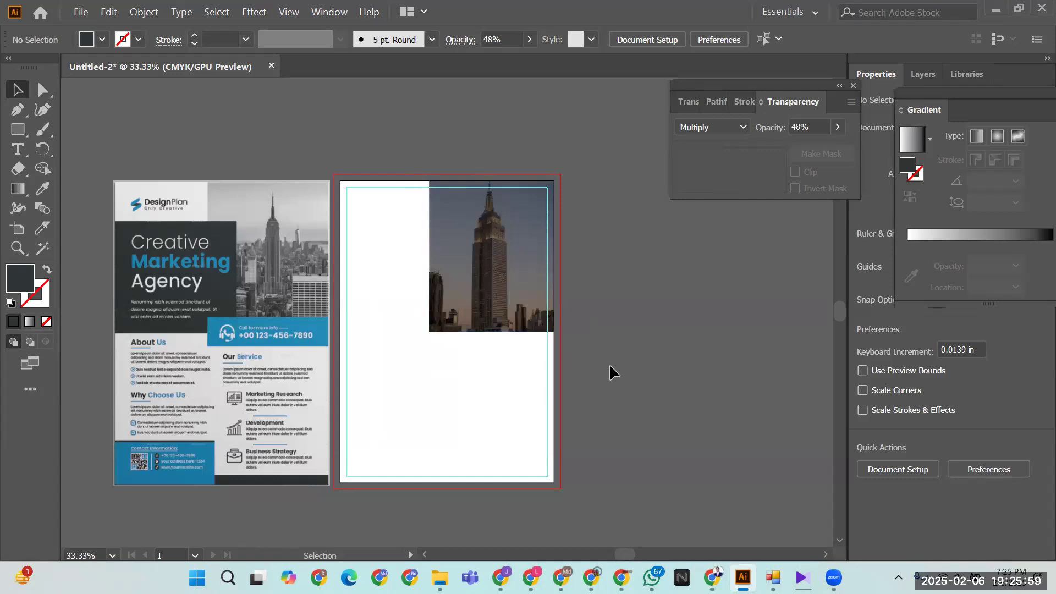
click(22, 127)
- Draw a dark rectangle for the heading block and move it to the flyer's top-left
drag(115, 219, 237, 329)
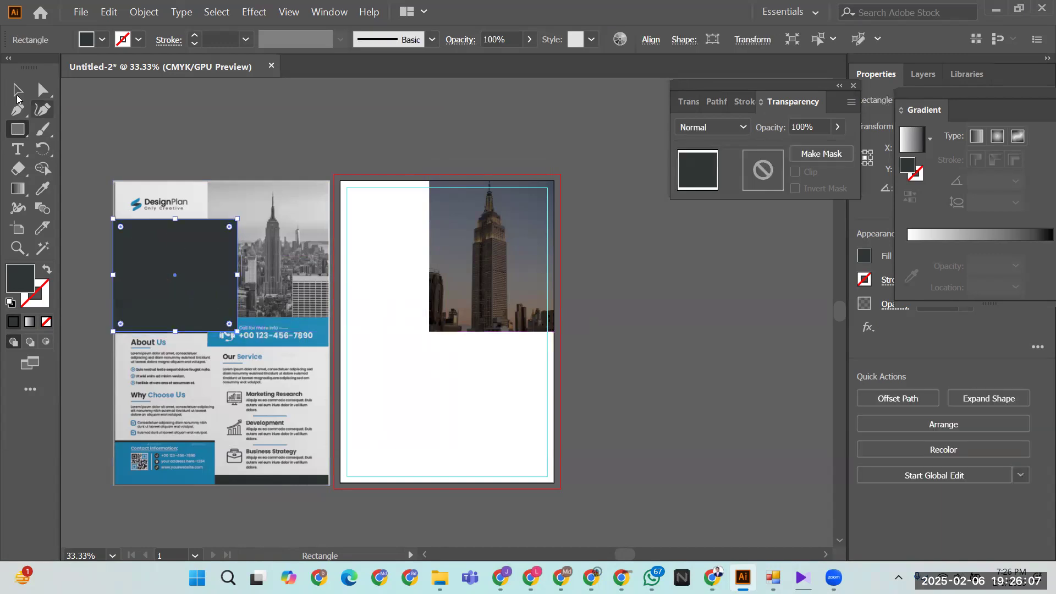
click(17, 89)
drag(170, 285, 392, 287)
click(611, 322)
- Try a near-black #060707 fill on the block, then undo it to keep the slate colour
click(393, 284)
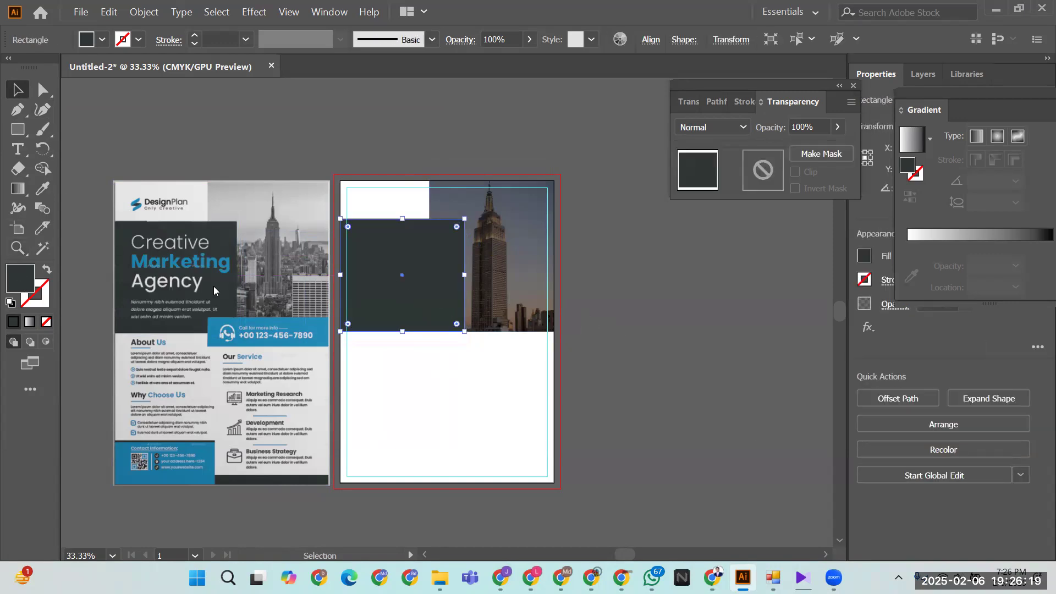
drag(354, 306, 356, 381)
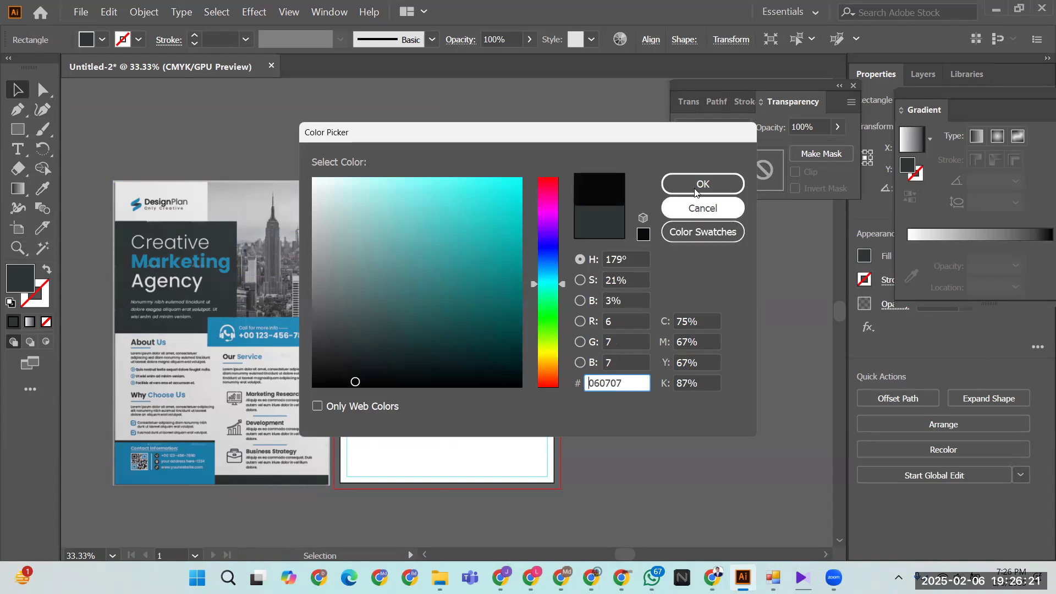
click(691, 185)
click(659, 359)
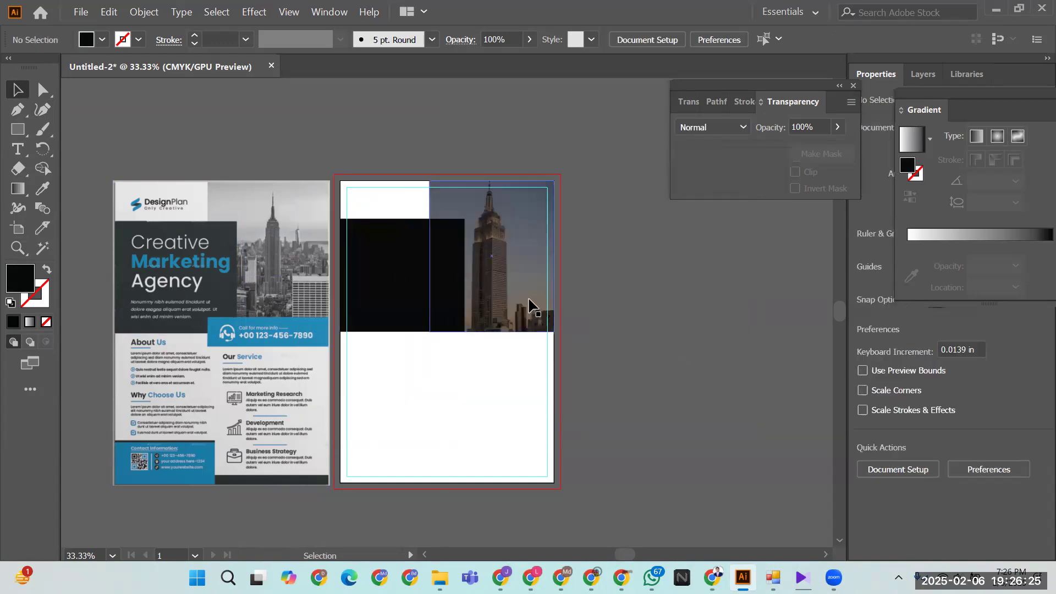
key(ctrl+z)
click(667, 339)
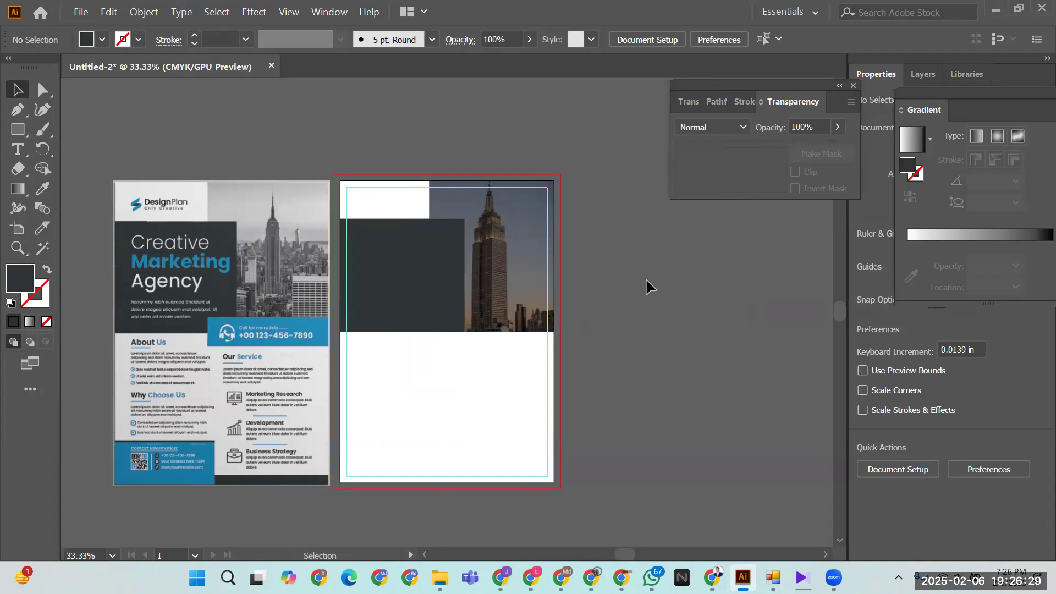
- Draw a wide flat rectangle, about 4.66 by 1.19 in, and place it below the photo
click(18, 129)
drag(208, 318, 330, 347)
click(17, 89)
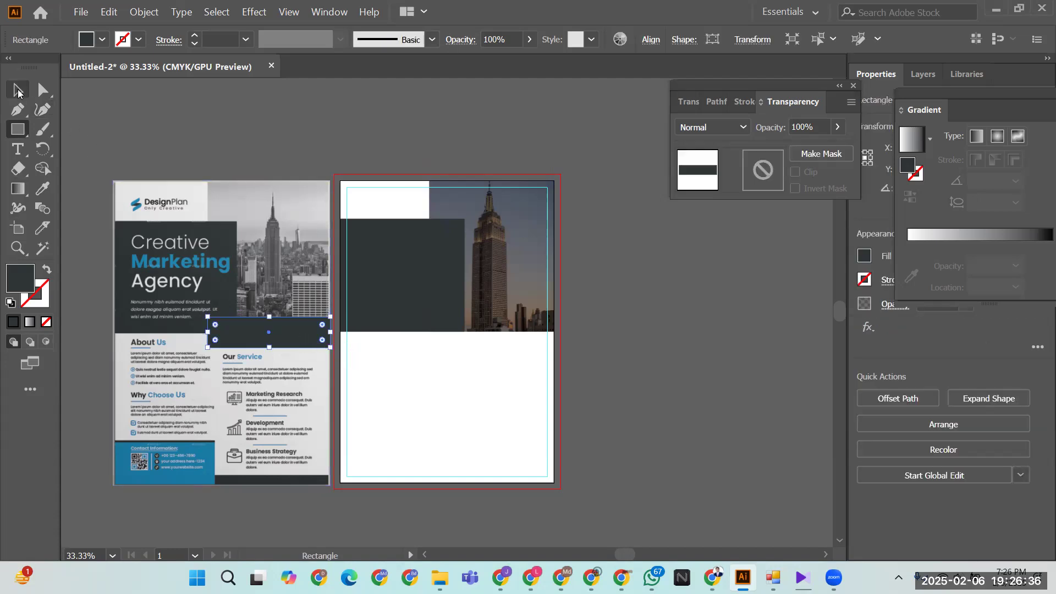
click(440, 434)
drag(255, 330, 477, 333)
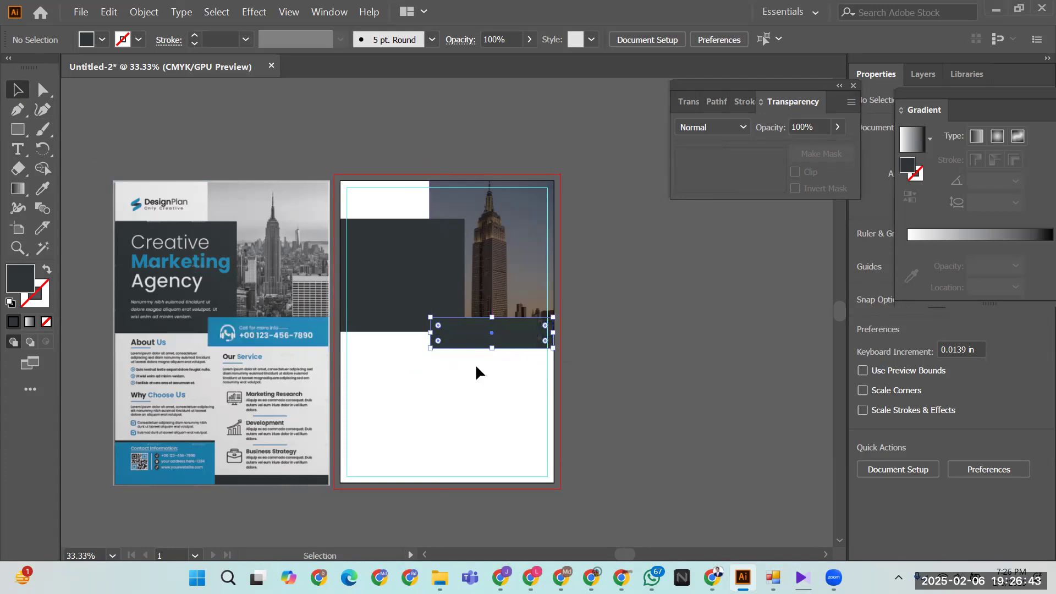
- Give the bar the reference contact box's blue colour using the Eyedropper
click(42, 189)
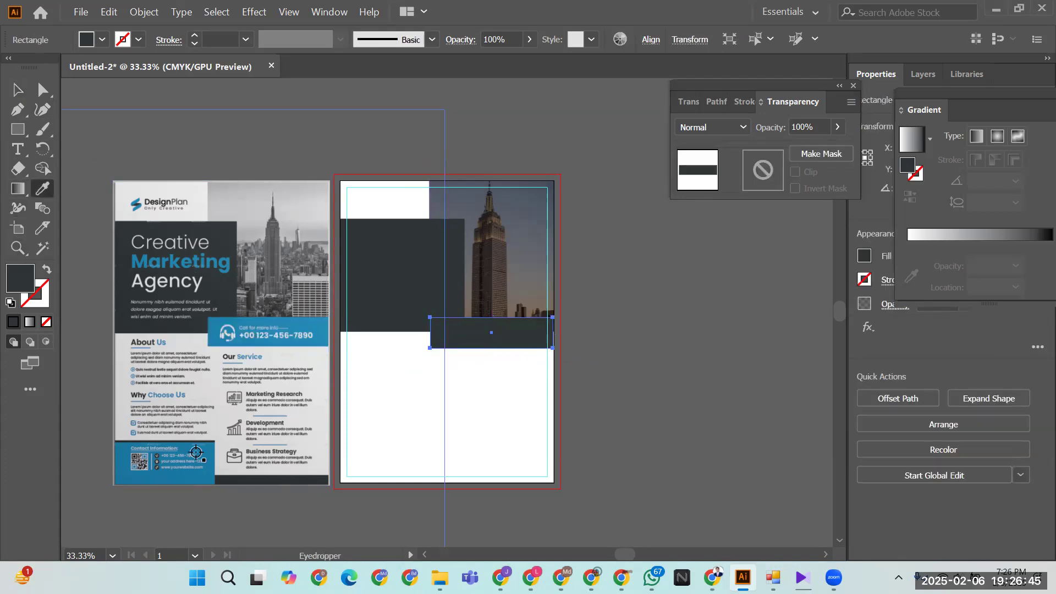
click(209, 451)
click(17, 90)
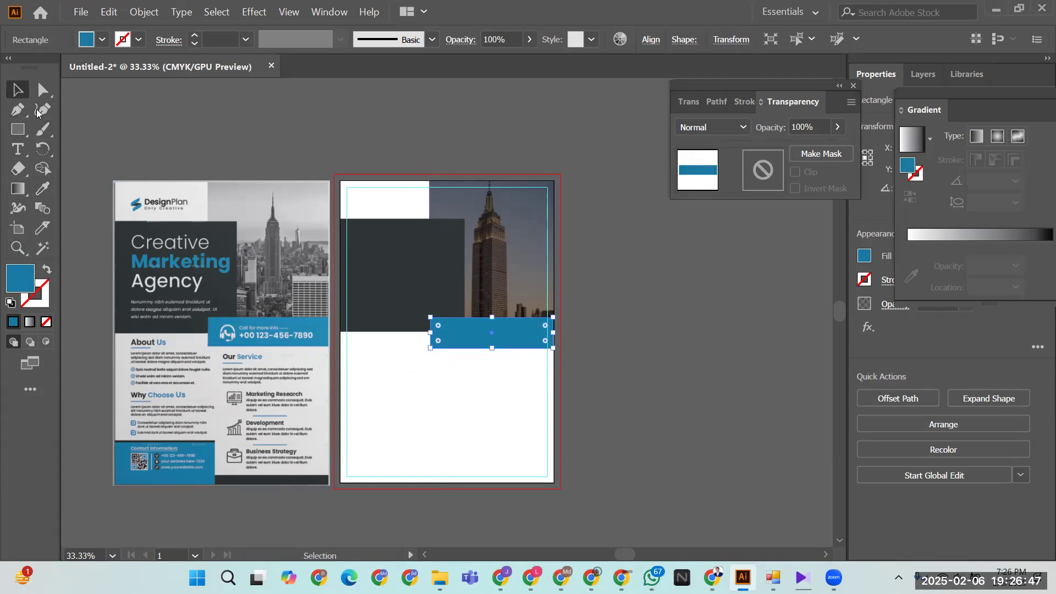
click(466, 421)
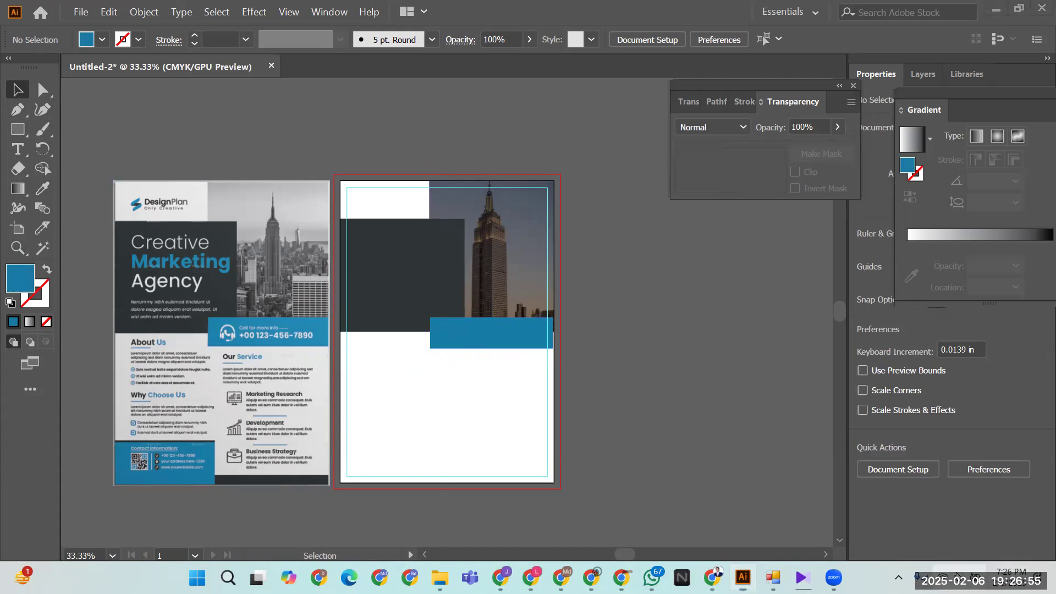
- Turn the system volume down to 0 in the quick settings
click(956, 576)
drag(884, 500, 815, 496)
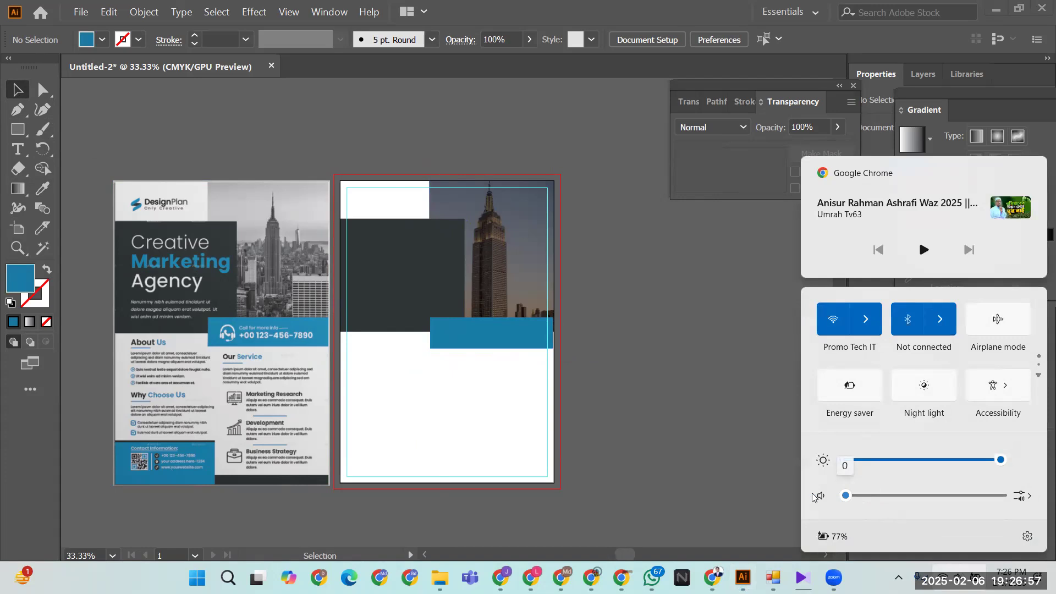
click(770, 448)
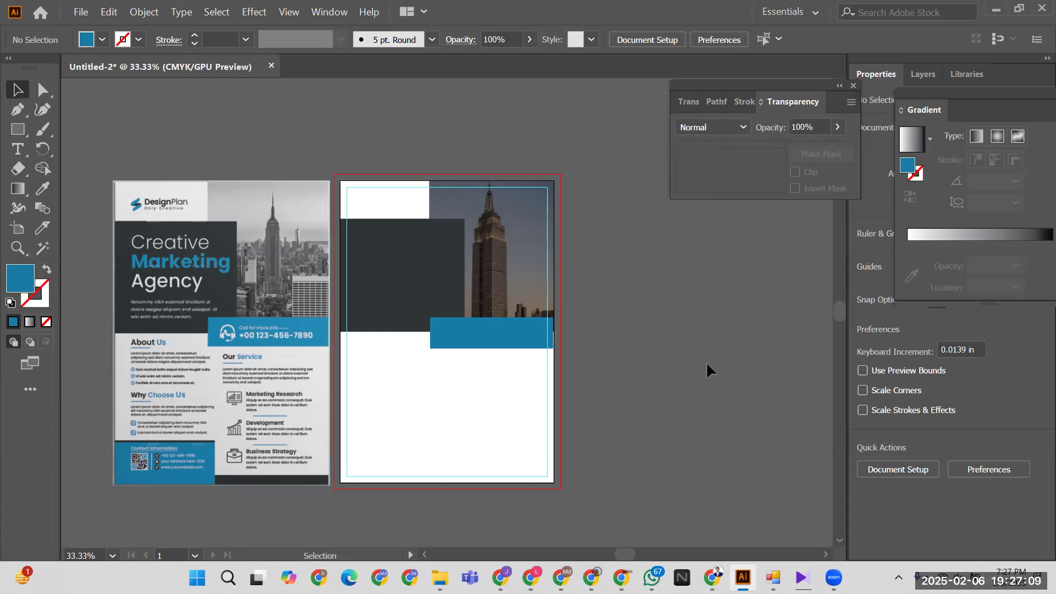
- Nudge the blue bar slightly to the right
drag(649, 394, 697, 438)
click(572, 392)
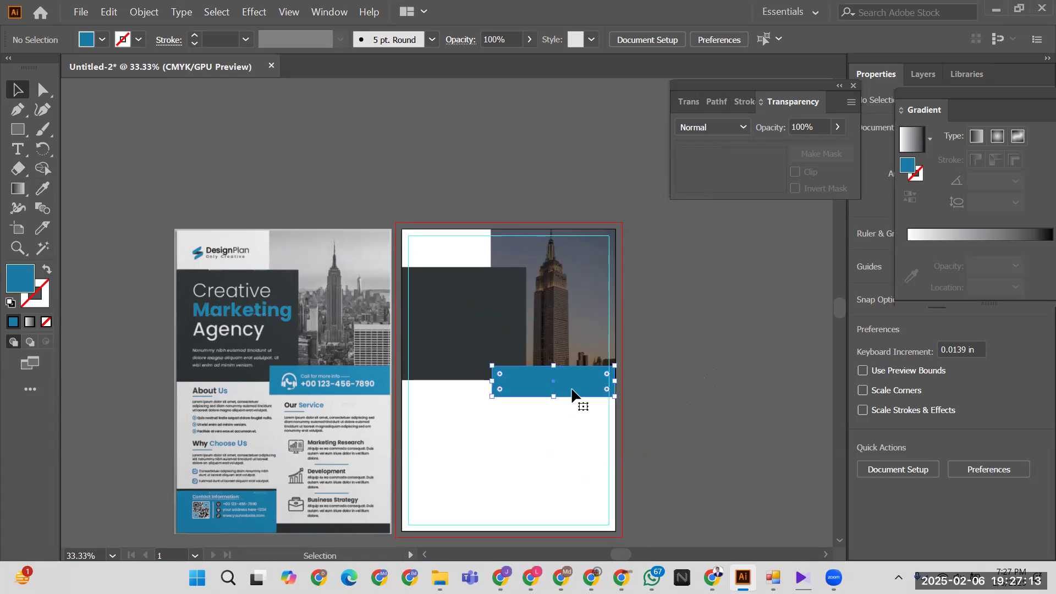
key(Right)
key(Right)
key(Right)
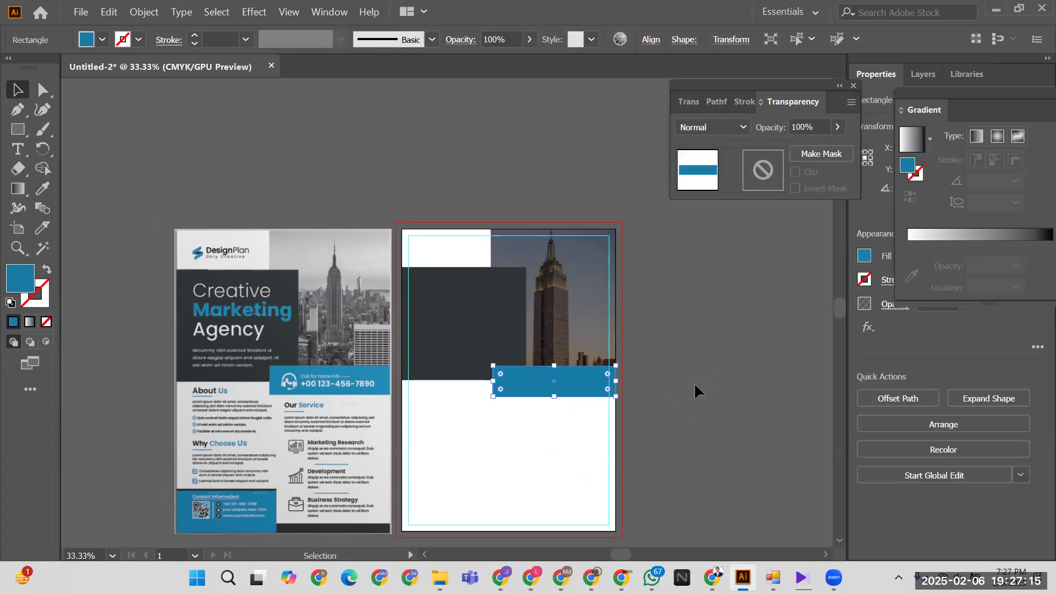
click(695, 380)
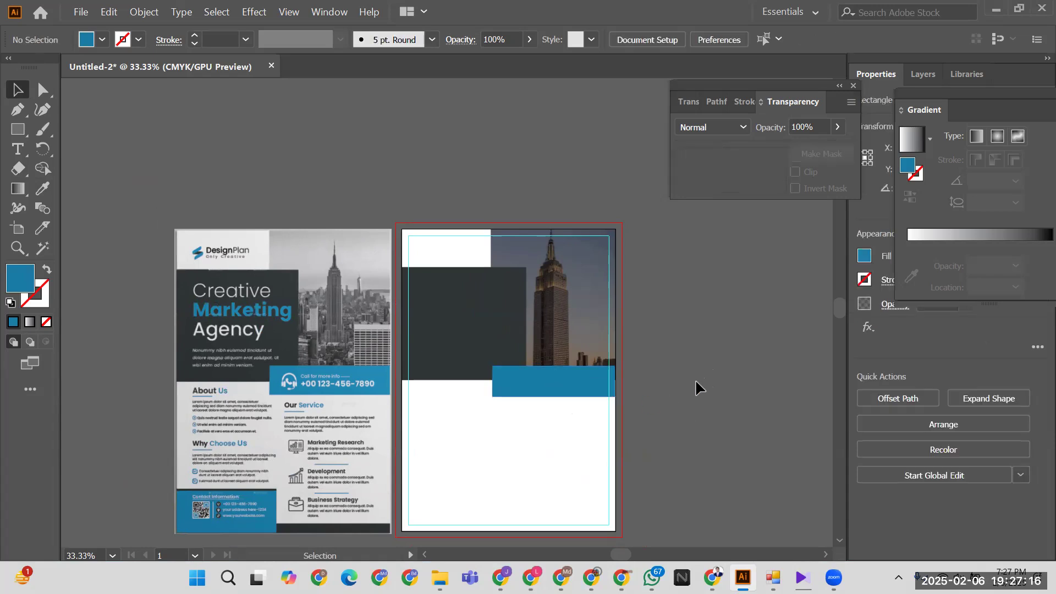
click(529, 389)
click(652, 372)
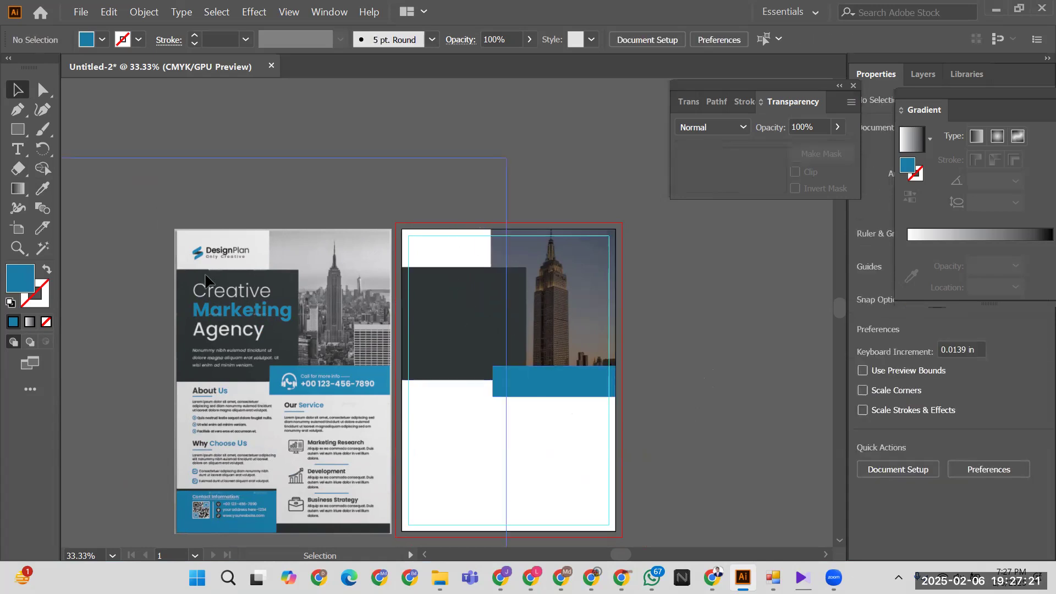
- Add a text object reading 'CRETIVE' above the artboards
click(20, 150)
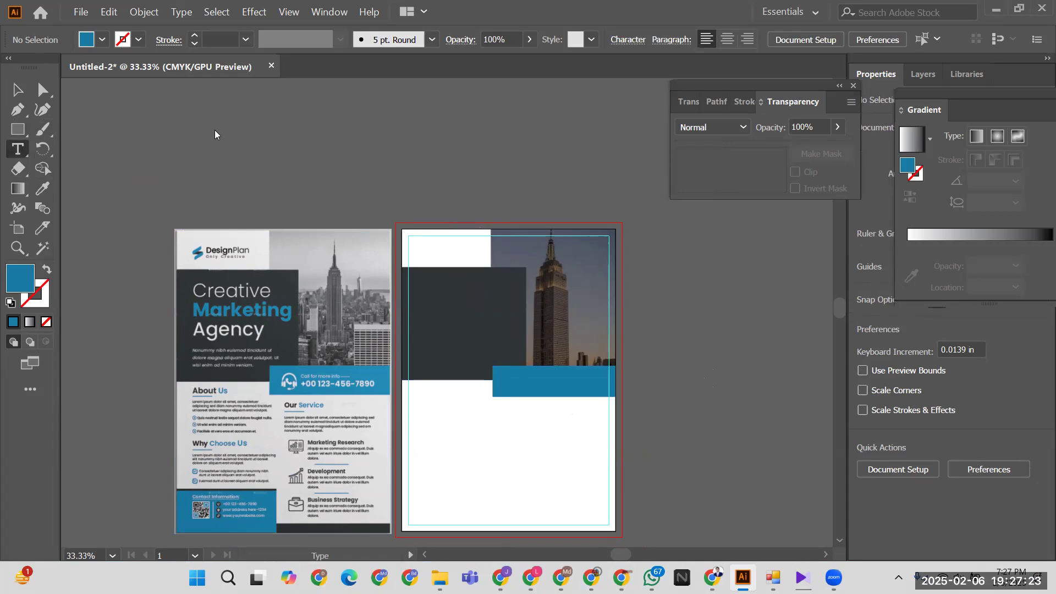
click(298, 133)
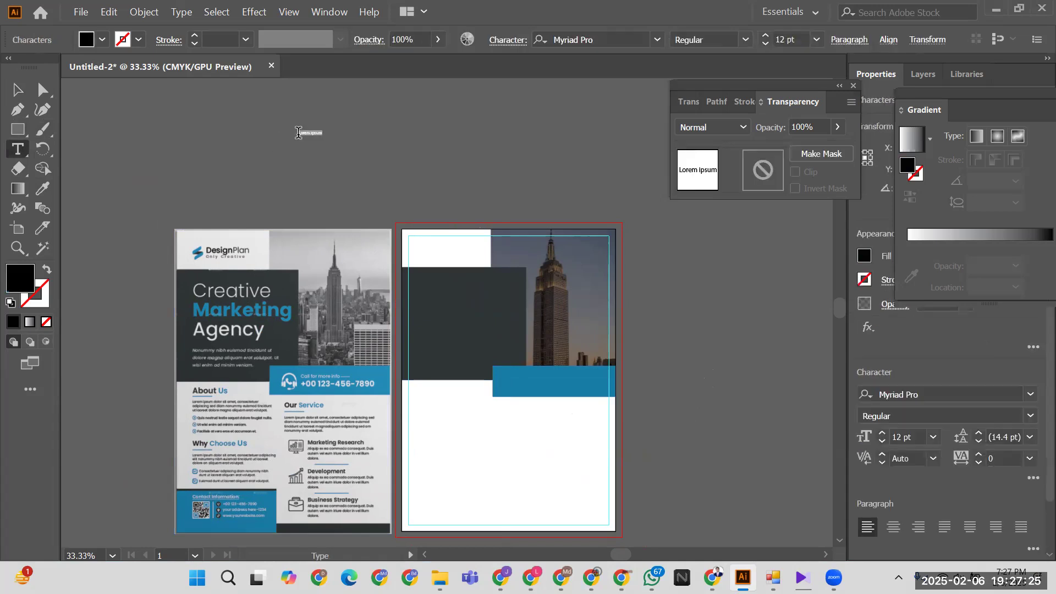
text(C)
key(BackSpace)
text(C)
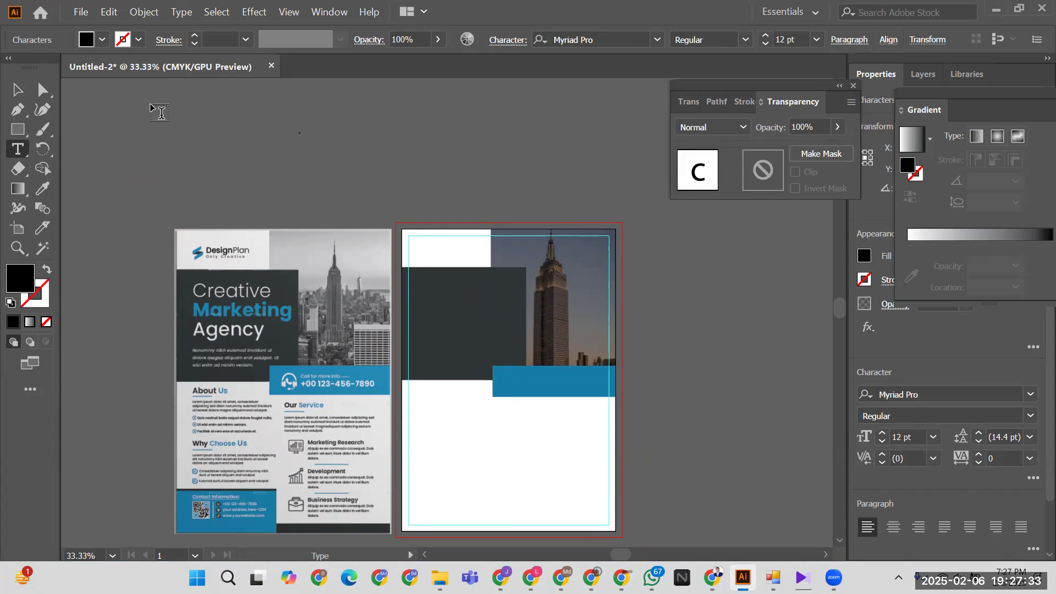
key(BackSpace)
text(CRETIVE)
click(22, 92)
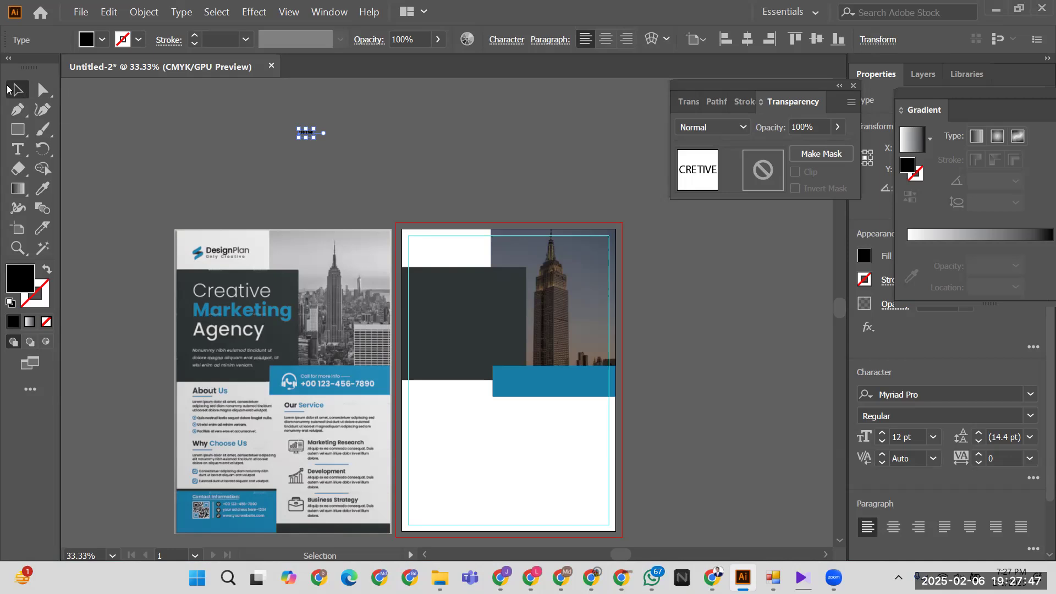
- Enlarge the CRETIVE text to about 161 pt and set it in Nexa Book
drag(317, 142, 497, 316)
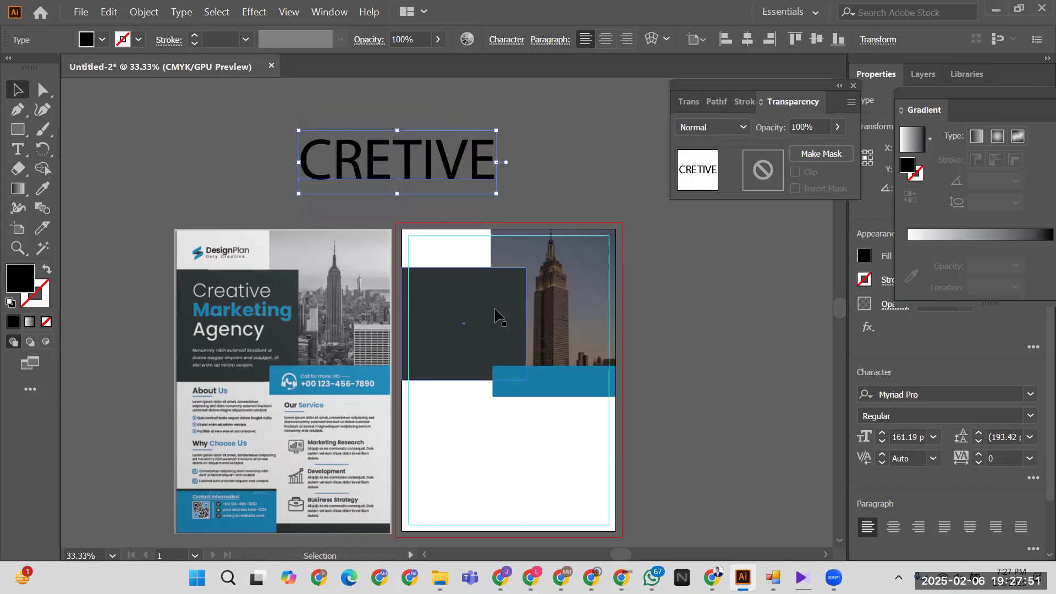
click(519, 45)
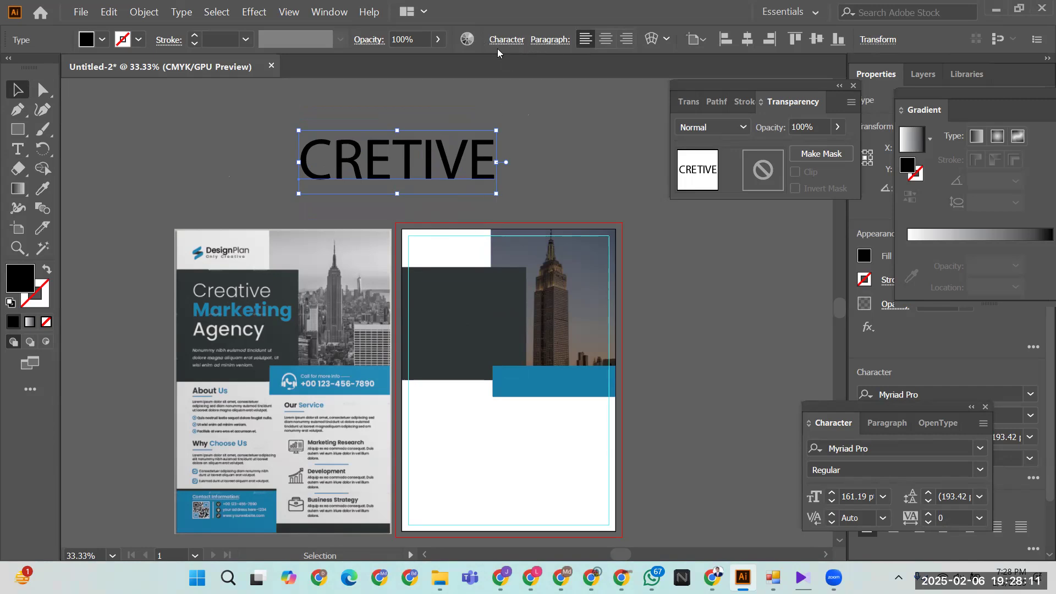
click(981, 449)
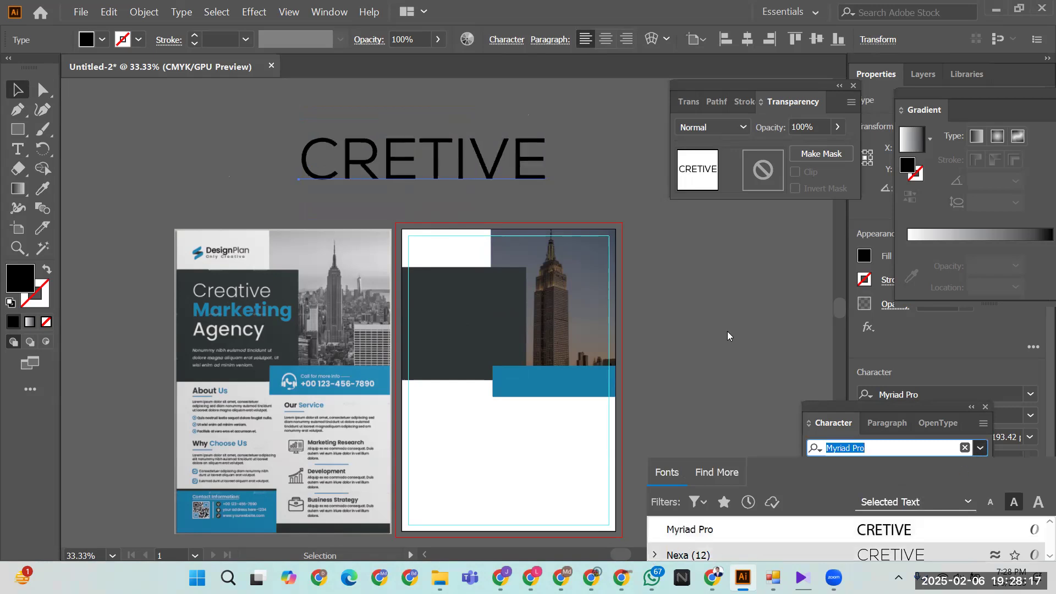
click(482, 160)
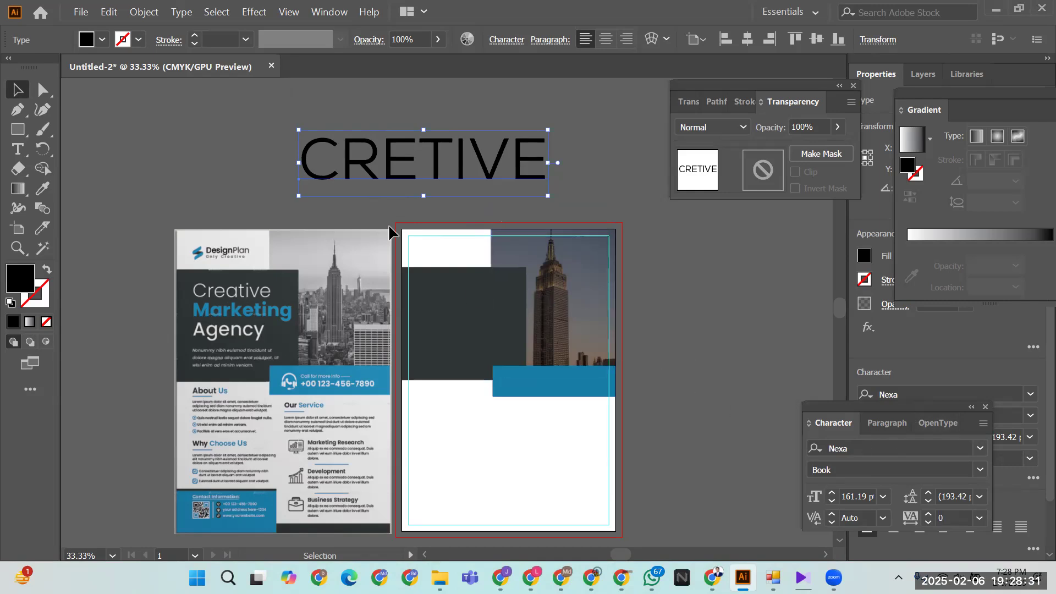
- Rewrite the heading as 'Creative', 'Markiting', 'Agency' on three lines
double_click(341, 159)
drag(341, 159, 542, 157)
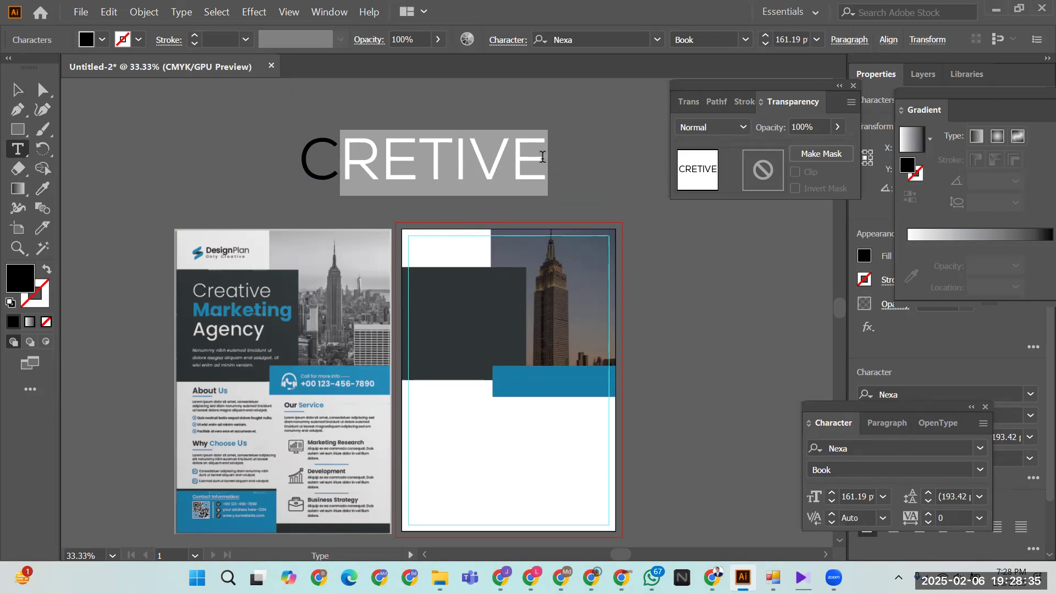
text(rea)
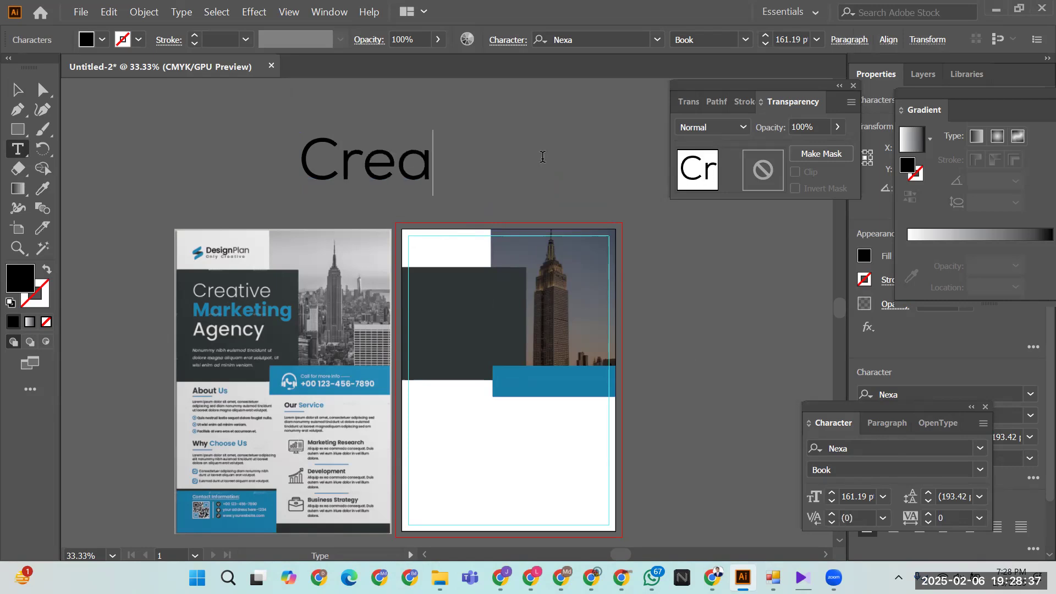
text(tive)
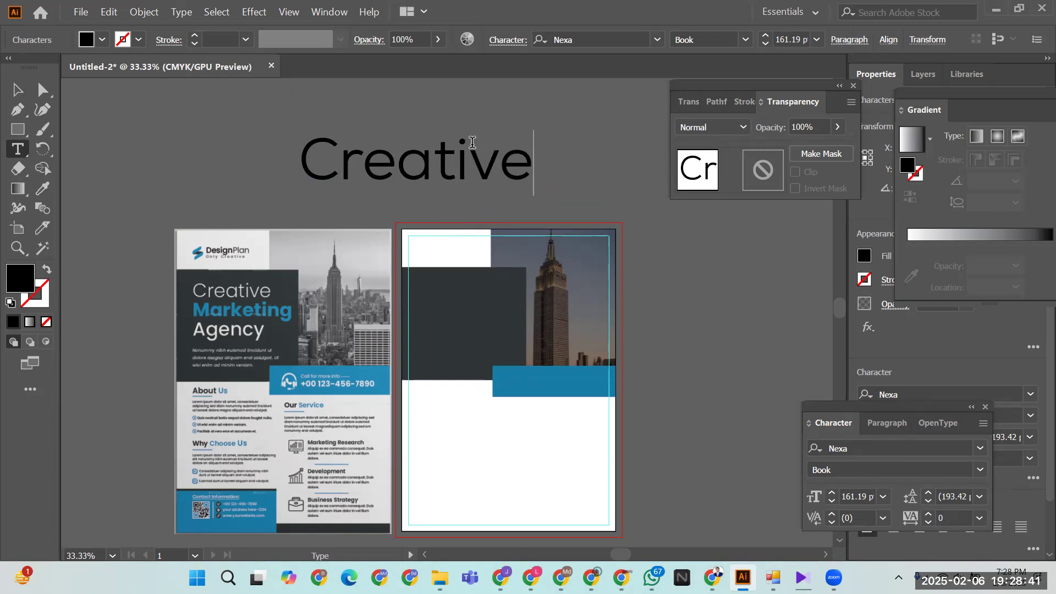
key(Return)
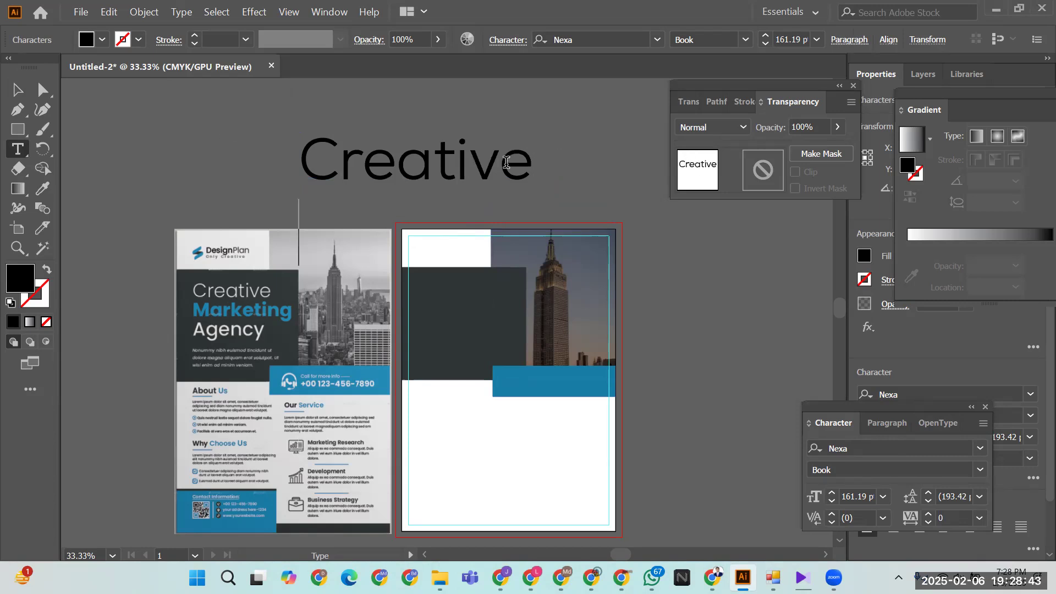
text(Markiting)
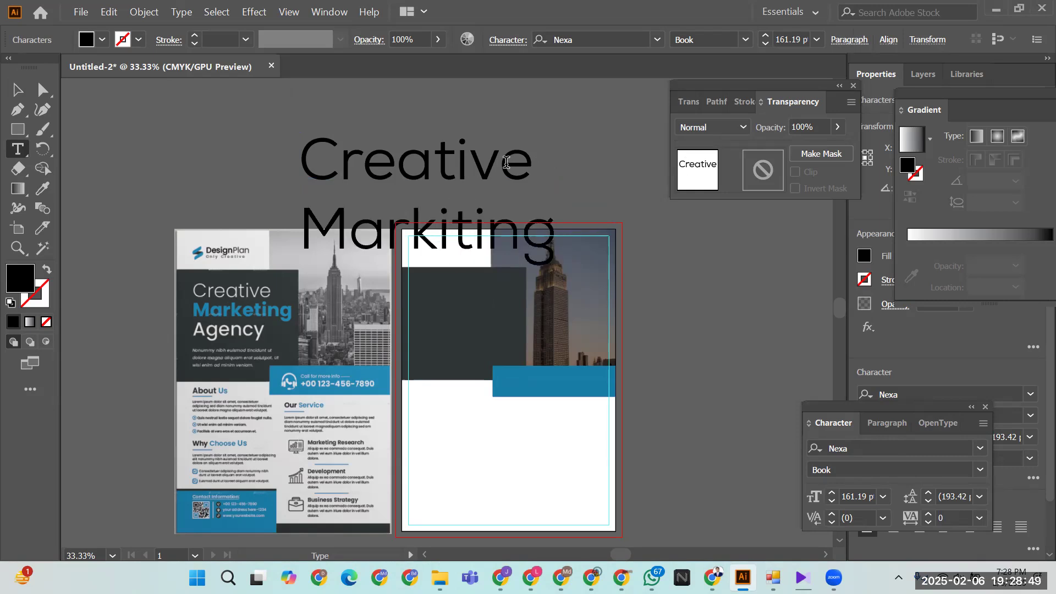
key(Return)
text(Ag)
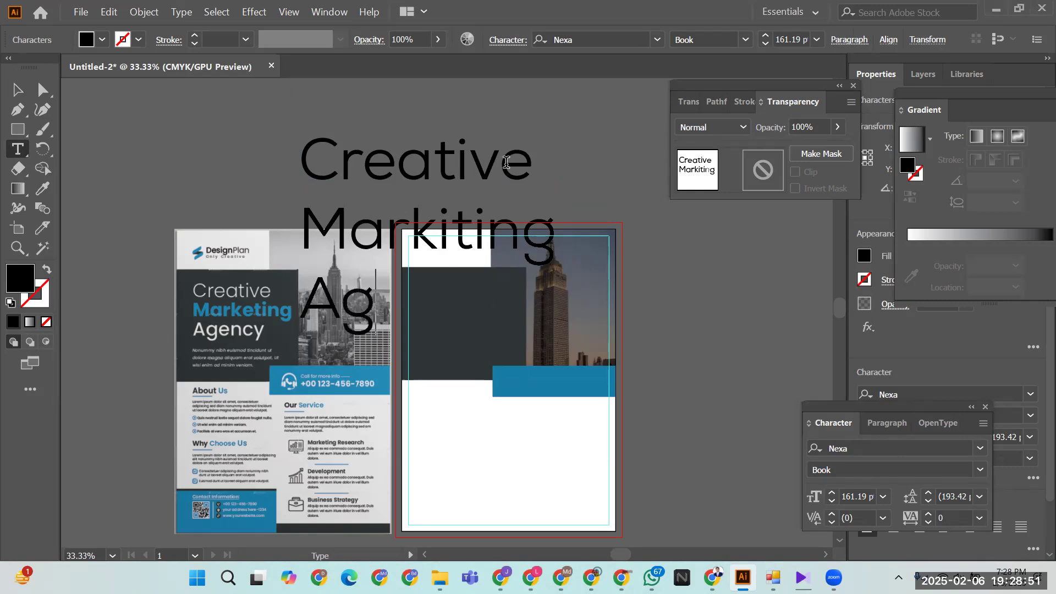
text(ency)
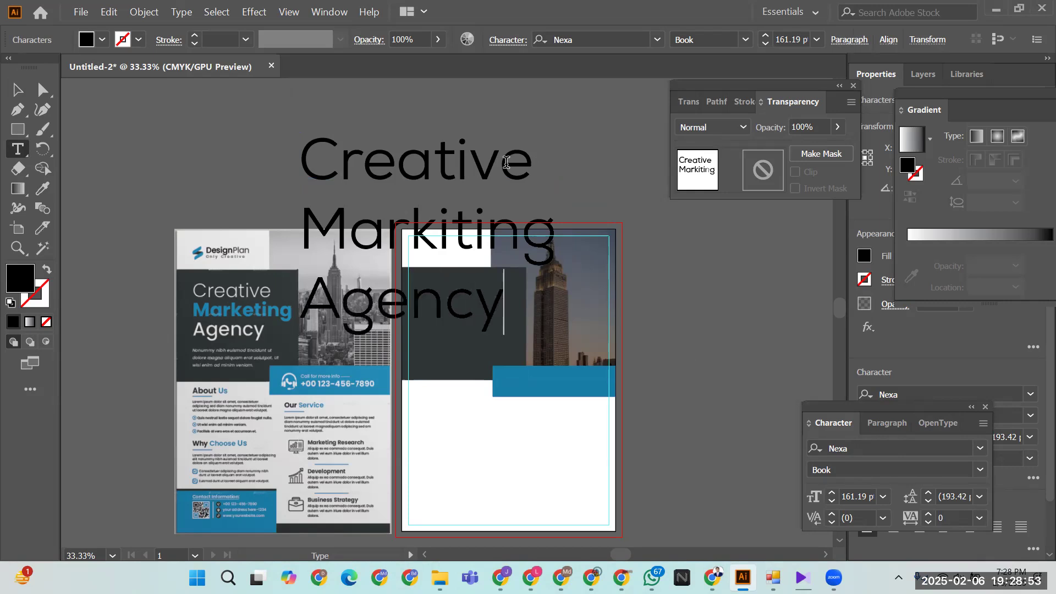
key(ctrl)
- Set the word 'Markiting' to Nexa Bold
drag(313, 221, 556, 234)
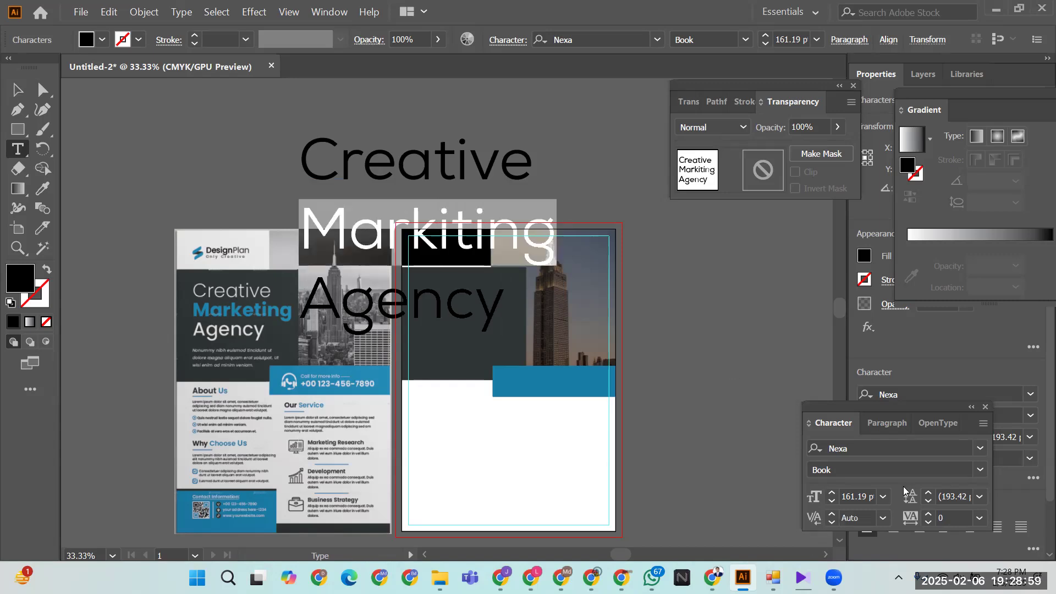
click(980, 469)
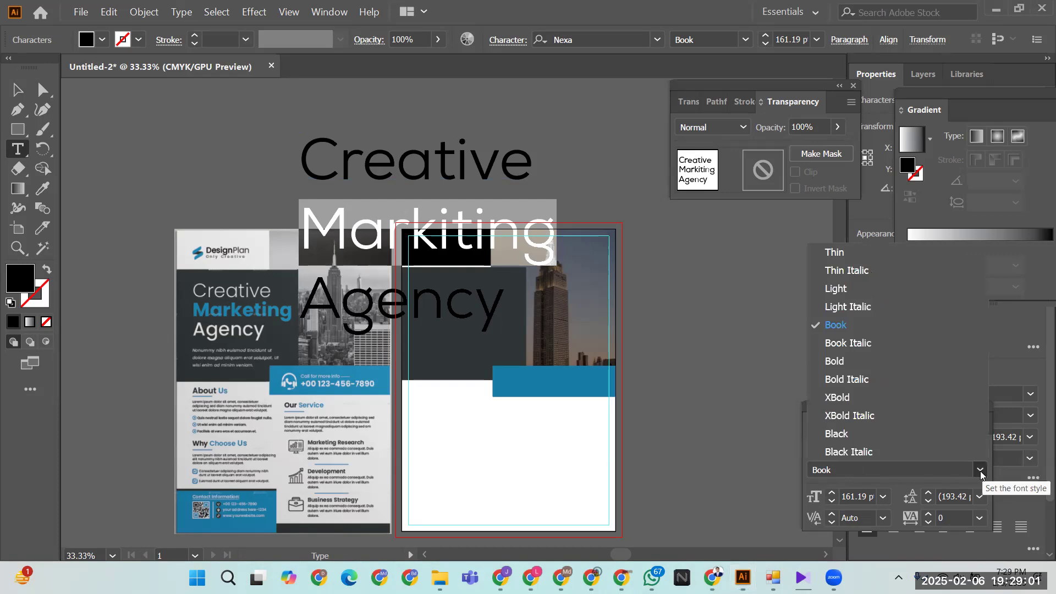
click(866, 356)
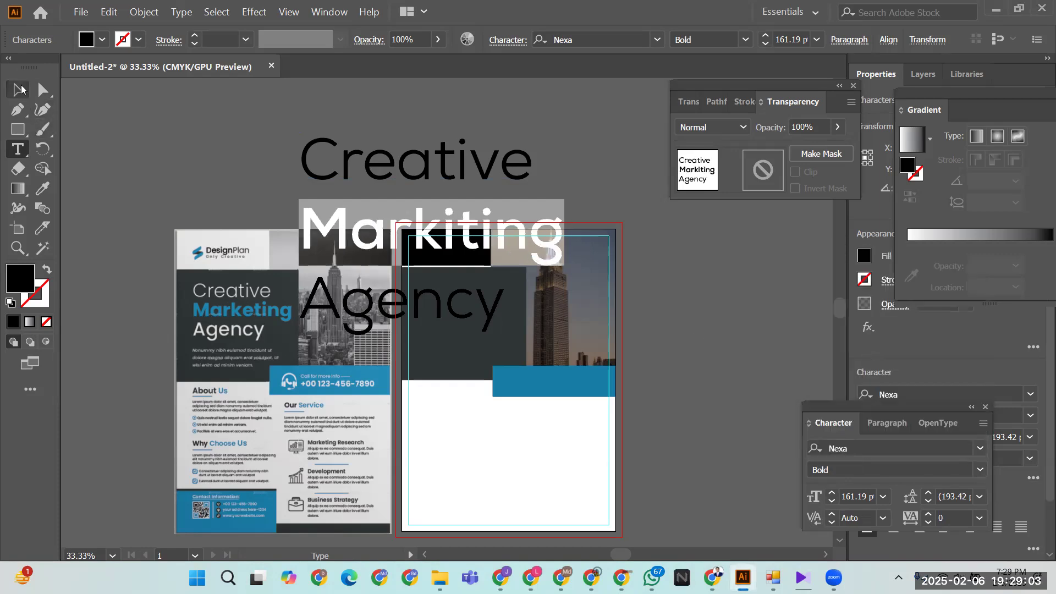
click(18, 89)
click(385, 159)
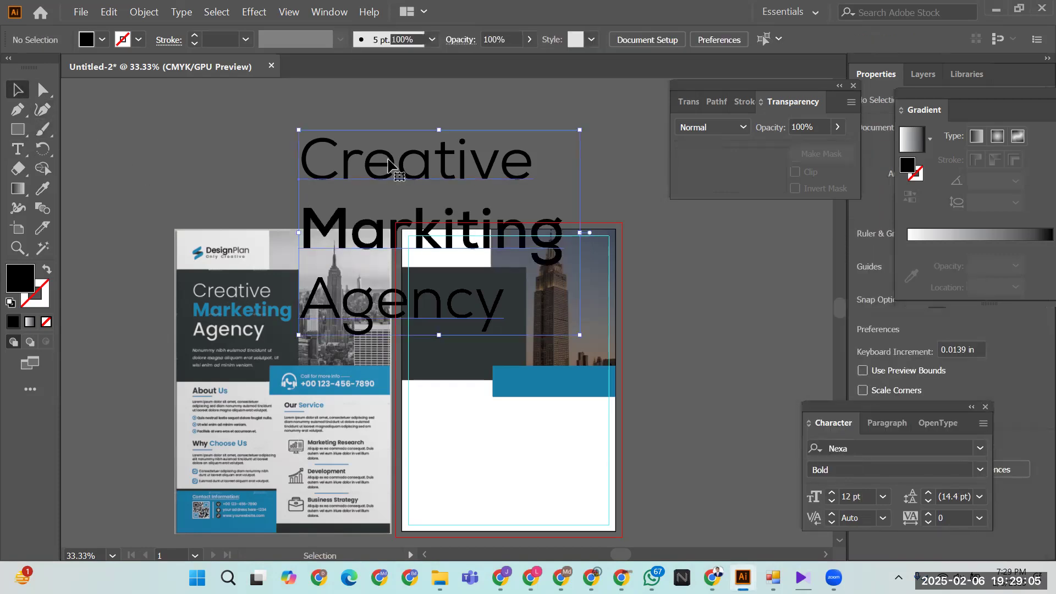
- Shrink the heading to about 48 pt and move it onto the dark block
drag(581, 336, 426, 189)
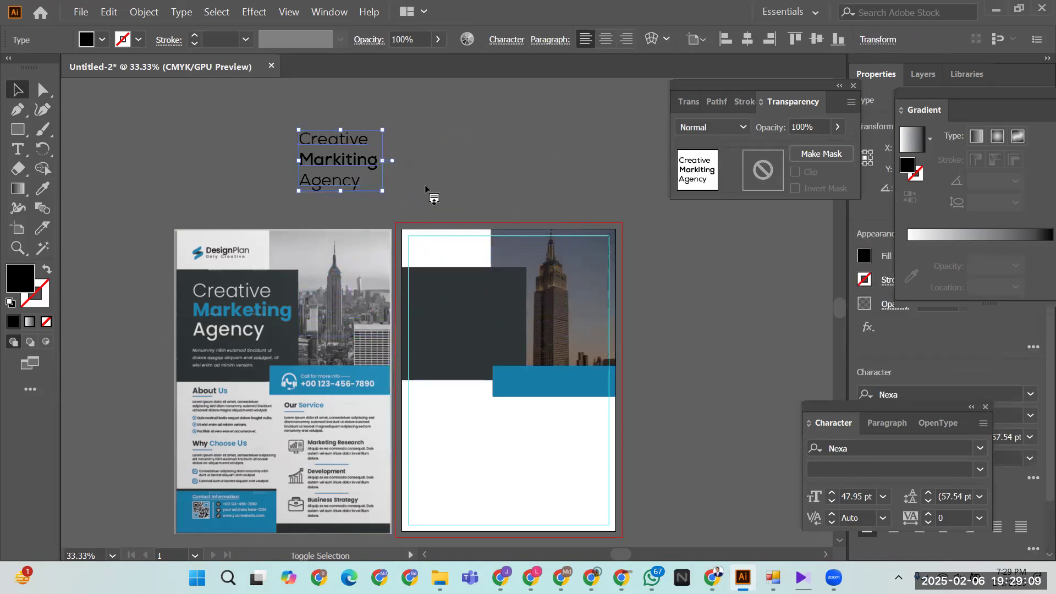
click(475, 172)
click(474, 325)
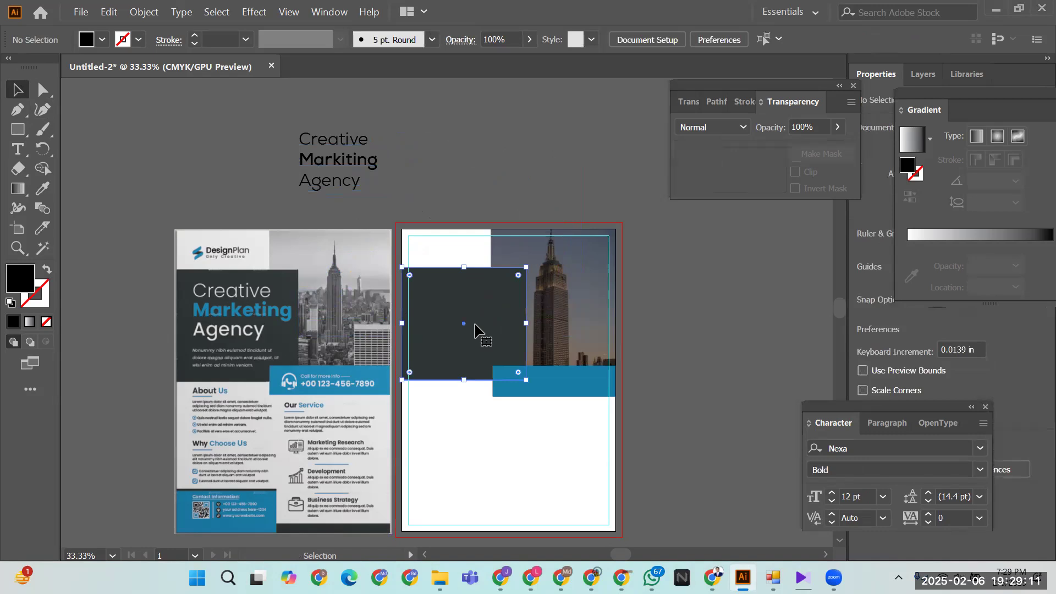
click(691, 375)
drag(683, 430, 445, 288)
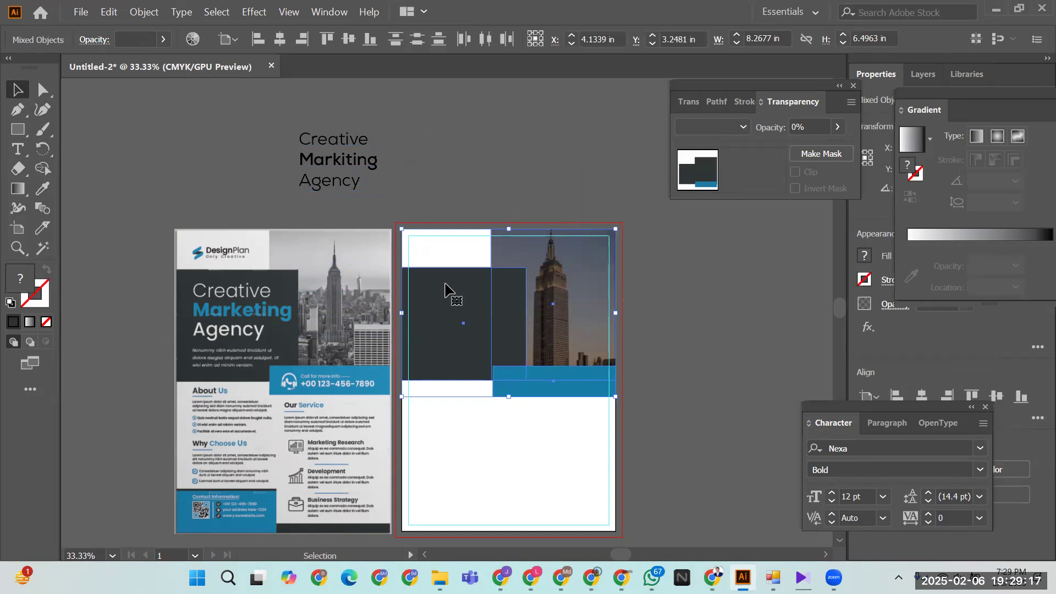
click(487, 210)
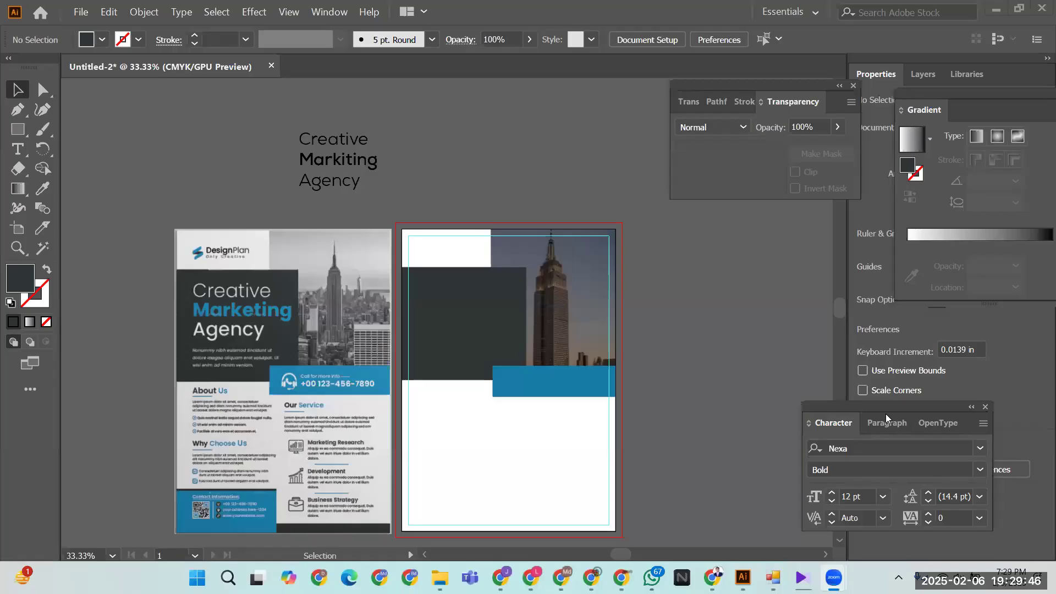
click(375, 240)
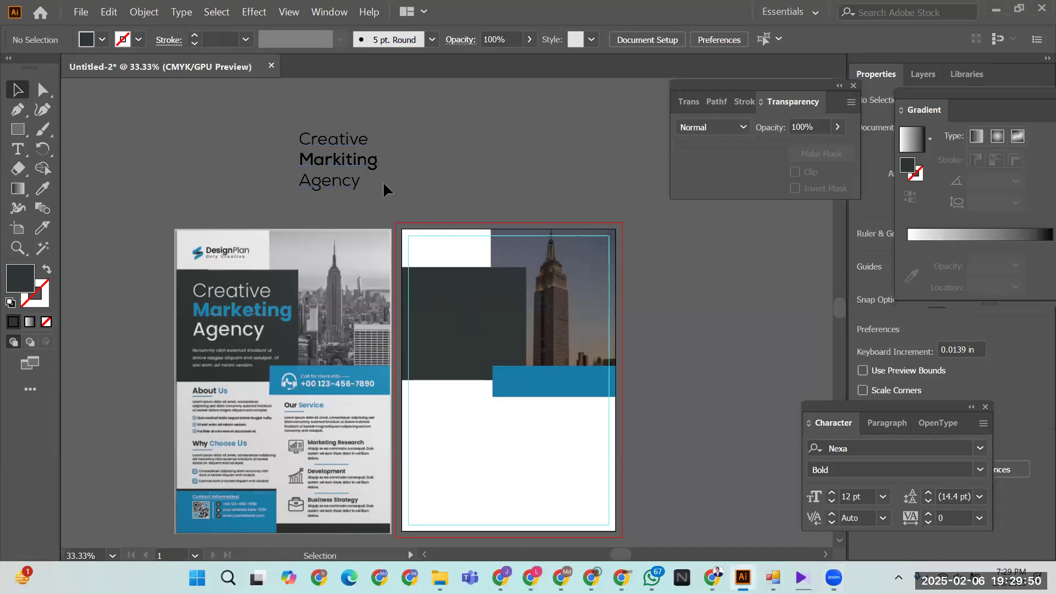
drag(354, 164, 473, 325)
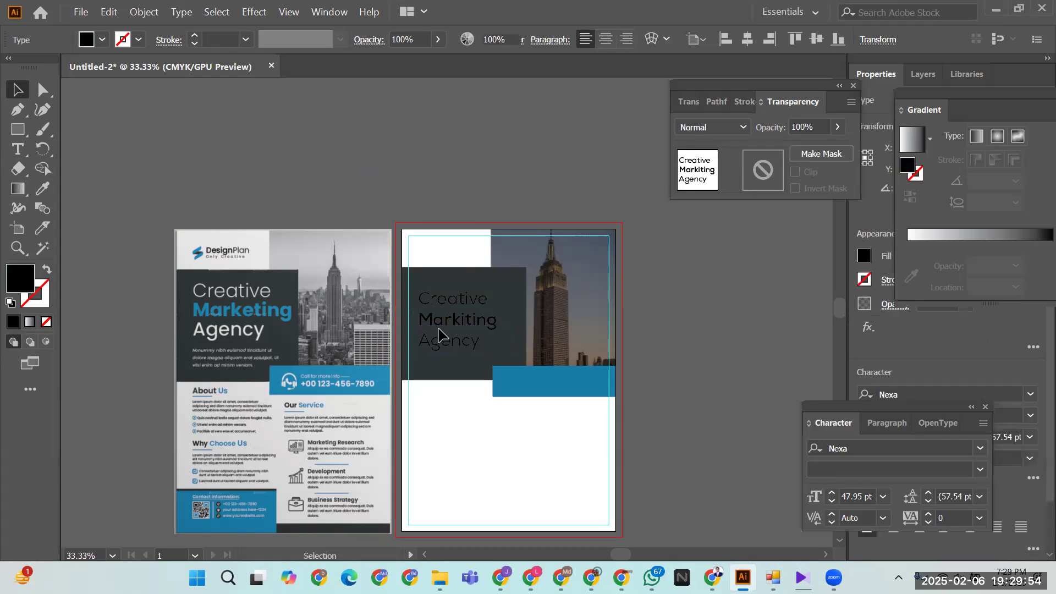
- Colour the heading text white with the Eyedropper
click(446, 343)
click(43, 188)
click(457, 454)
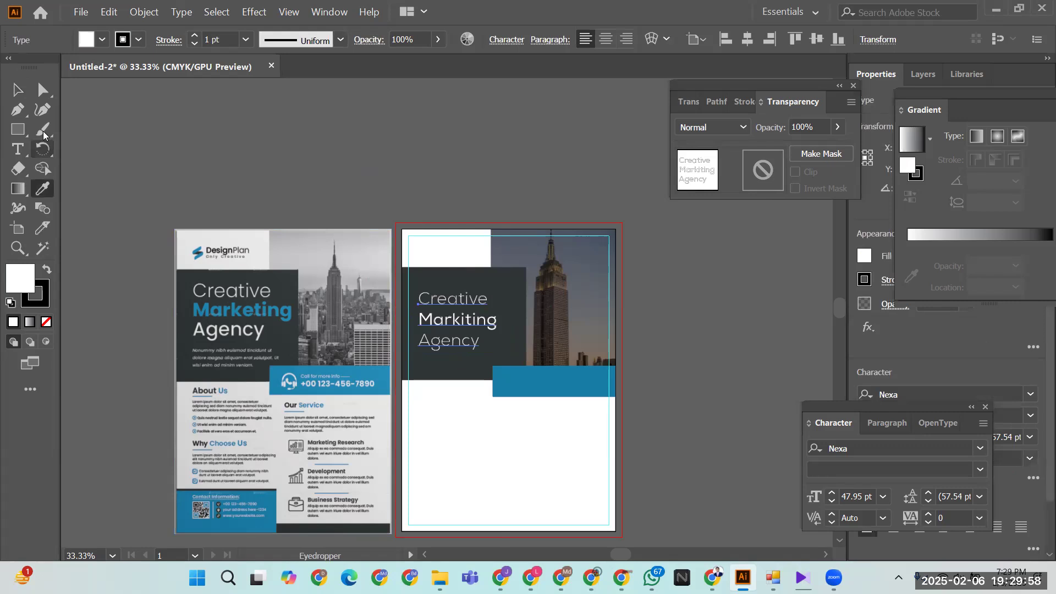
click(17, 89)
click(298, 175)
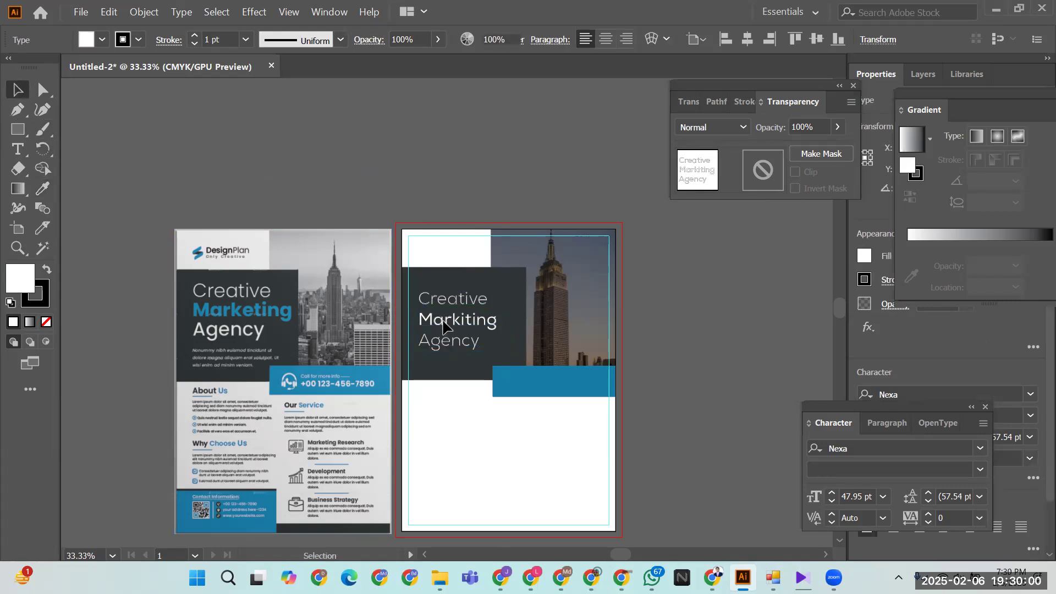
- Colour the word 'Markiting' with the blue bar's colour
double_click(433, 325)
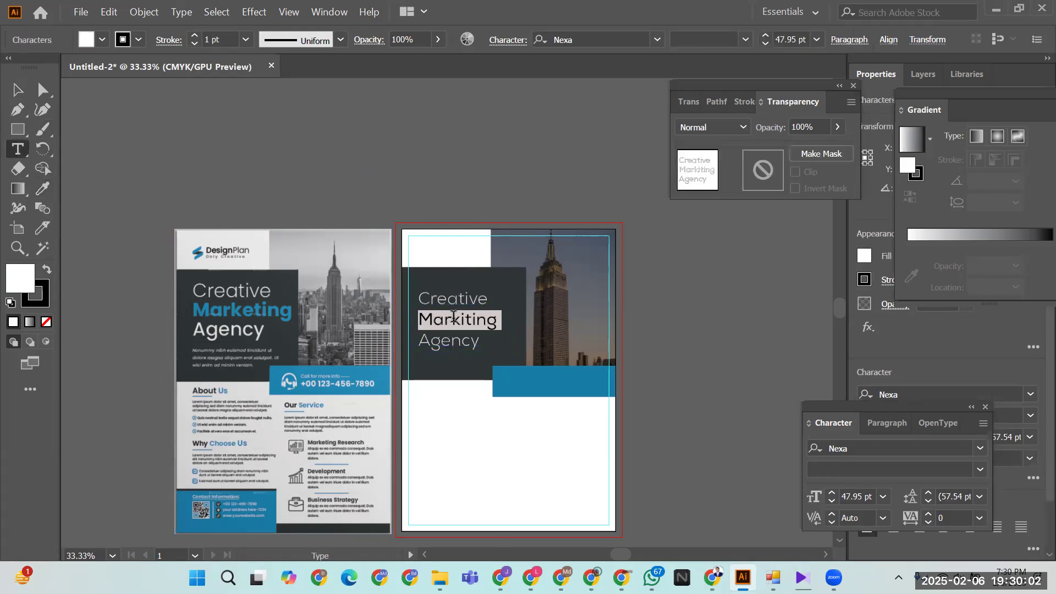
click(41, 189)
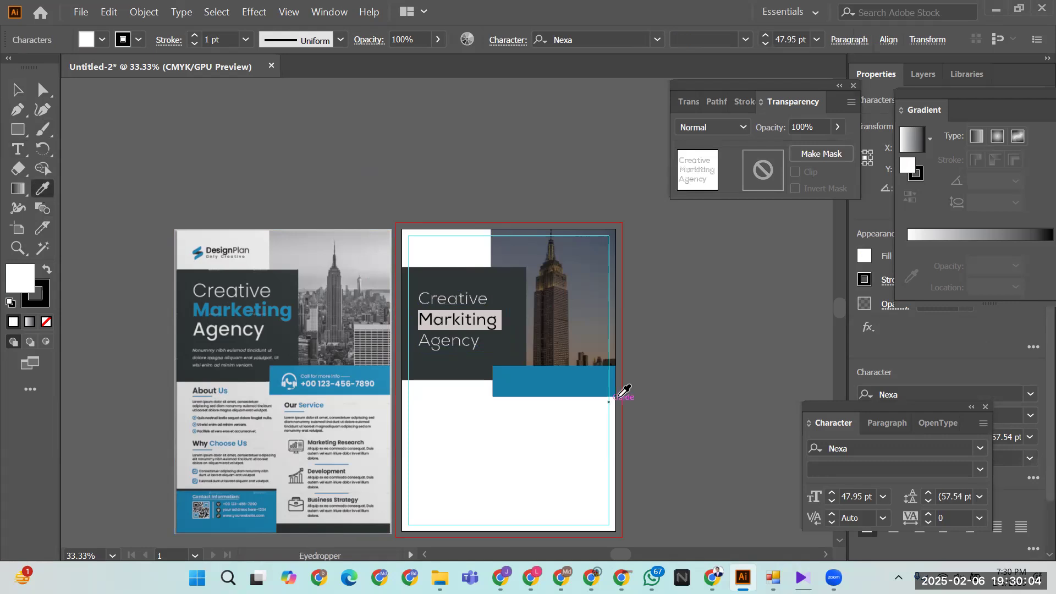
click(555, 372)
click(17, 89)
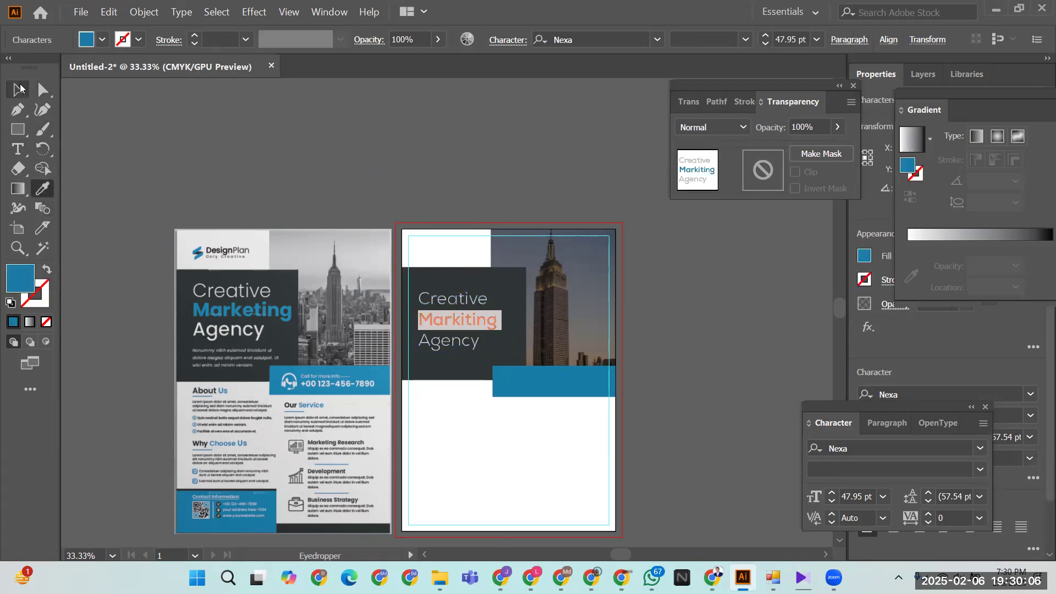
click(189, 156)
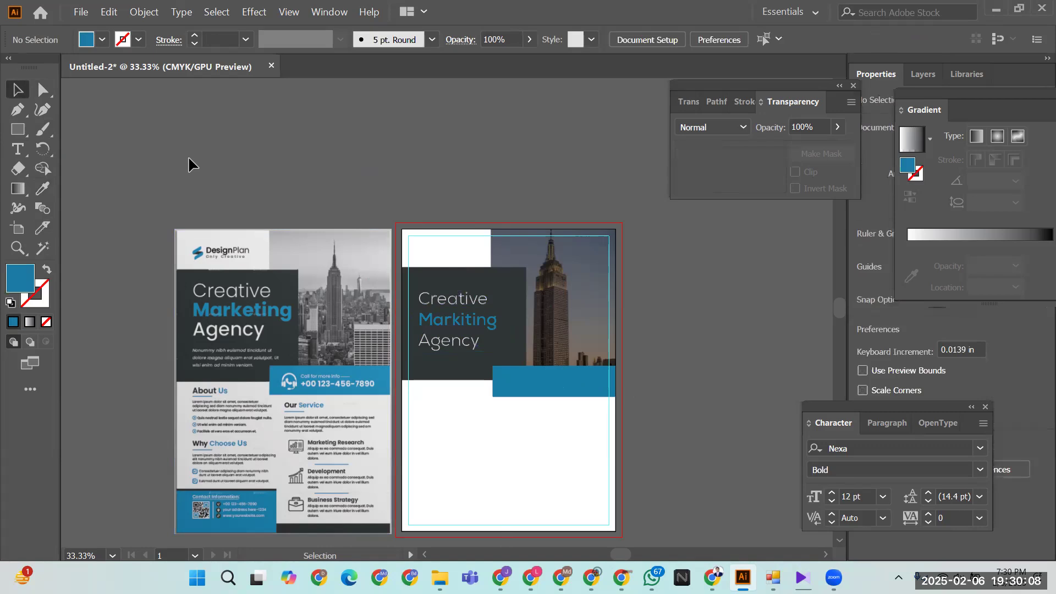
- Nudge the heading up on the dark block and tighten its leading to 47 pt
click(451, 347)
key(shift+Up)
key(shift+Up)
key(shift+Up)
key(shift+Up)
key(shift+Up)
key(shift+Up)
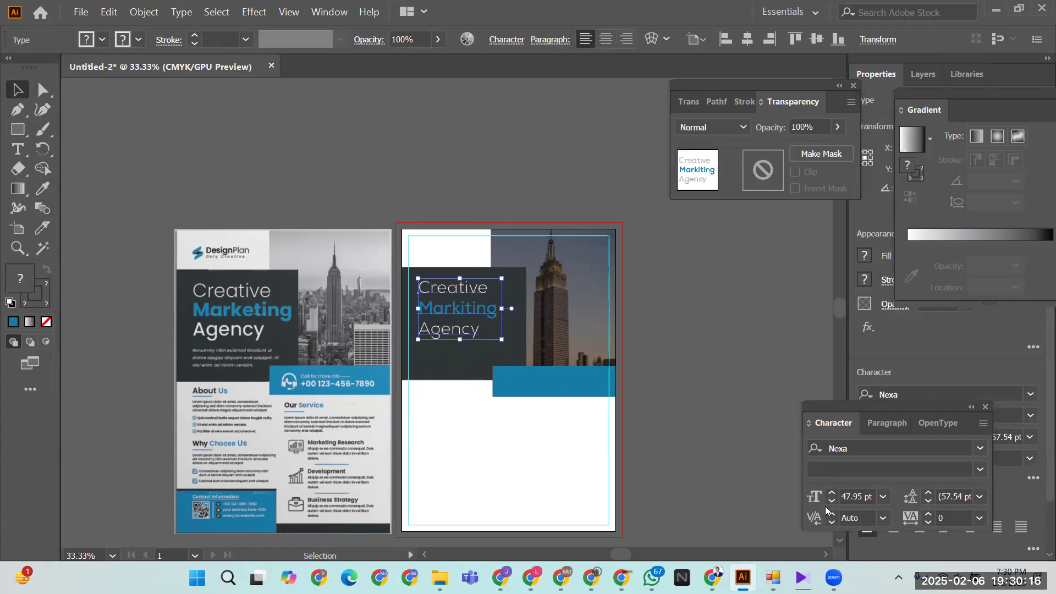
click(928, 501)
click(928, 501)
click(928, 502)
click(928, 500)
click(928, 500)
click(929, 501)
click(929, 500)
click(661, 339)
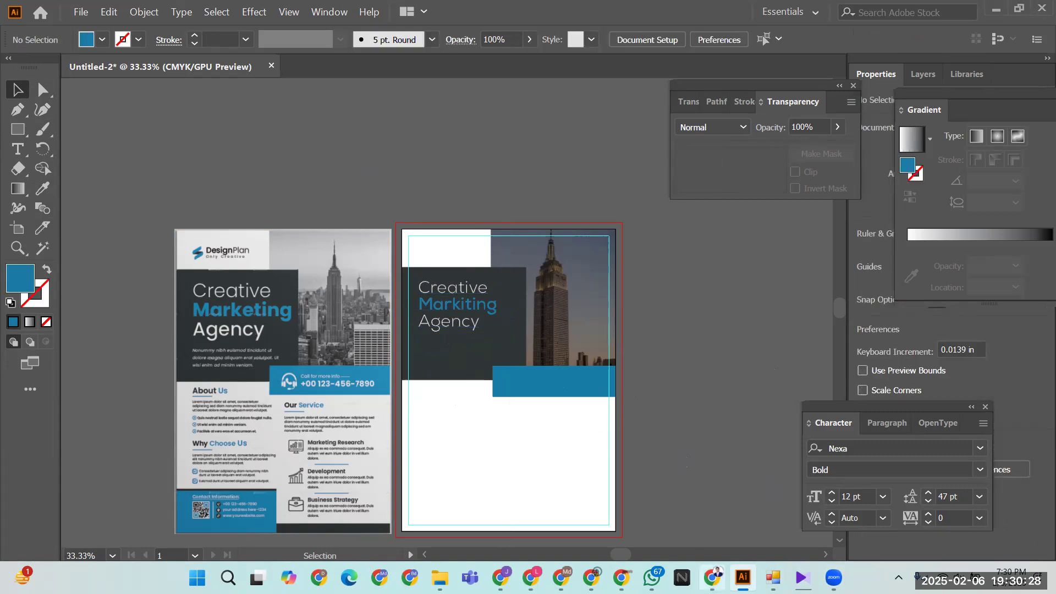
click(712, 577)
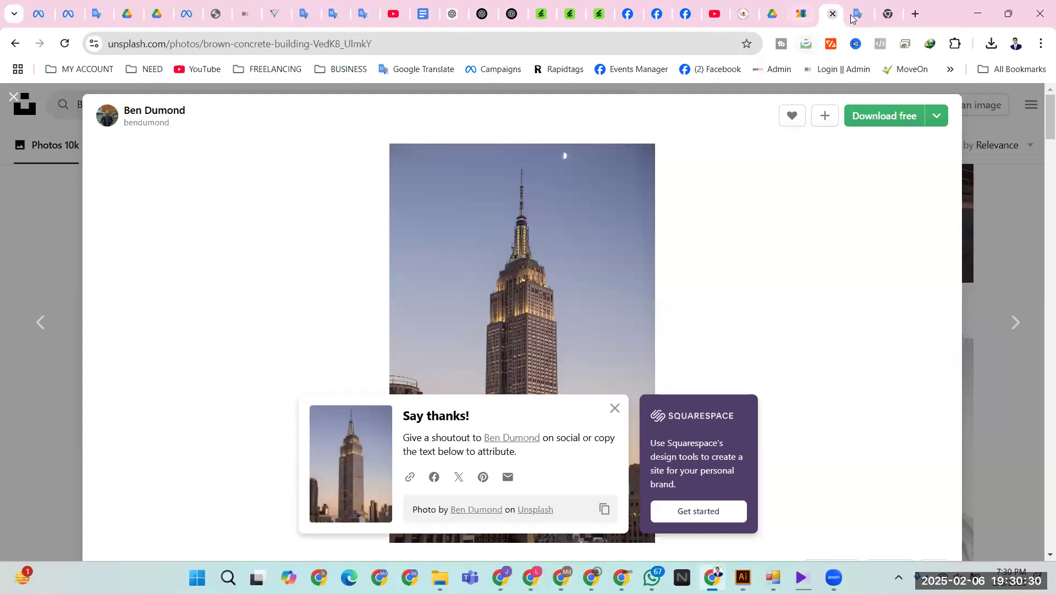
- Copy the first Lorem ipsum paragraph from the About Us page and paste it into the flyer
click(856, 14)
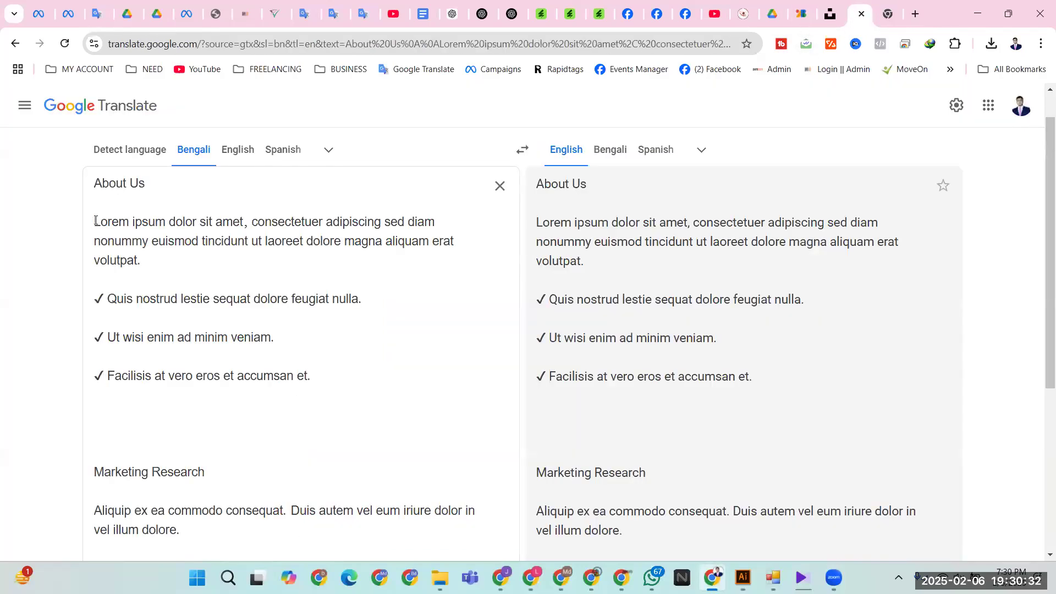
drag(95, 221, 148, 261)
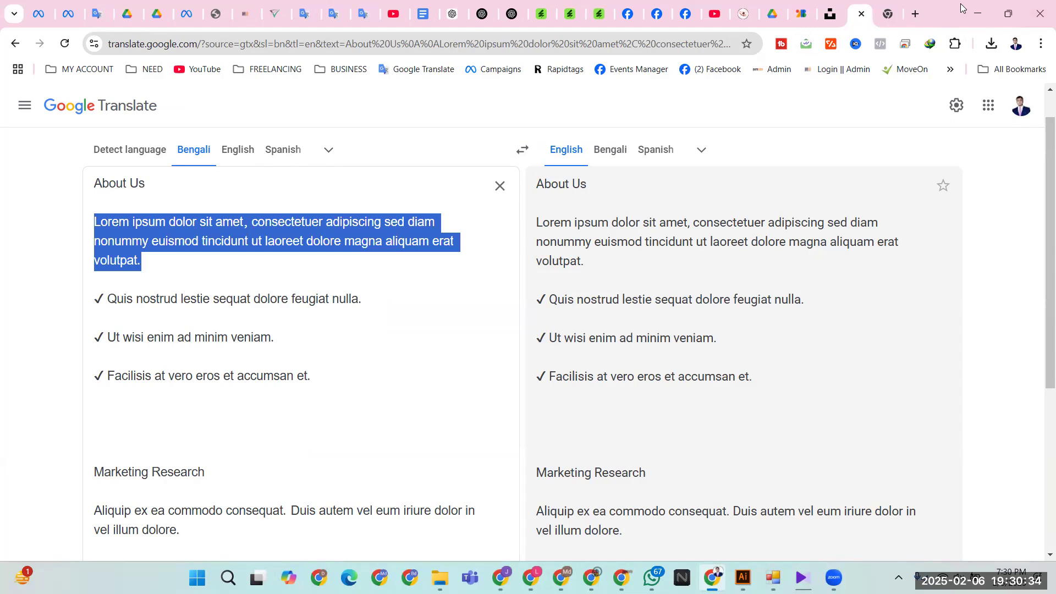
click(977, 13)
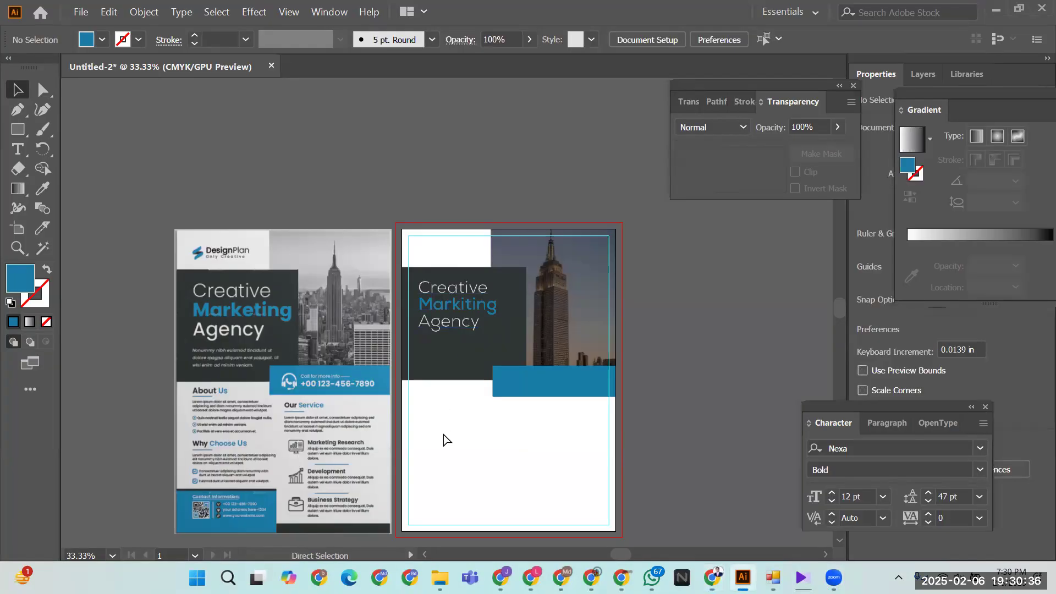
key(ctrl+v)
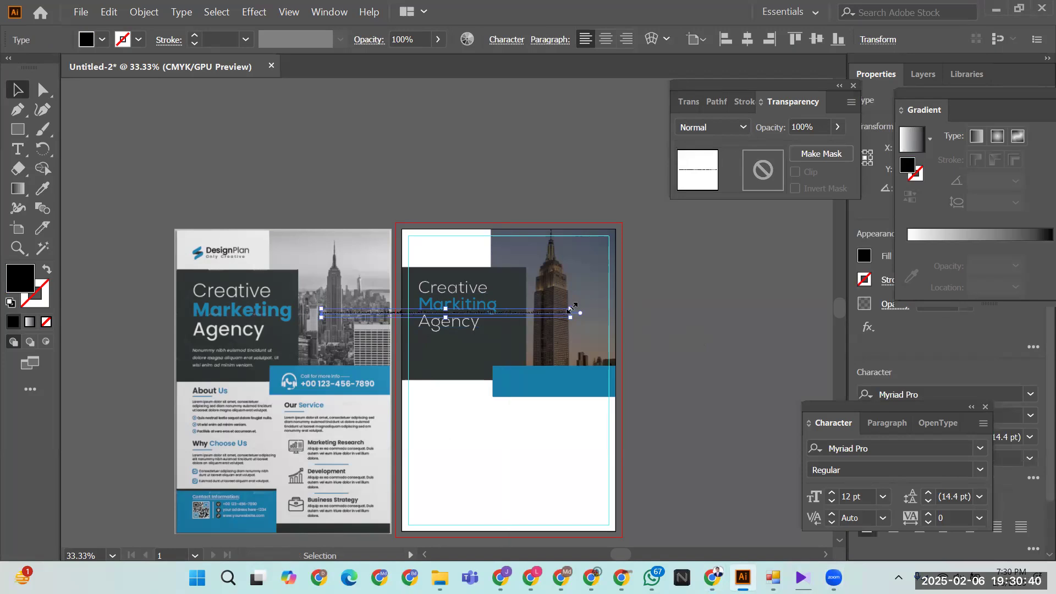
- Enlarge the pasted text to 32.36 pt and place it just below the heading
drag(572, 306, 792, 256)
click(557, 368)
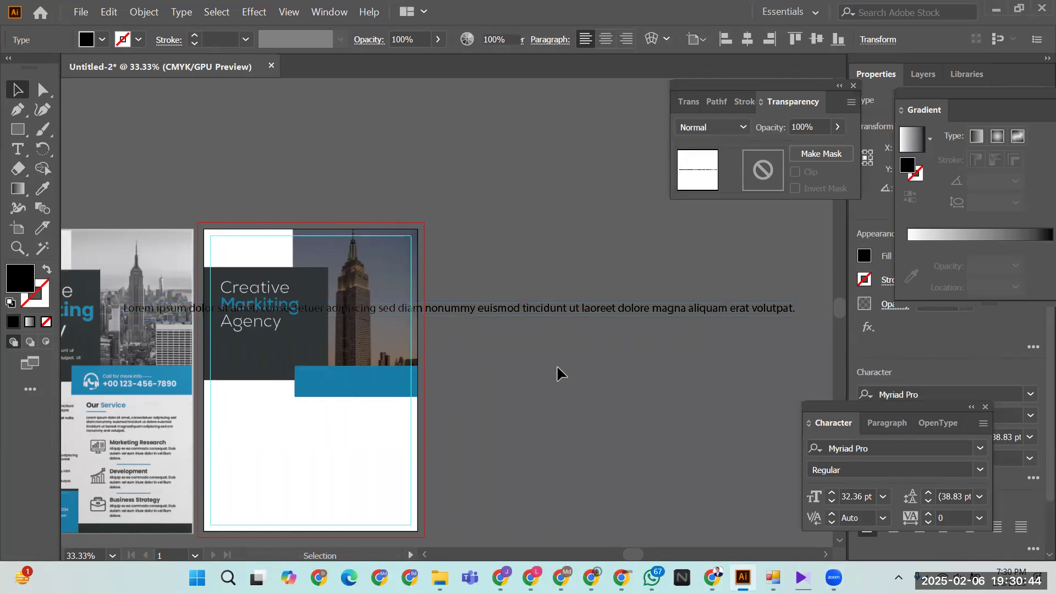
drag(319, 311, 420, 341)
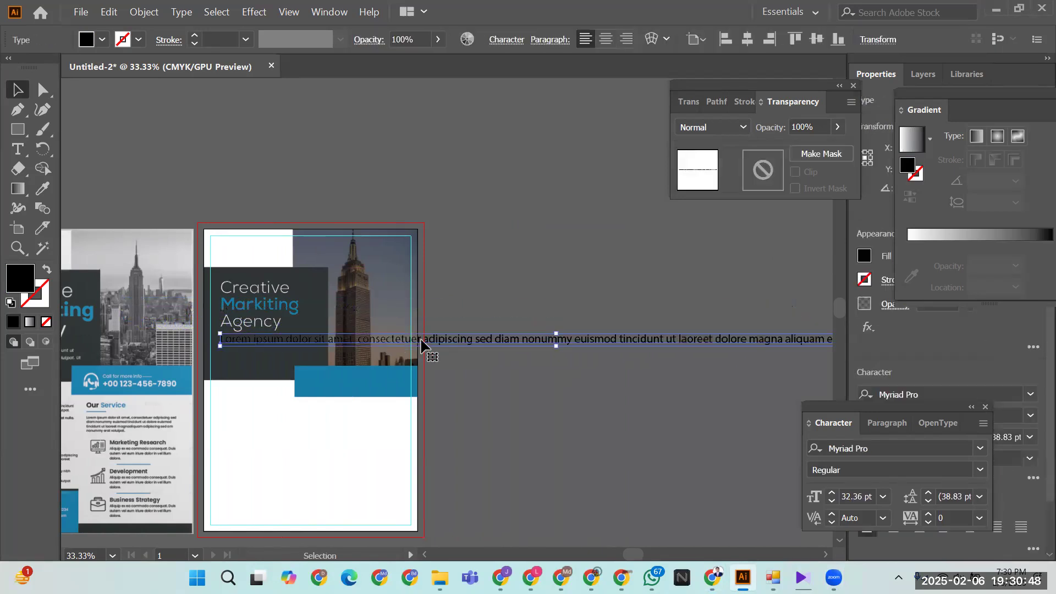
- Break the paragraph into four lines, after 'consectetuer', 'euismod' and before 'erat volutpat.'
double_click(424, 338)
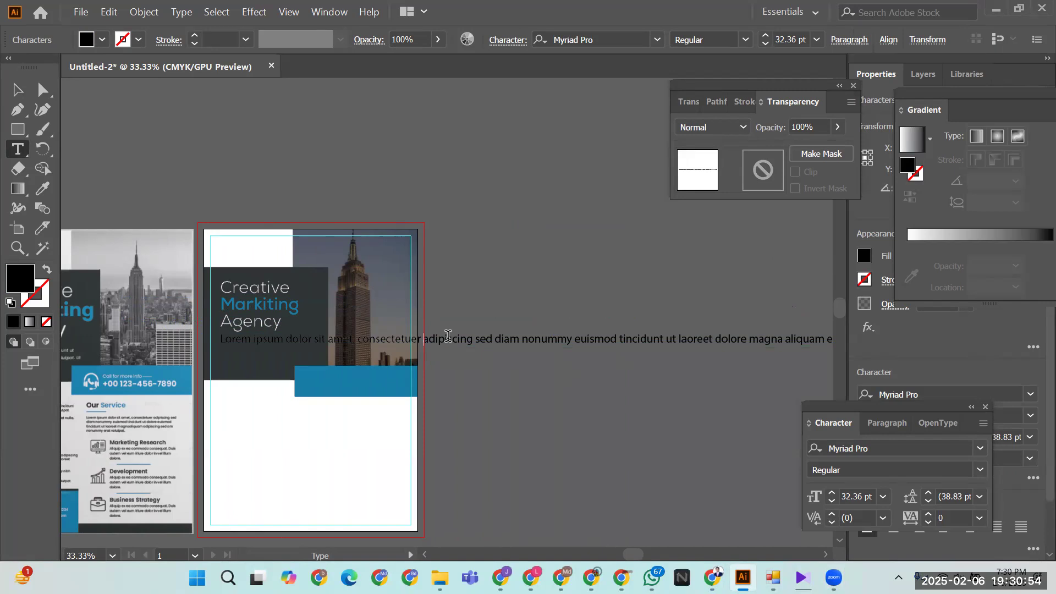
key(Return)
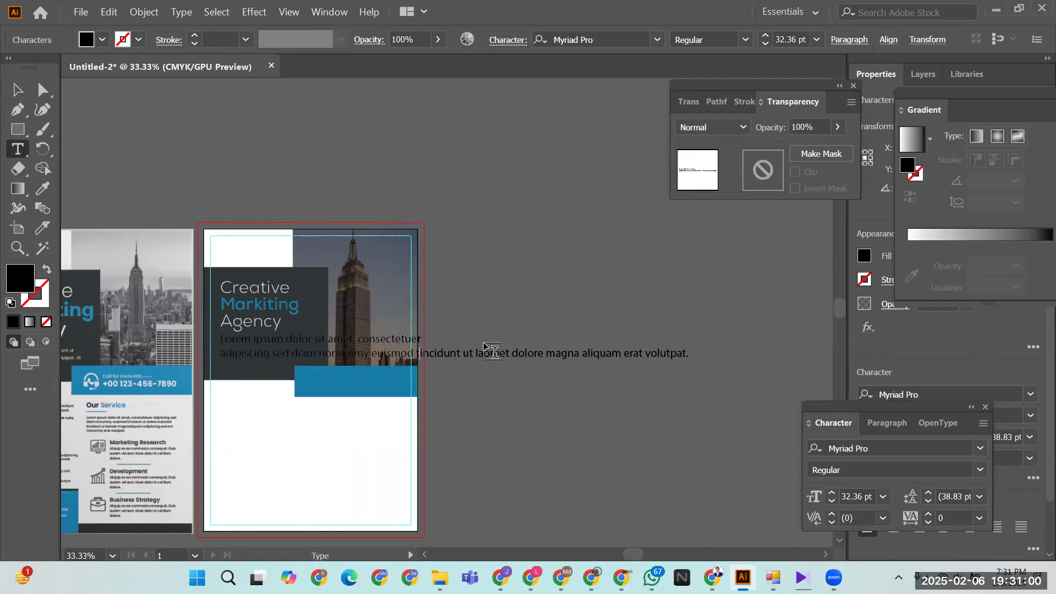
key(Return)
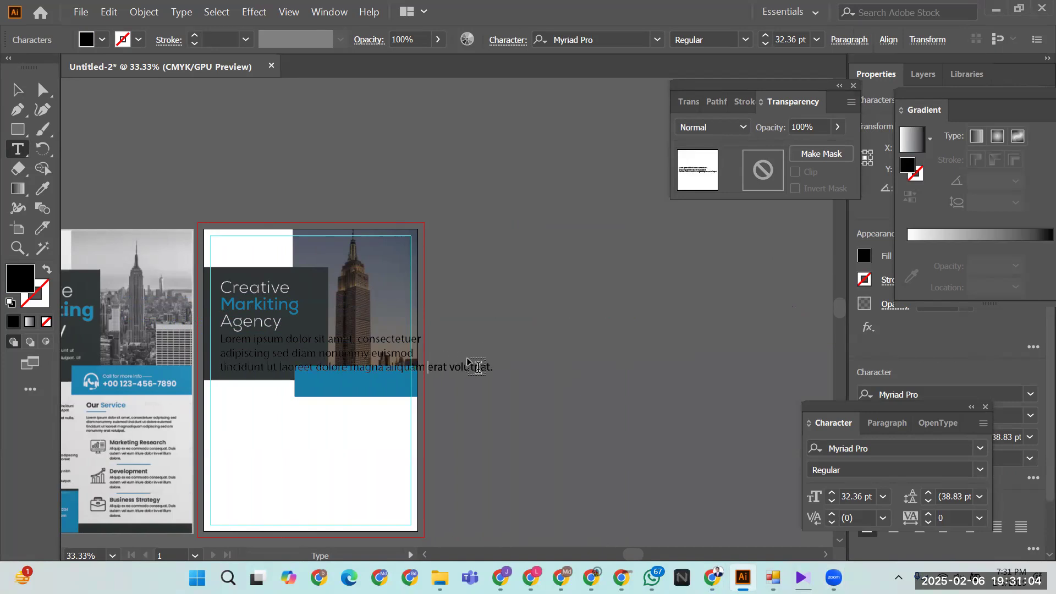
click(427, 366)
key(BackSpace)
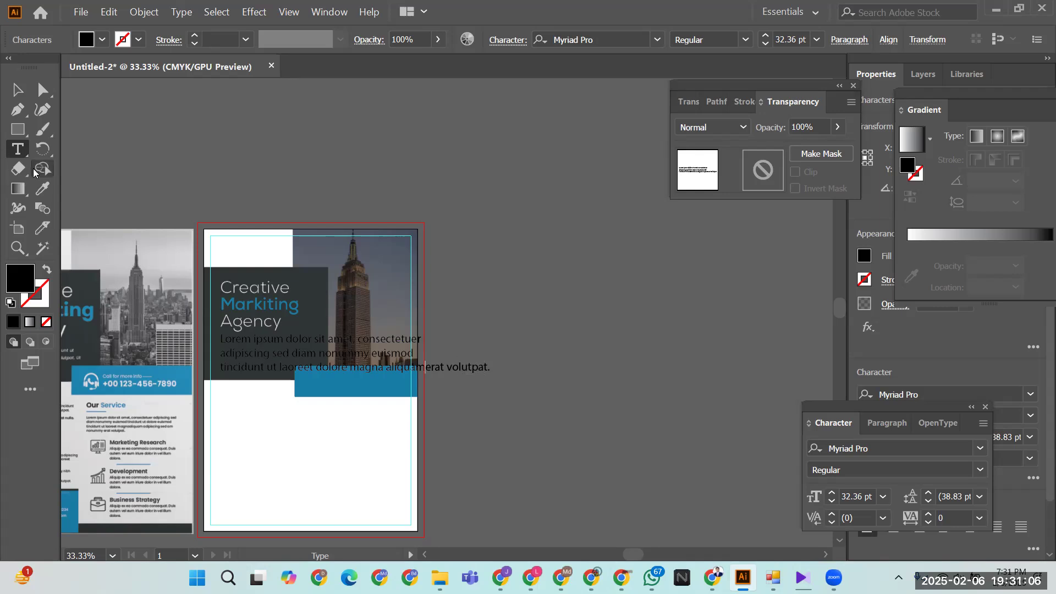
key(Return)
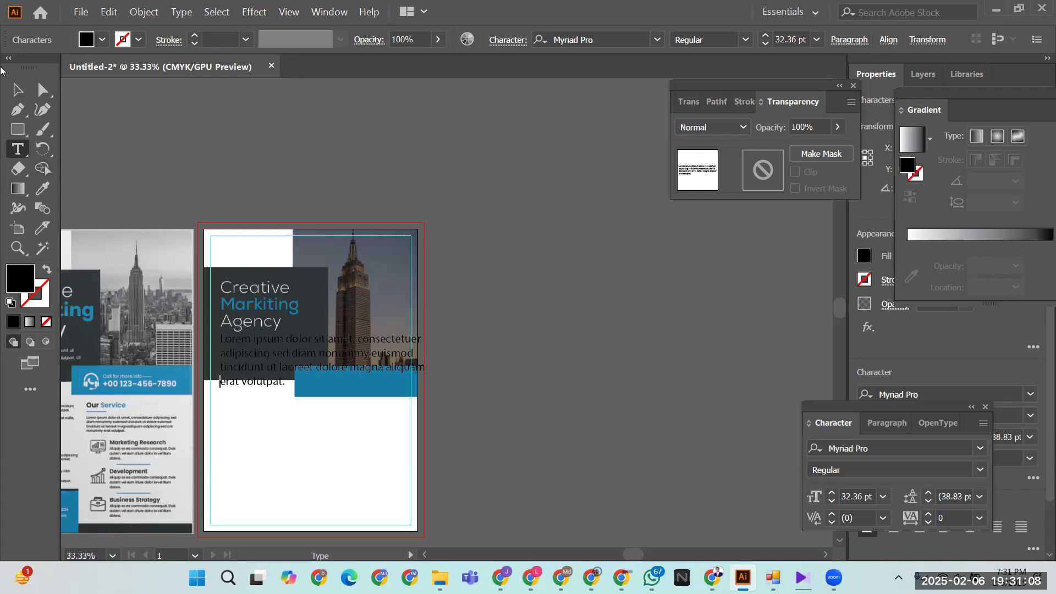
click(16, 90)
drag(515, 417, 680, 390)
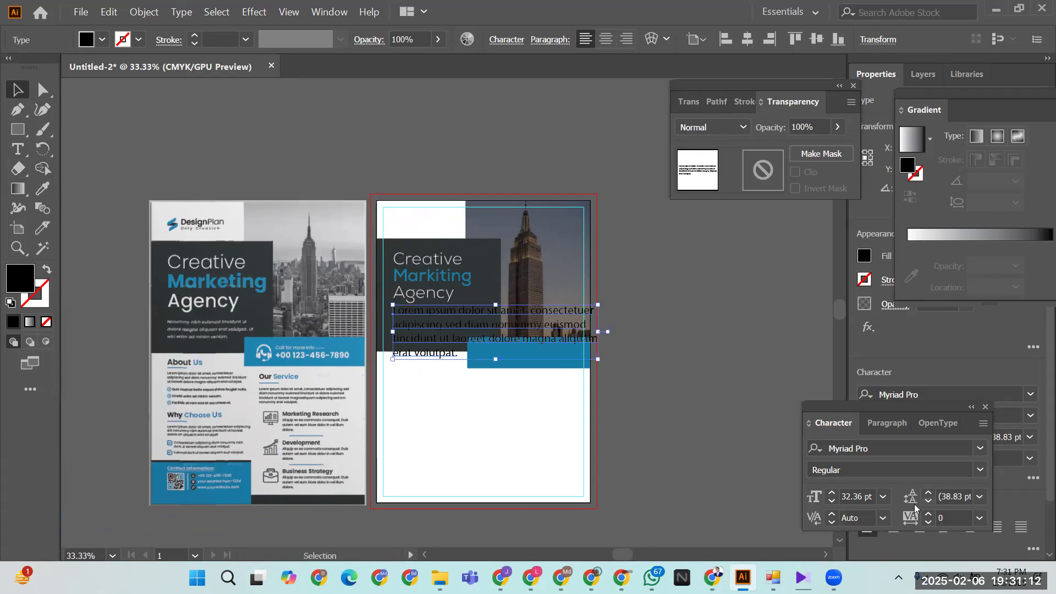
- Set the body paragraph to 16 pt font size with 16 pt leading
click(833, 502)
click(833, 502)
click(832, 502)
click(833, 502)
click(833, 502)
click(832, 502)
click(833, 502)
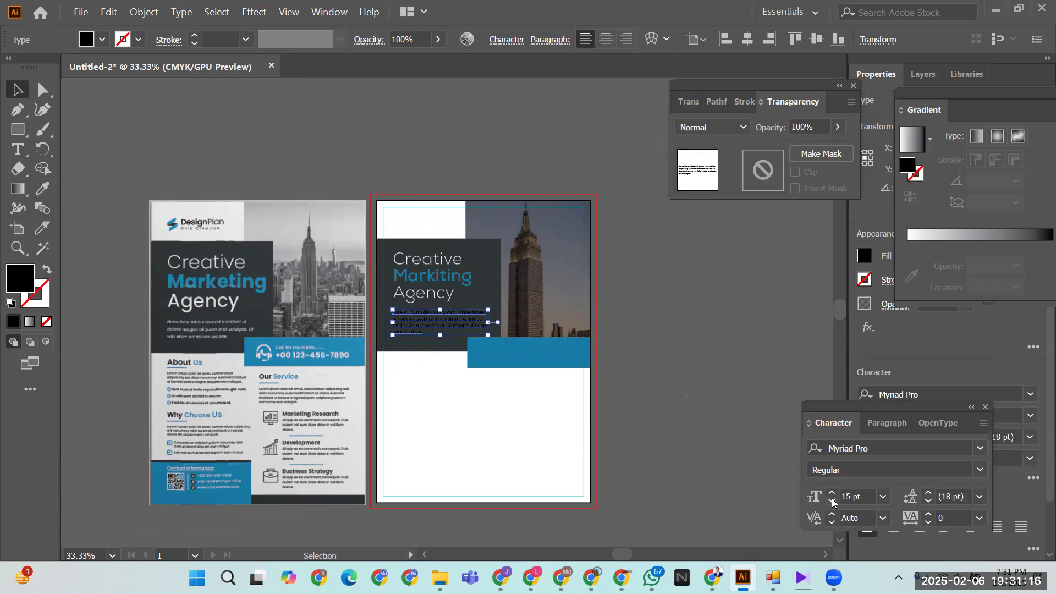
click(928, 502)
click(929, 502)
click(928, 501)
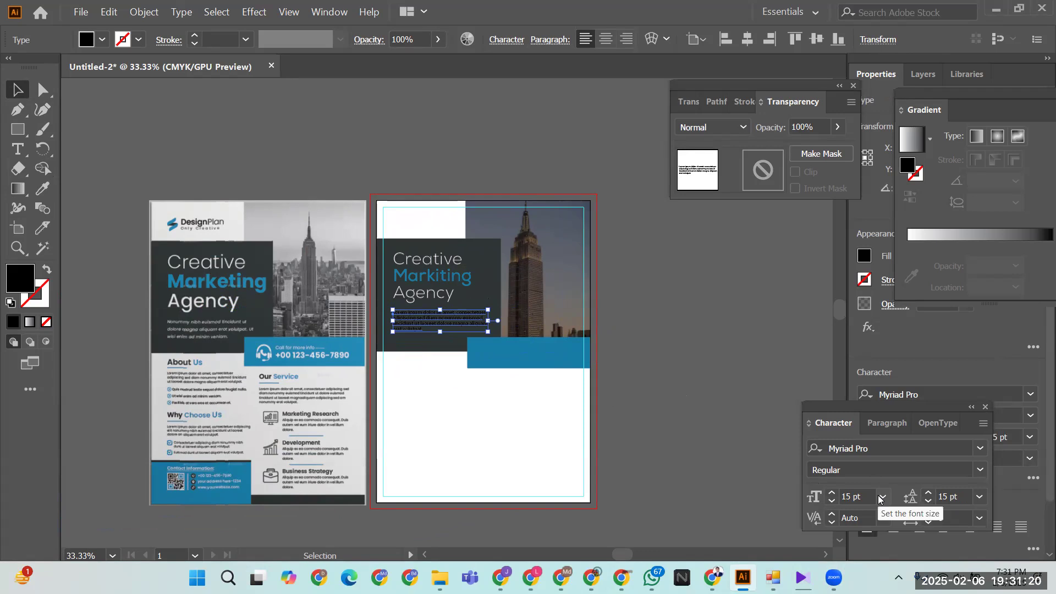
click(932, 492)
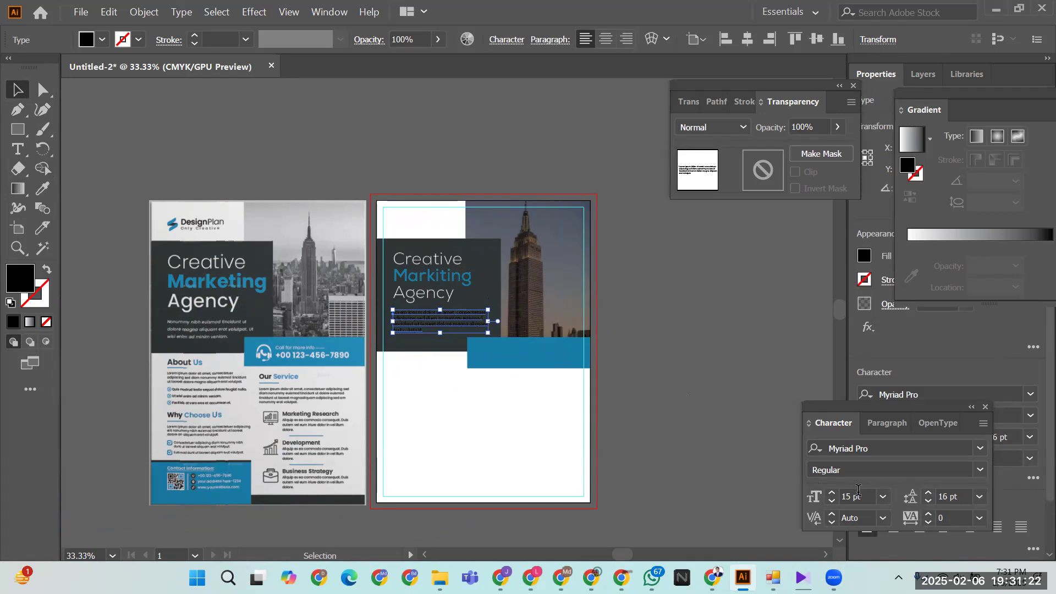
click(832, 493)
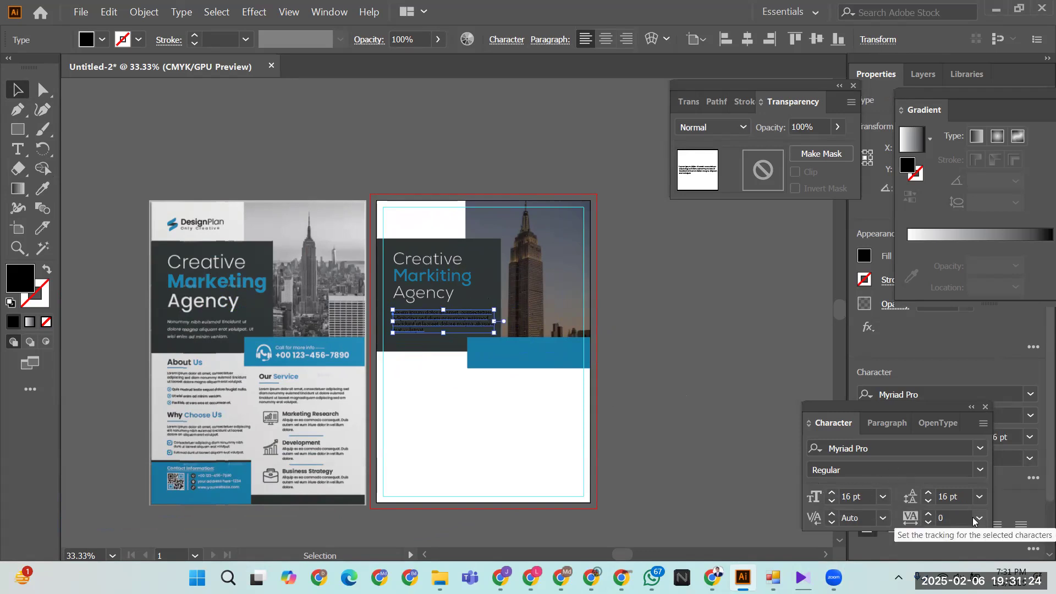
click(732, 350)
- Colour the body paragraph white with the Eyedropper
click(438, 328)
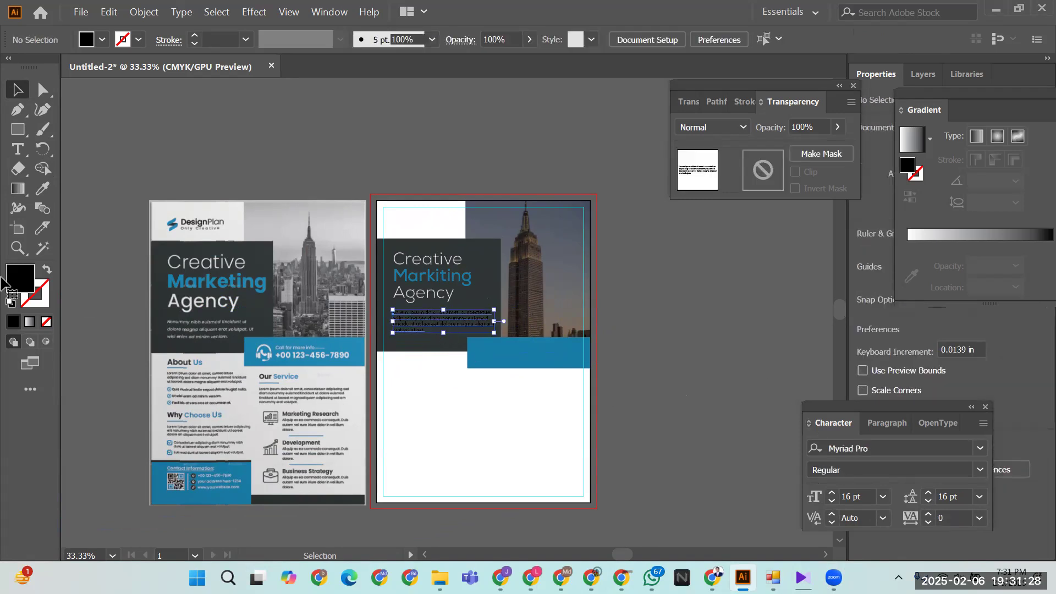
click(43, 189)
click(437, 406)
click(17, 90)
click(184, 117)
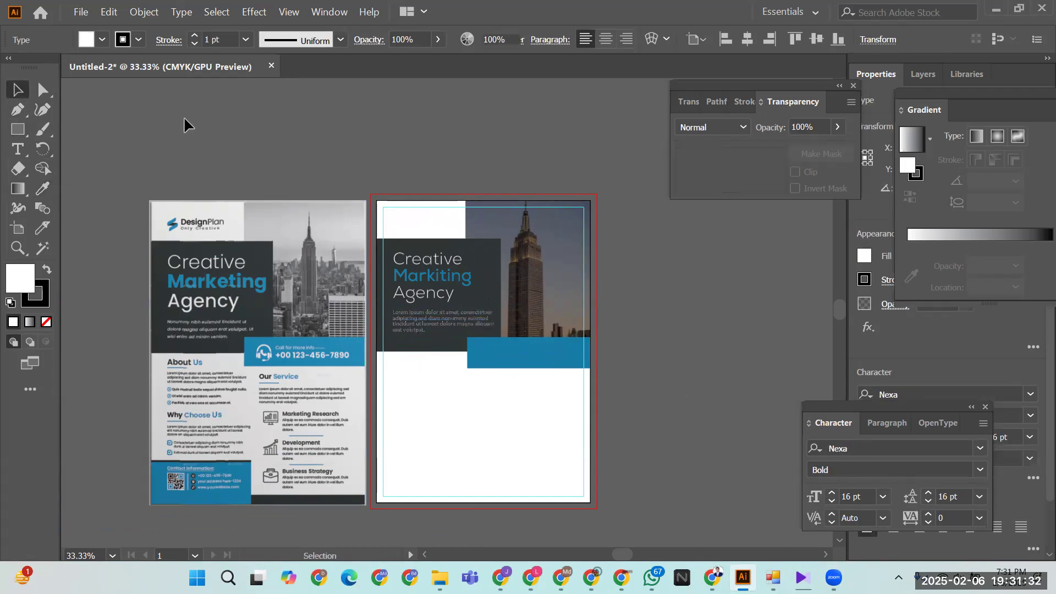
click(455, 328)
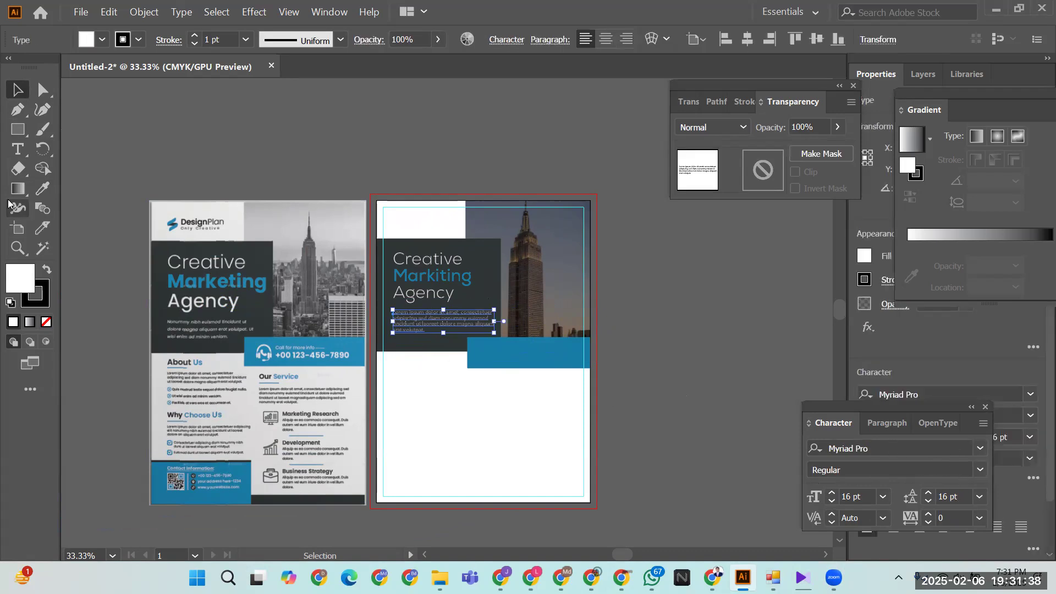
- Set the body paragraph in Nexa Light at 14 pt
click(981, 447)
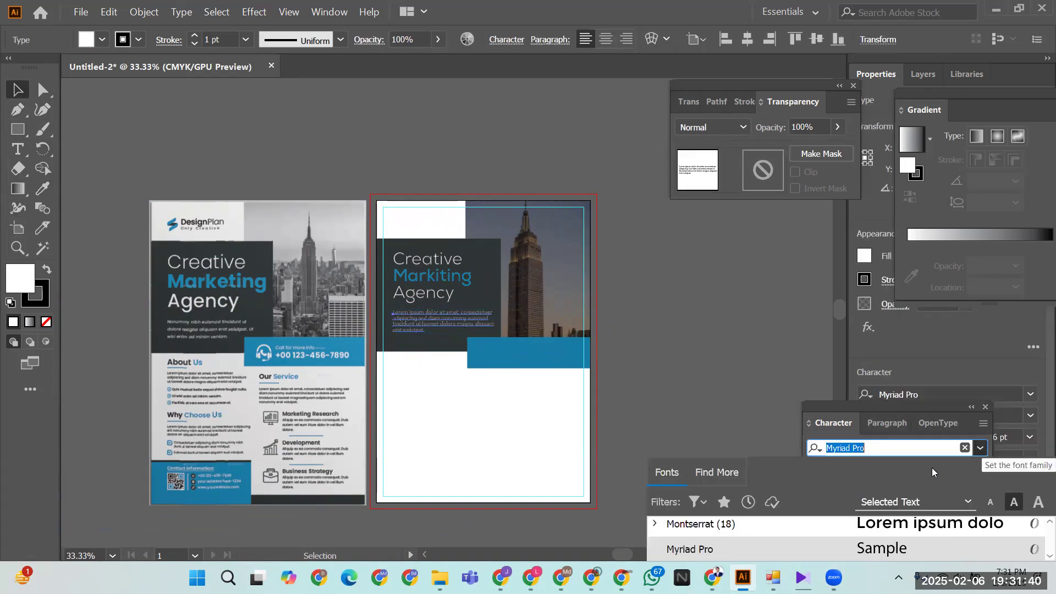
scroll(729, 534, up, 5)
scroll(715, 539, down, 5)
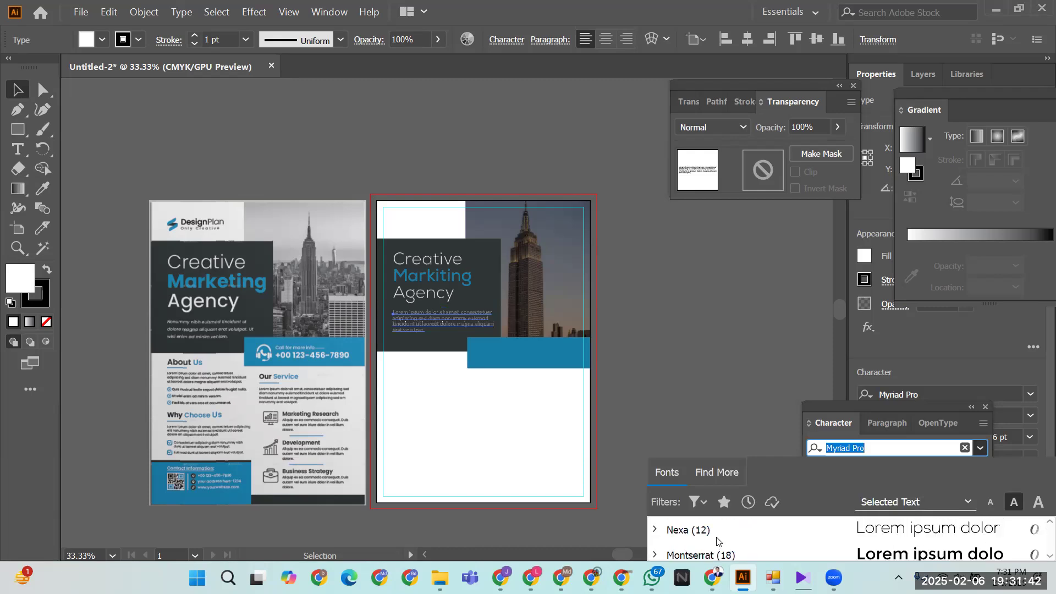
click(687, 529)
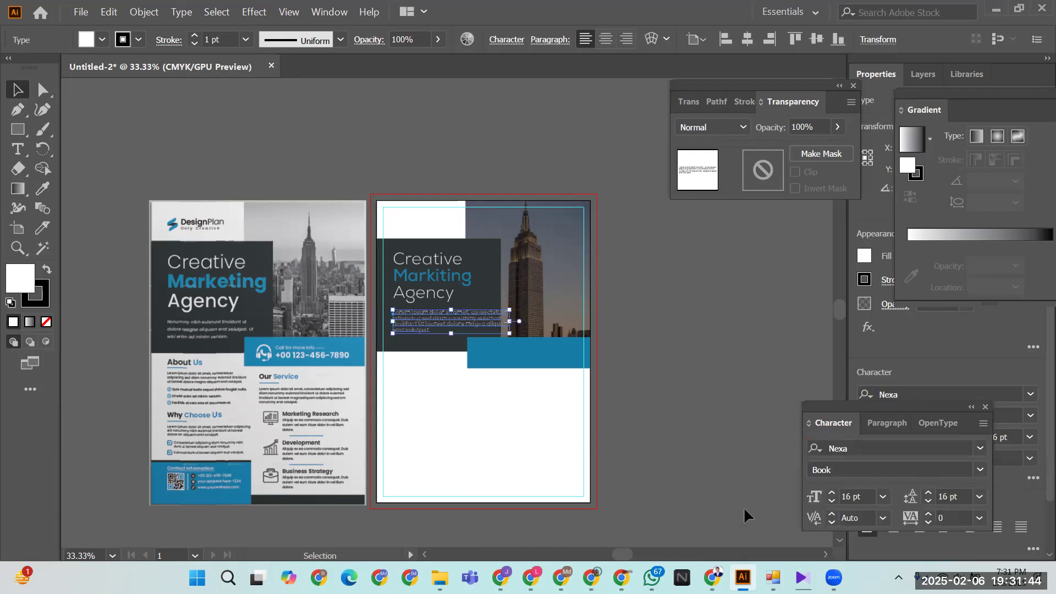
click(699, 437)
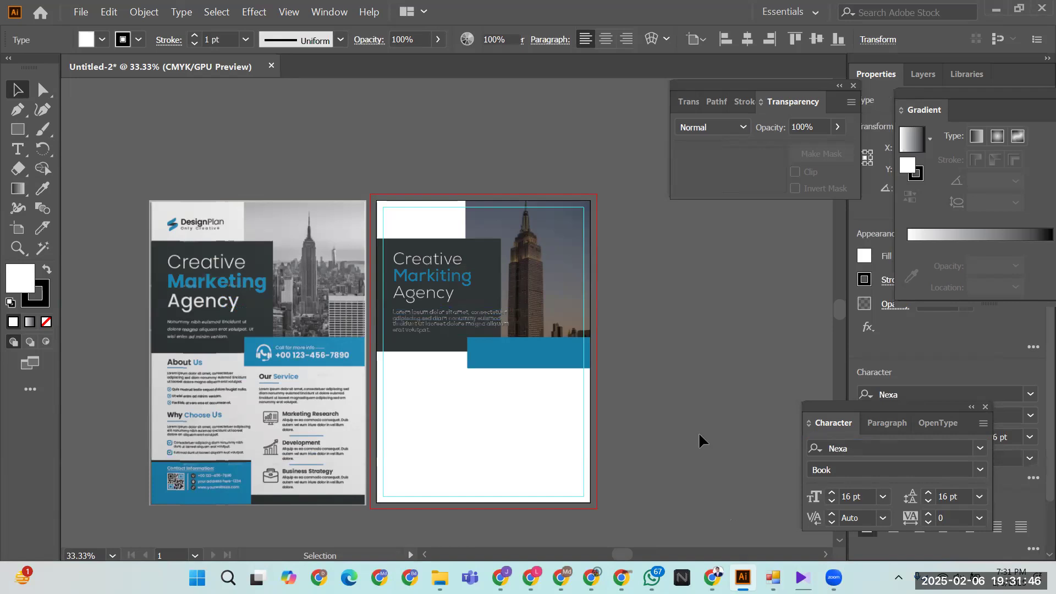
click(431, 319)
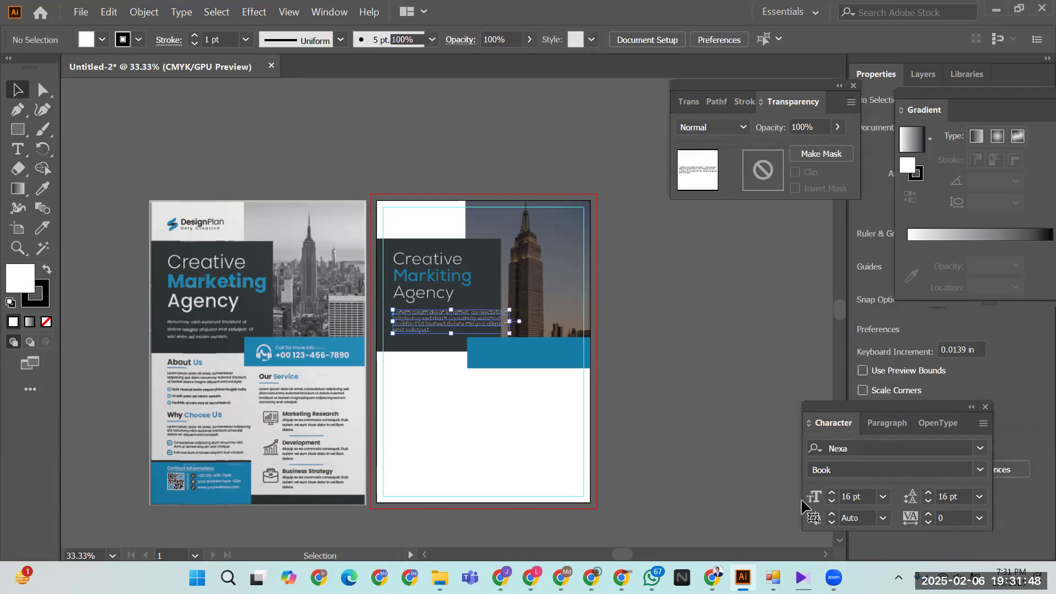
click(979, 471)
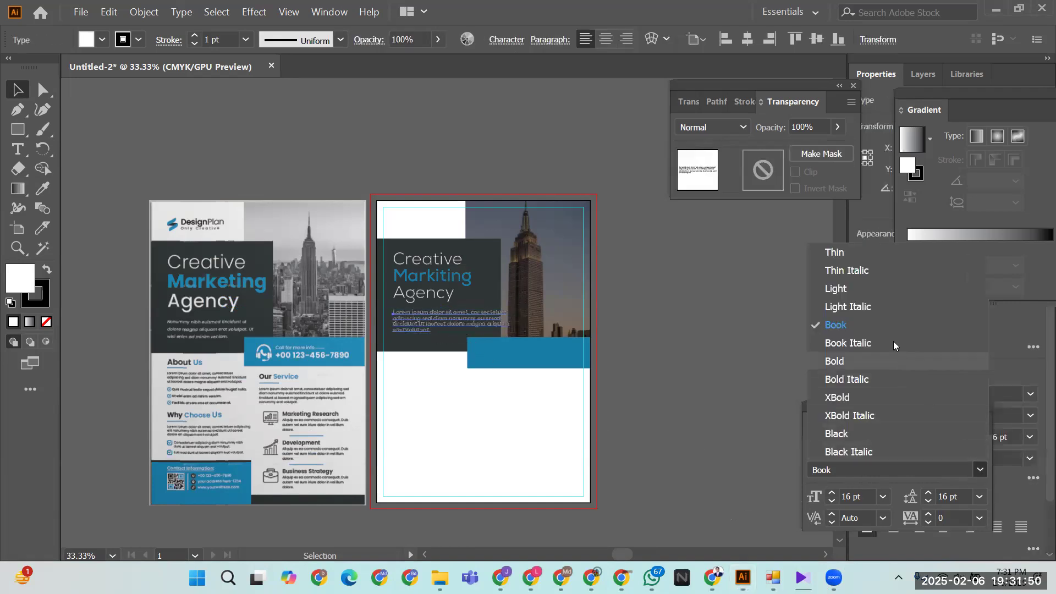
click(853, 289)
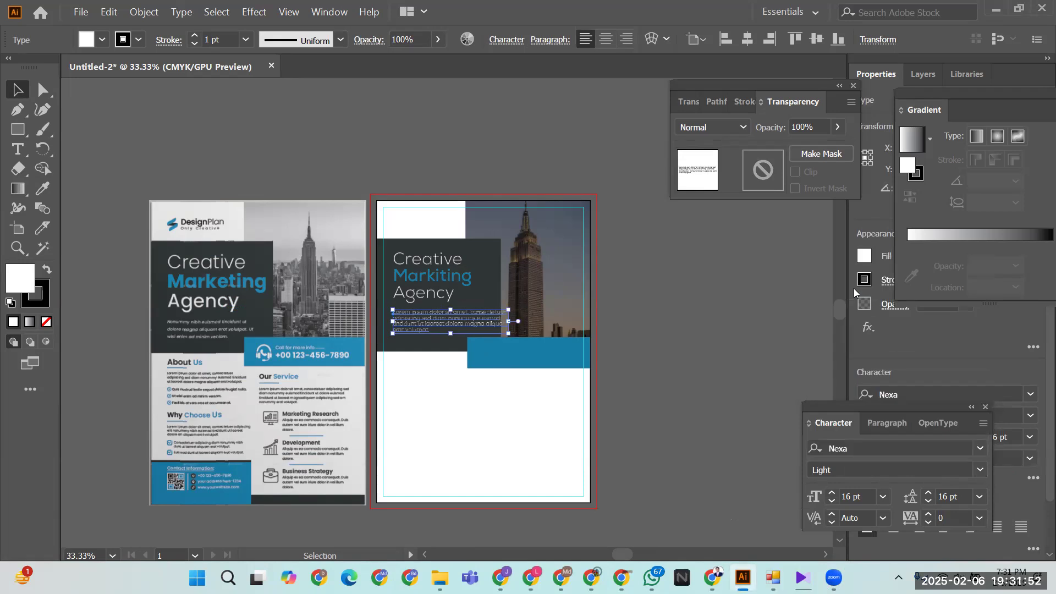
click(831, 501)
click(831, 500)
click(697, 325)
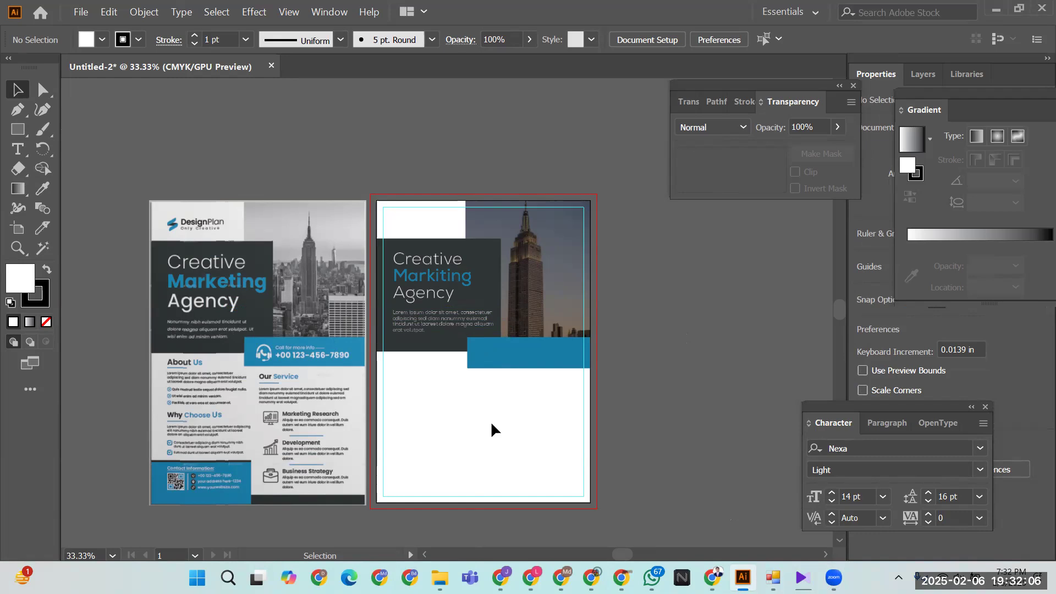
- Select the headline group and review its alignment options without changing them
click(434, 289)
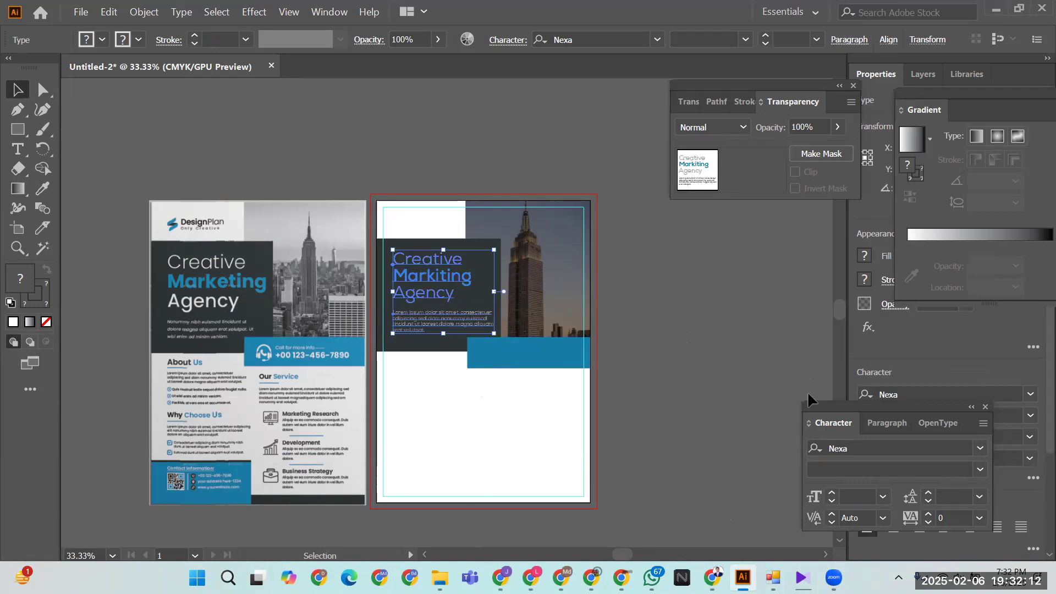
click(887, 41)
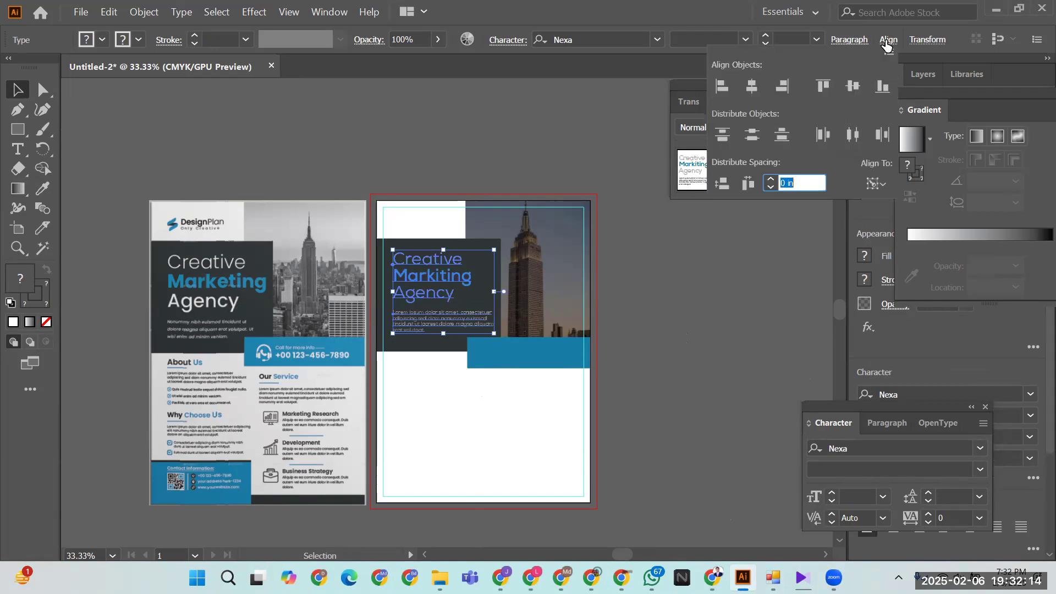
click(660, 361)
click(660, 361)
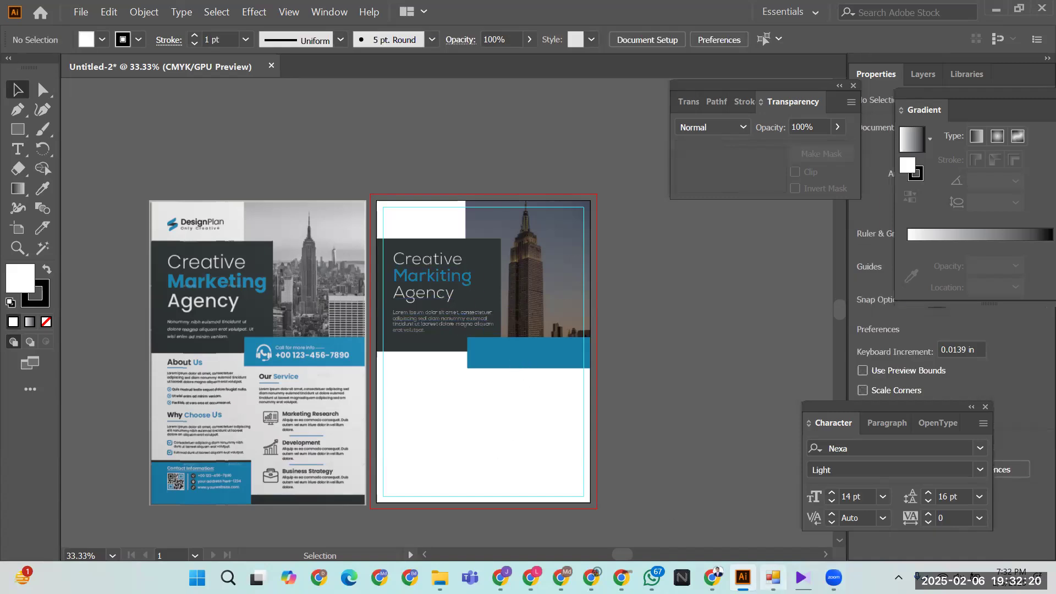
click(712, 577)
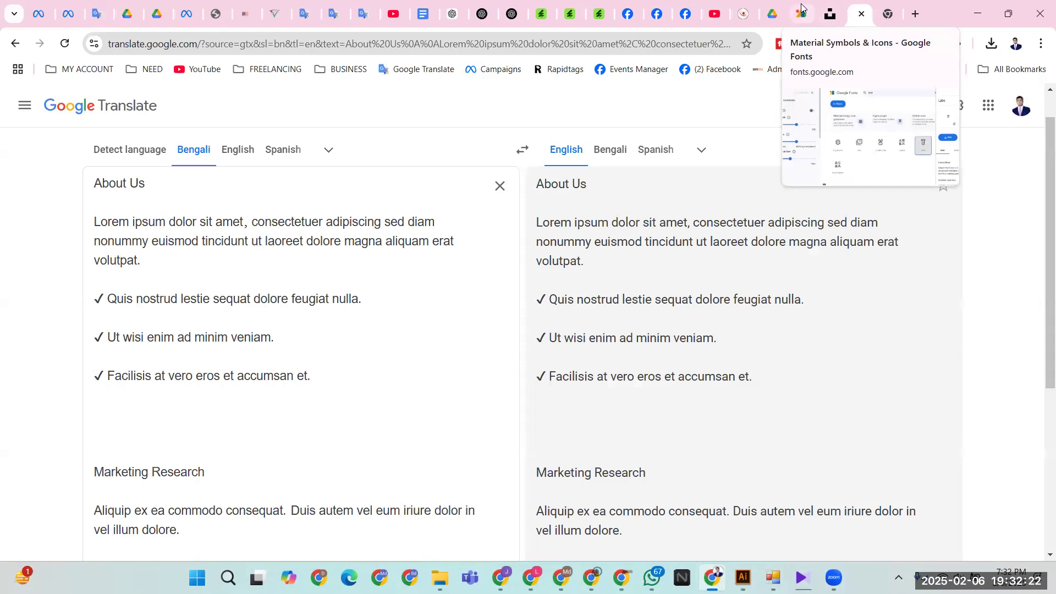
- Search the Google Fonts icons for 'call', then for 'Customer'
click(803, 11)
click(550, 114)
drag(550, 114, 501, 113)
text(call)
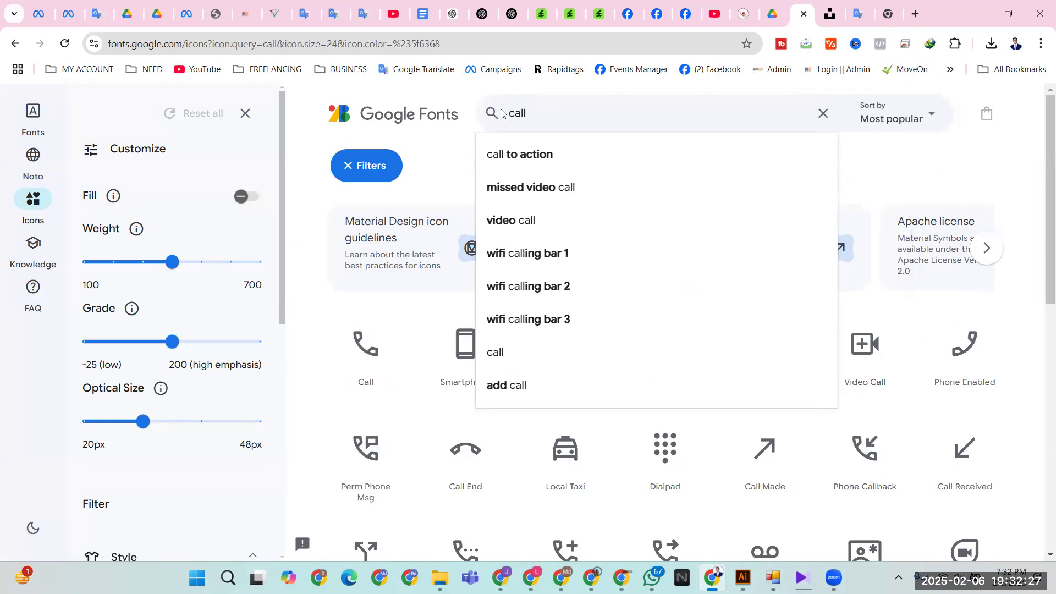
key(Return)
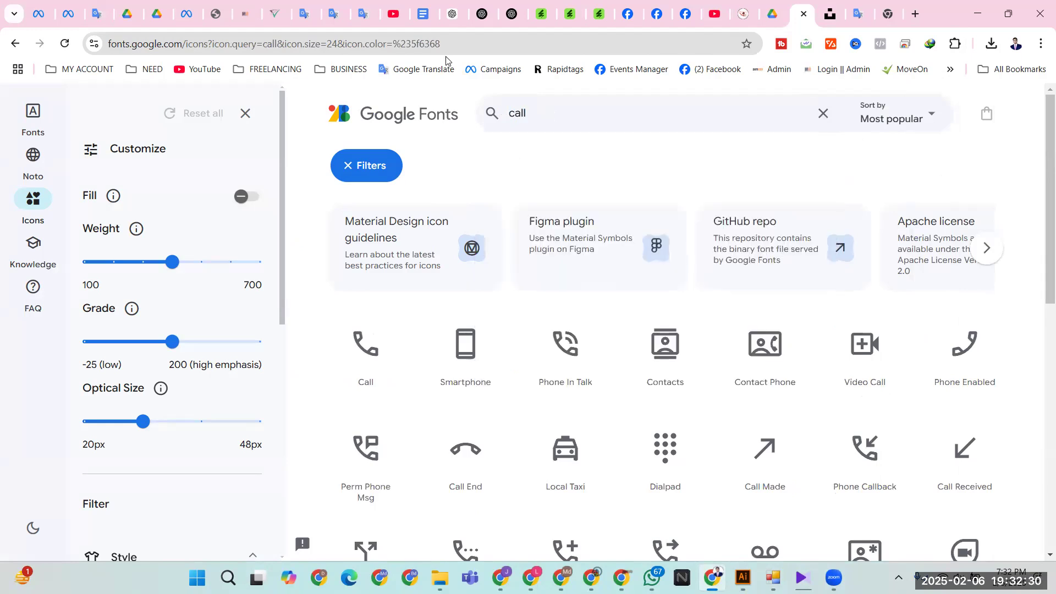
scroll(664, 245, down, 7)
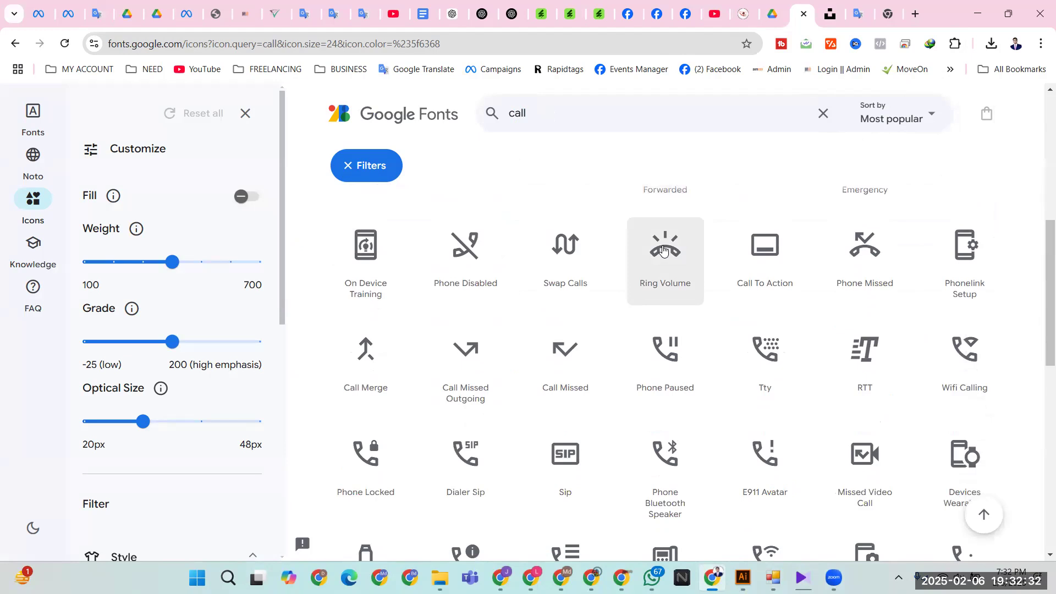
scroll(663, 250, down, 3)
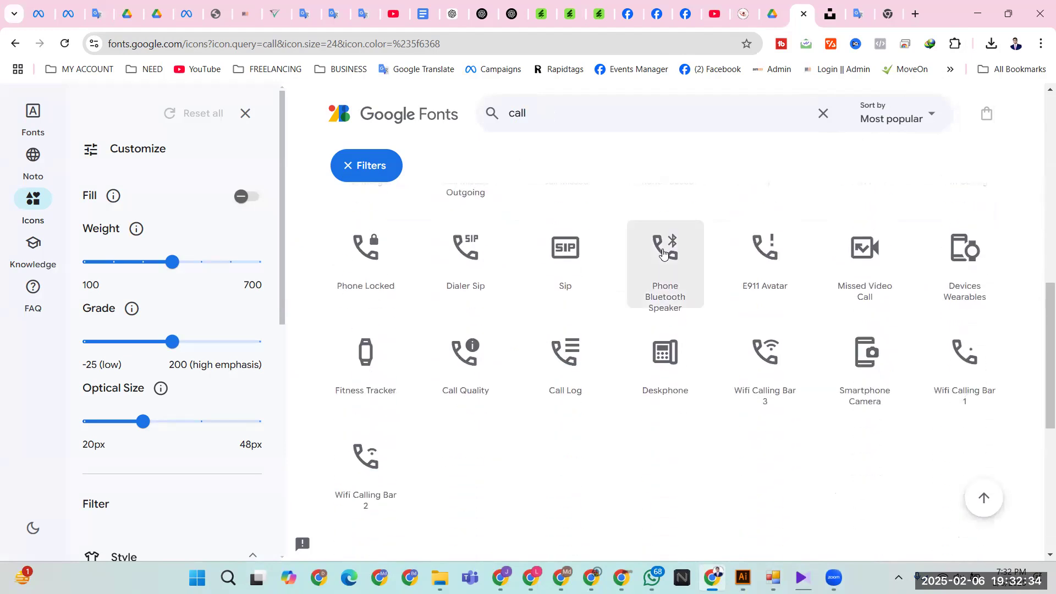
scroll(684, 298, down, 6)
scroll(716, 411, up, 8)
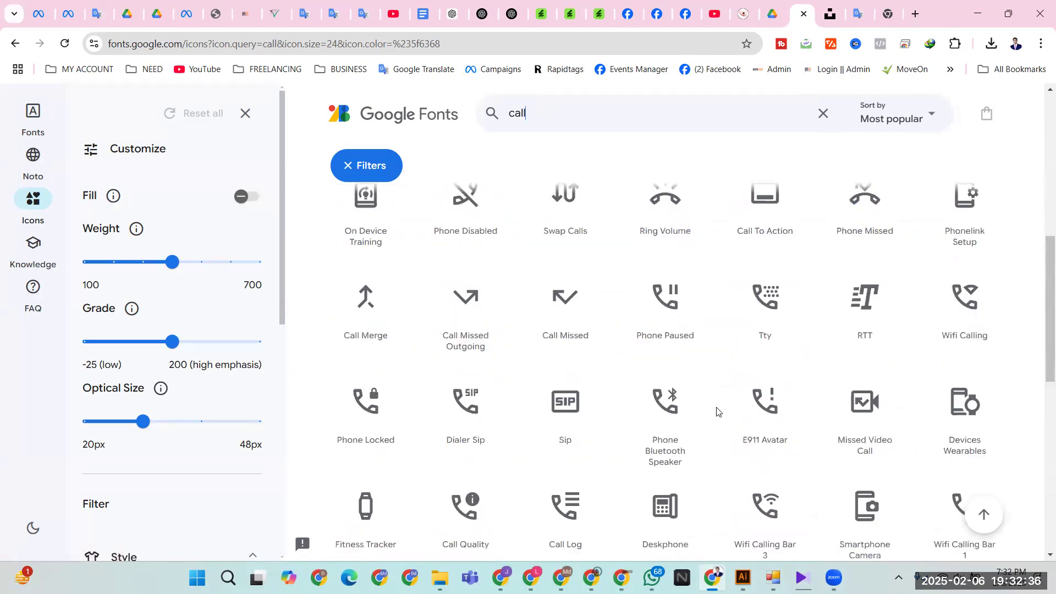
scroll(716, 411, up, 10)
drag(562, 114, 504, 122)
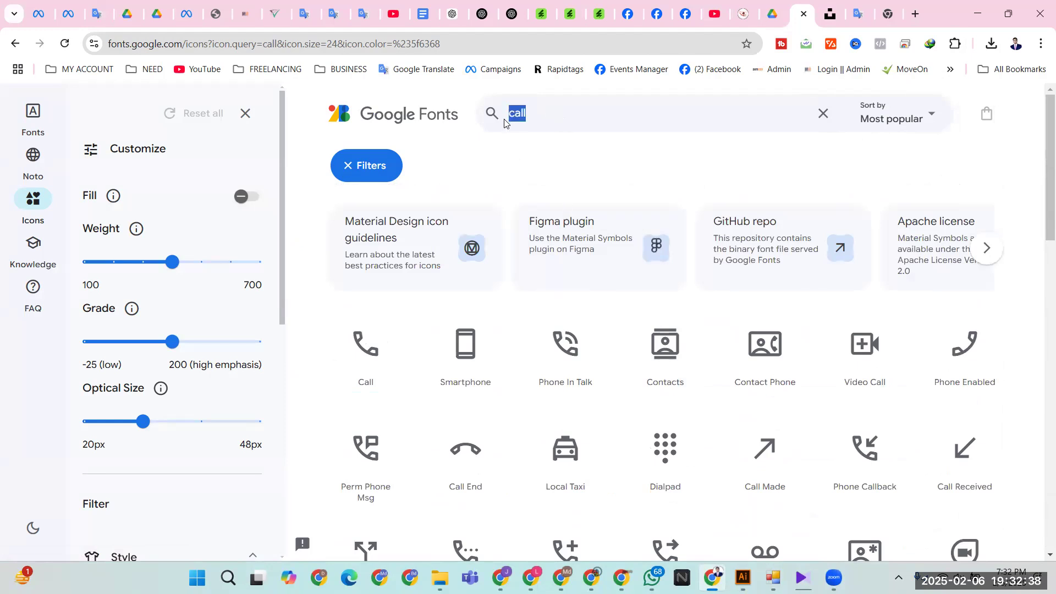
text(Custo)
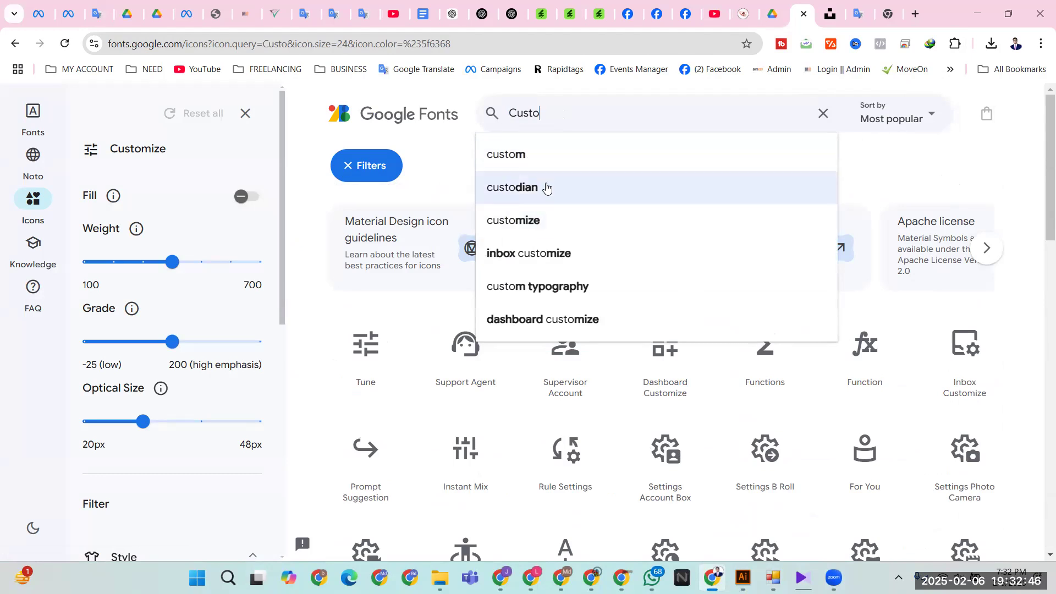
text(mer)
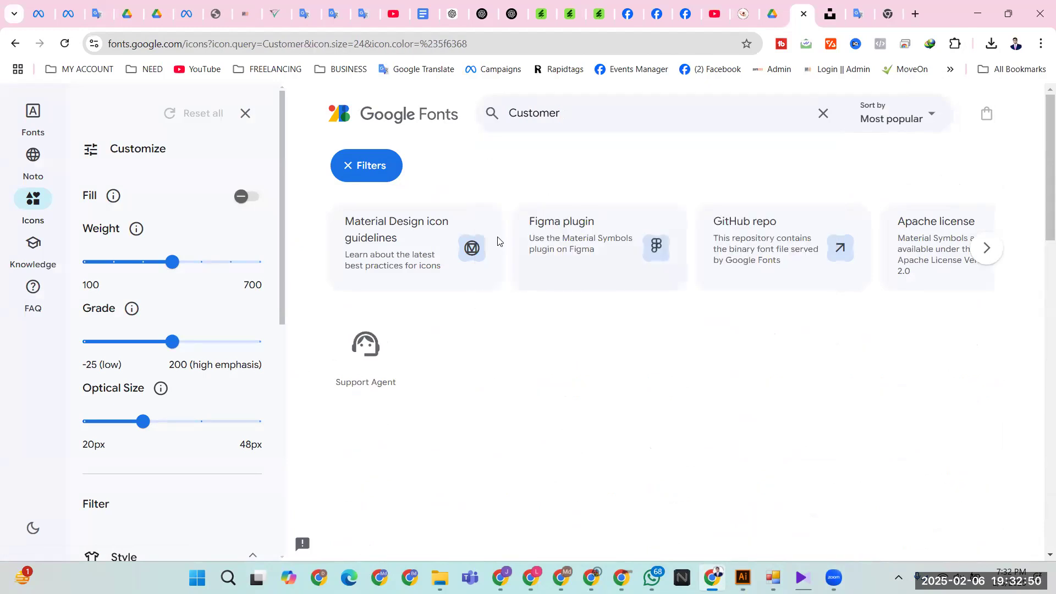
- Download the Support Agent icon as an SVG file into Downloads
click(358, 360)
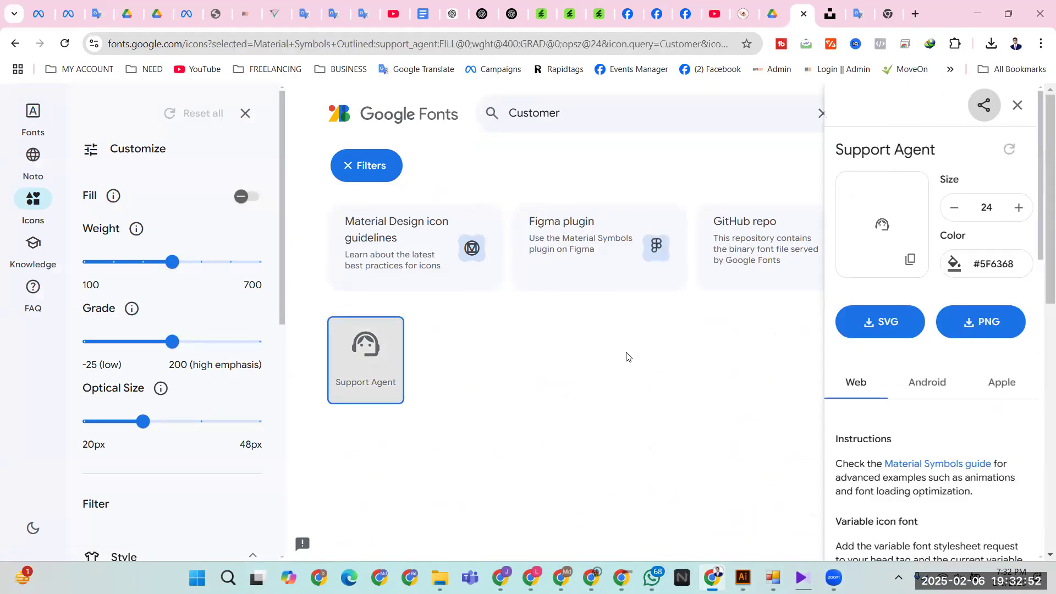
click(881, 331)
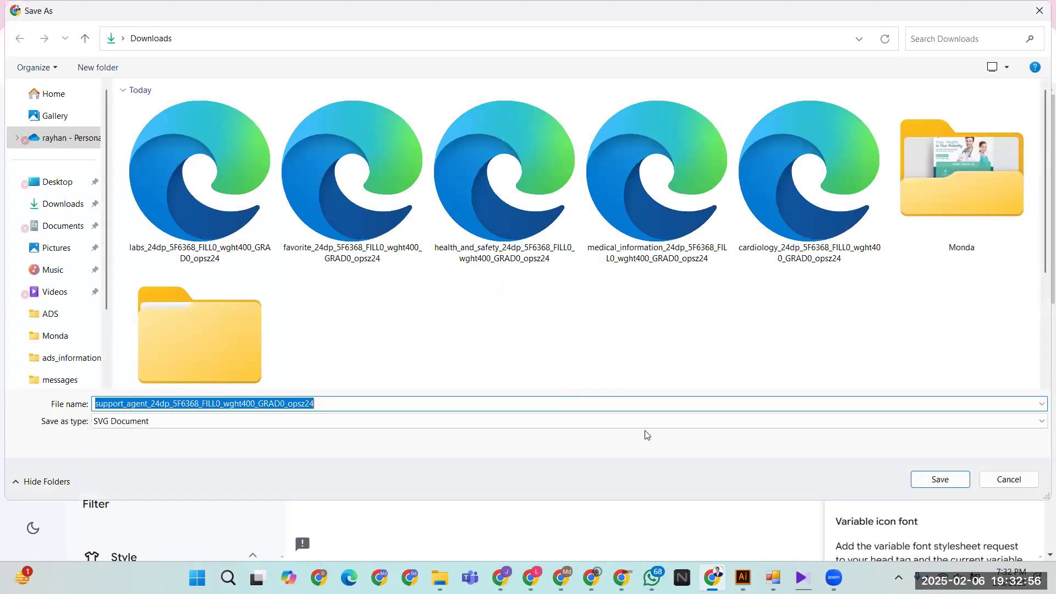
click(938, 480)
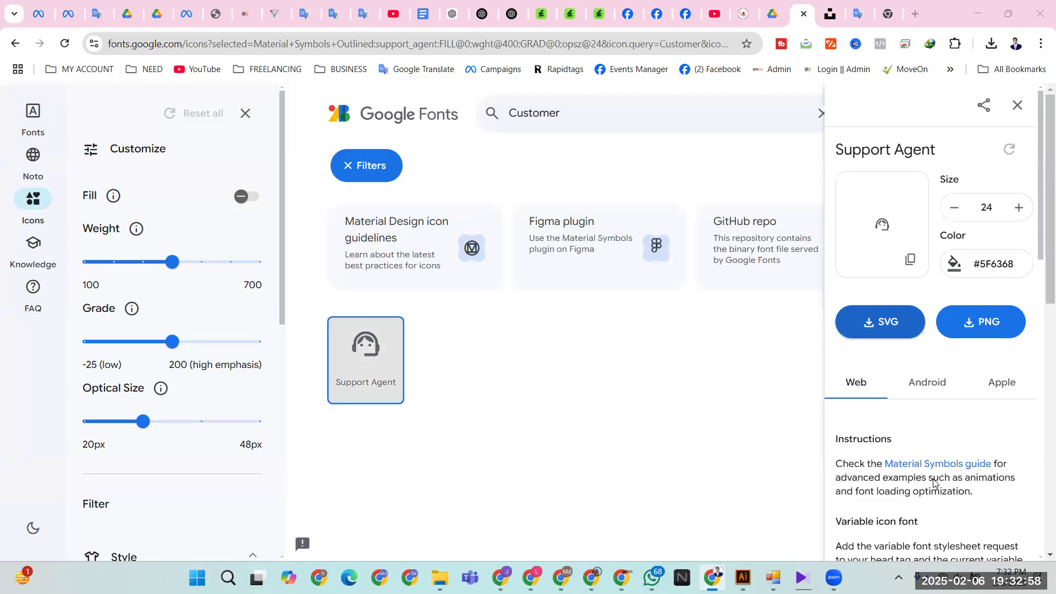
key(alt+Tab)
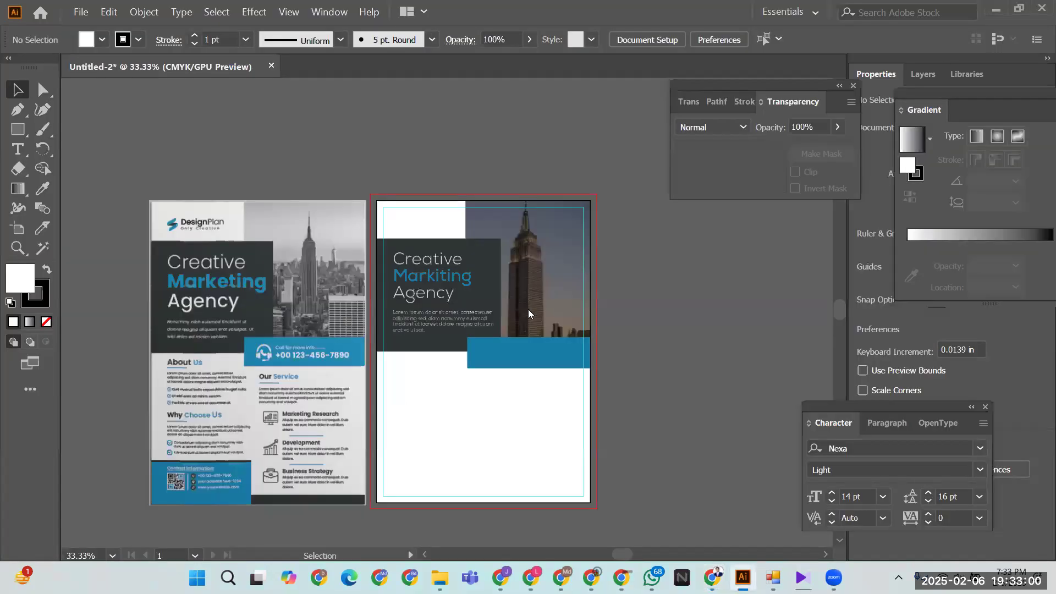
- Place the downloaded Support Agent SVG small at the left end of the blue bar
click(80, 13)
click(100, 224)
click(168, 188)
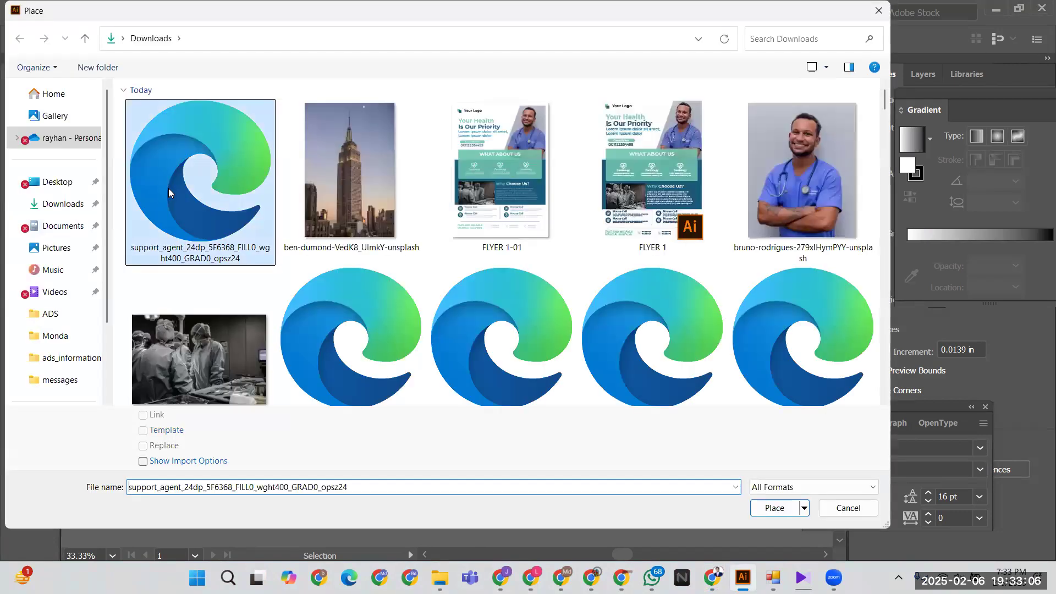
click(169, 189)
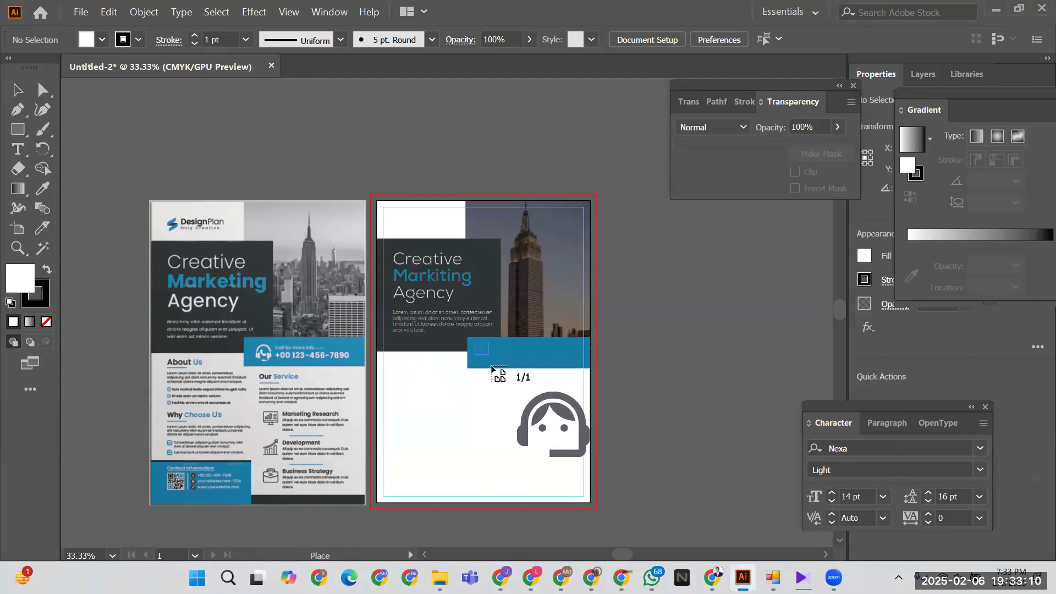
drag(497, 373, 497, 373)
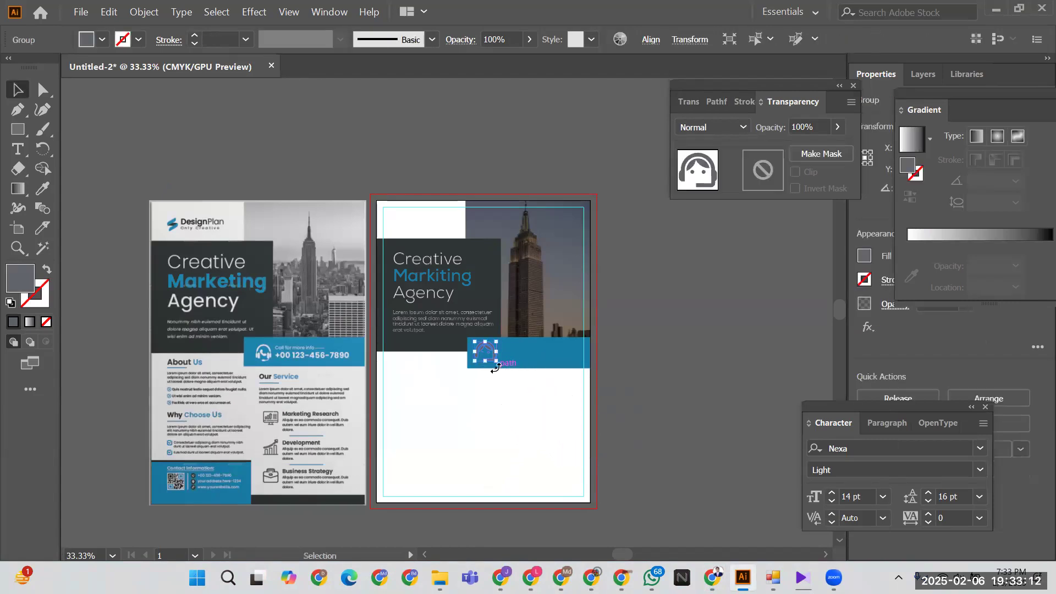
- Make the headset icon white by eyedropping the white page, then zoom in on the bar
click(42, 188)
click(442, 410)
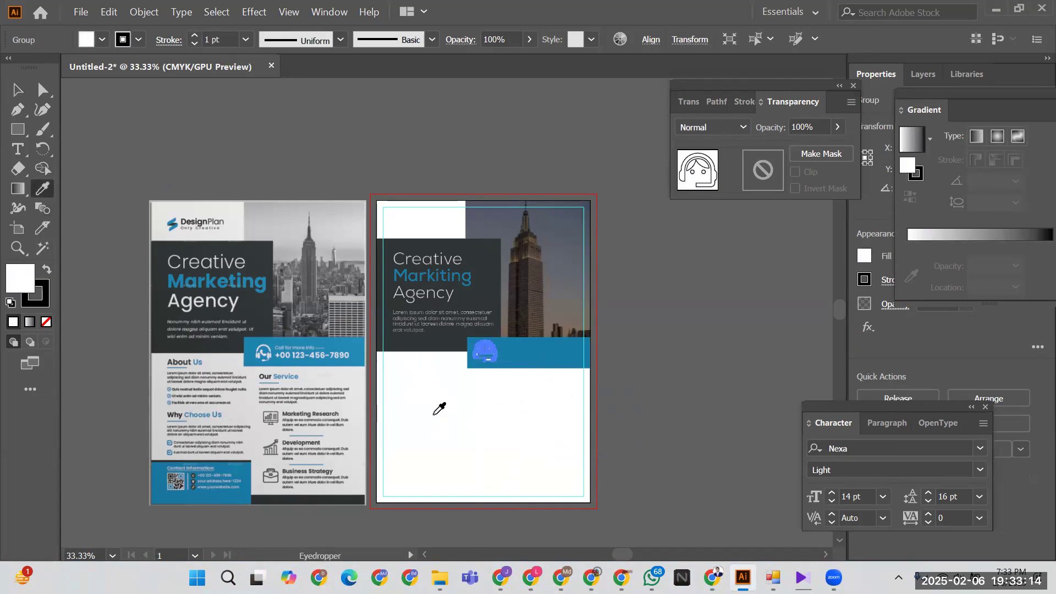
key(v)
click(465, 426)
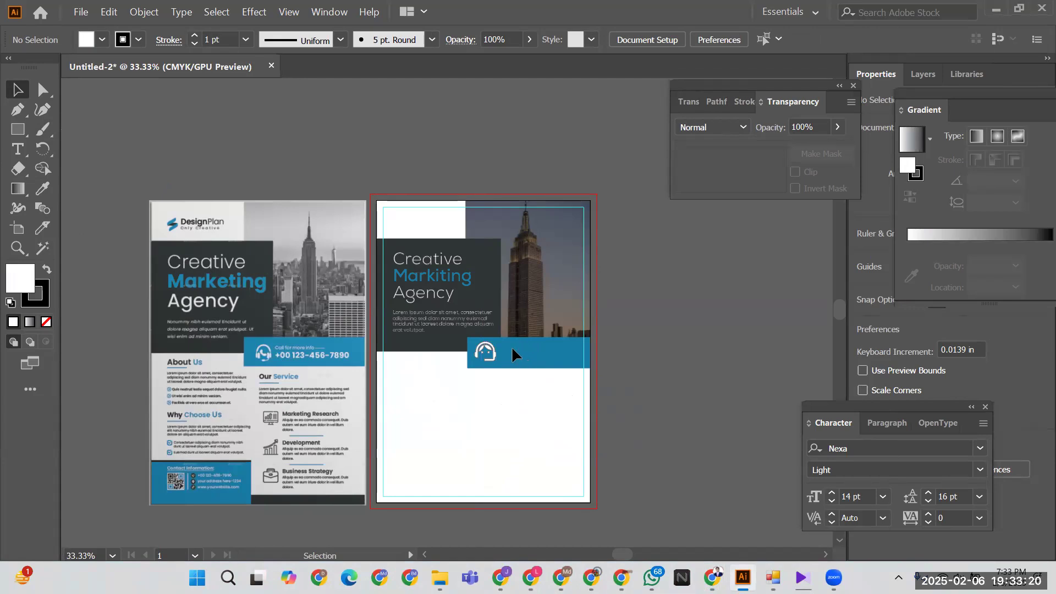
key(ctrl+equal)
key(ctrl+equal)
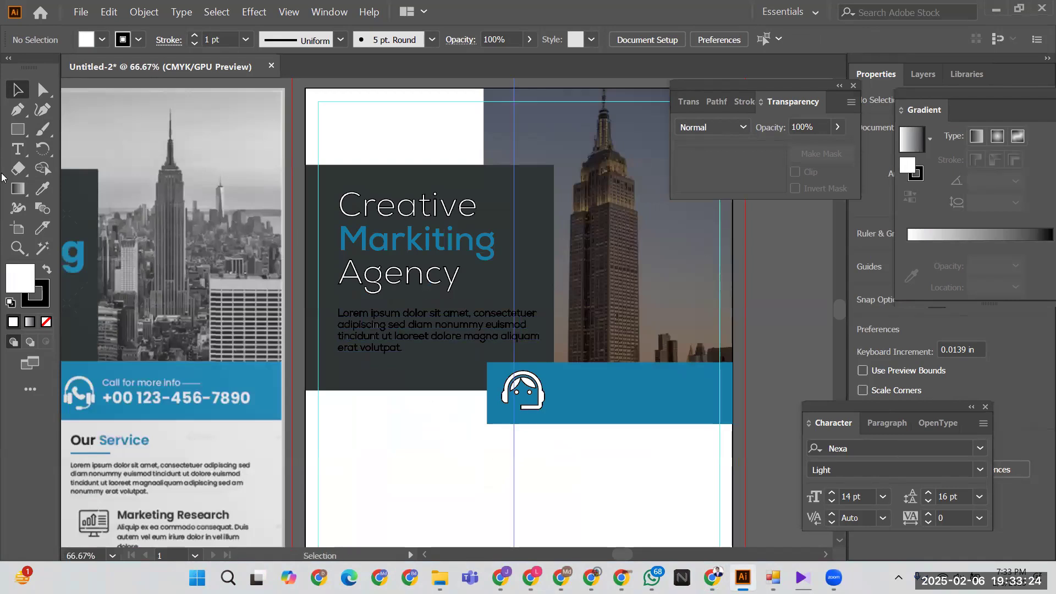
click(23, 157)
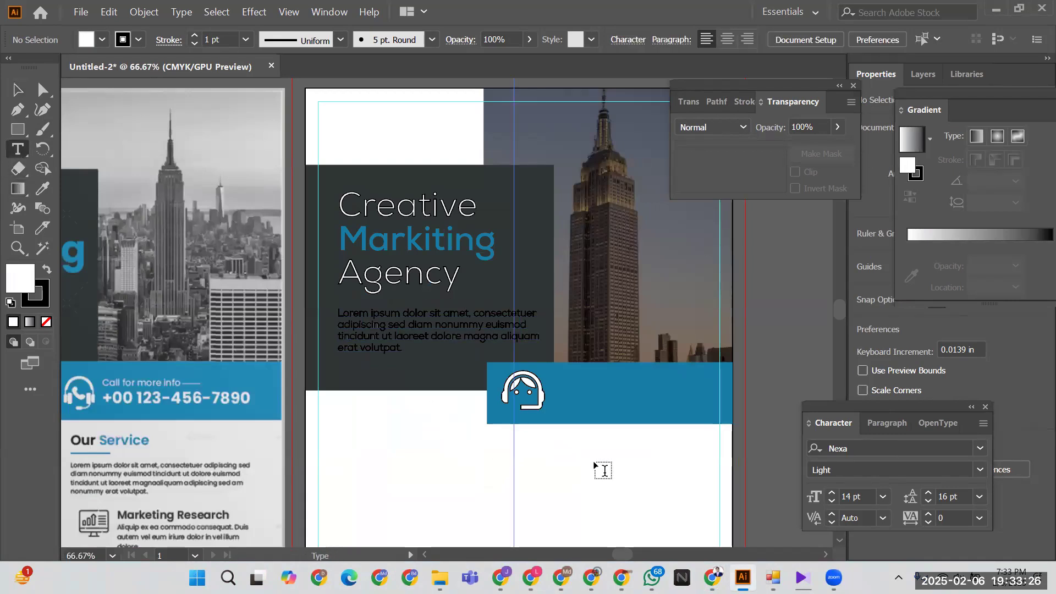
- Type 'Call for more info..........' as a new text line below the blue bar
click(440, 477)
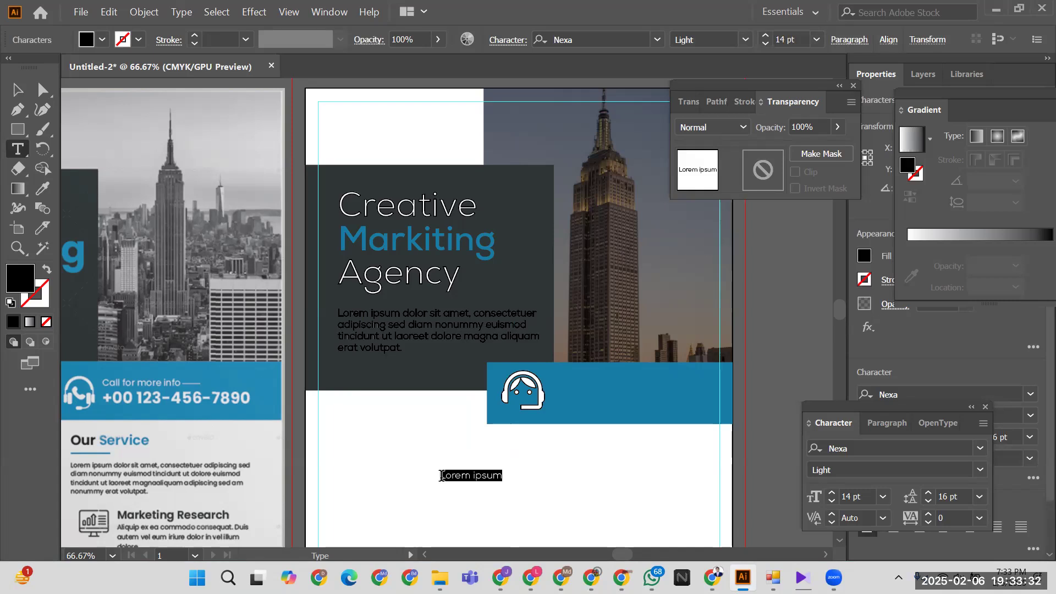
text(Call for more info.............)
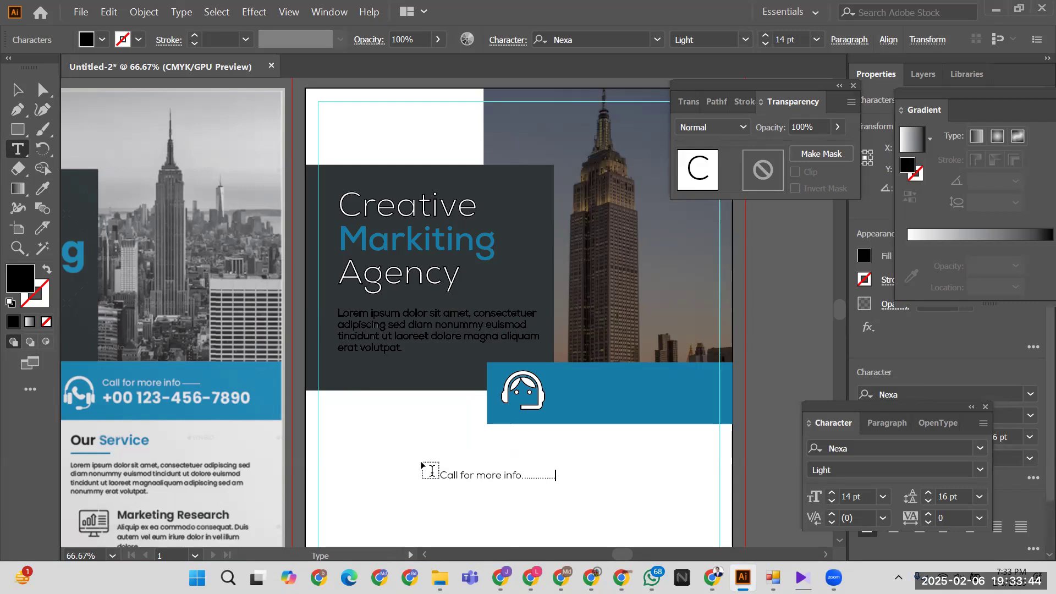
- Move the 'Call for more info' text onto the blue bar and set the headset icon's stroke to None
click(17, 91)
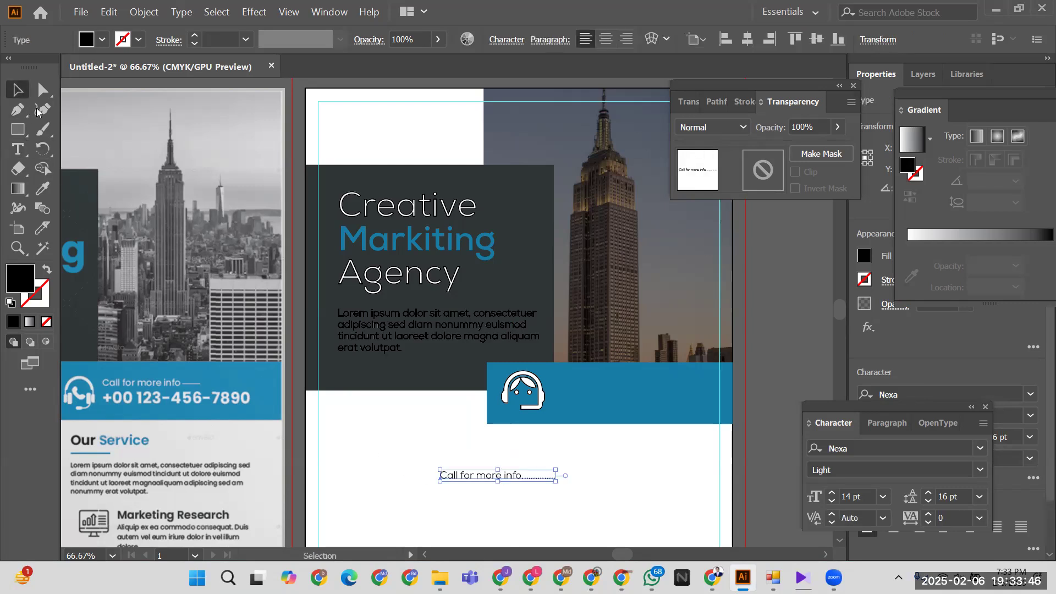
click(478, 488)
drag(474, 474, 600, 388)
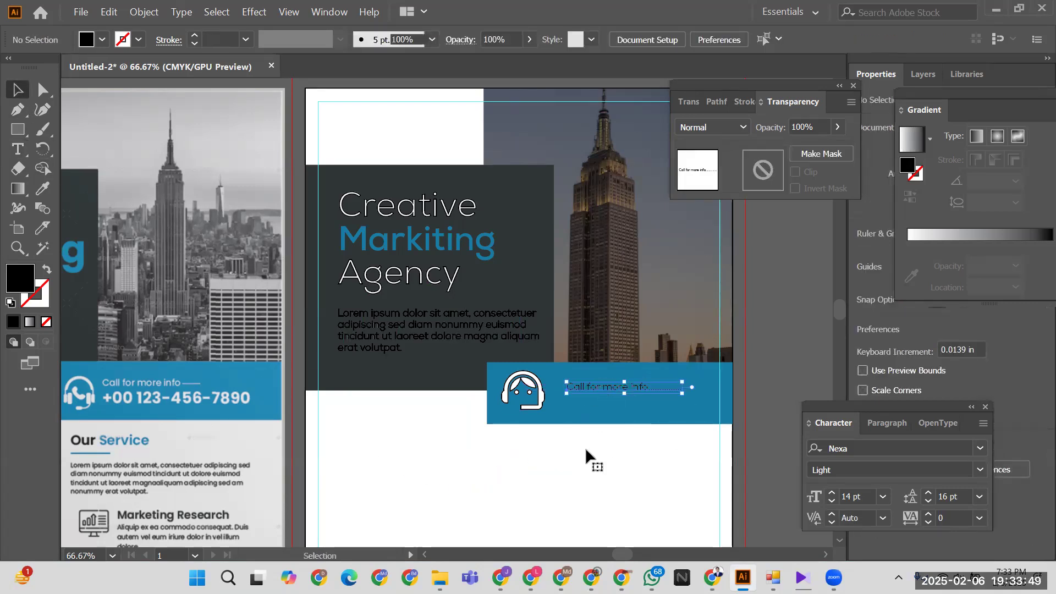
click(538, 402)
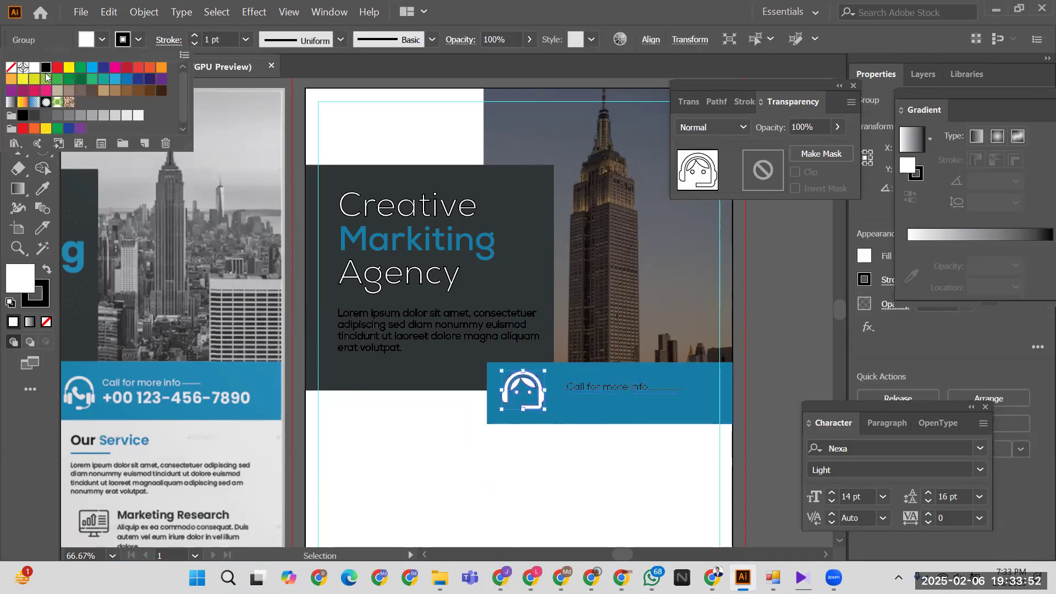
click(10, 67)
click(499, 484)
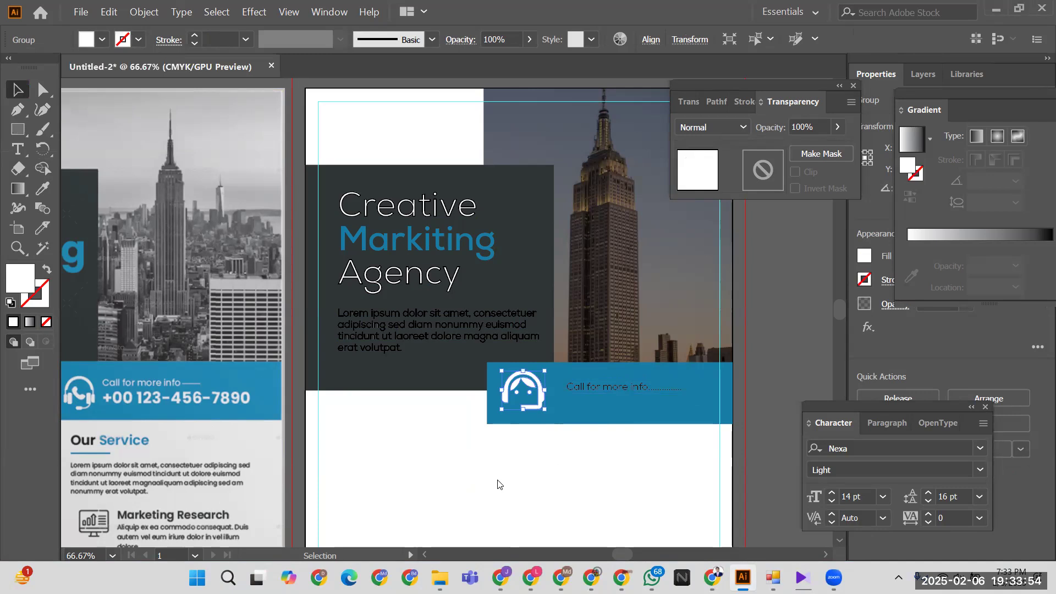
click(528, 464)
- Make the 'Call for more info' text white with its stroke set to None
click(571, 388)
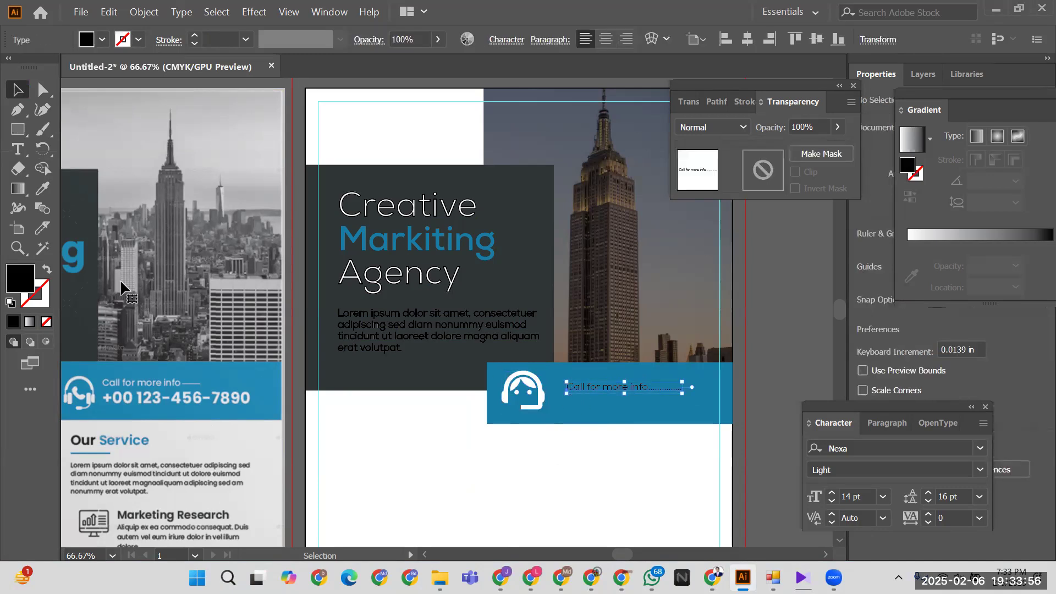
key(i)
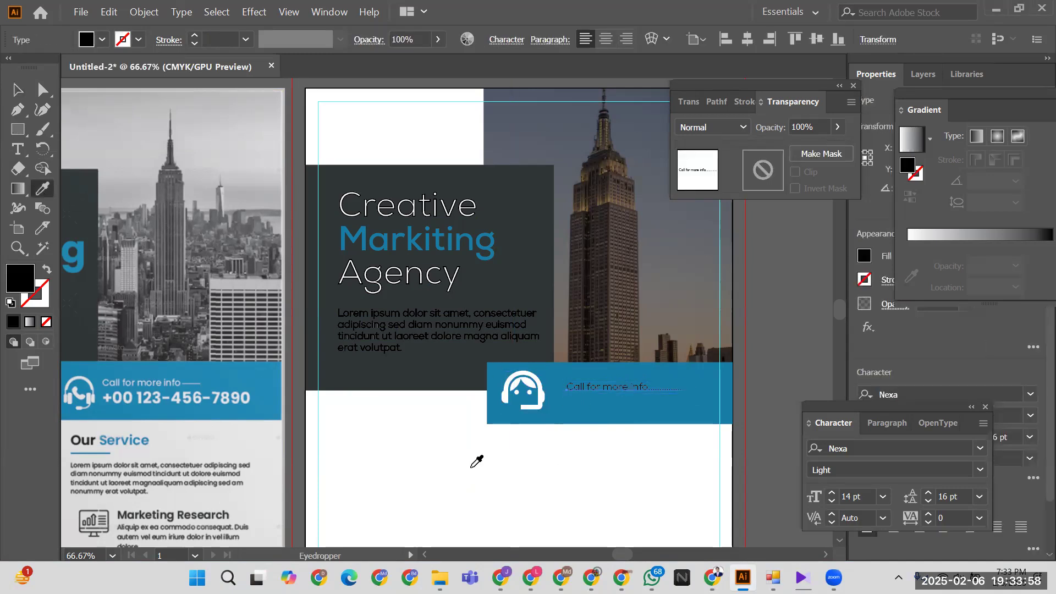
click(476, 461)
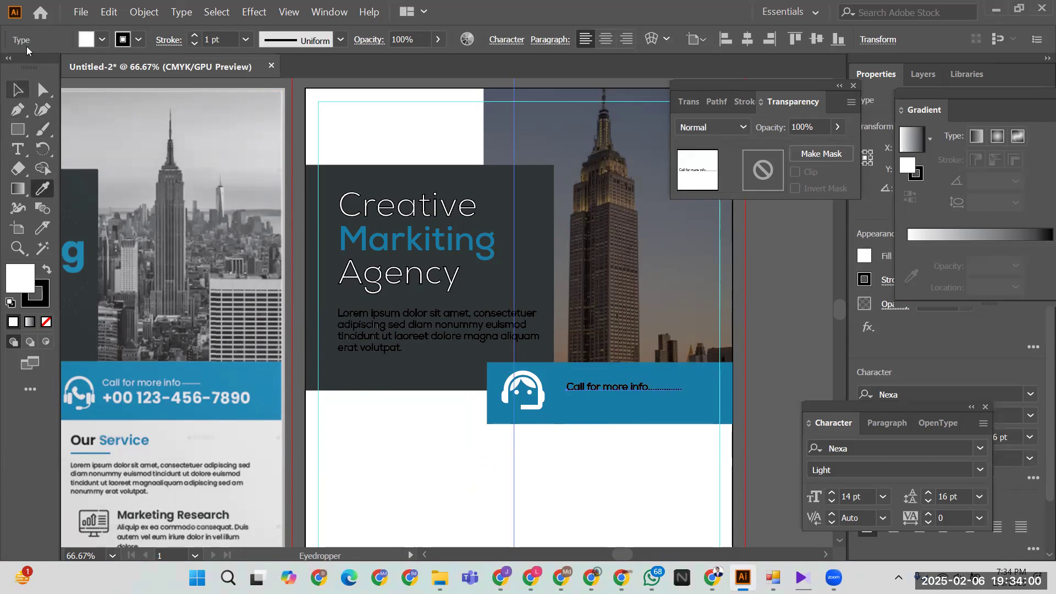
click(128, 39)
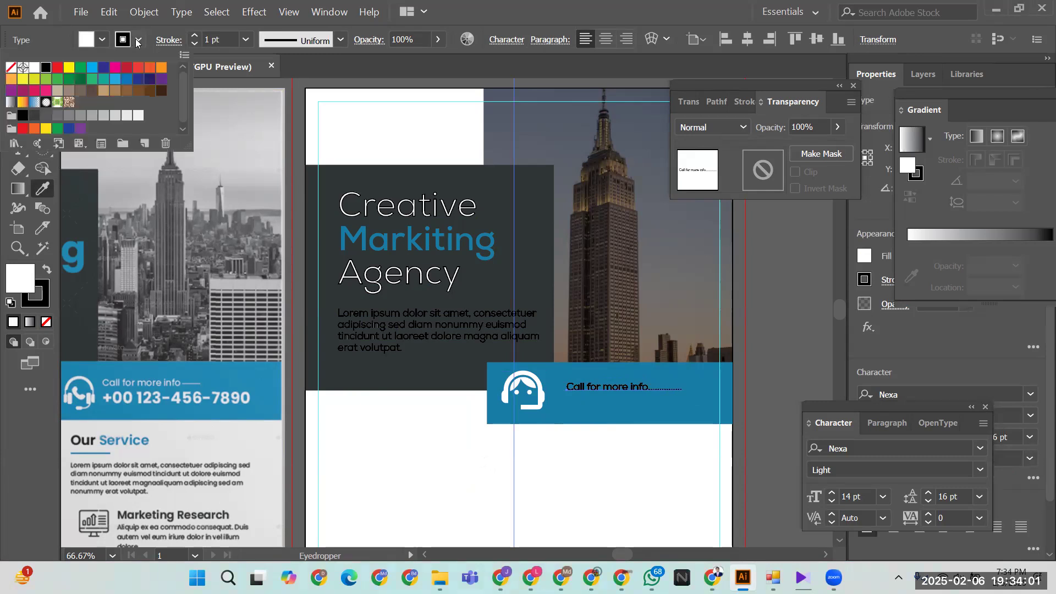
click(11, 67)
click(584, 481)
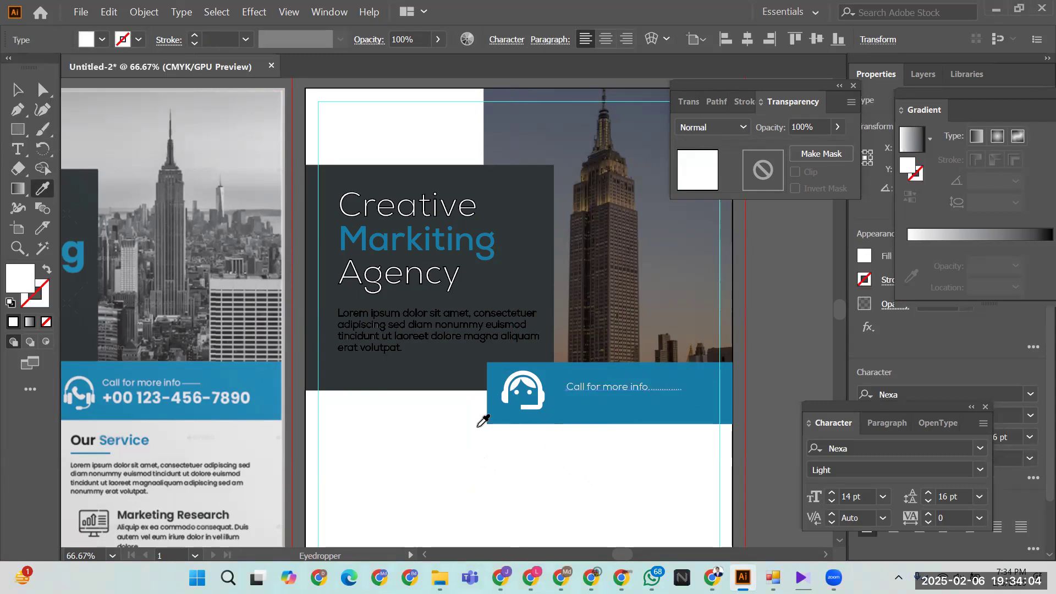
click(17, 89)
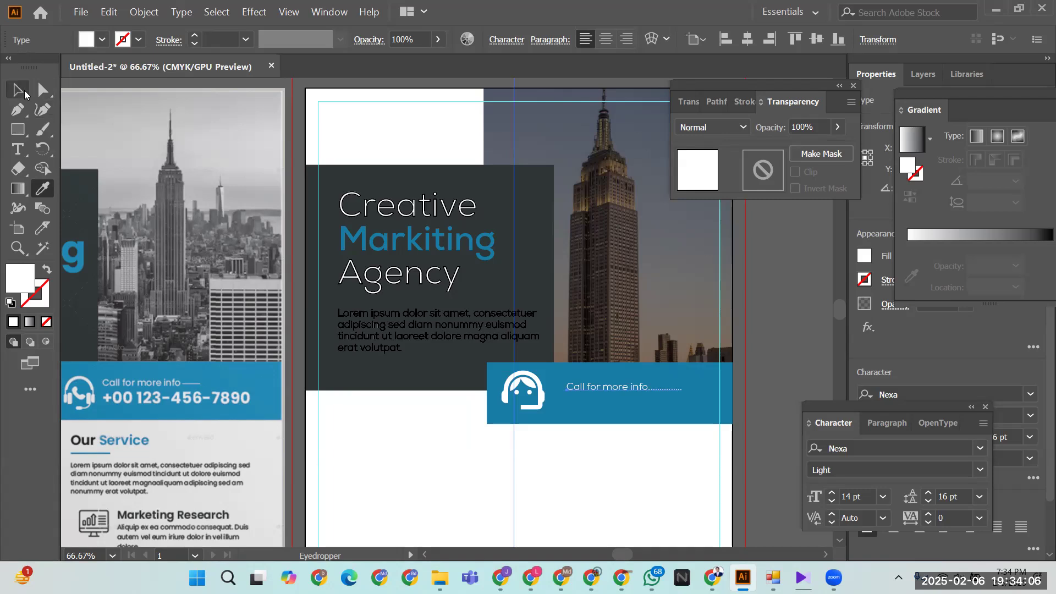
click(639, 459)
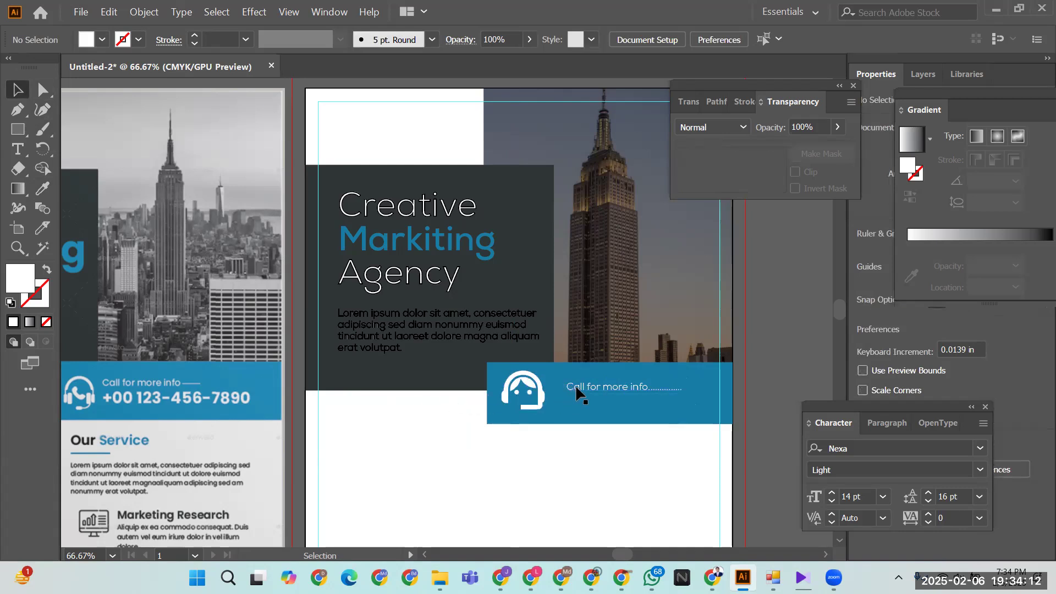
- Duplicate the text line just below itself and replace the copy with a placeholder phone number
drag(575, 385, 581, 415)
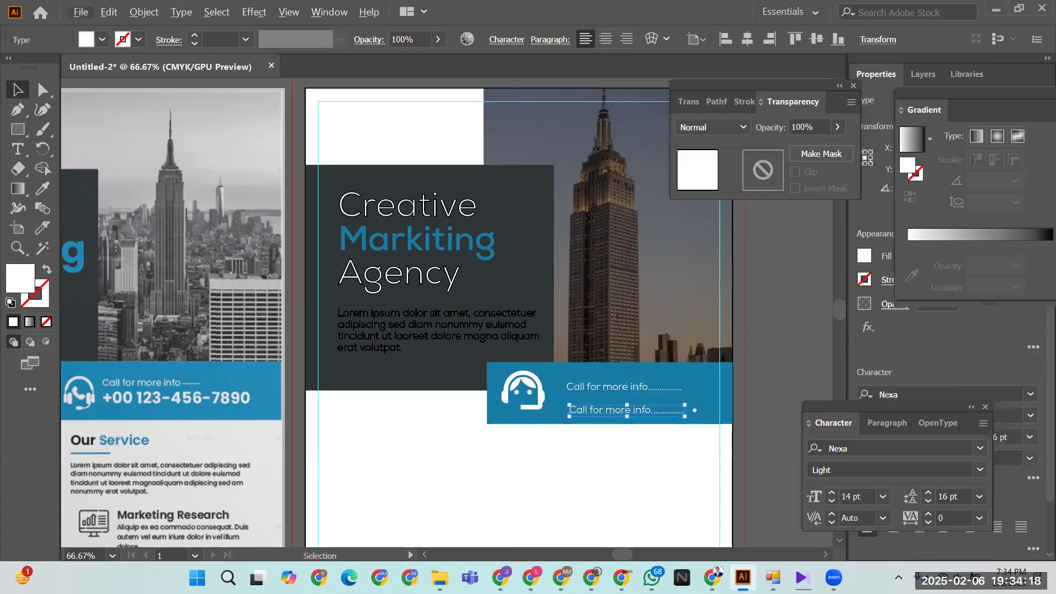
mouse_move(22, 578)
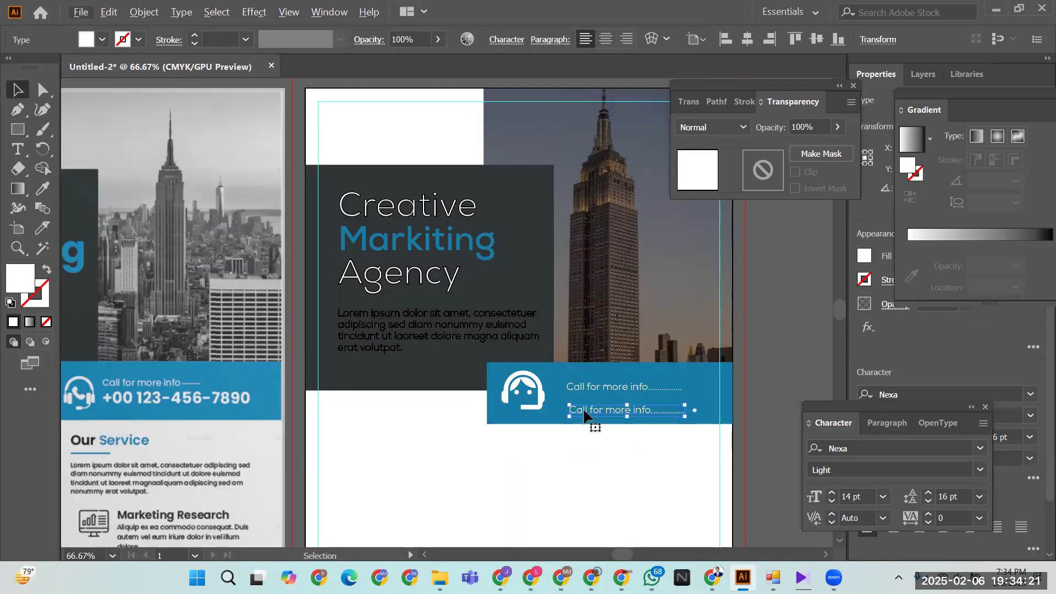
double_click(593, 413)
double_click(595, 410)
triple_click(595, 409)
text(001122334455)
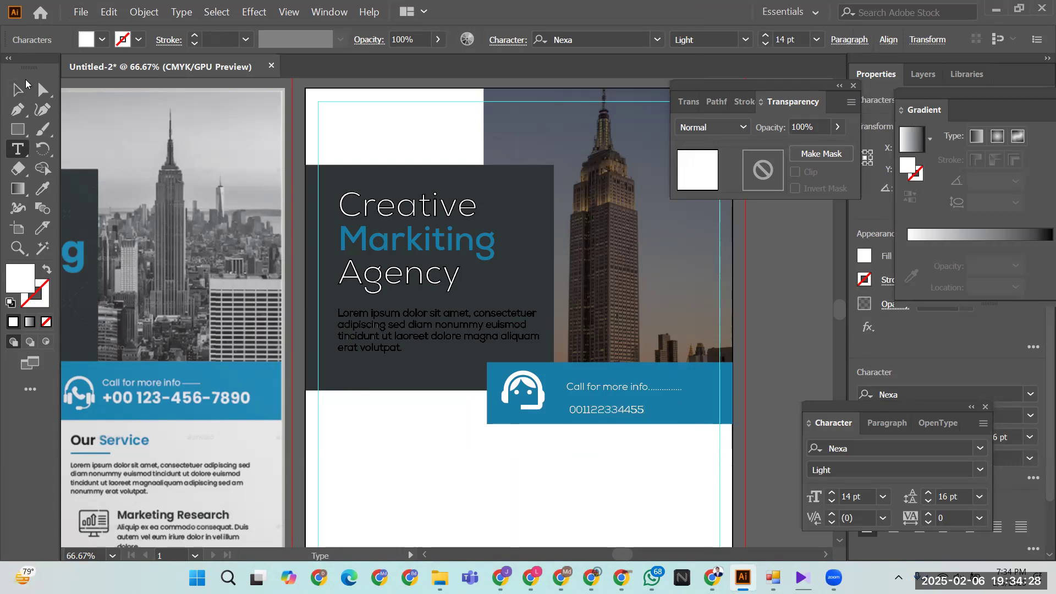
- Make the phone number Nexa Bold and enlarge it to 25 pt
click(25, 87)
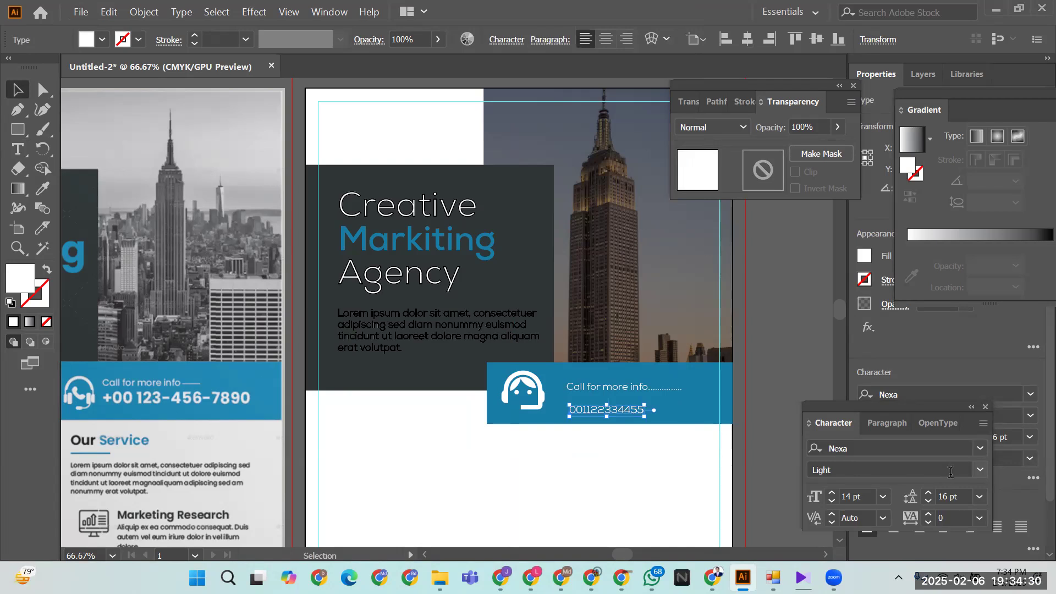
click(979, 470)
click(845, 355)
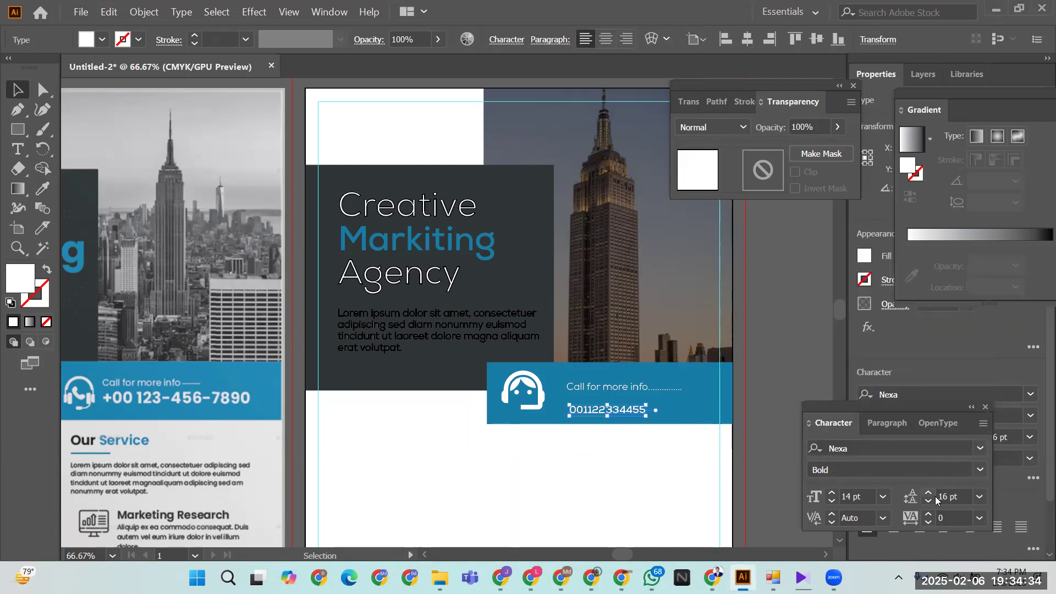
click(832, 493)
click(832, 493)
click(832, 493)
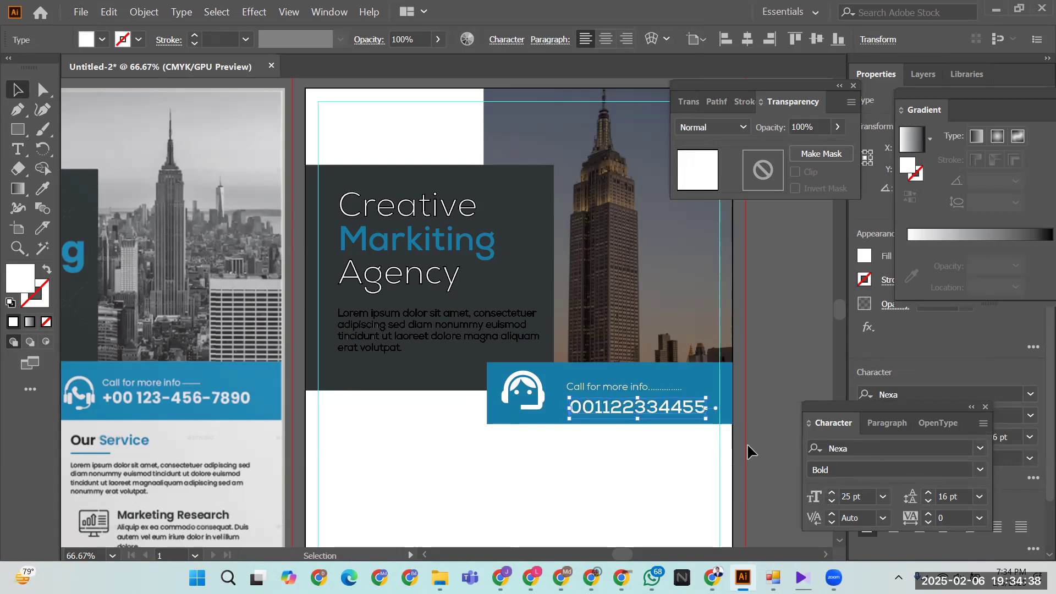
- Delete the last two digits of the phone number
double_click(667, 404)
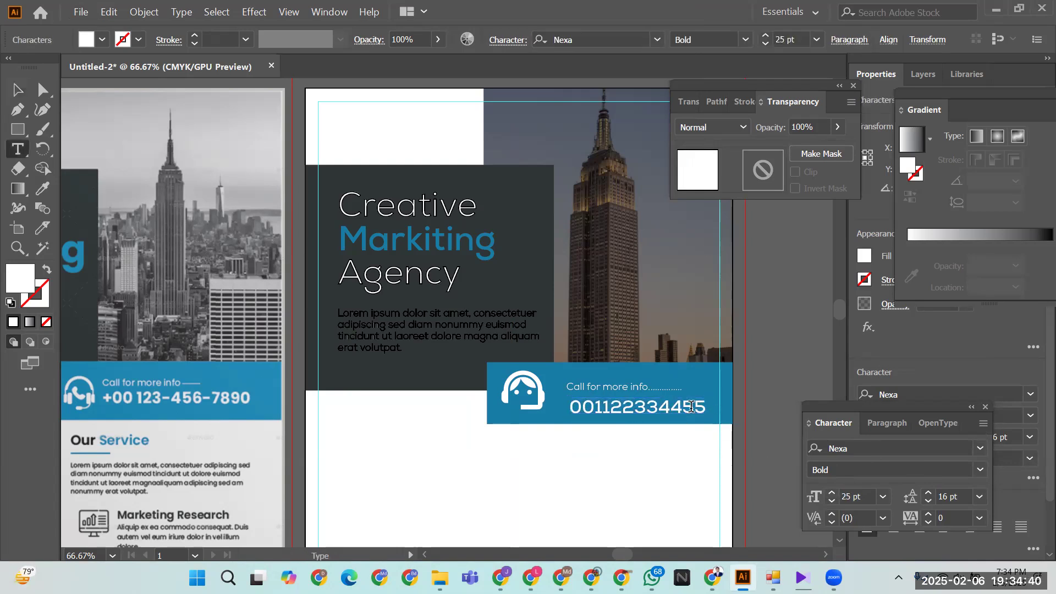
drag(682, 405, 709, 406)
key(BackSpace)
key(Escape)
- Select both text lines with the 'Call for more info' line as key object
click(480, 450)
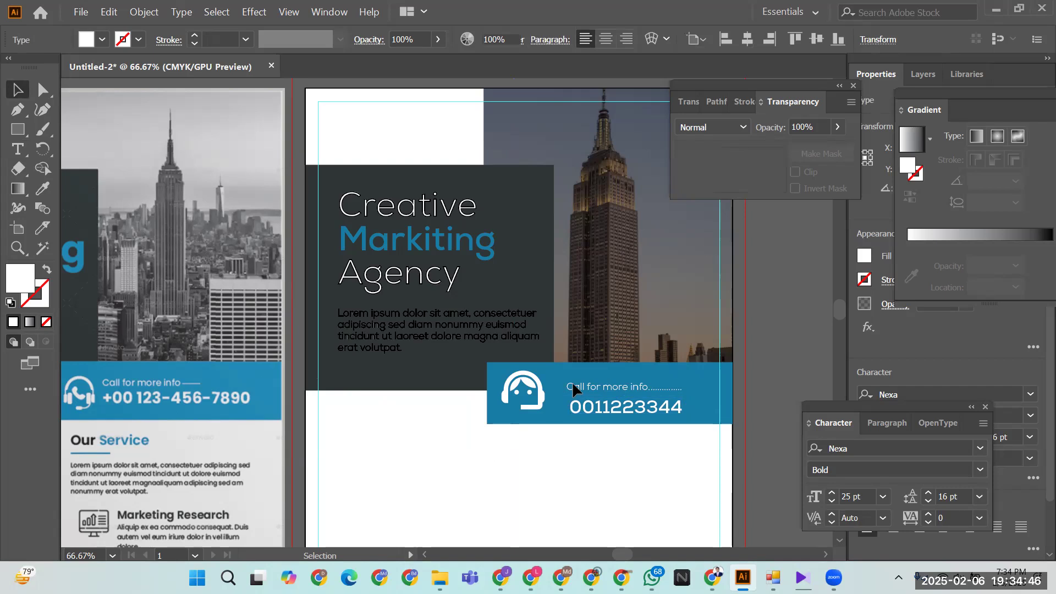
click(575, 386)
shift+click(579, 406)
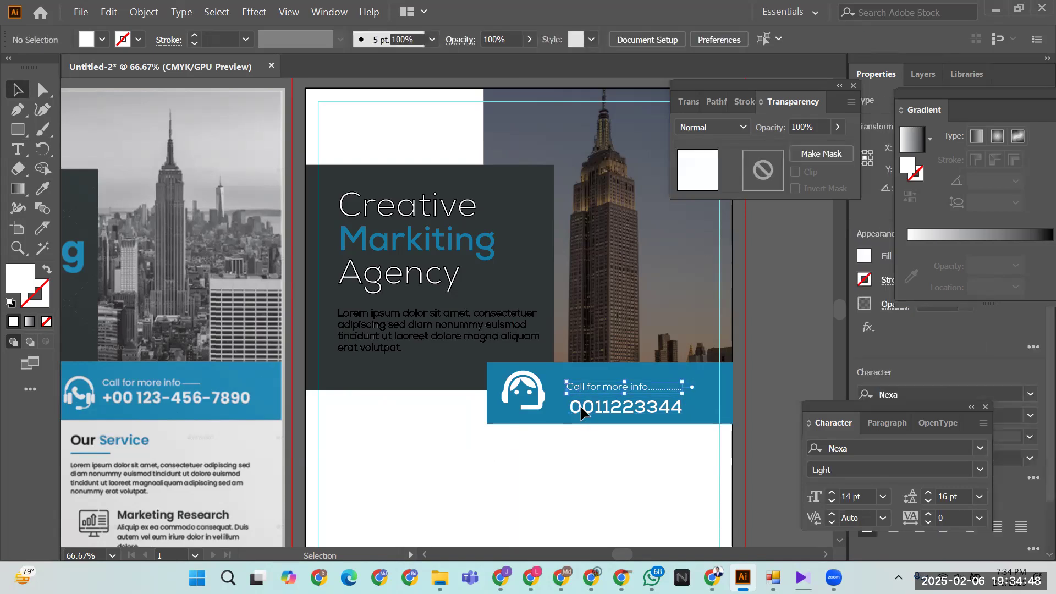
click(584, 388)
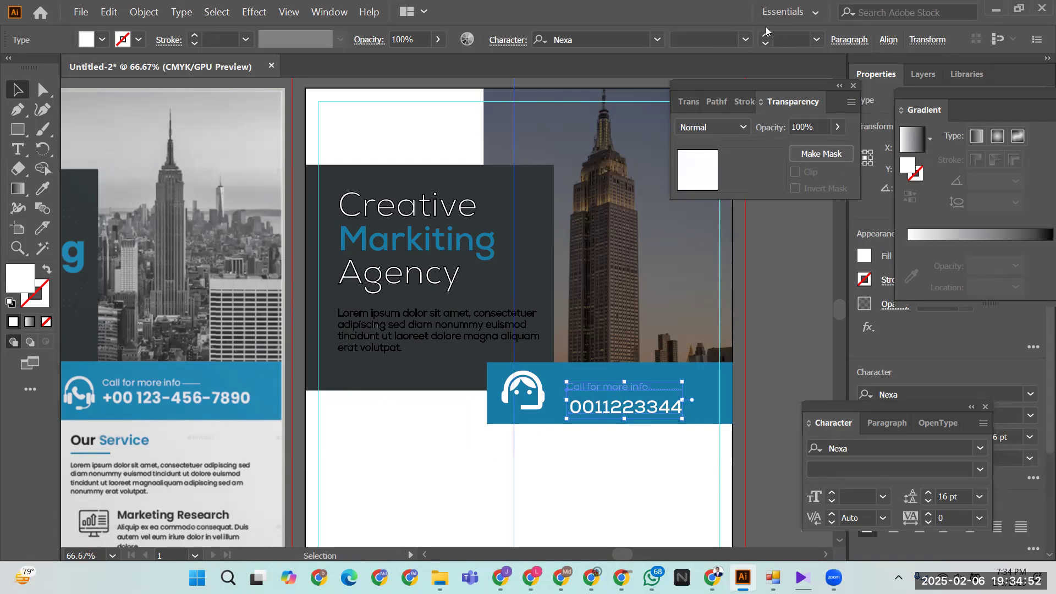
- Left-align the phone number under the call-info line and nudge it up slightly
click(887, 39)
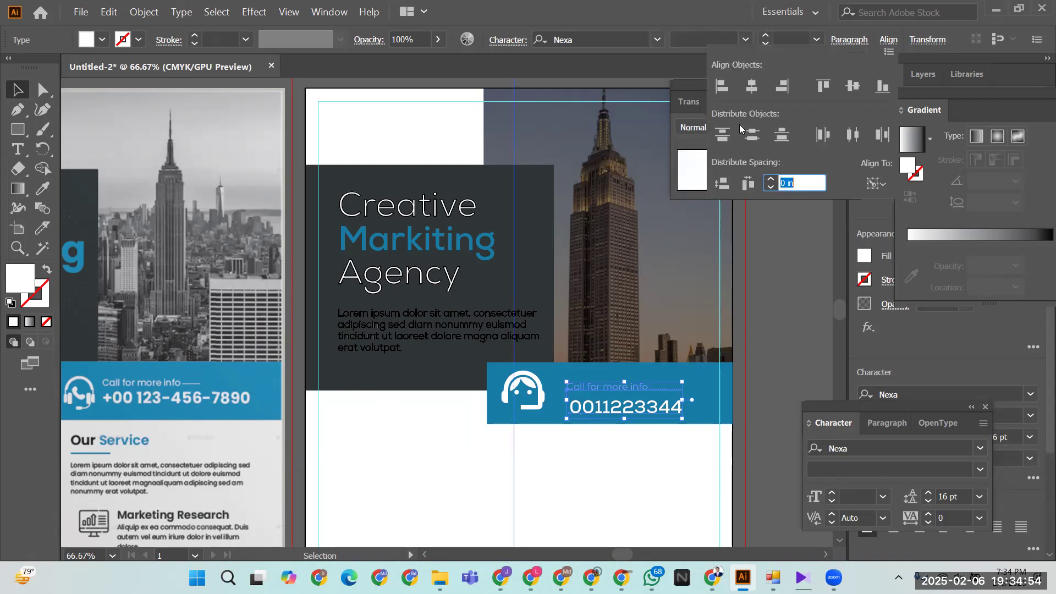
click(723, 88)
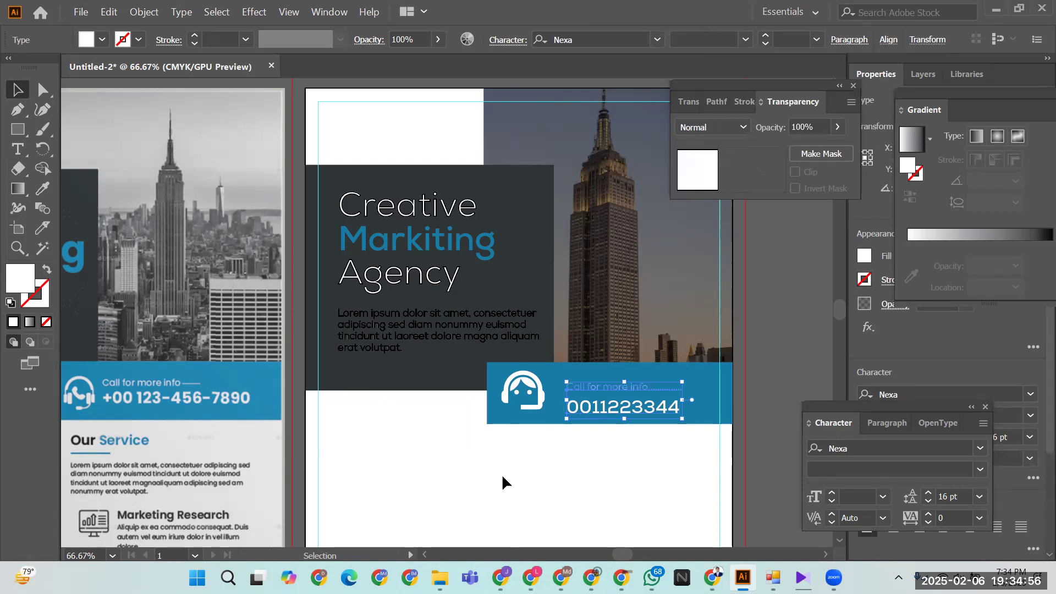
click(535, 490)
click(575, 411)
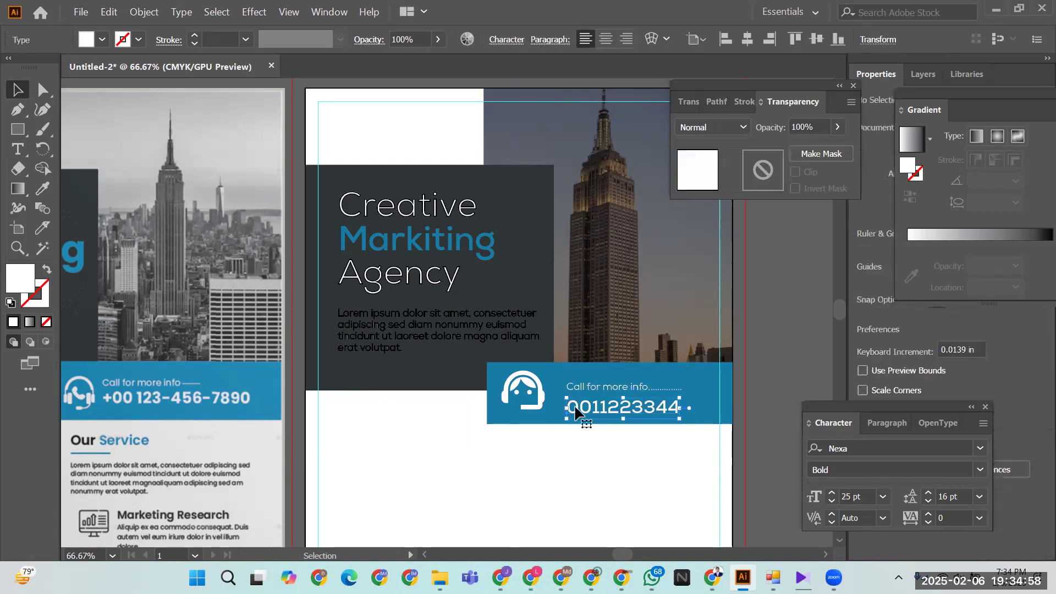
drag(574, 412, 575, 408)
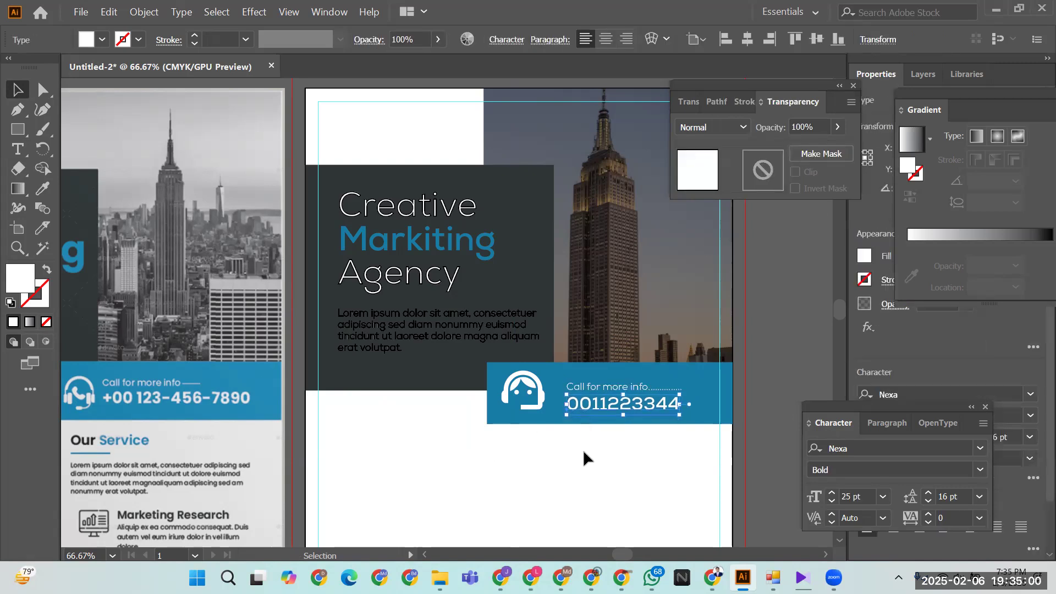
click(604, 421)
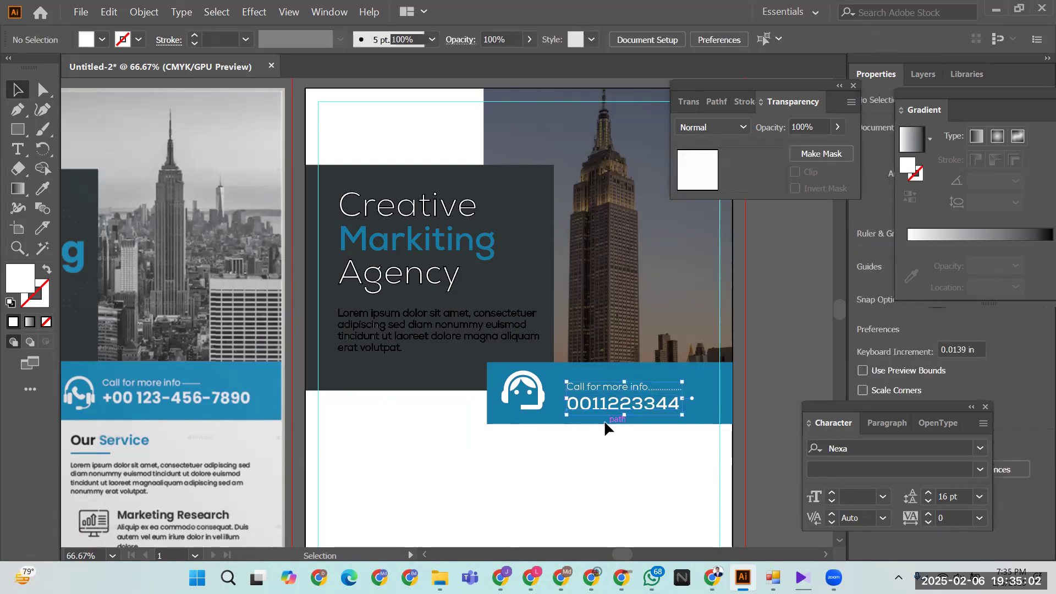
- Vertically centre the call-info text on the headset icon, then nudge it down and left
click(604, 420)
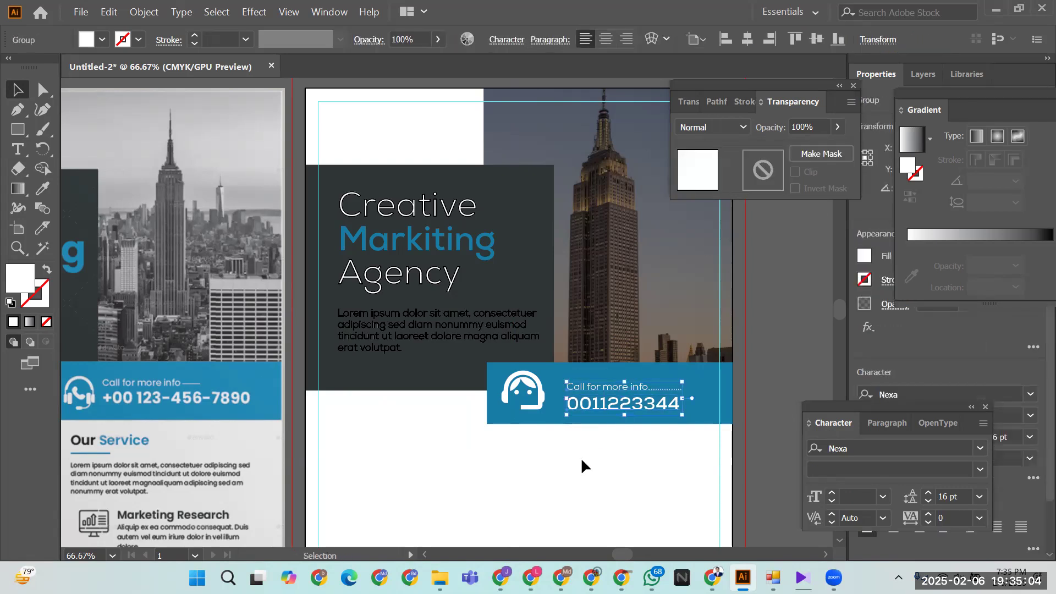
click(523, 403)
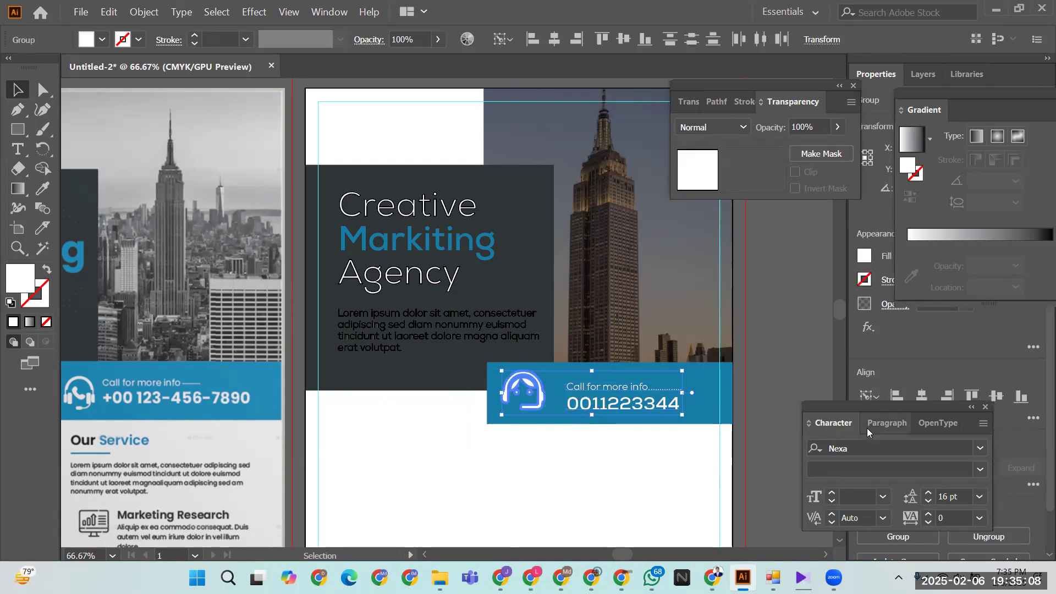
click(623, 38)
click(515, 490)
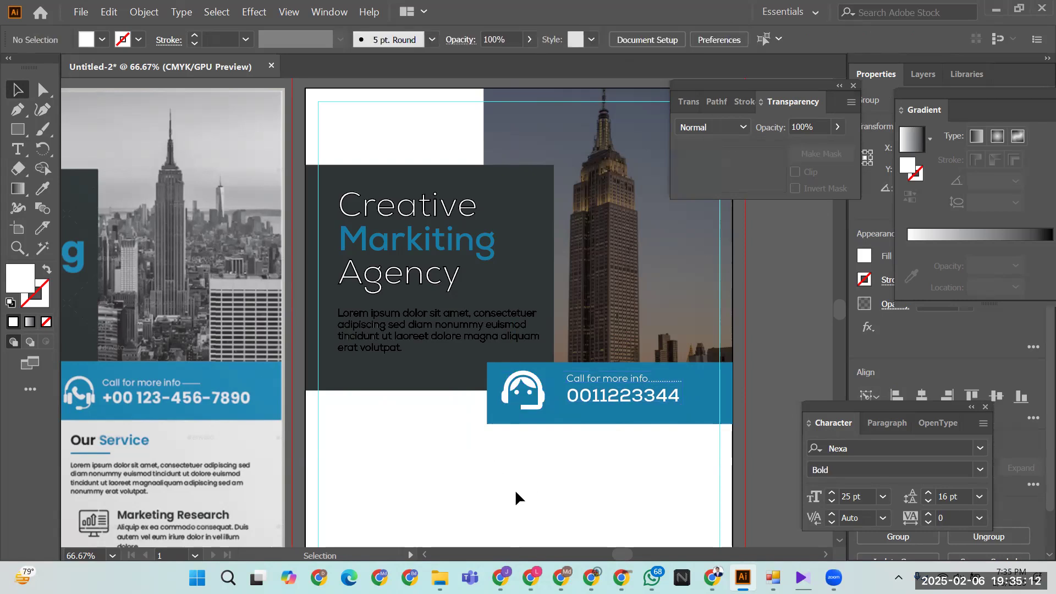
click(586, 394)
key(Down)
key(Down)
key(Down)
key(Down)
key(Down)
key(Down)
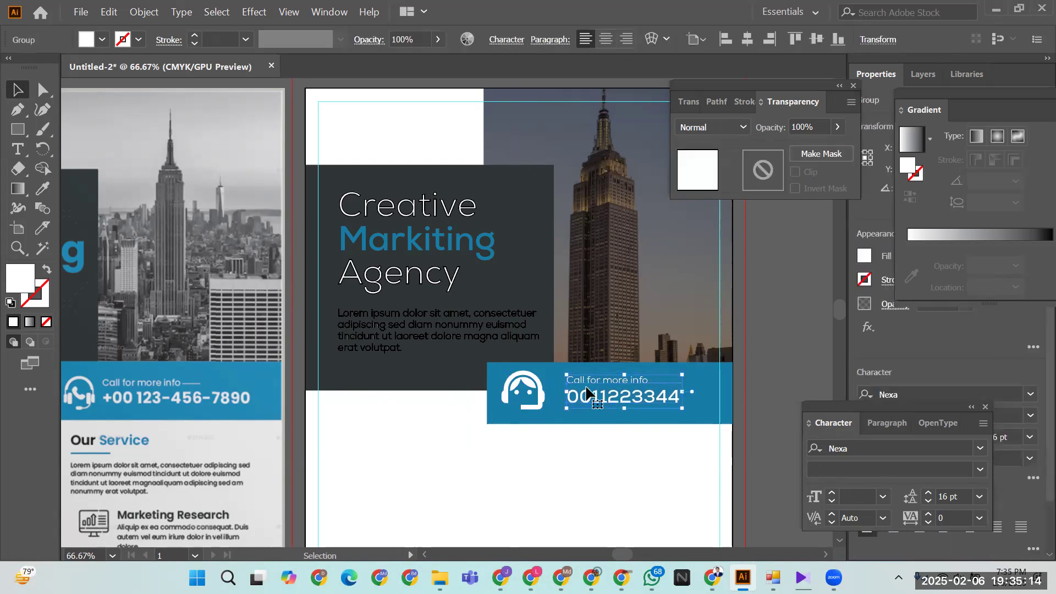
key(Left)
key(Left)
key(Left)
key(Left)
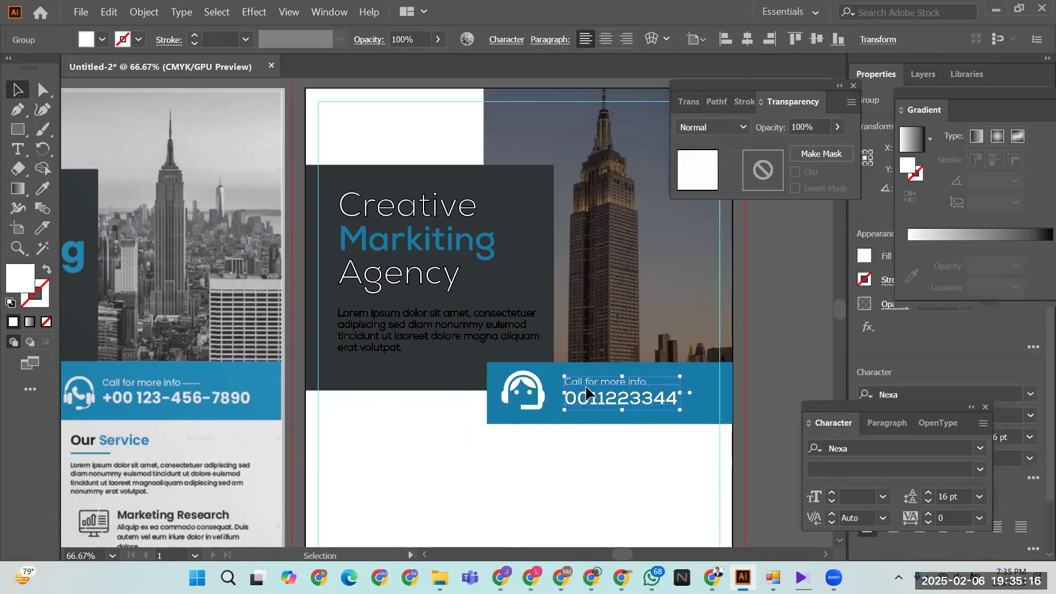
click(570, 474)
drag(544, 474, 509, 414)
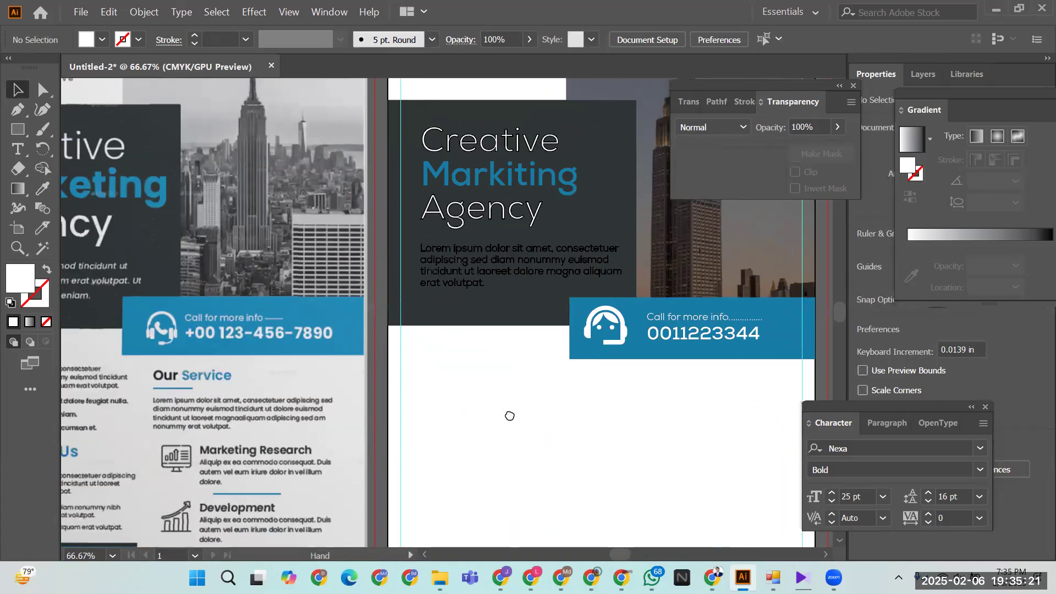
- Set the Lorem ipsum body paragraph's stroke to None, leaving clean white text
click(483, 278)
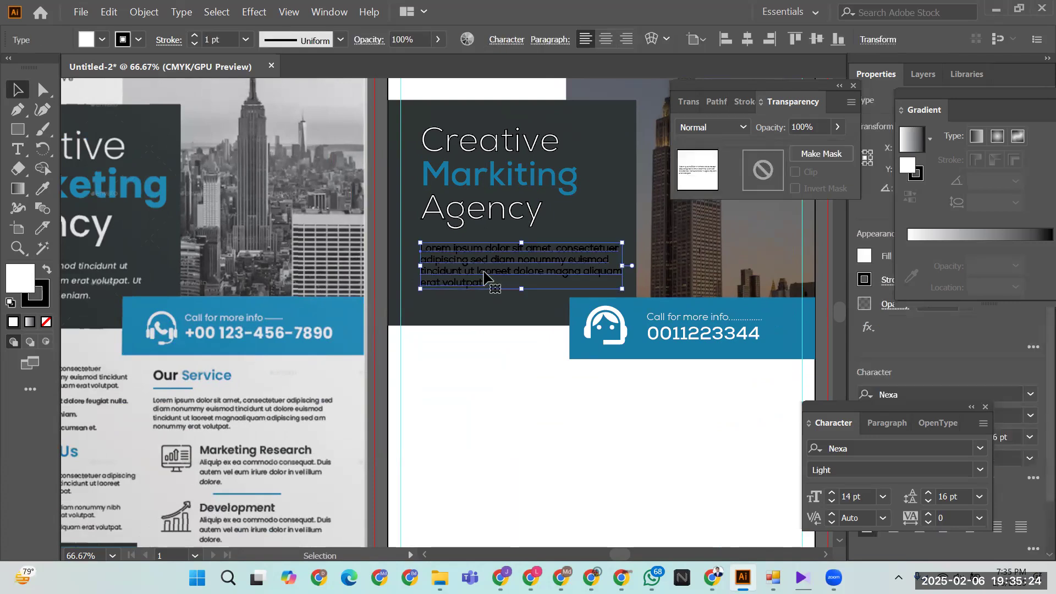
click(138, 40)
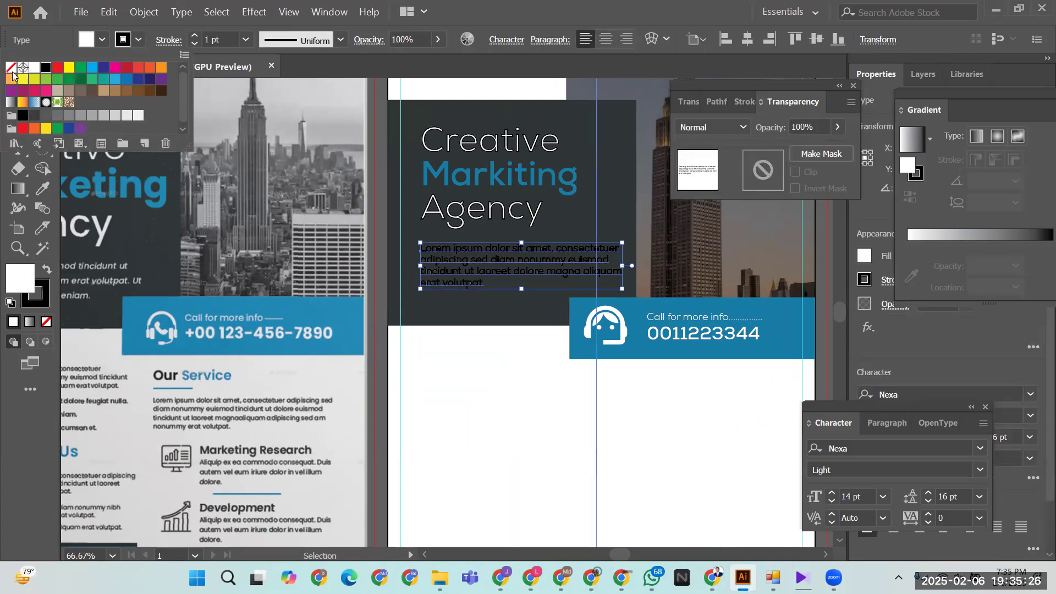
click(11, 67)
click(491, 383)
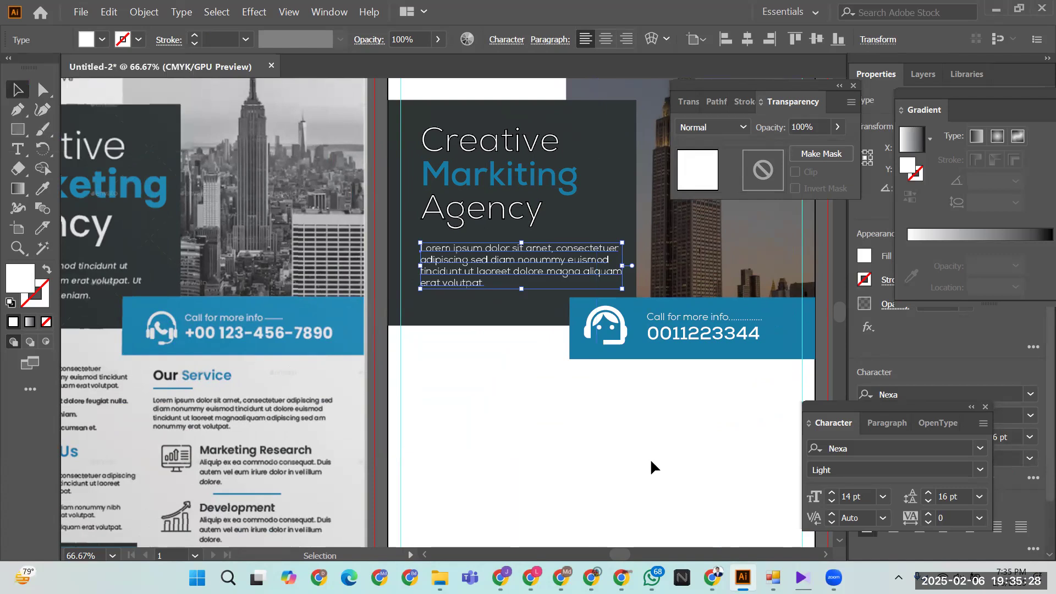
click(693, 432)
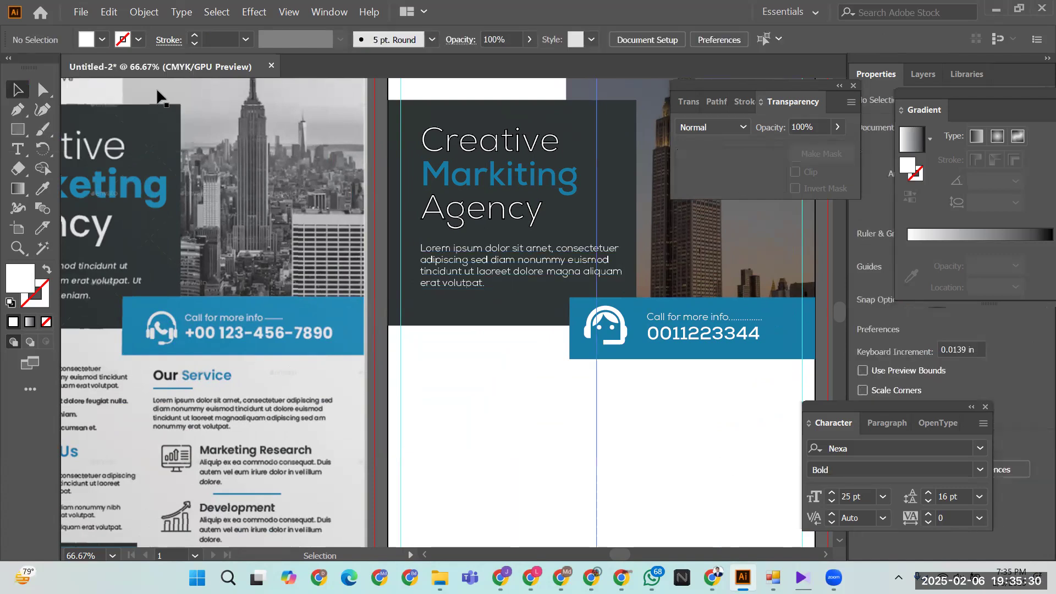
scroll(590, 395, up, 3)
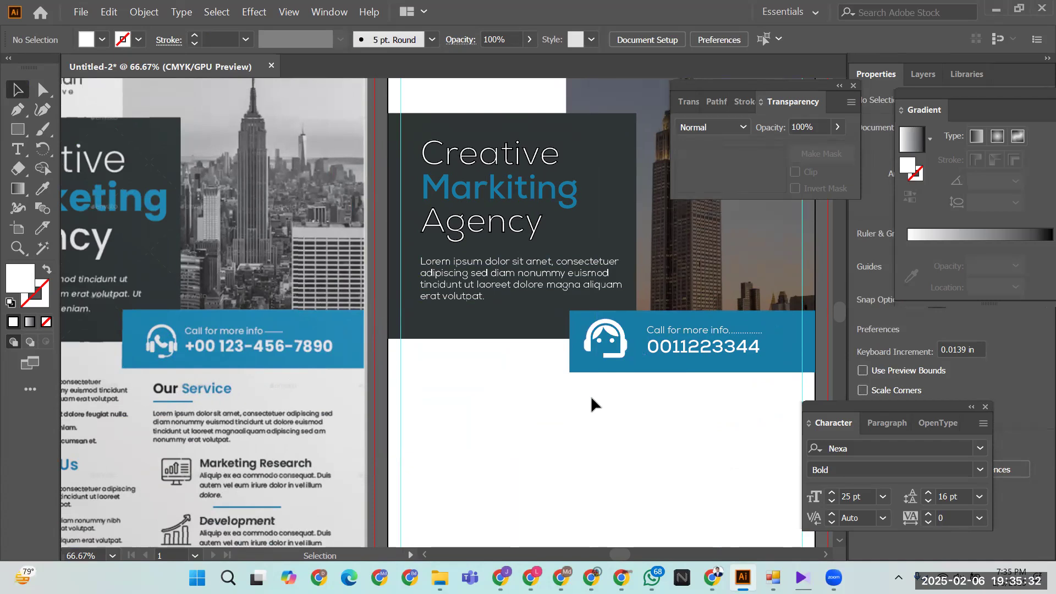
scroll(590, 395, up, 2)
scroll(592, 396, down, 6)
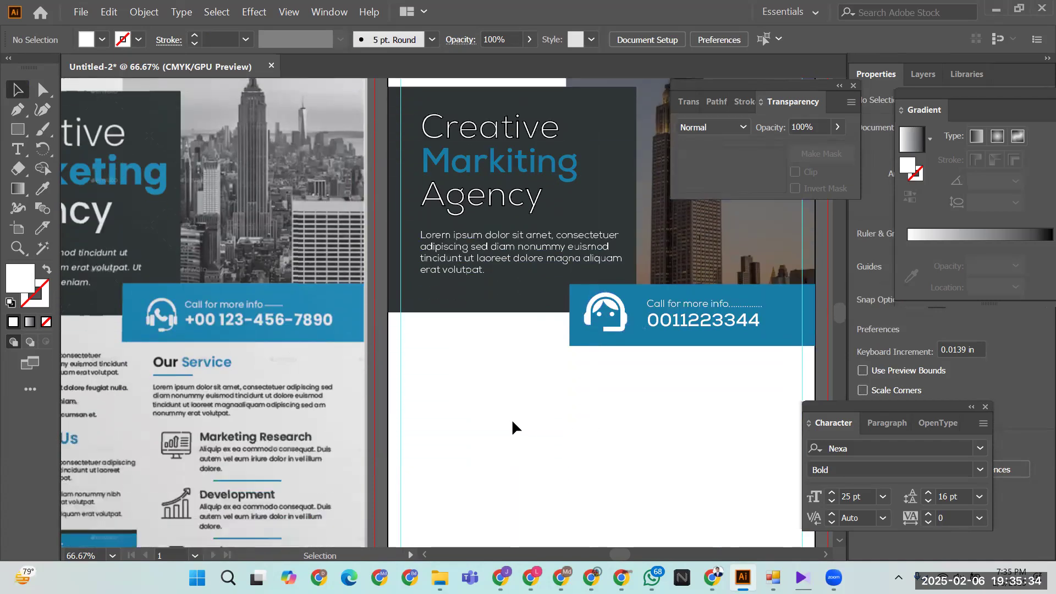
key(ctrl+minus)
key(ctrl+minus)
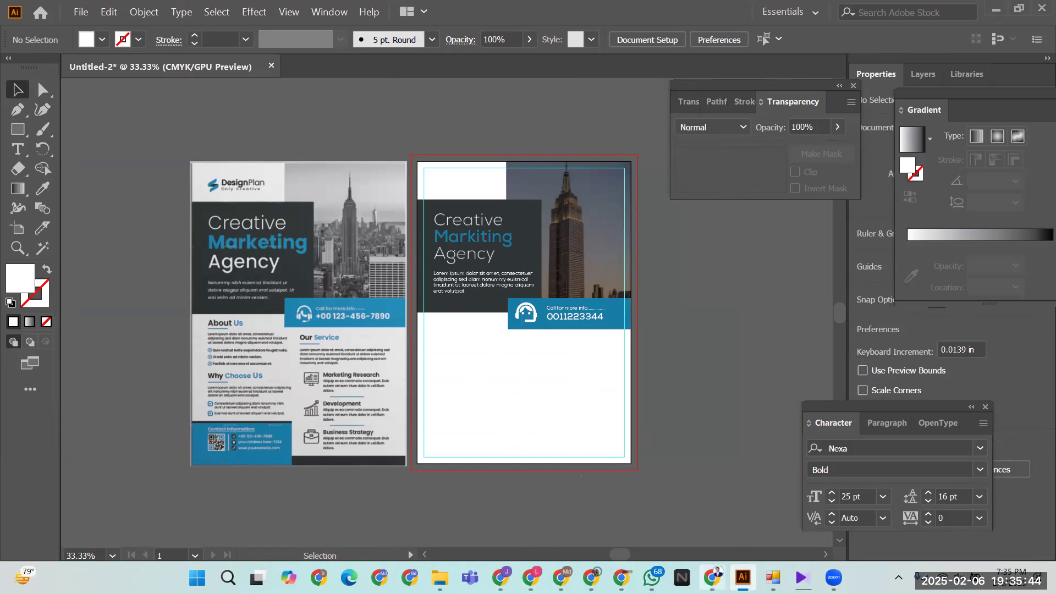
- Bring the Chrome window with the Google Fonts Support Agent icon page to the front
click(713, 578)
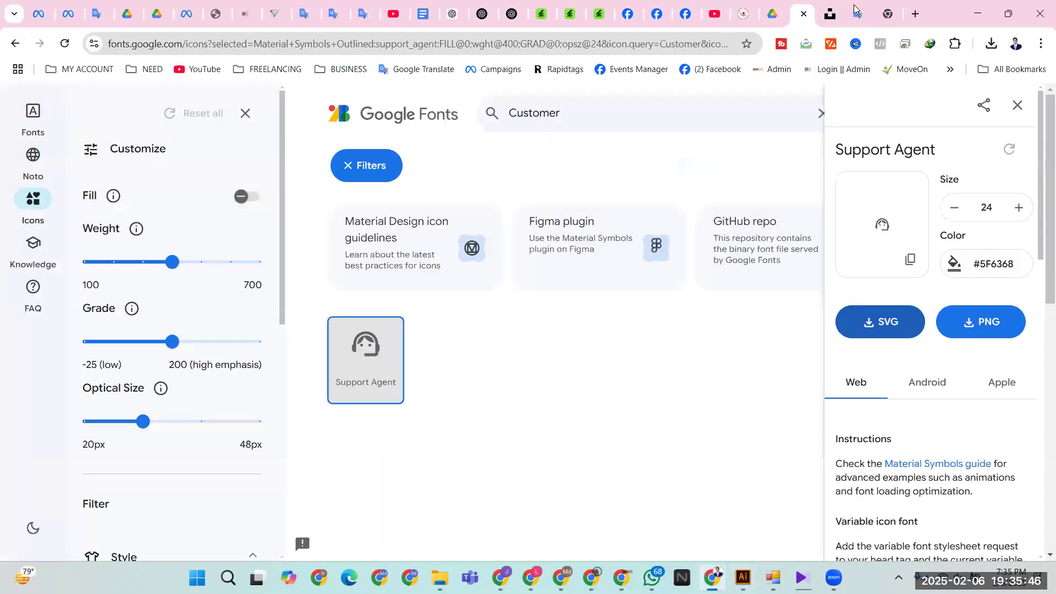
- Select the 'About Us' heading text on the Google Translate tab, then minimize Chrome
click(861, 12)
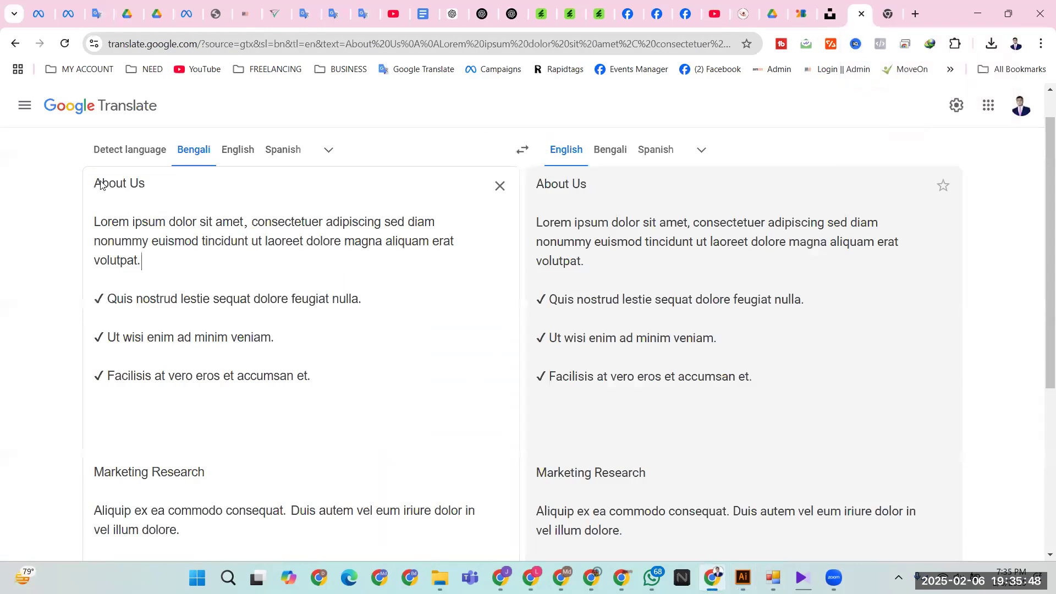
drag(95, 182, 160, 188)
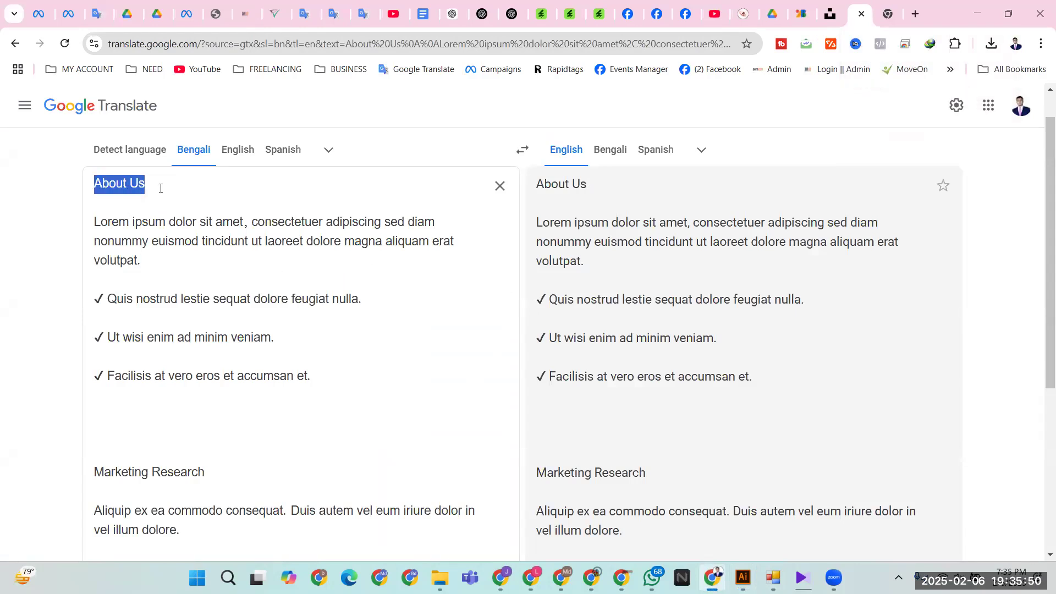
click(964, 3)
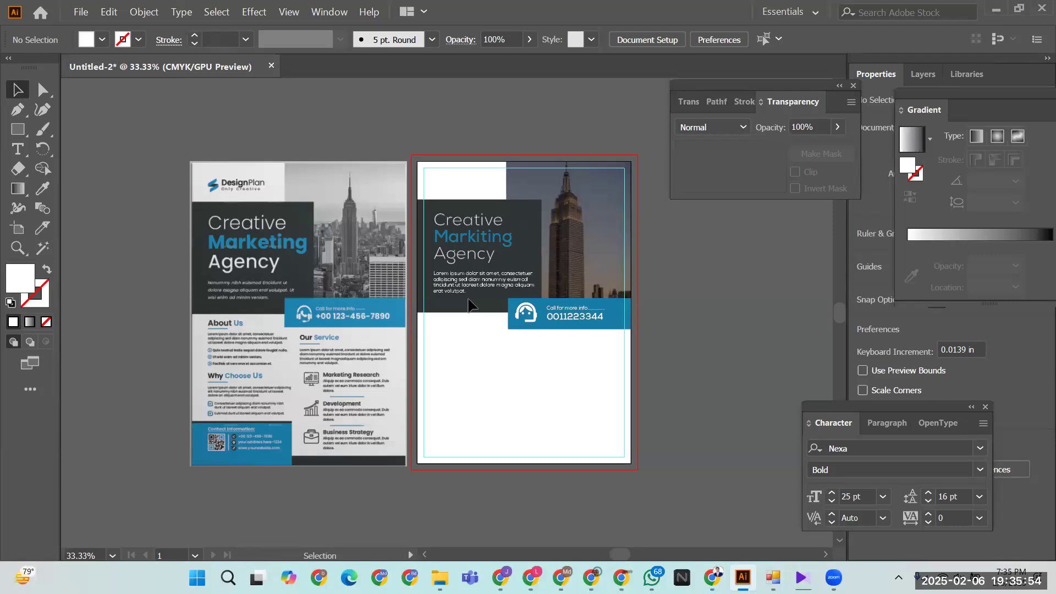
- Duplicate the headline below the photo and retype the copy as 'About Us'
drag(468, 238, 474, 376)
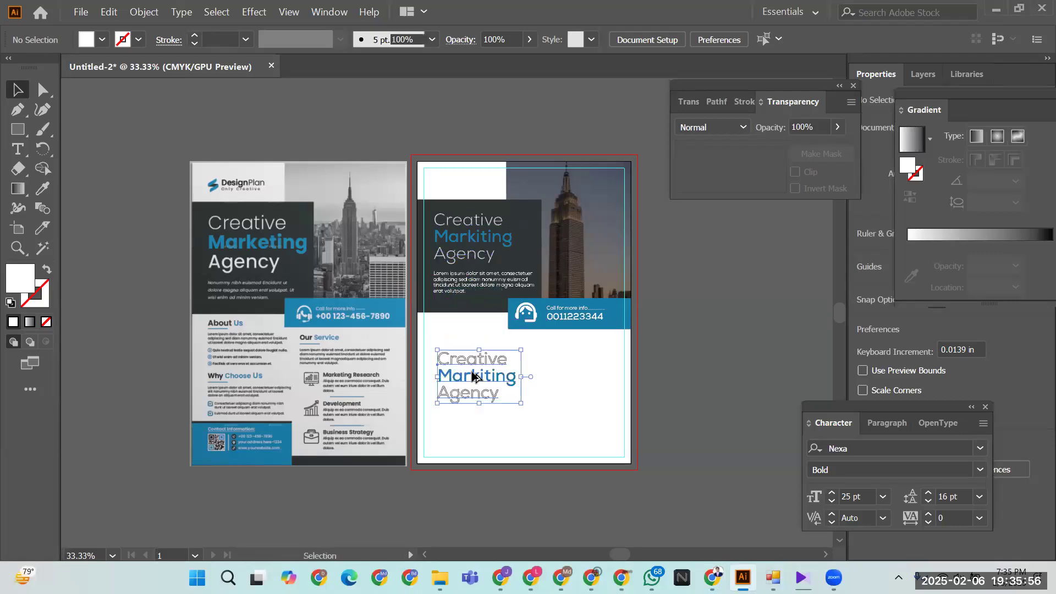
double_click(471, 376)
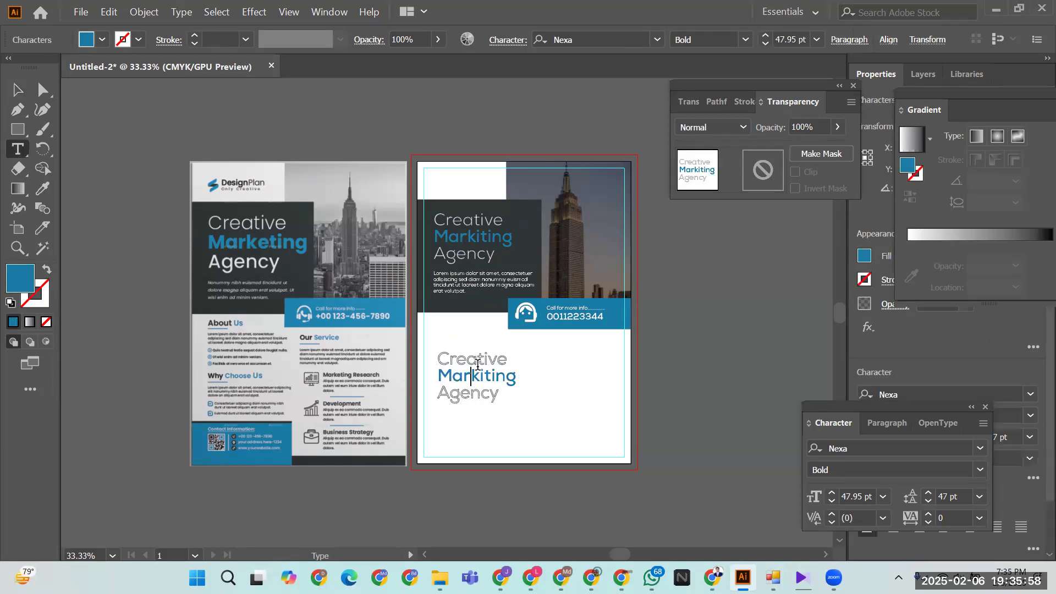
key(ctrl+a)
text(About Us)
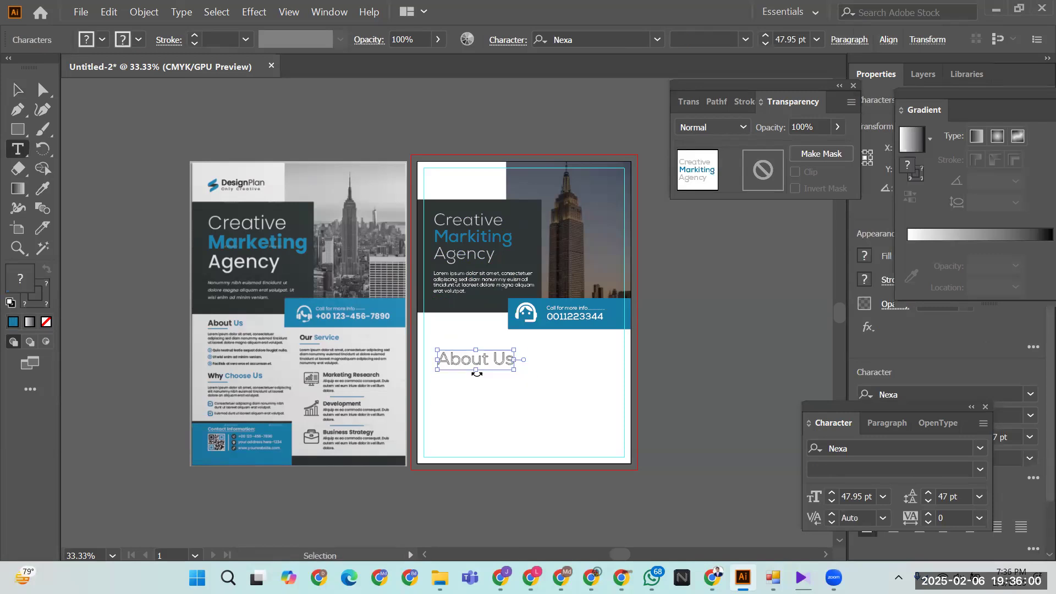
key(Escape)
key(Escape)
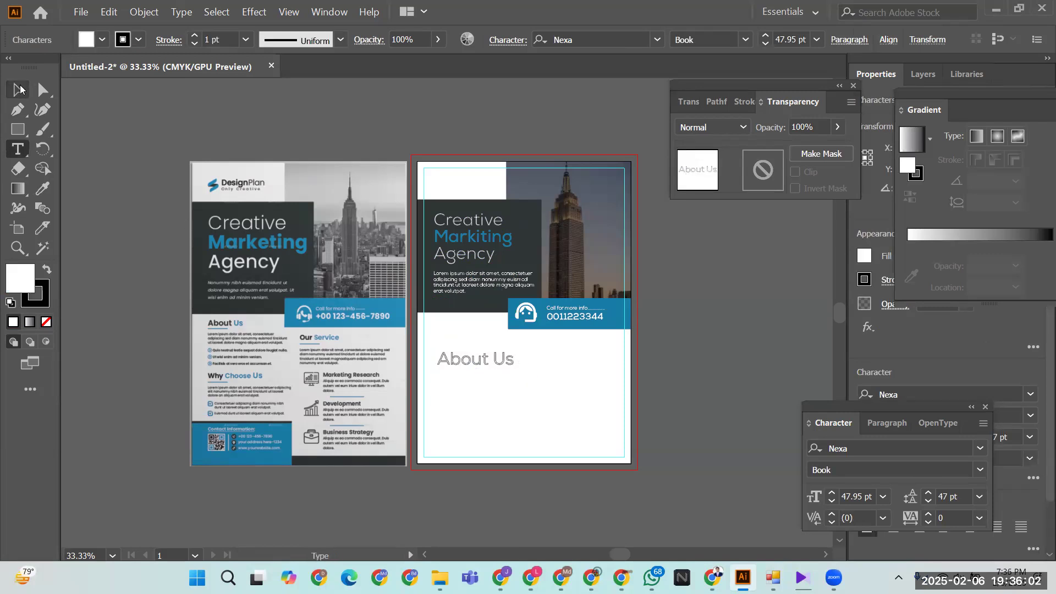
- Set the stroke to None on both the main headline and the About Us text
click(473, 257)
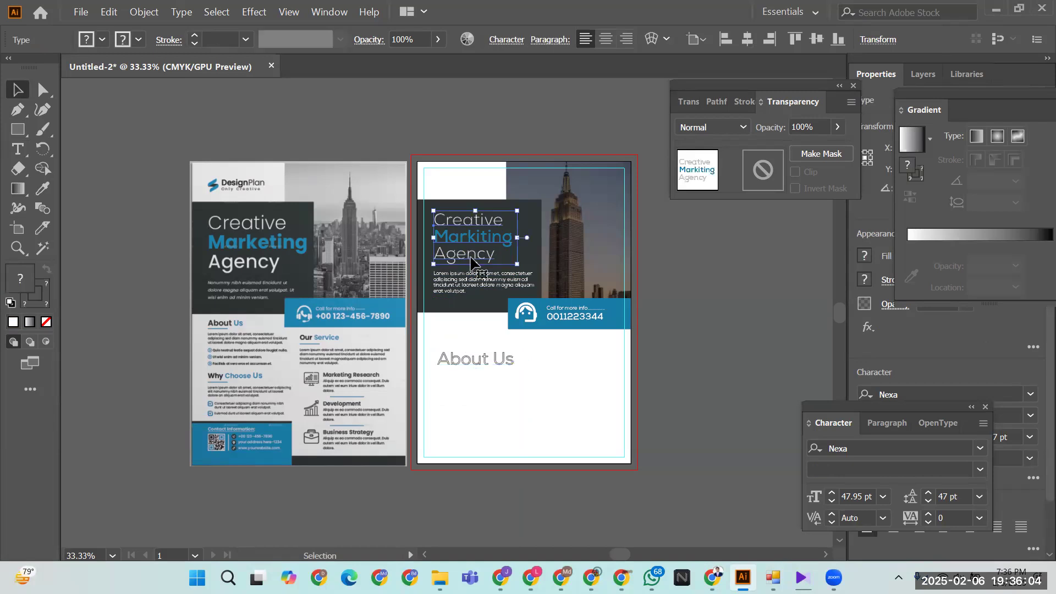
click(138, 40)
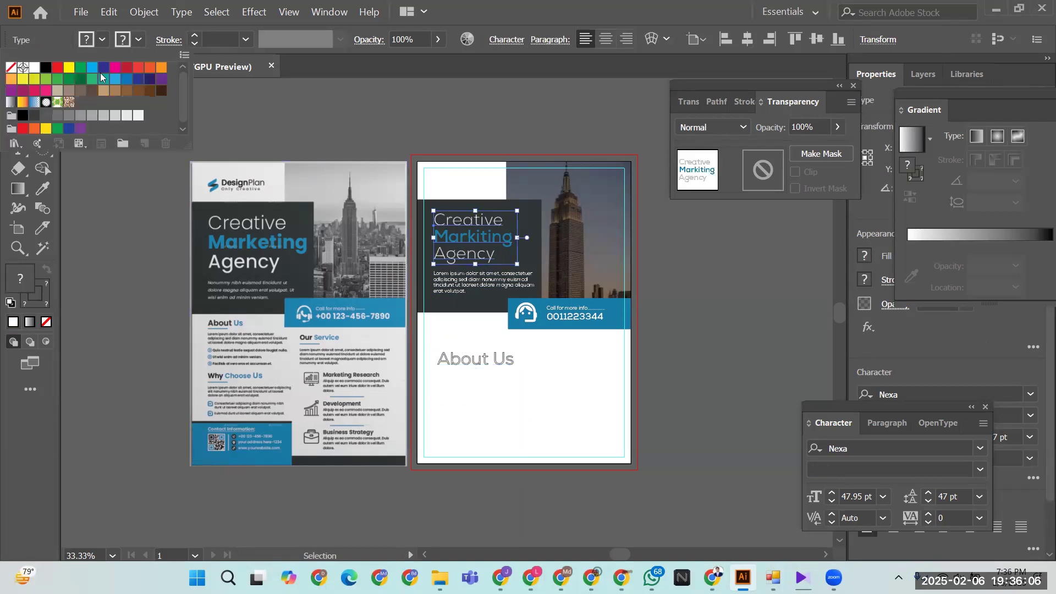
click(9, 72)
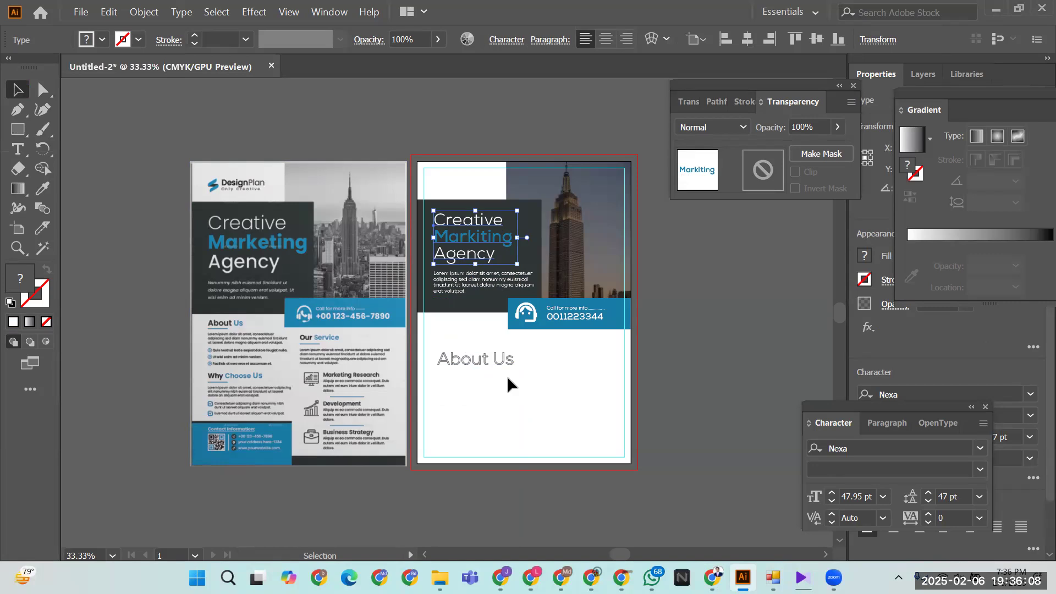
click(481, 363)
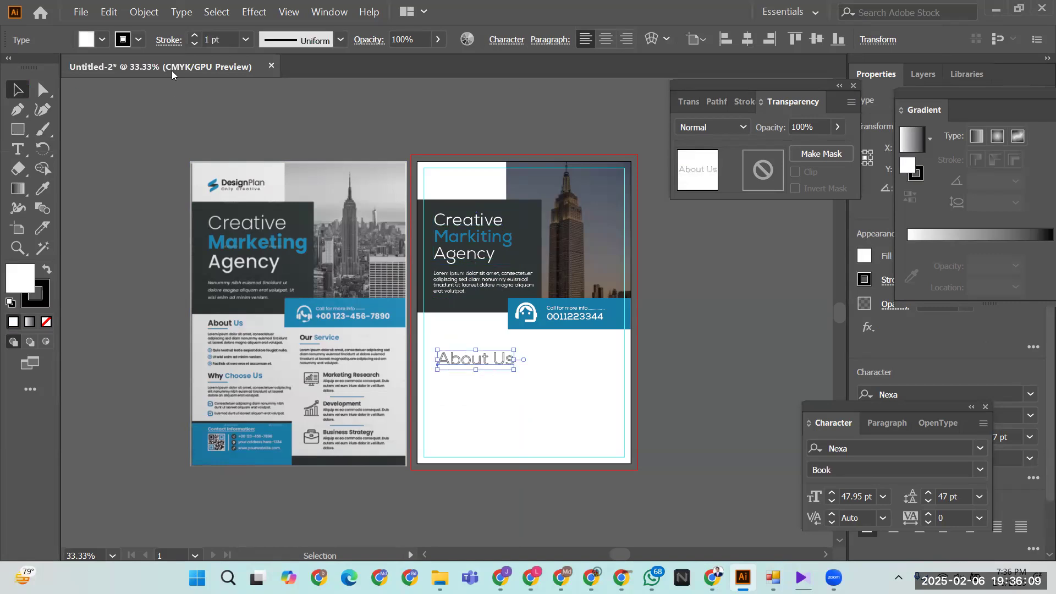
click(137, 43)
click(10, 67)
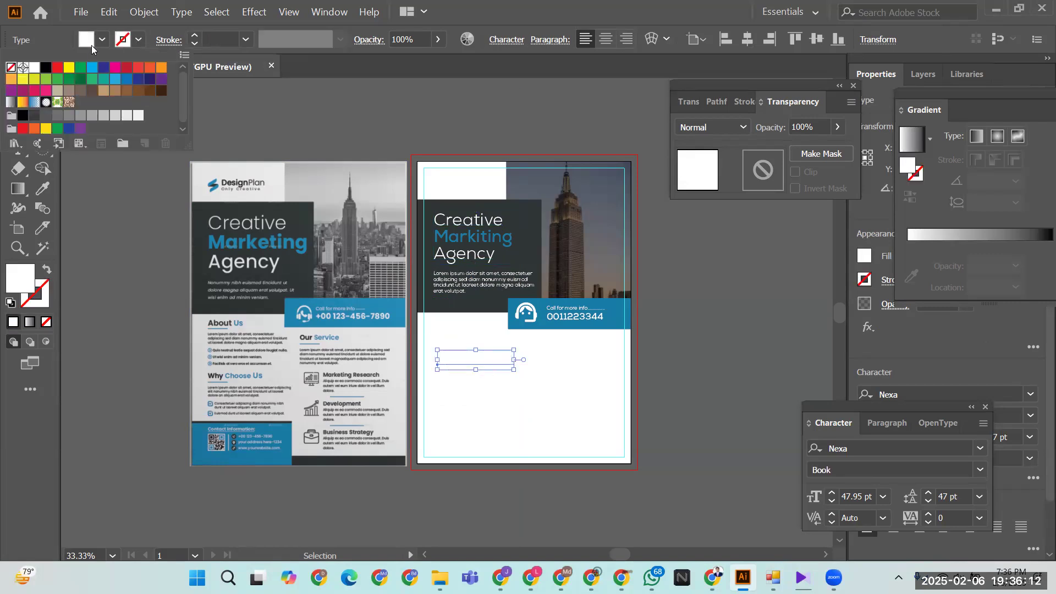
click(104, 43)
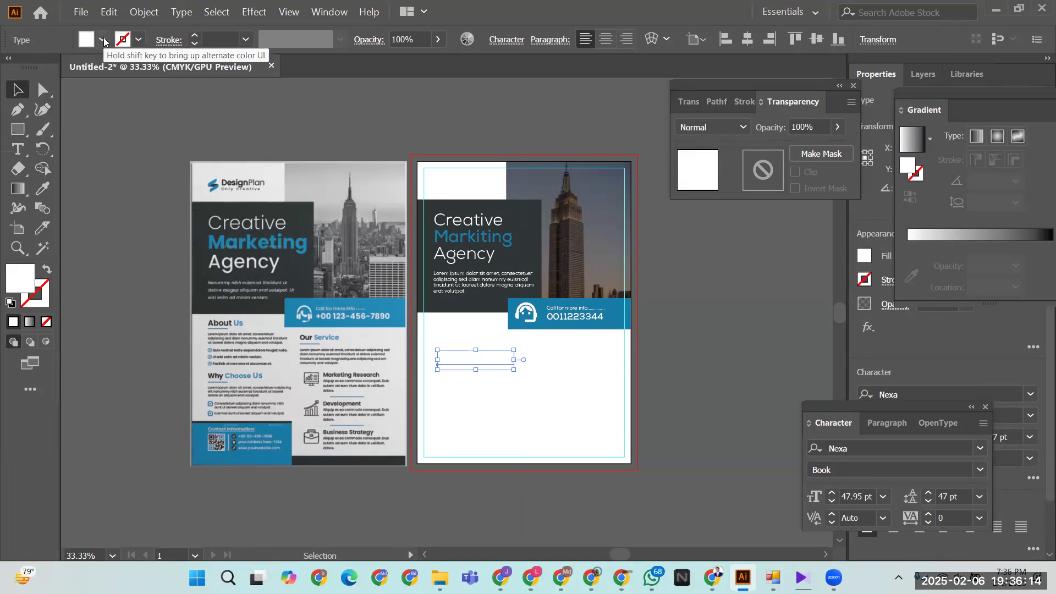
- Give the About Us text a dark blue fill and a Bold weight
click(102, 40)
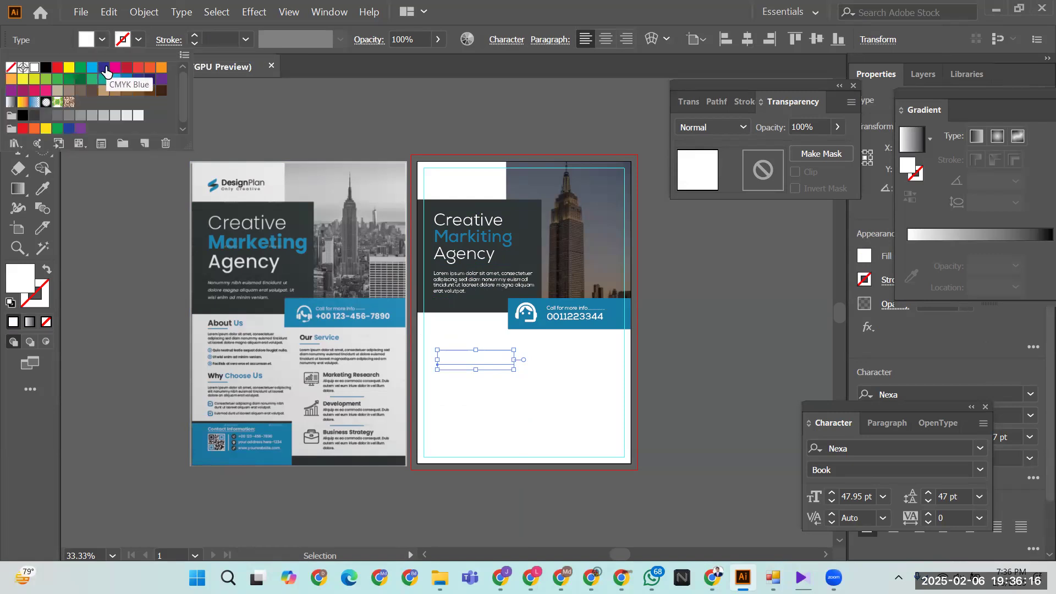
click(103, 67)
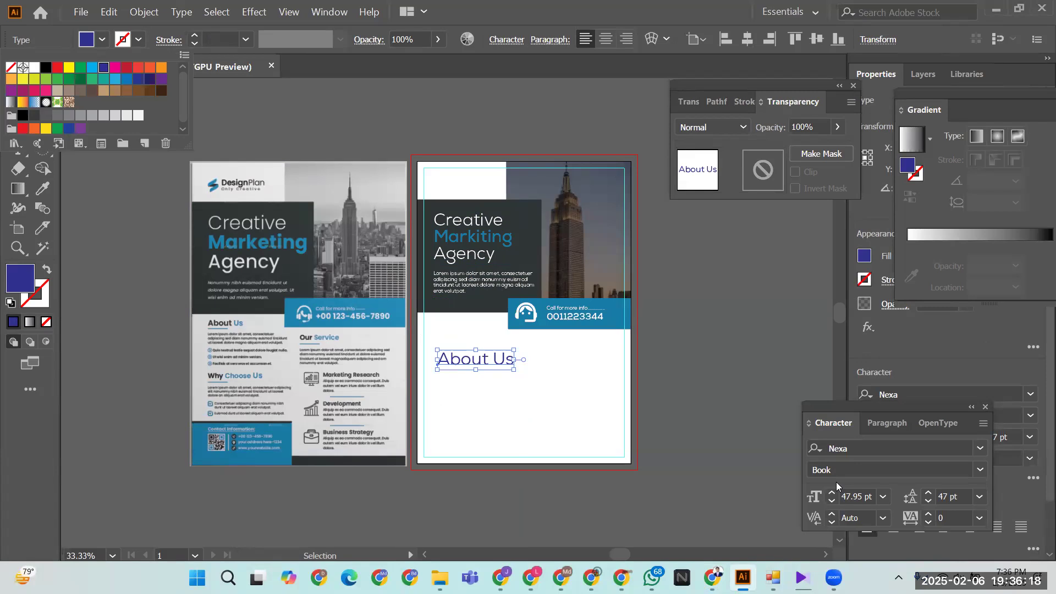
click(981, 469)
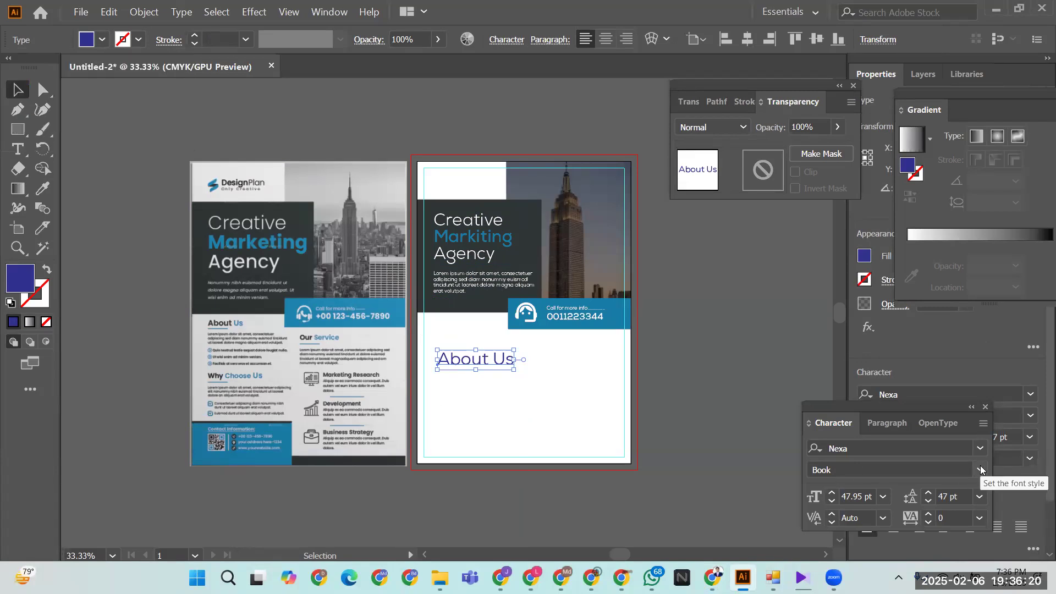
click(980, 471)
click(836, 363)
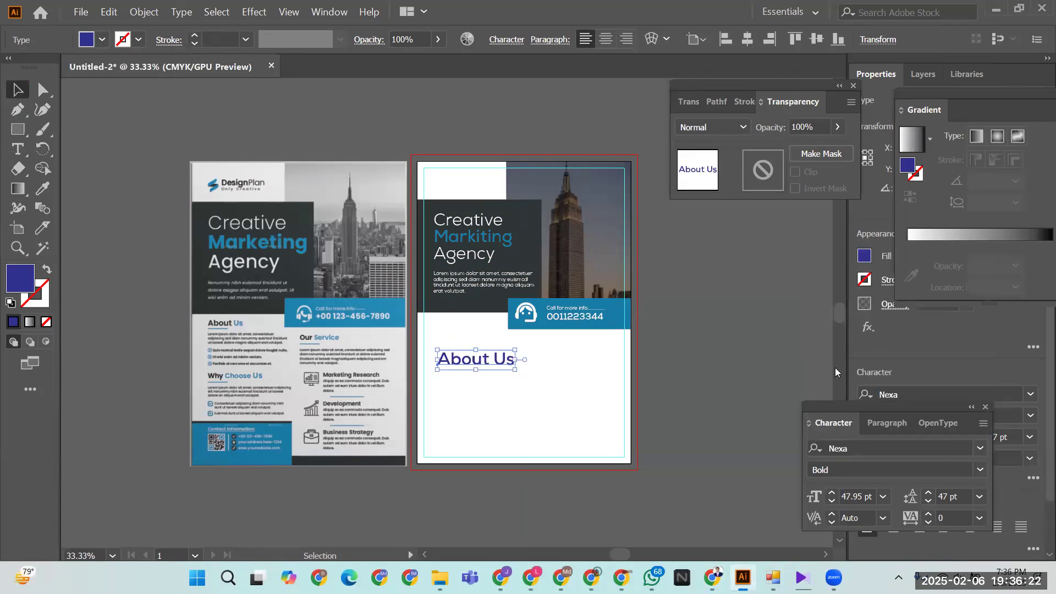
click(483, 405)
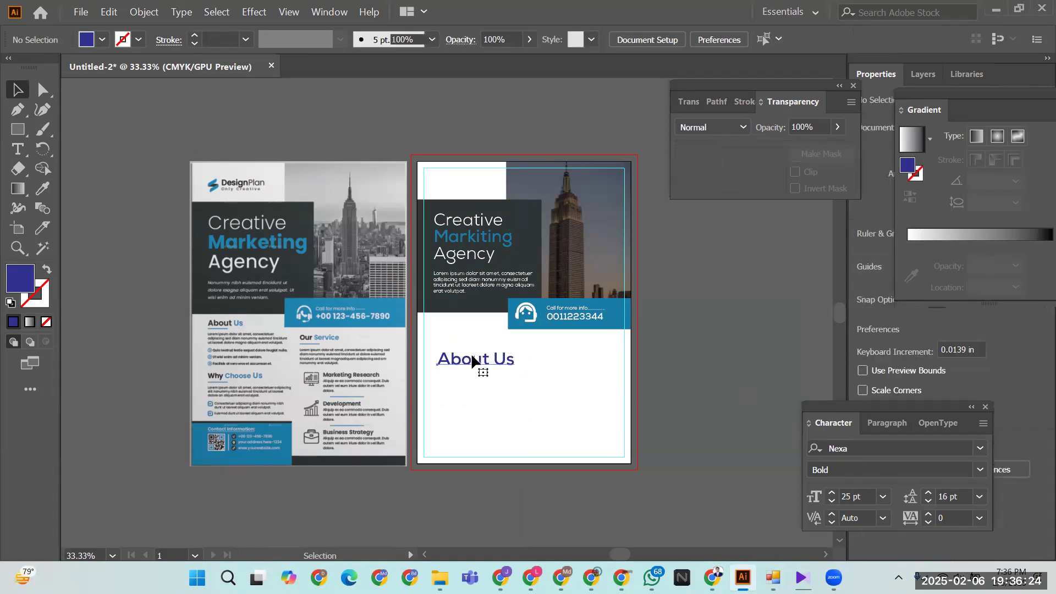
- Shrink the About Us heading and set its font size to 31 pt
drag(515, 369, 449, 321)
click(832, 500)
click(832, 500)
click(832, 501)
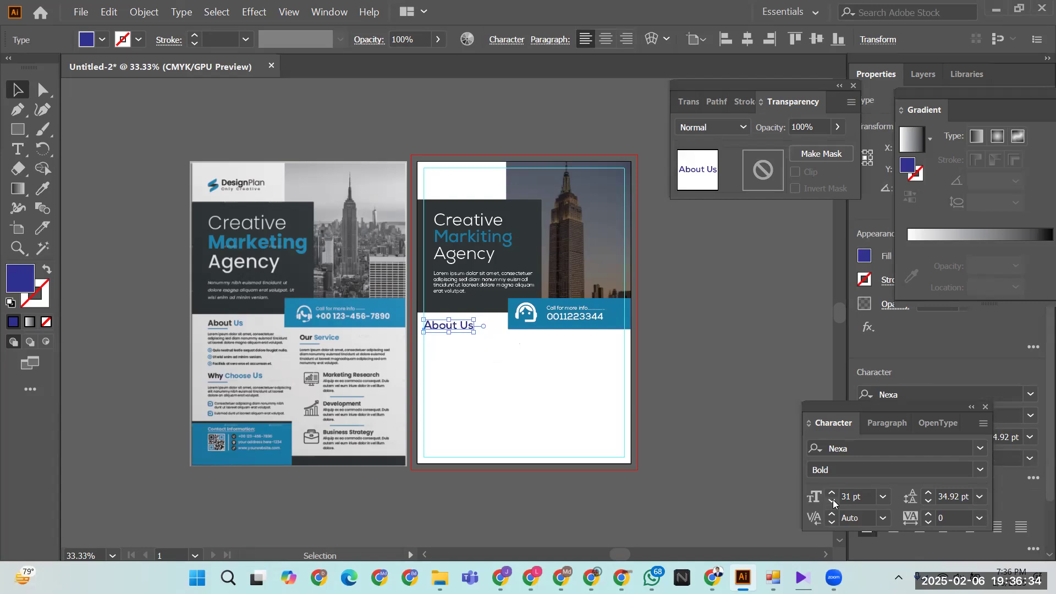
click(571, 500)
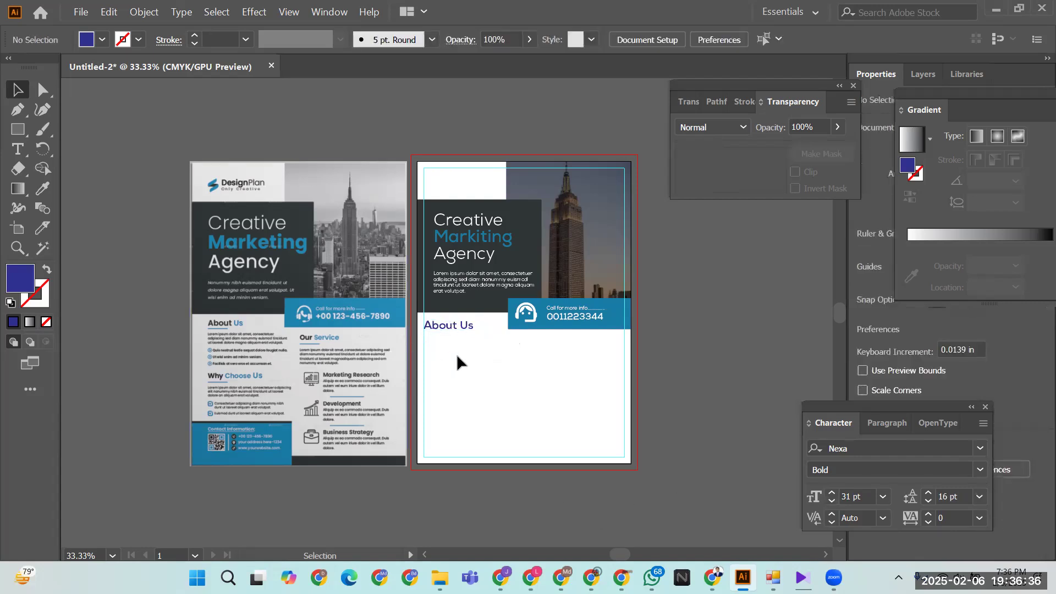
- Colour the word 'About' dark grey, sampled from the reference flyer with the eyedropper
click(447, 323)
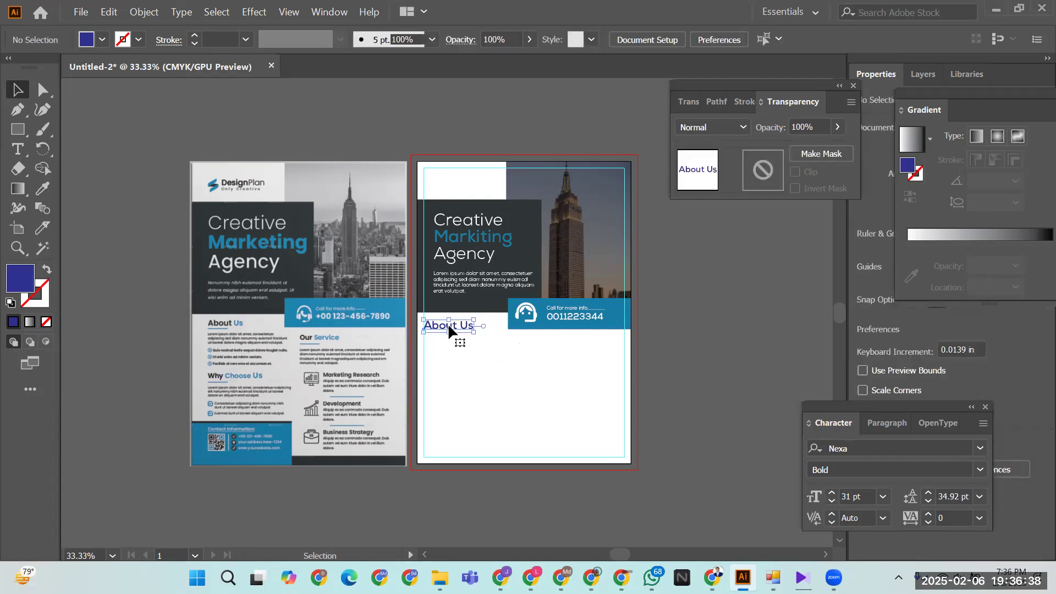
double_click(452, 325)
drag(456, 326, 424, 325)
click(37, 190)
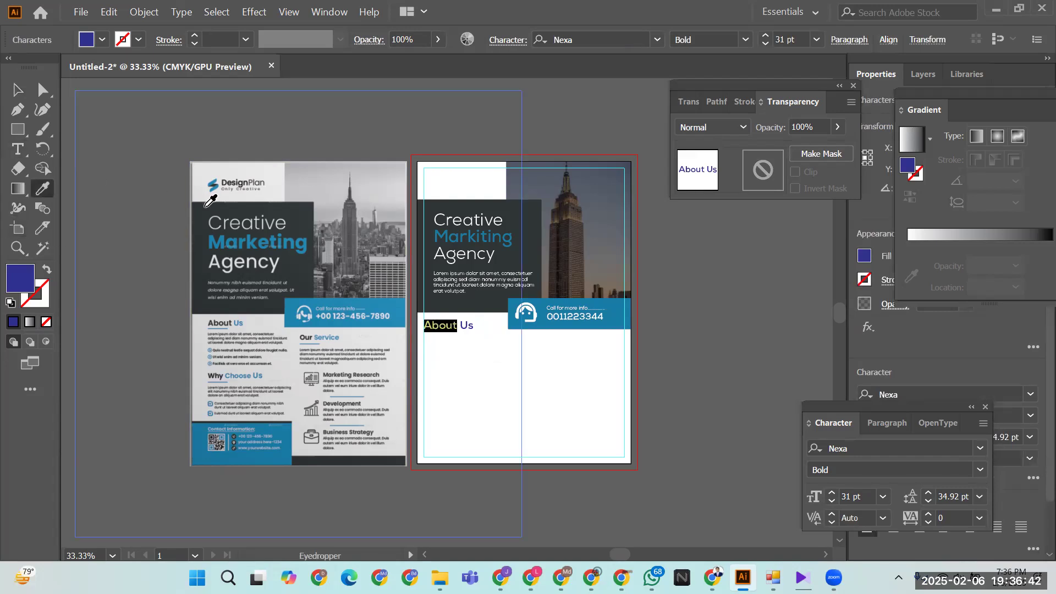
click(17, 89)
click(500, 374)
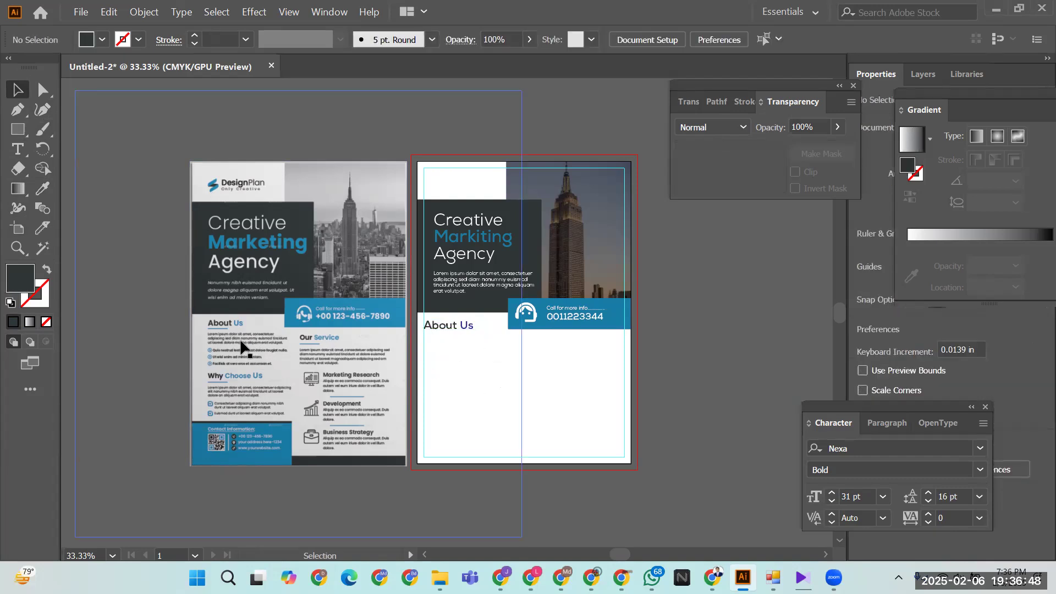
- Copy the About Us paragraph and bullet lines from Google Translate
click(712, 576)
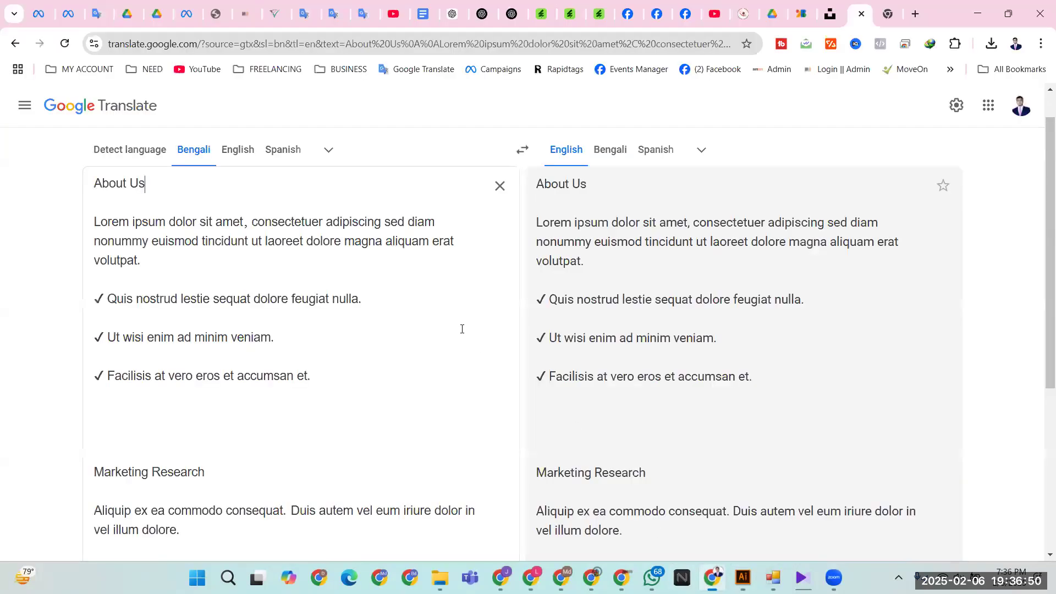
drag(96, 220, 350, 384)
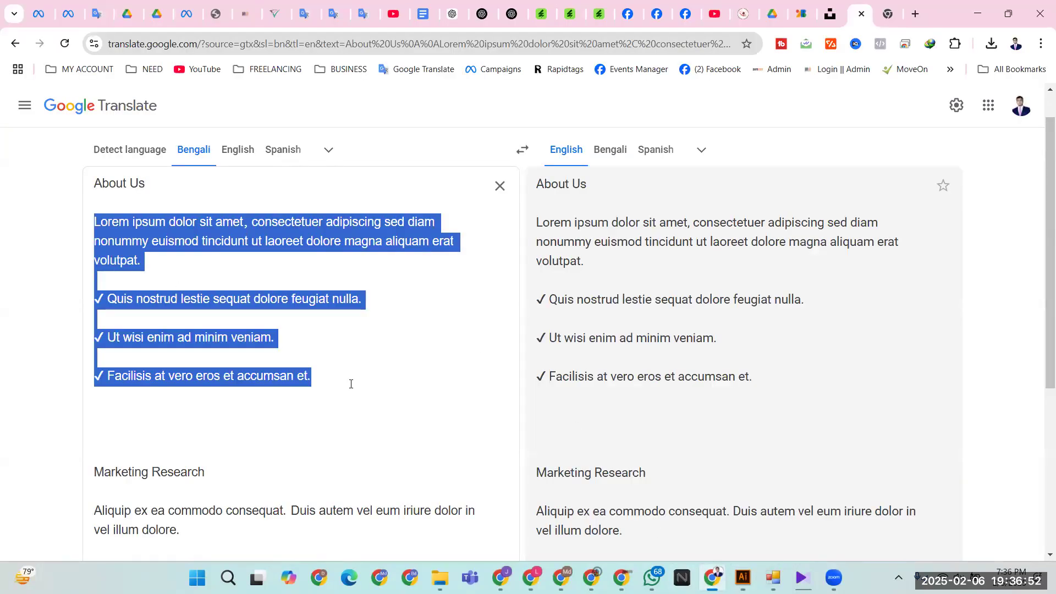
click(977, 2)
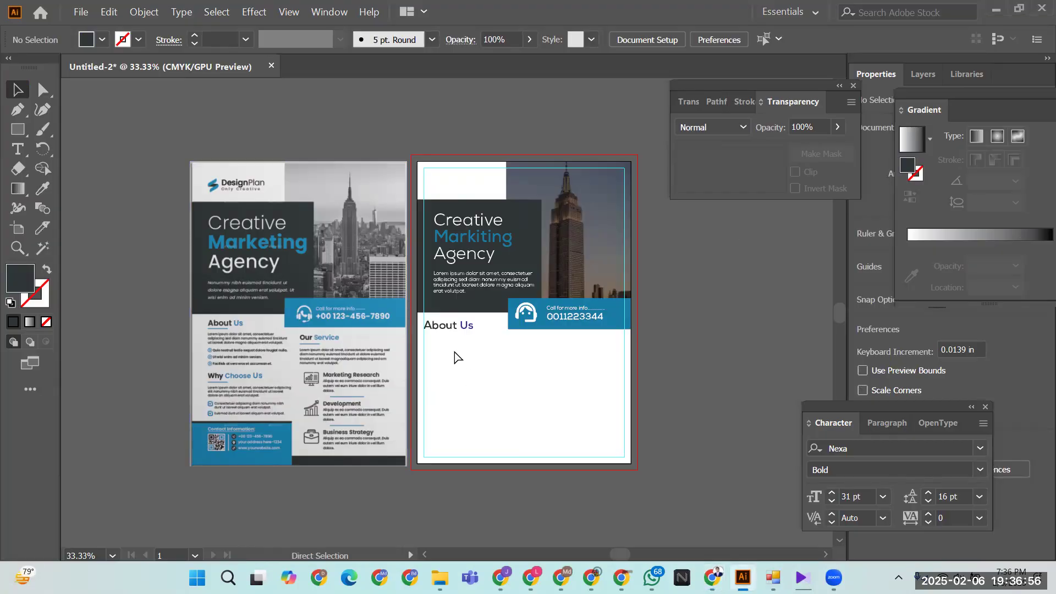
- Paste the body text under the About Us heading and compare it with the sample flyer
key(ctrl+v)
drag(368, 329, 458, 355)
click(500, 385)
key(ctrl+equal)
key(ctrl+equal)
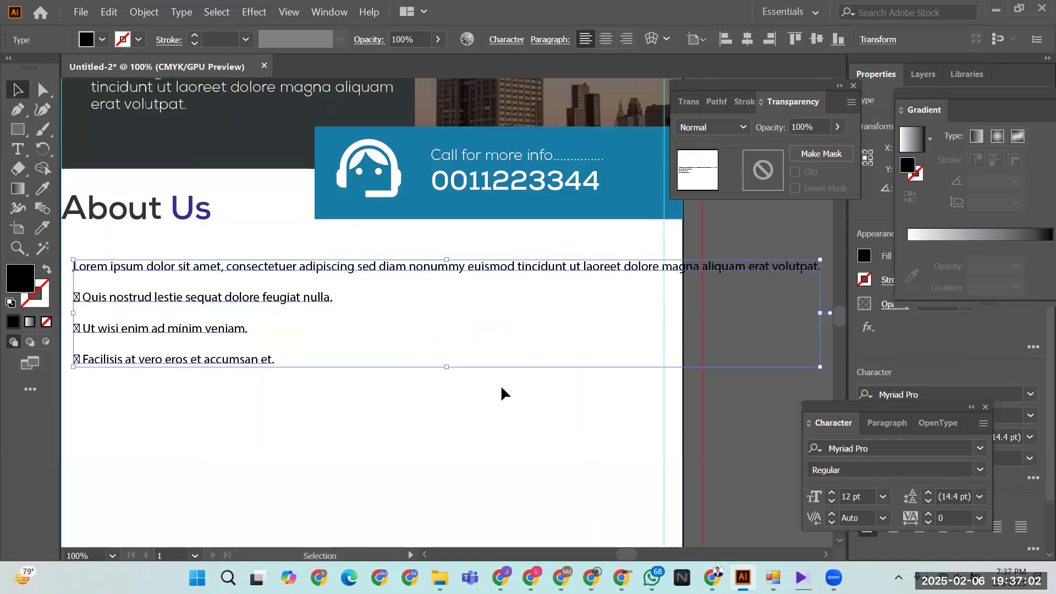
drag(432, 309, 667, 371)
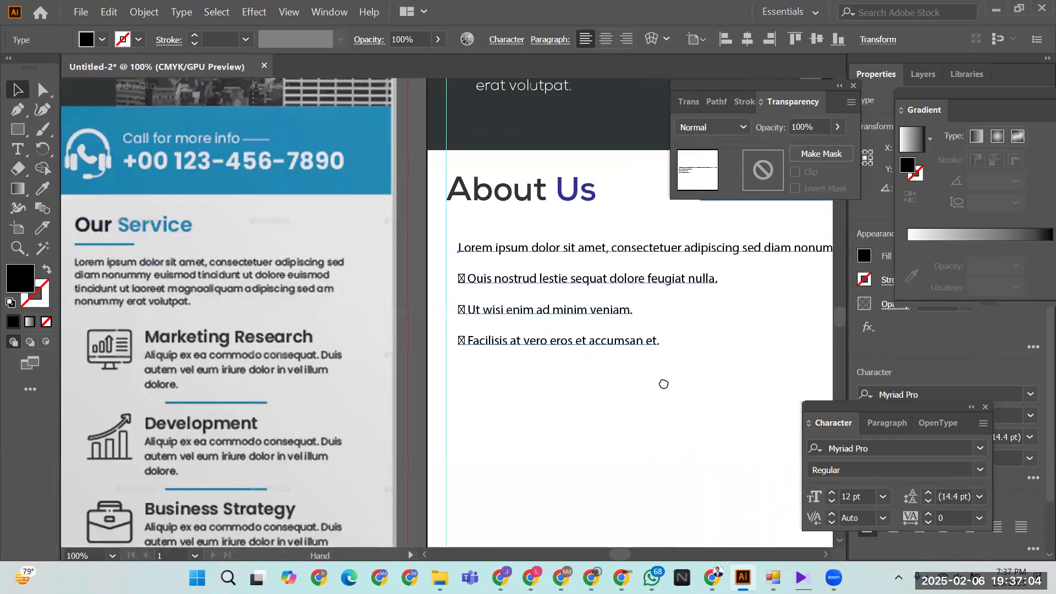
drag(263, 390, 523, 382)
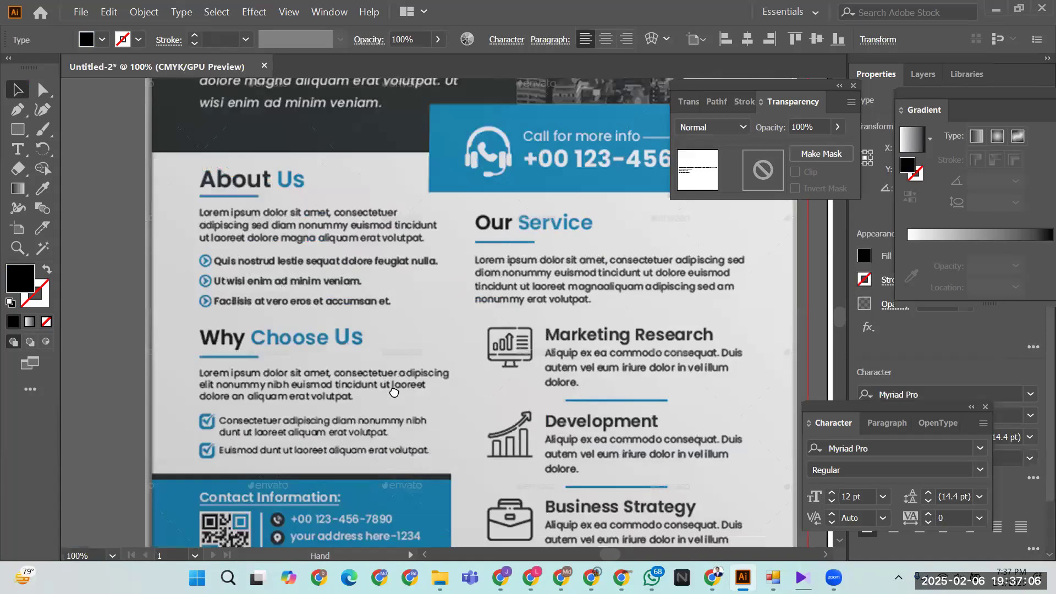
drag(394, 392, 260, 402)
drag(831, 401, 428, 417)
scroll(411, 414, left, 1)
scroll(434, 396, right, 2)
- Select the pasted body text and browse the font family list to Nexa
click(454, 378)
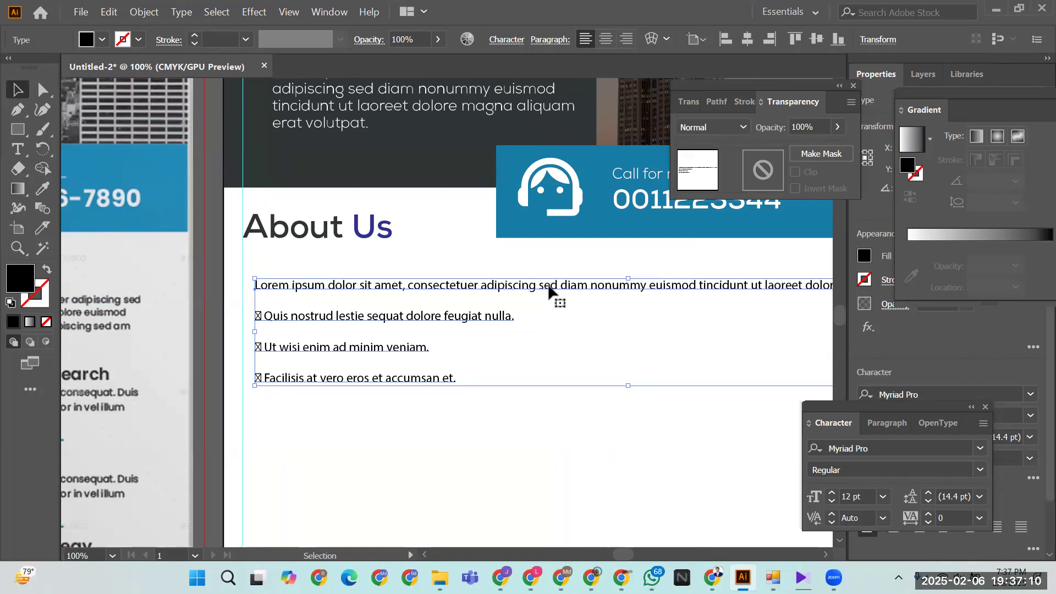
click(980, 449)
scroll(701, 537, down, 3)
scroll(702, 536, up, 4)
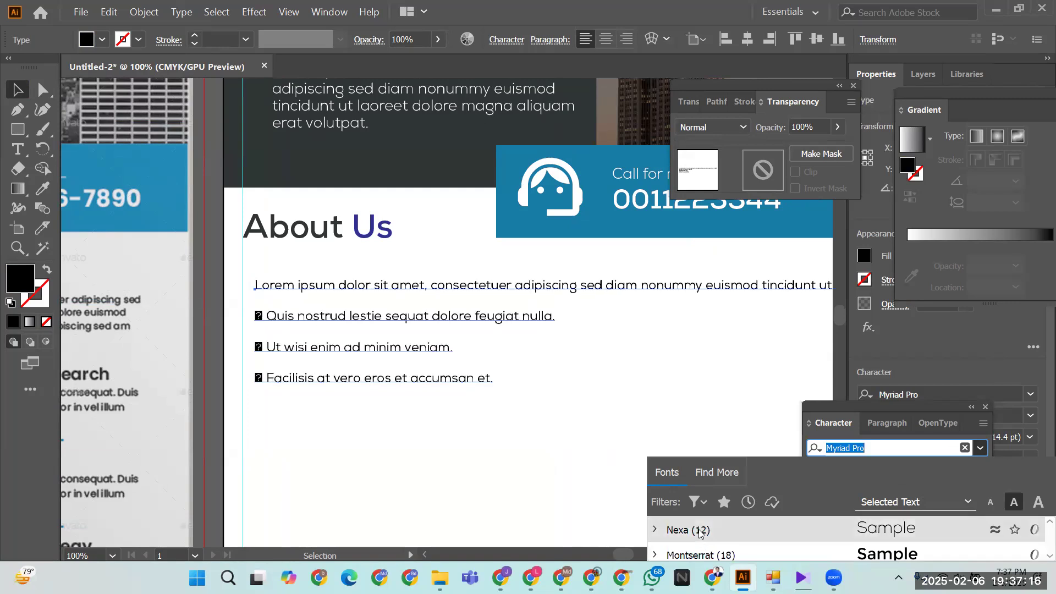
- Apply Nexa to the About Us text and break the intro paragraph after 'sed' and 'magna'
click(699, 531)
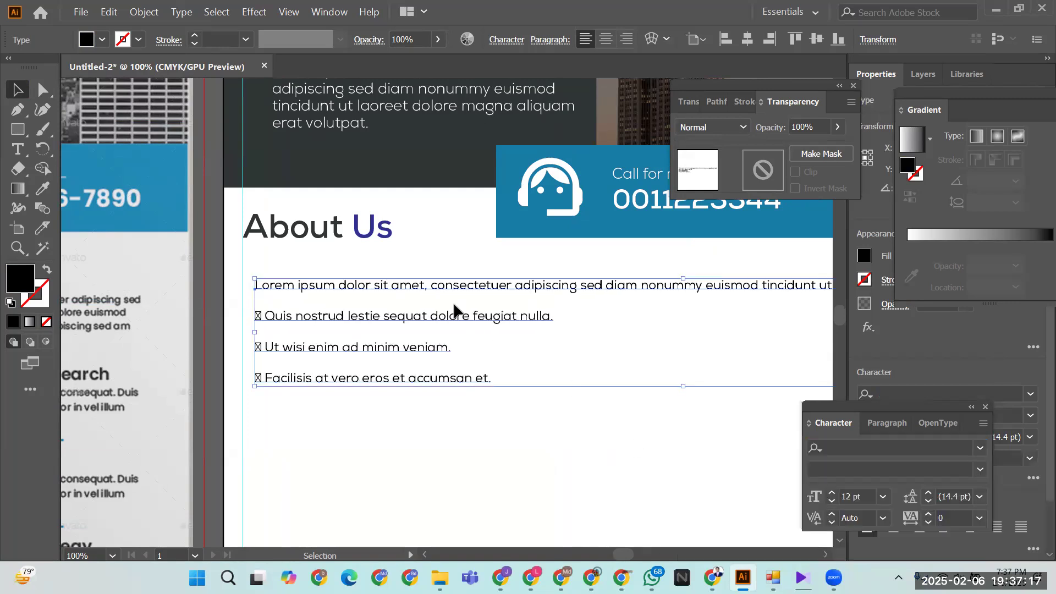
double_click(604, 285)
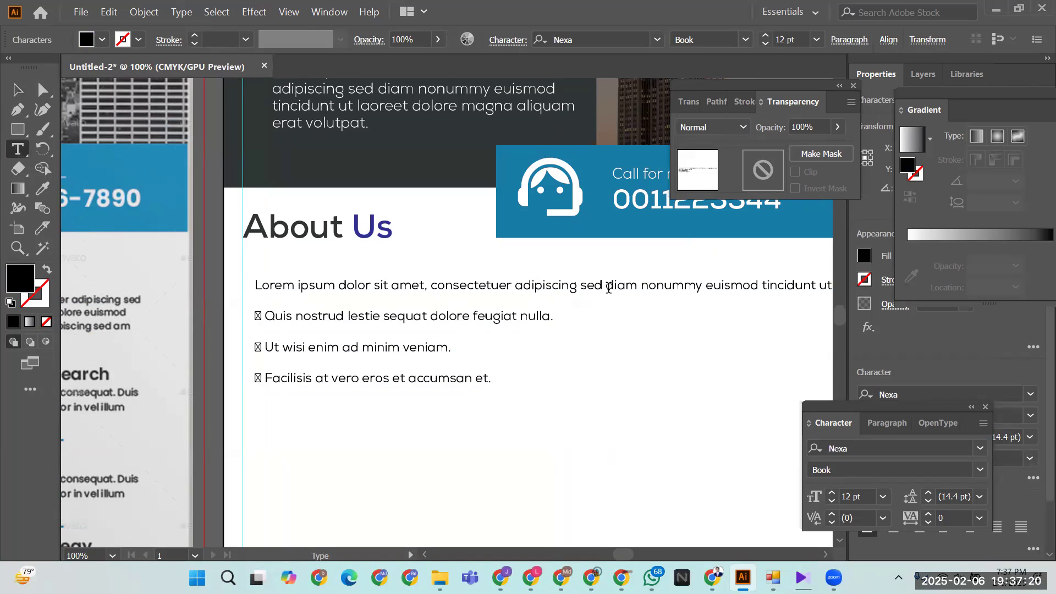
key(Return)
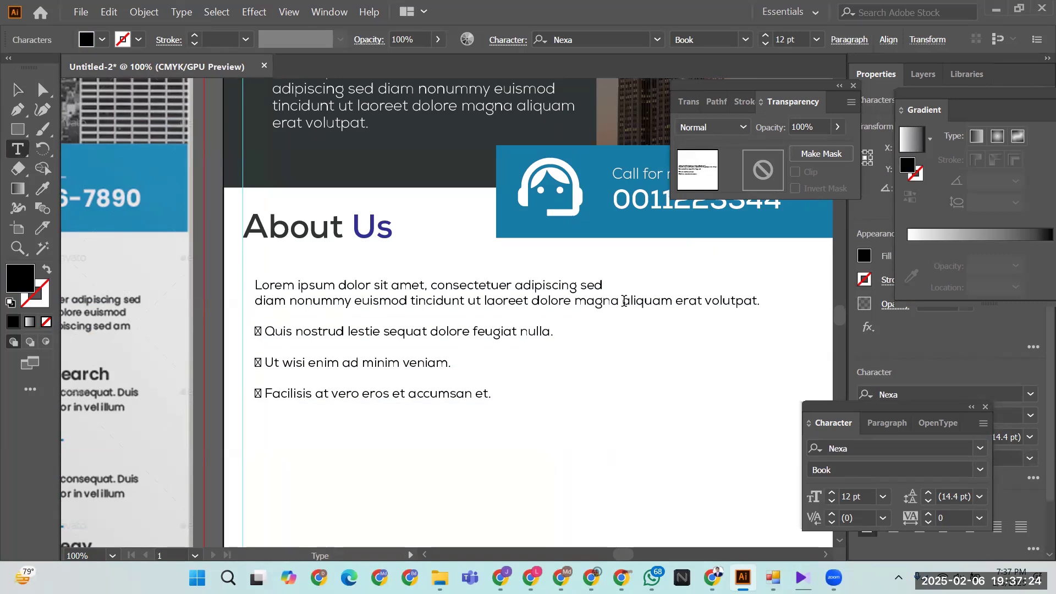
click(623, 301)
key(Return)
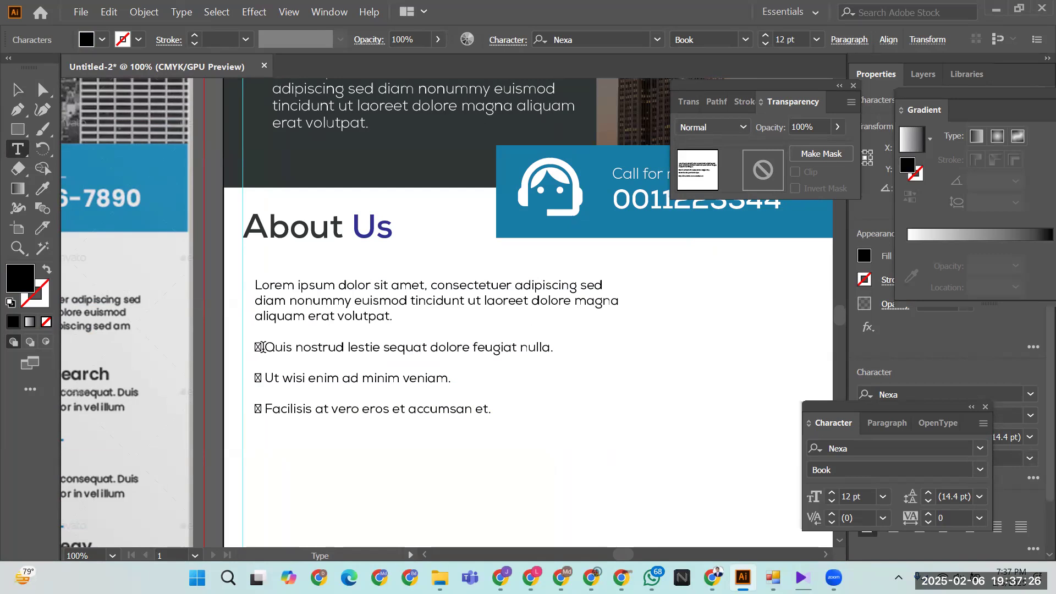
- Delete the broken bullet glyphs before the Quis nostrud and Facilisis lines
drag(264, 347, 247, 372)
key(BackSpace)
key(BackSpace)
drag(264, 409, 245, 405)
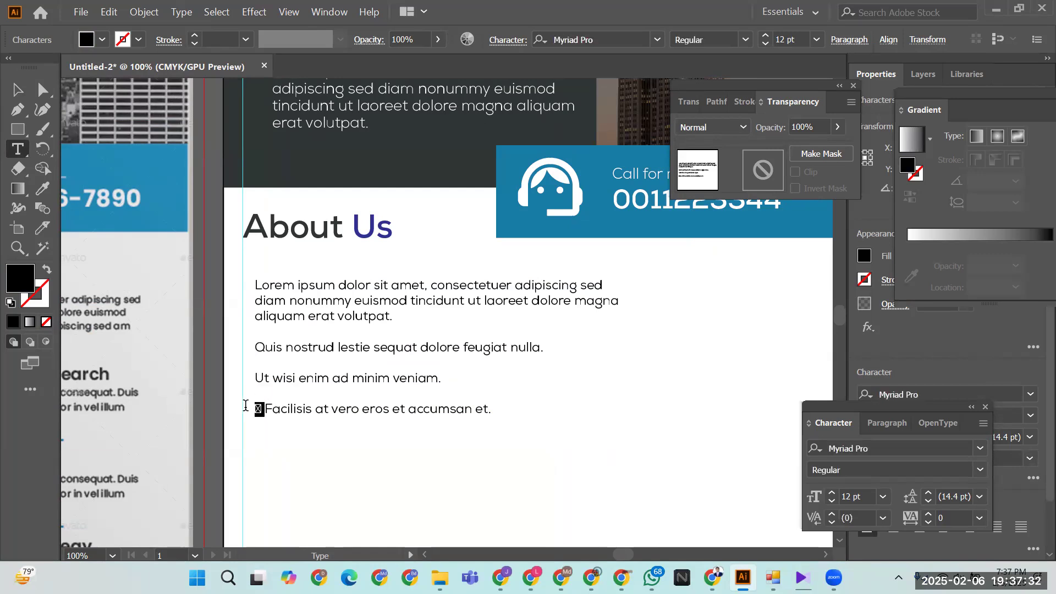
key(BackSpace)
click(17, 90)
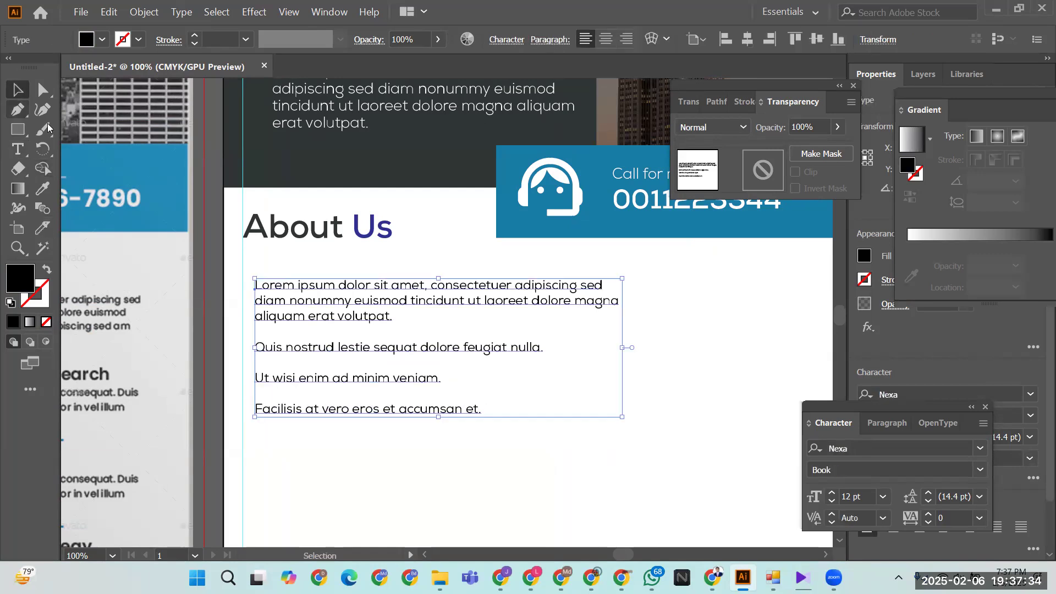
click(285, 385)
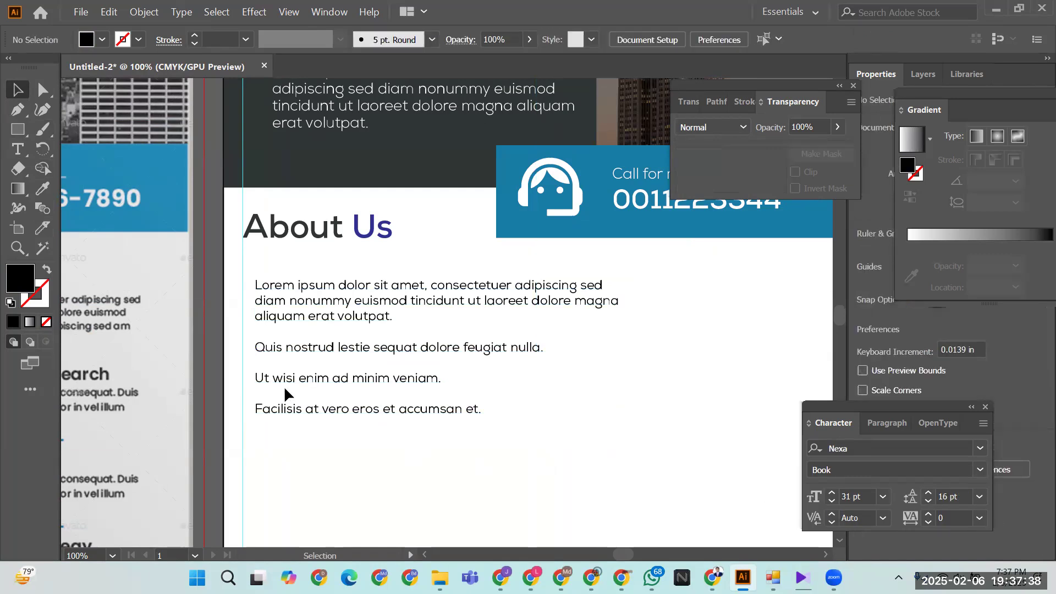
- Tighten the leading of the three list lines from Quis to 'accumsan et.' to 10 pt
click(258, 346)
double_click(257, 347)
click(259, 345)
drag(259, 344, 511, 434)
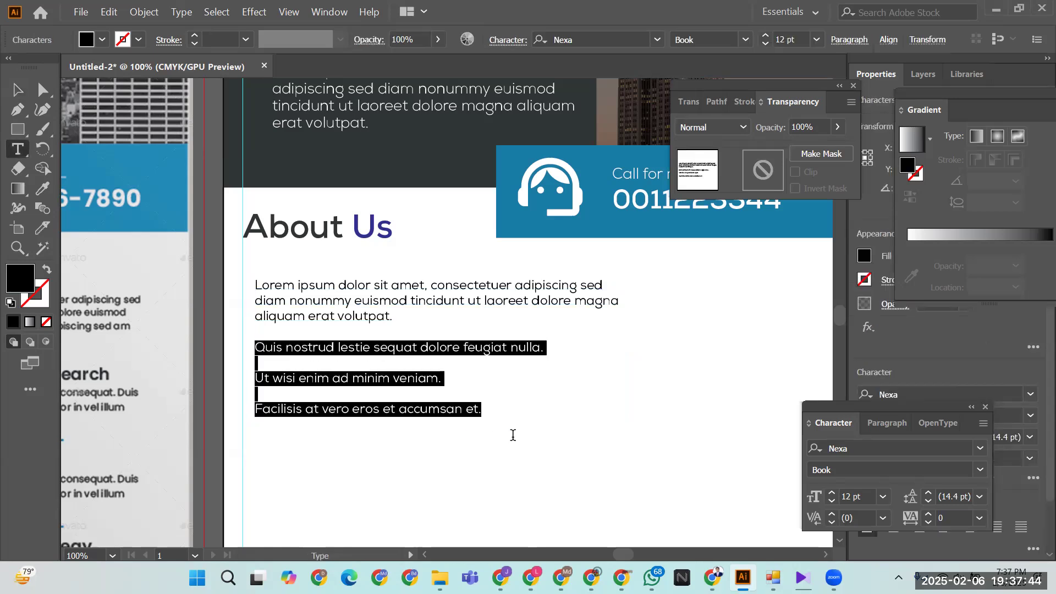
click(927, 501)
click(928, 500)
click(927, 500)
click(928, 501)
click(928, 501)
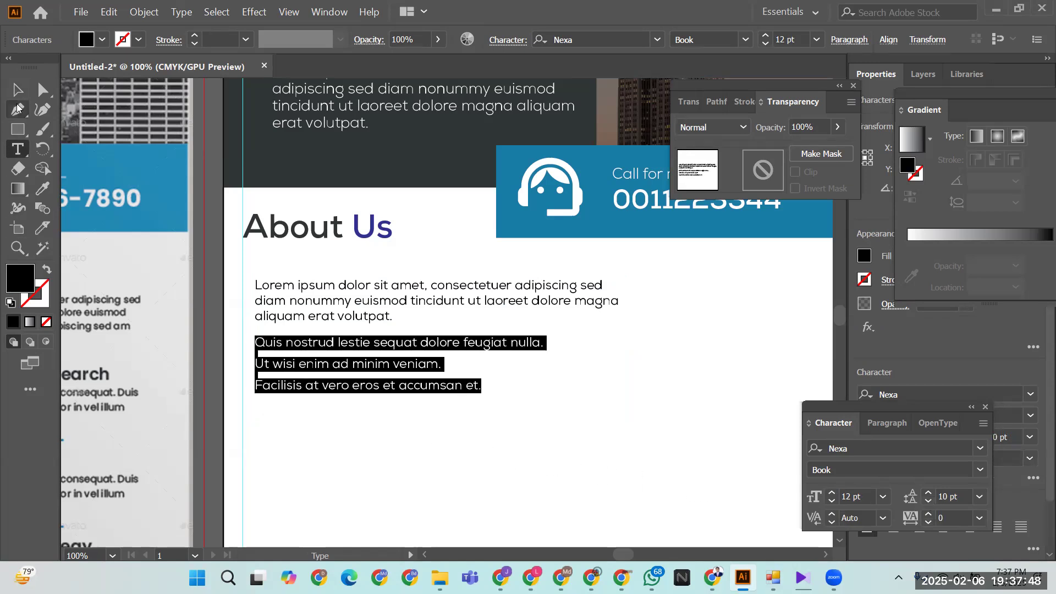
click(18, 94)
click(495, 424)
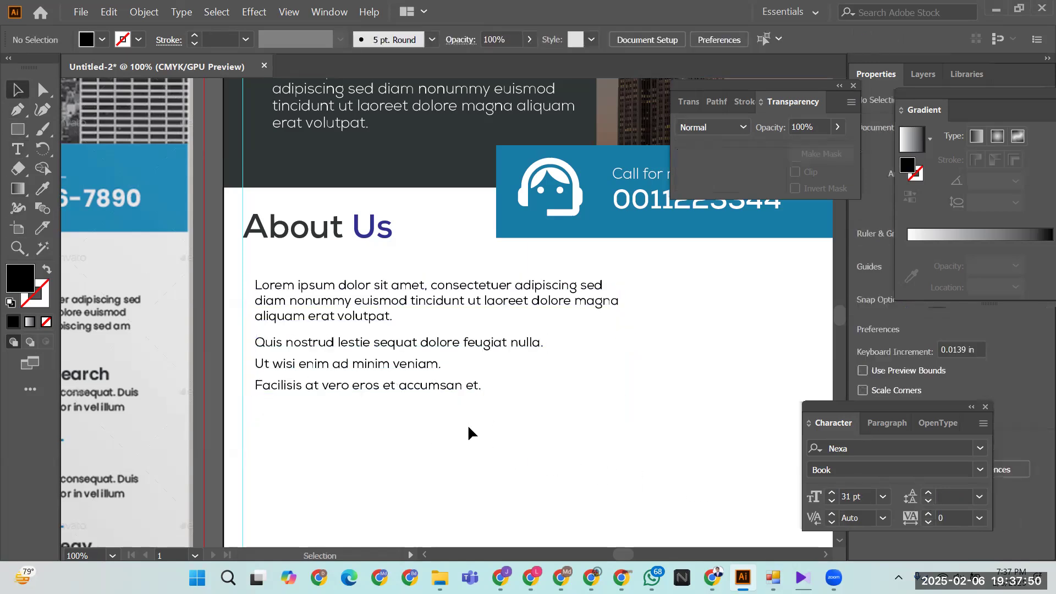
click(712, 577)
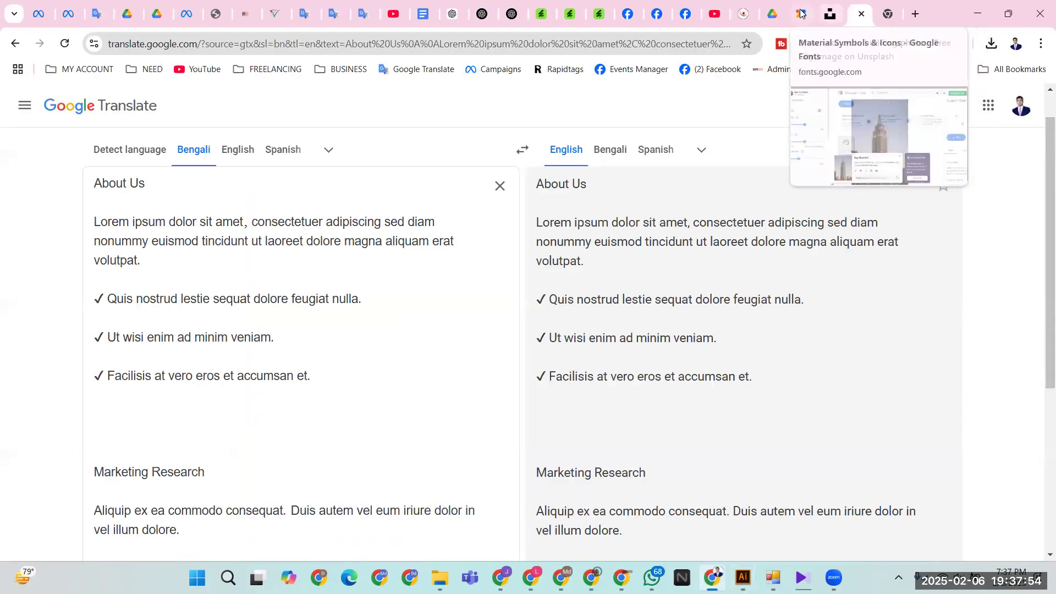
- On the Google Fonts icons page, search 'right' for the arrow right alt icon
click(802, 14)
drag(562, 113, 494, 113)
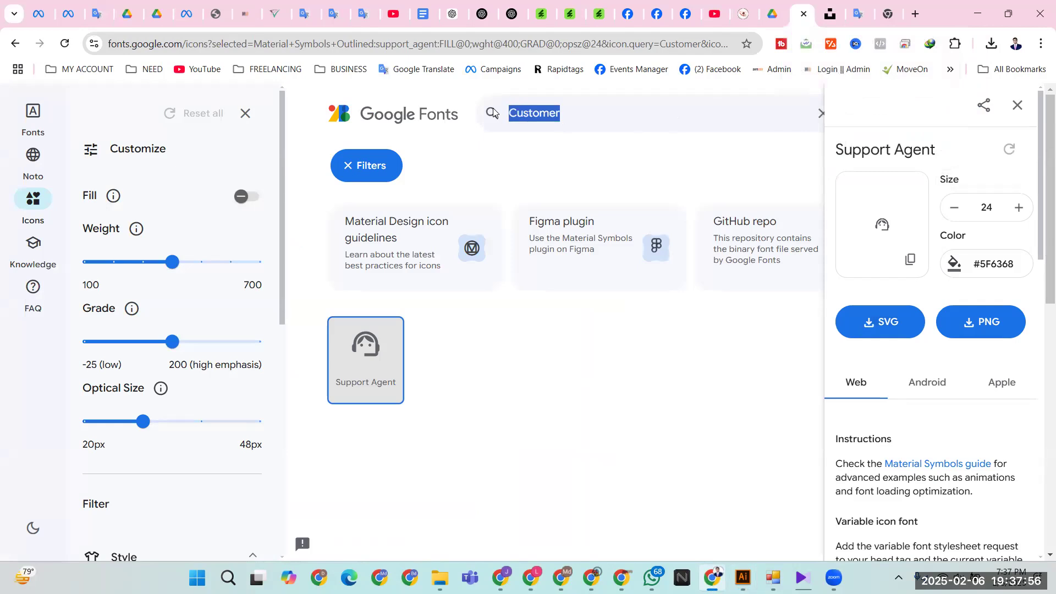
text(sine)
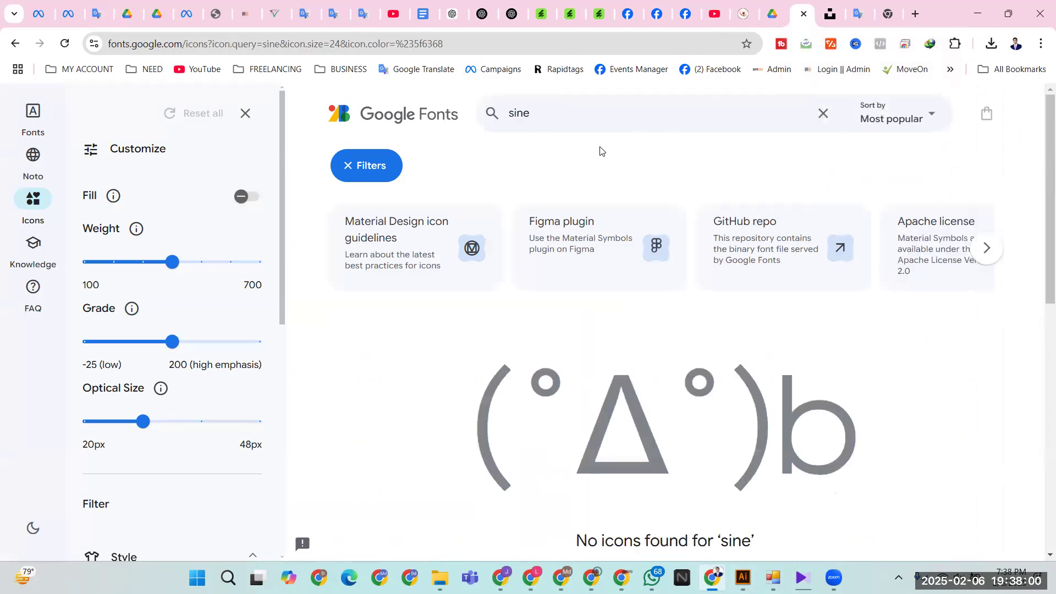
key(BackSpace)
key(BackSpace)
key(BackSpace)
key(BackSpace)
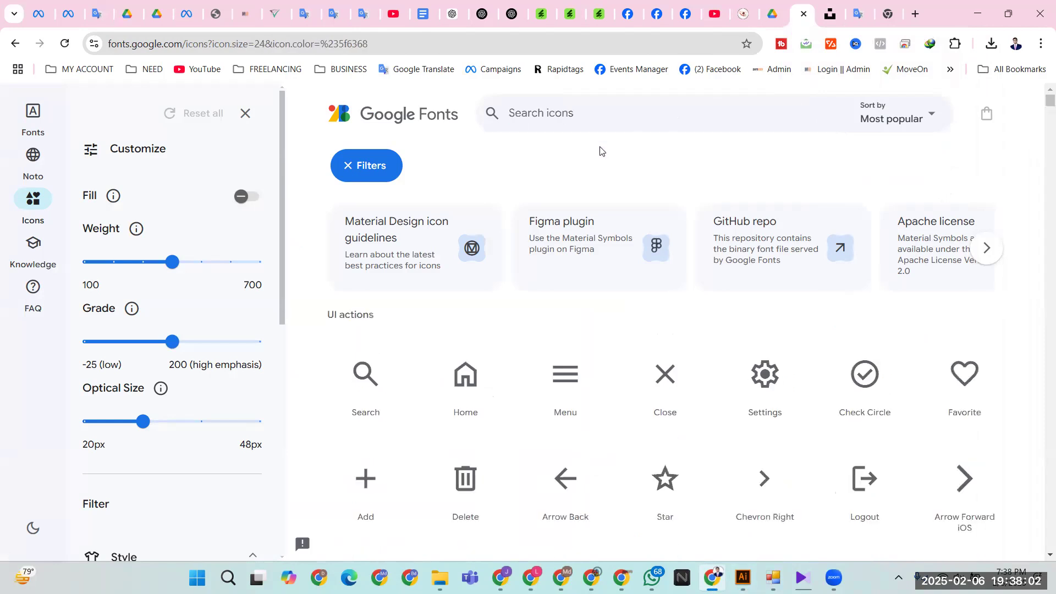
text(right)
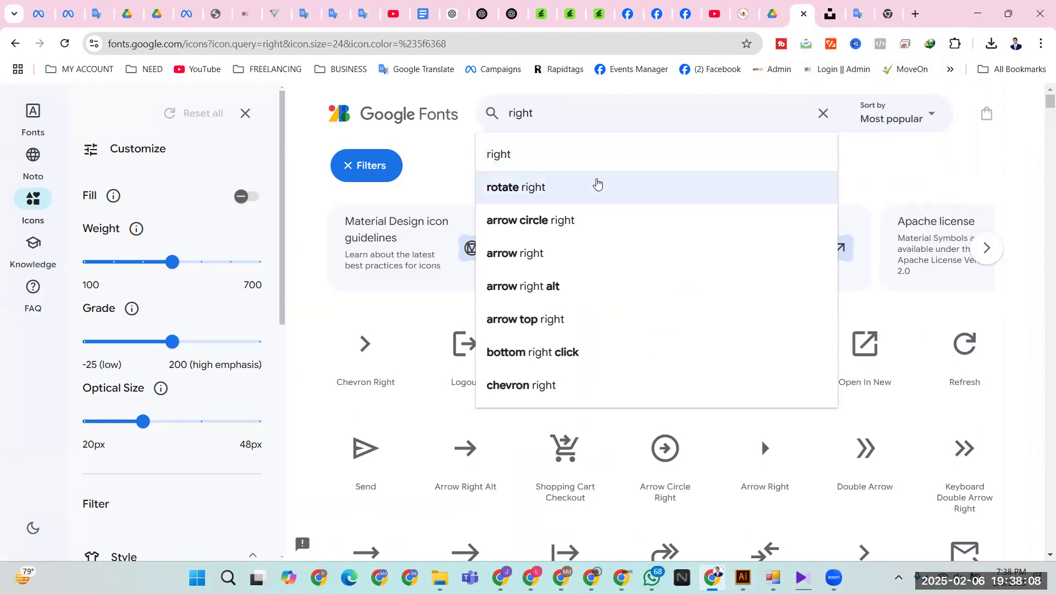
click(583, 286)
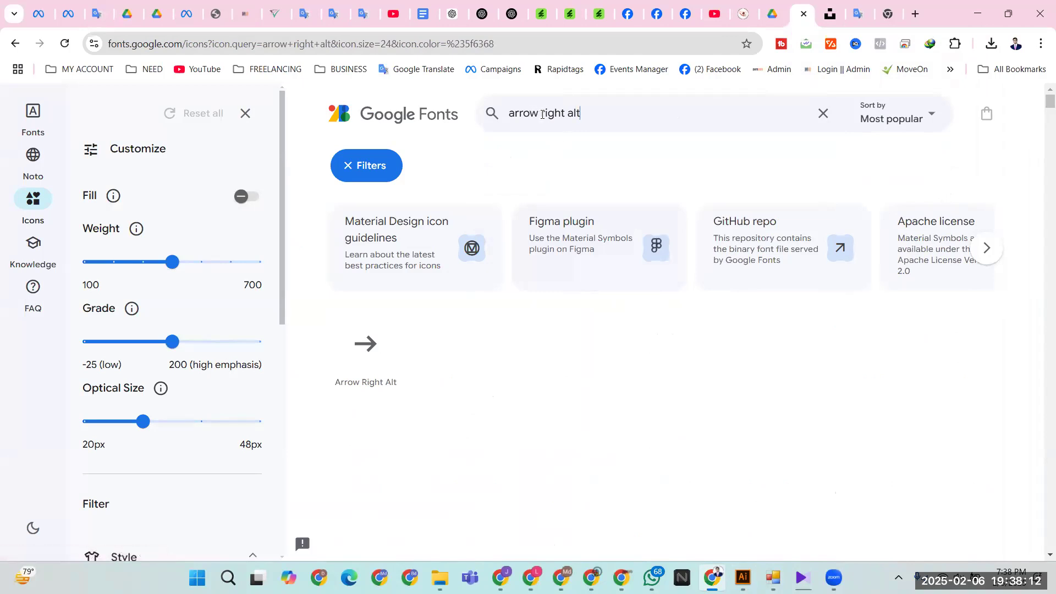
- Try other icon searches such as 'cross' and 'rite', then clear the search box
drag(613, 113, 501, 119)
key(BackSpace)
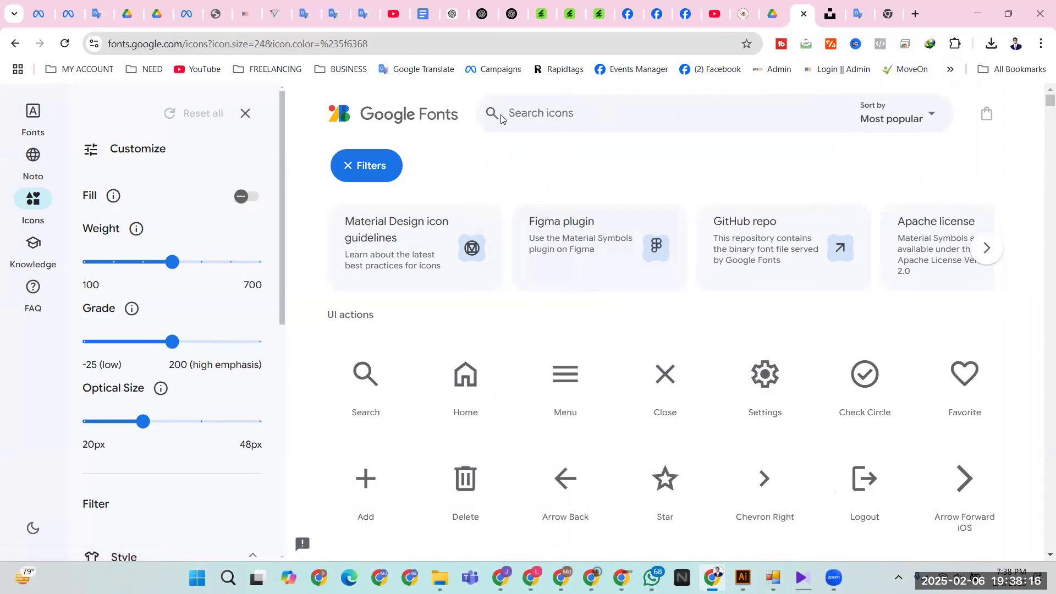
text(cross)
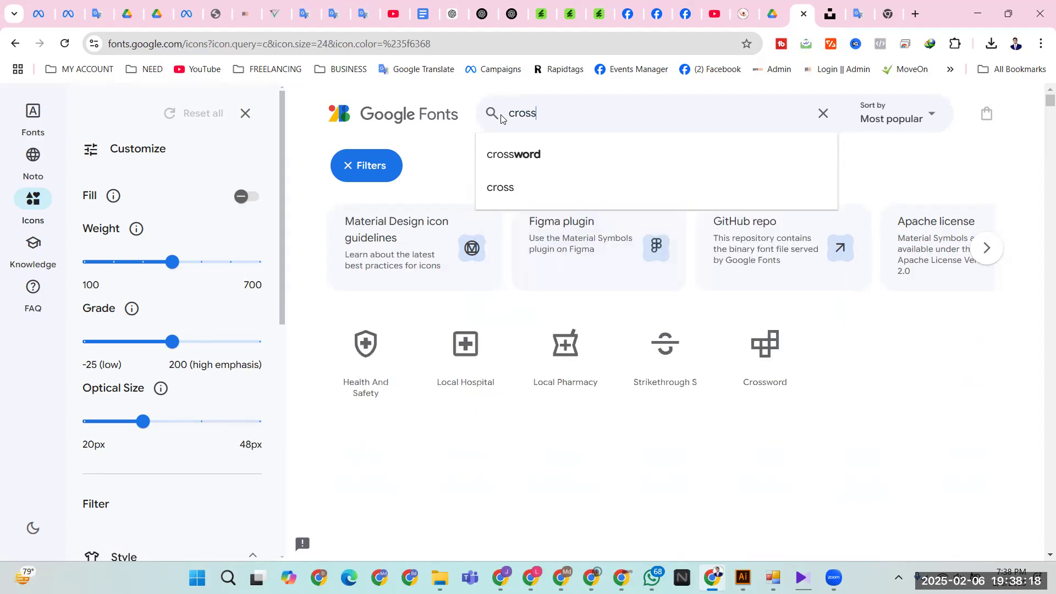
click(550, 197)
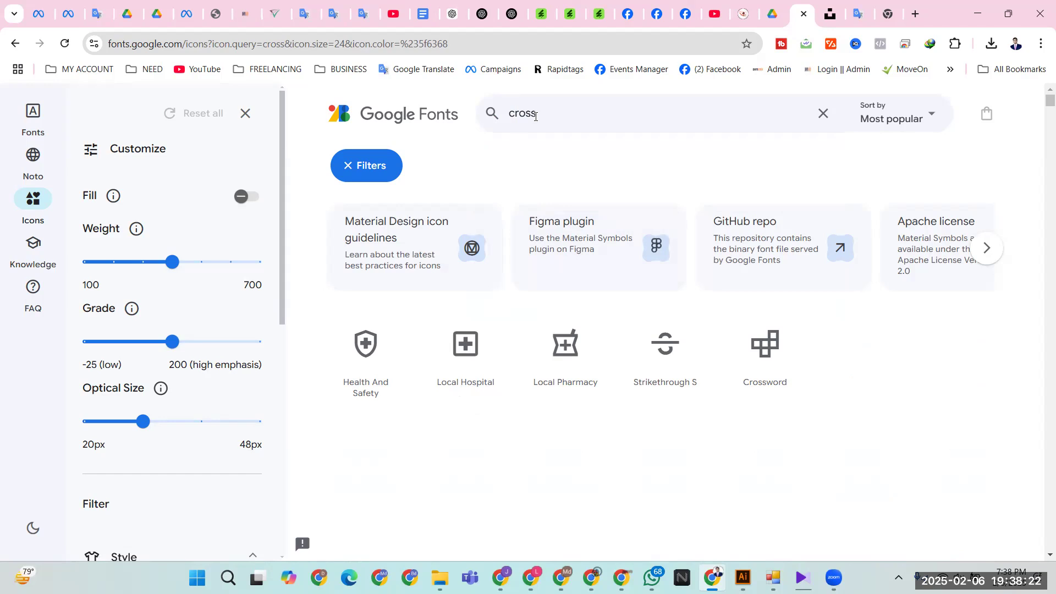
drag(512, 112, 573, 117)
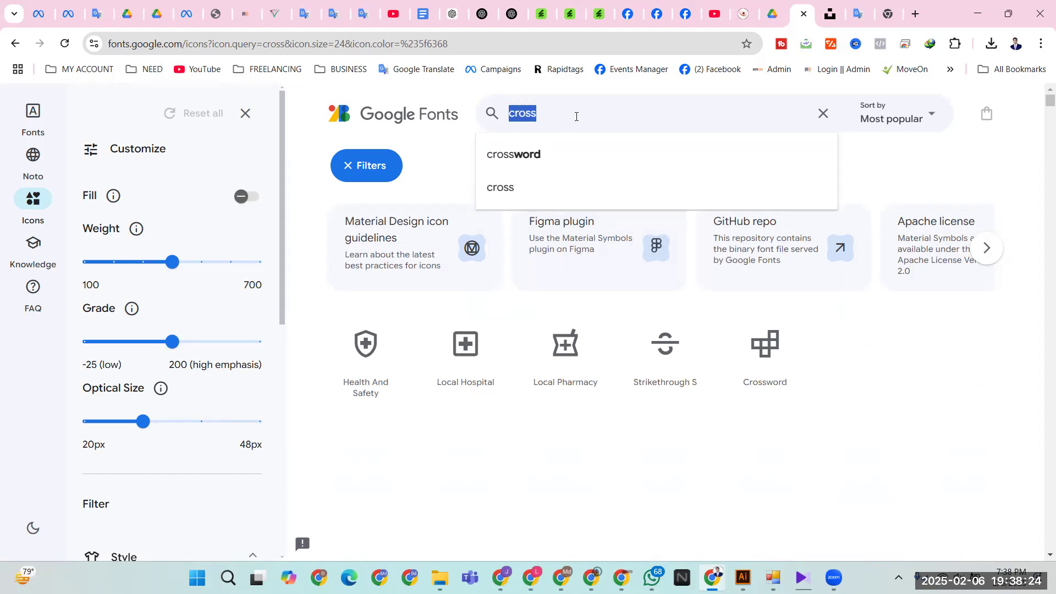
key(BackSpace)
text(s)
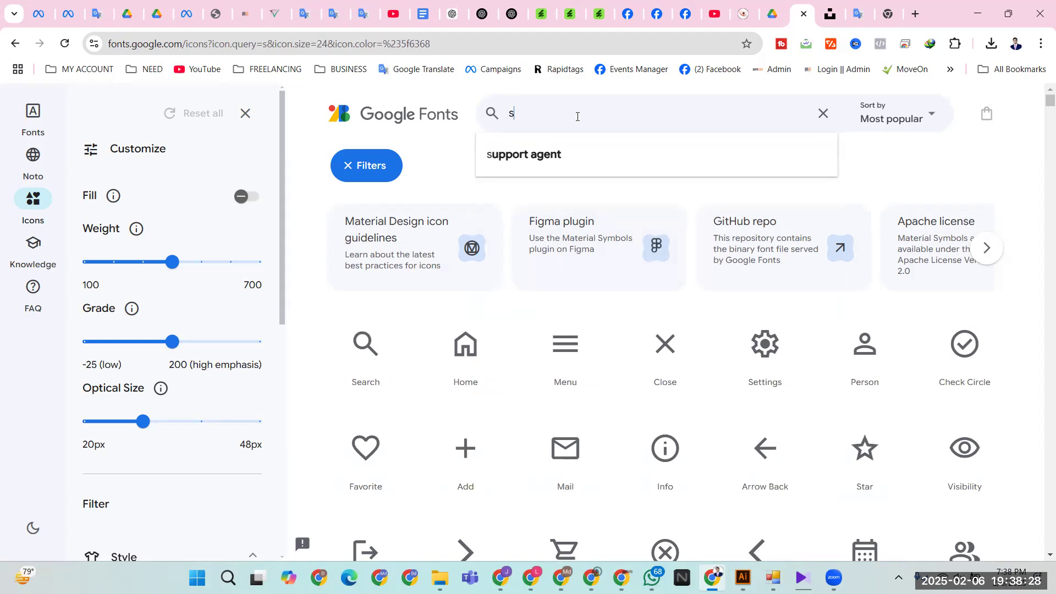
key(BackSpace)
text(rite)
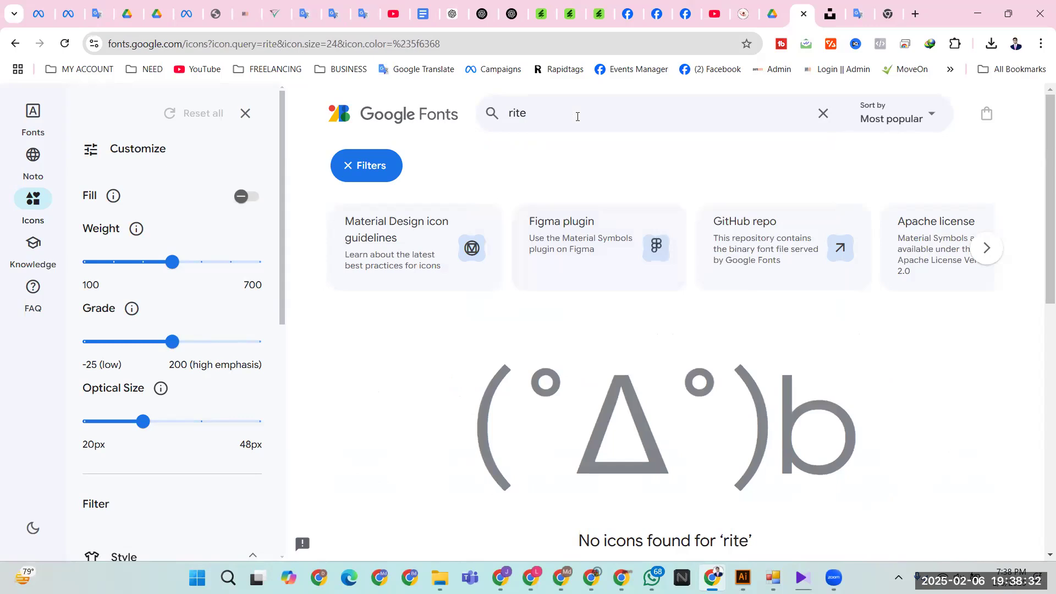
key(BackSpace)
key(BackSpace)
key(BackSpace)
key(BackSpace)
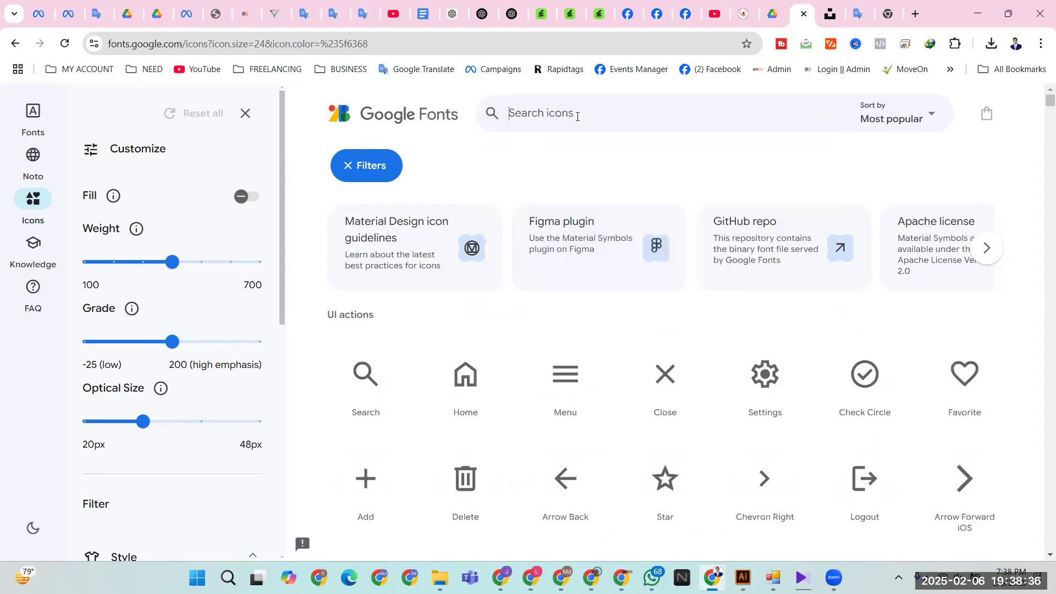
- Download the Check Circle icon as an SVG file and save it
click(864, 380)
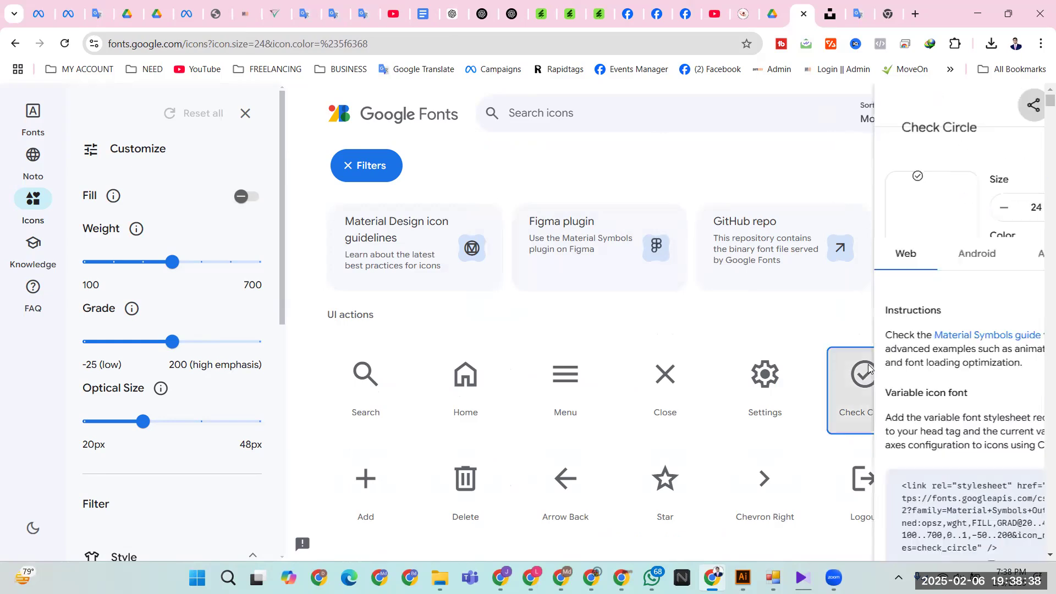
click(908, 321)
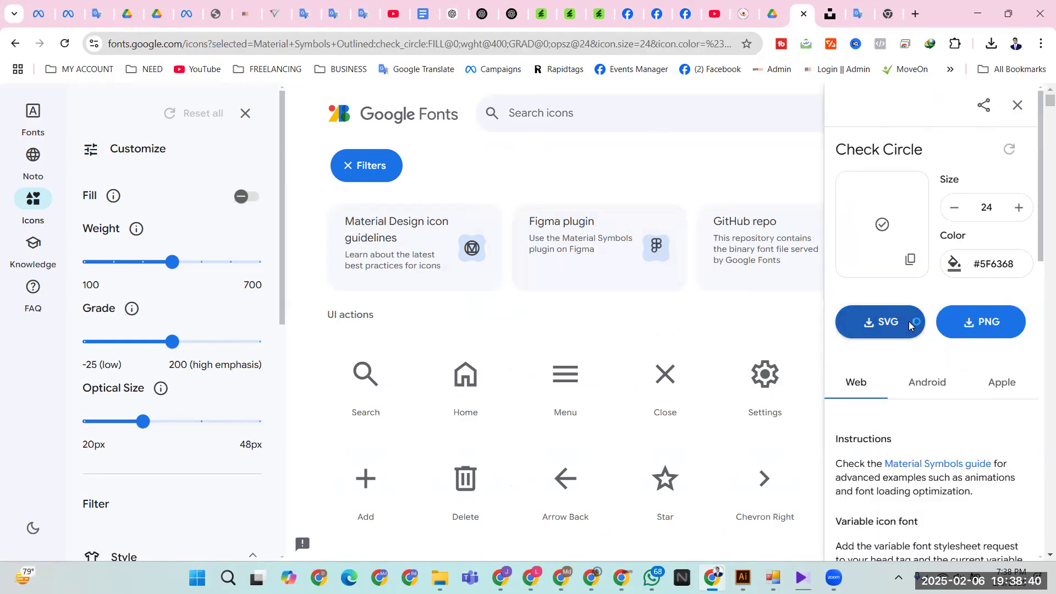
key(Return)
key(alt+Tab)
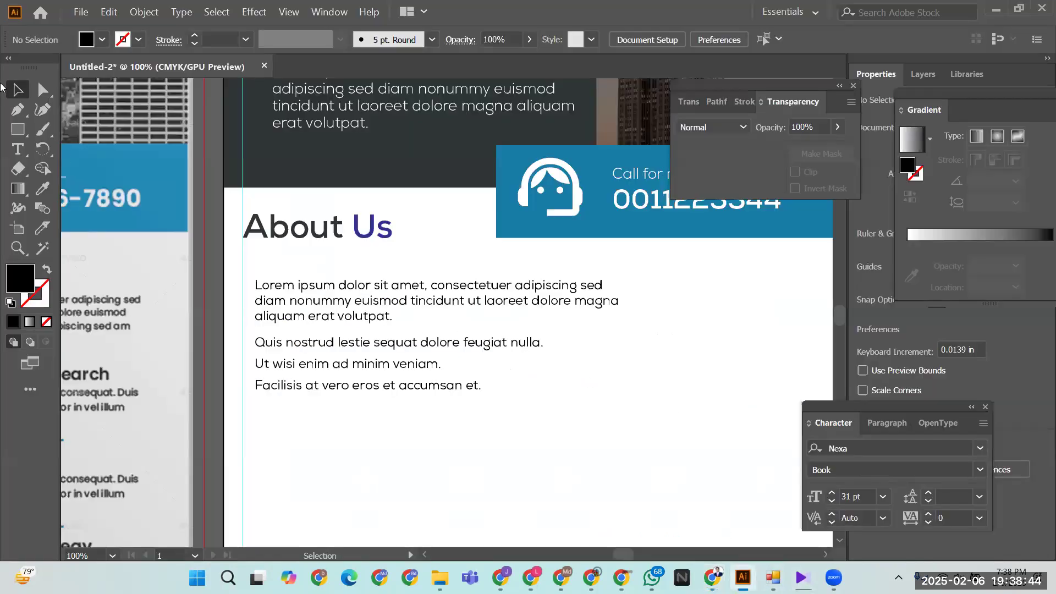
- Place the downloaded check circle SVG file onto the artboard
click(81, 14)
click(106, 228)
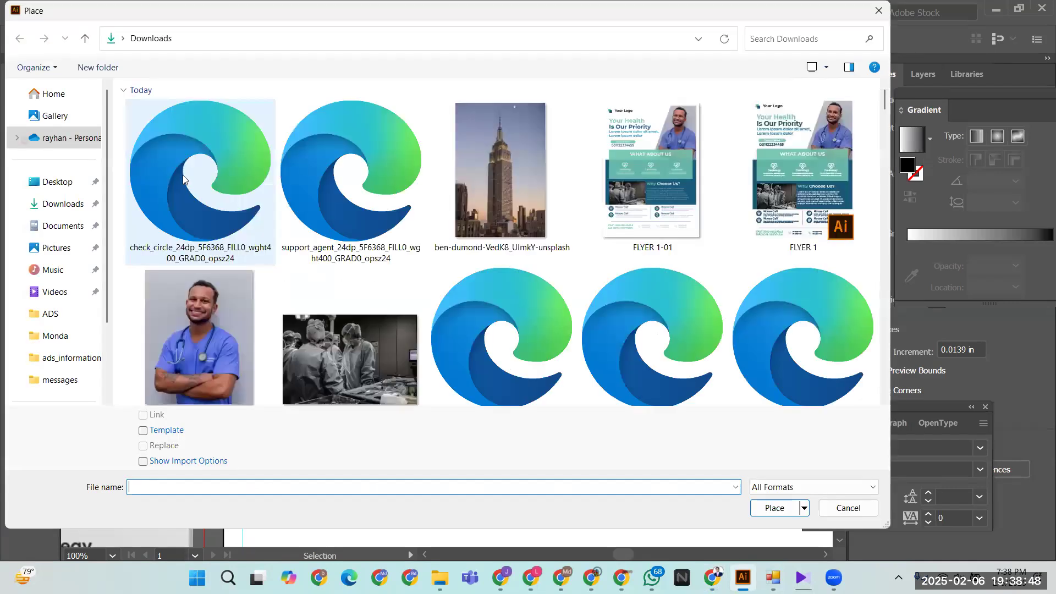
double_click(183, 179)
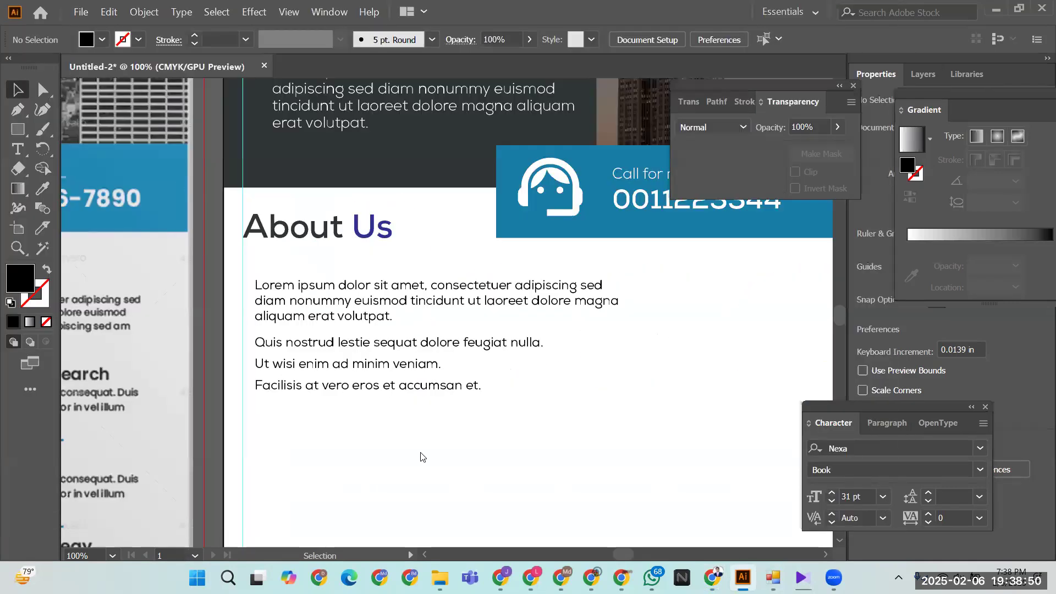
click(561, 367)
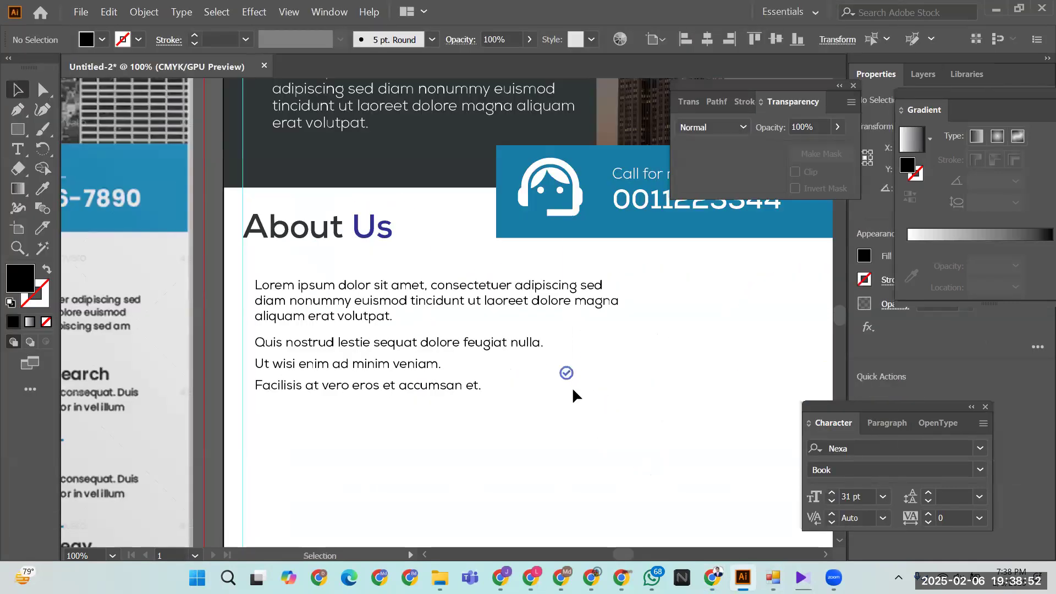
click(363, 429)
- Move the checkmark icon to the left of the Quis nostrud line
drag(564, 379, 248, 347)
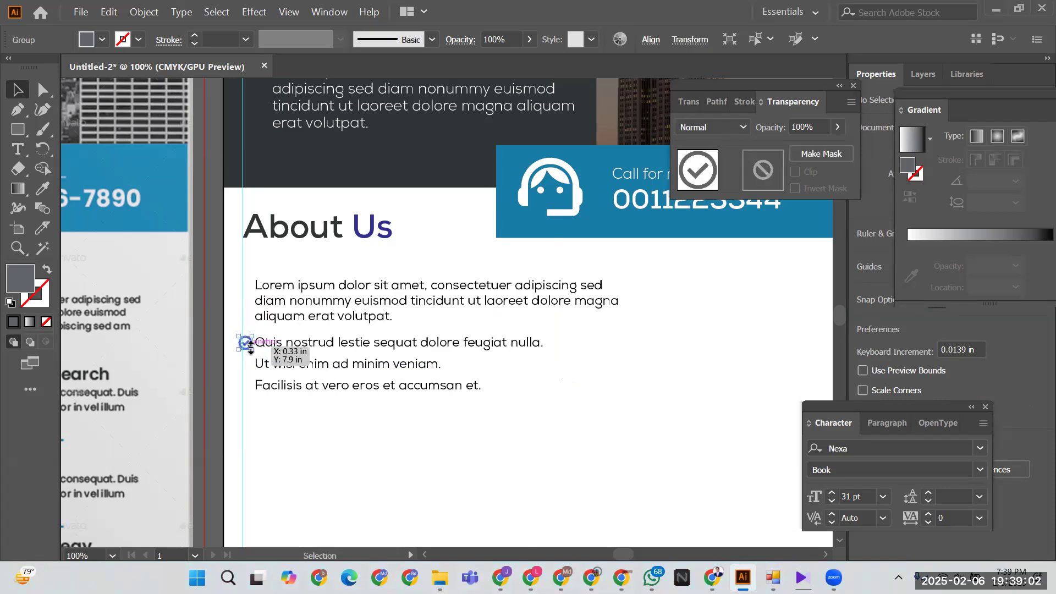
click(257, 401)
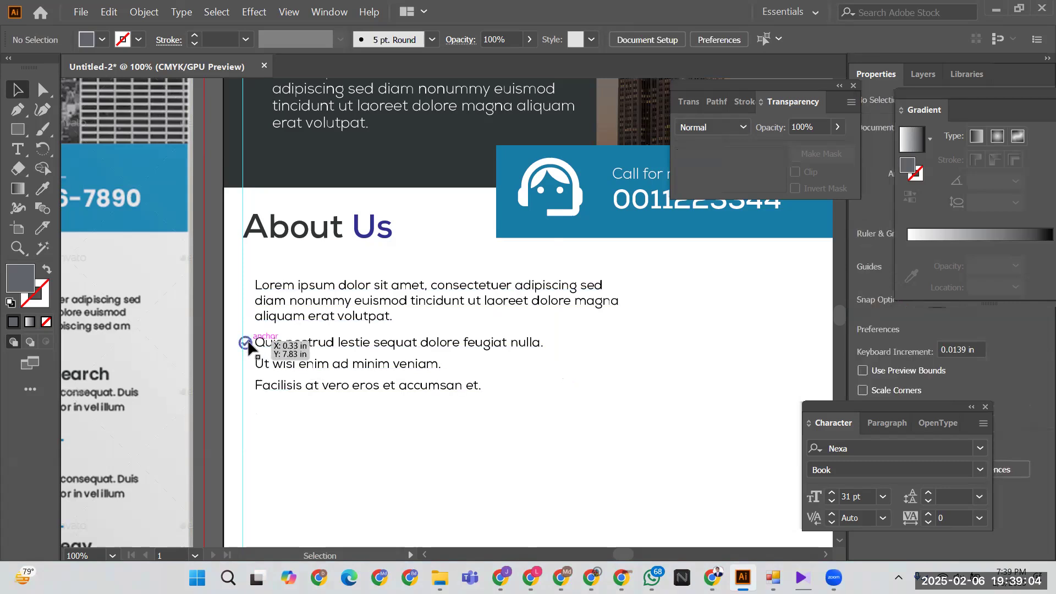
click(248, 339)
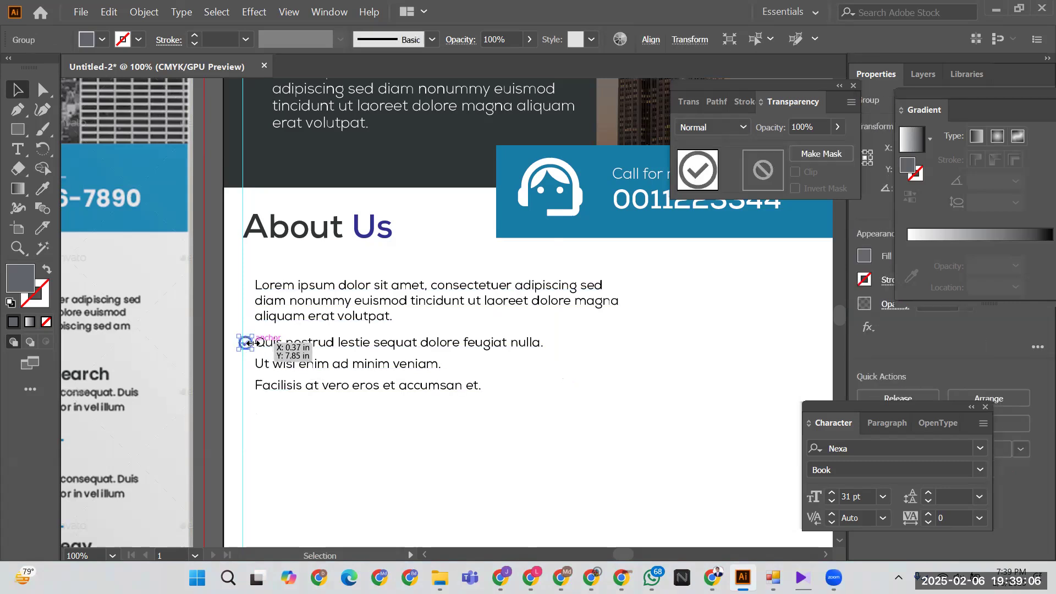
click(358, 466)
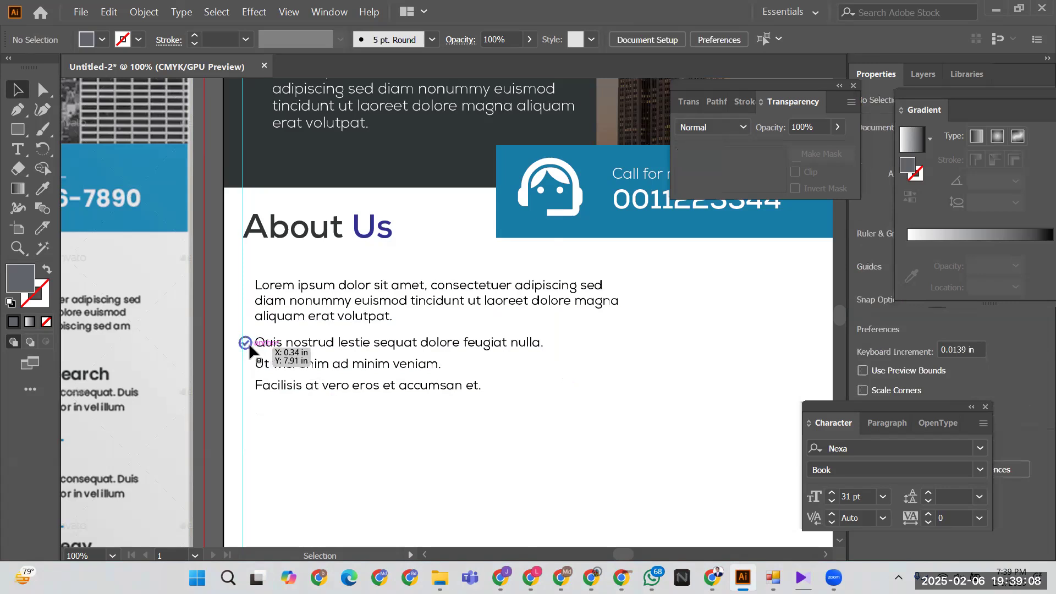
click(250, 346)
drag(250, 346, 250, 367)
- Undo the checkmark stretch and check where the Quis nostrud text line sits
key(ctrl+z)
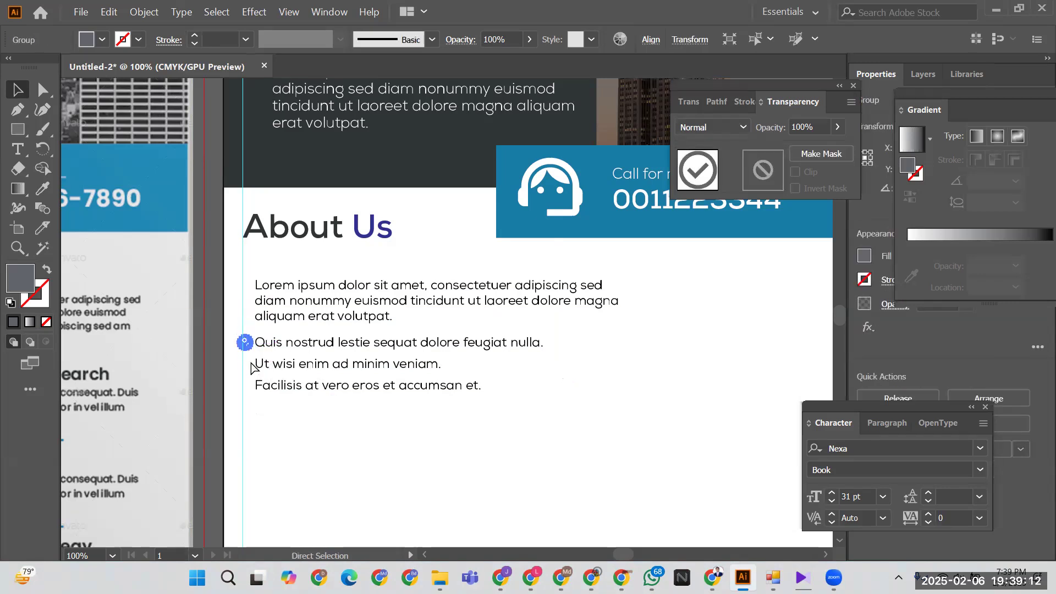
key(ctrl+equal)
key(ctrl+equal)
key(ctrl+equal)
key(ctrl+equal)
key(ctrl+equal)
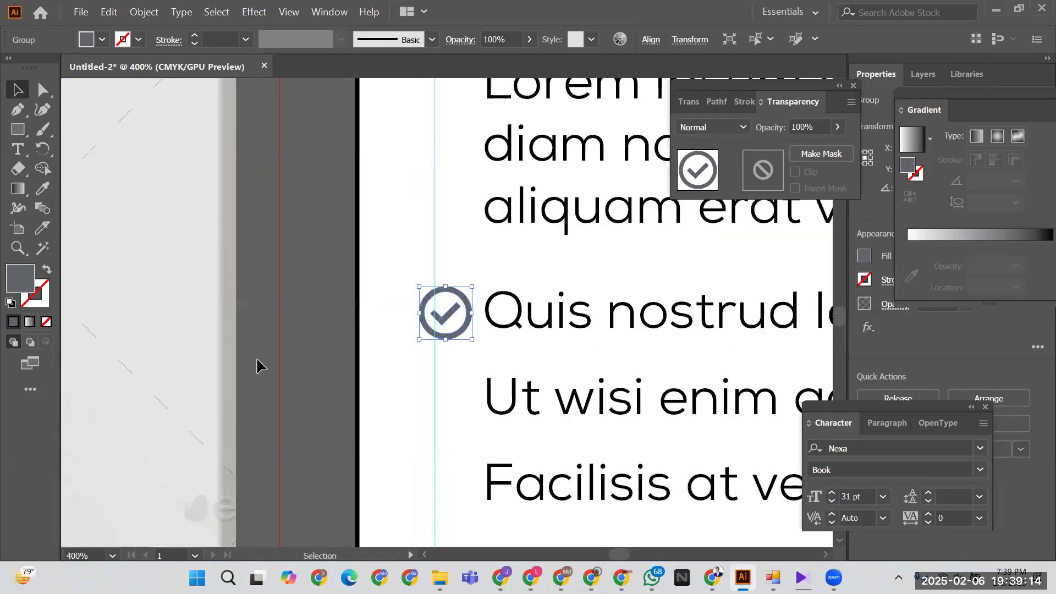
key(t)
click(488, 304)
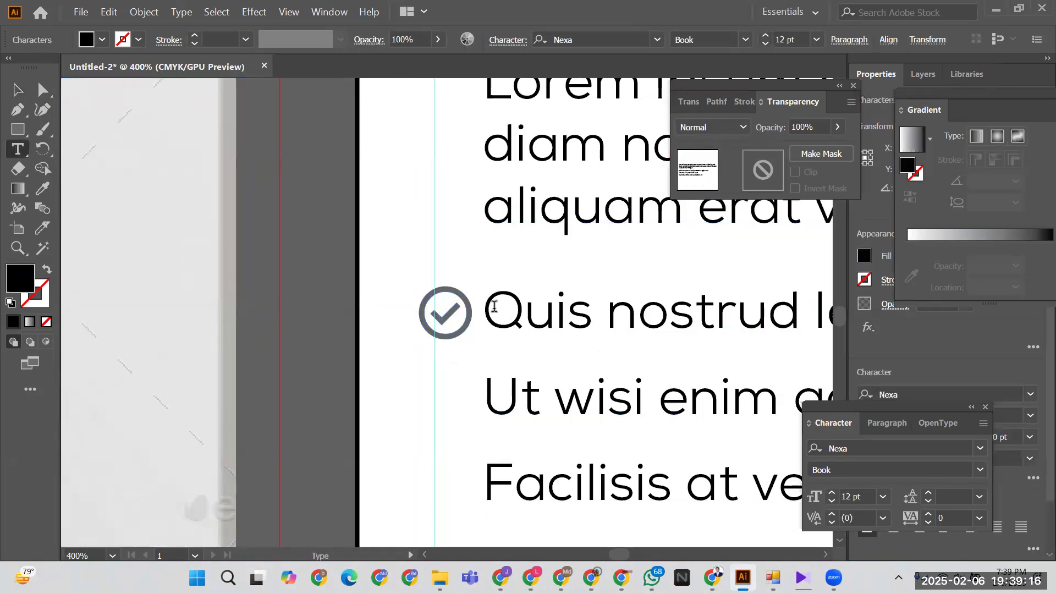
drag(489, 304, 607, 307)
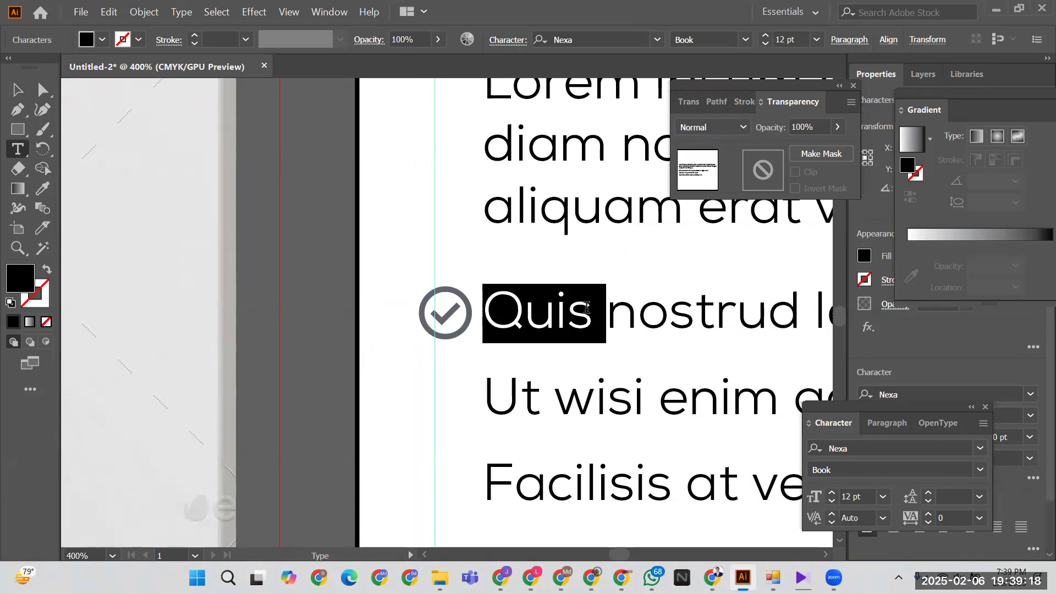
click(8, 98)
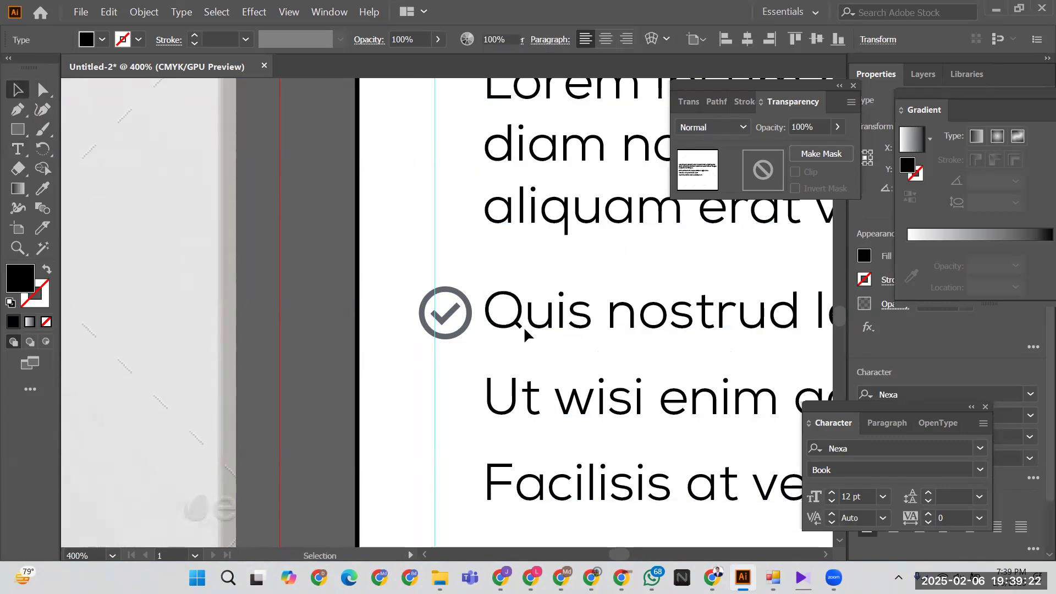
- Duplicate the checkmark beside the Ut wisi and Facilisis lines
click(460, 325)
drag(460, 325, 463, 417)
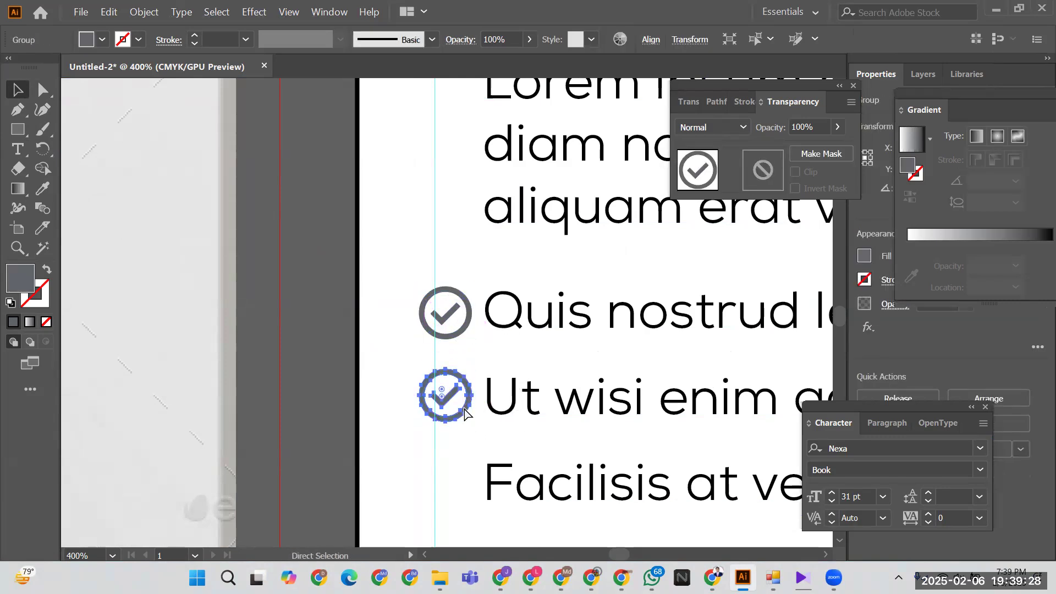
key(ctrl+d)
- Fill all three checkmarks with blue #2773C4
drag(390, 282, 446, 485)
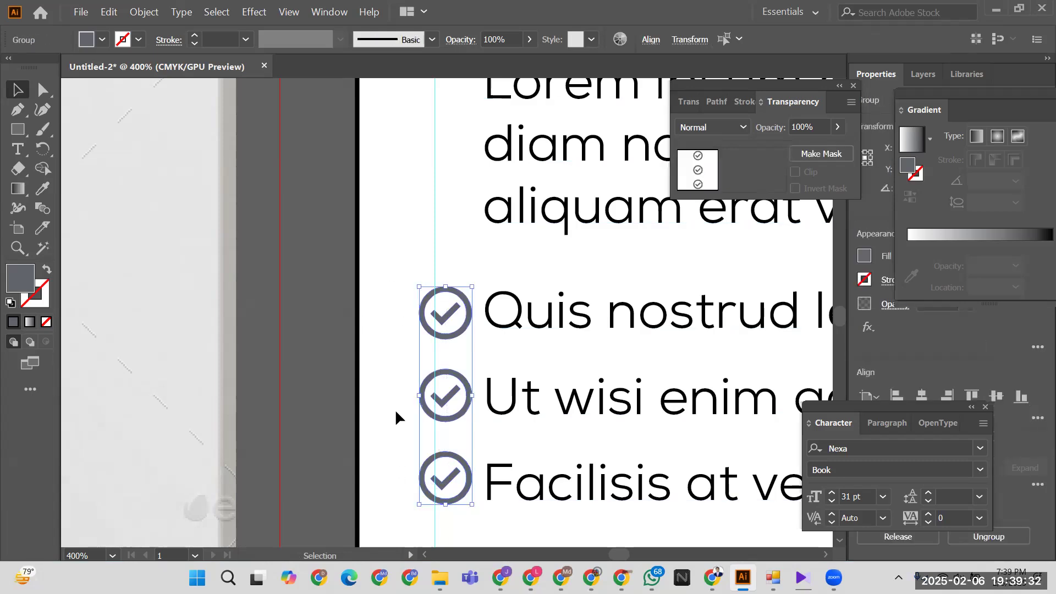
double_click(22, 283)
drag(472, 279, 480, 225)
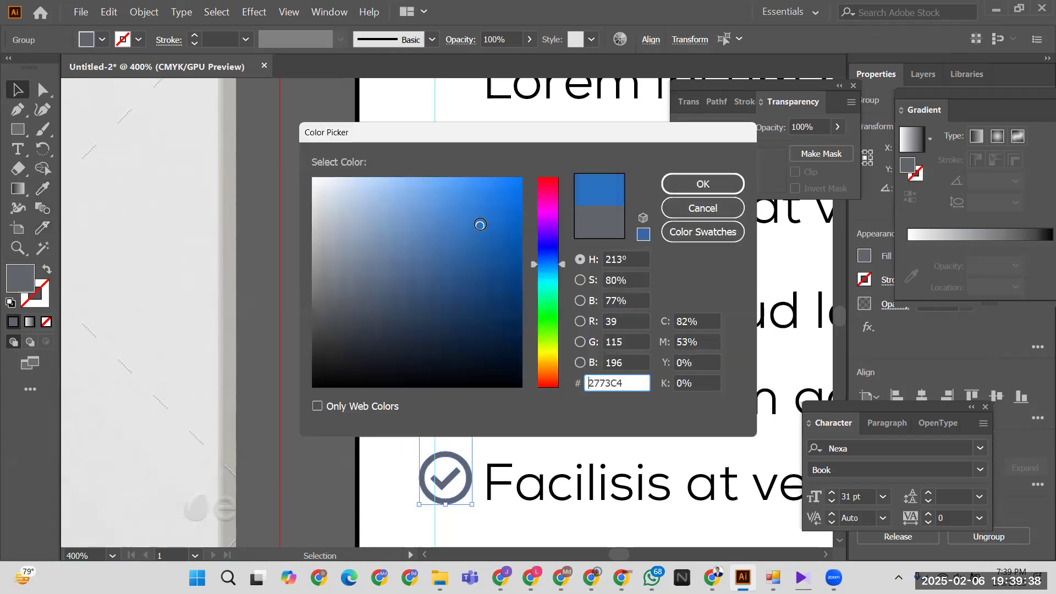
click(668, 185)
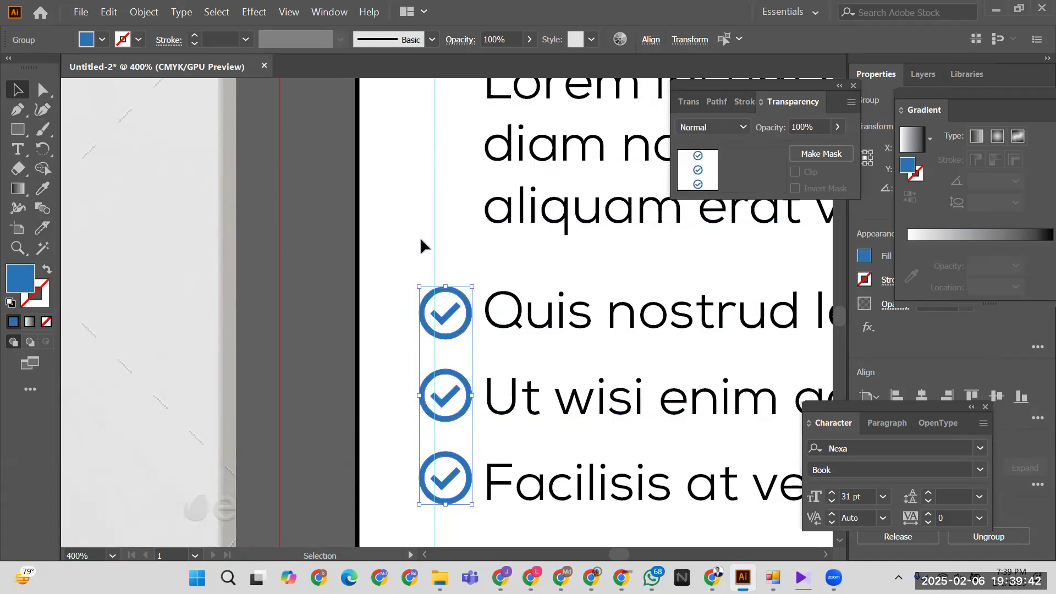
click(400, 233)
key(ctrl+minus)
key(ctrl+minus)
key(ctrl+minus)
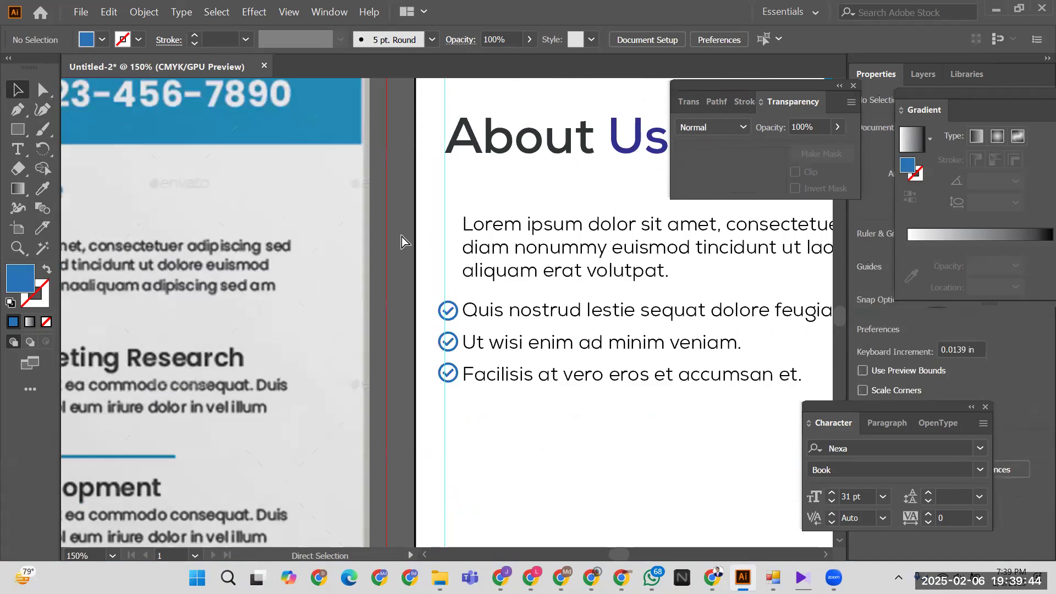
- Cut the three list lines out of the About Us paragraph and remove the leftover empty lines
key(ctrl+minus)
key(ctrl+minus)
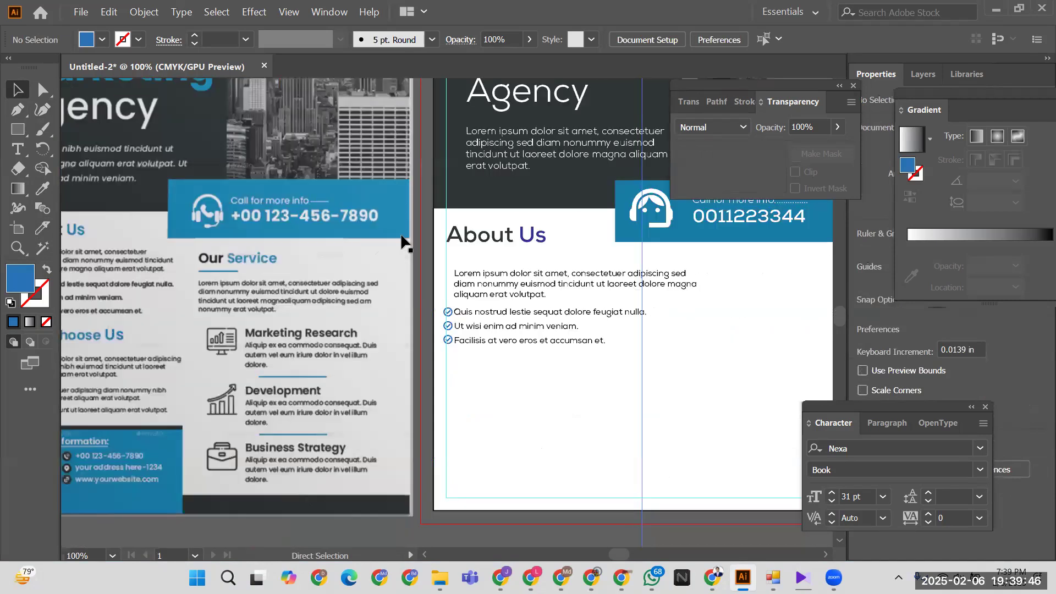
mouse_move(481, 374)
mouse_down()
mouse_move(672, 373)
mouse_move(491, 389)
mouse_up()
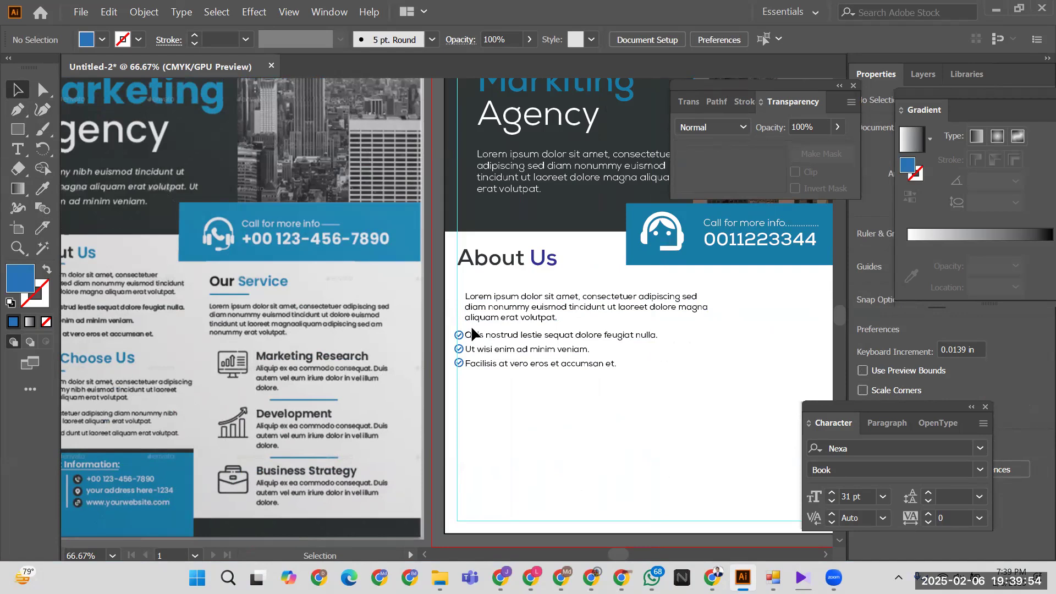
click(473, 337)
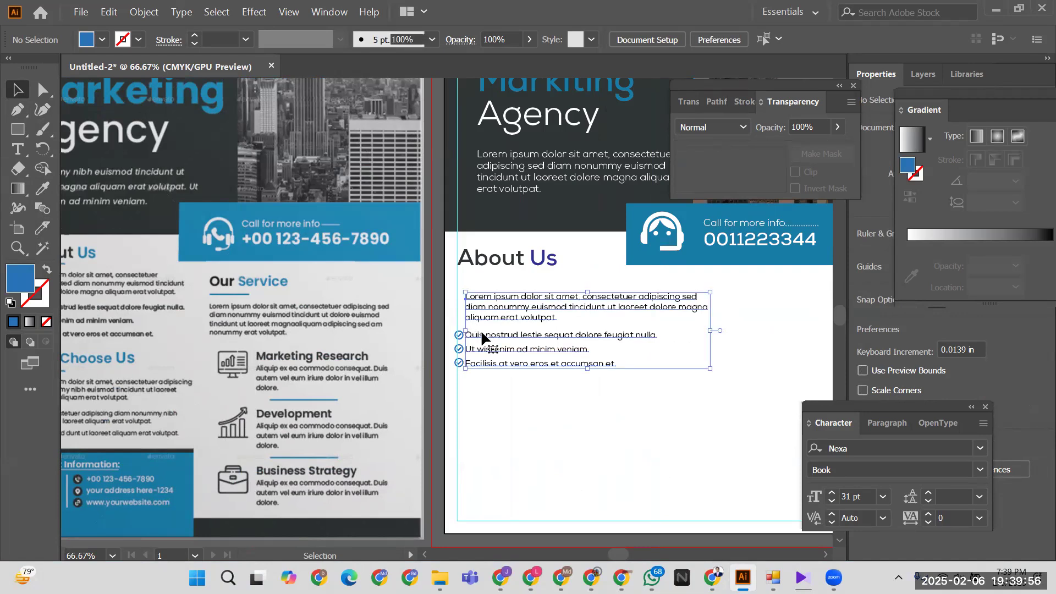
double_click(482, 333)
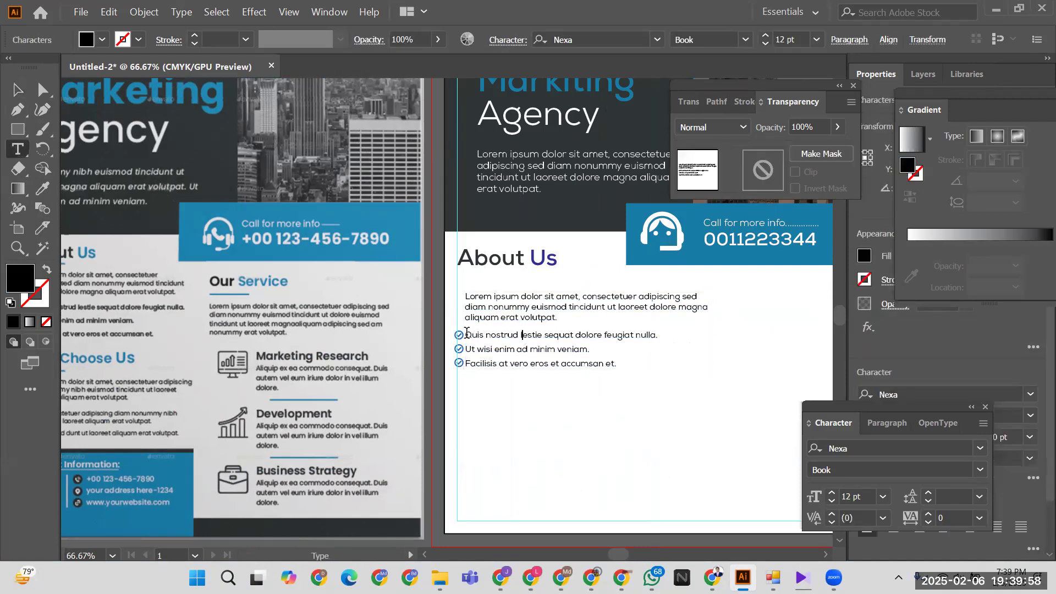
drag(465, 334, 625, 365)
key(ctrl+c)
key(ctrl)
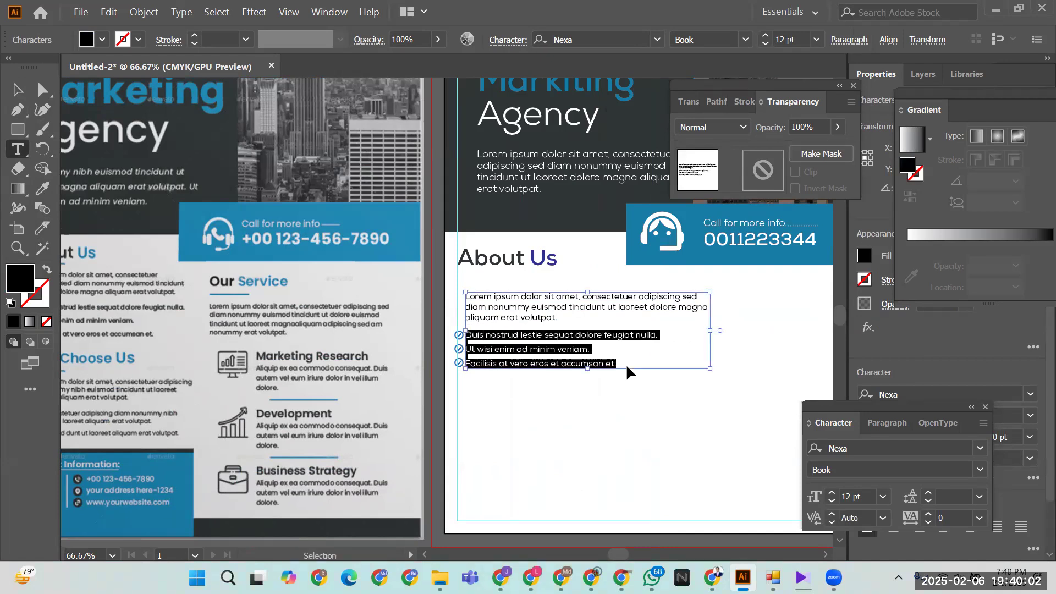
key(BackSpace)
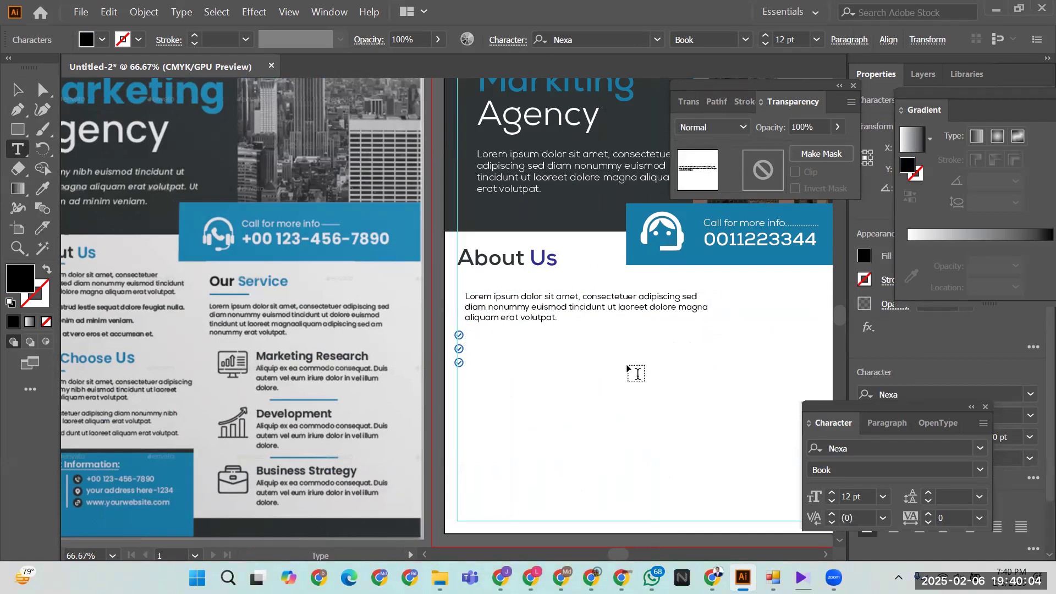
click(524, 331)
key(BackSpace)
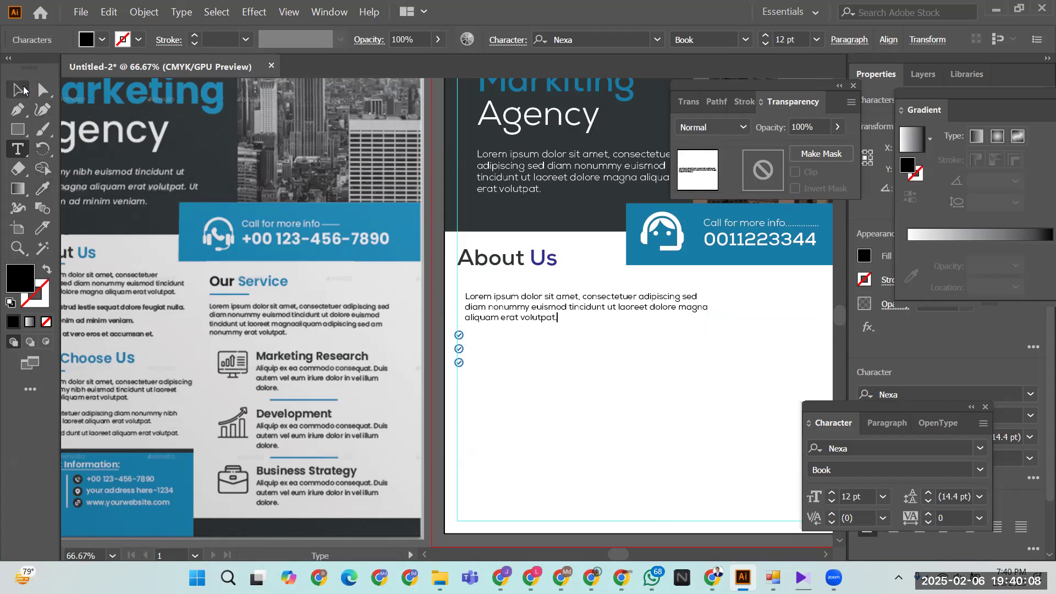
- Paste the list lines as a separate text block beside the blue checkmarks
click(24, 90)
click(485, 359)
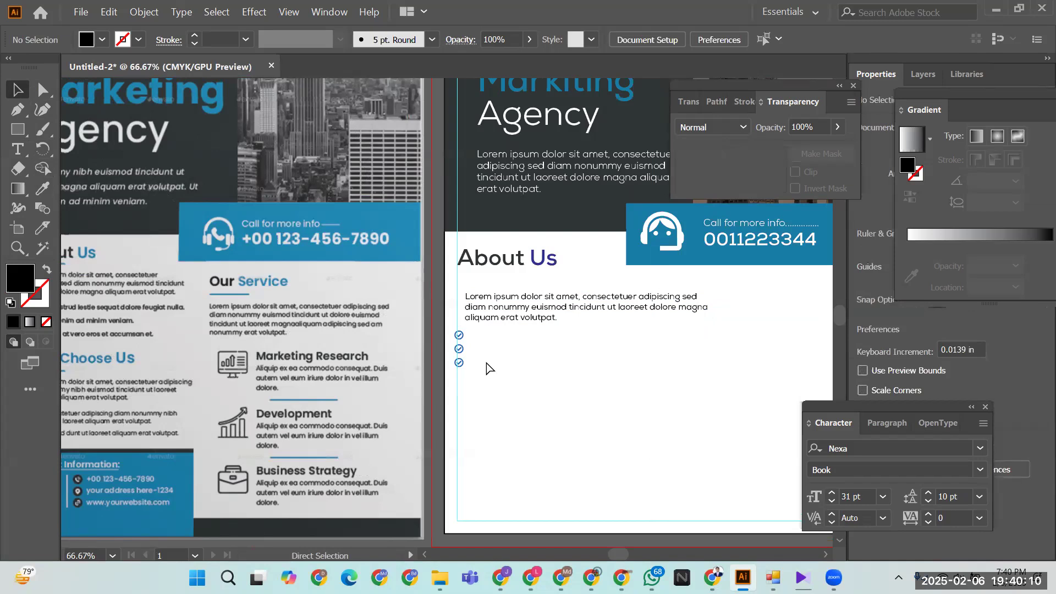
key(ctrl+v)
drag(386, 300, 510, 331)
- Top-align the list lines with the first checkmark and move them closer to the checkmarks
click(521, 415)
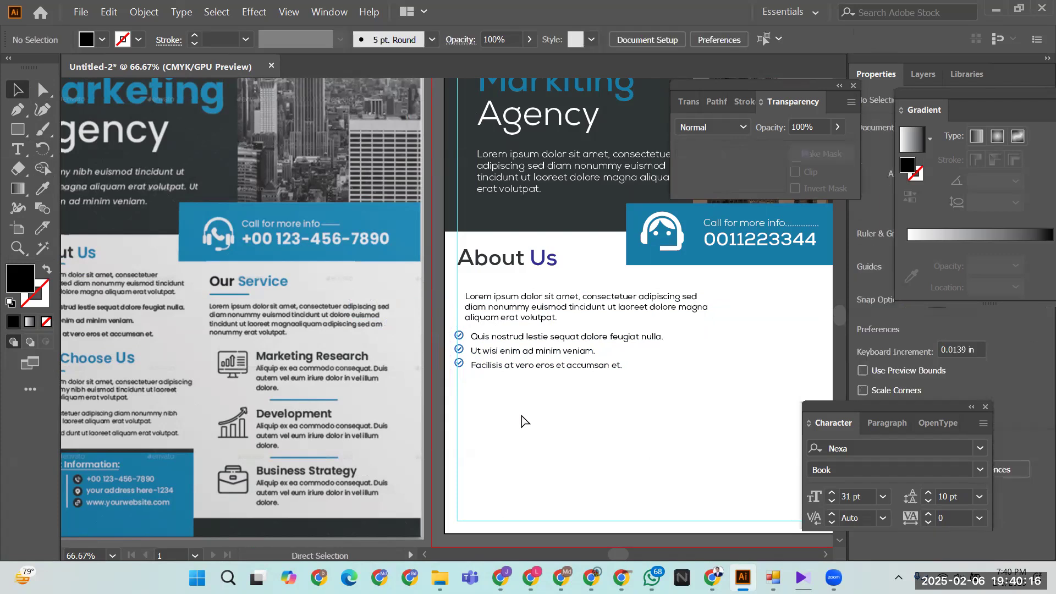
key(ctrl+plus)
key(ctrl+plus)
key(ctrl+plus)
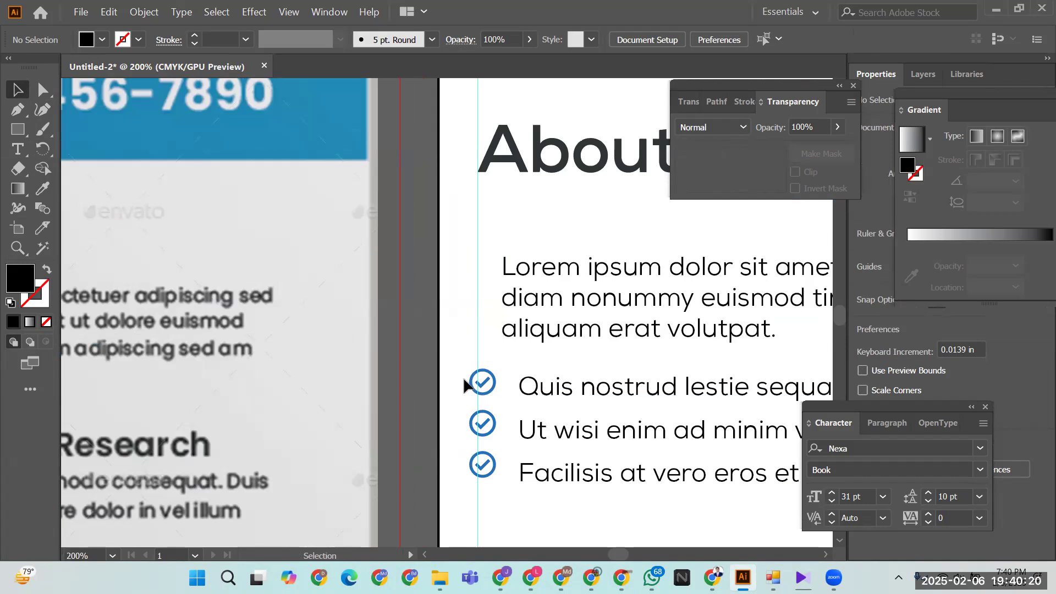
click(583, 388)
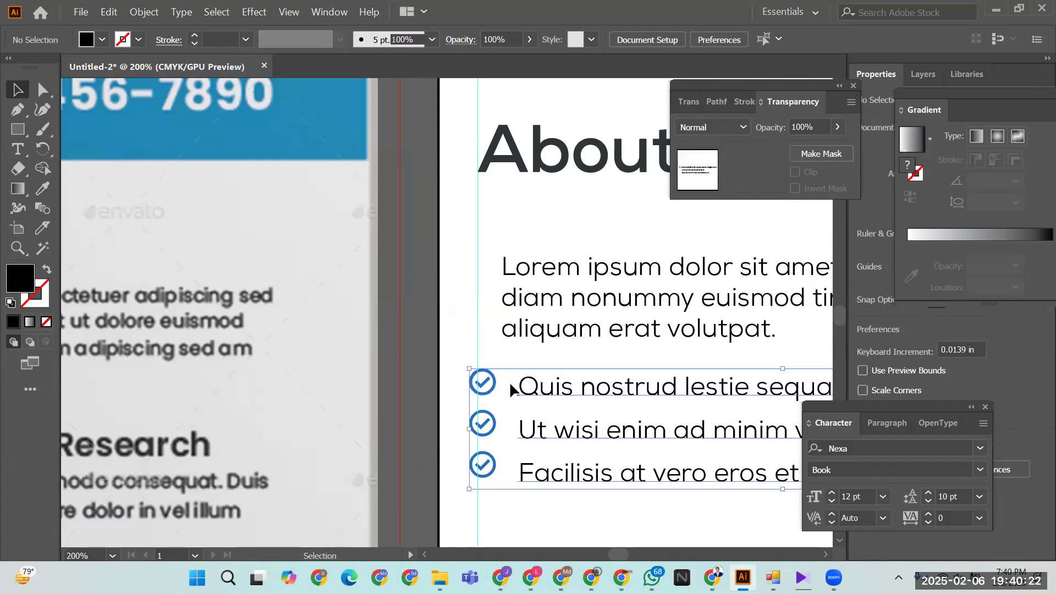
click(489, 384)
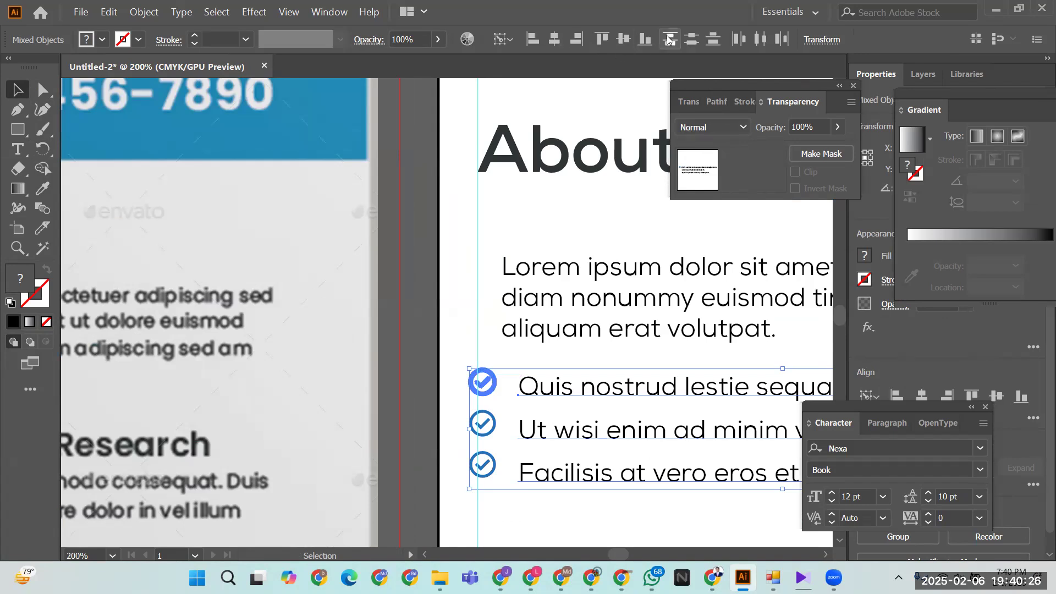
click(596, 39)
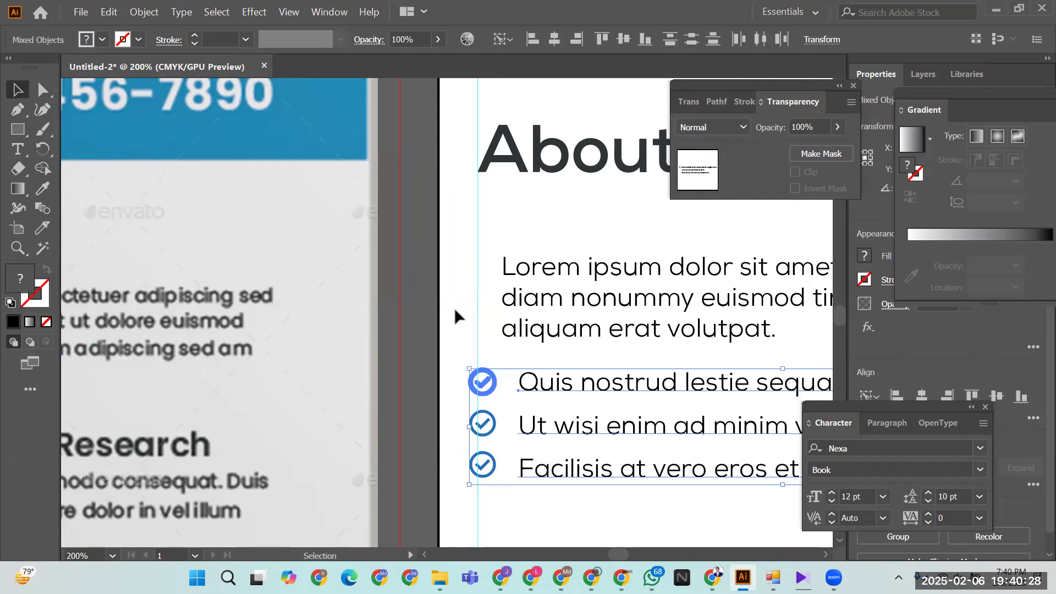
click(455, 310)
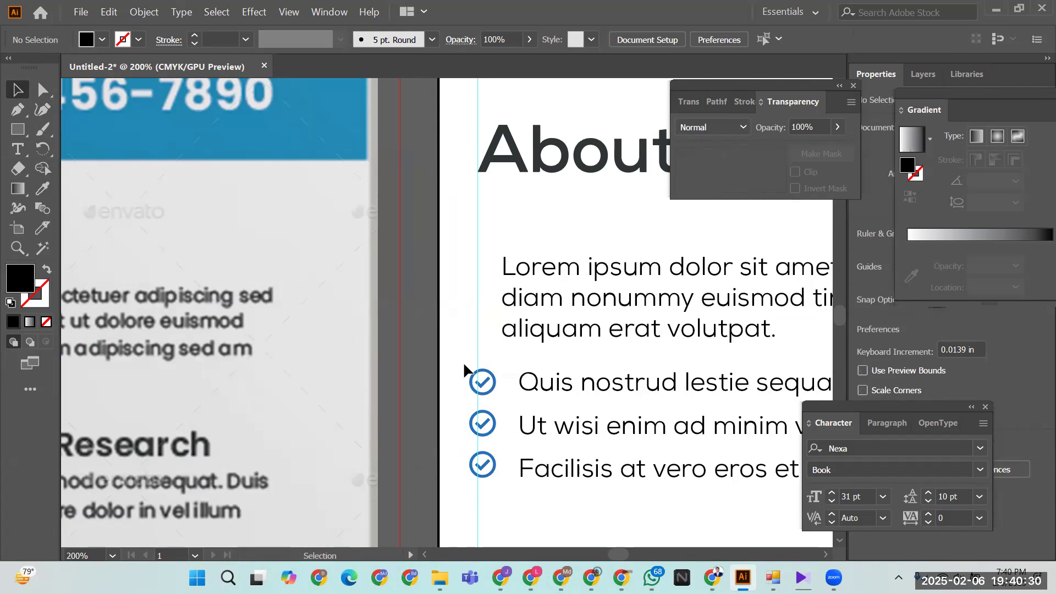
drag(530, 382, 522, 382)
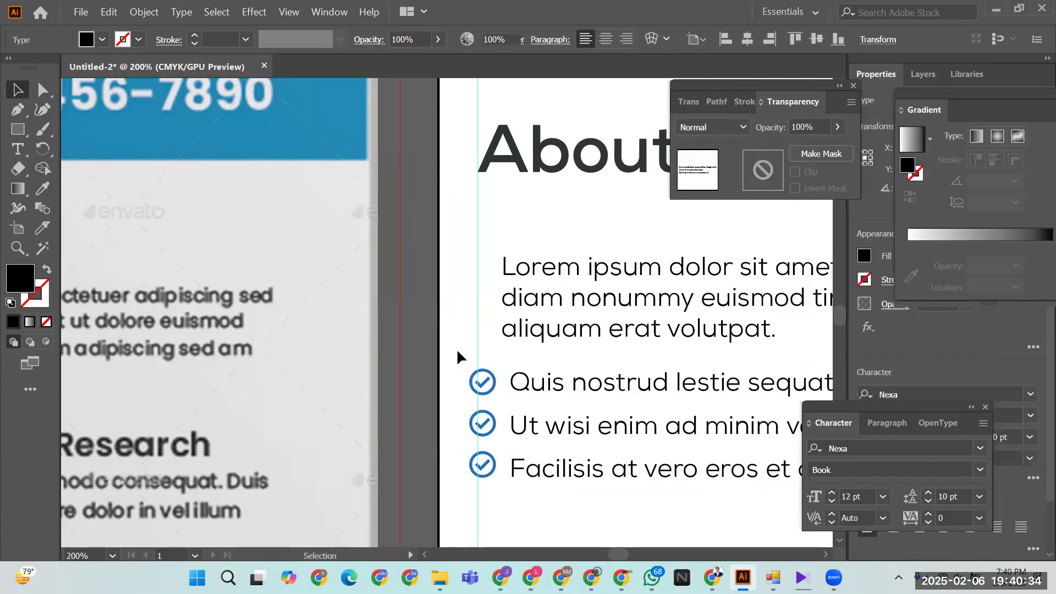
- Group the checkmarks with the list lines and left-align the group with the Lorem paragraph
drag(459, 367, 607, 478)
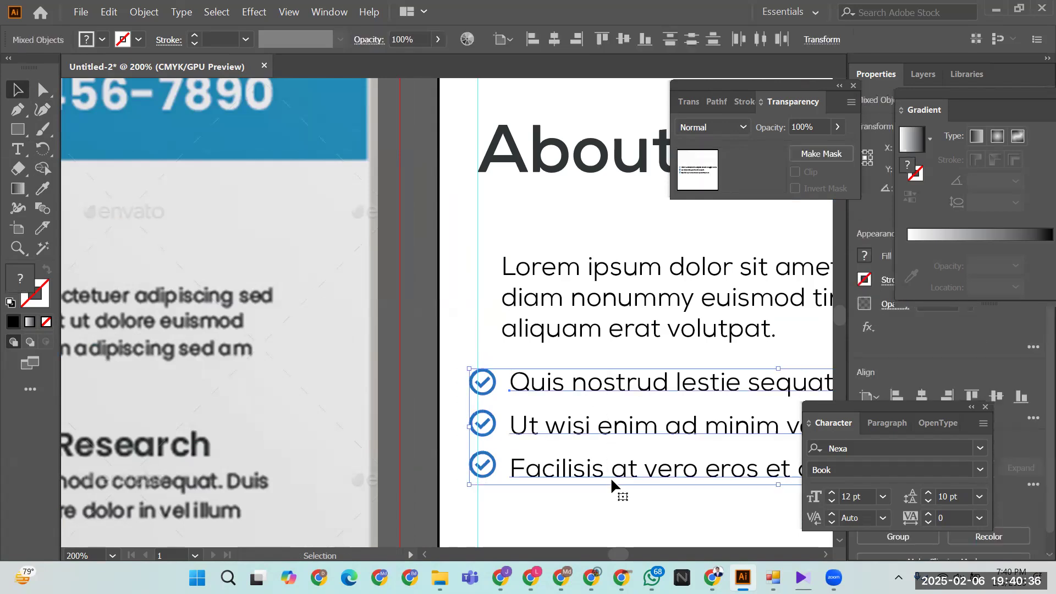
key(ctrl+g)
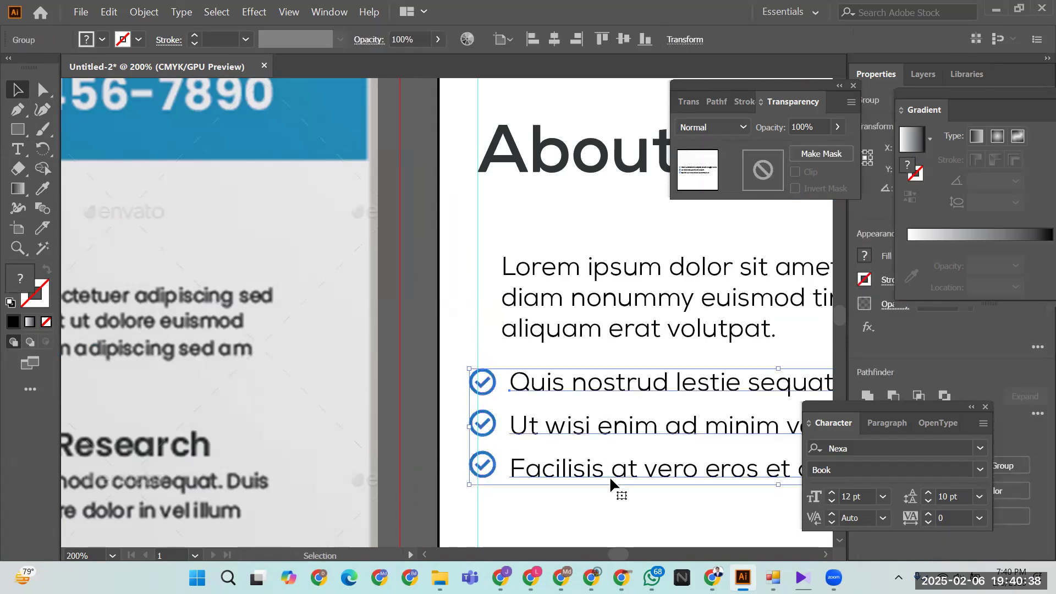
shift+click(527, 331)
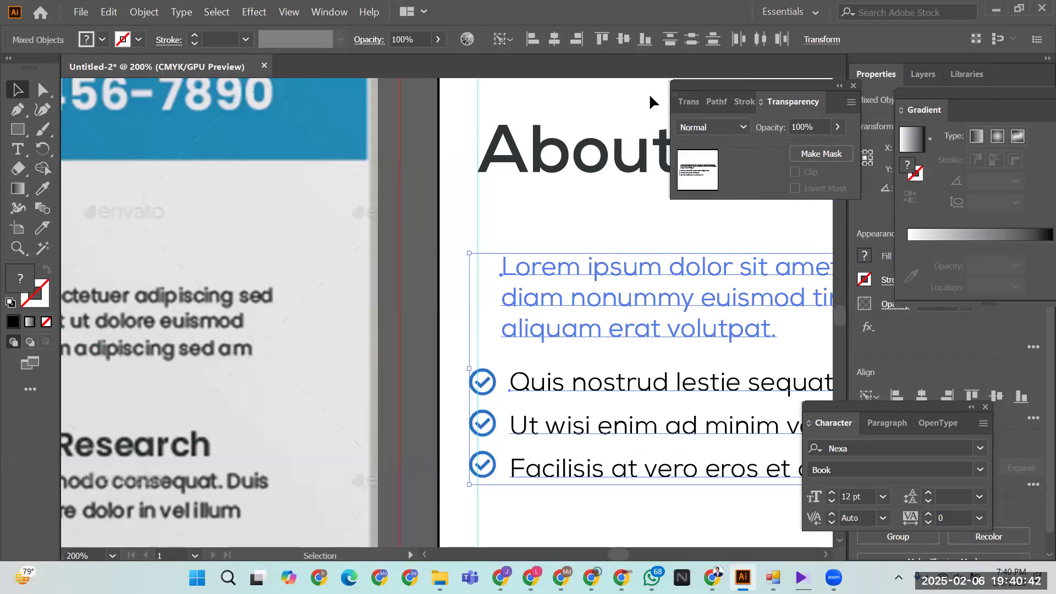
click(533, 39)
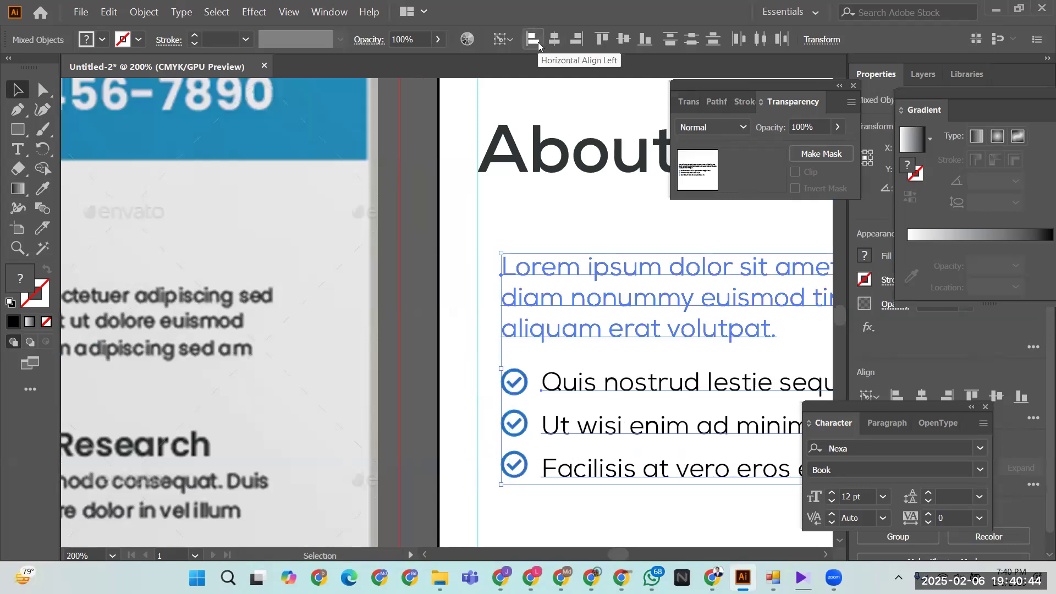
click(472, 350)
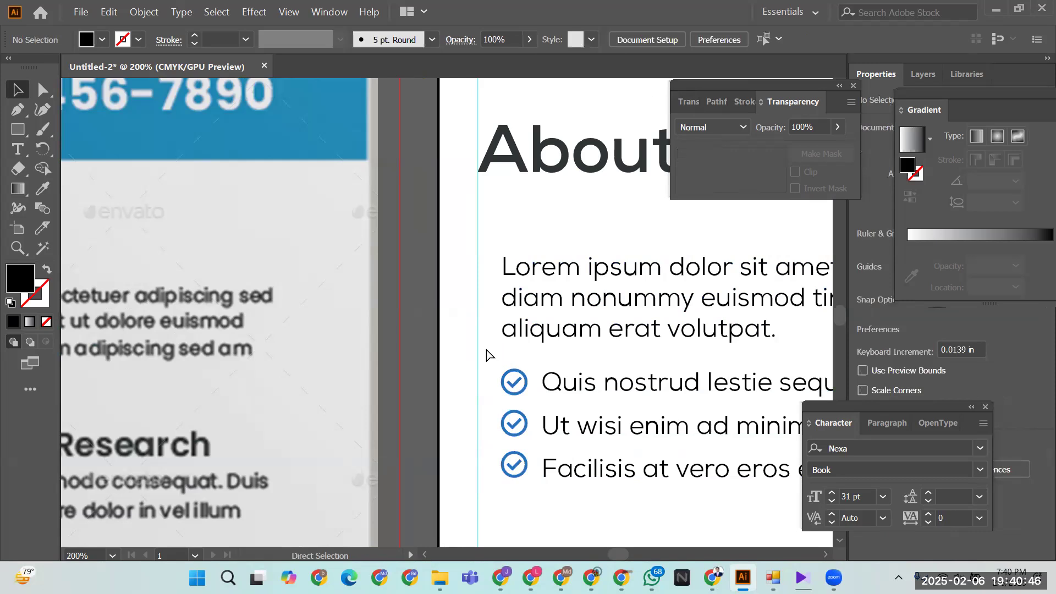
scroll(486, 352, down, 3)
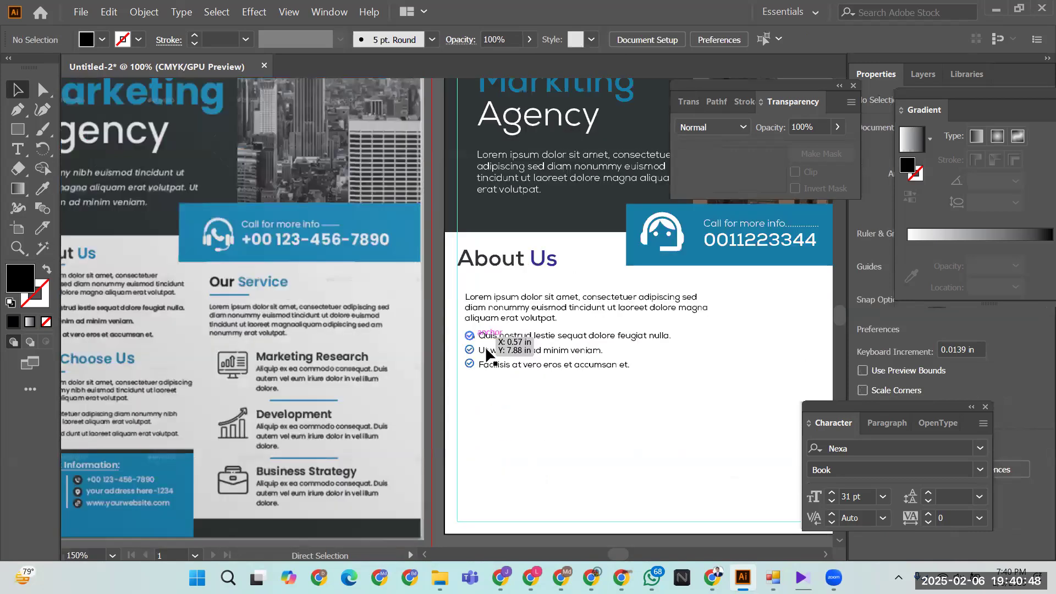
- Nudge the paragraph and checklist text block up toward the About Us heading
scroll(487, 355, down, 3)
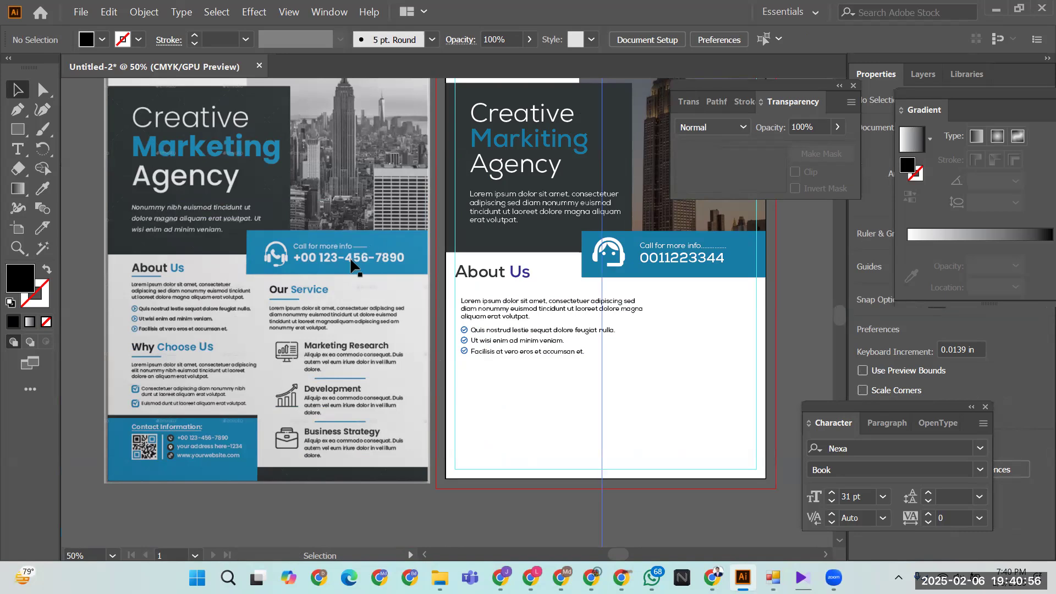
click(514, 348)
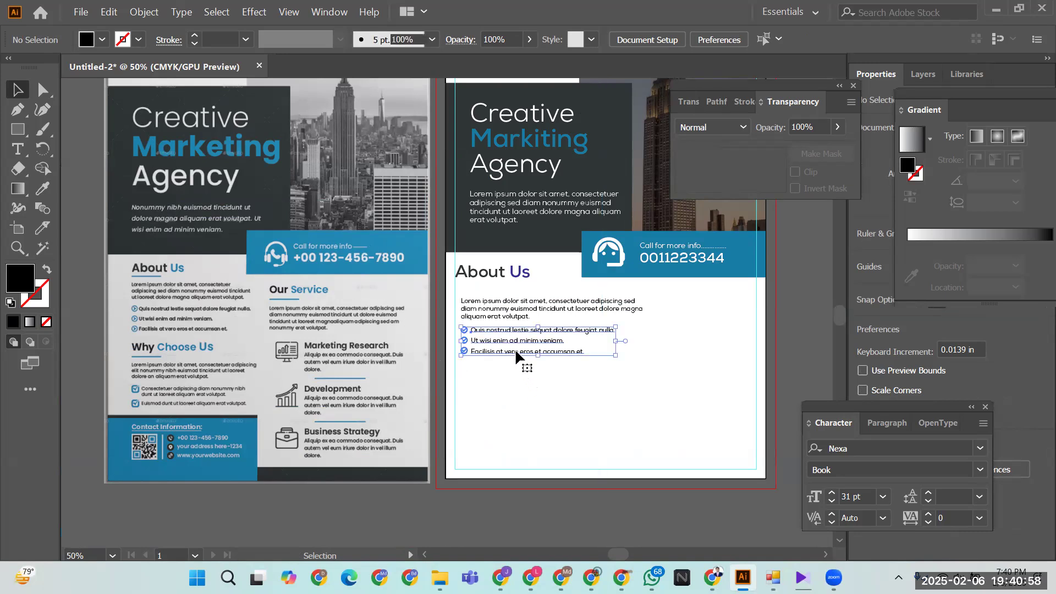
click(479, 304)
key(shift+Up)
key(shift+Up)
key(shift+Up)
key(shift+Up)
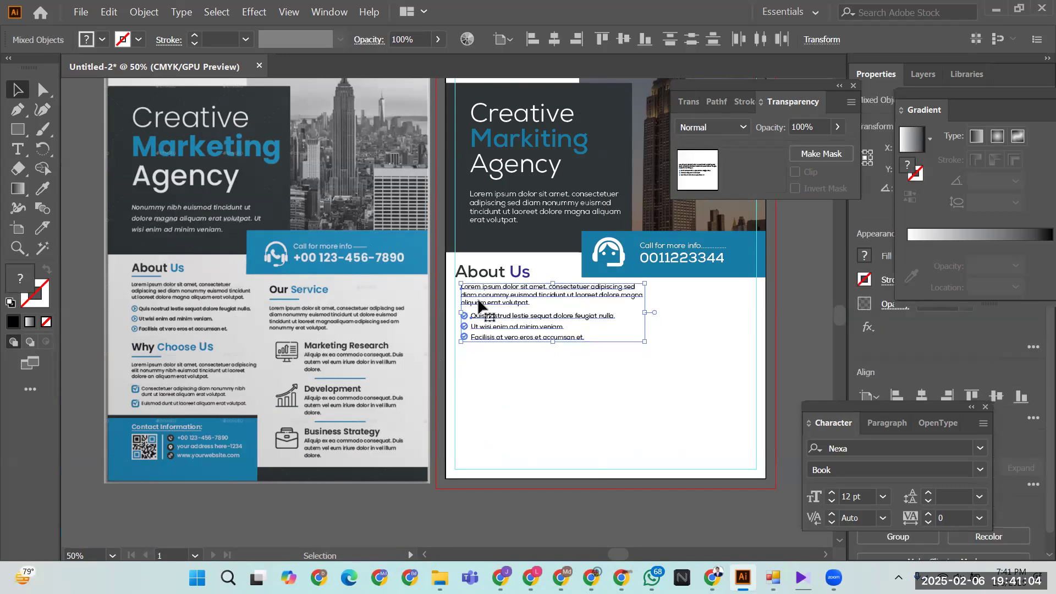
key(Up)
click(486, 385)
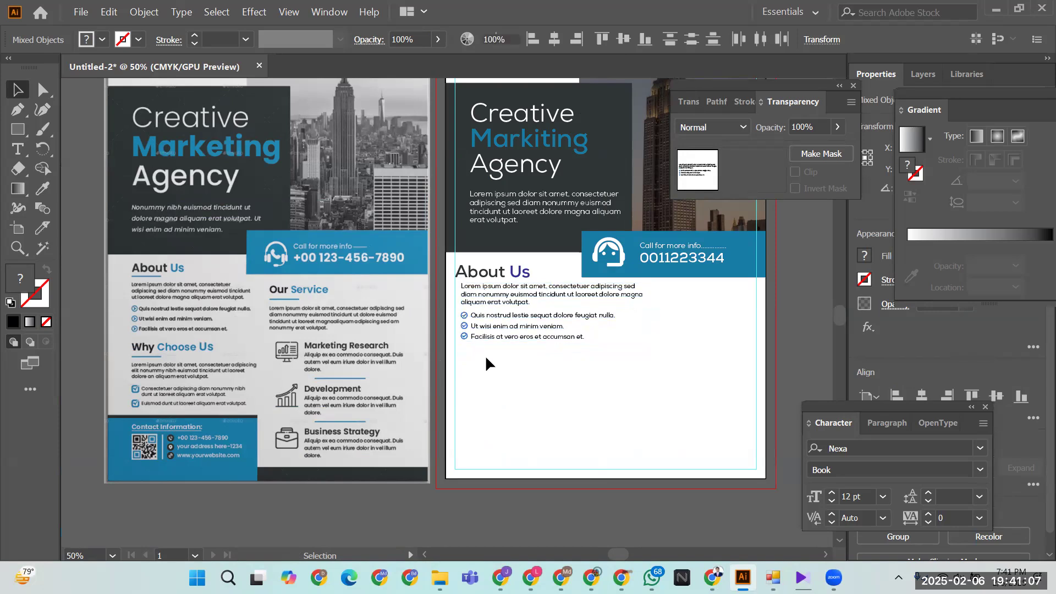
- Left-align the paragraph and checklist with the About Us heading
click(485, 297)
drag(533, 369, 459, 285)
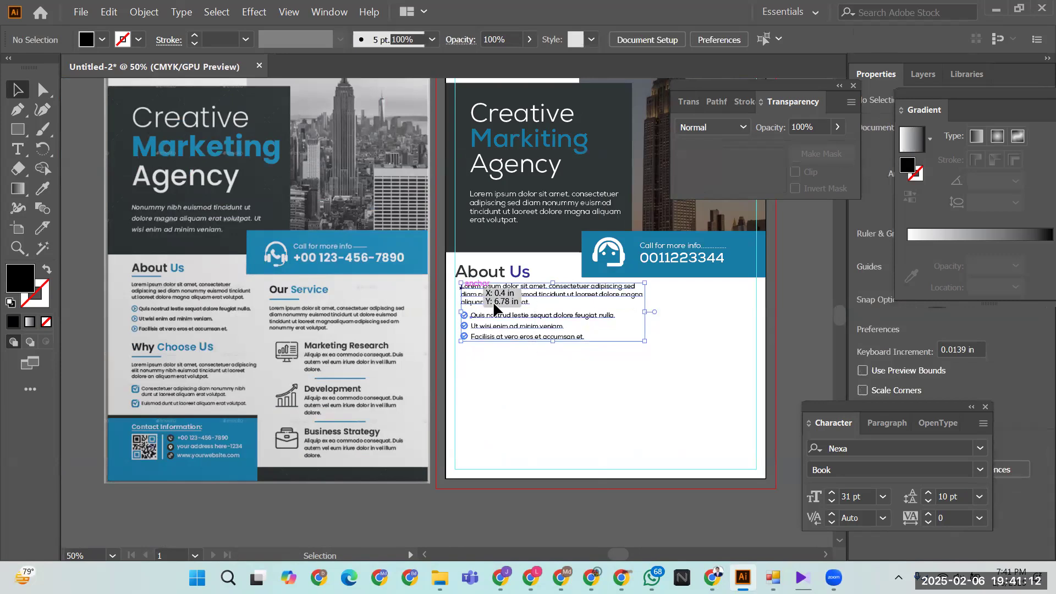
shift+click(487, 272)
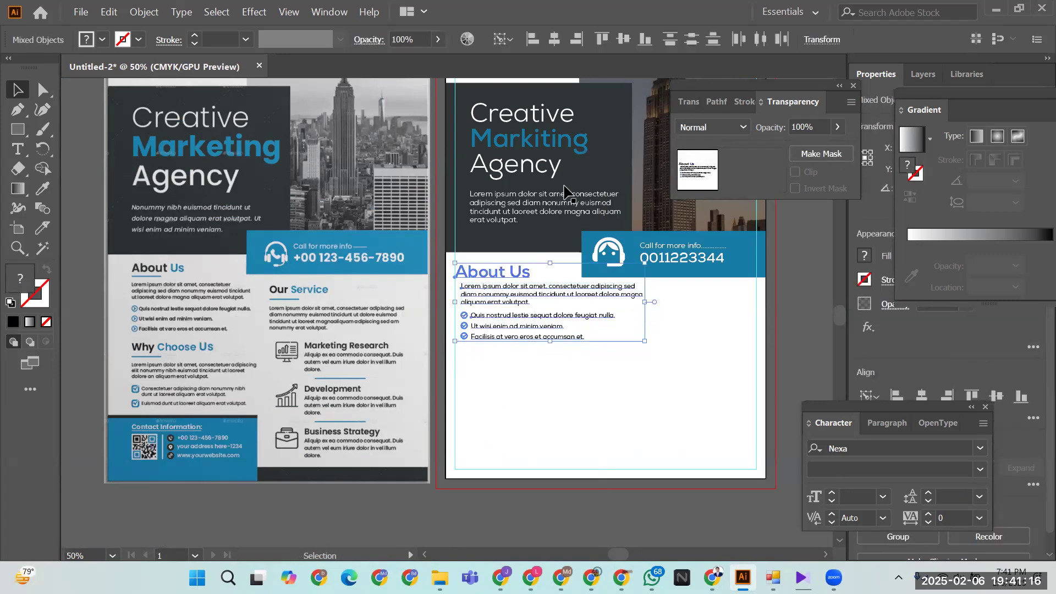
click(532, 39)
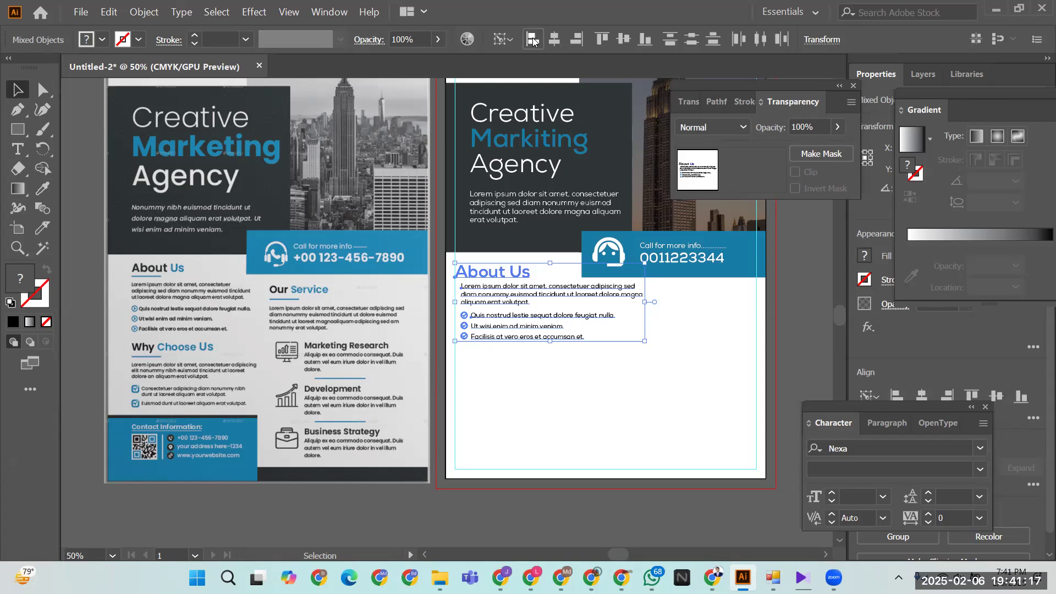
click(568, 402)
- Group the heading, paragraph and checklist into one About Us group
drag(548, 400, 478, 275)
key(ctrl+g)
key(v)
key(ctrl+h)
click(550, 403)
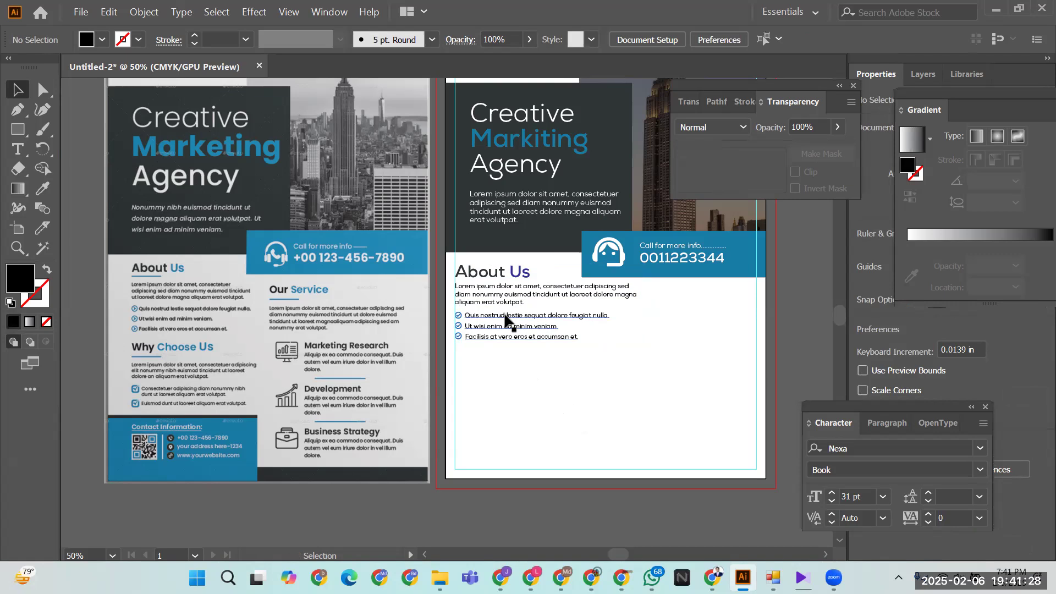
- Alt-drag a copy of the About Us group straight down below the original
drag(503, 319, 504, 400)
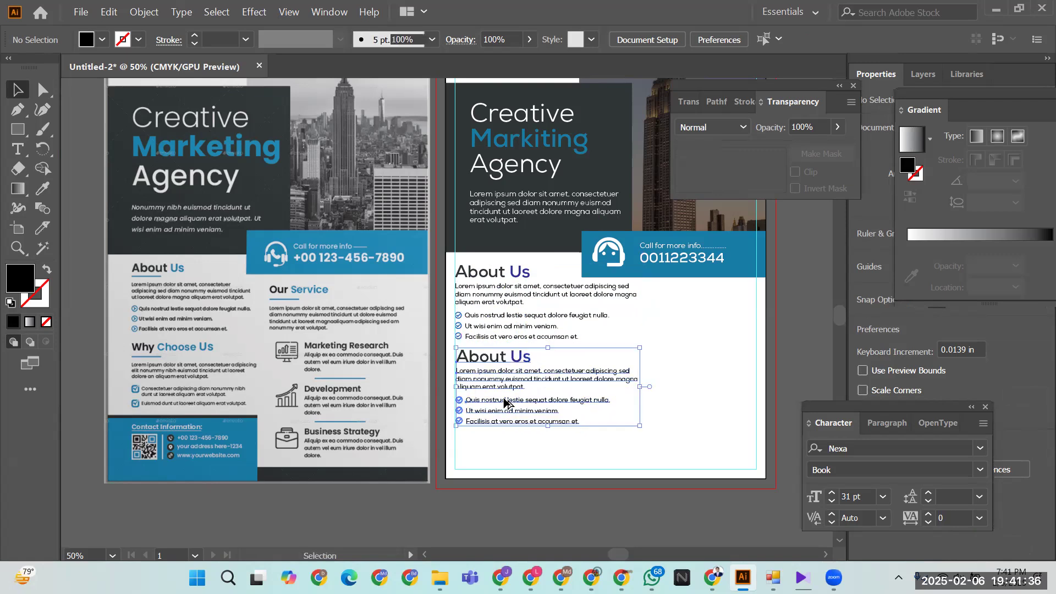
click(676, 404)
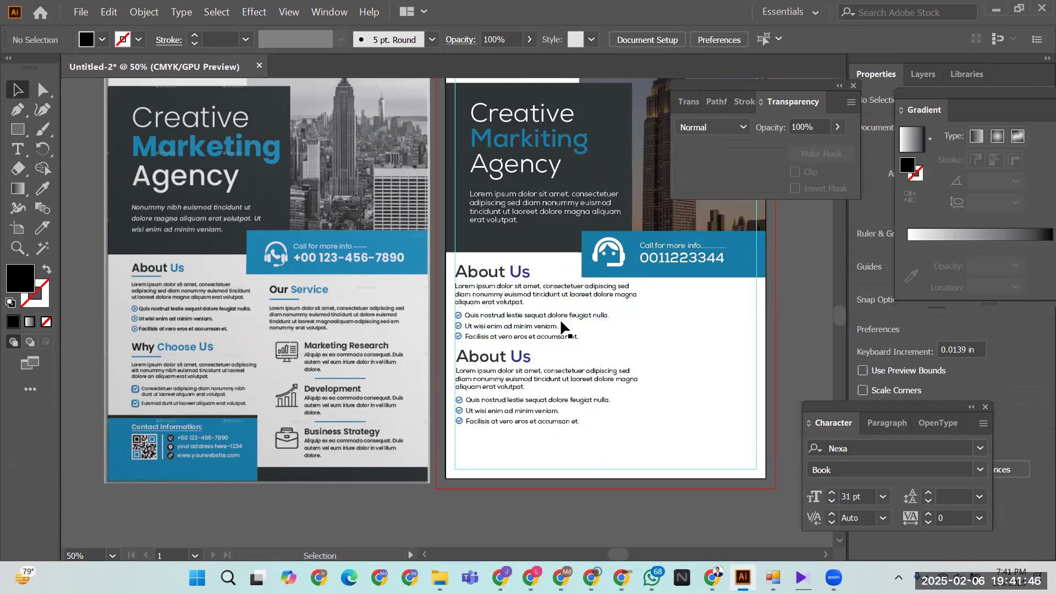
- In the copied paragraph, break lines after 'consectetuer' and before 'tincidunt', joining 'adipiscing sed' onward
double_click(558, 379)
click(562, 379)
double_click(562, 379)
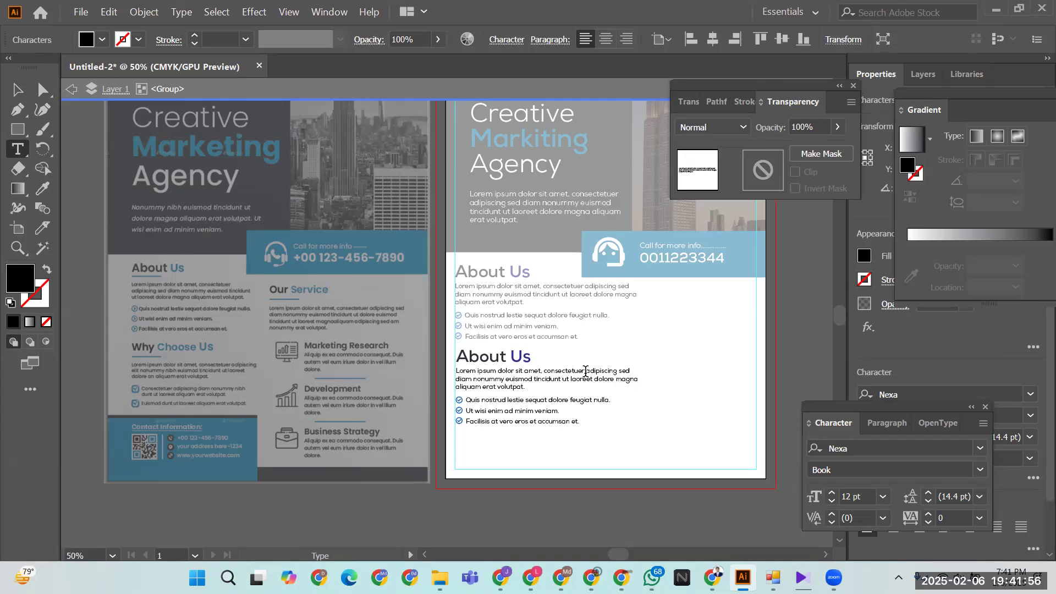
click(585, 371)
key(Return)
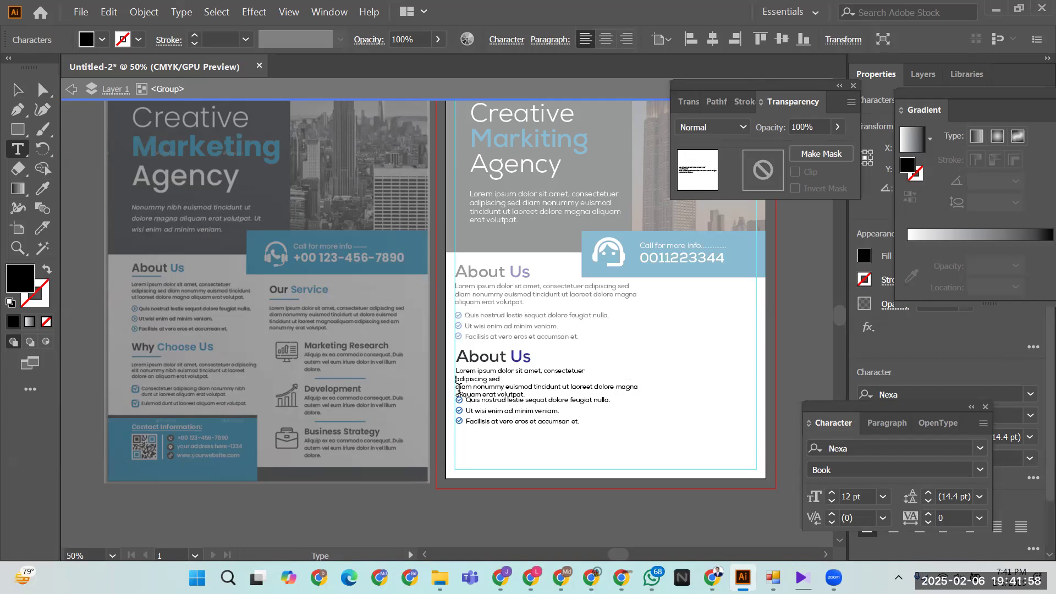
click(457, 388)
key(BackSpace)
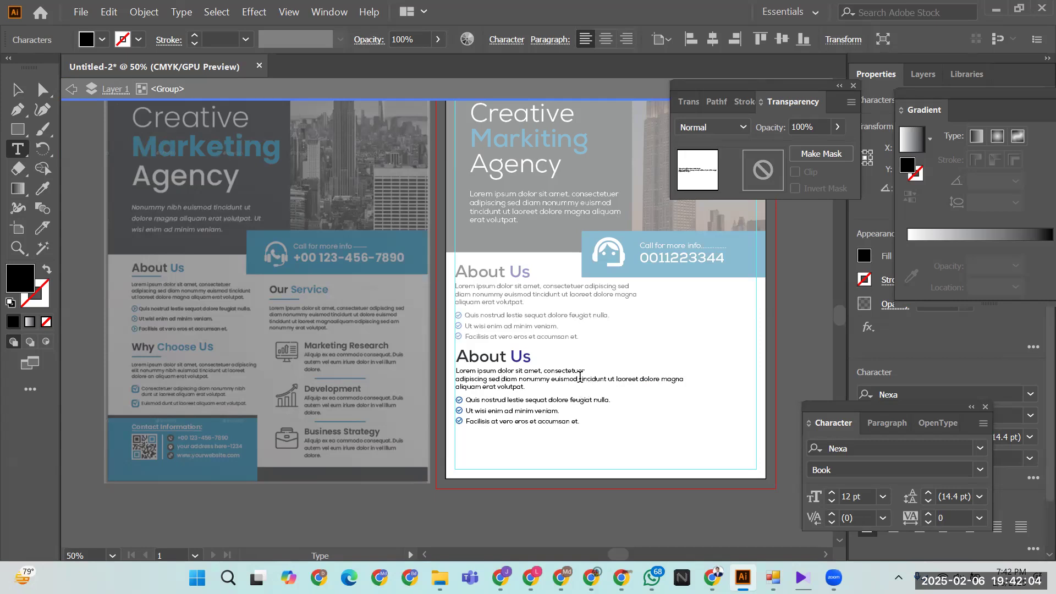
click(593, 378)
key(Return)
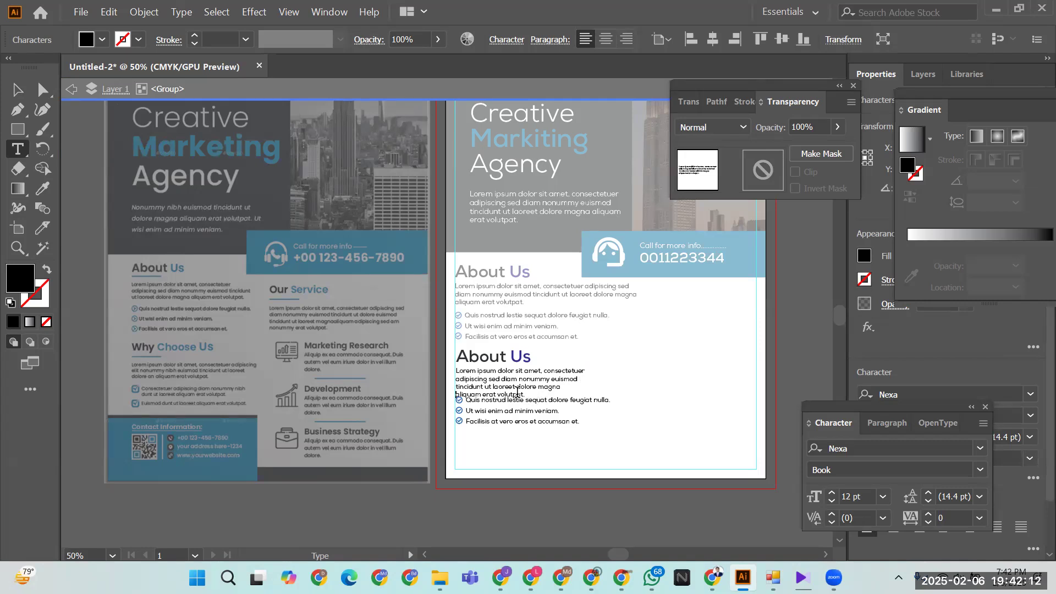
- Delete the 'aliquam erat volutpat' line so the paragraph ends at 'dolore magna.'
drag(456, 394, 518, 392)
key(BackSpace)
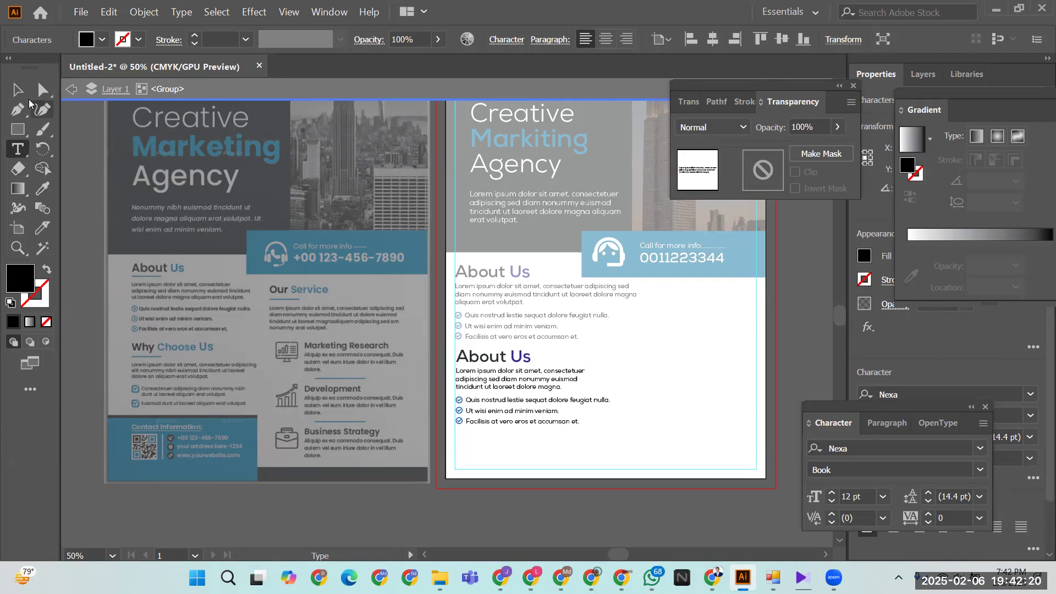
click(17, 90)
click(595, 497)
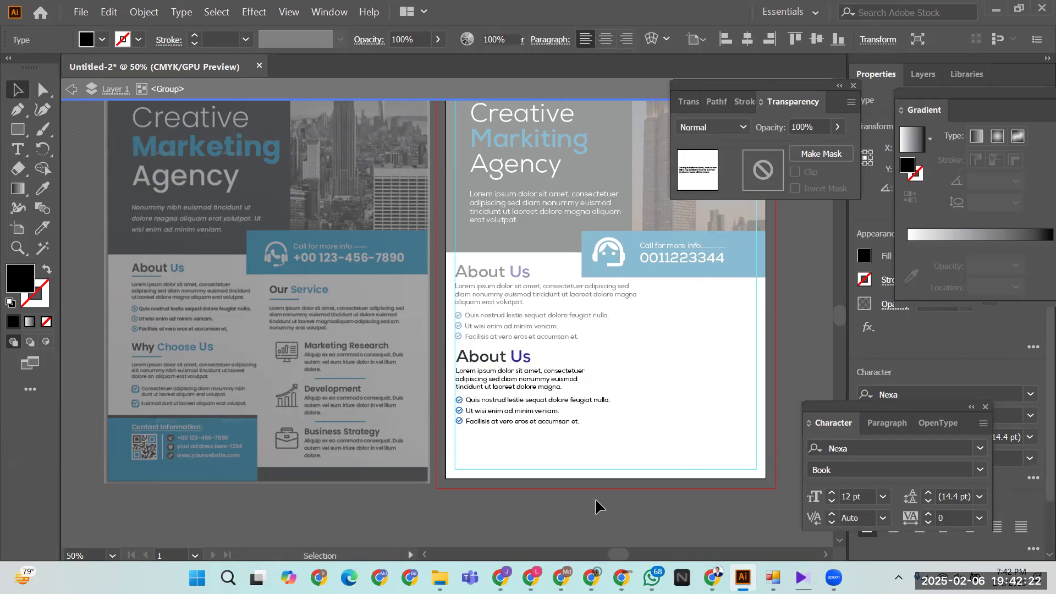
double_click(595, 497)
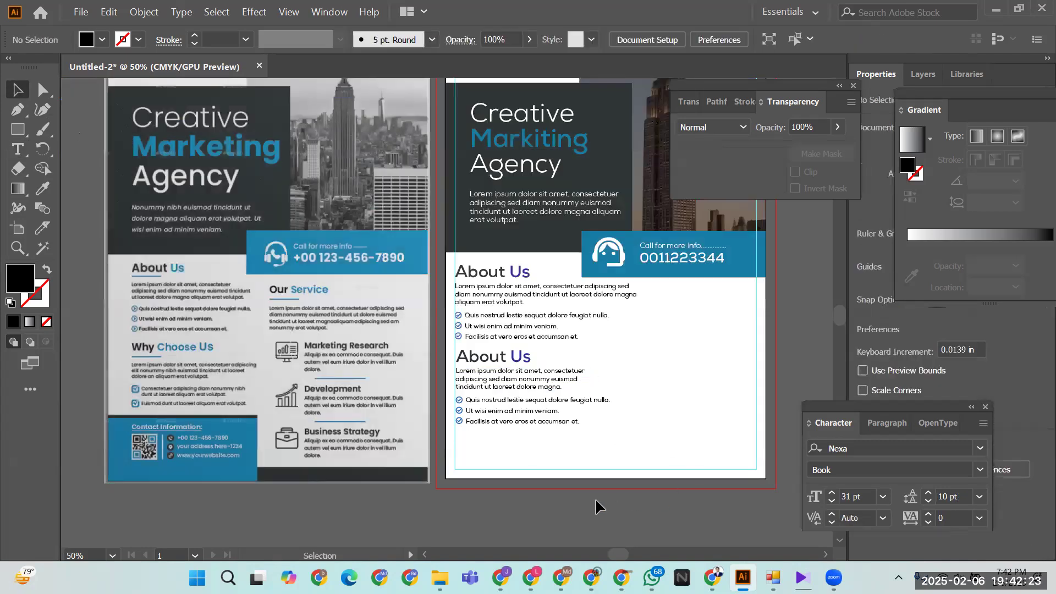
- Delete the original About Us block
click(506, 414)
click(524, 443)
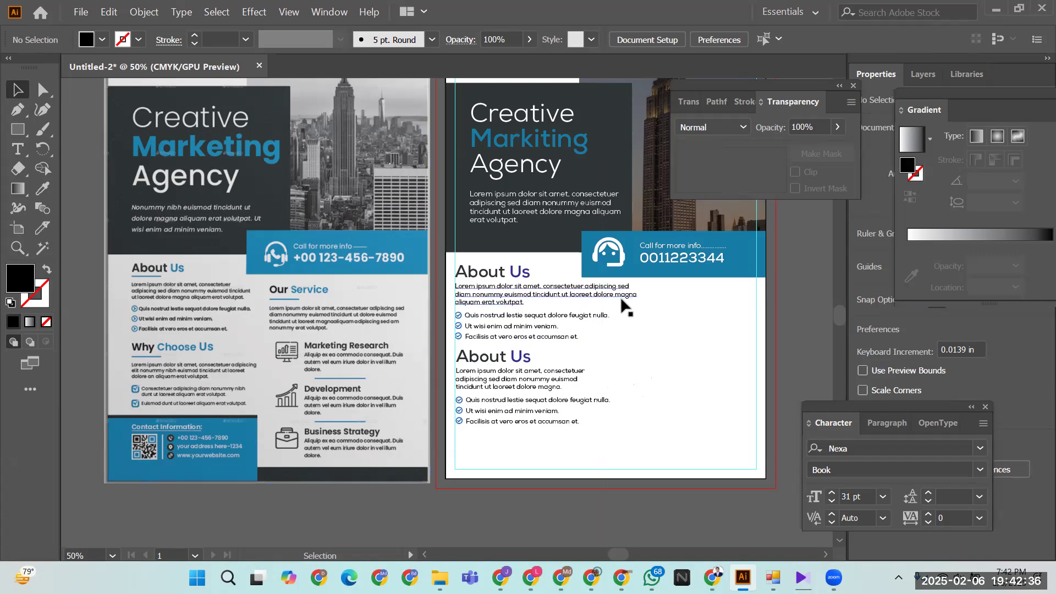
click(507, 318)
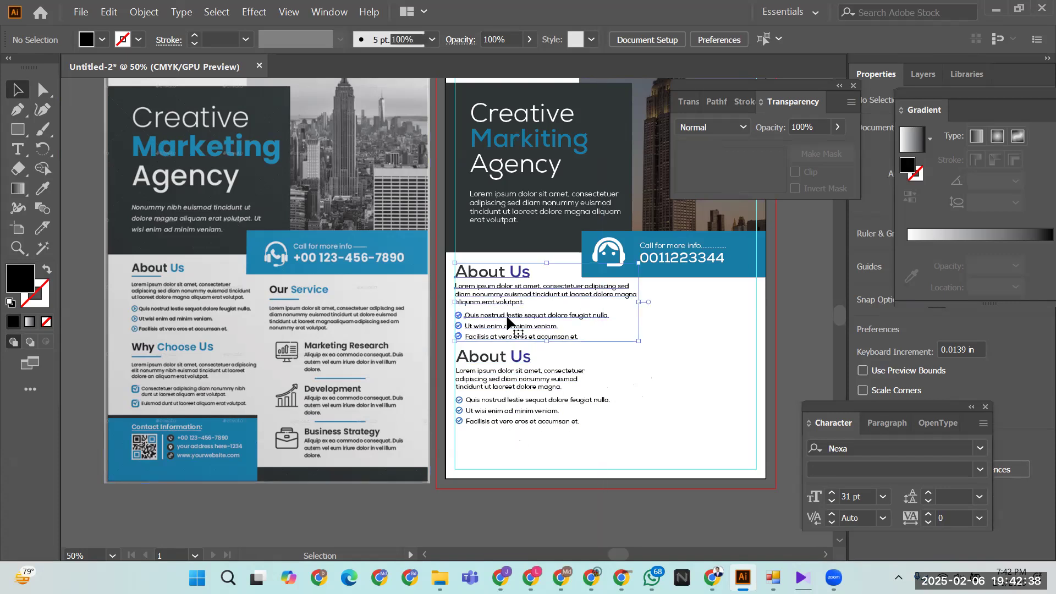
key(Delete)
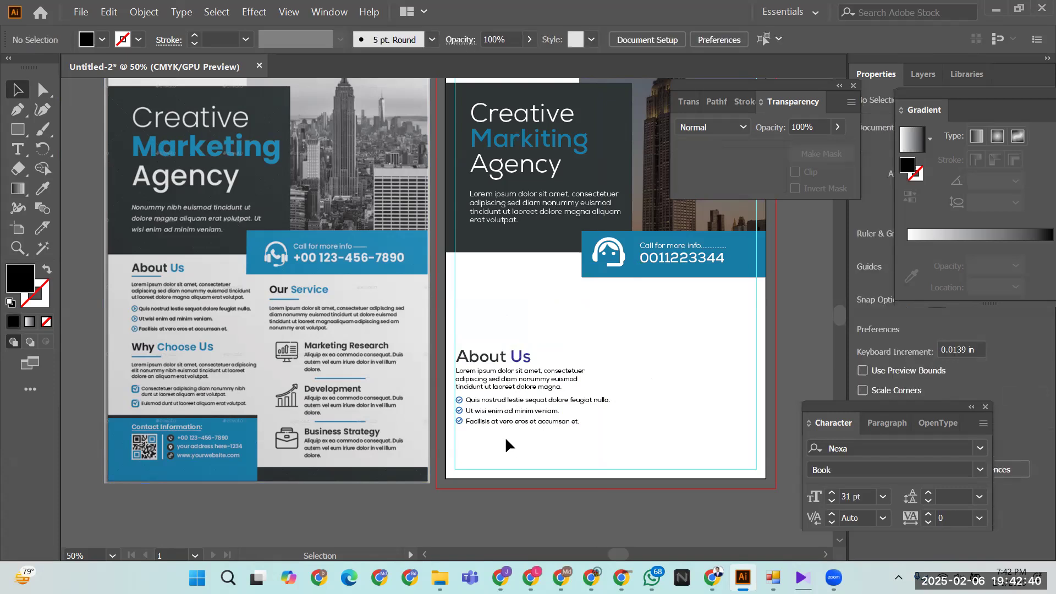
- Move the narrower copy up into the empty space under the blue bar
click(497, 407)
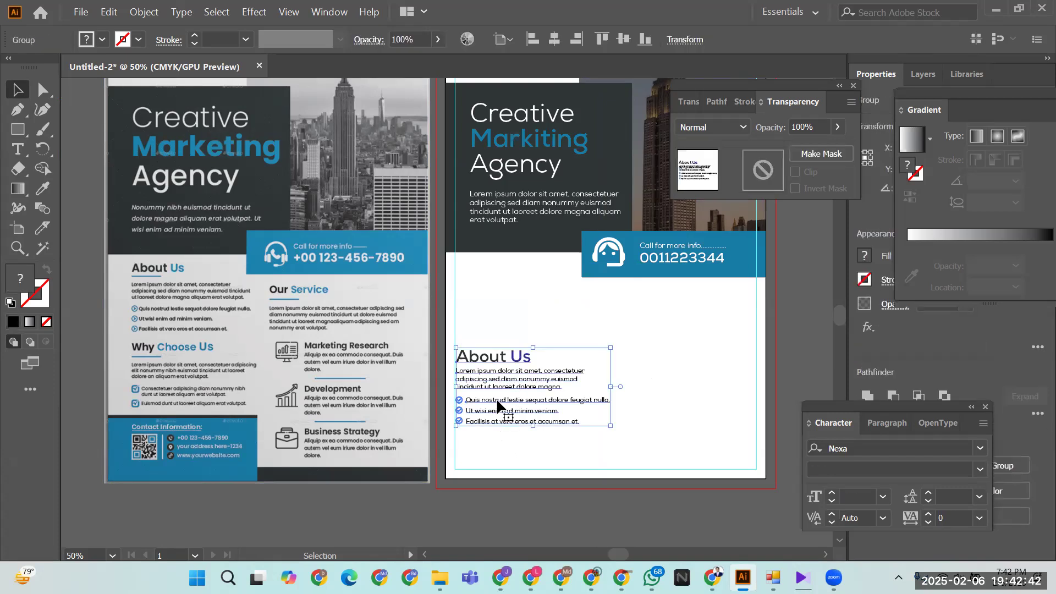
key(shift+Up)
key(shift+Up)
key(shift+Up)
key(shift+Up)
key(shift+Up)
key(shift+Up)
key(shift+Up)
key(shift+Up)
key(shift+Up)
key(shift+Up)
key(shift+Up)
key(shift+Up)
key(shift+Up)
key(shift+Up)
key(shift+Up)
key(shift+Up)
key(shift+Up)
key(shift+Up)
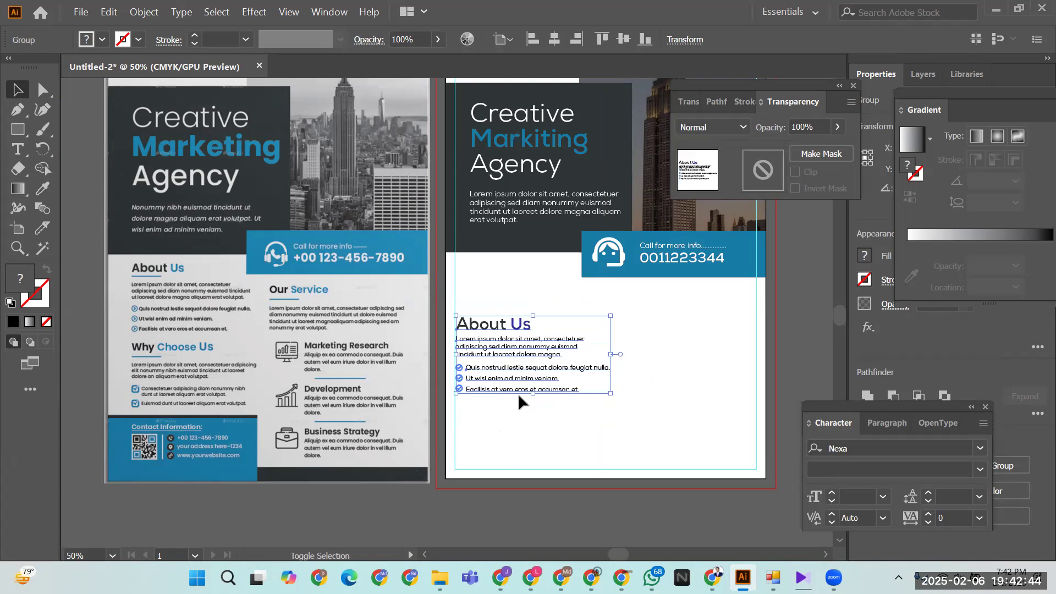
key(shift+Up)
key(shift+Up)
key(shift+Up)
key(shift+Up)
key(shift+Up)
key(shift+Up)
key(shift+Up)
key(shift+Up)
key(shift+Up)
key(shift+Up)
key(shift+Up)
key(shift+Up)
key(shift+Up)
key(shift+Up)
key(shift+Up)
key(shift+Up)
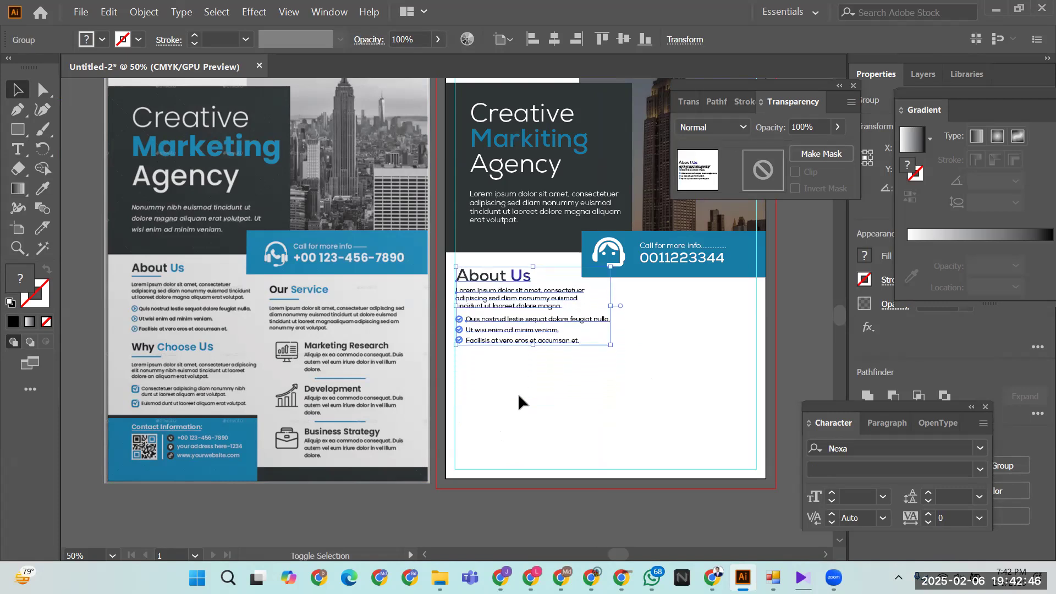
key(Down)
key(Down)
key(Down)
key(Down)
key(Down)
key(Down)
key(Down)
key(Down)
key(Down)
key(Down)
key(Down)
key(Down)
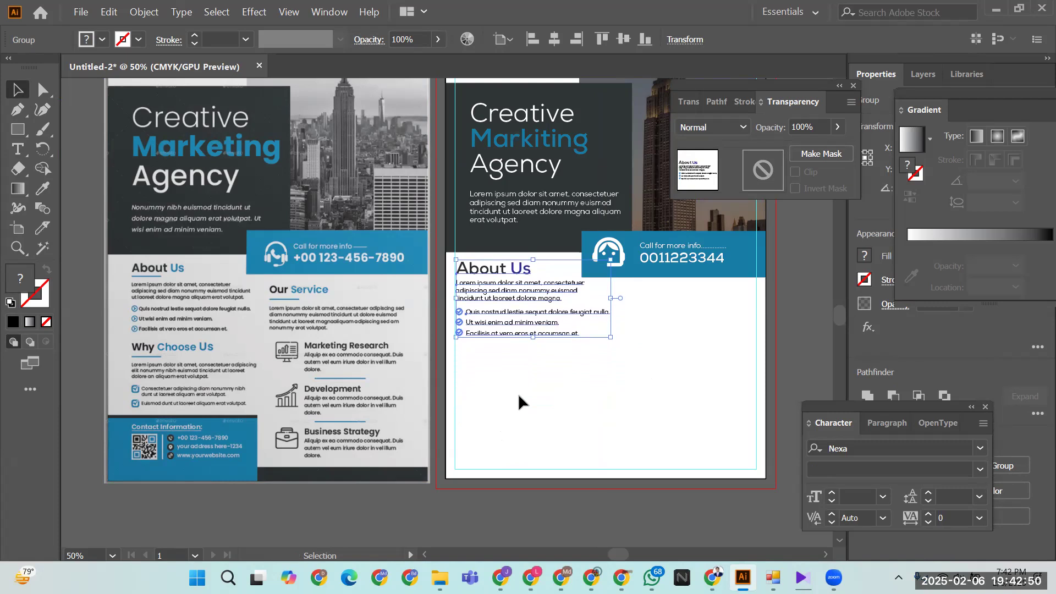
click(603, 385)
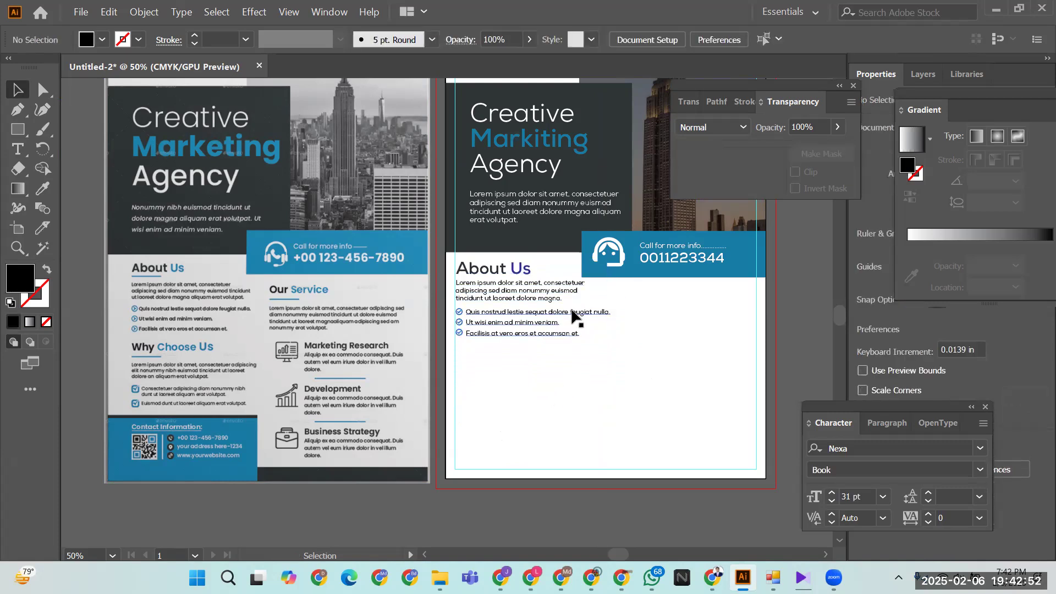
double_click(571, 305)
click(614, 357)
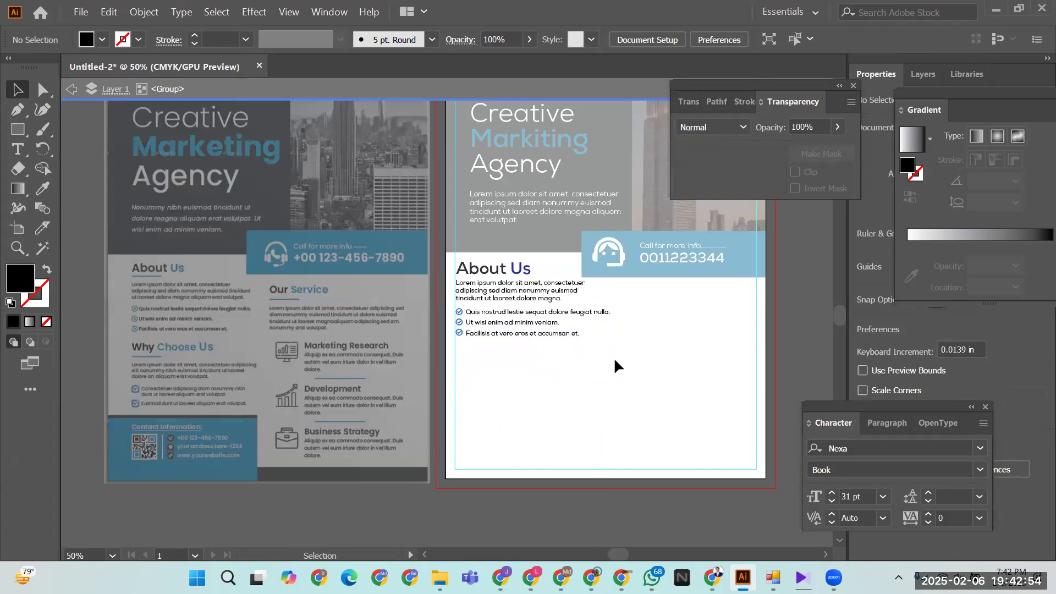
key(Escape)
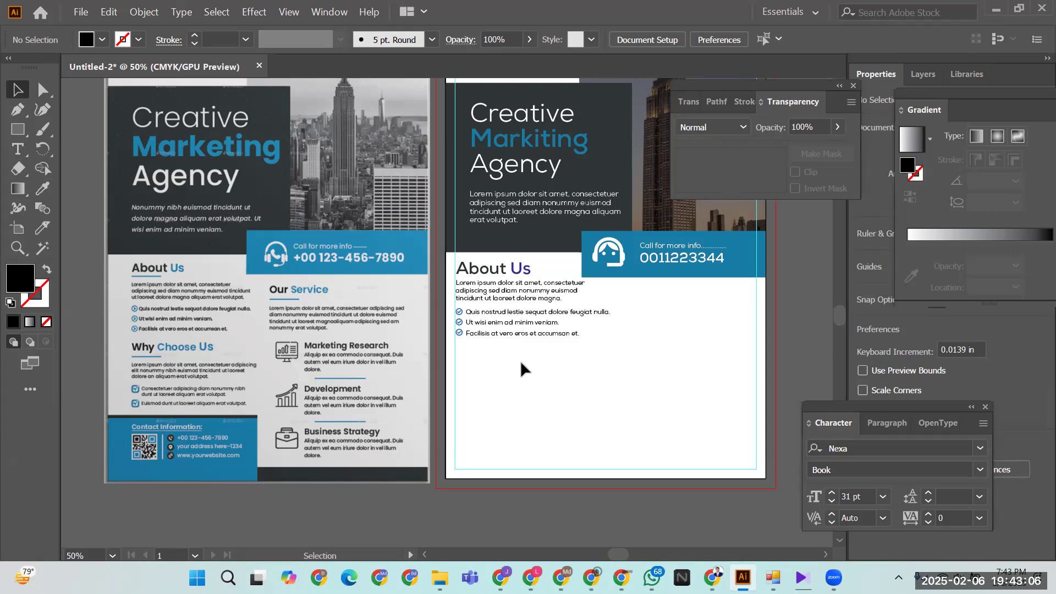
- Alt-drag a copy of the About Us block to the right and nudge it up
drag(516, 335, 678, 368)
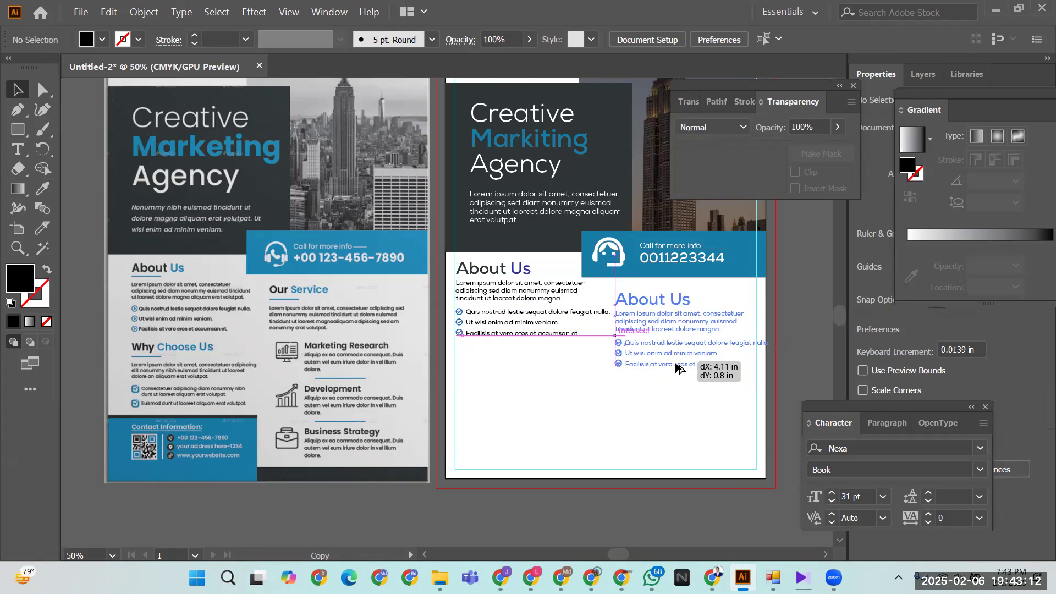
drag(678, 367, 675, 366)
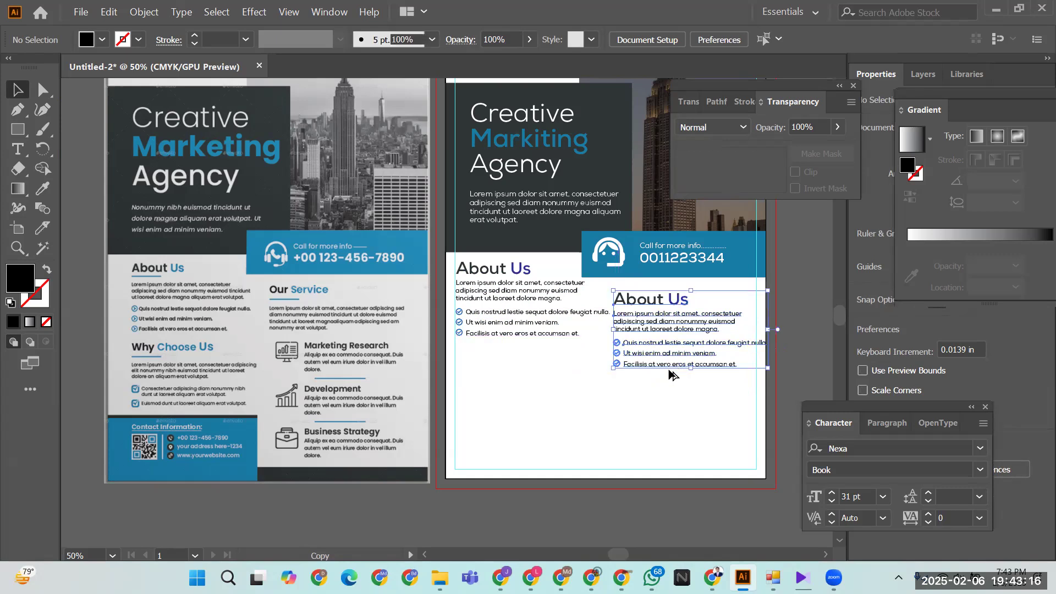
key(Up)
key(Up)
key(Up)
key(Up)
key(Up)
key(Up)
key(Up)
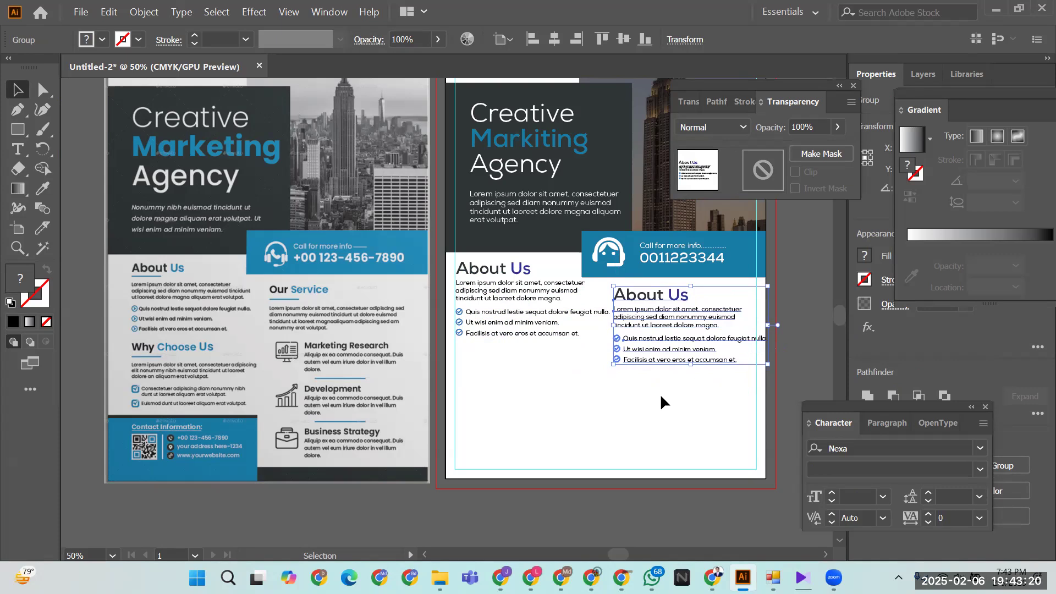
key(ctrl+shift+a)
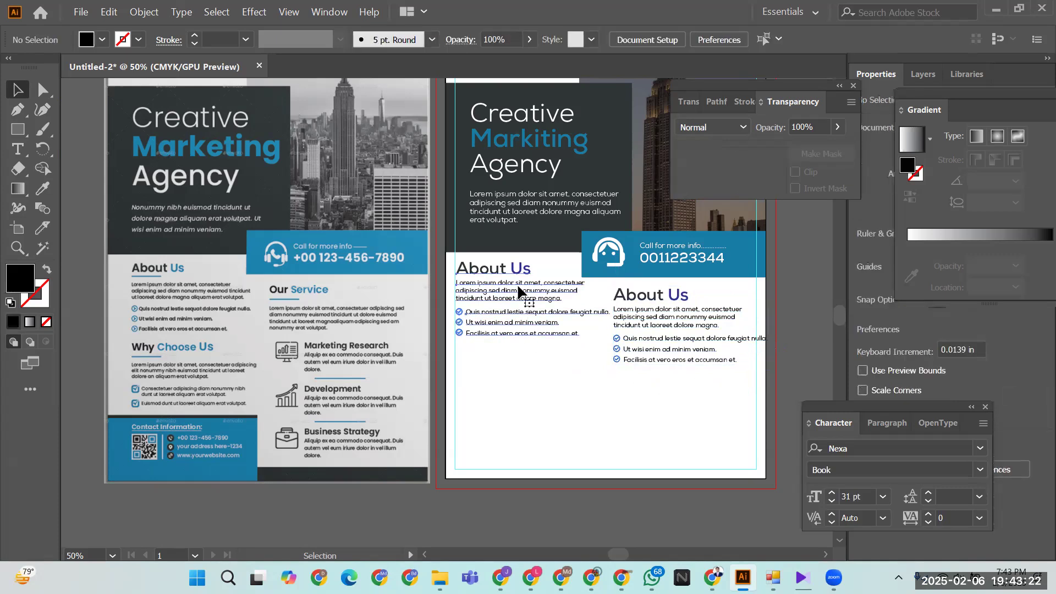
- Narrow the left About Us block, delete the misplaced copy, and place a fresh copy in the right column
click(517, 283)
drag(607, 336, 600, 335)
click(582, 376)
click(669, 349)
key(Delete)
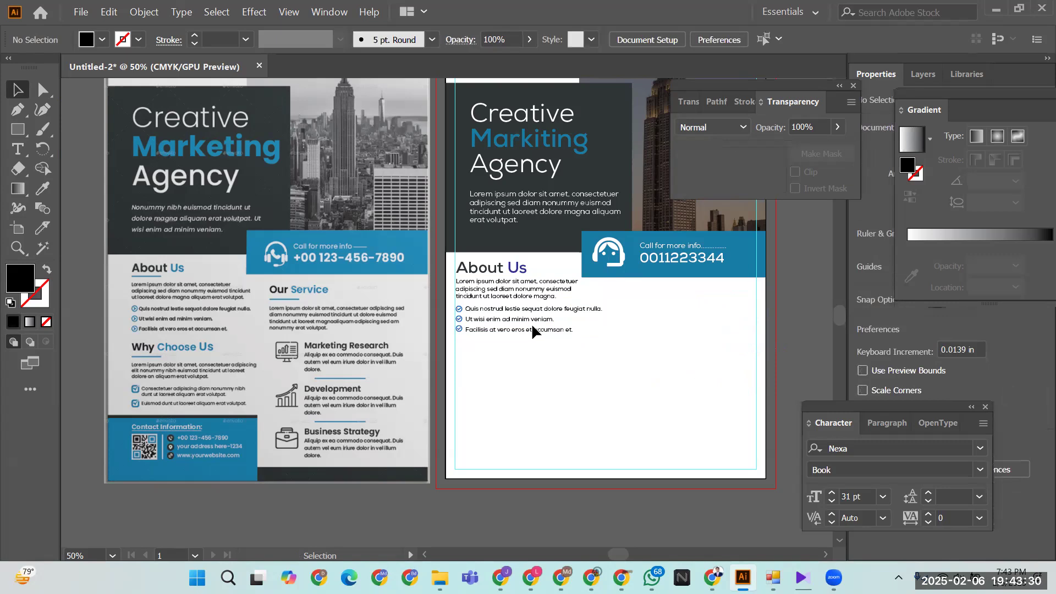
drag(526, 335, 675, 355)
click(625, 414)
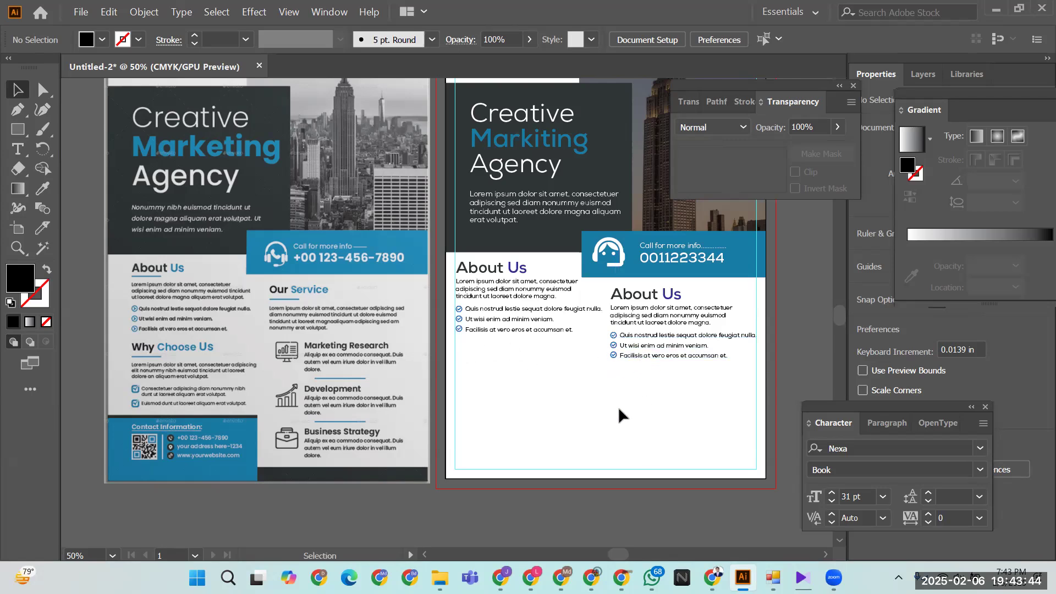
- Duplicate the left About Us block below itself and ungroup the copy
drag(507, 330, 506, 411)
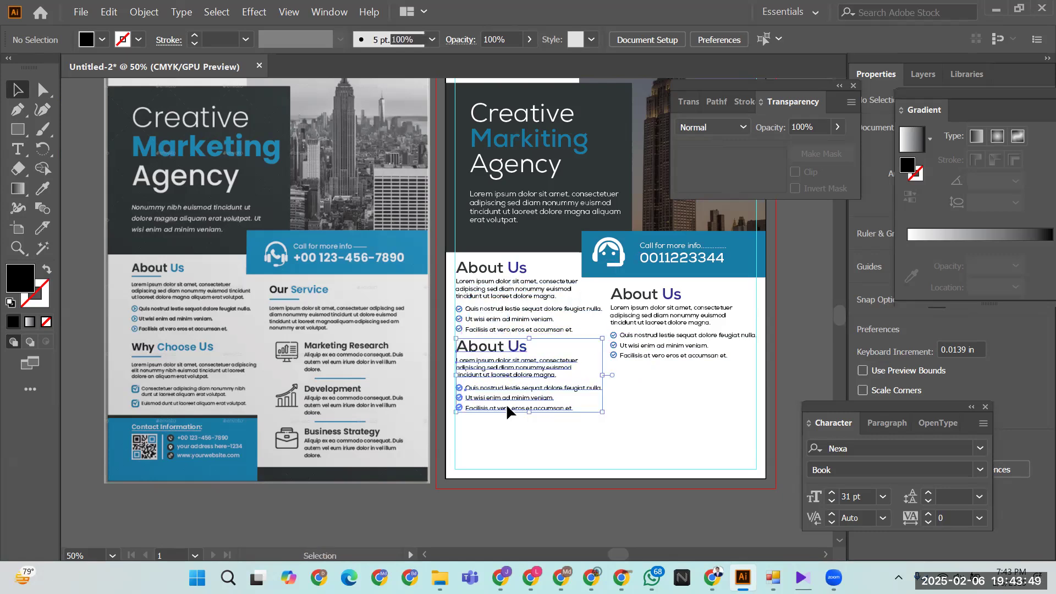
click(525, 428)
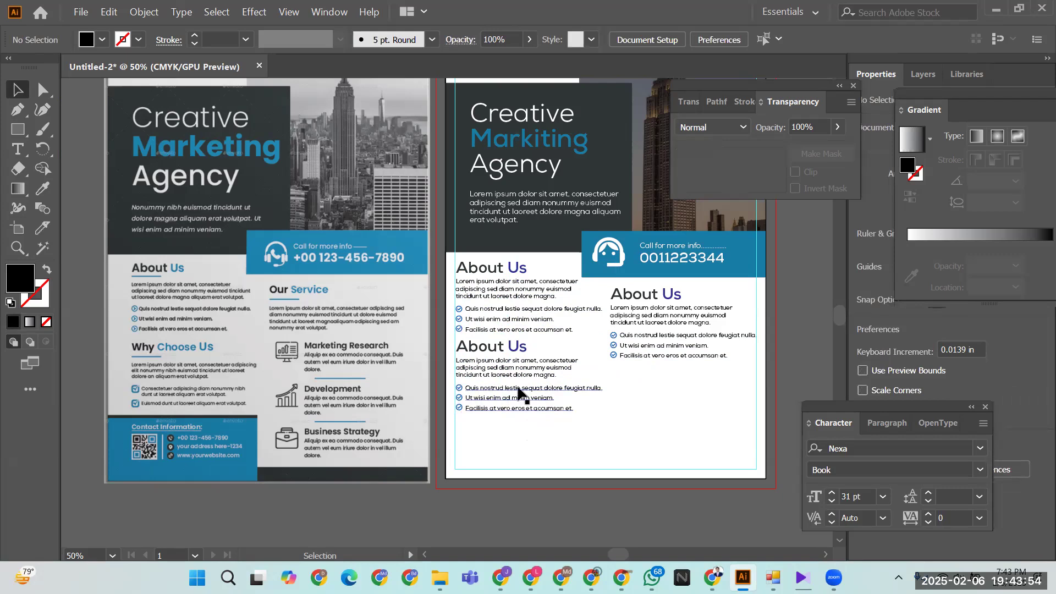
click(465, 349)
right_click(466, 350)
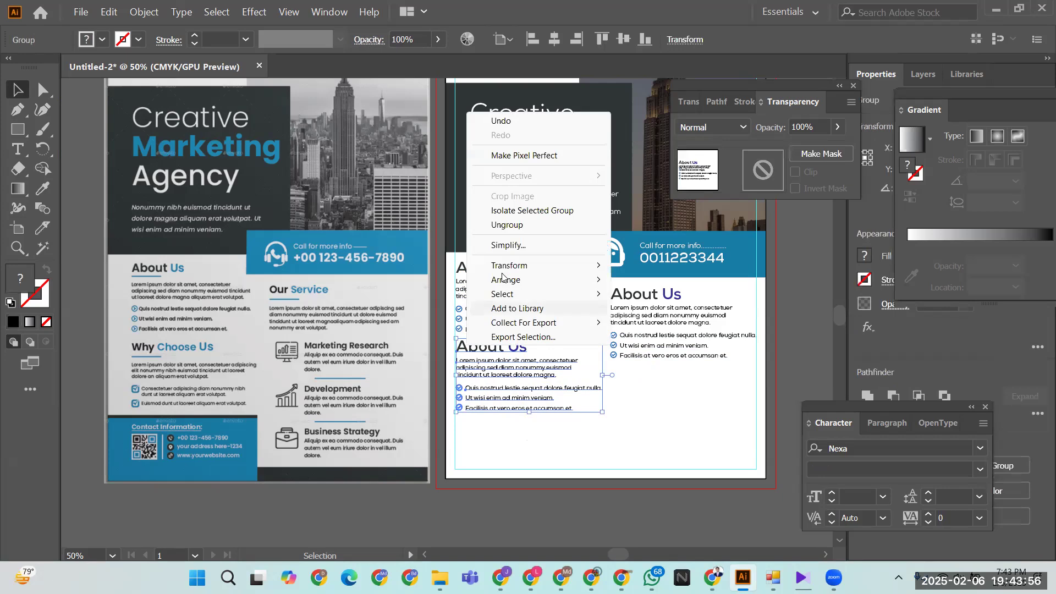
key(Escape)
click(497, 447)
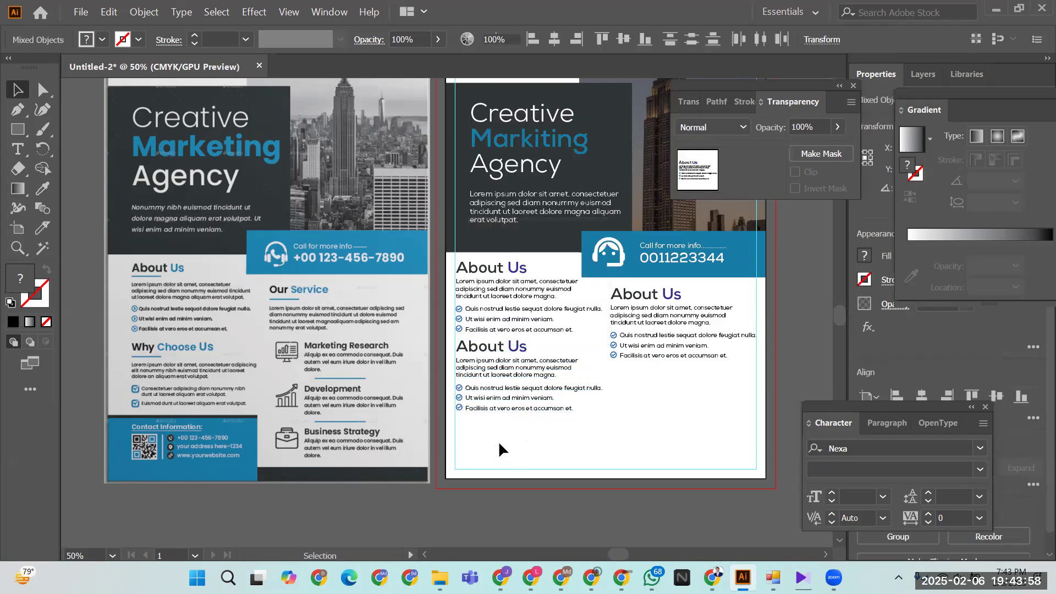
- Retype the lower copy's heading to read 'Why Choose Us'
click(471, 349)
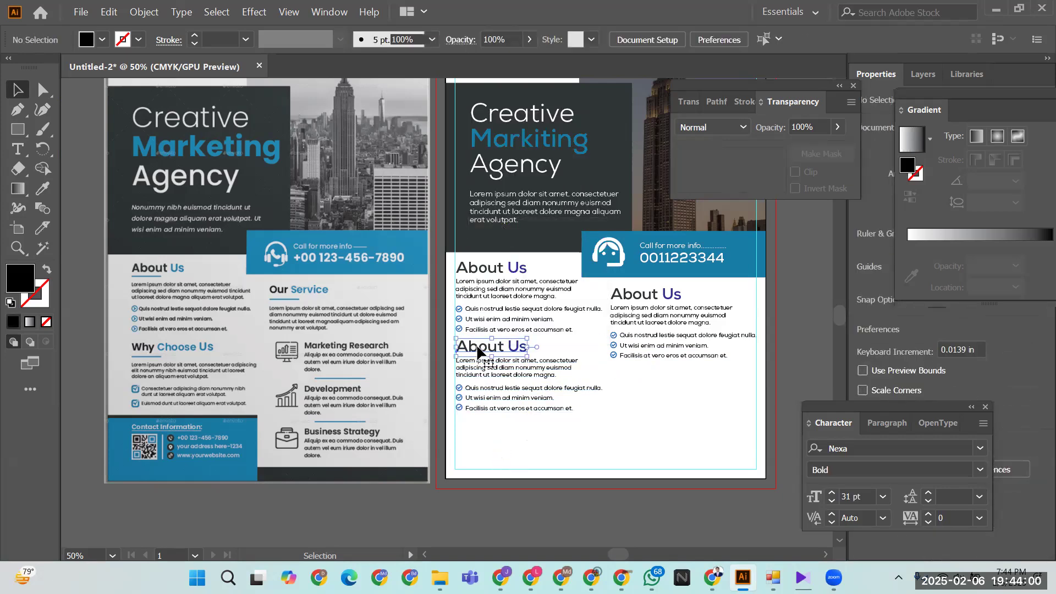
double_click(478, 350)
click(478, 344)
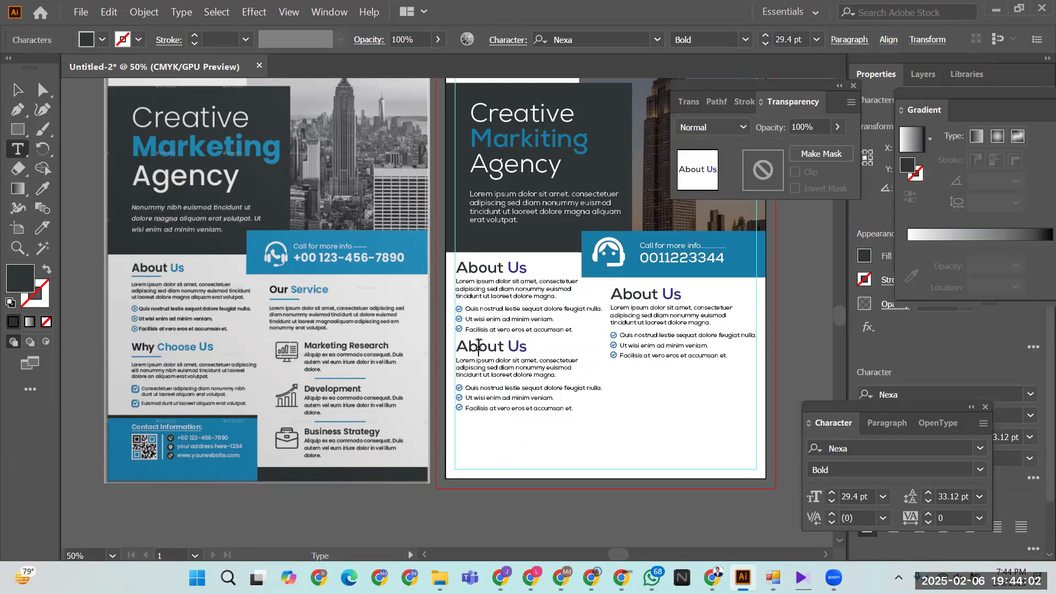
drag(457, 346, 505, 345)
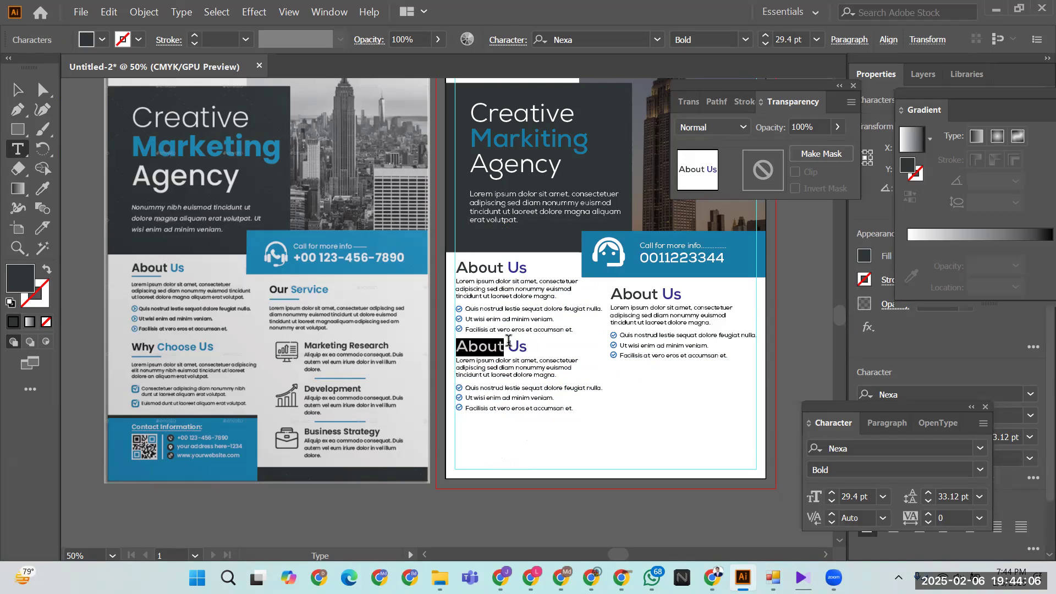
text(Why)
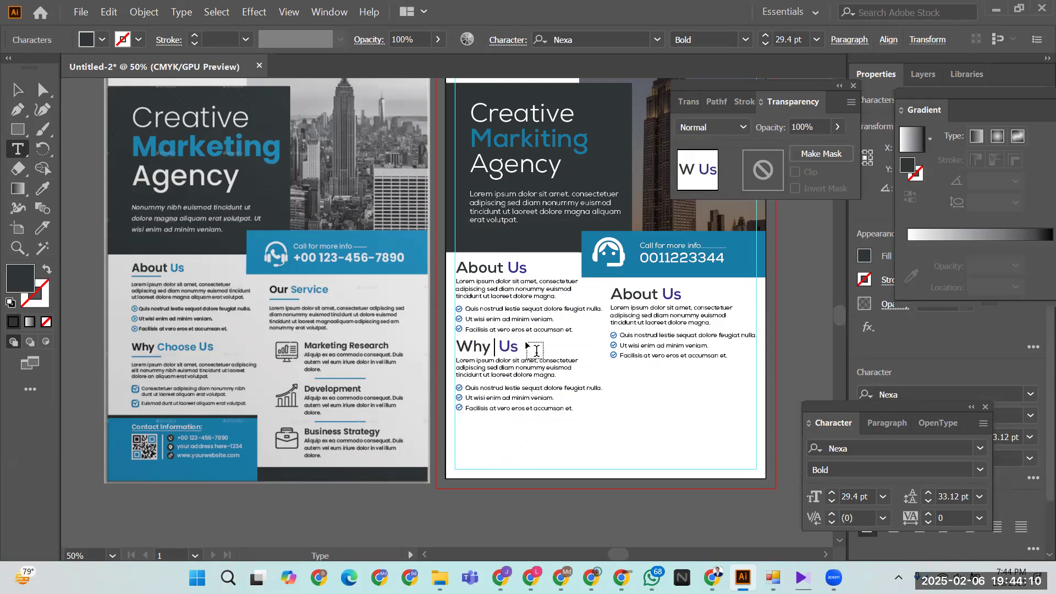
text( Choose)
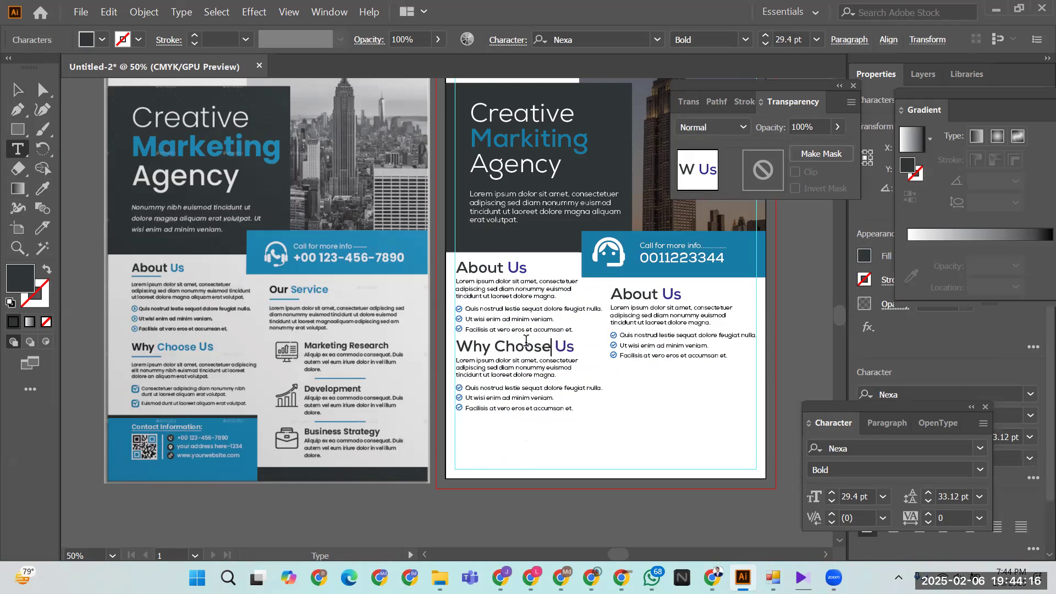
key(Escape)
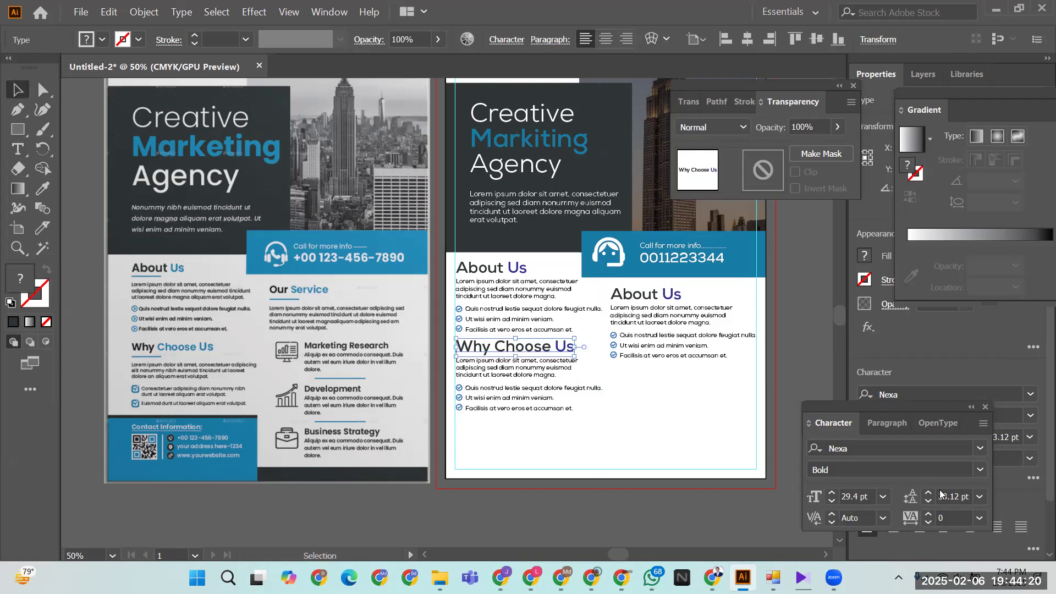
scroll(831, 497, down, 5)
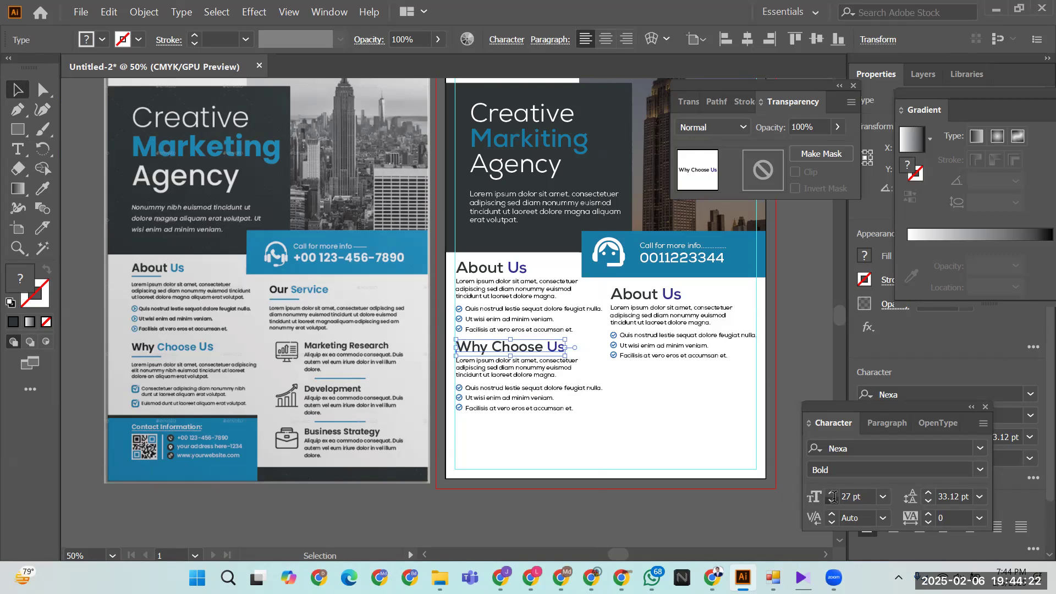
scroll(833, 497, down, 1)
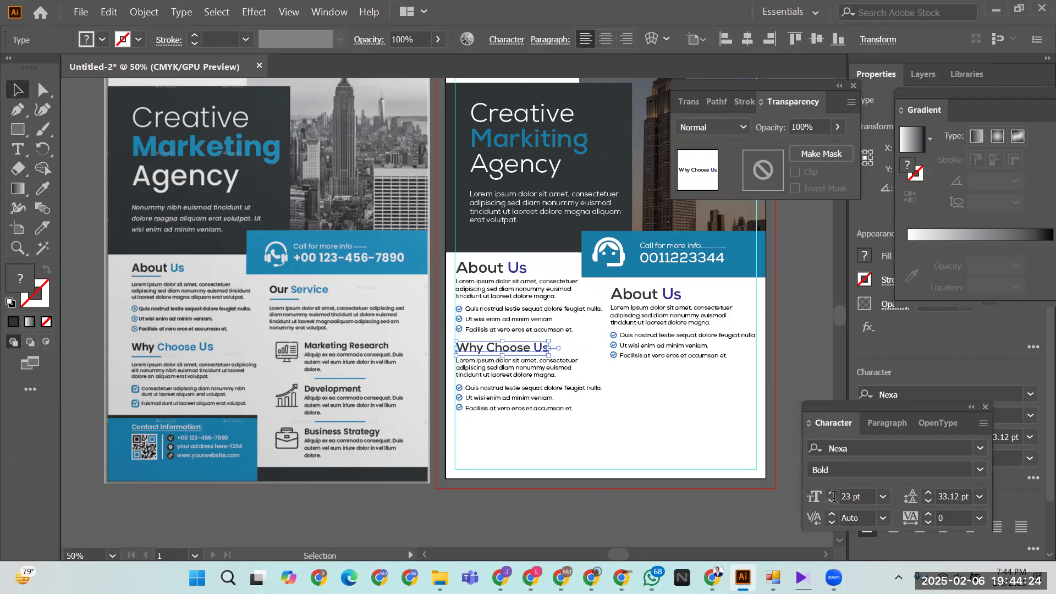
scroll(832, 496, down, 1)
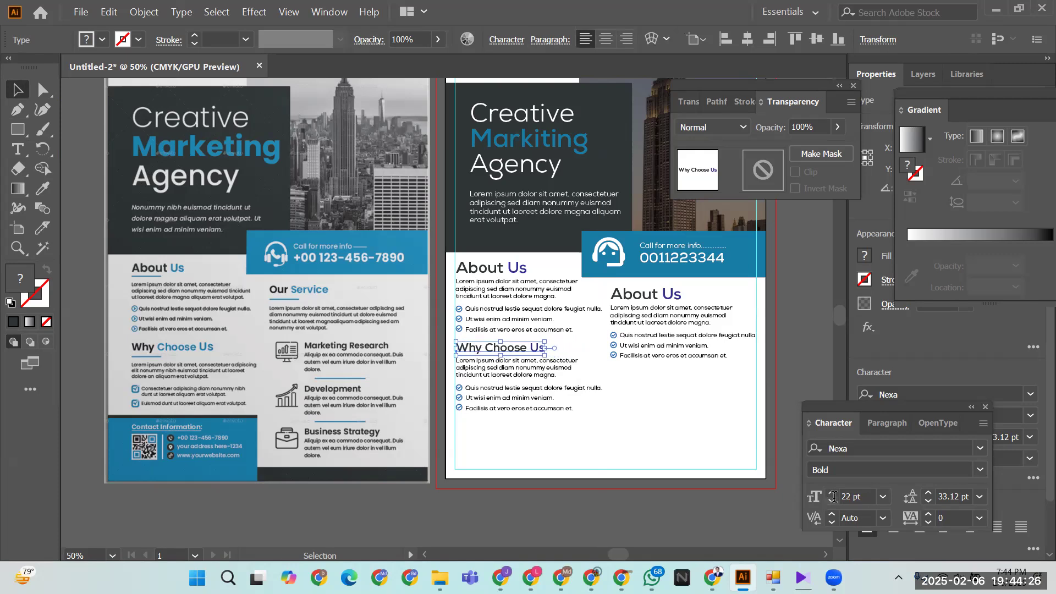
- Remove a stray placeholder text object from the About Us groups
double_click(476, 269)
double_click(475, 266)
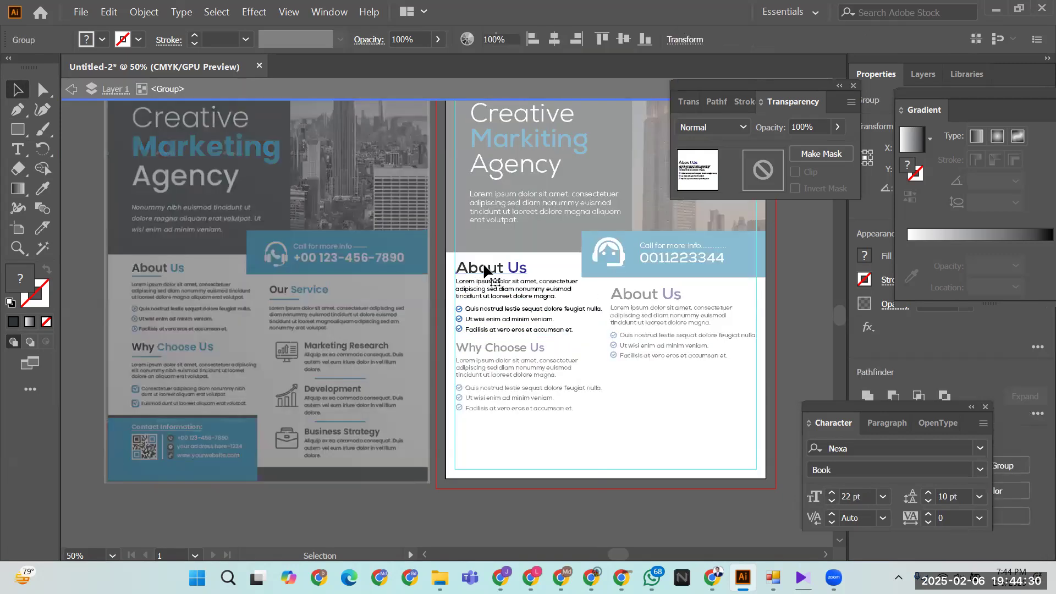
key(ctrl+a)
scroll(831, 500, down, 6)
scroll(831, 501, down, 1)
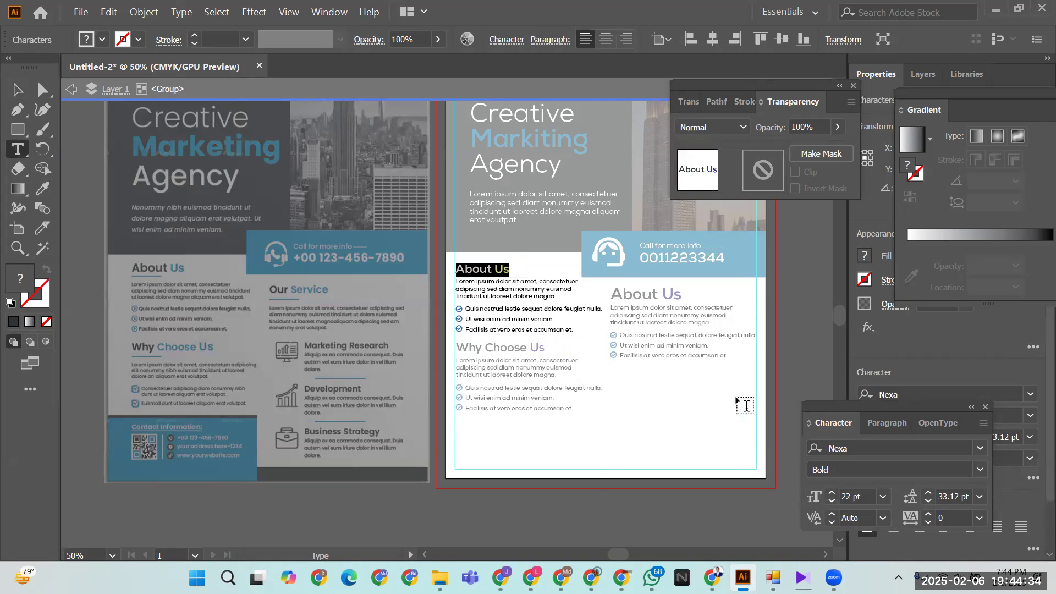
click(647, 299)
click(647, 300)
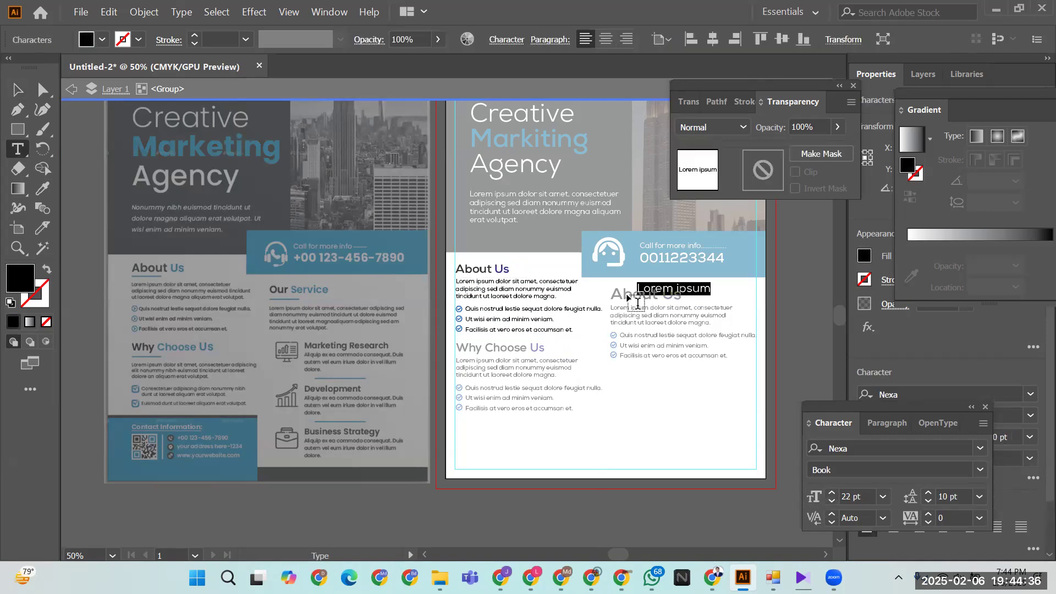
key(BackSpace)
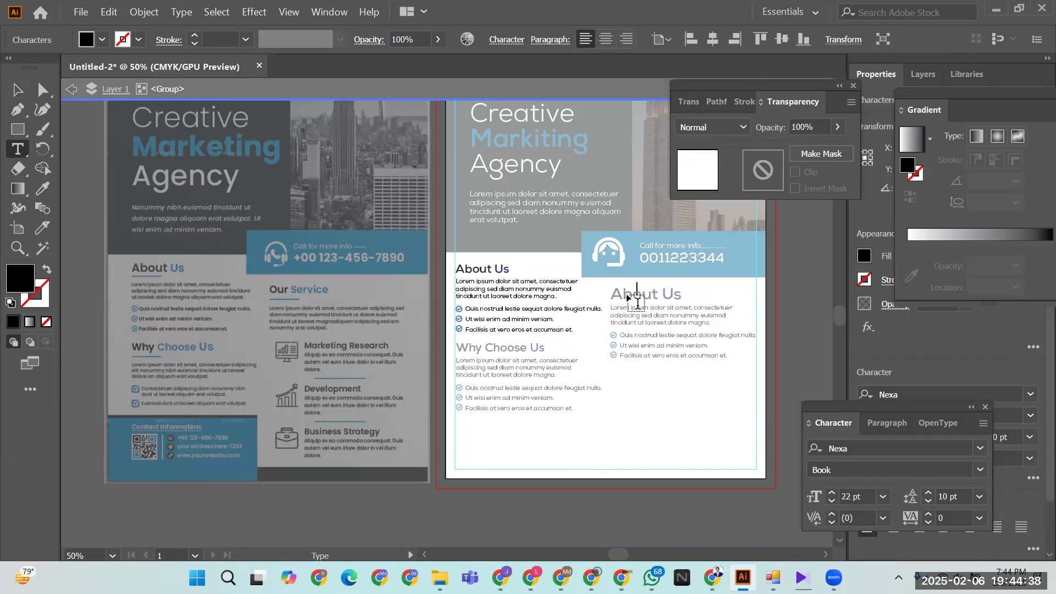
click(16, 89)
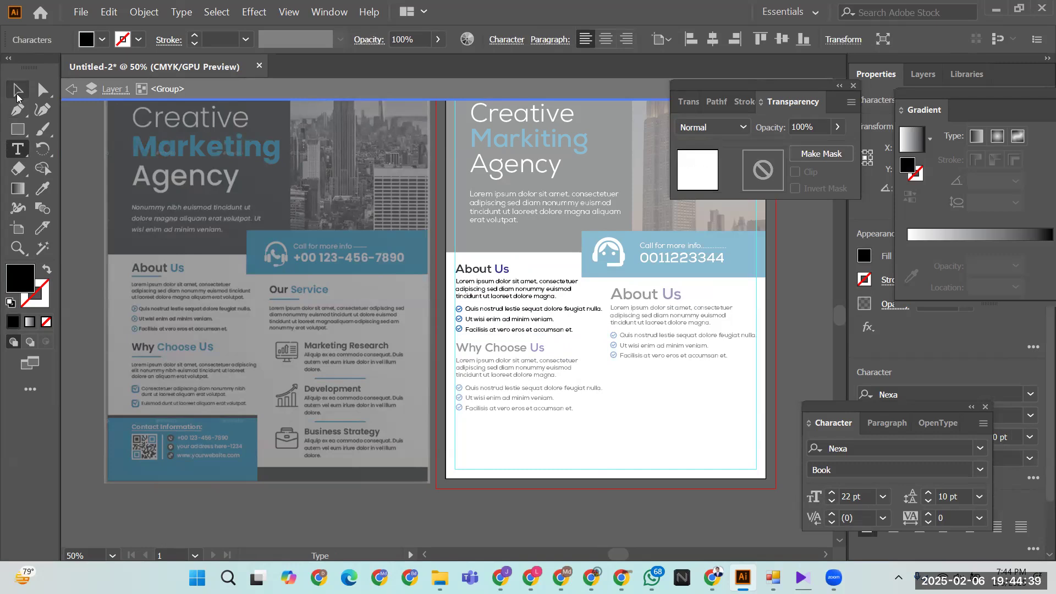
click(660, 411)
key(Escape)
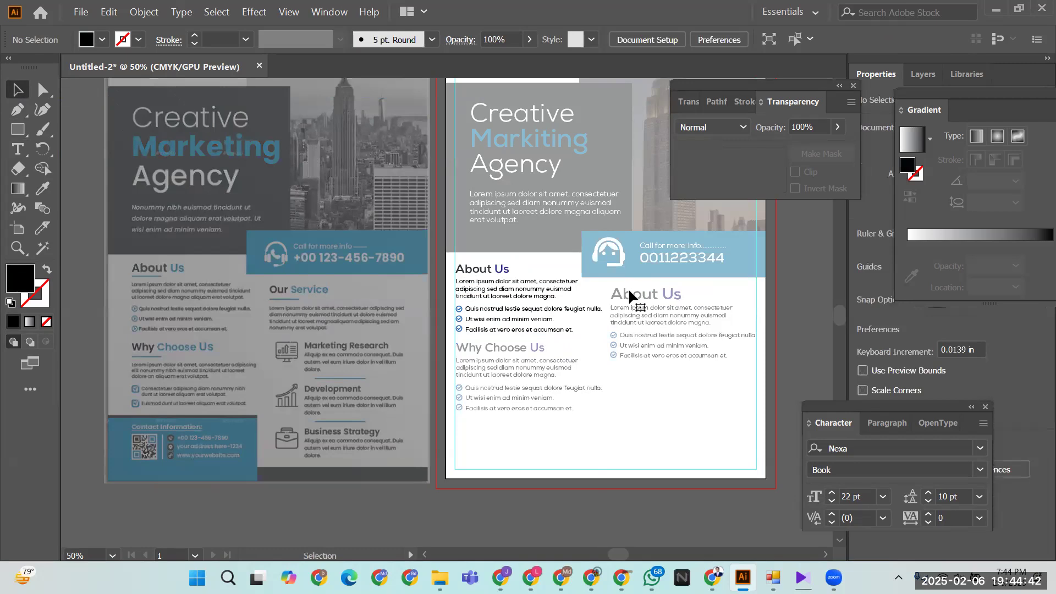
- Reduce the right-column About Us heading to 22 pt
double_click(628, 289)
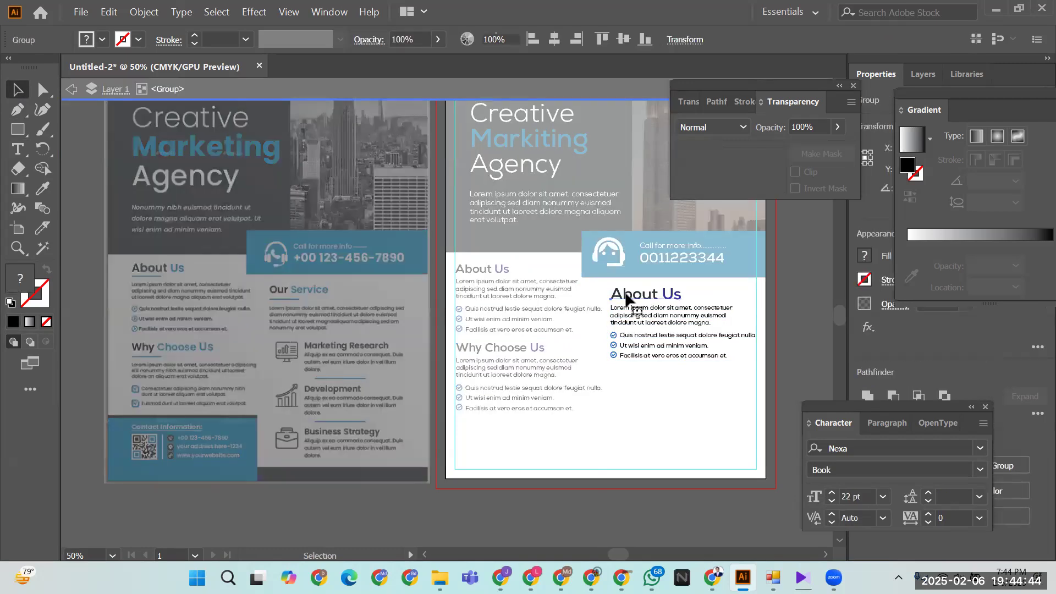
triple_click(628, 298)
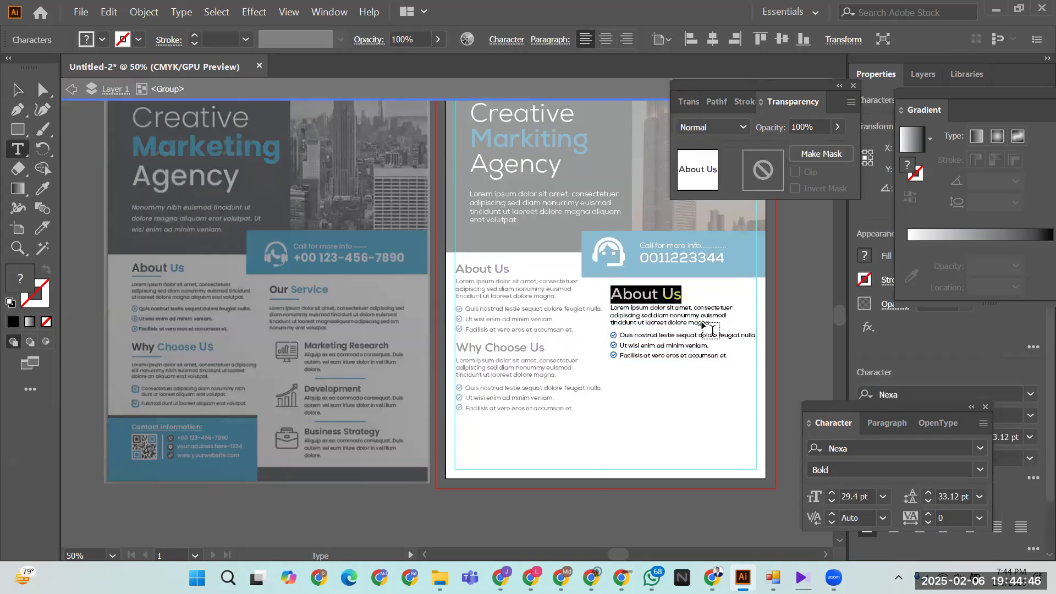
click(831, 501)
click(831, 500)
key(Escape)
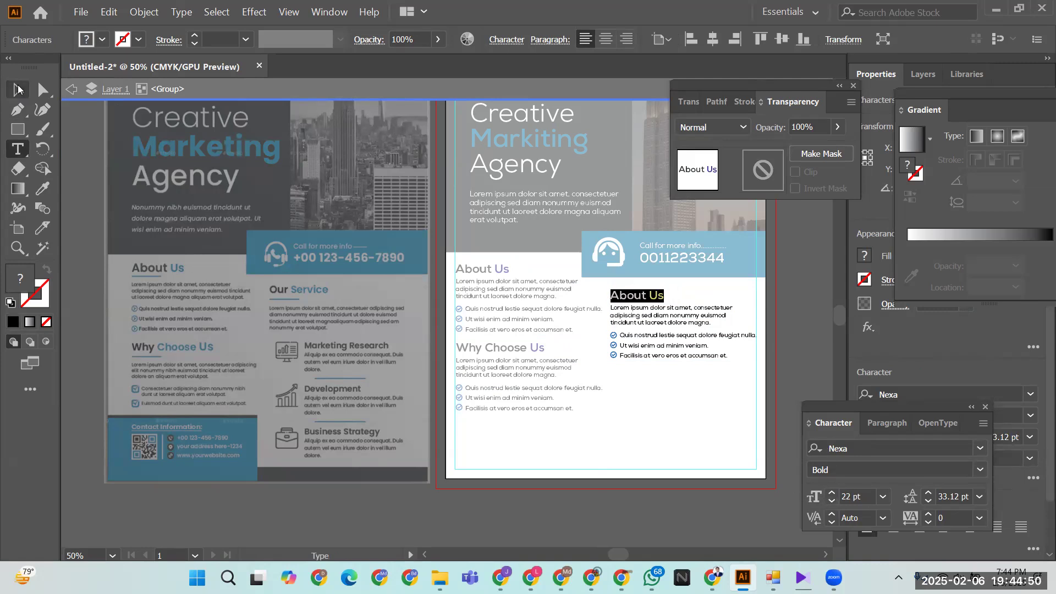
click(628, 405)
double_click(629, 407)
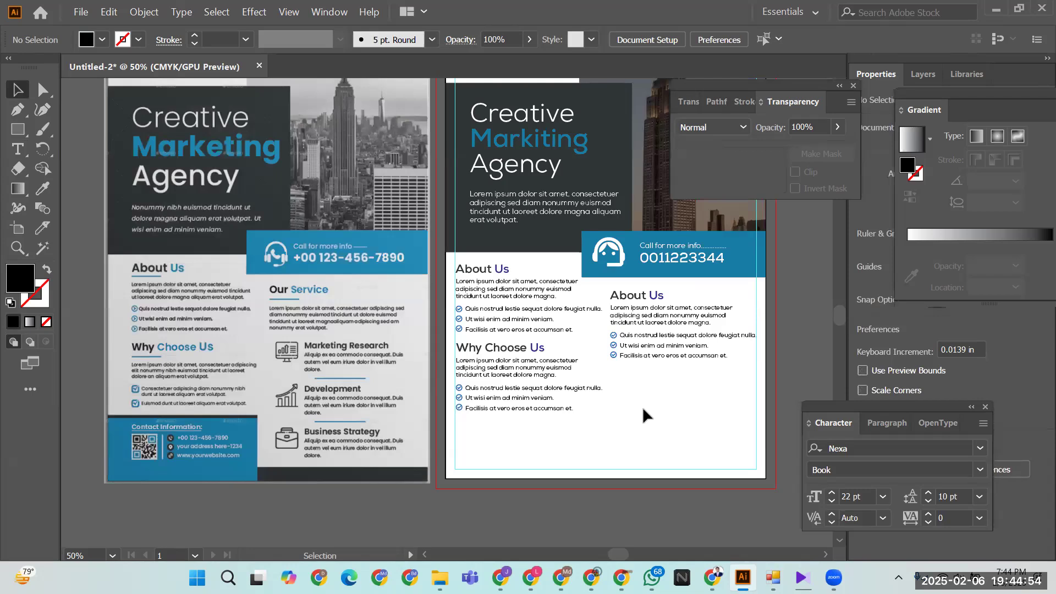
- Color 'Choose Us' in the Why Choose Us heading with the phone bar's blue via the Eyedropper
click(492, 350)
double_click(486, 347)
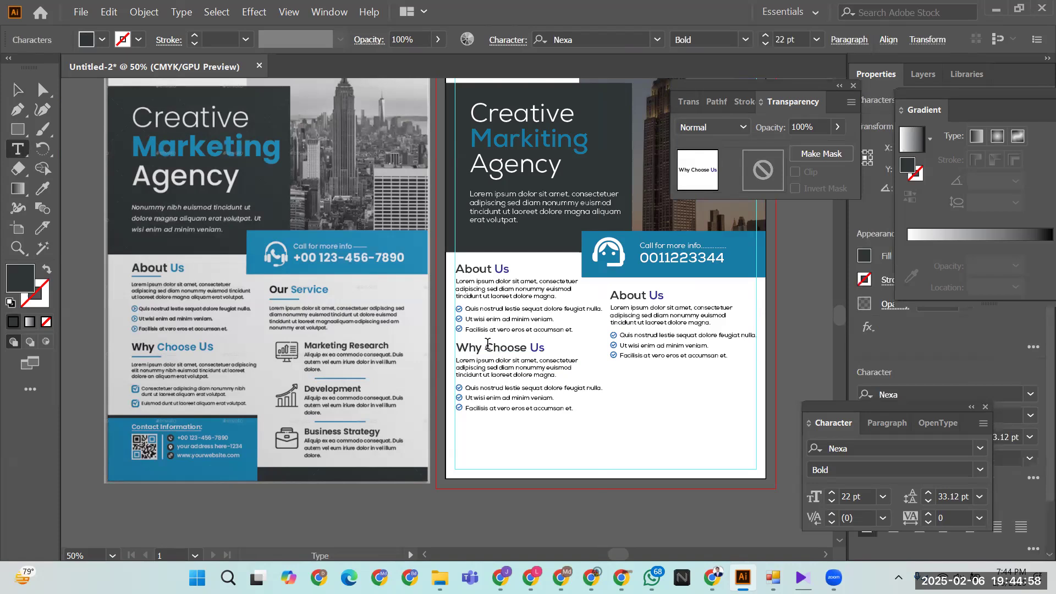
drag(488, 346, 568, 348)
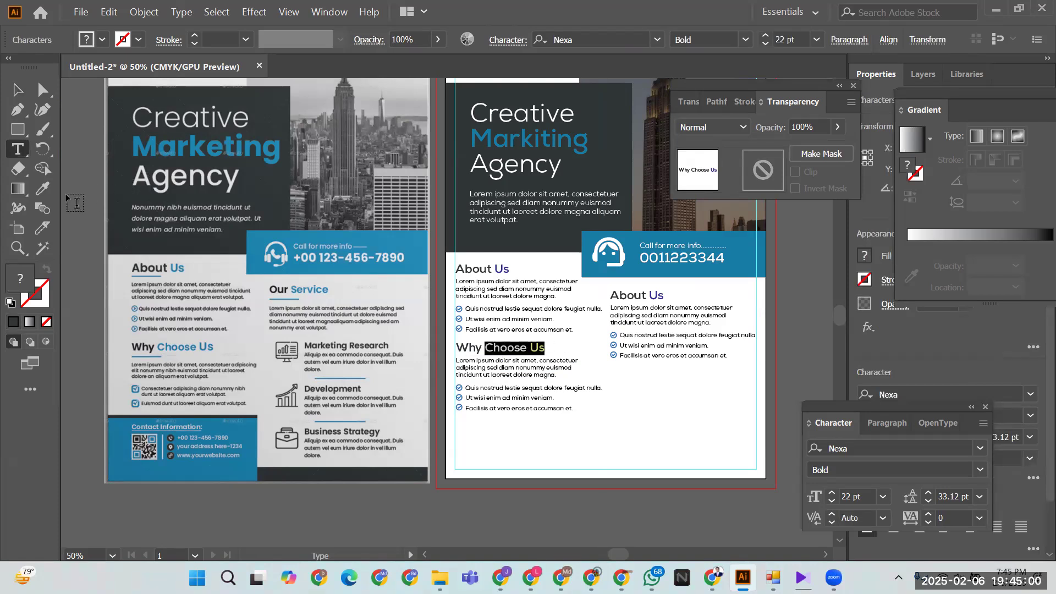
click(48, 187)
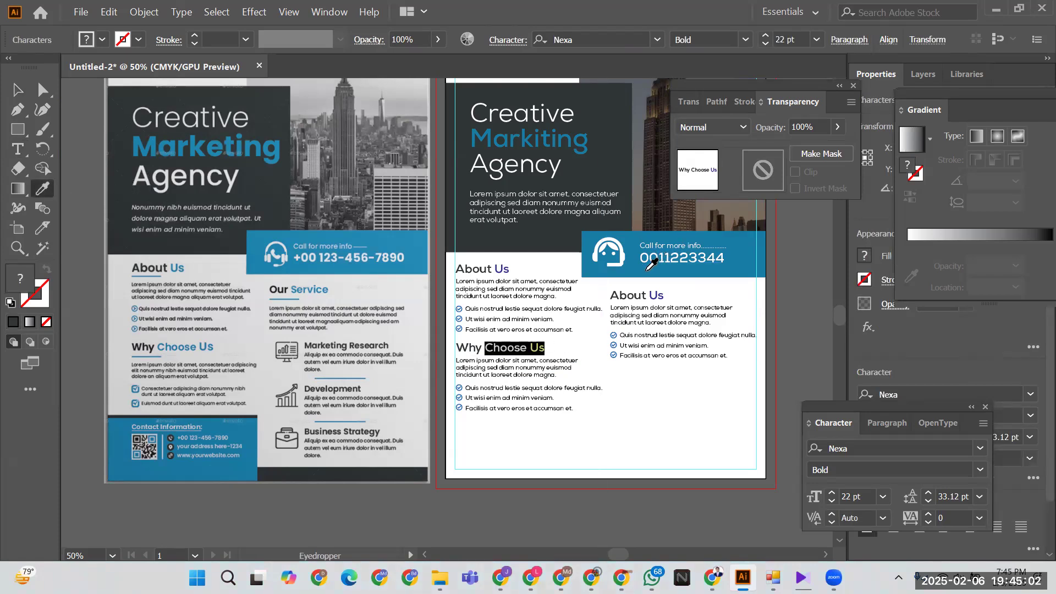
click(645, 270)
click(17, 89)
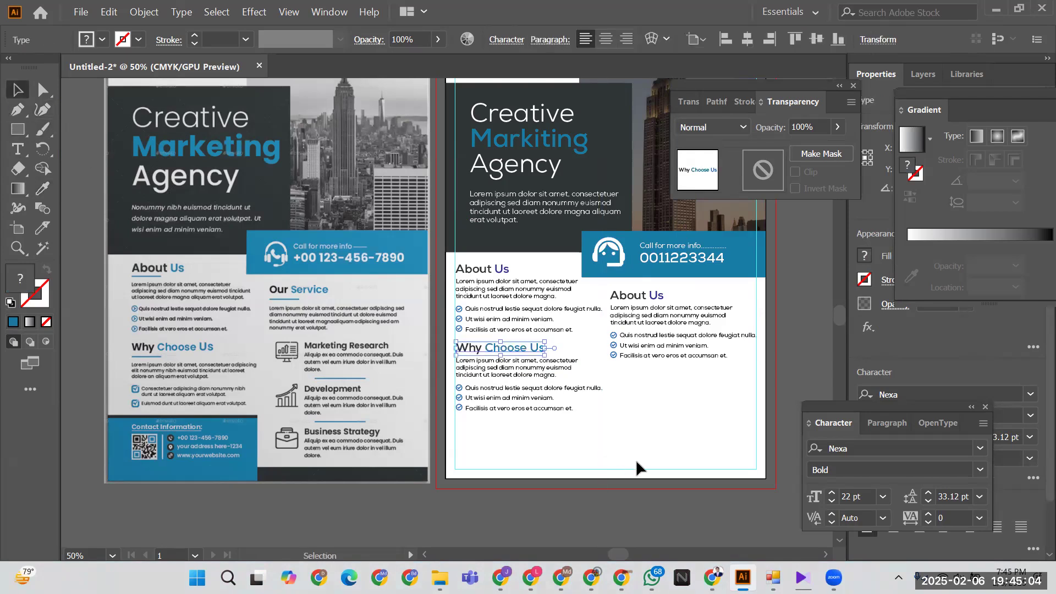
click(647, 421)
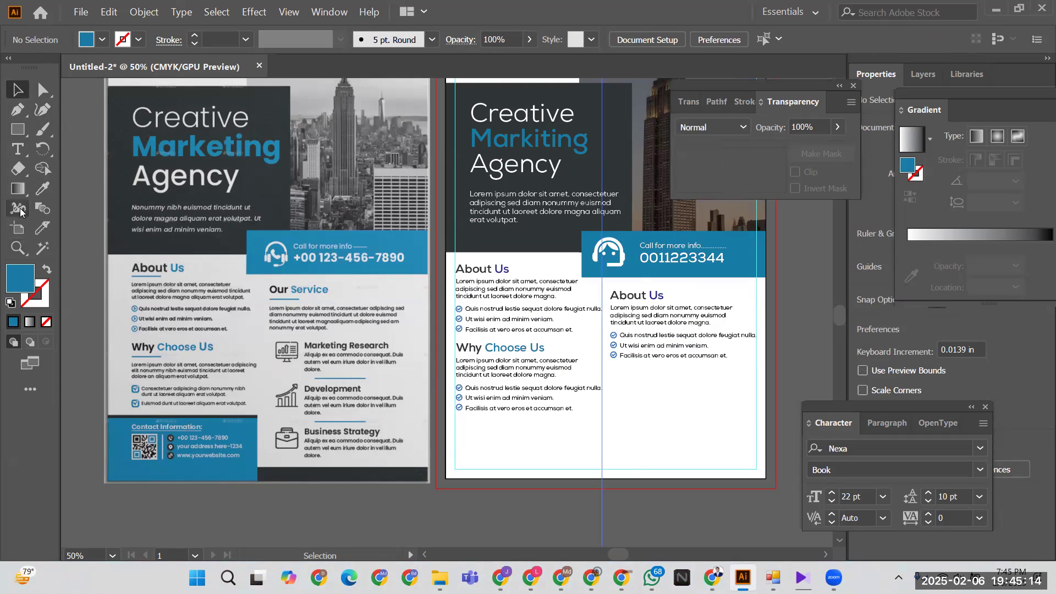
- Draw a blue rectangle across the flyer's bottom-left corner, below the Why Choose Us list
click(17, 132)
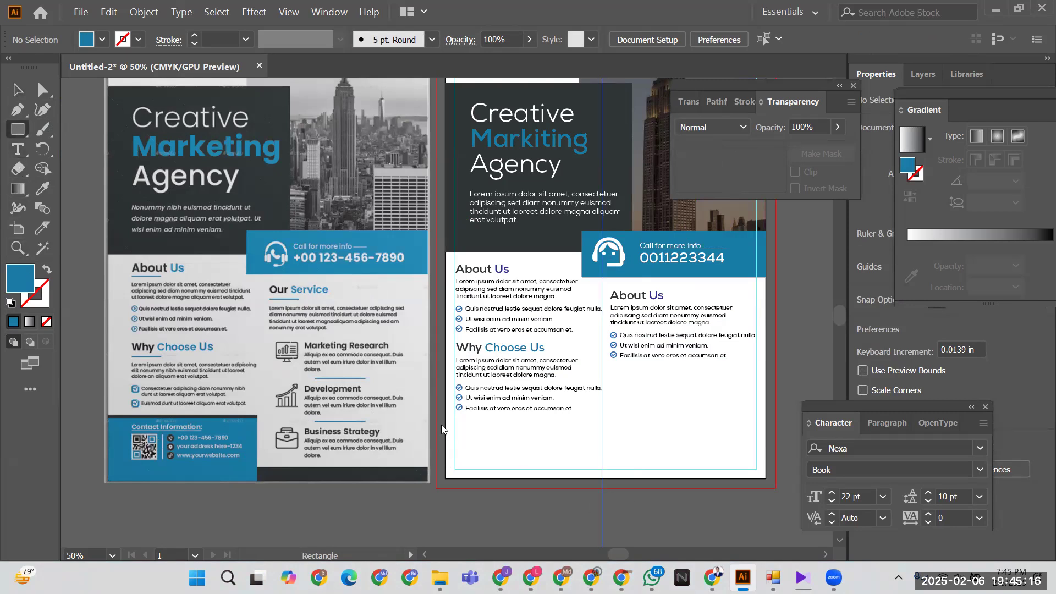
drag(445, 415, 611, 477)
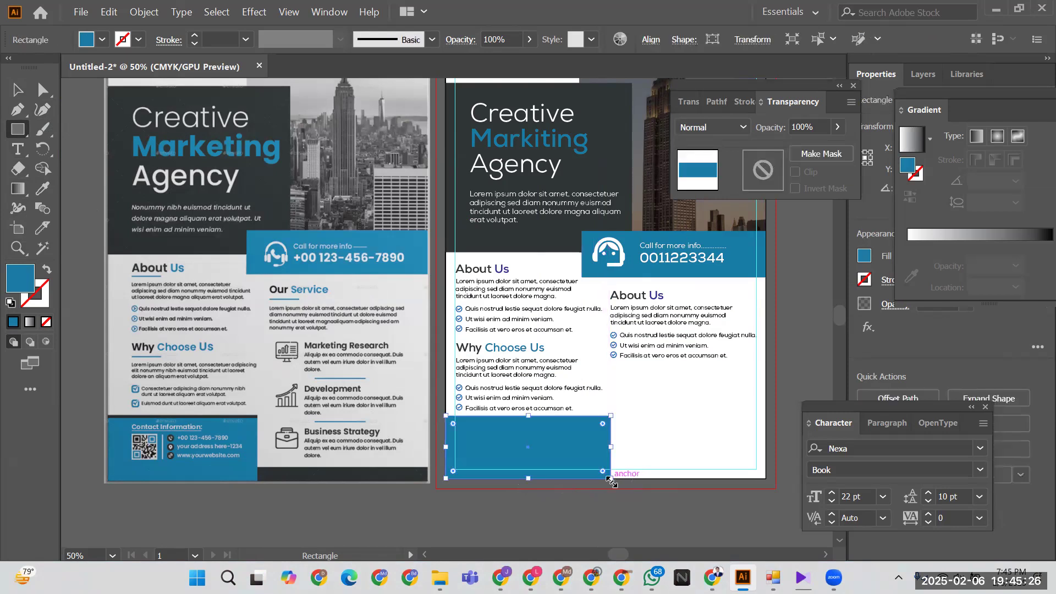
click(16, 94)
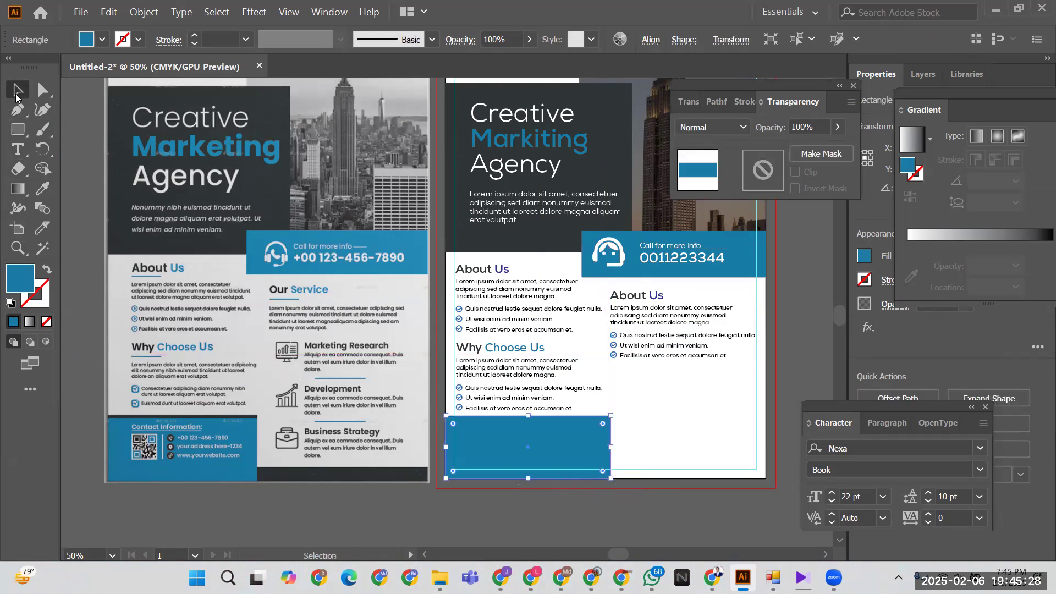
click(678, 442)
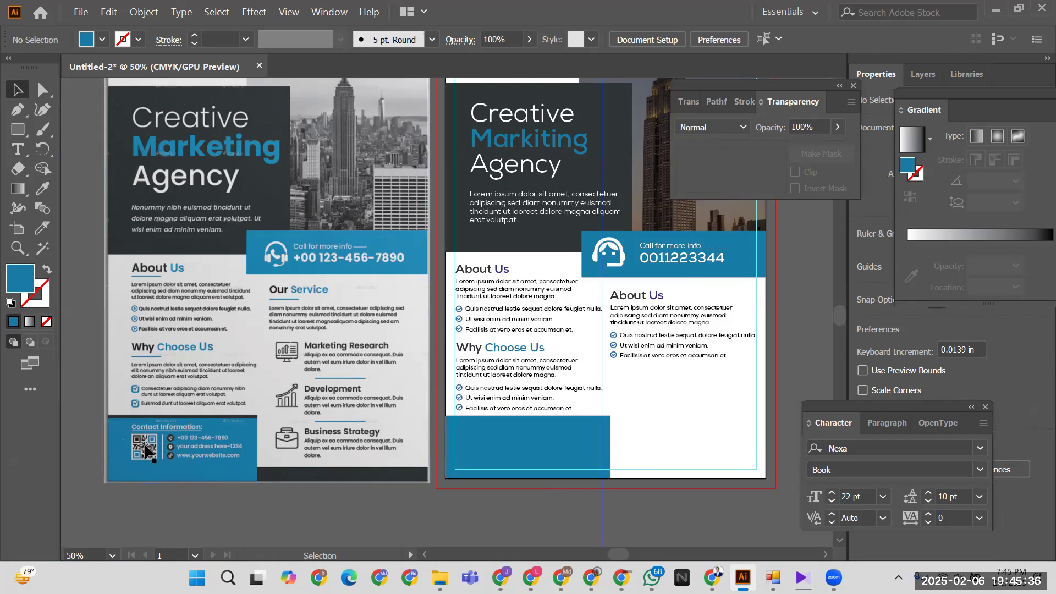
click(709, 575)
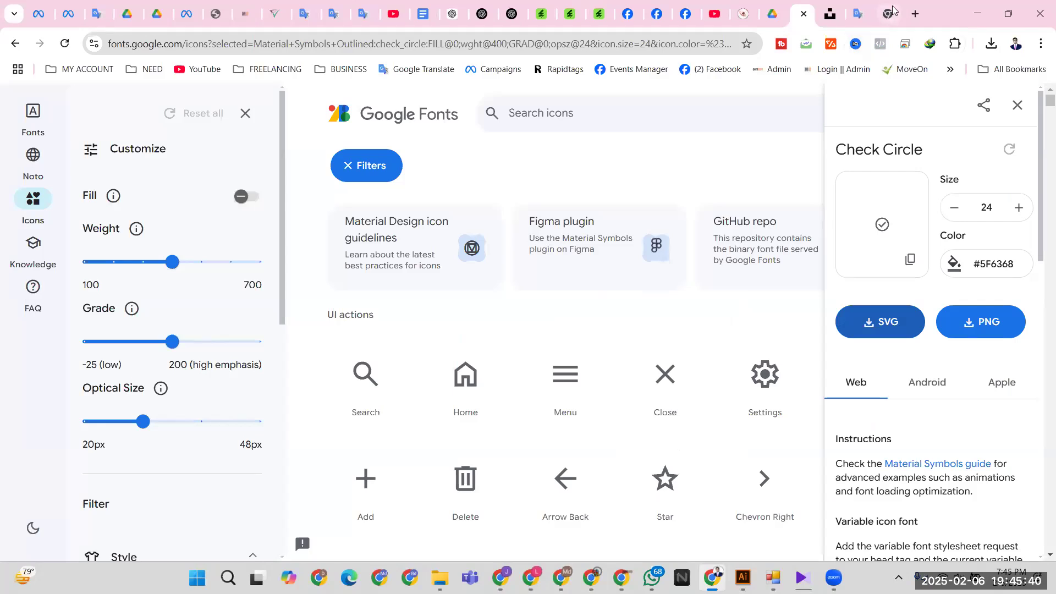
- Search Google for 'qr code maker' in a new tab and open the-qrcode-generator.com
click(893, 13)
click(378, 286)
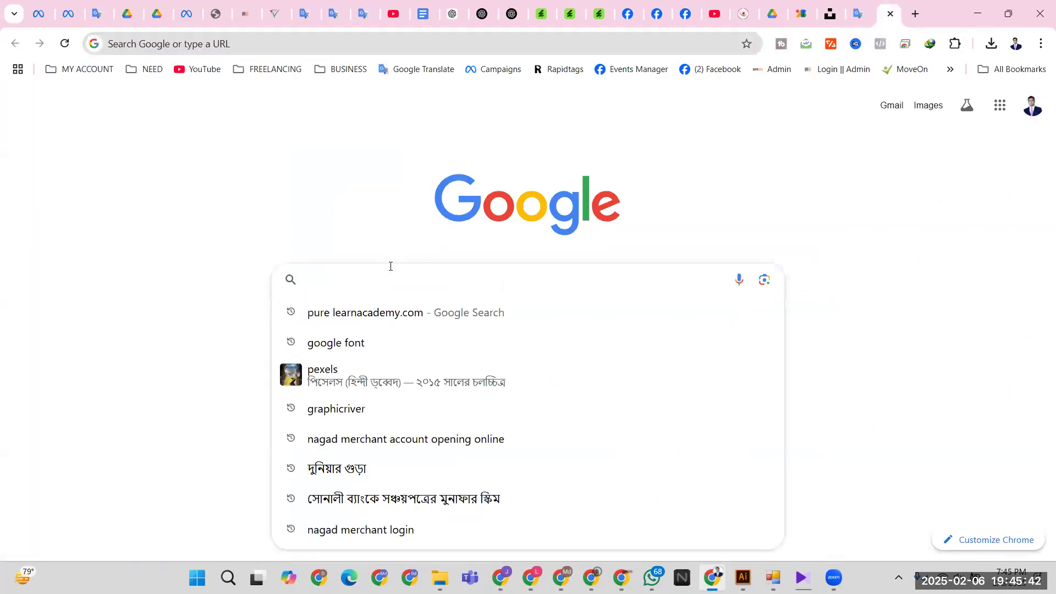
text(qr)
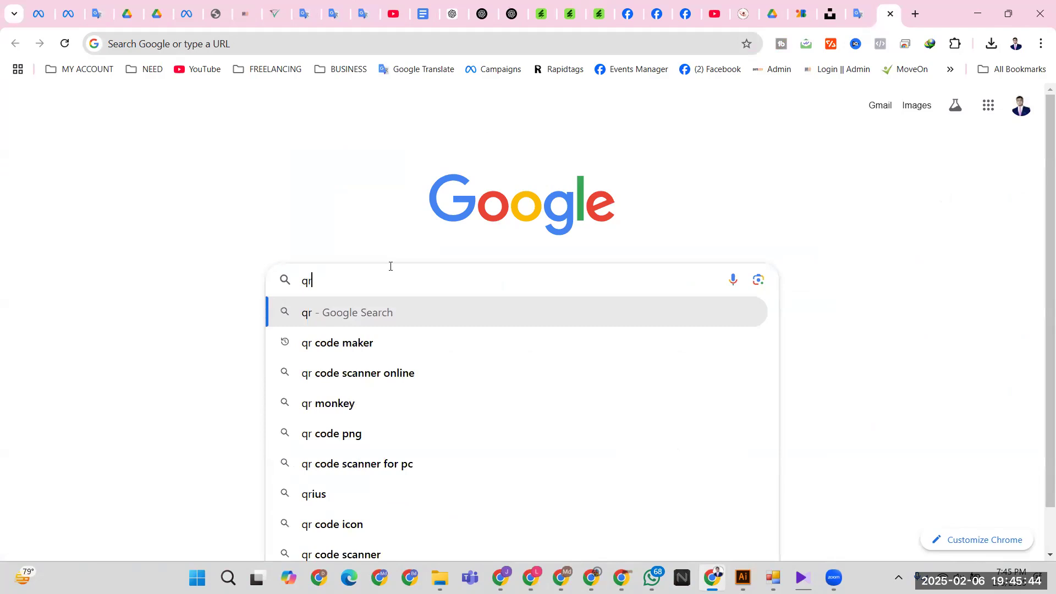
click(355, 343)
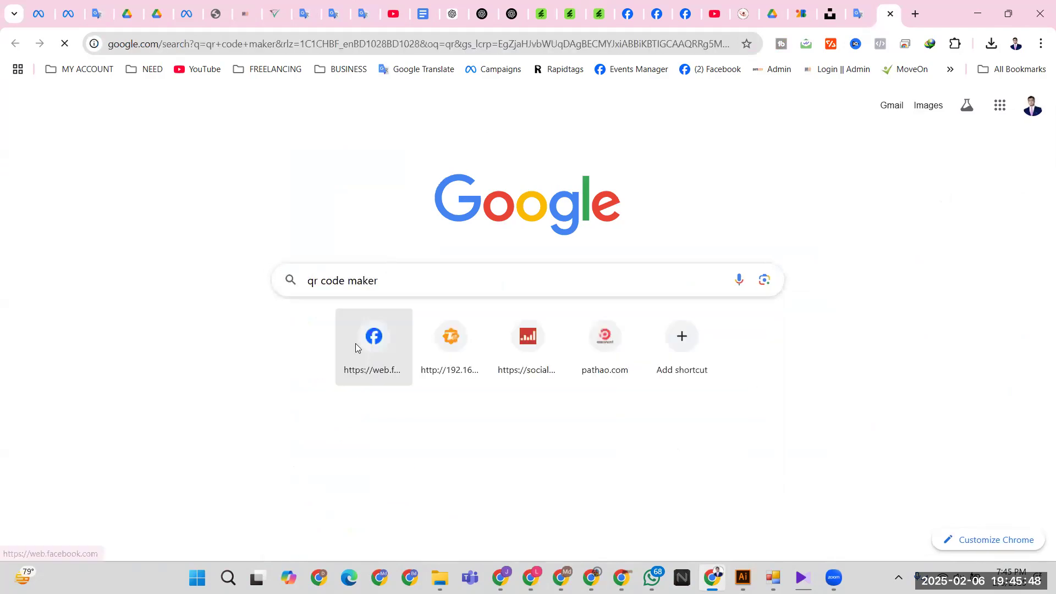
scroll(230, 356, down, 1)
scroll(230, 356, down, 6)
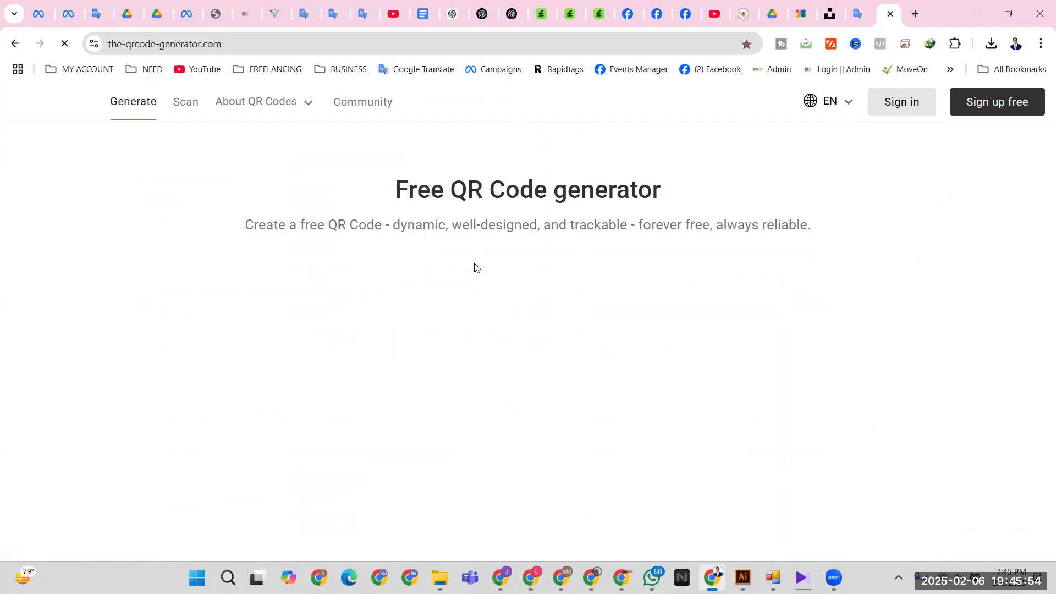
scroll(453, 337, down, 2)
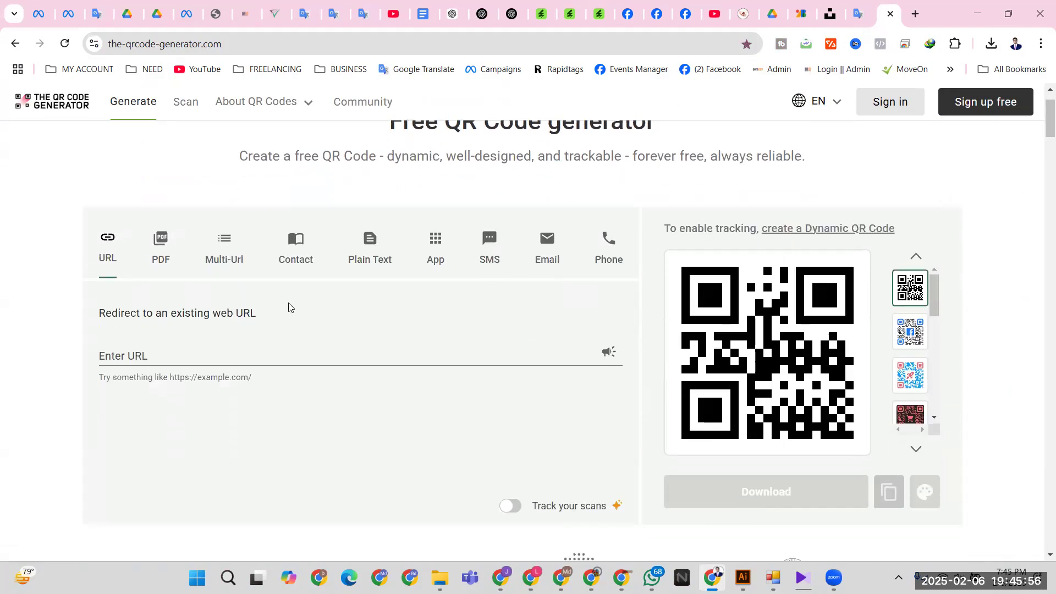
- Build a Contact QR code with the person's name in Prefix and phone number in First Name
click(226, 184)
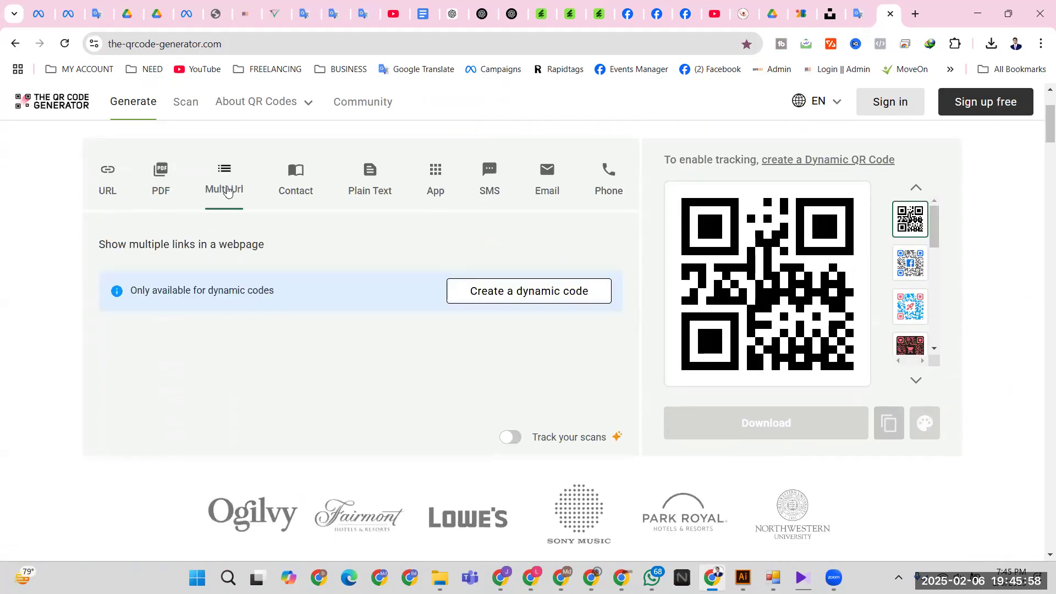
click(290, 184)
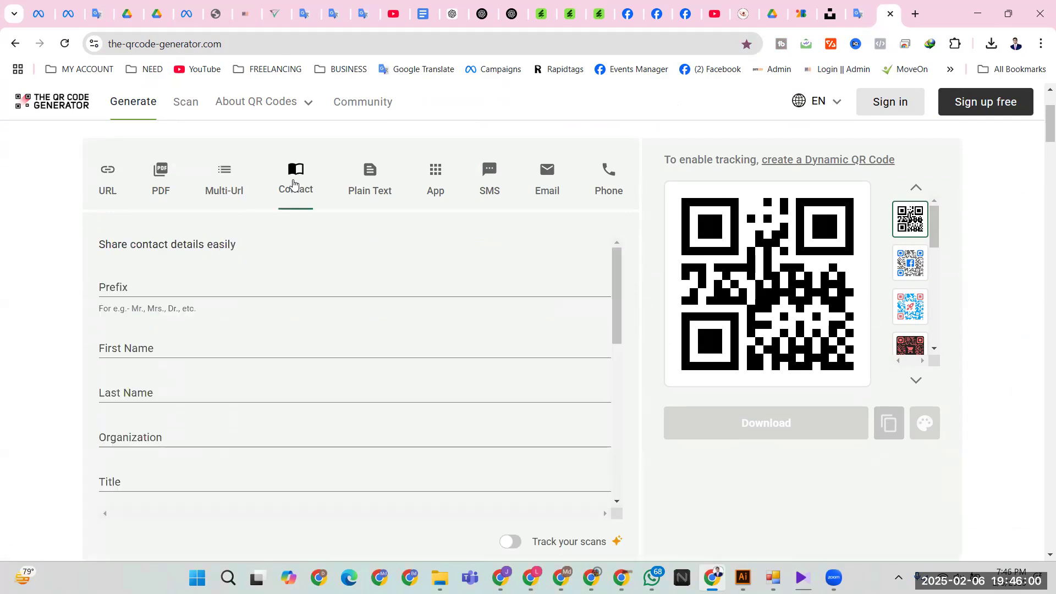
click(155, 281)
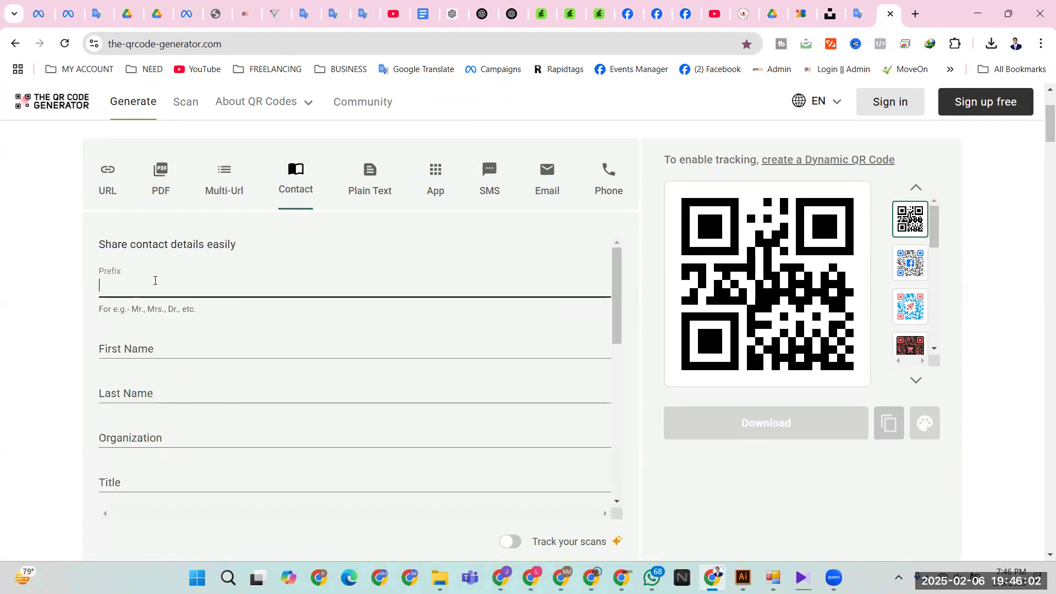
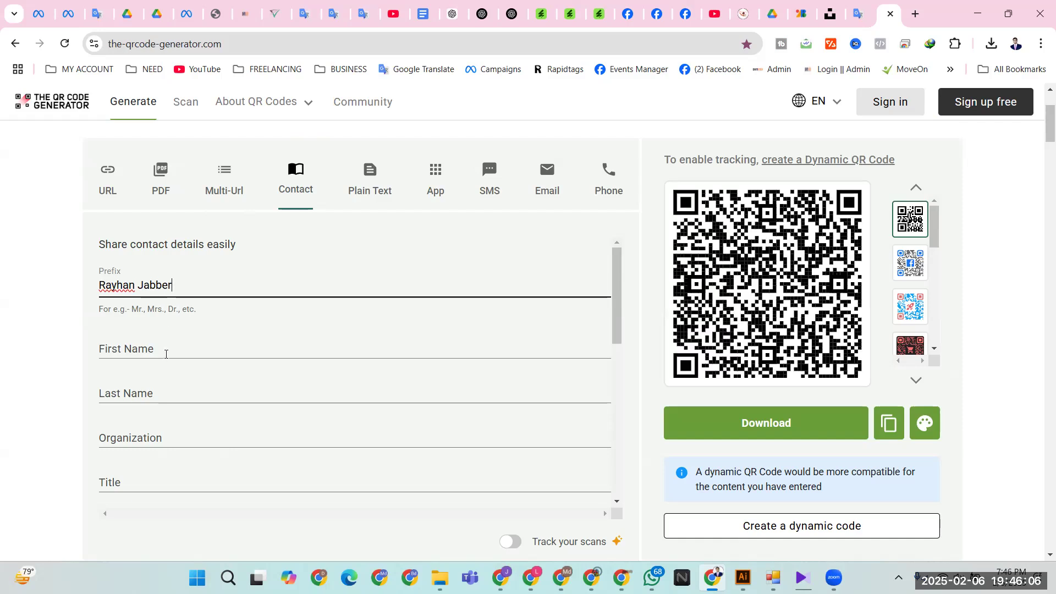
click(165, 355)
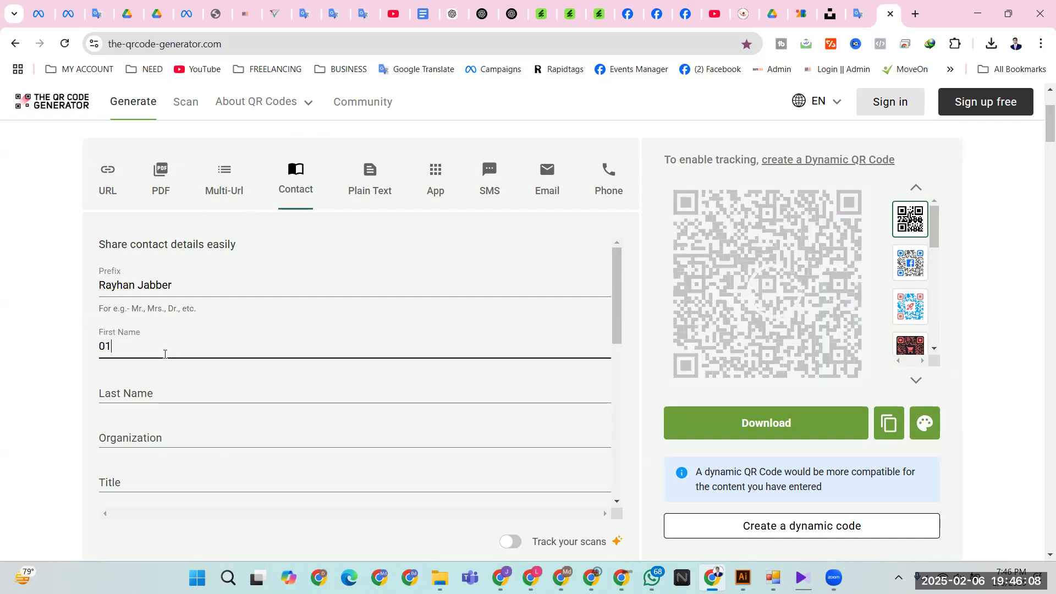
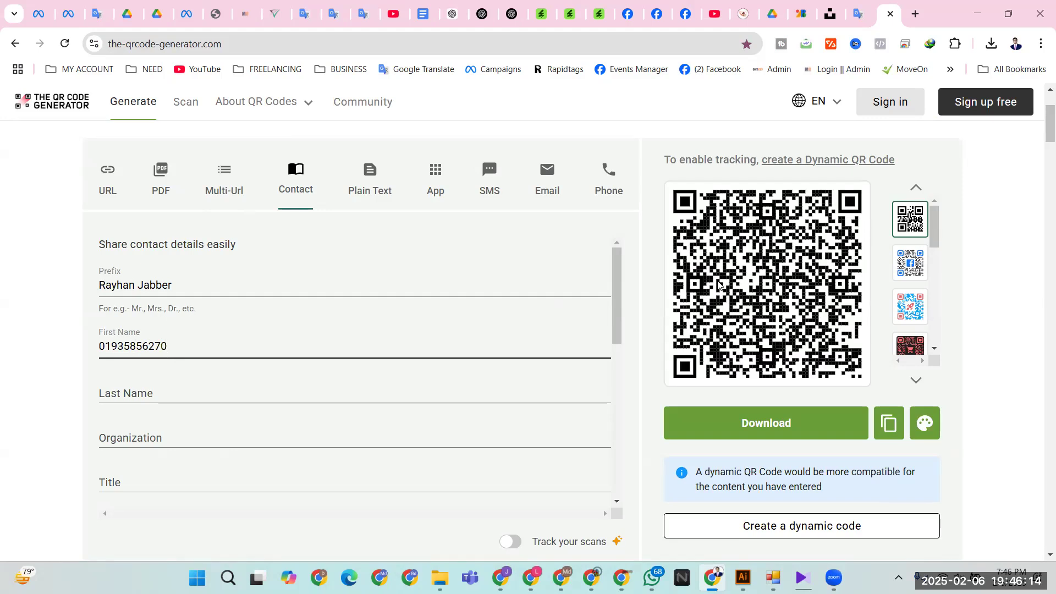
click(790, 423)
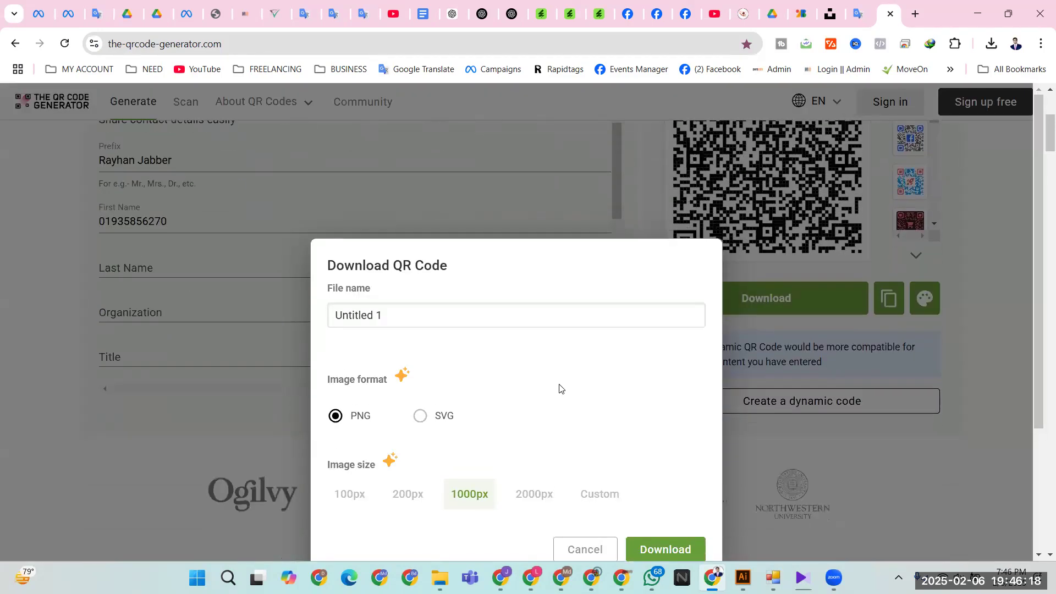
- Skip the paid SVG option and save the QR code as PNG named QR.png in Downloads
click(421, 418)
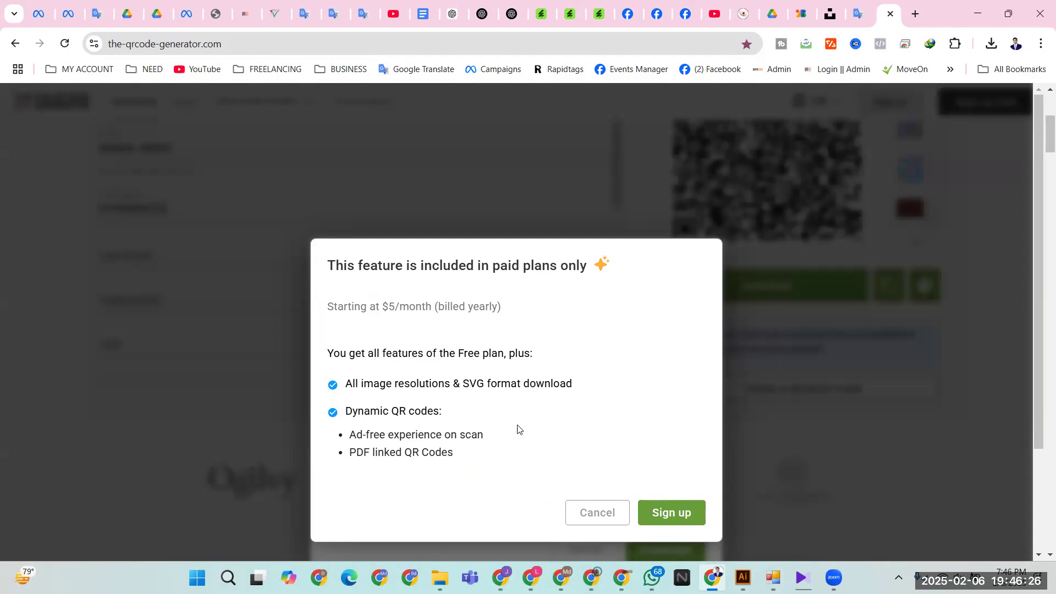
key(Escape)
scroll(539, 418, down, 3)
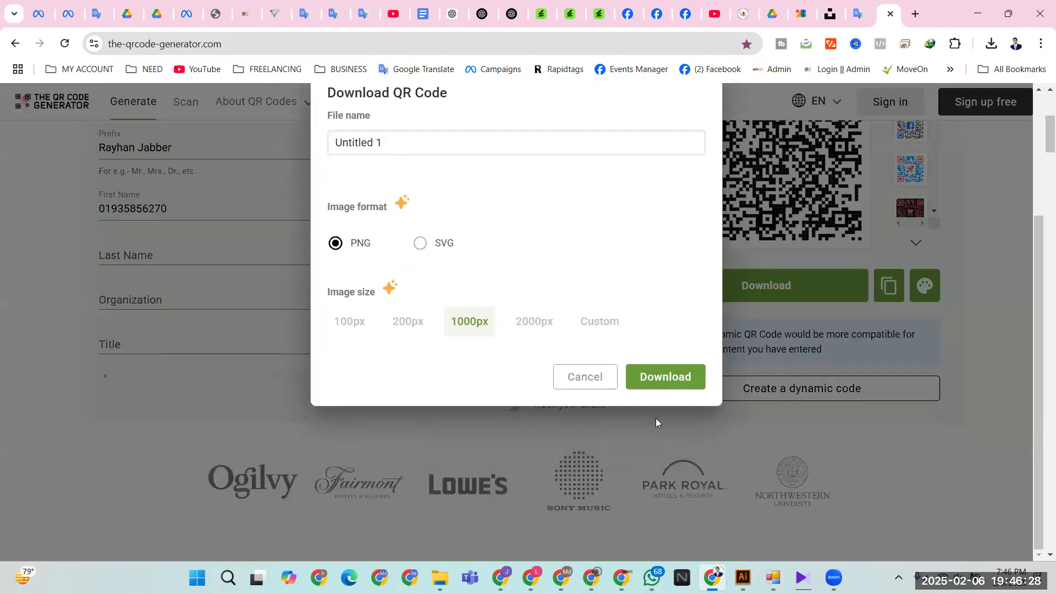
click(659, 381)
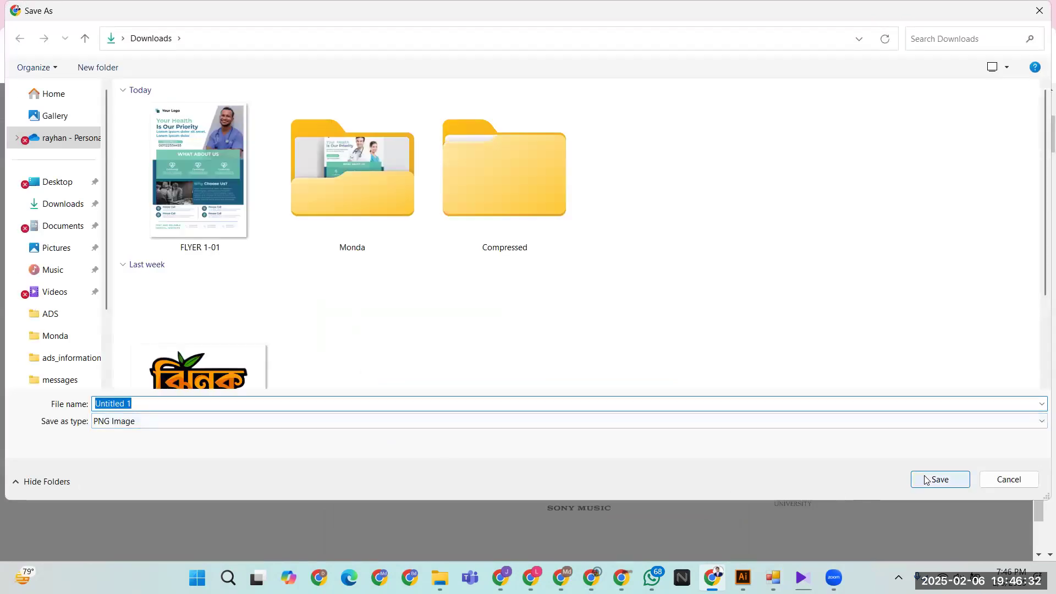
text(QR)
key(Return)
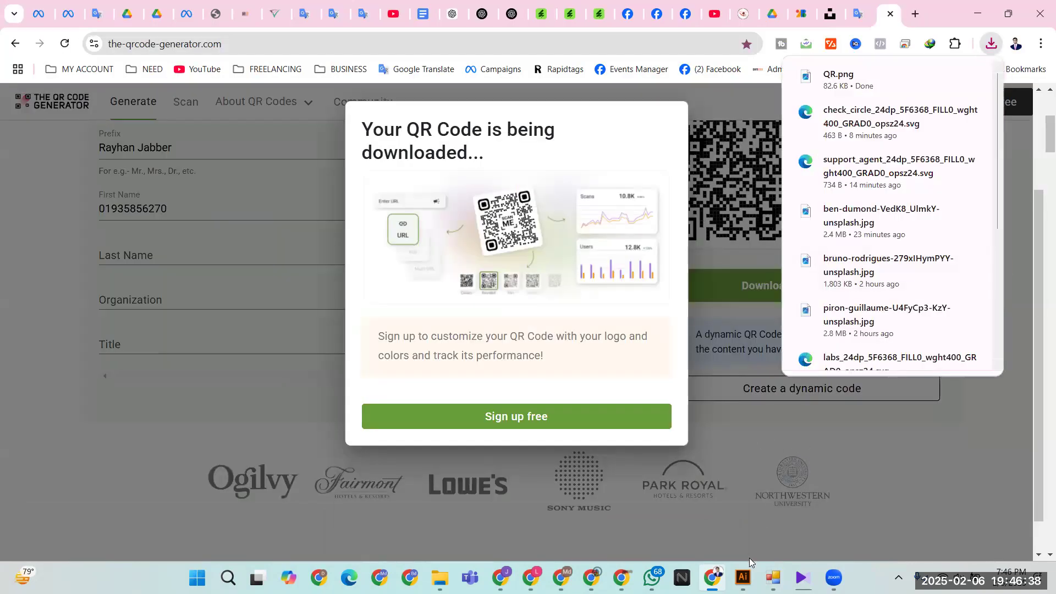
click(744, 576)
- Place QR.png via File > Place and nudge it into the blue footer's left end
click(83, 12)
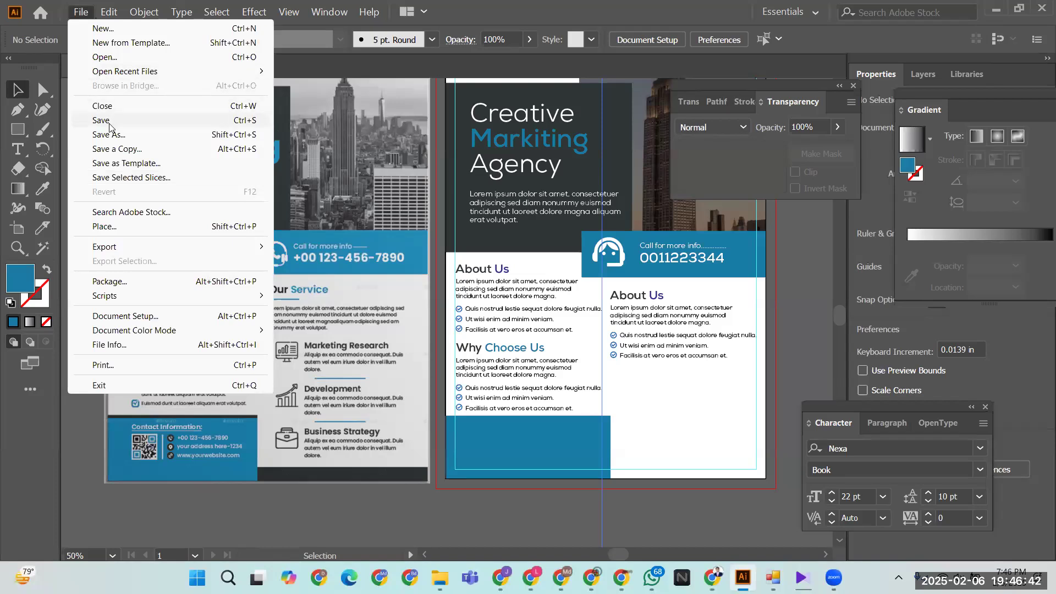
click(130, 227)
double_click(151, 160)
drag(456, 420, 493, 471)
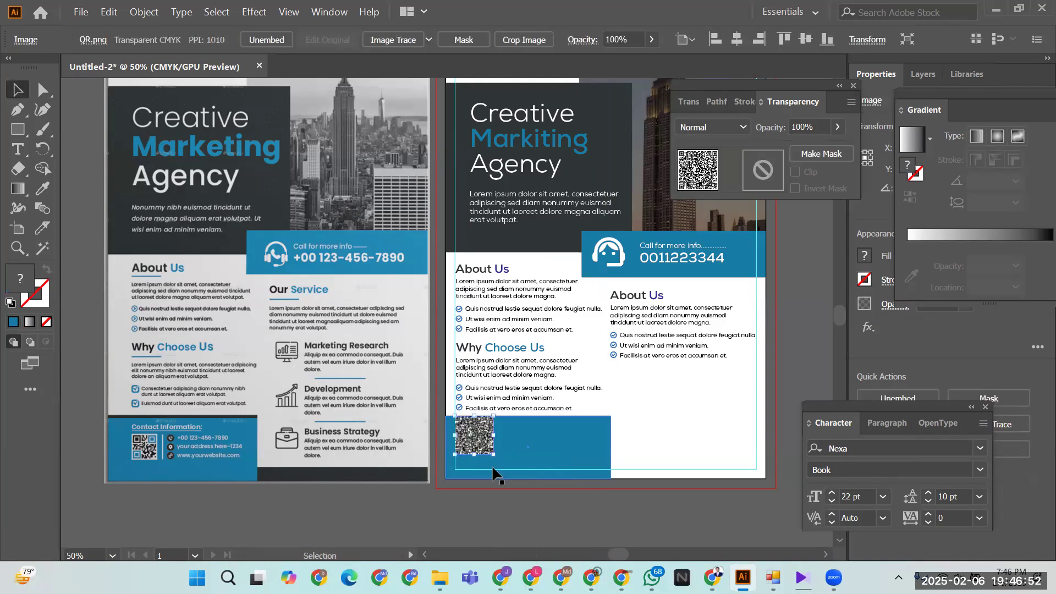
key(Down)
key(Down)
key(Down)
key(Down)
key(Down)
key(Right)
key(Down)
key(Right)
key(Down)
key(Right)
key(Down)
key(Right)
key(Down)
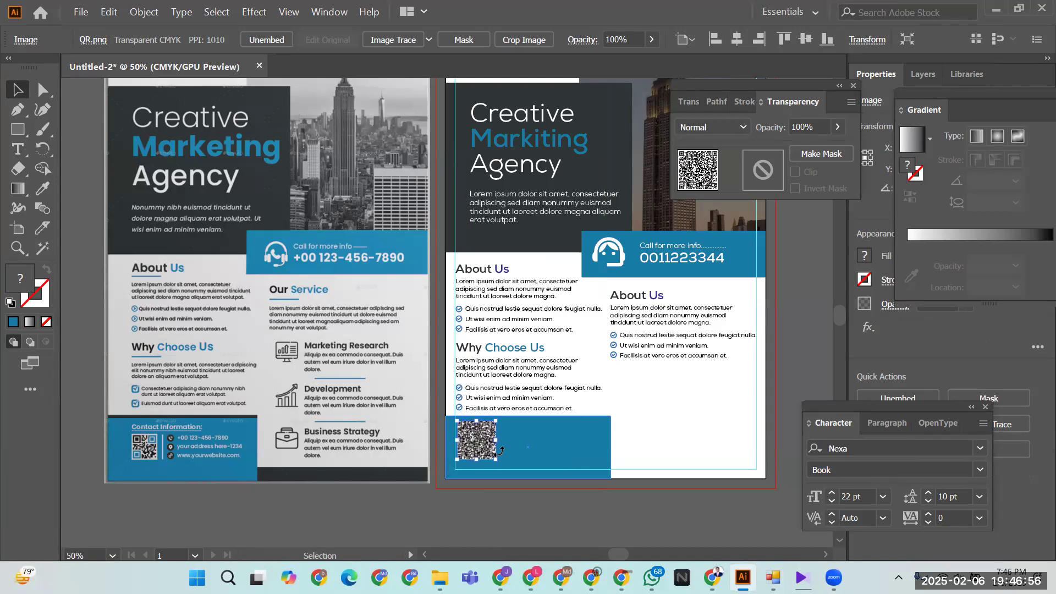
click(534, 434)
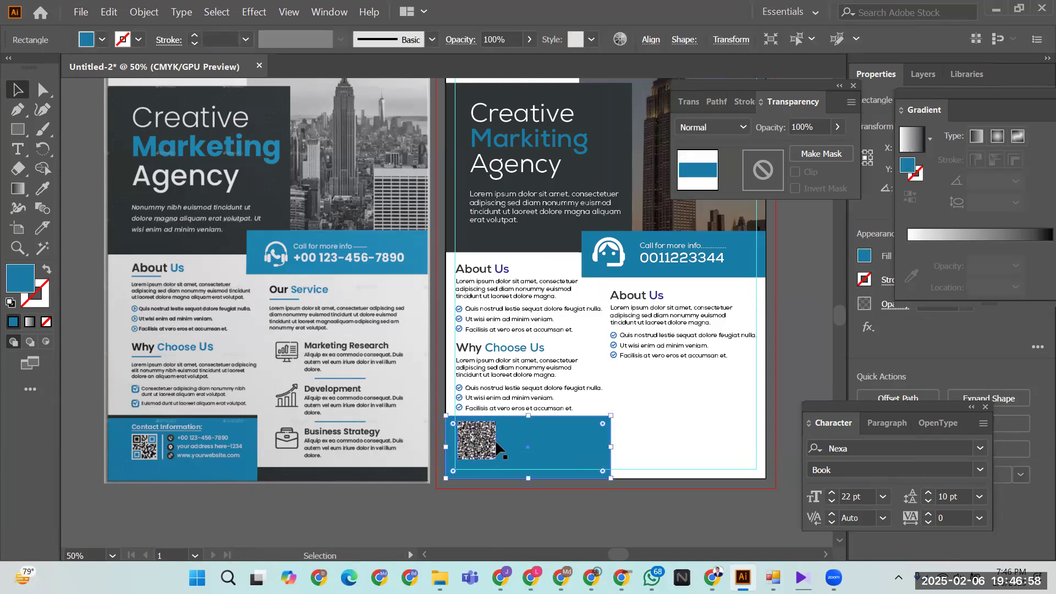
click(712, 577)
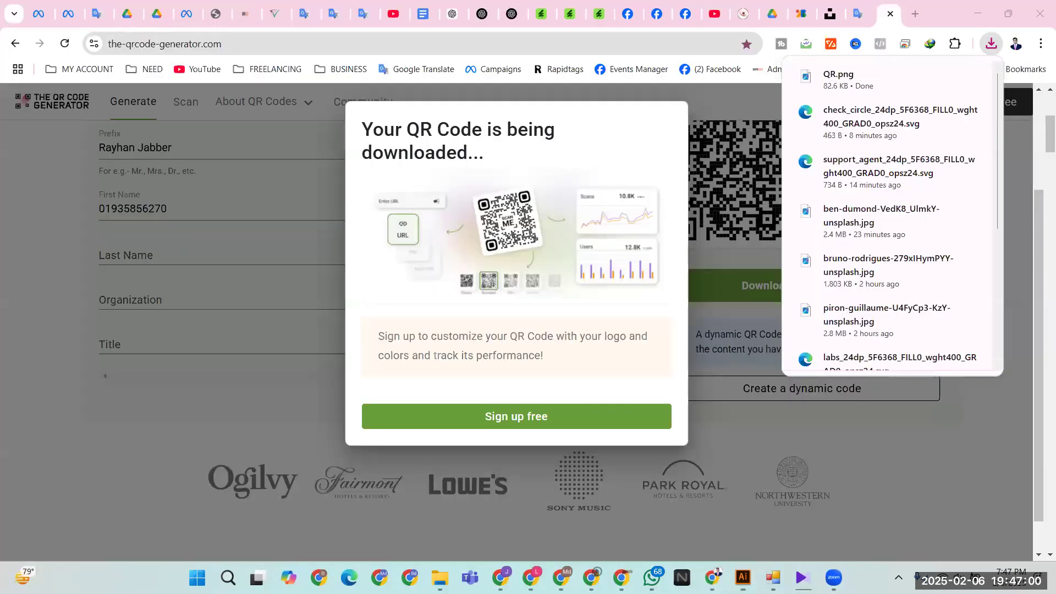
- Delete the wrong entries from the Prefix and First Name fields
click(796, 444)
scroll(434, 431, up, 5)
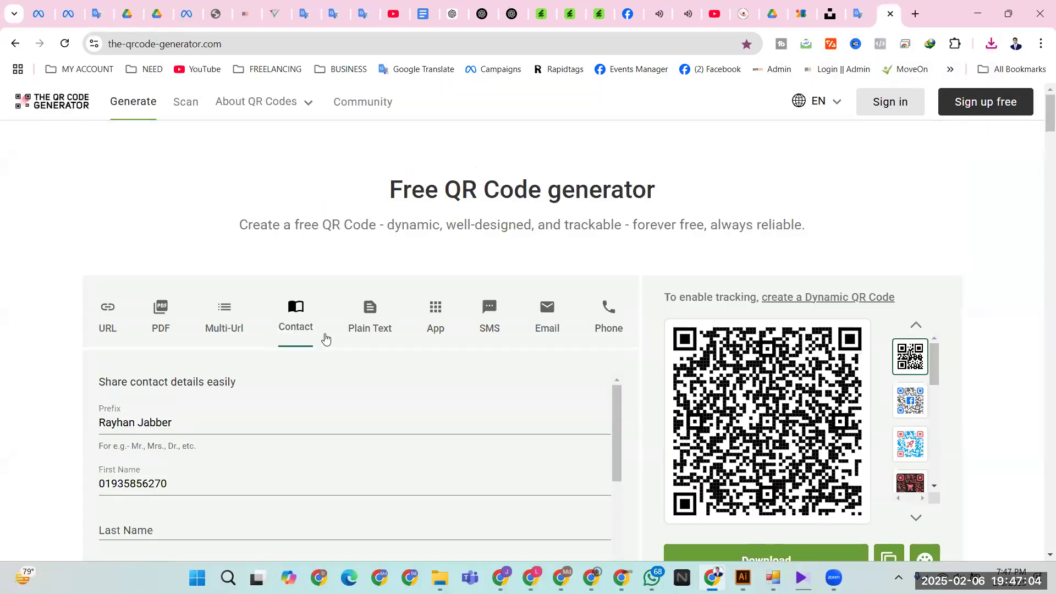
drag(187, 423, 1, 421)
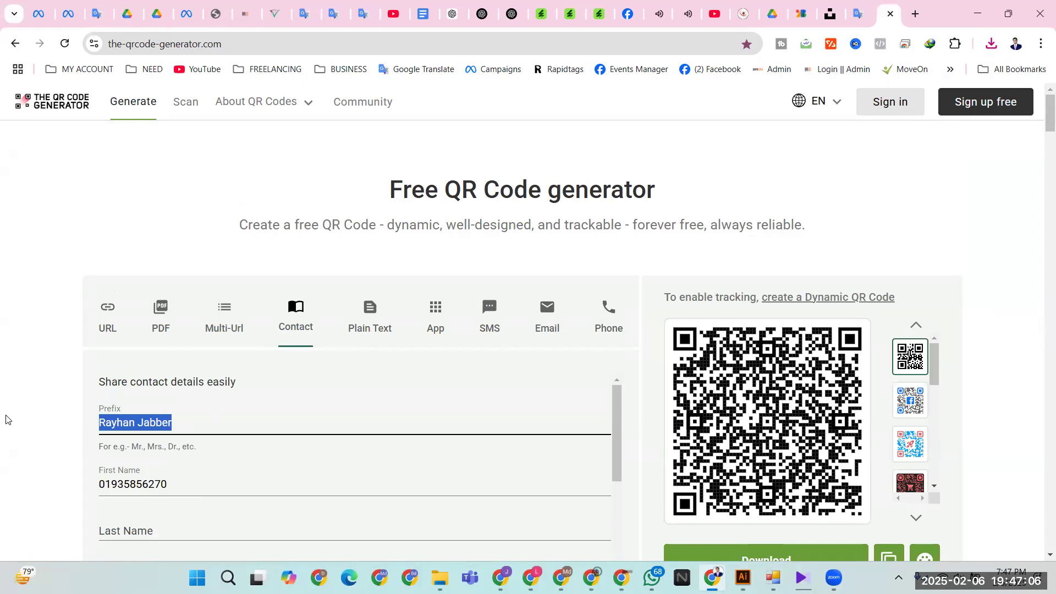
key(BackSpace)
scroll(235, 455, down, 3)
scroll(188, 429, up, 3)
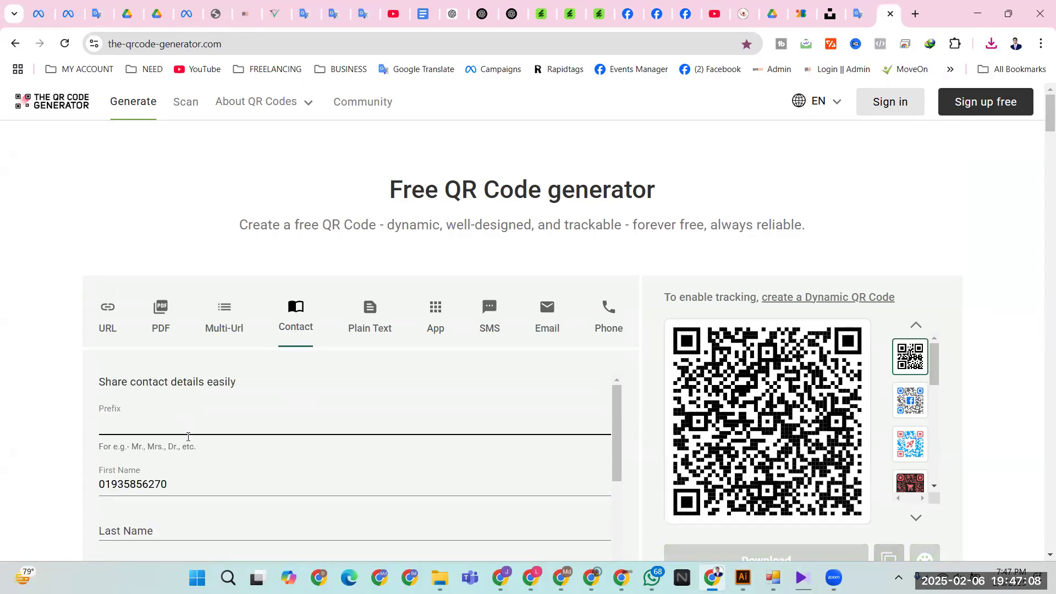
drag(191, 493, 38, 488)
key(BackSpace)
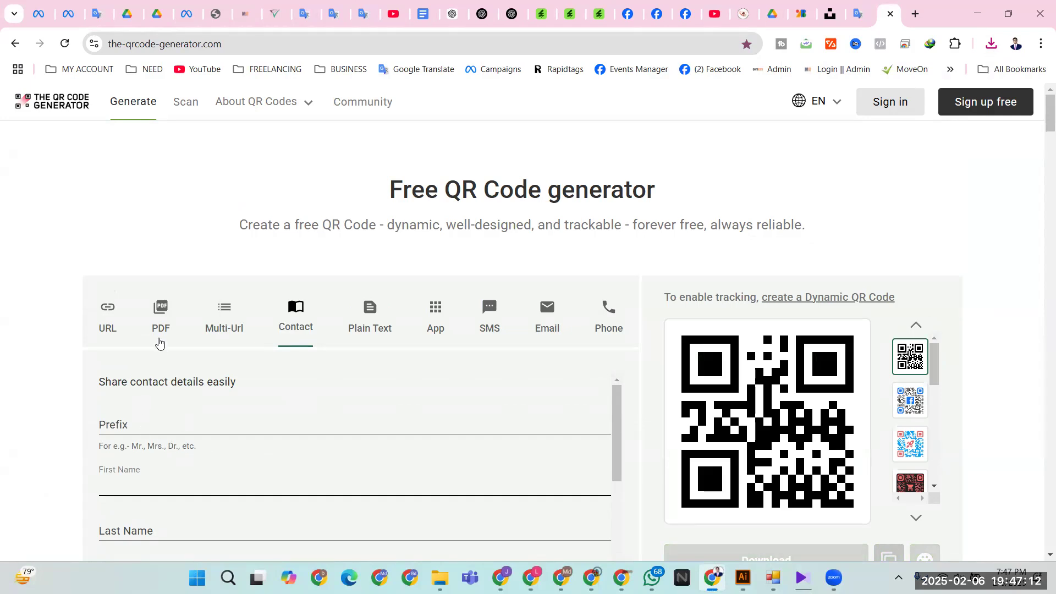
- Look through the URL, PDF and Multi-Url options, then return to the Contact form
click(115, 320)
click(153, 424)
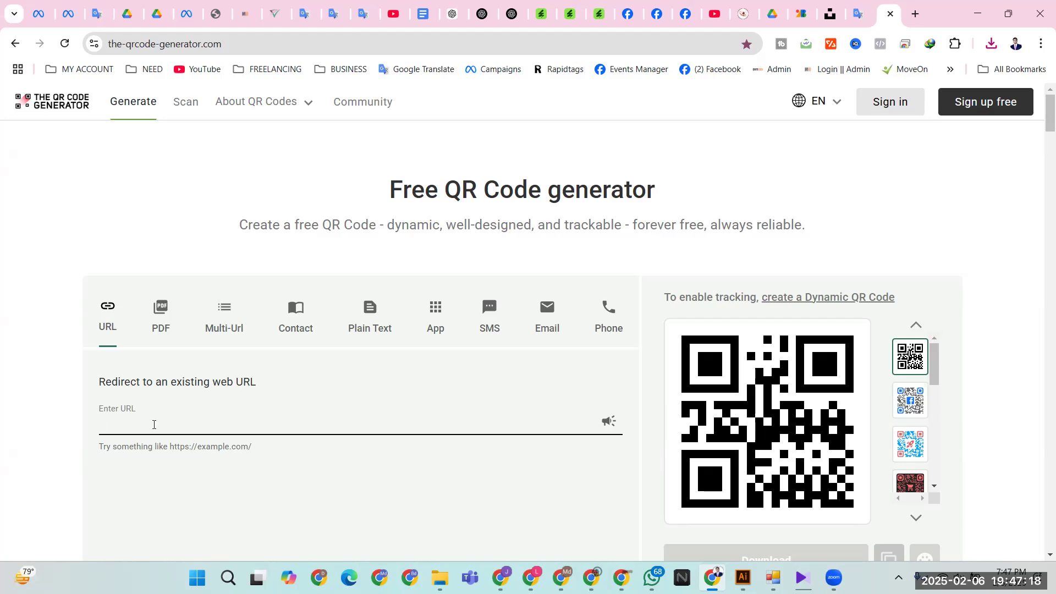
click(168, 325)
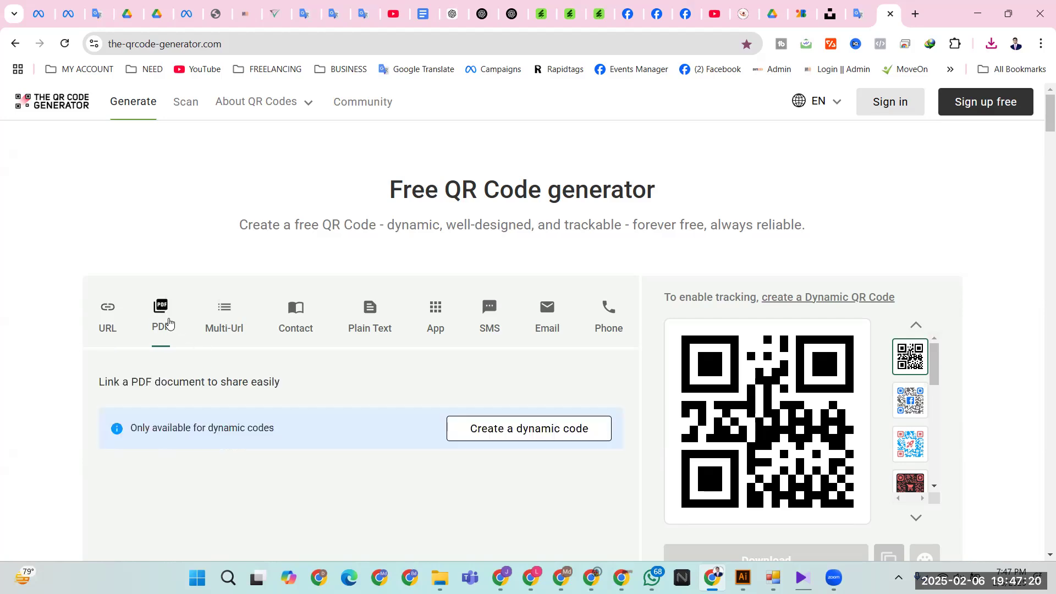
click(238, 318)
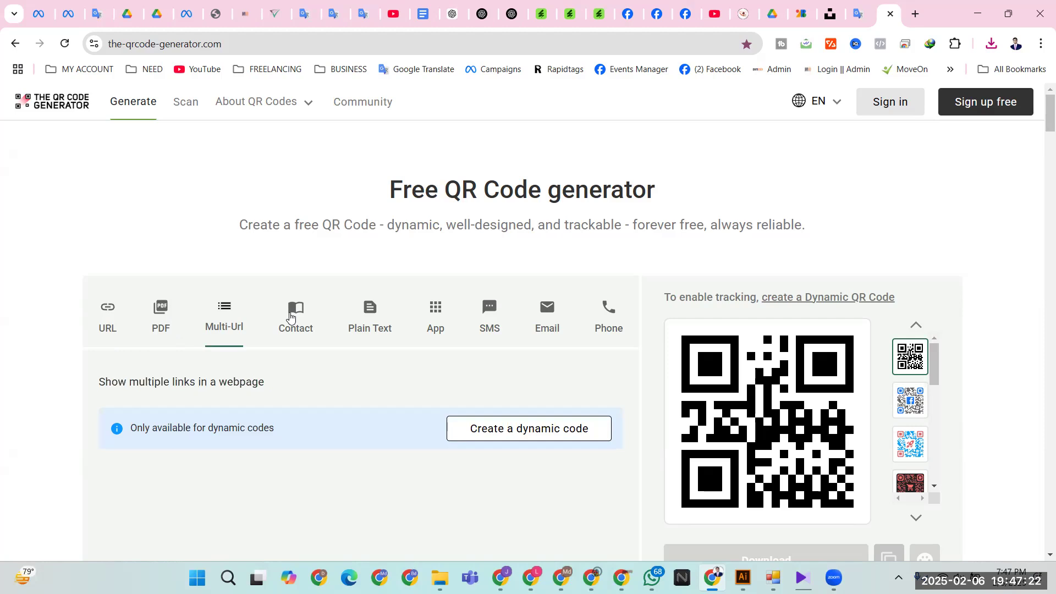
click(295, 317)
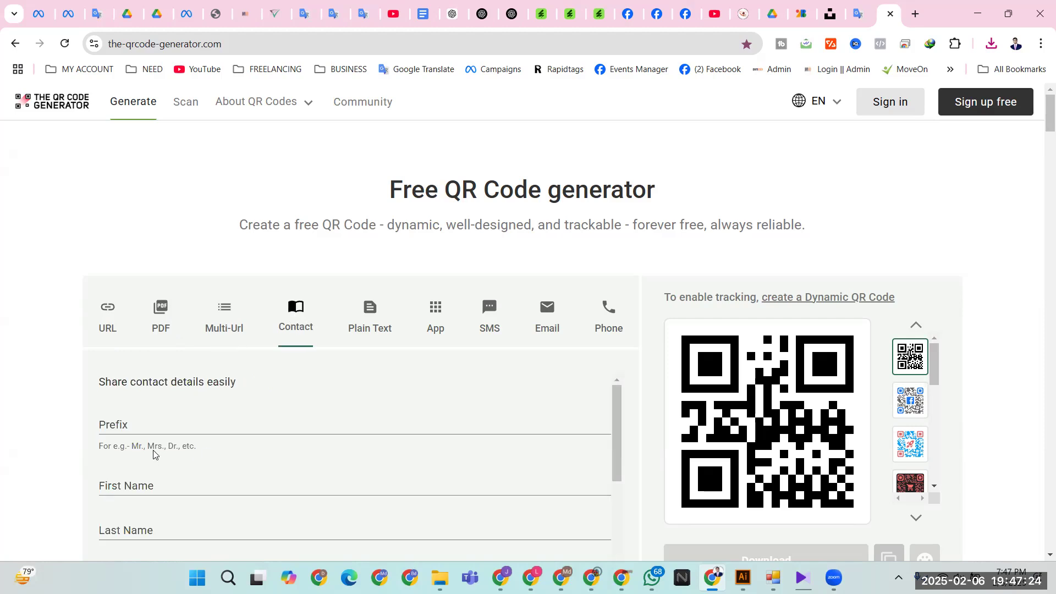
- Enter the first name, try the Facebook-logo design, and keep the contact details when prompted
click(139, 479)
text(Rayhan)
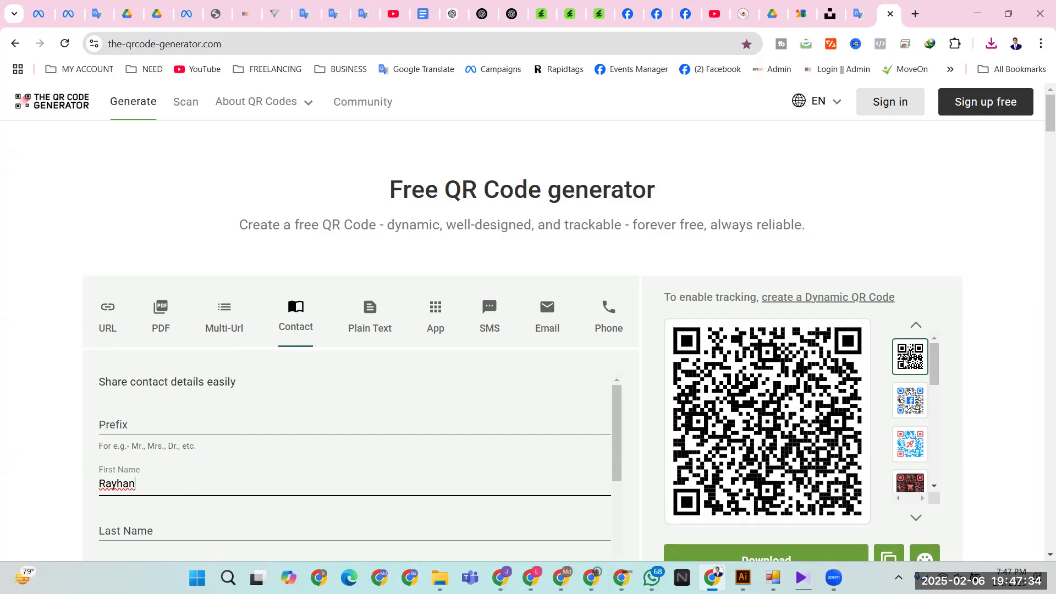
click(908, 402)
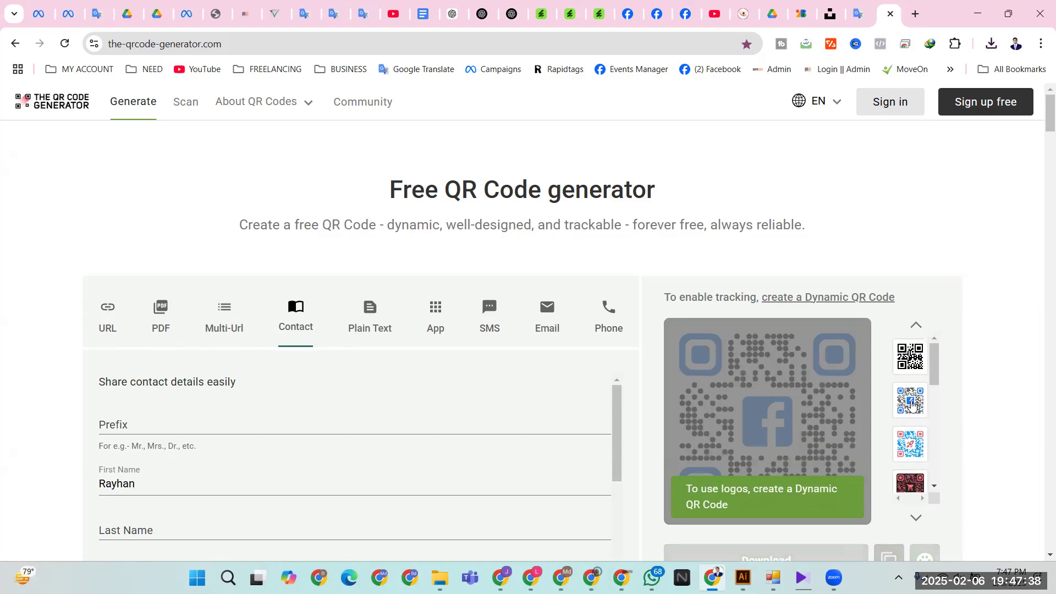
click(396, 314)
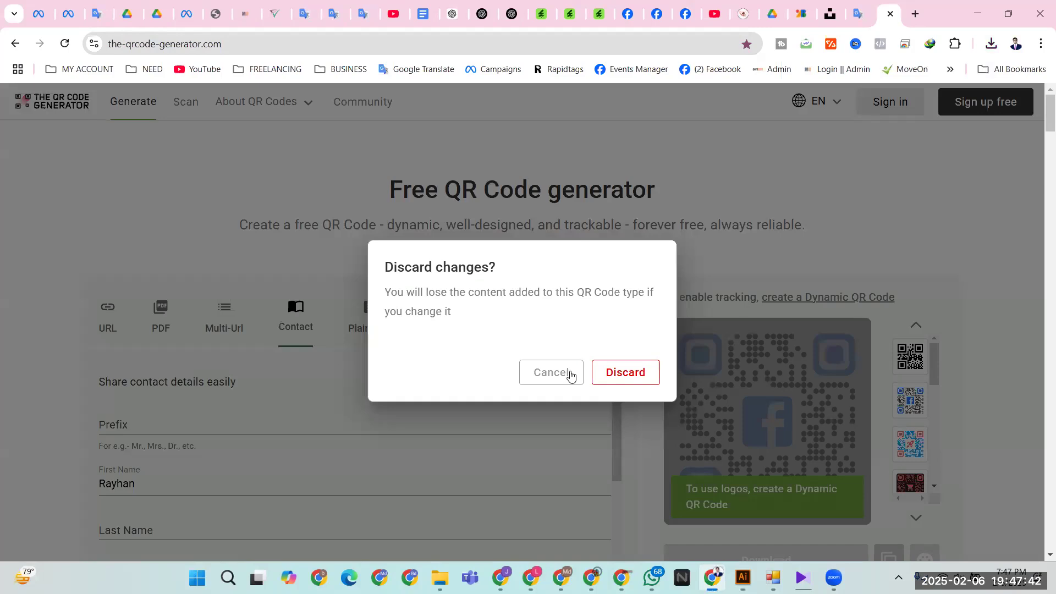
click(570, 375)
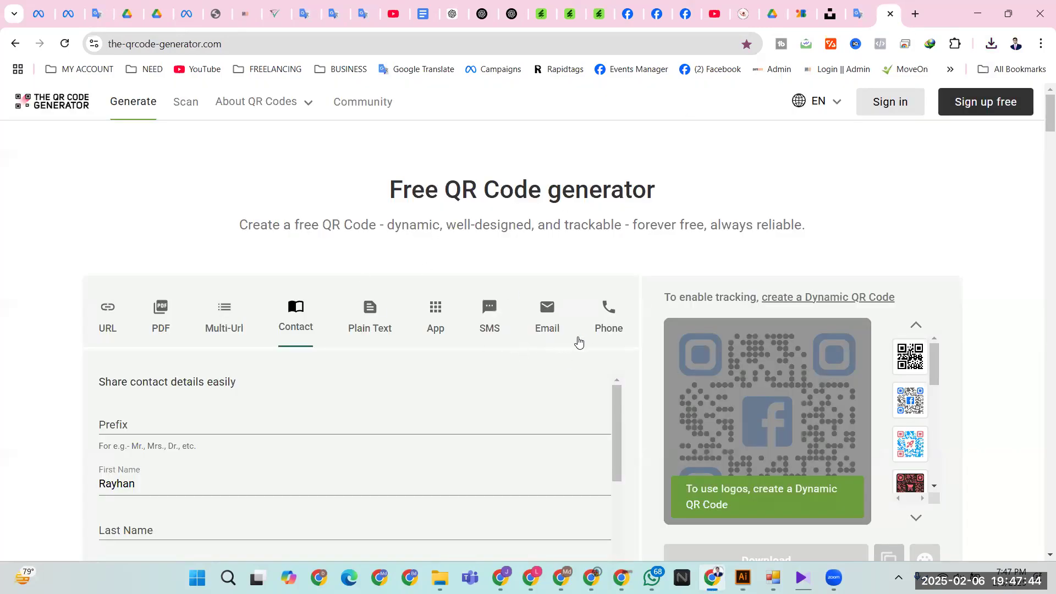
- Switch to a Phone QR code, discard contact details, enter the phone number, and minimize Chrome
click(601, 312)
click(620, 379)
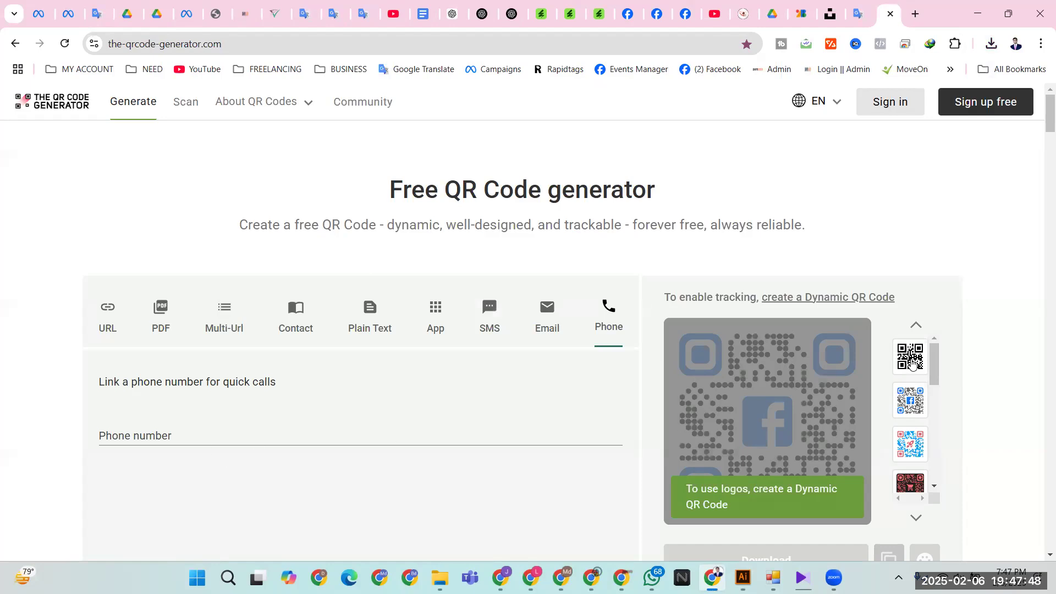
click(196, 436)
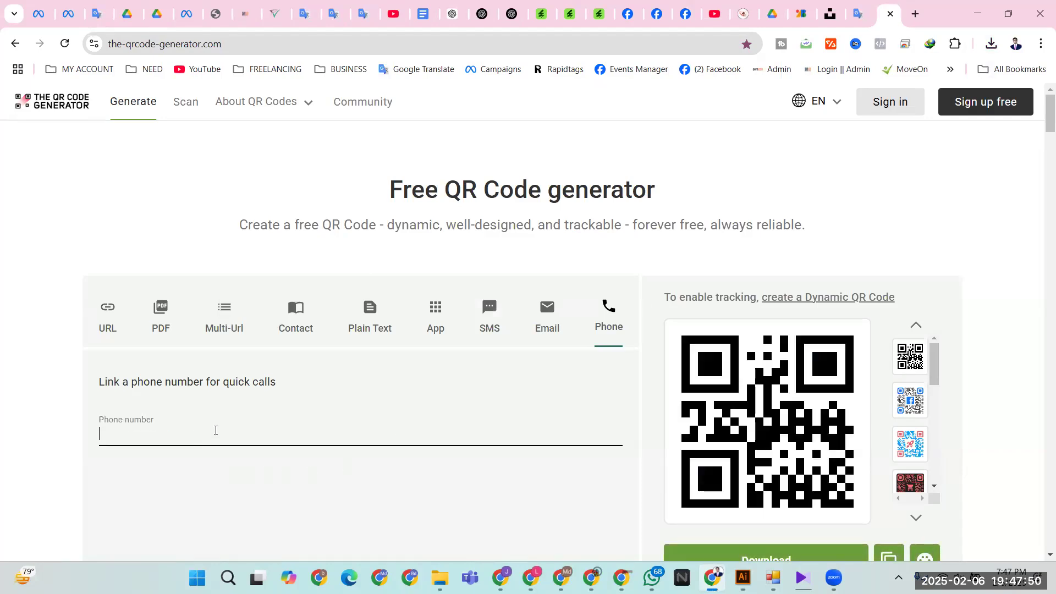
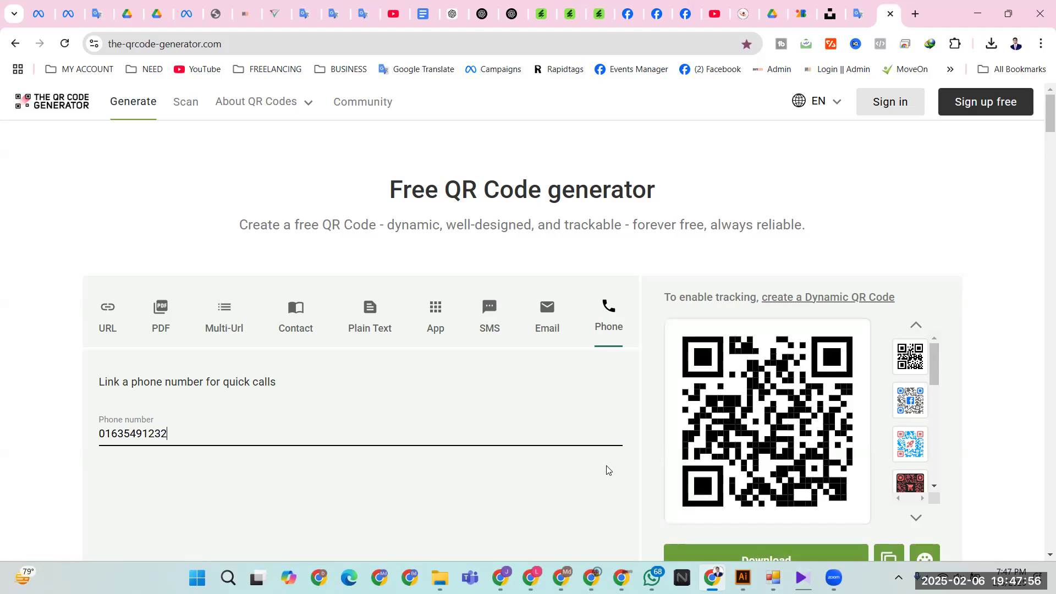
click(965, 14)
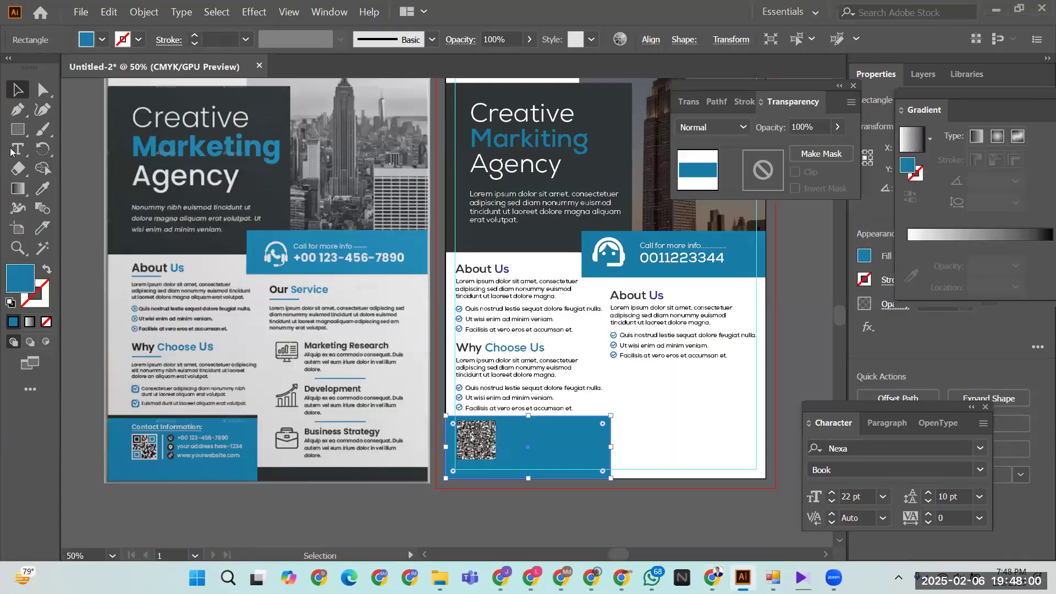
- Select the QR code image and drag it about 5 pixels lower in the footer
click(453, 501)
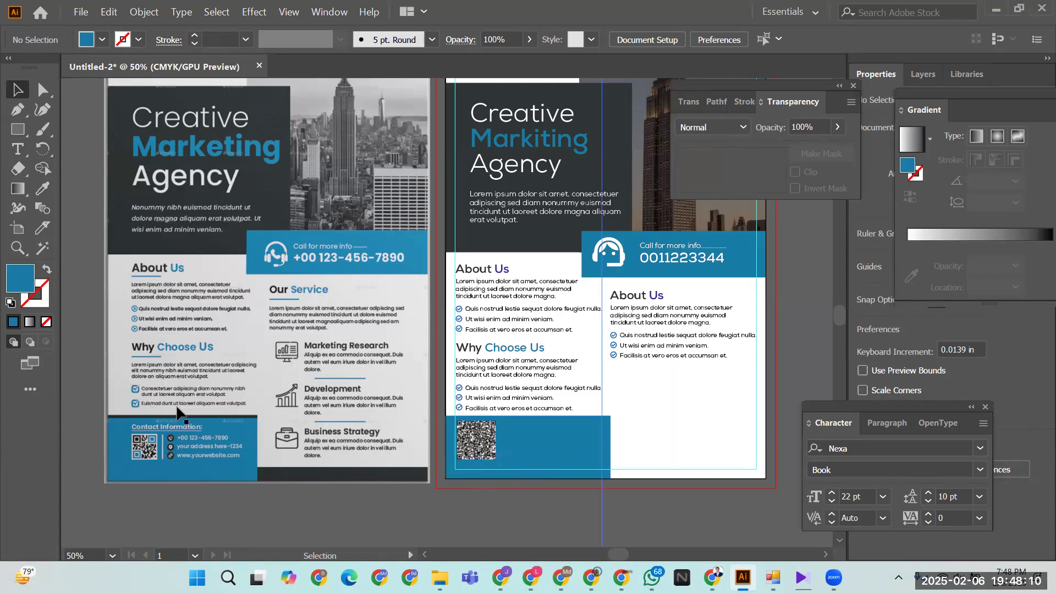
click(470, 444)
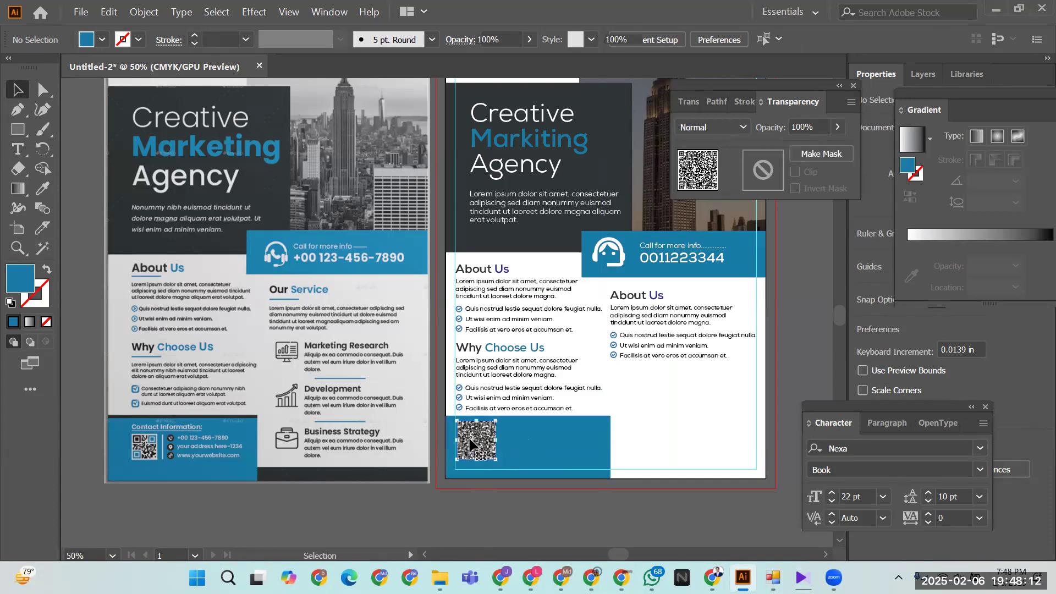
drag(471, 443, 471, 446)
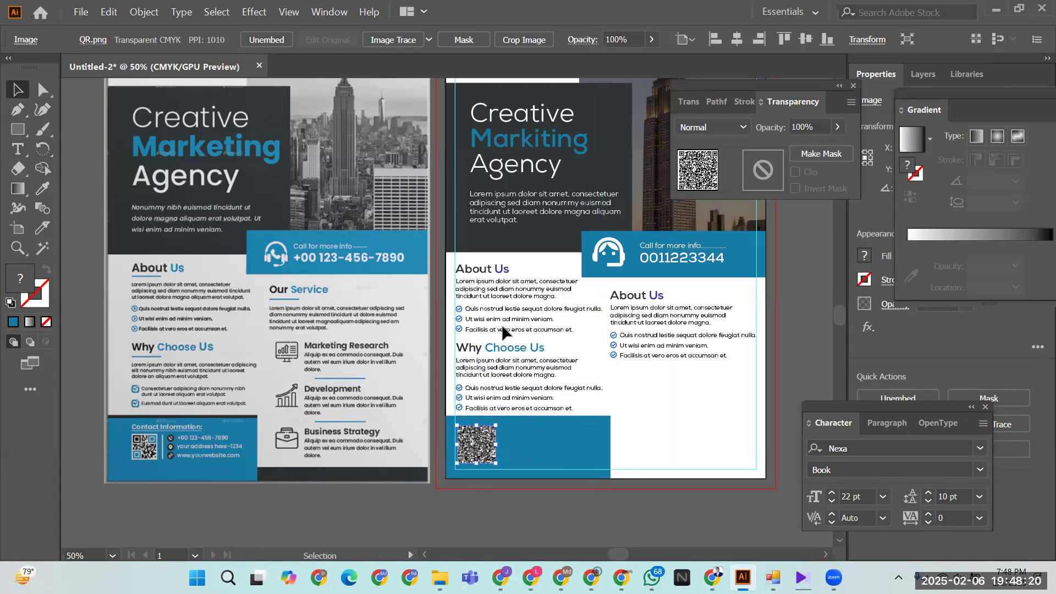
scroll(505, 231, up, 3)
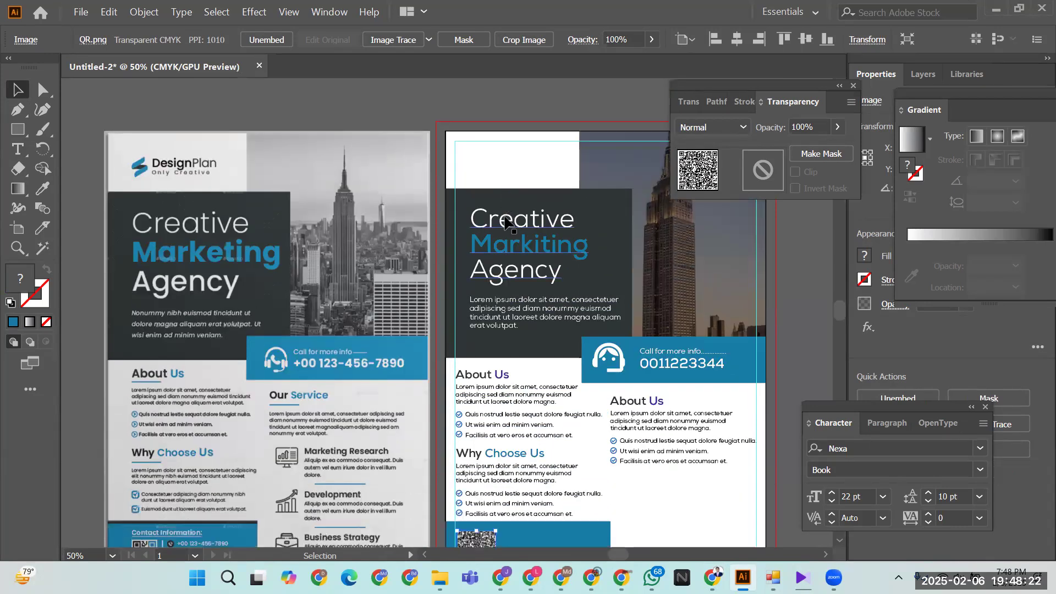
scroll(506, 221, down, 2)
- Copy the 'Call for more info' phone group into the footer, bring it to front, and ungroup it
click(657, 271)
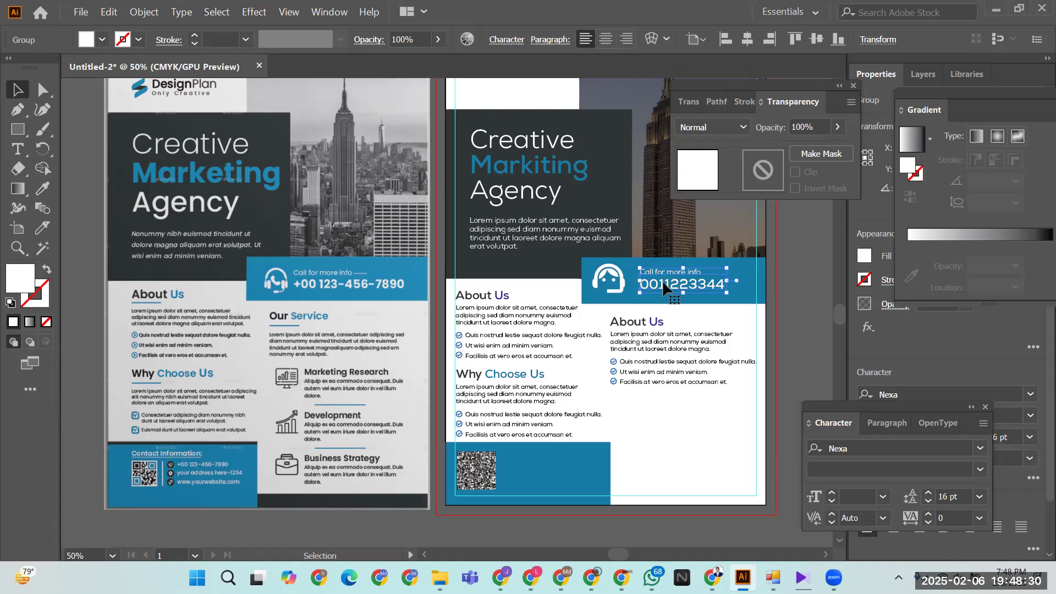
drag(665, 283, 549, 472)
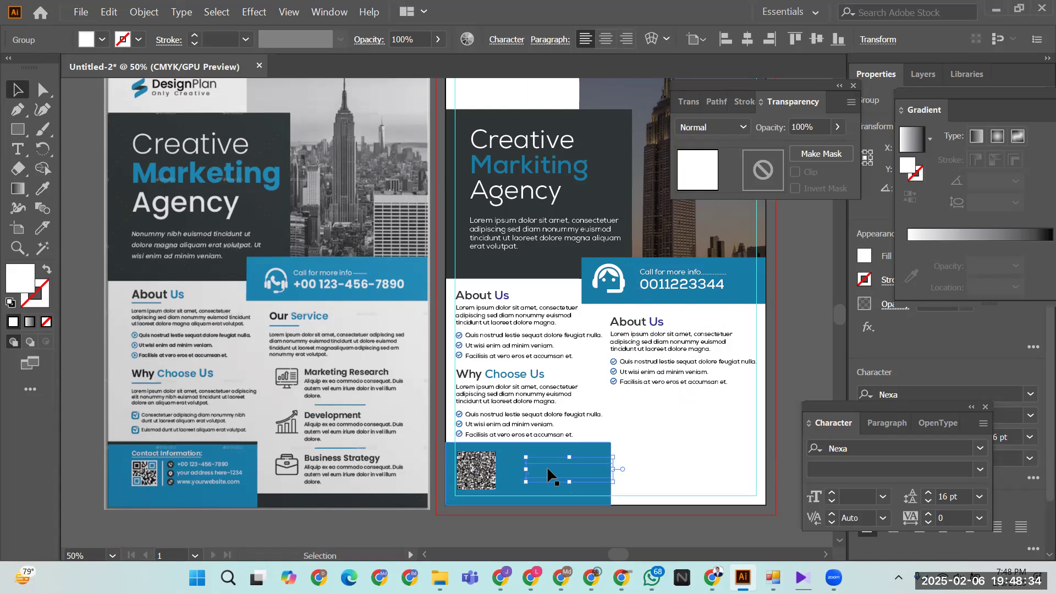
right_click(547, 469)
mouse_move(612, 405)
click(778, 402)
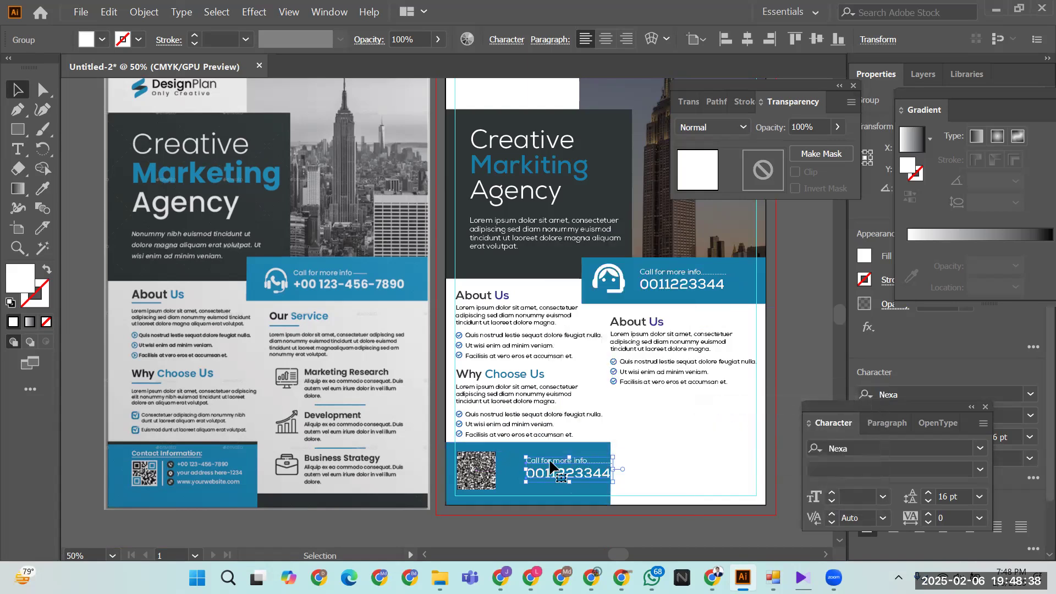
right_click(552, 473)
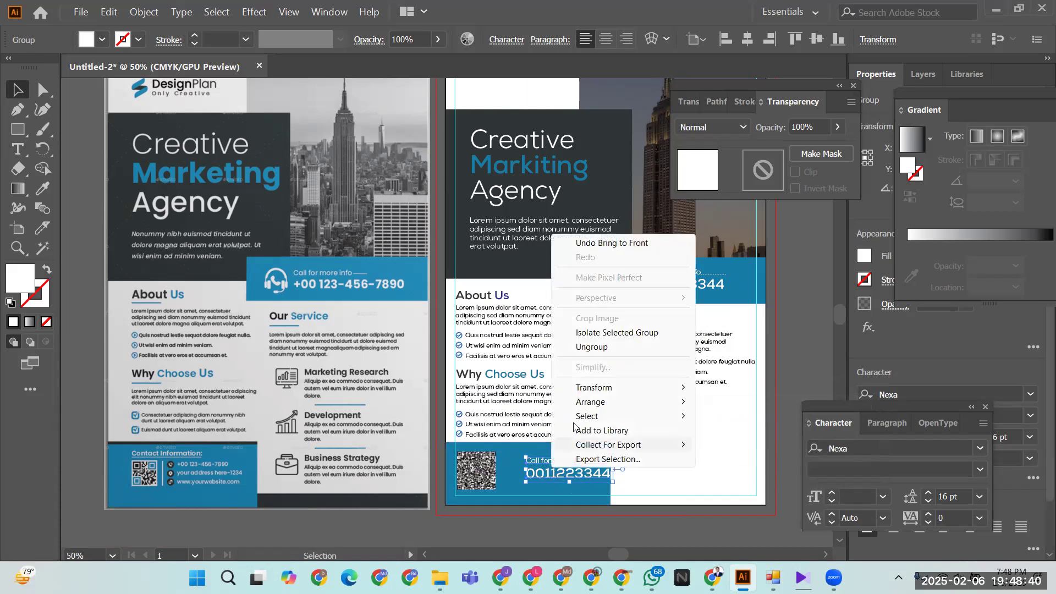
click(586, 348)
- Delete the copied phone number, retype the other line as 'Contact Information', and move it above the QR code
click(571, 474)
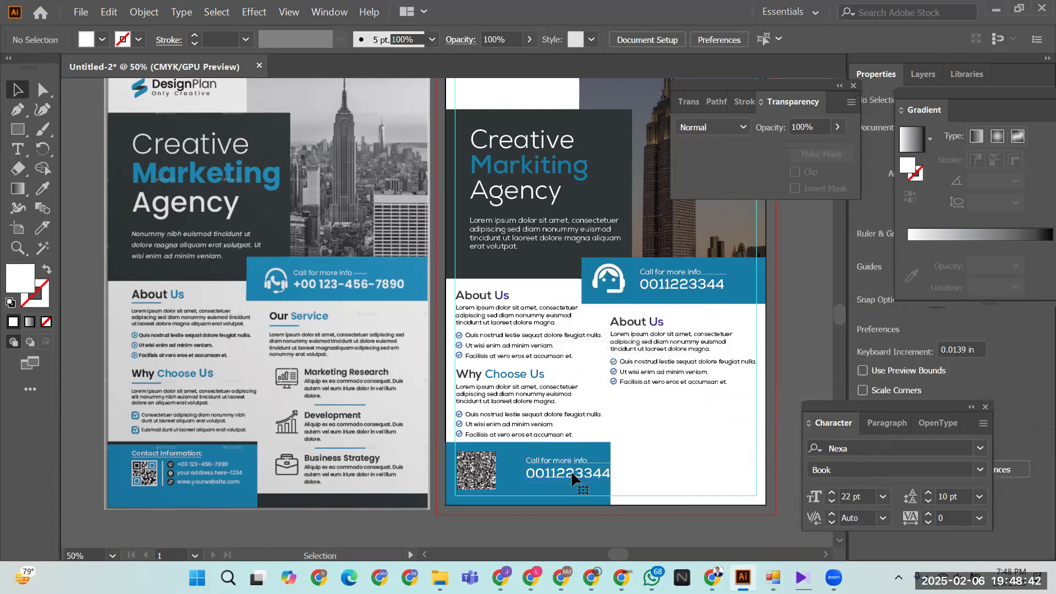
key(Delete)
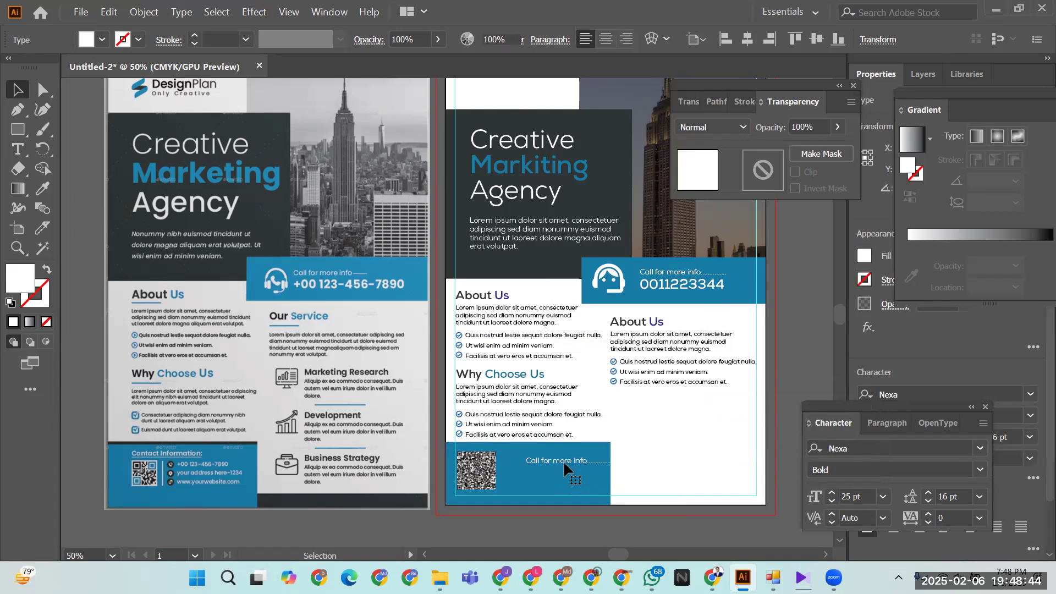
click(554, 462)
double_click(552, 461)
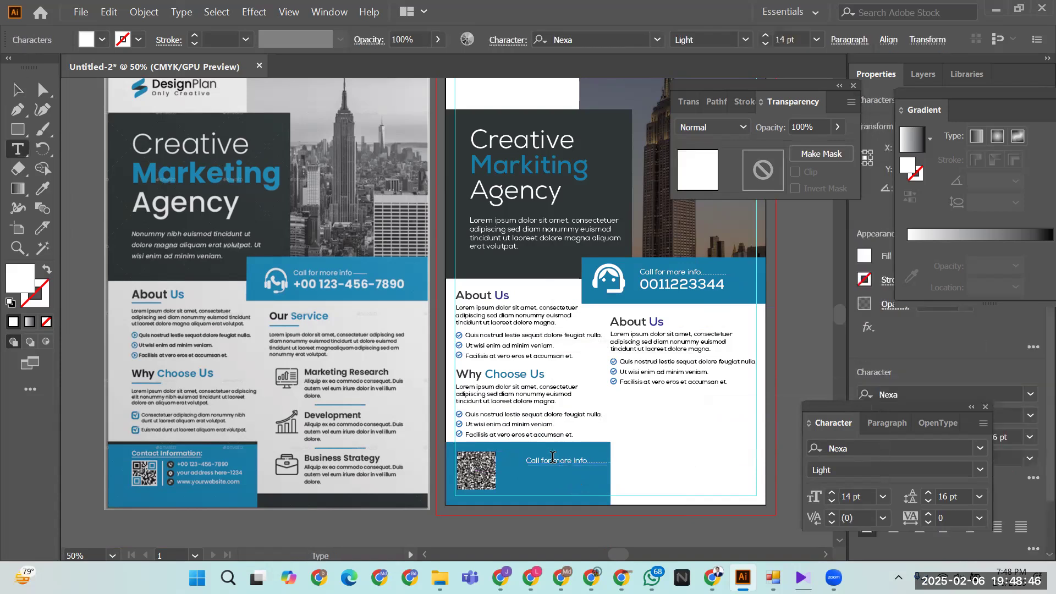
key(ctrl+a)
text(q)
click(17, 90)
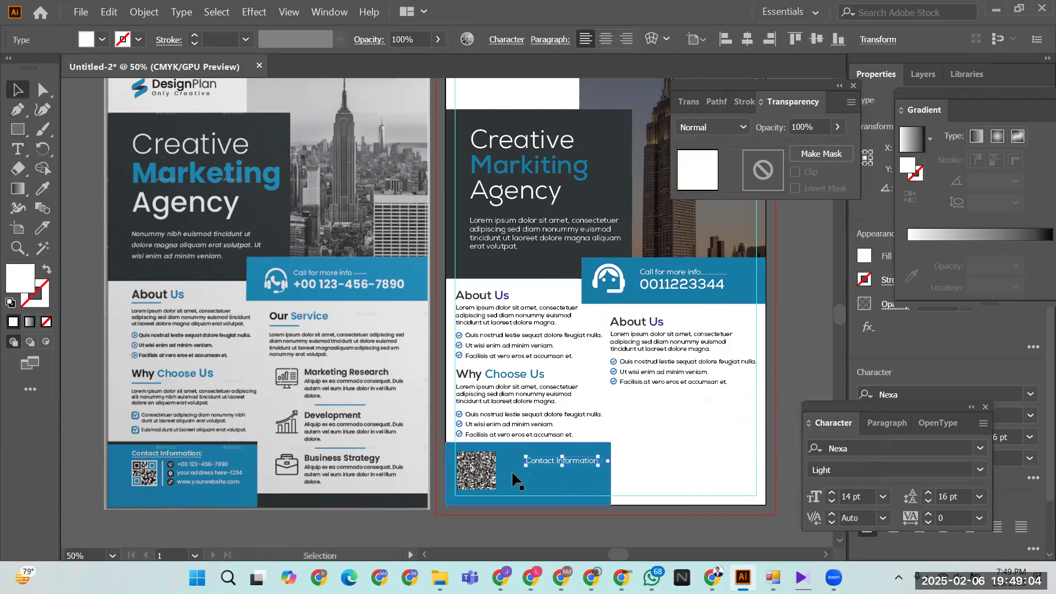
drag(526, 462, 458, 446)
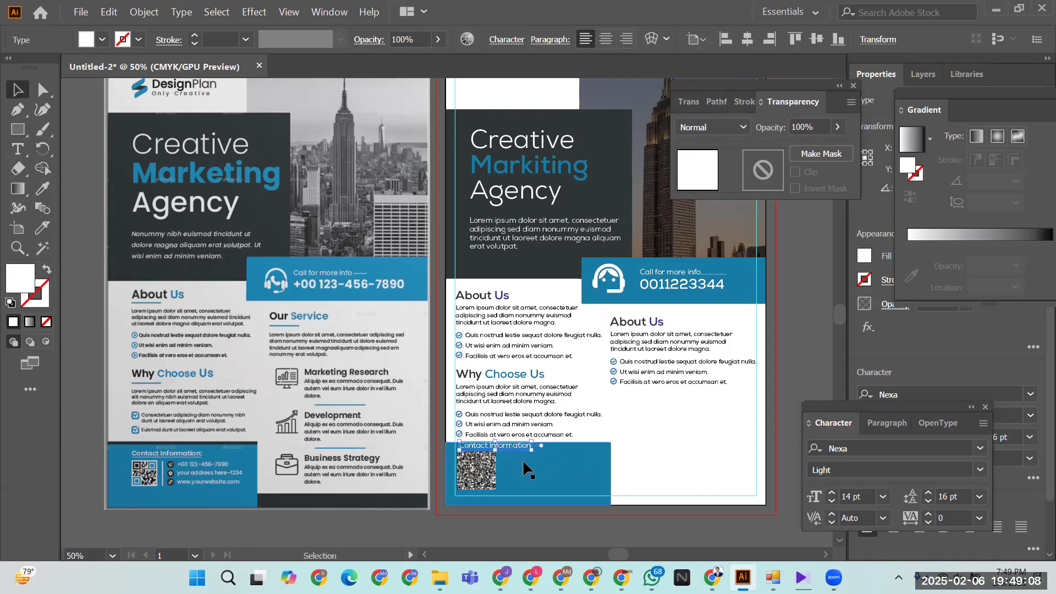
key(ctrl+equal)
key(ctrl+equal)
key(ctrl+equal)
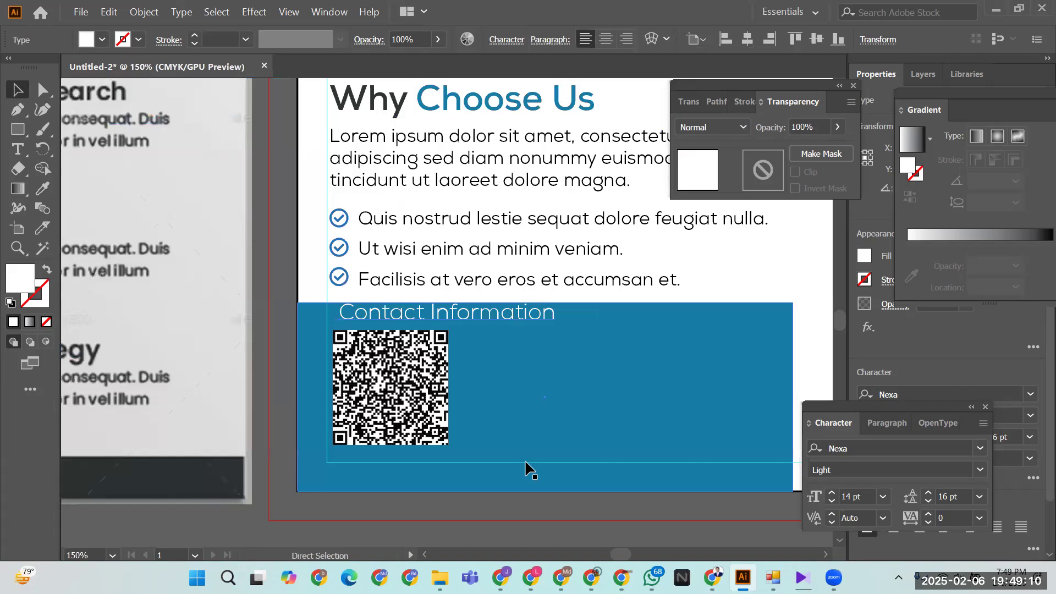
- Shrink the QR code slightly, nudge it lower, and move the Contact Information heading down
key(ctrl+equal)
click(368, 439)
drag(451, 486, 432, 462)
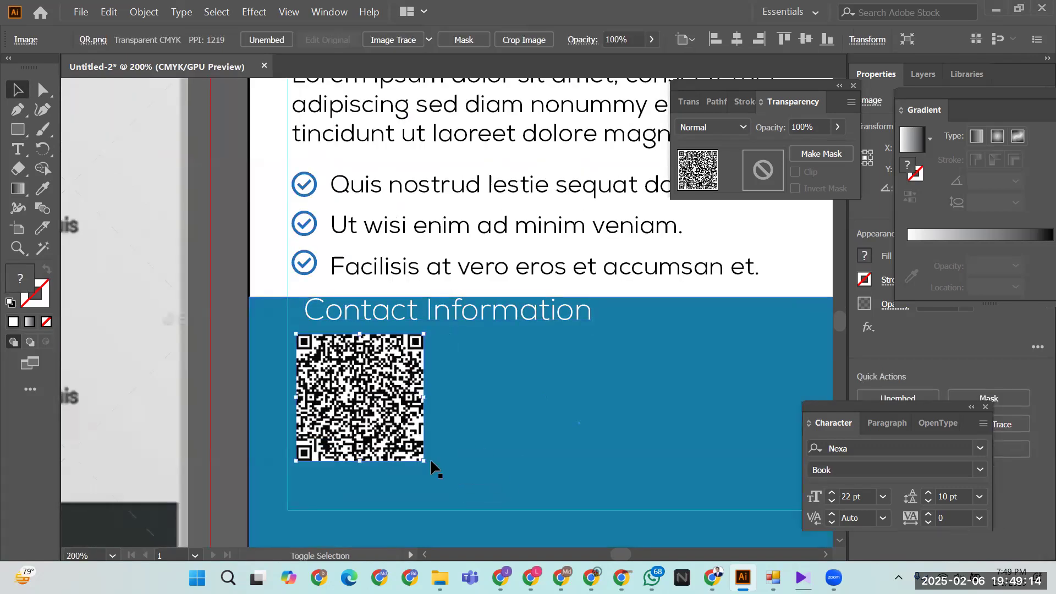
click(503, 436)
click(367, 411)
key(Down)
key(Down)
key(Down)
key(Down)
drag(379, 313, 369, 332)
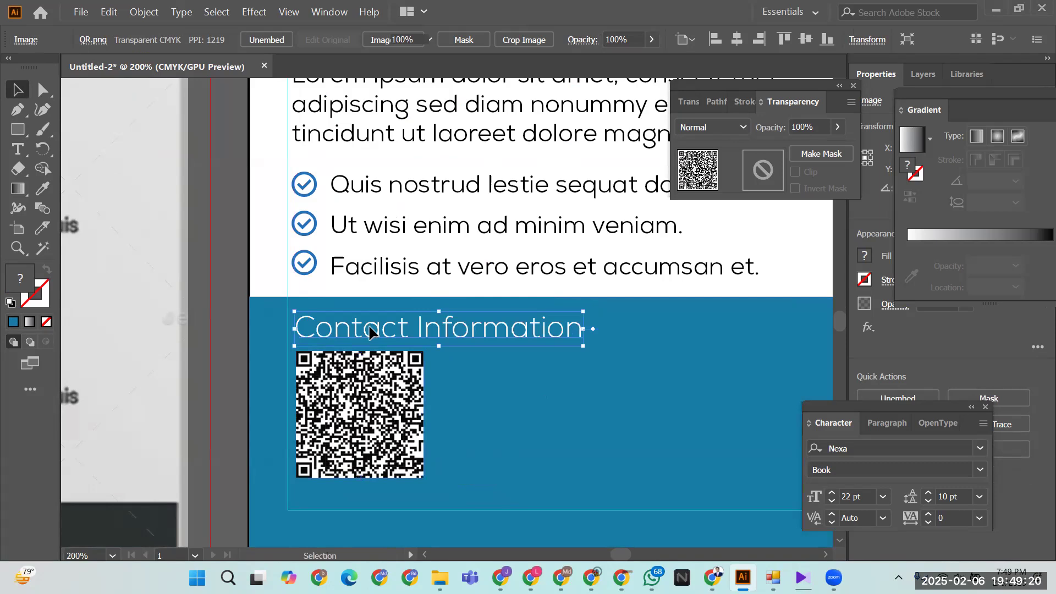
- Make the Contact Information heading Bold at 10 pt
click(980, 469)
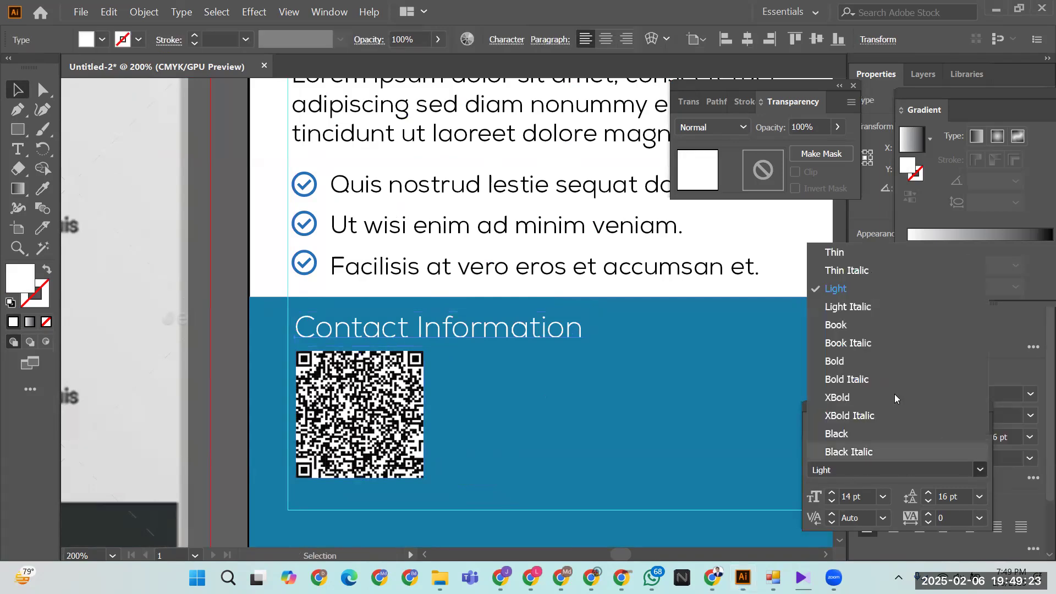
click(834, 360)
click(832, 501)
click(832, 501)
click(831, 501)
click(831, 501)
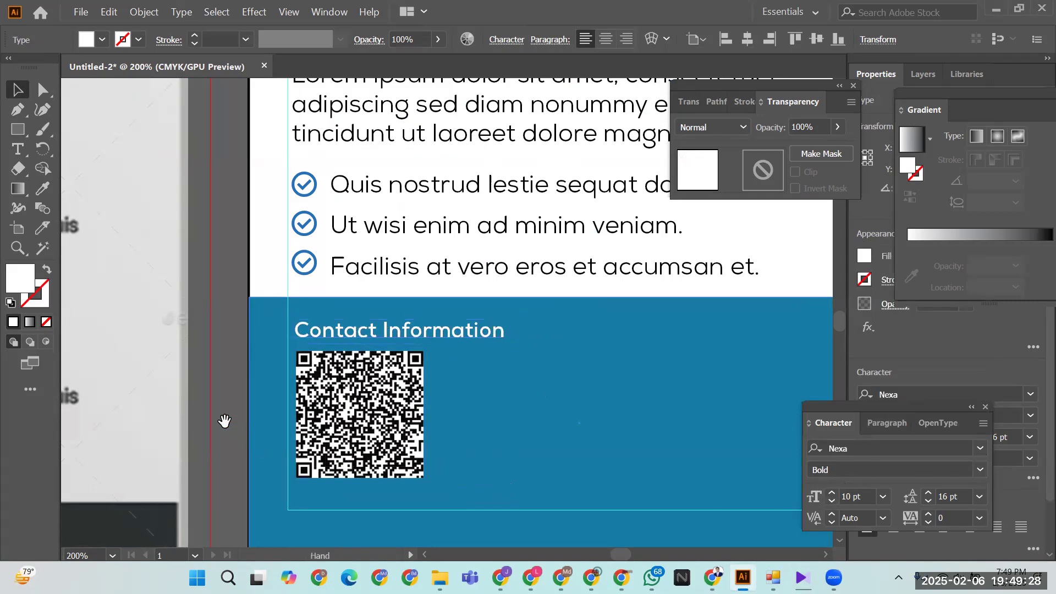
- Pan across the canvas to compare the footer with the reference flyer
drag(563, 375, 738, 365)
drag(208, 310, 666, 321)
scroll(506, 349, left, 5)
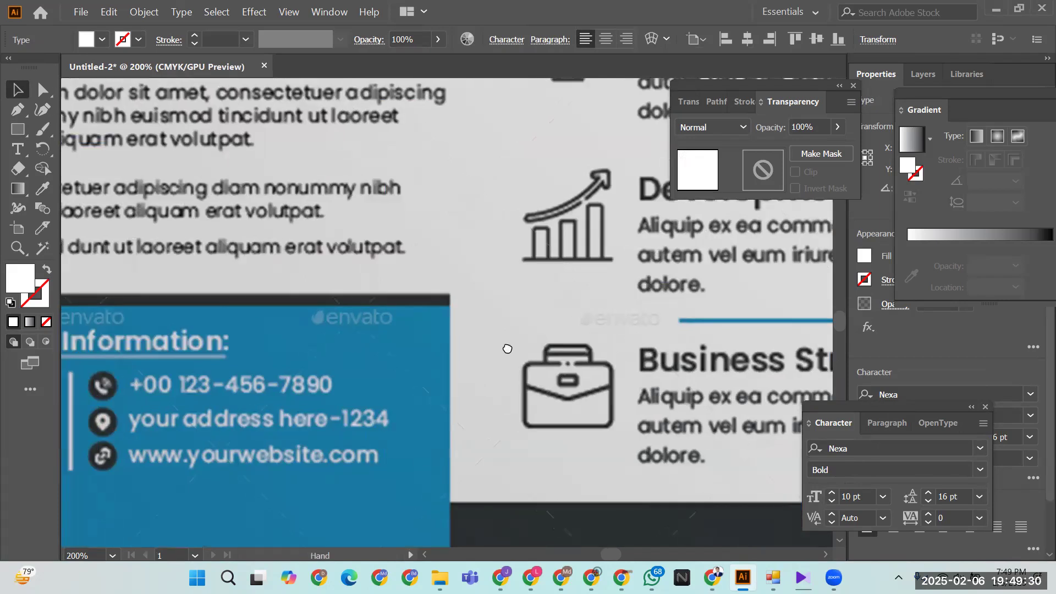
scroll(612, 345, left, 4)
scroll(612, 344, right, 5)
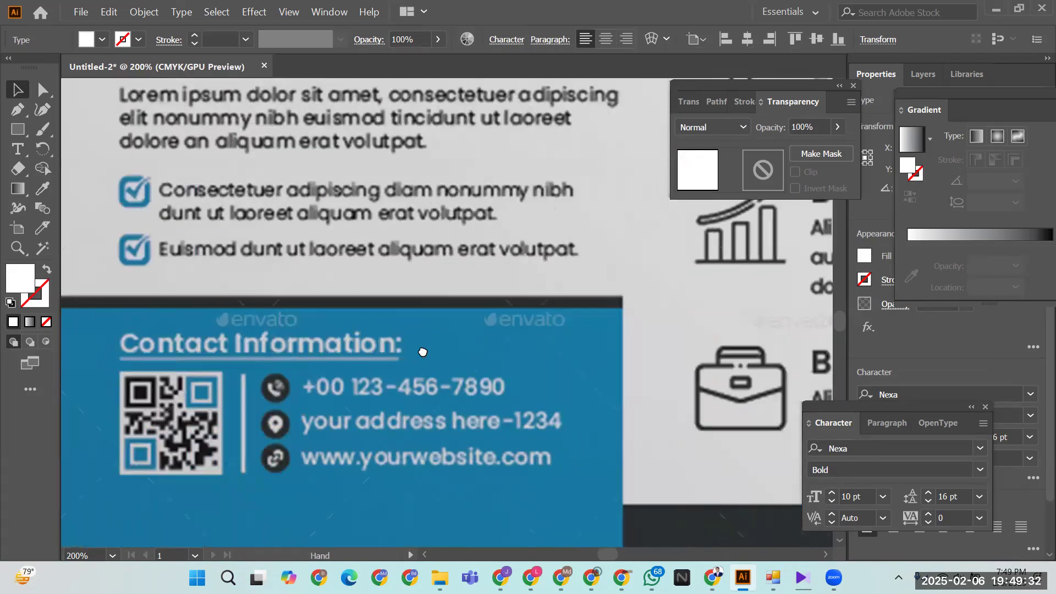
scroll(420, 353, left, 3)
scroll(252, 353, right, 4)
scroll(594, 361, right, 12)
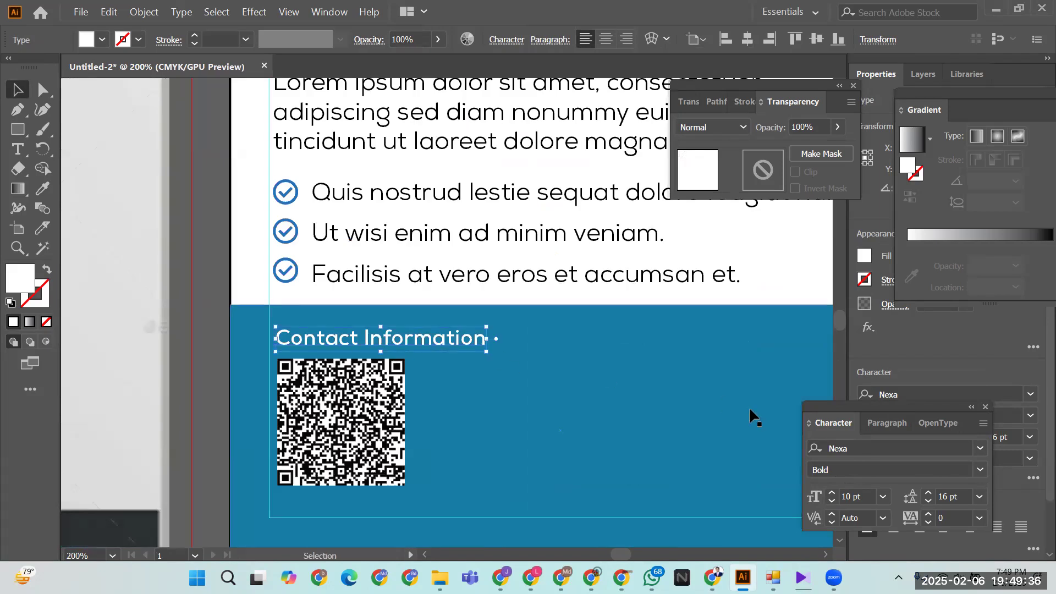
- Raise the Contact Information heading's font size to 14 pt
triple_click(832, 493)
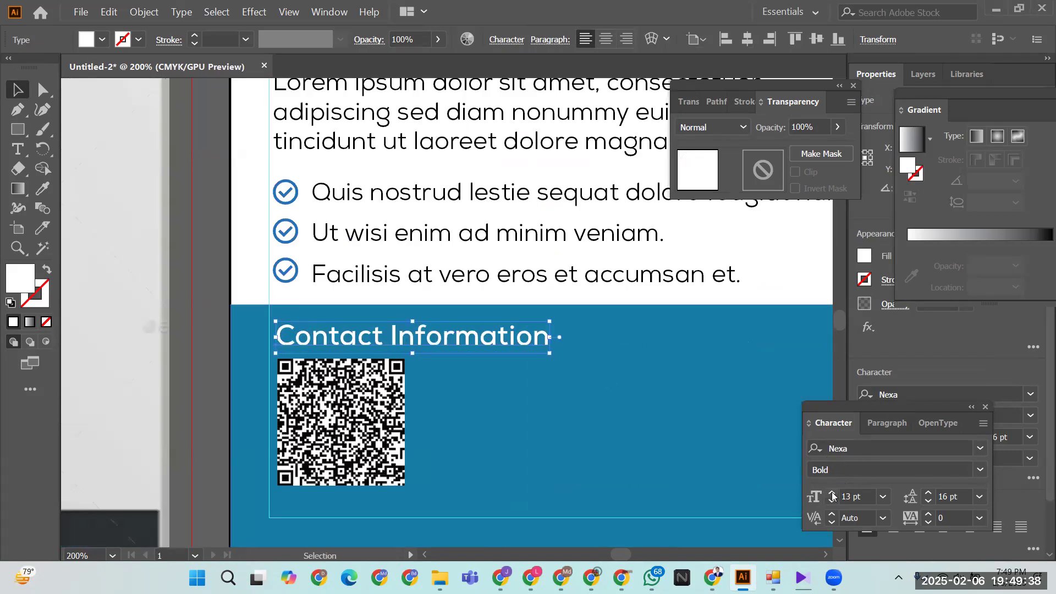
click(832, 493)
click(568, 419)
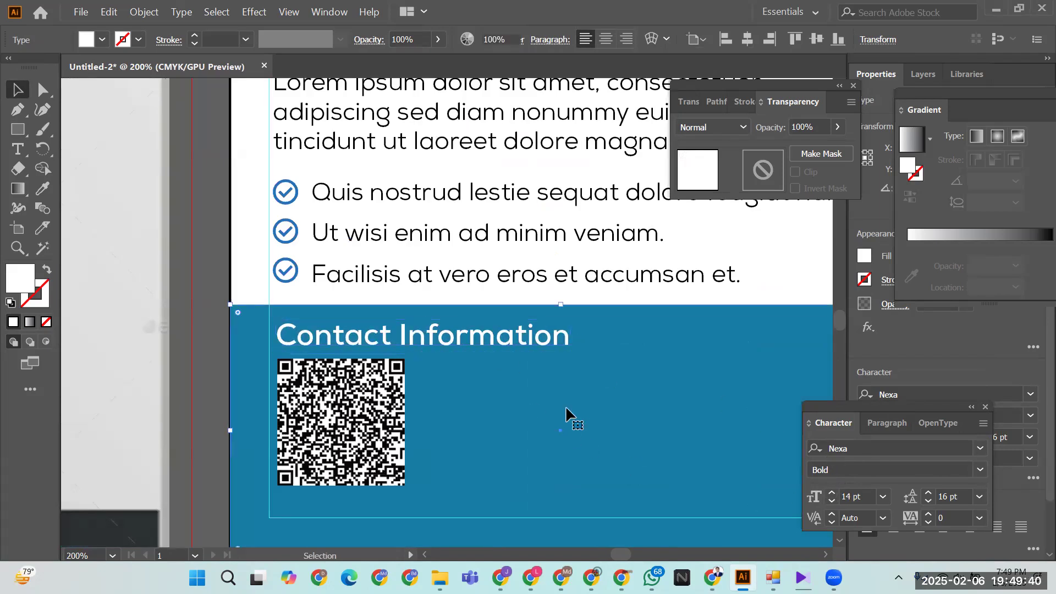
- Pick the Line Segment Tool and swap fill and stroke so lines draw blue without fill
click(18, 129)
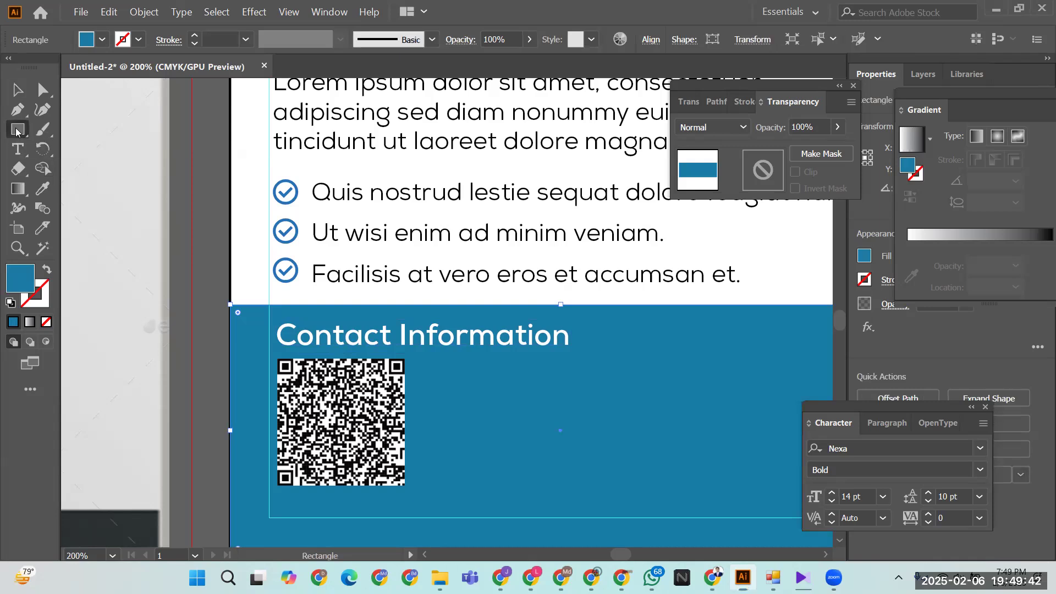
click(94, 209)
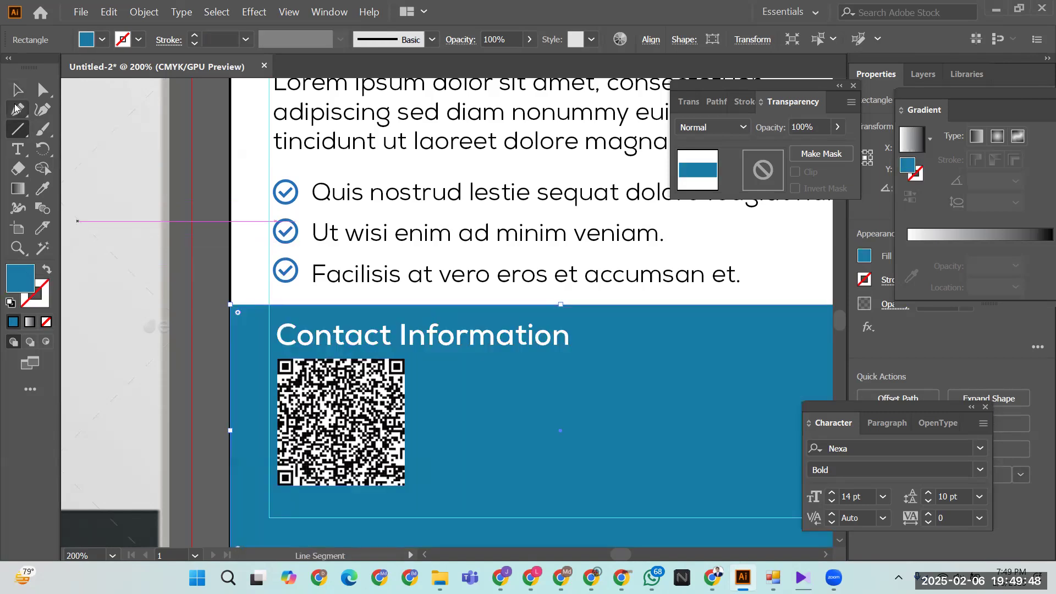
key(v)
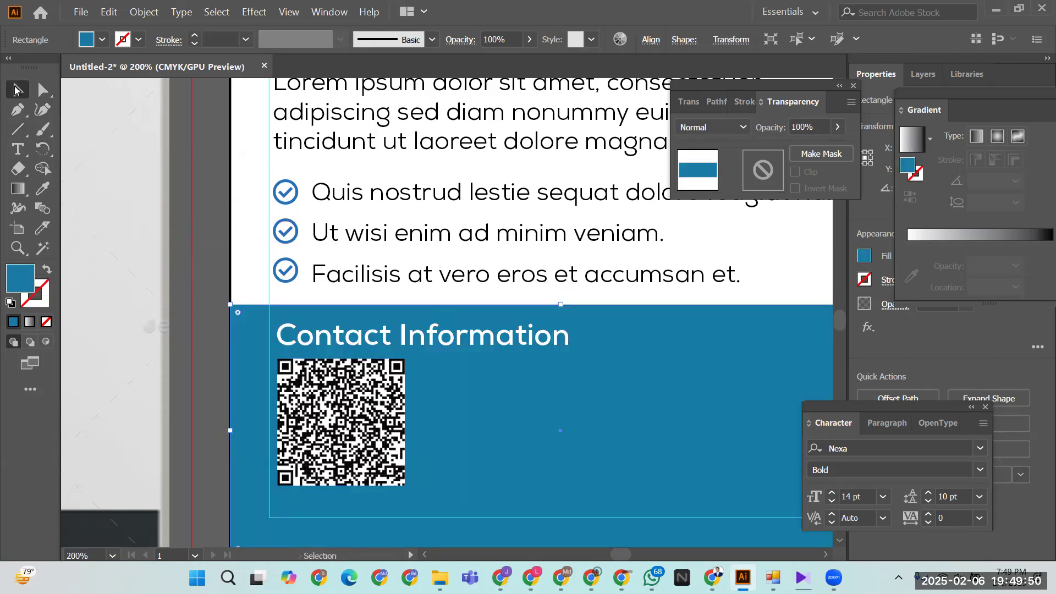
click(201, 237)
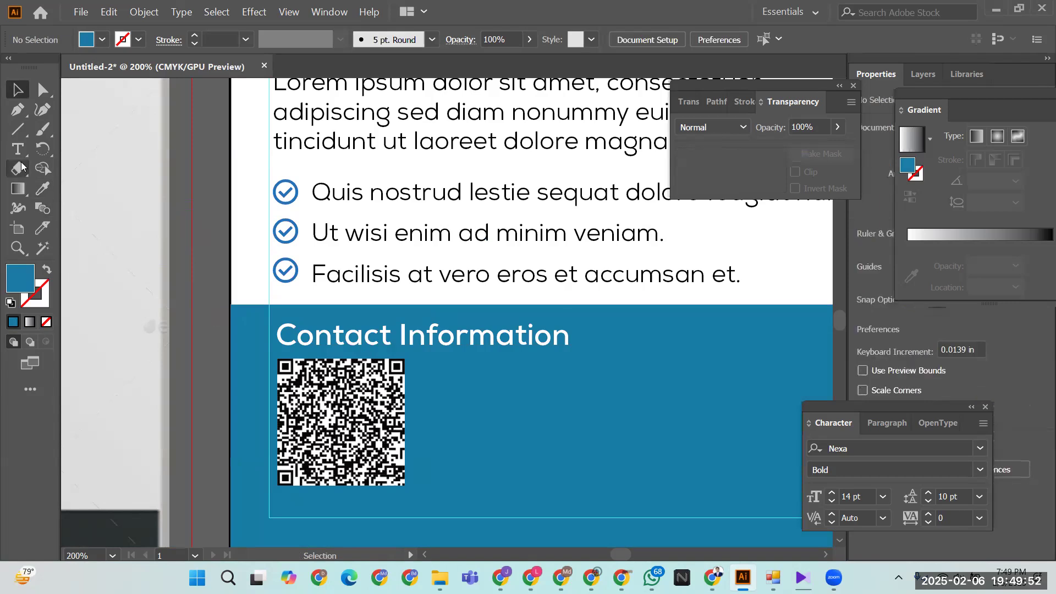
click(19, 133)
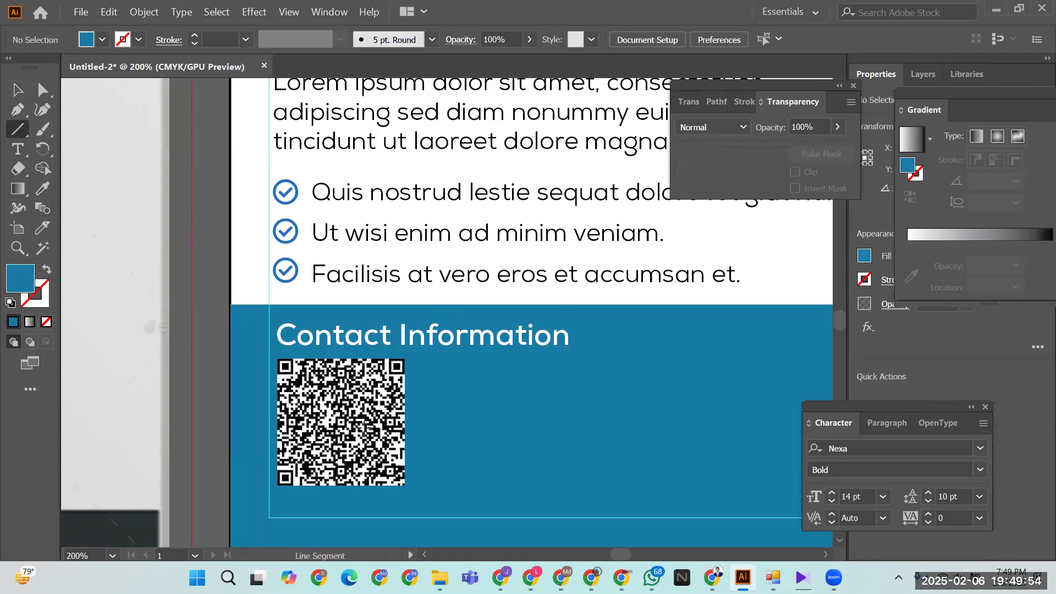
click(47, 269)
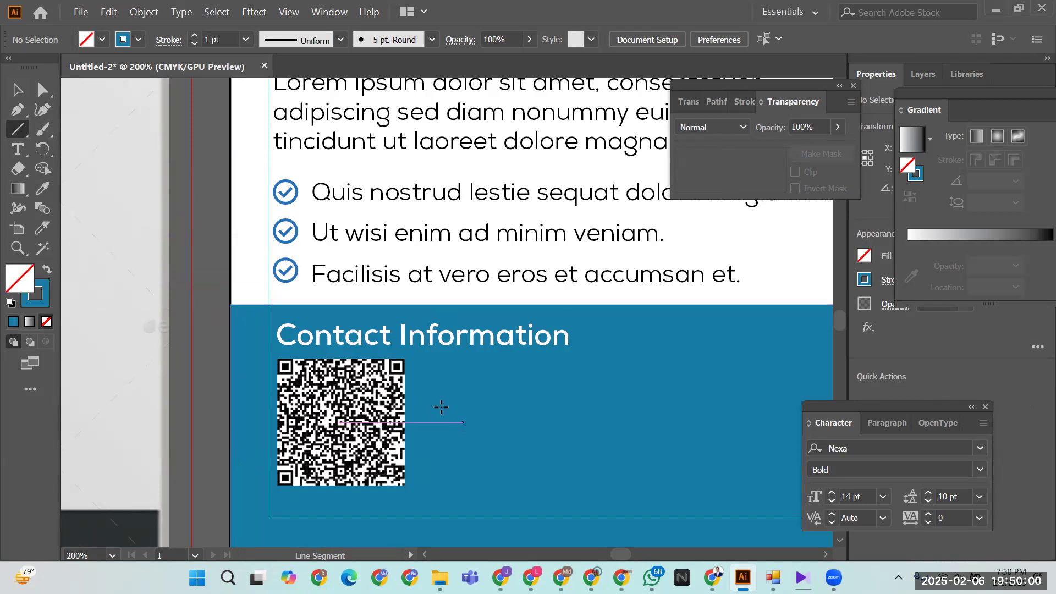
- Draw a horizontal line and give its stroke the colour #E7EFF2
drag(283, 293, 728, 294)
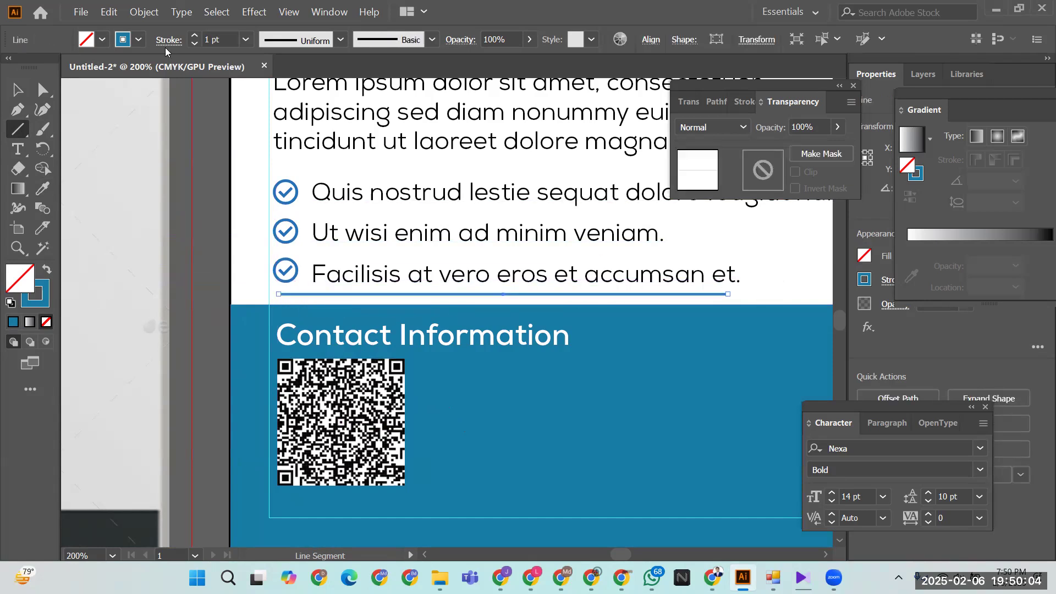
double_click(46, 294)
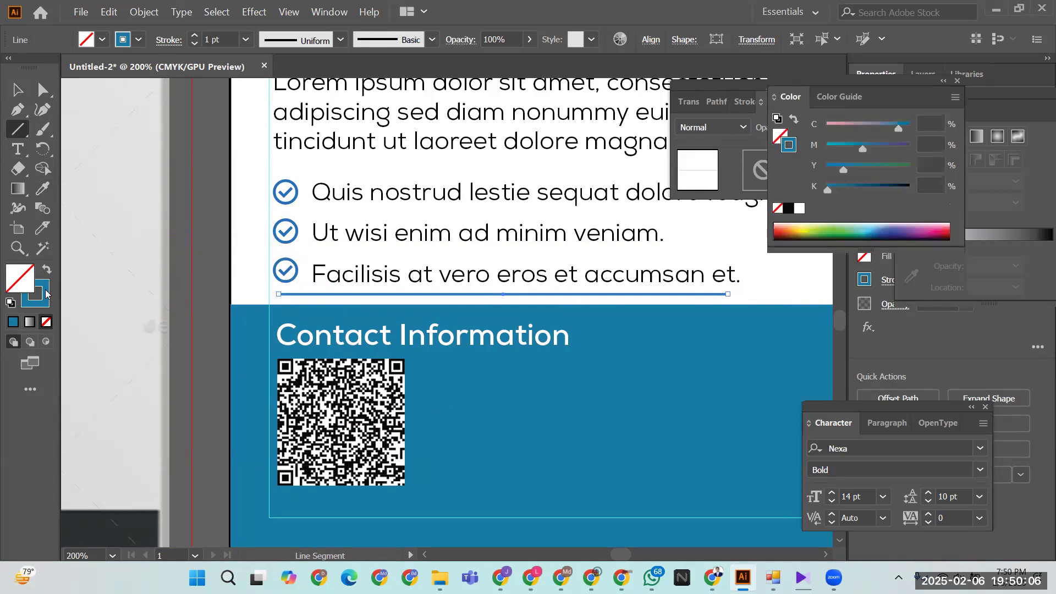
drag(323, 186, 321, 187)
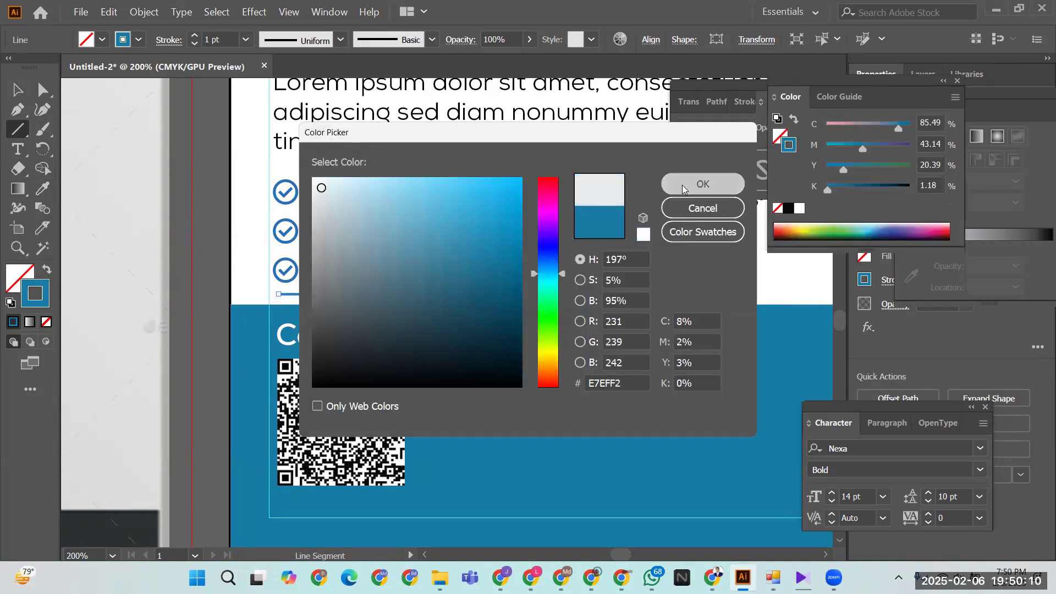
click(702, 183)
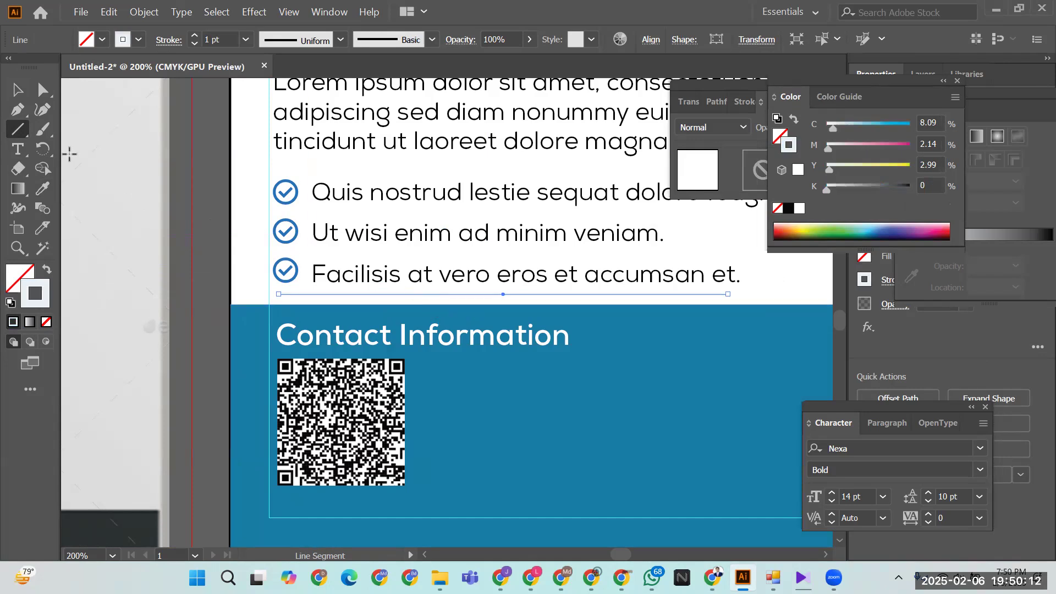
- Move the line just under Contact Information and trim it to the heading's width
click(12, 90)
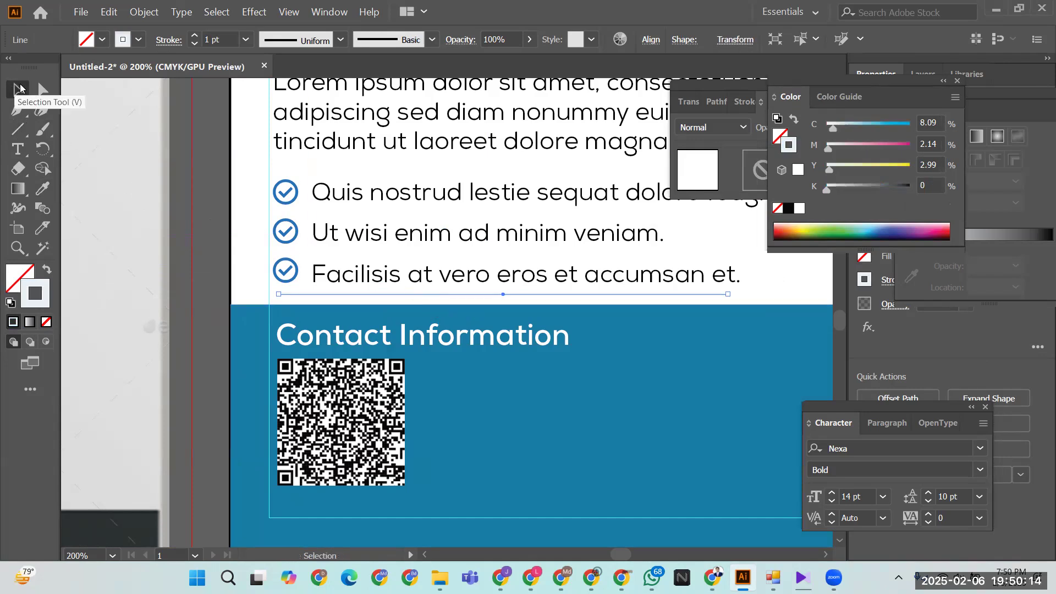
key(shift+Down)
key(shift+Down)
key(shift+Down)
key(shift+Down)
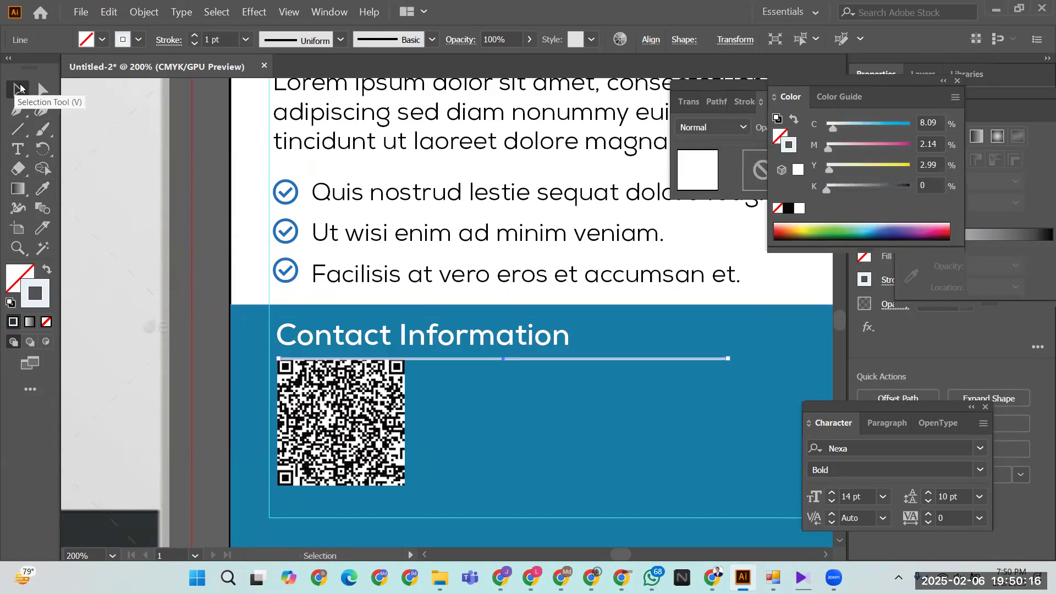
key(Up)
key(Up)
key(Up)
key(Up)
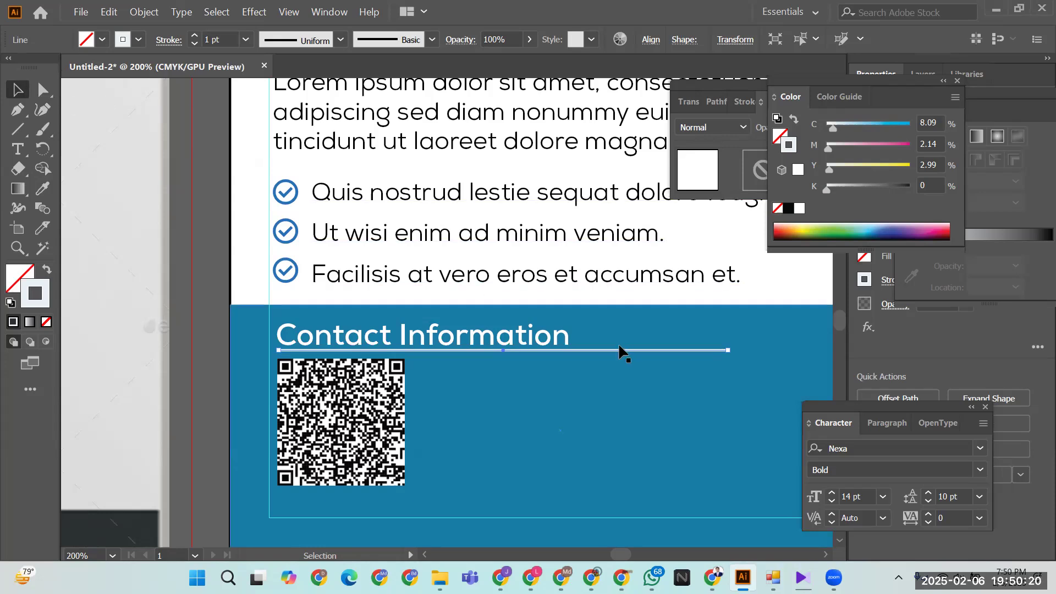
drag(728, 355, 572, 357)
click(189, 251)
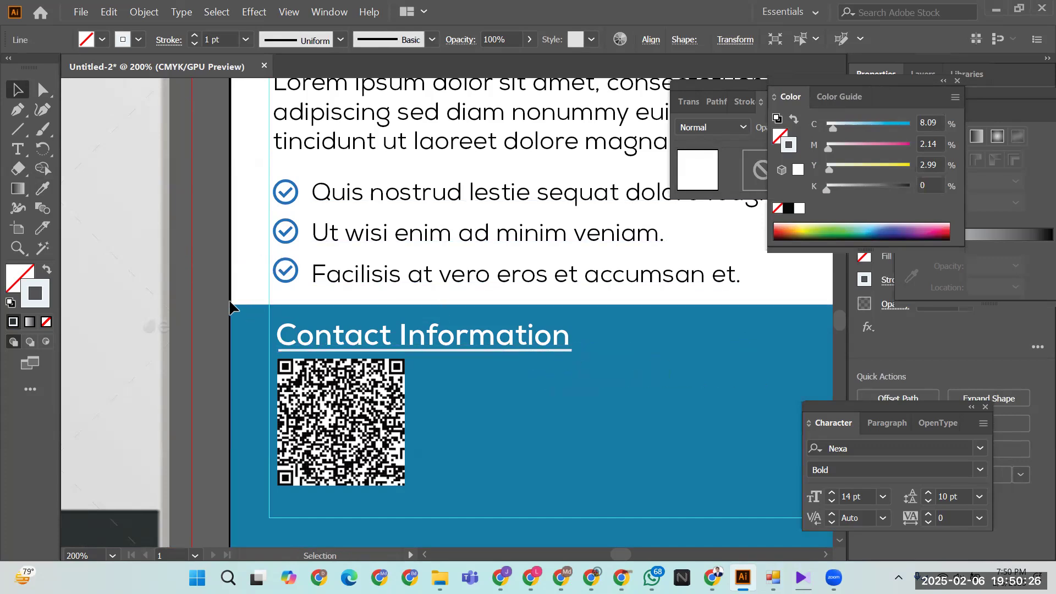
key(ctrl+minus)
key(ctrl+minus)
key(ctrl+minus)
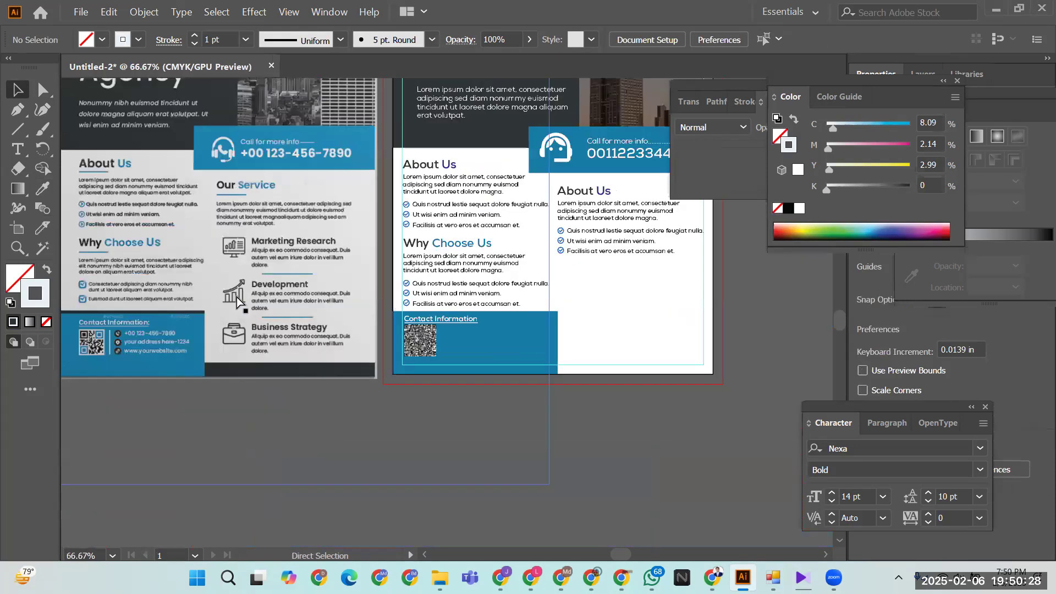
- Zoom out to 50% and start a new document with Ctrl+N to see the A4 preset
key(ctrl+minus)
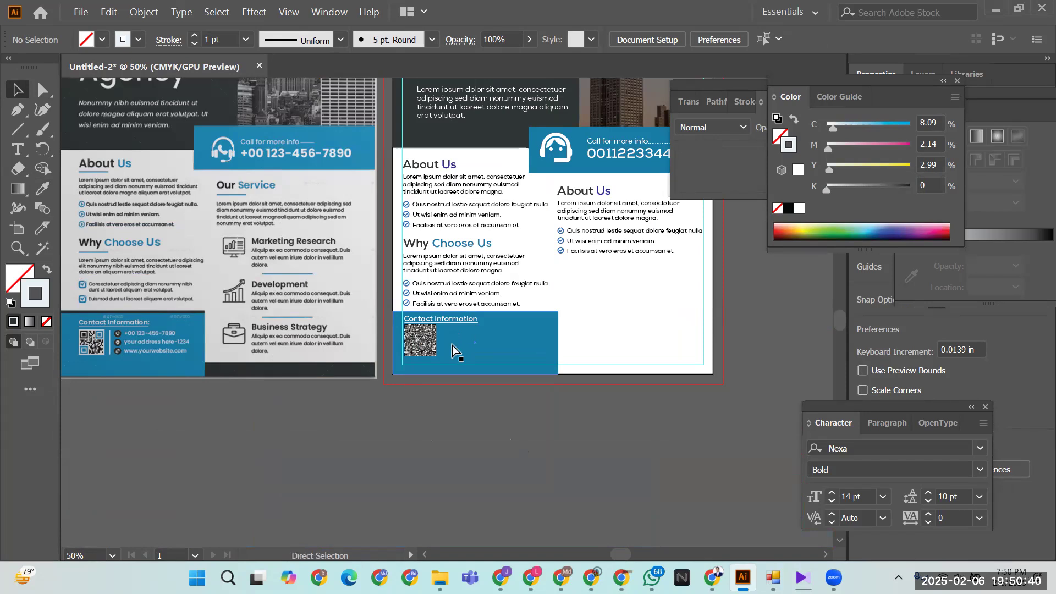
key(ctrl+n)
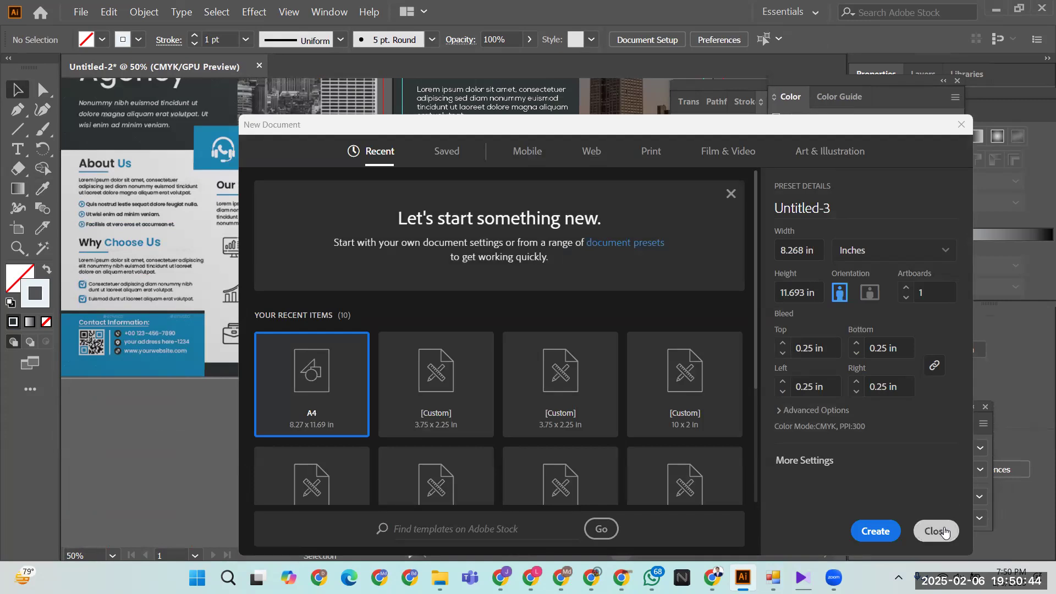
- Browse the Saved, Recent and Mobile presets, close without creating, and pan both flyers into view
click(447, 152)
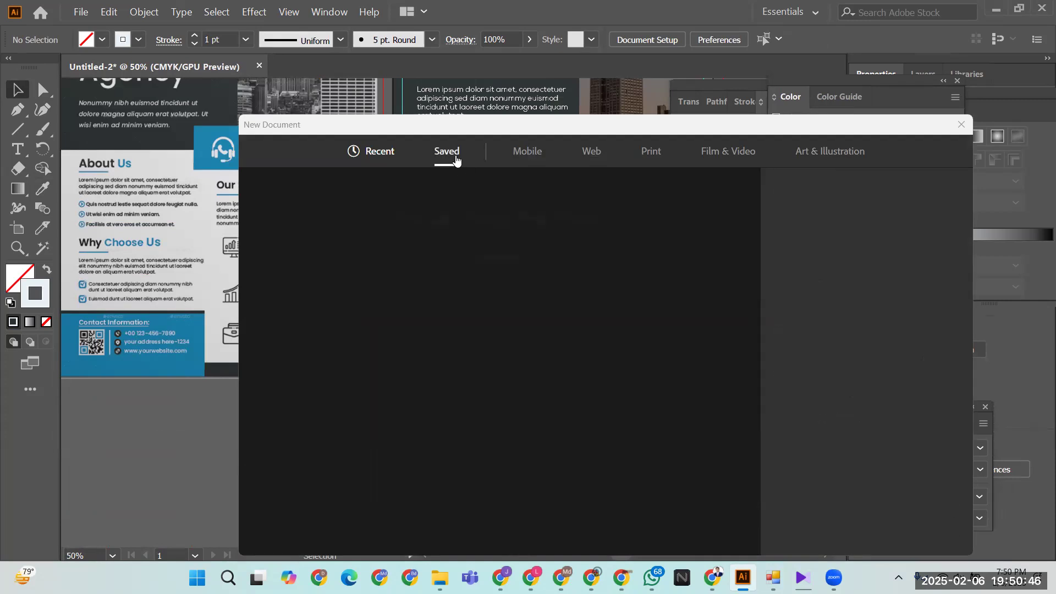
click(379, 151)
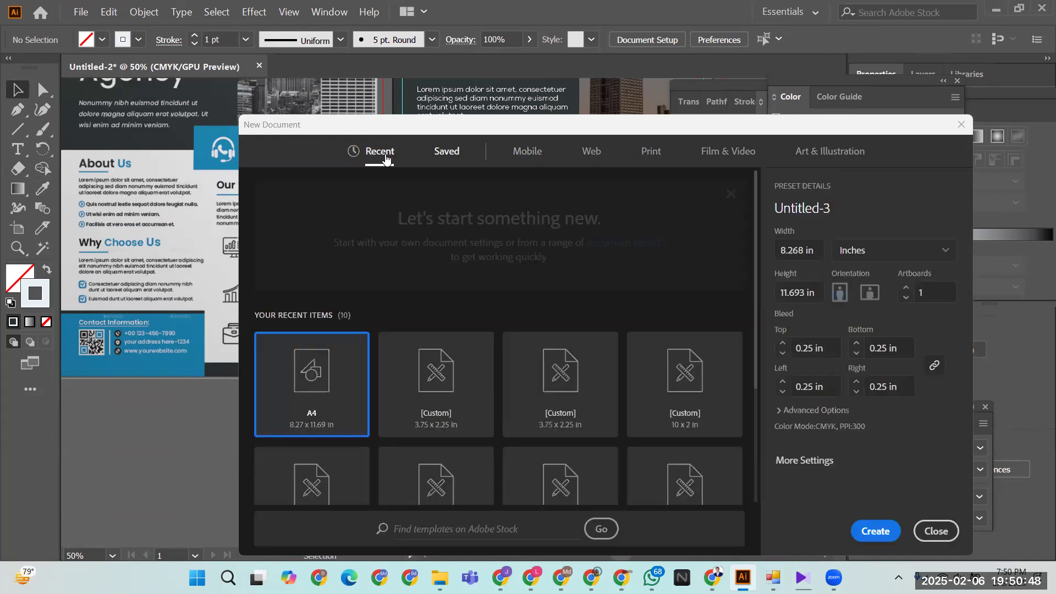
scroll(411, 313, down, 3)
scroll(432, 343, up, 3)
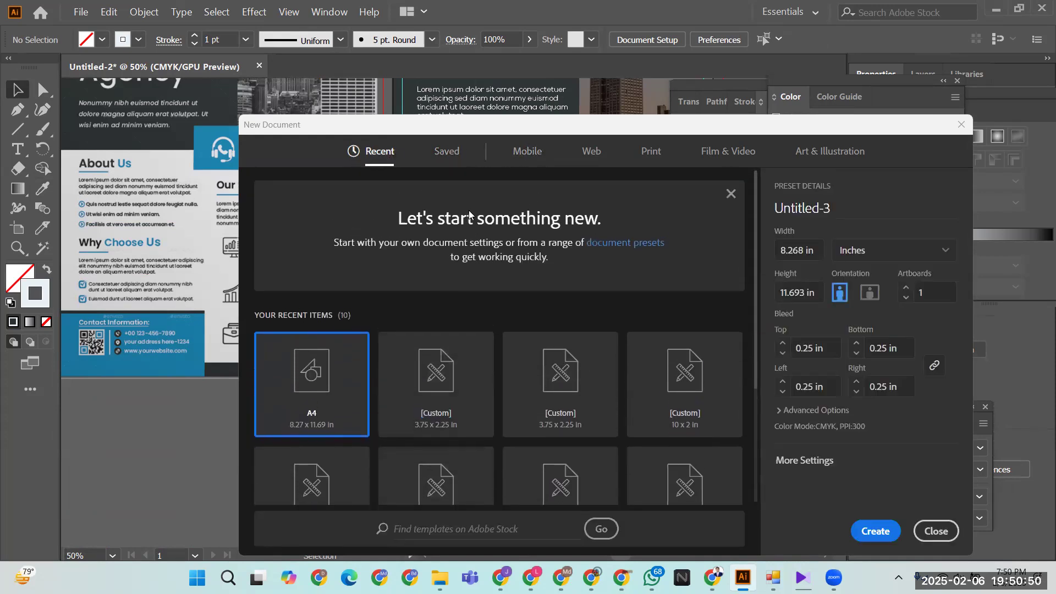
click(451, 153)
click(526, 151)
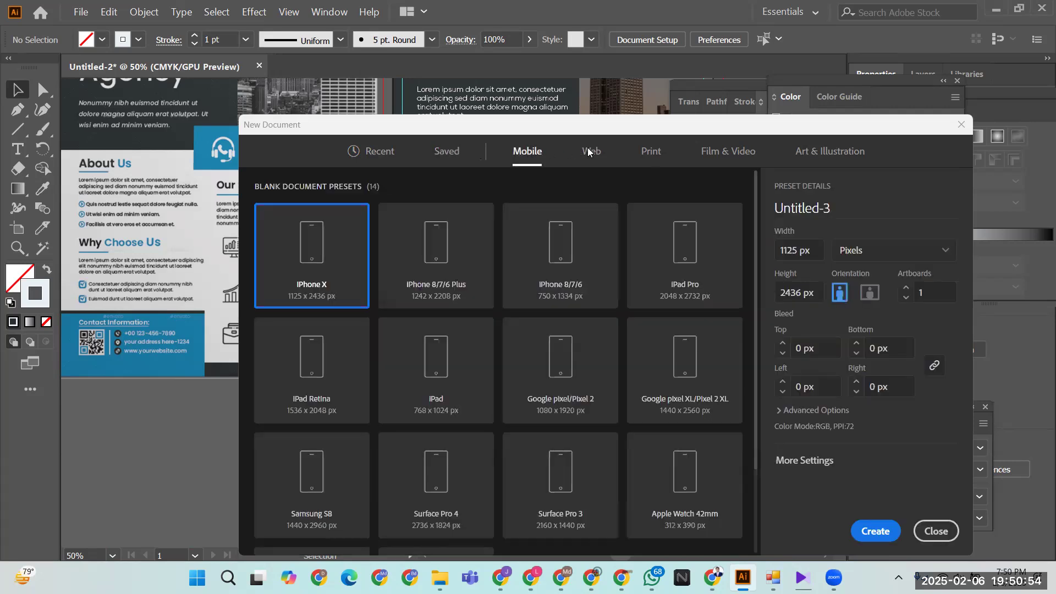
click(935, 530)
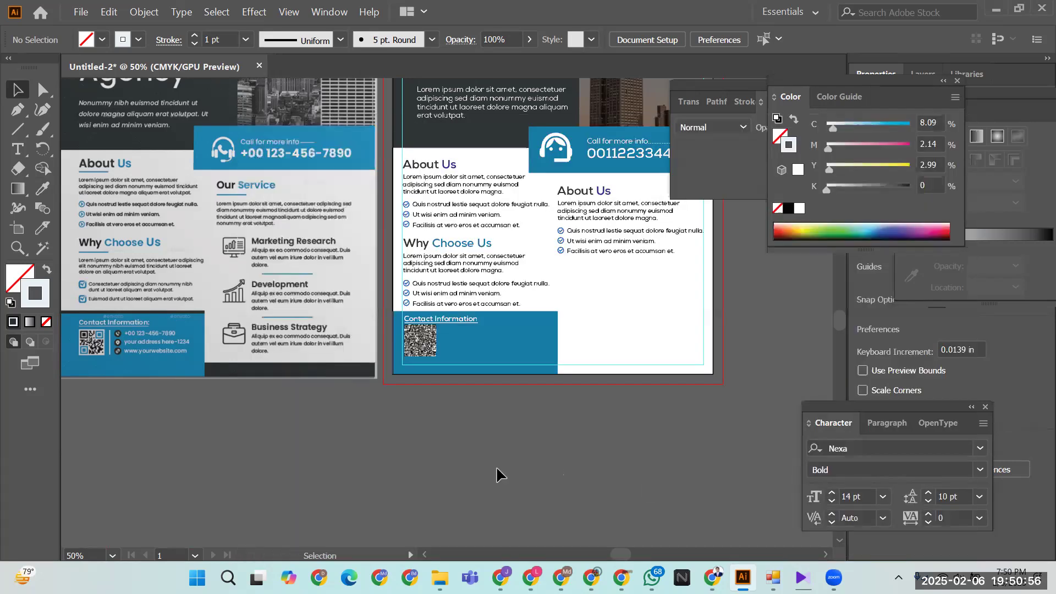
drag(558, 444, 607, 485)
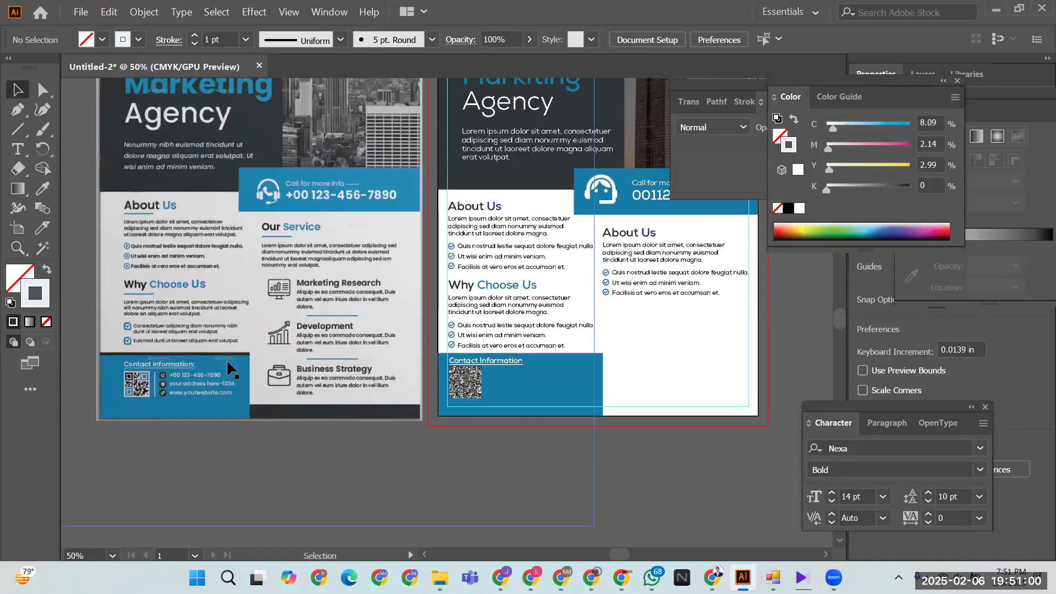
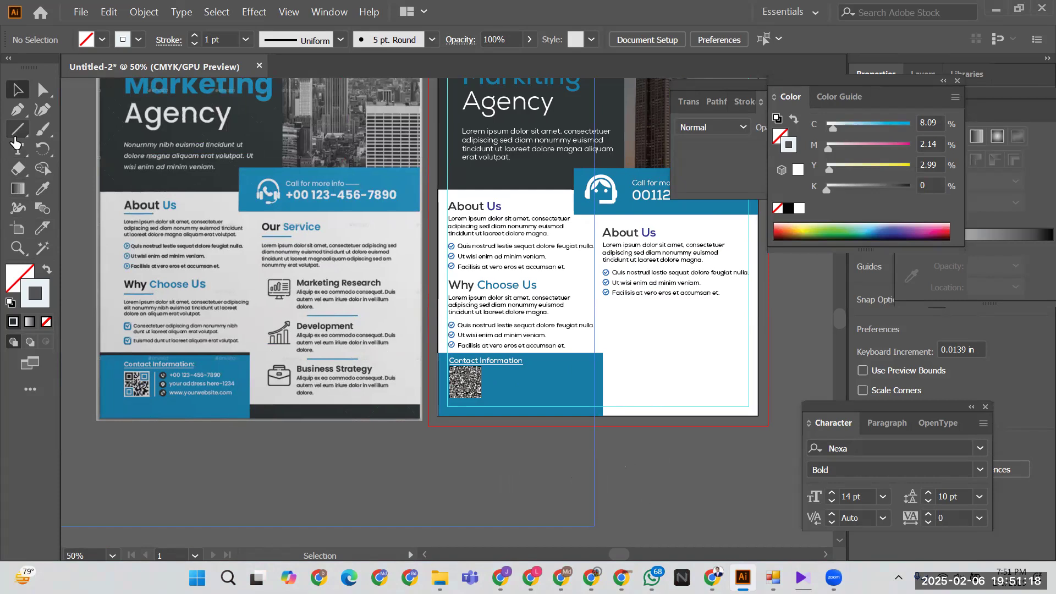
- Draw a thin rectangle near the flyer's bottom, filled black with no stroke
drag(18, 130, 64, 137)
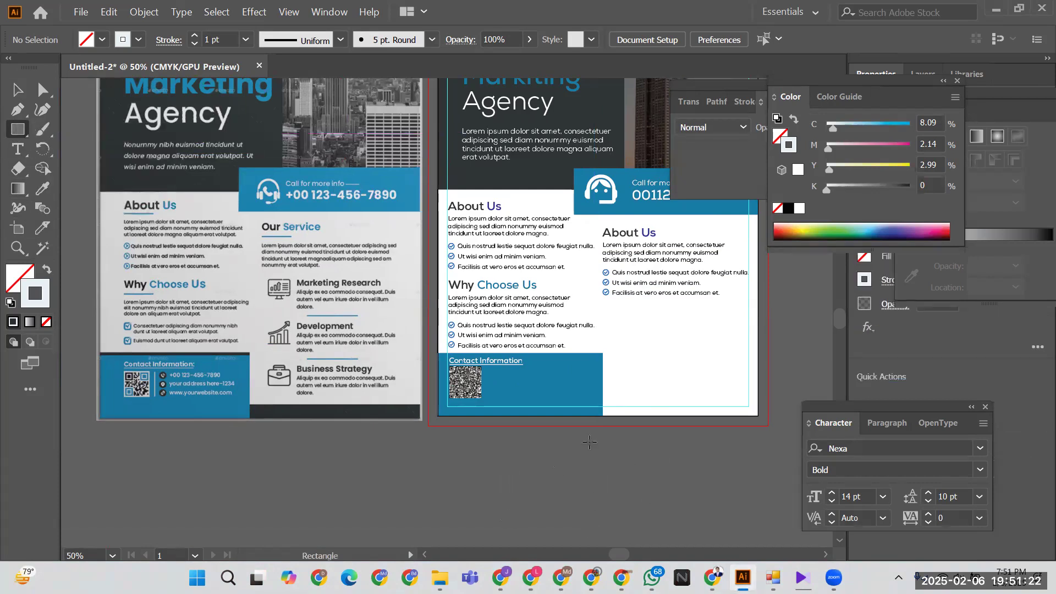
drag(616, 392, 784, 409)
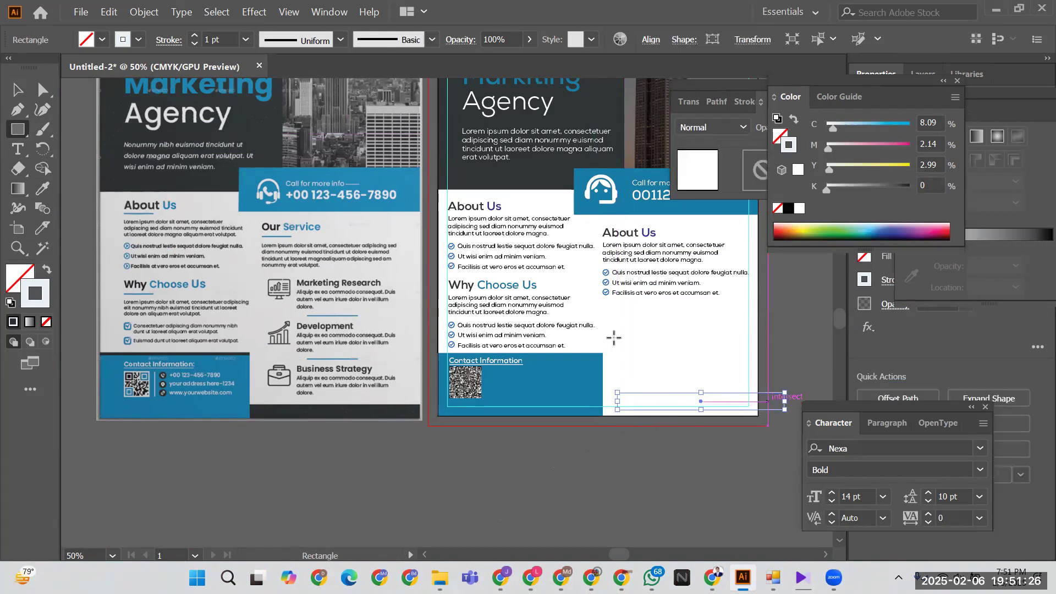
click(46, 270)
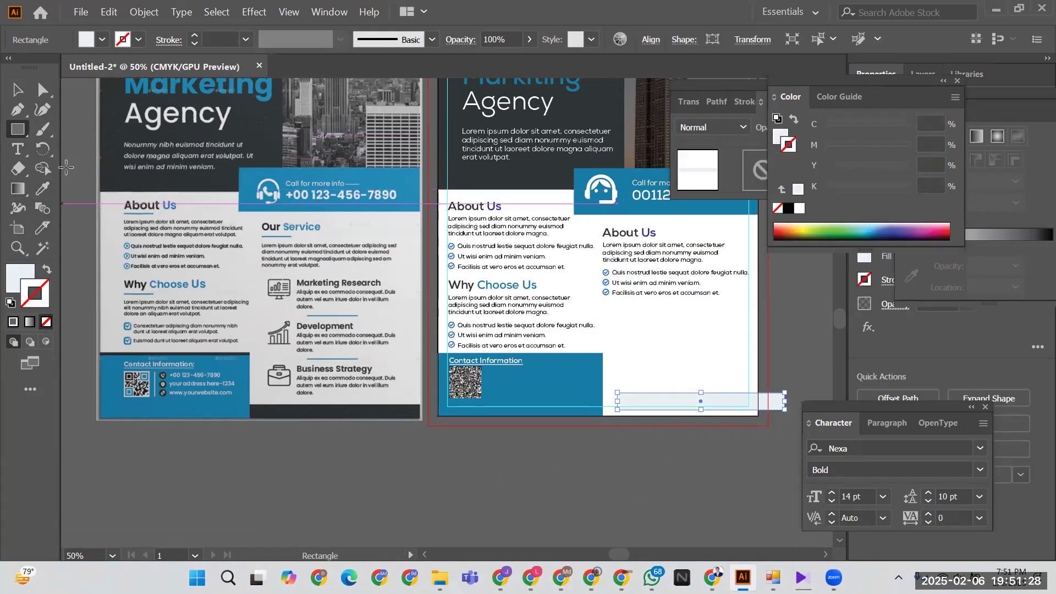
click(102, 39)
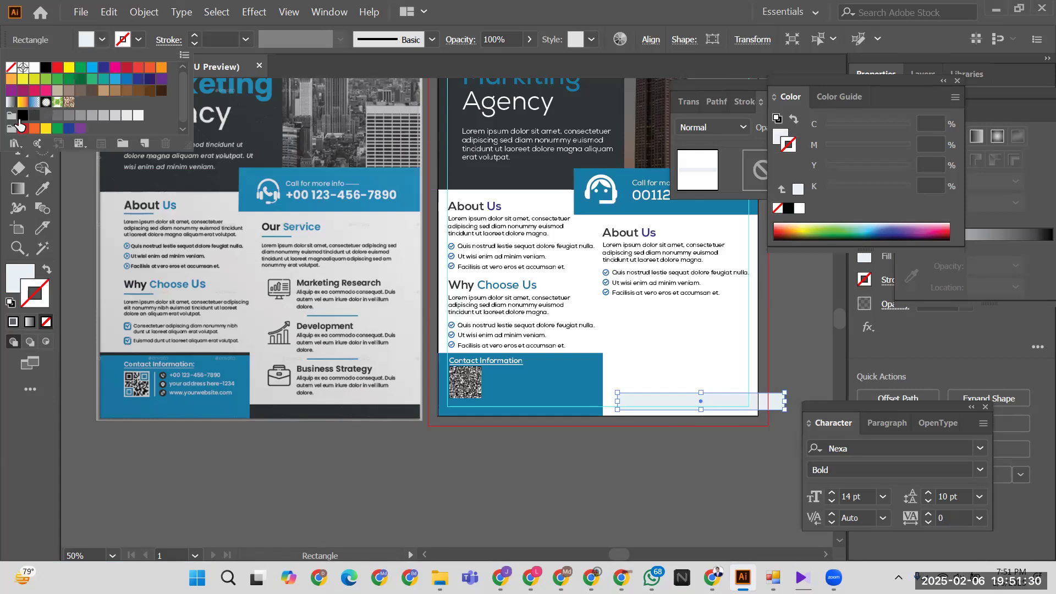
click(23, 116)
key(Escape)
key(v)
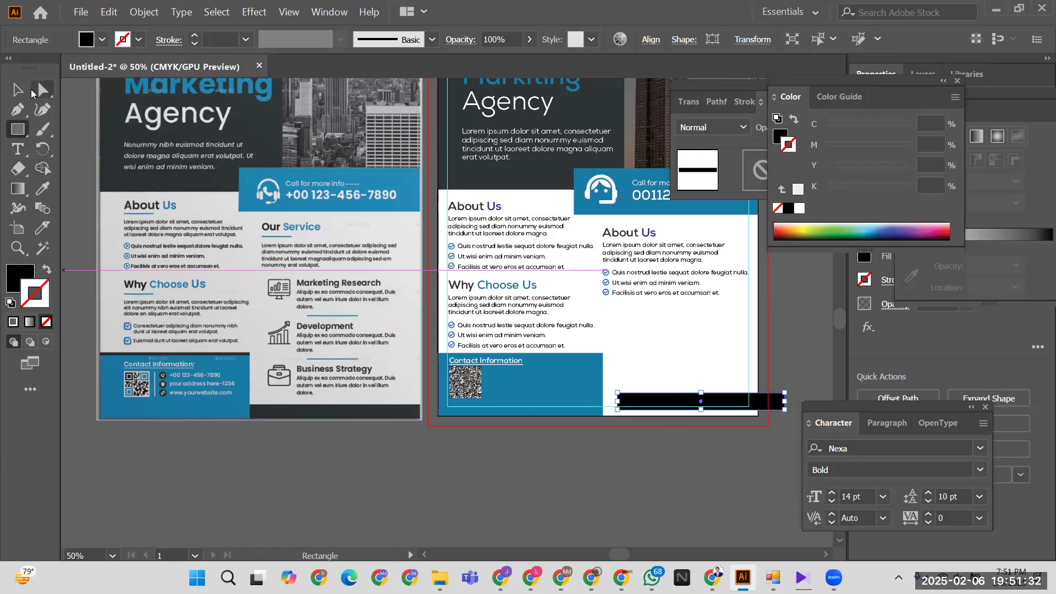
- Move the black bar onto the flyer's bottom edge
click(425, 491)
drag(679, 404, 624, 413)
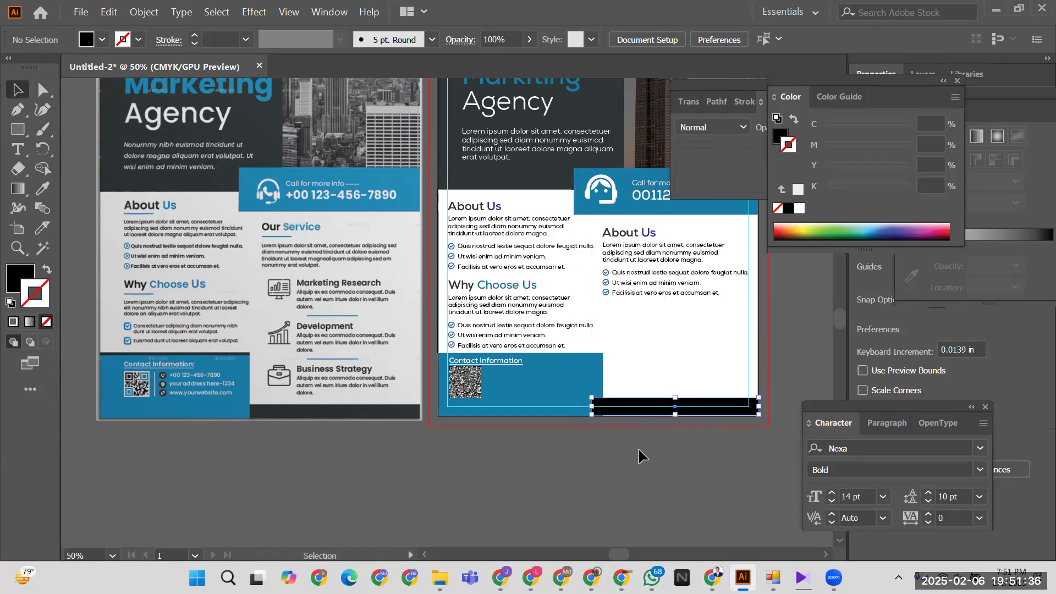
click(658, 451)
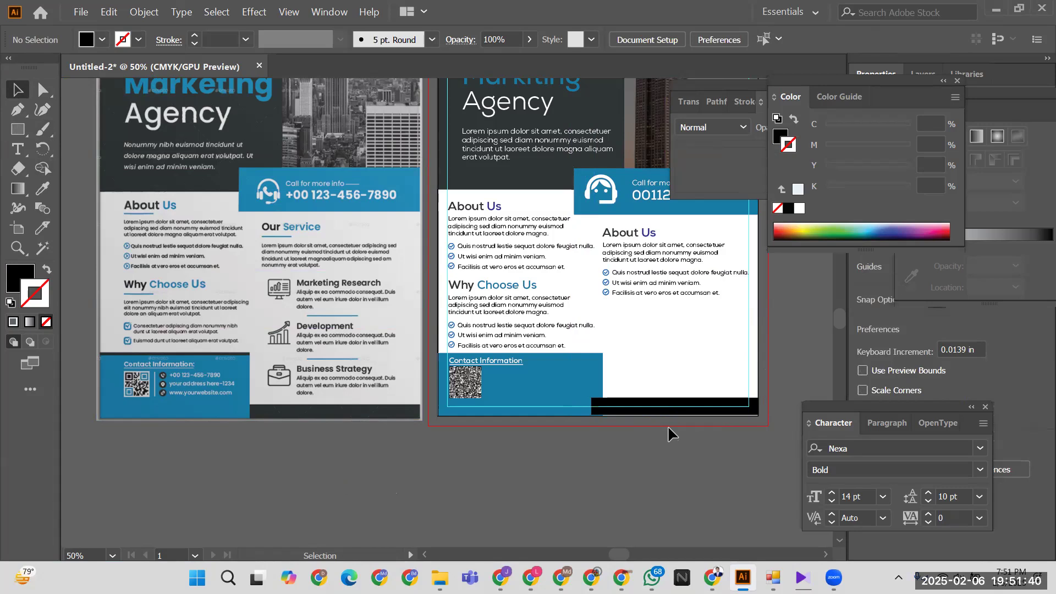
- Alt-drag a copy of the black bar to sit above the Contact Information block
click(668, 408)
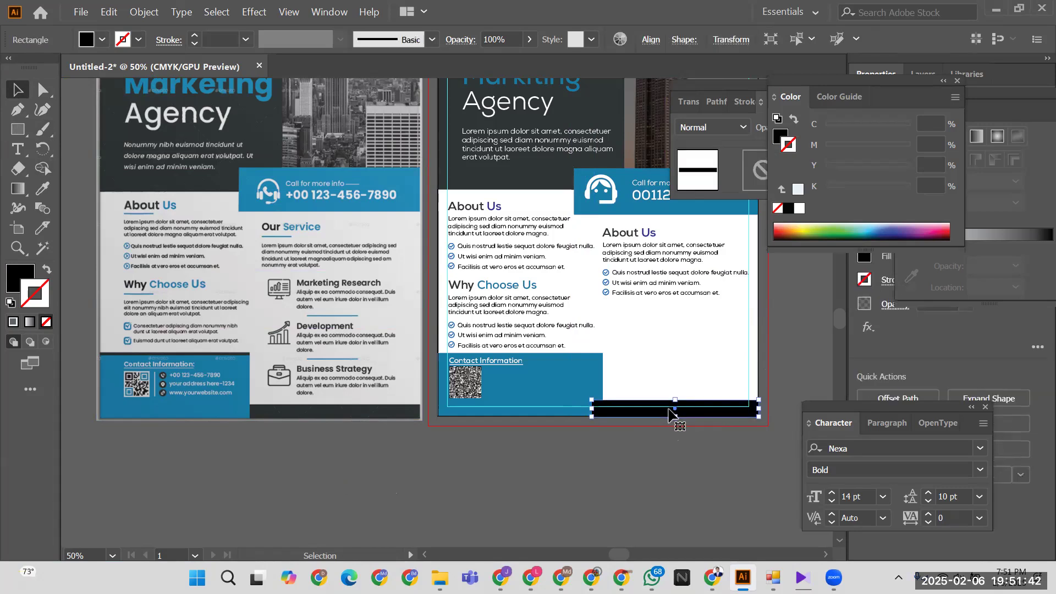
key(a)
key(v)
click(676, 453)
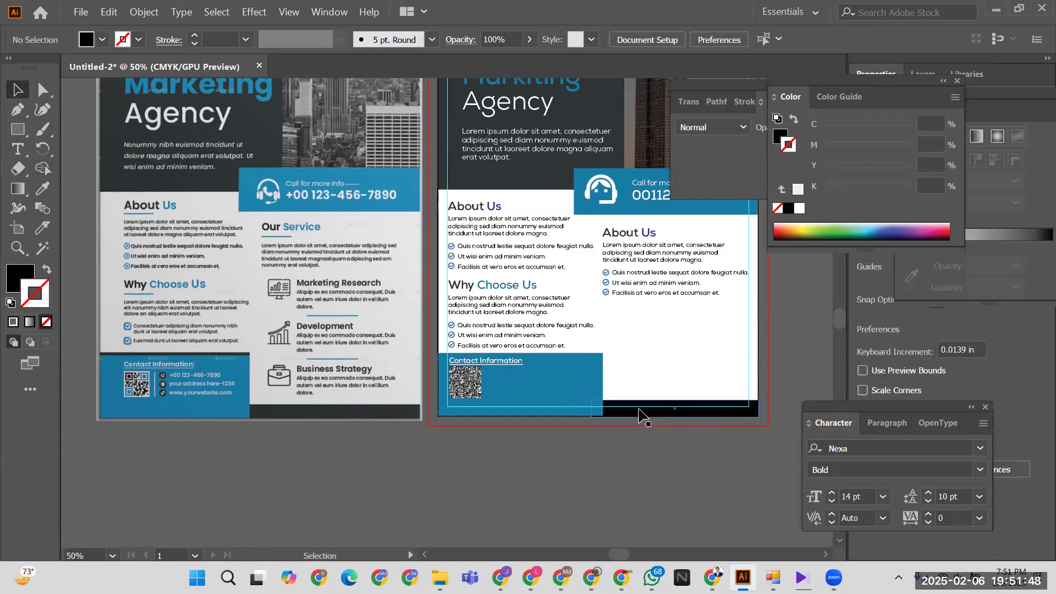
click(630, 446)
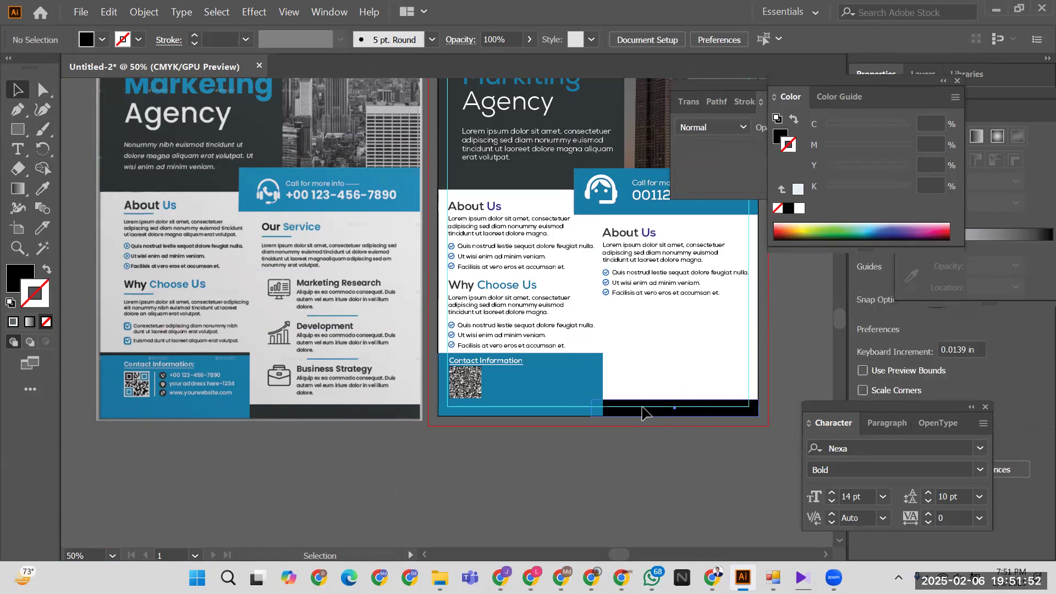
drag(643, 412, 490, 356)
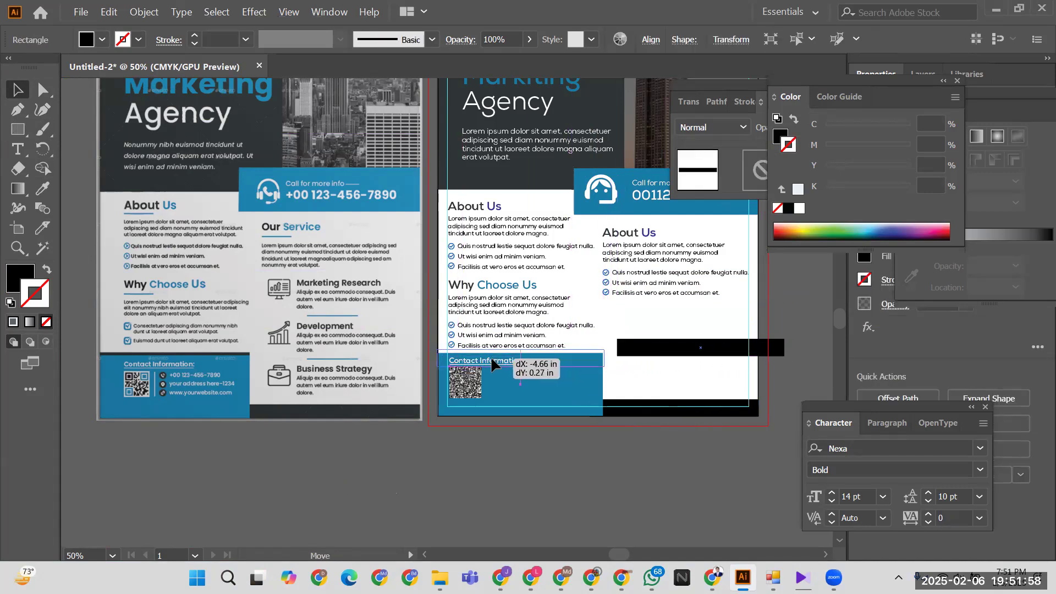
click(534, 523)
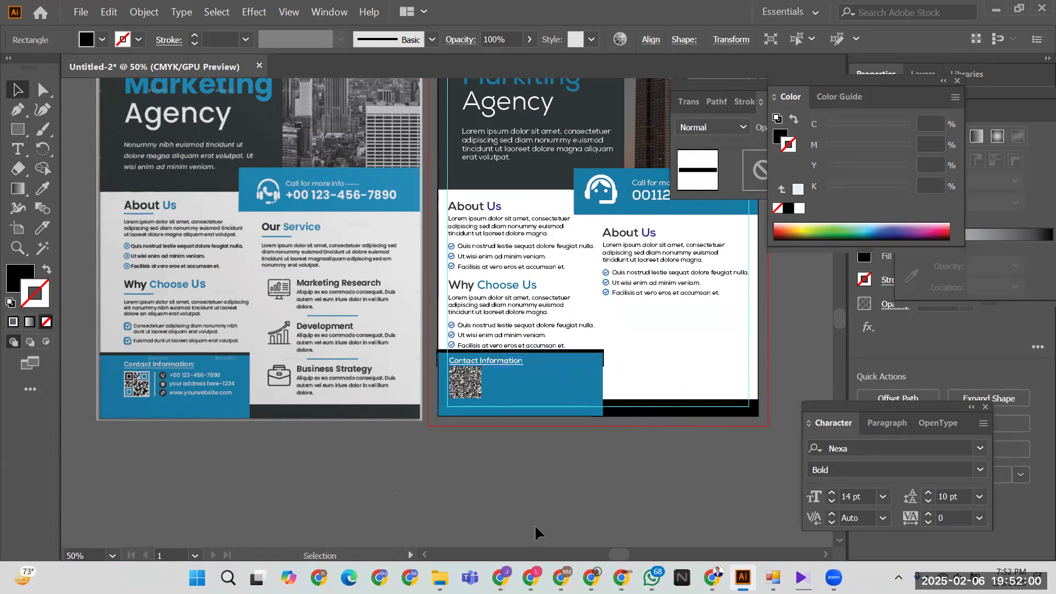
- Zoom in and shorten the upper black strip to end at the blue box's right edge
key(ctrl+equal)
key(ctrl+equal)
key(ctrl+equal)
key(ctrl+equal)
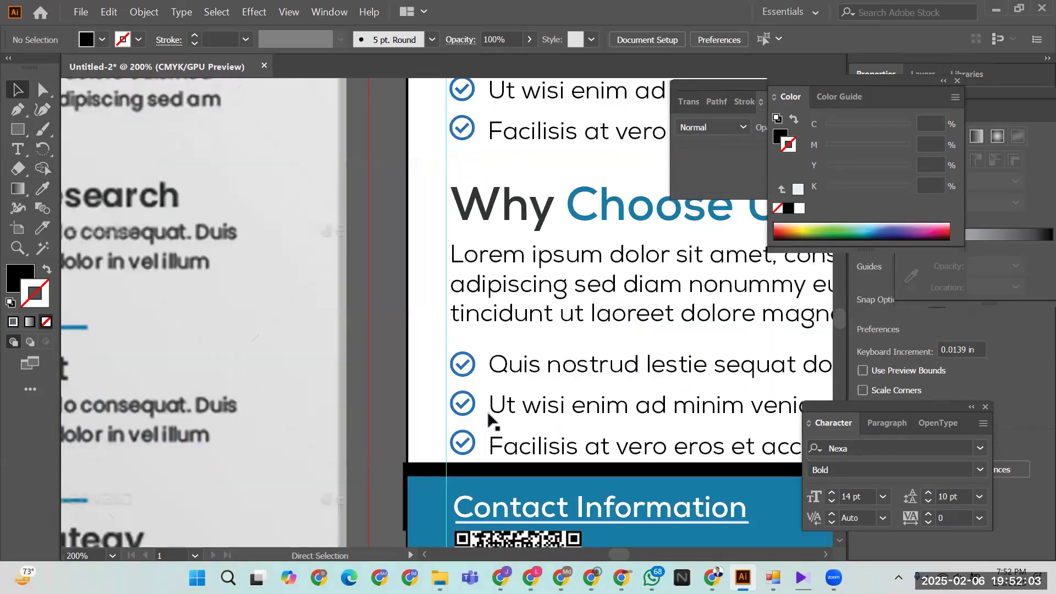
key(space)
drag(512, 438, 249, 357)
click(231, 357)
click(173, 311)
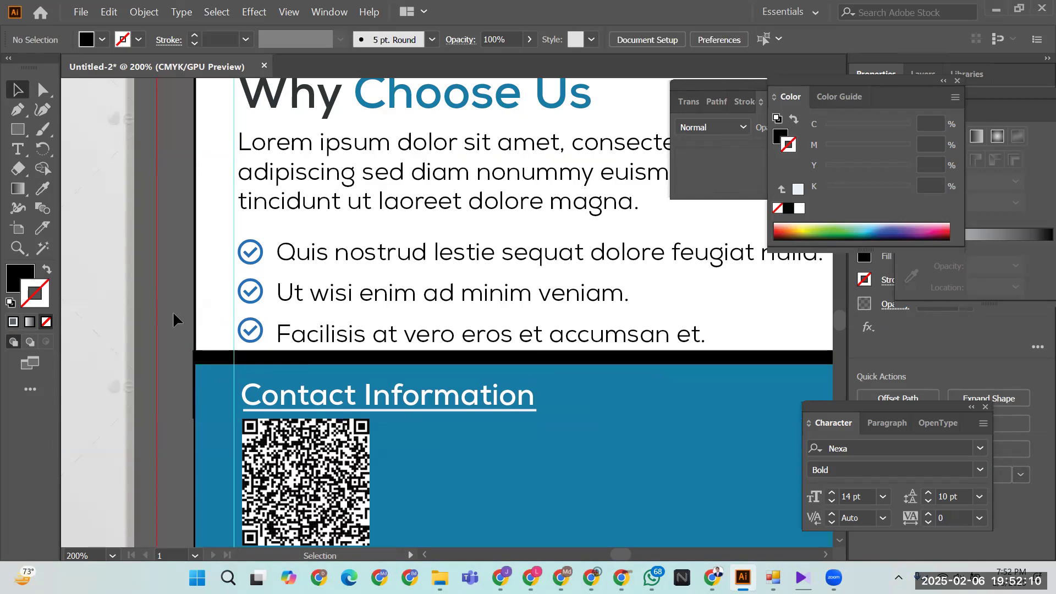
click(225, 356)
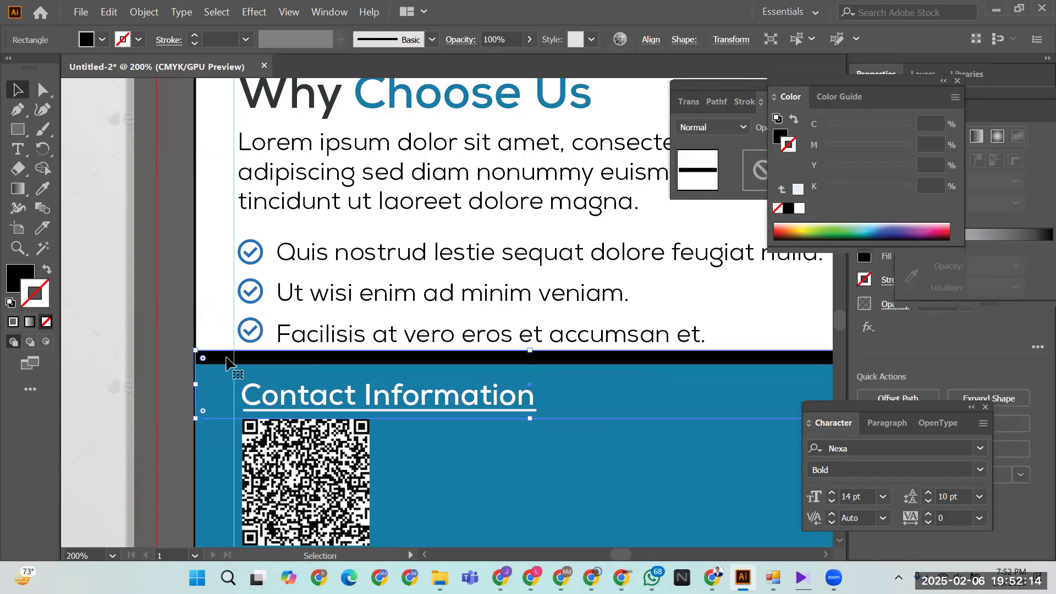
click(185, 341)
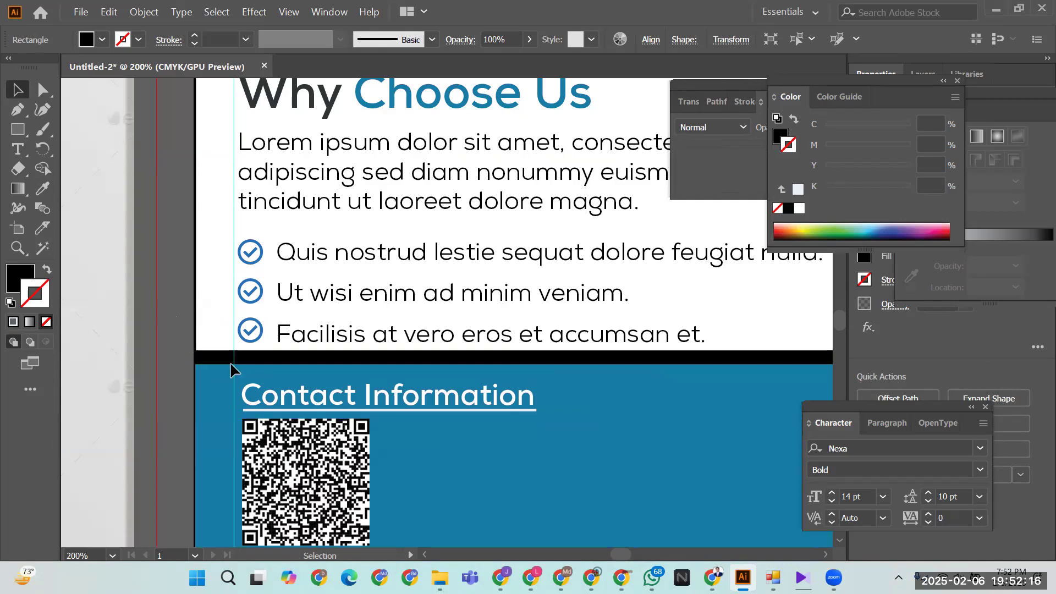
scroll(353, 452, right, 5)
click(523, 351)
drag(561, 374, 552, 375)
click(605, 416)
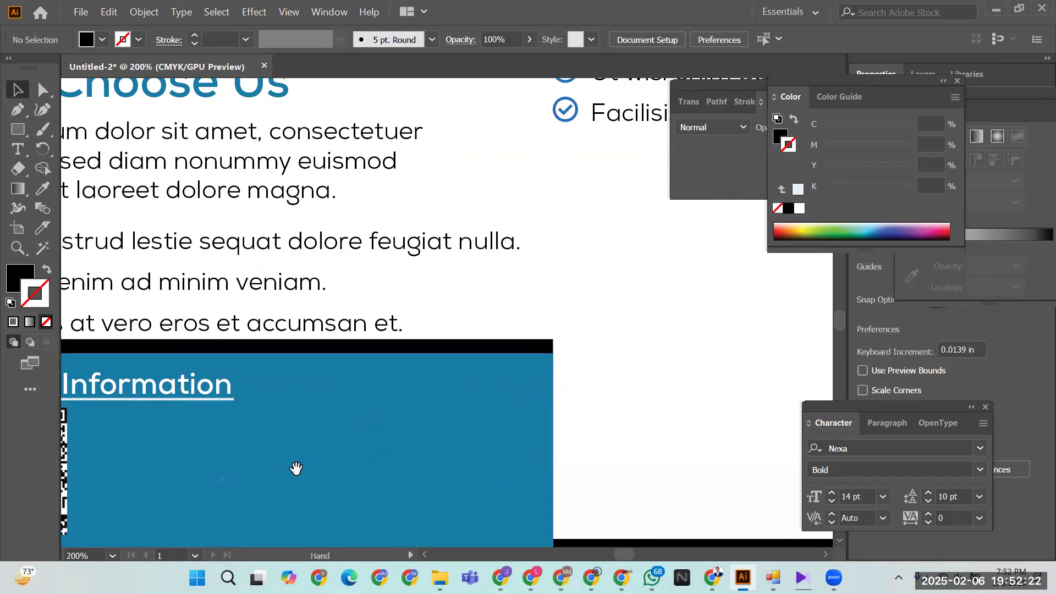
- Check the trimmed strip's width while panning along the footer
drag(424, 413, 462, 408)
scroll(464, 407, down, 2)
scroll(463, 407, left, 4)
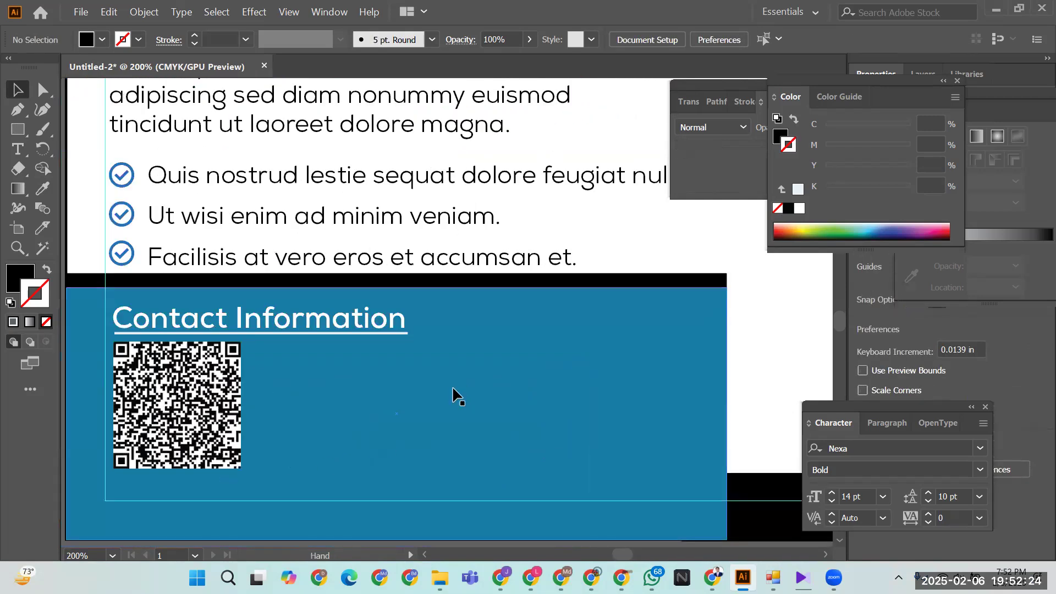
click(418, 285)
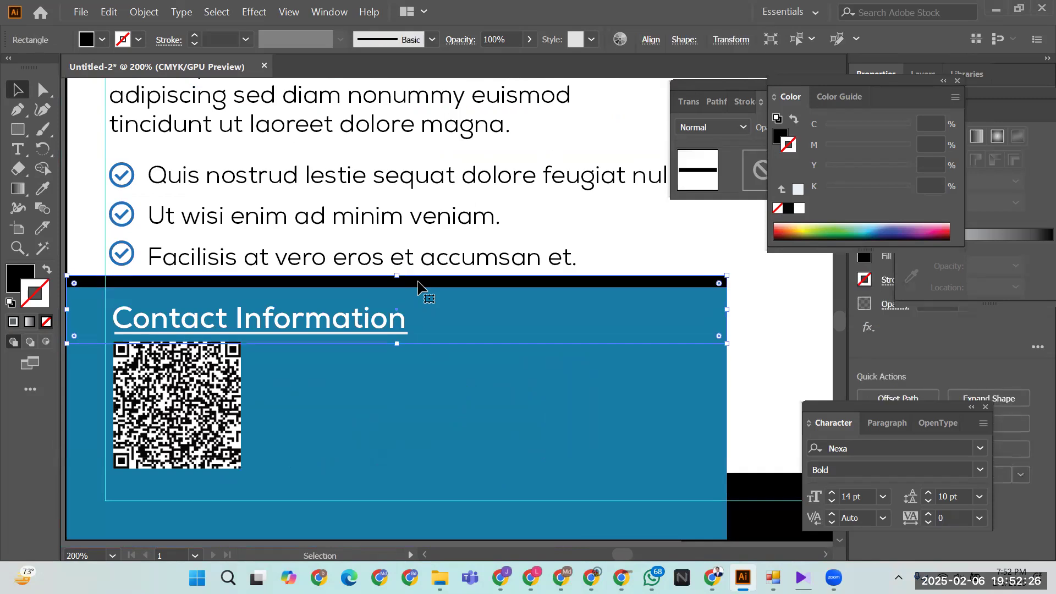
click(752, 334)
drag(752, 334, 506, 255)
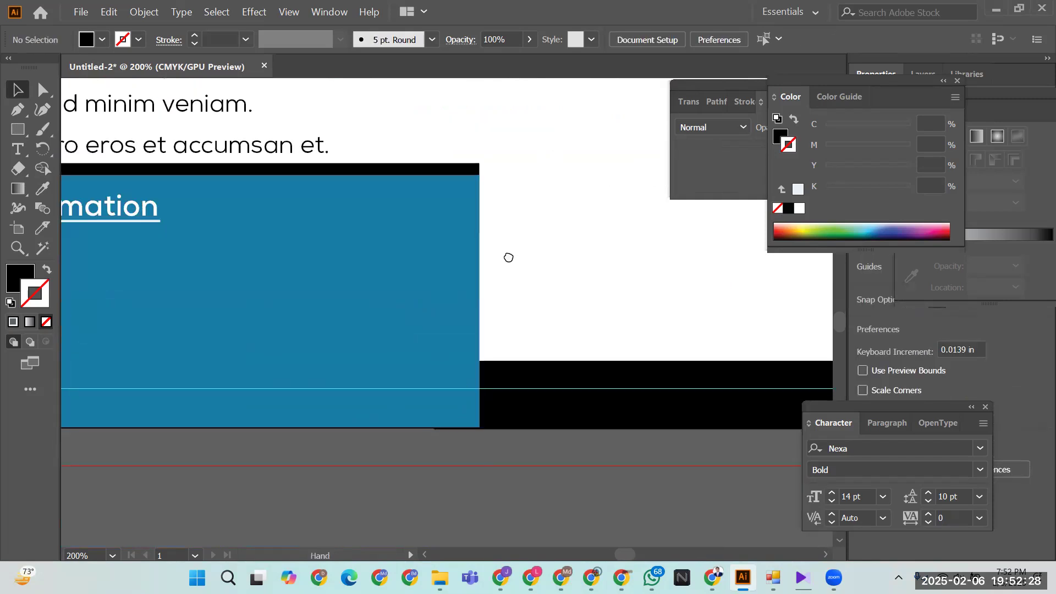
drag(619, 348, 335, 320)
drag(500, 289, 766, 394)
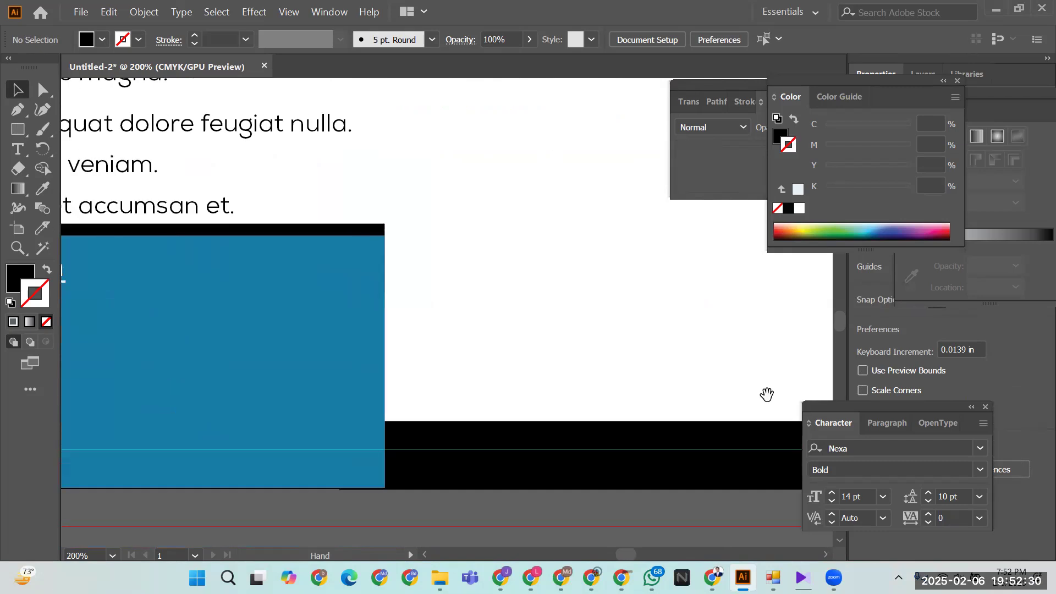
drag(583, 357, 716, 409)
- Zoom out to compare both flyers' contact sections, then refocus on Contact Information
key(ctrl+minus)
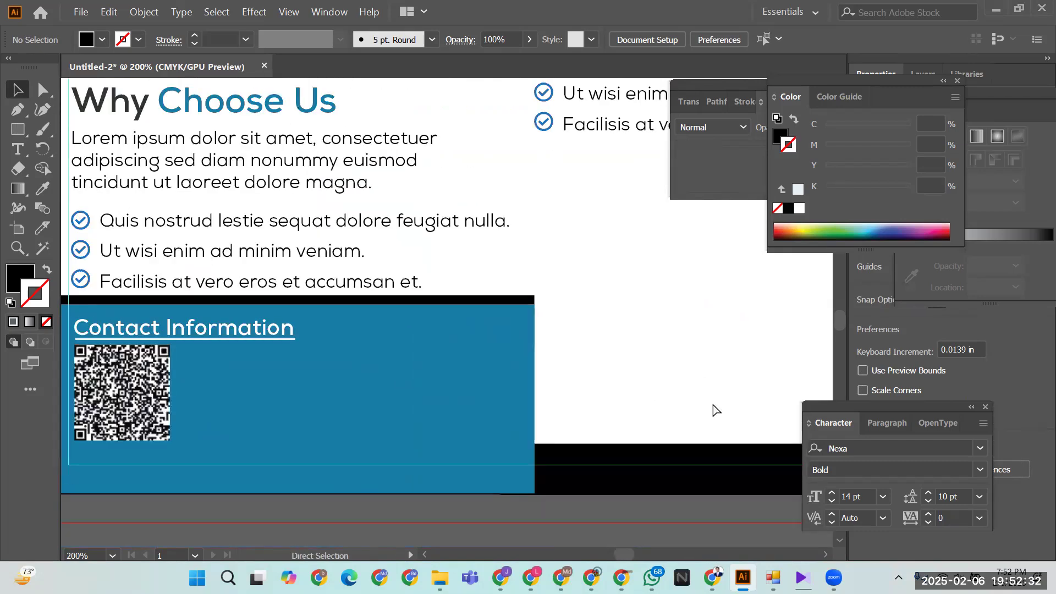
key(ctrl+minus)
key(ctrl+minus)
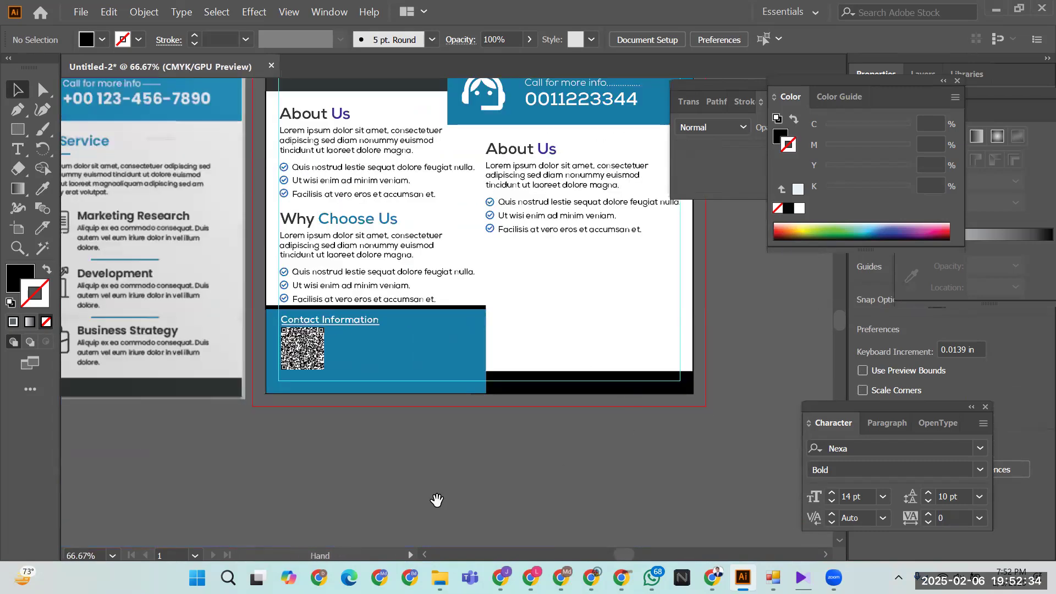
drag(437, 497, 618, 502)
drag(424, 474, 455, 481)
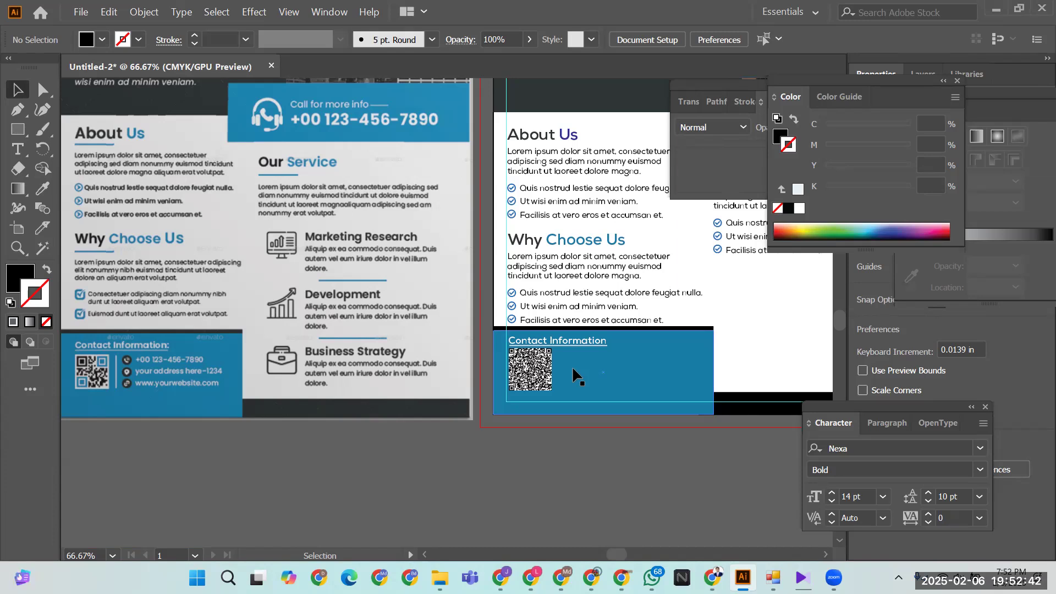
mouse_move(604, 488)
mouse_down()
mouse_move(531, 484)
mouse_move(587, 479)
mouse_up()
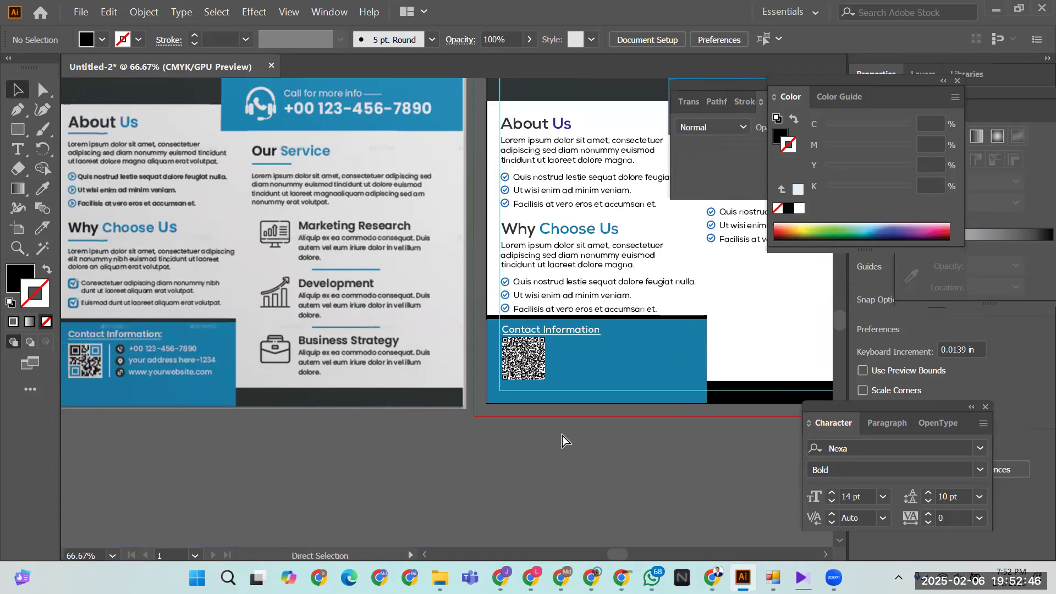
key(ctrl+equal)
key(ctrl+equal)
drag(454, 340, 143, 227)
drag(618, 349, 528, 355)
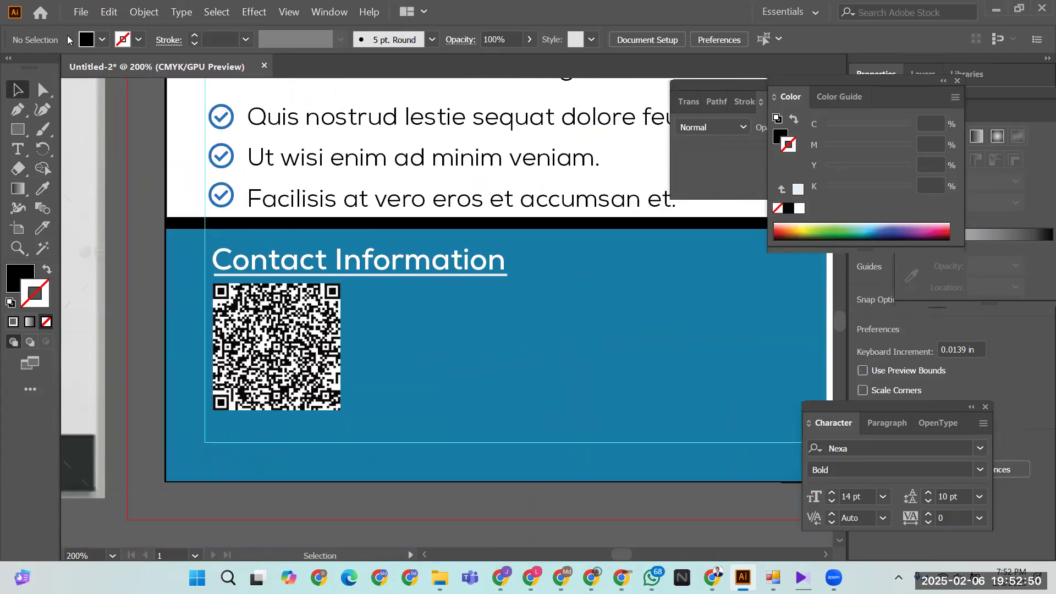
click(80, 12)
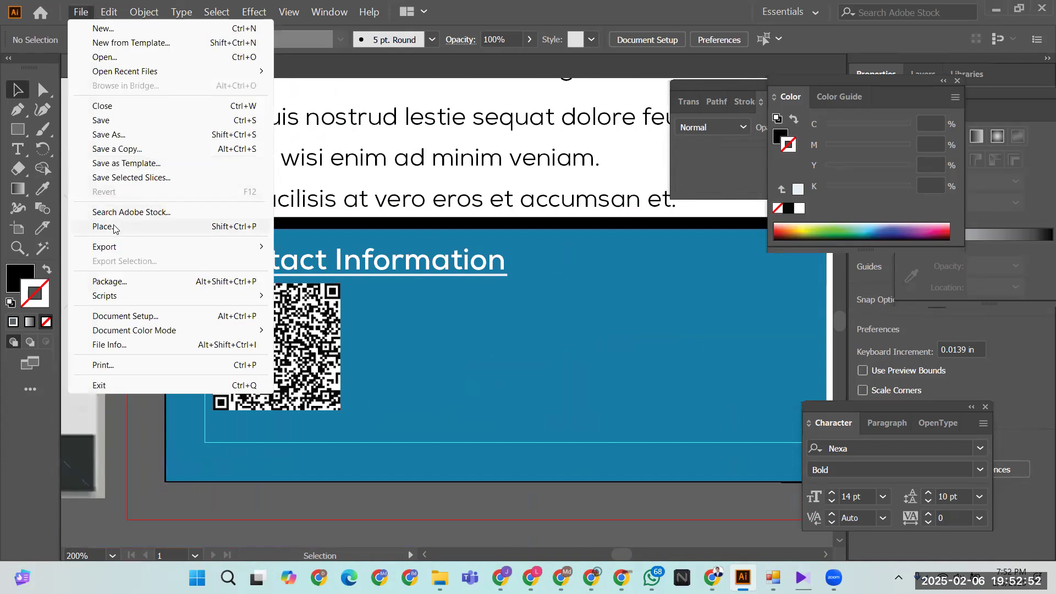
- Start File > Place and browse to Downloads > Compressed > ICON folder
click(115, 227)
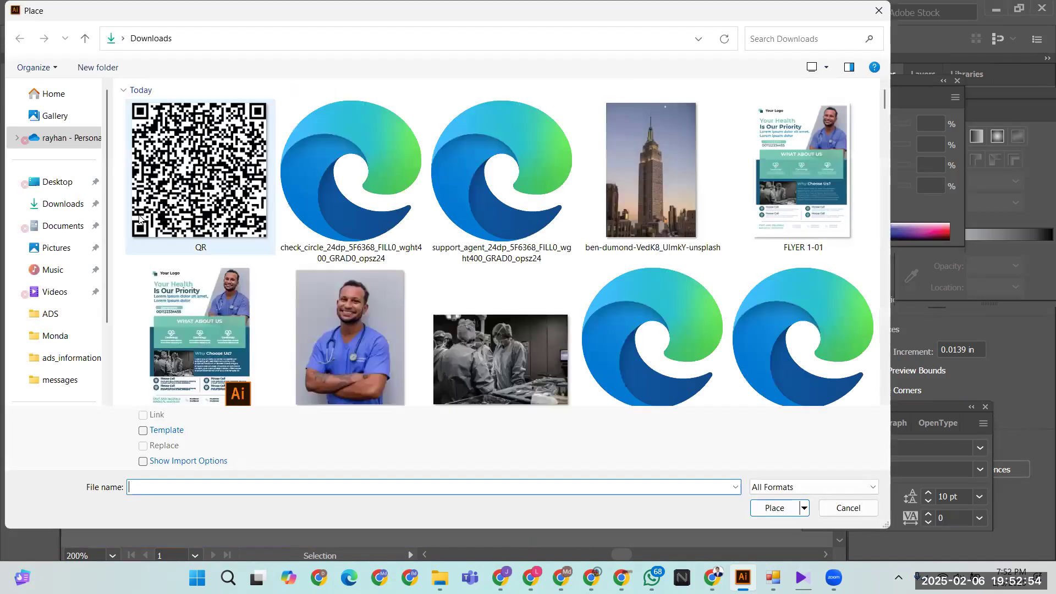
scroll(251, 282, down, 5)
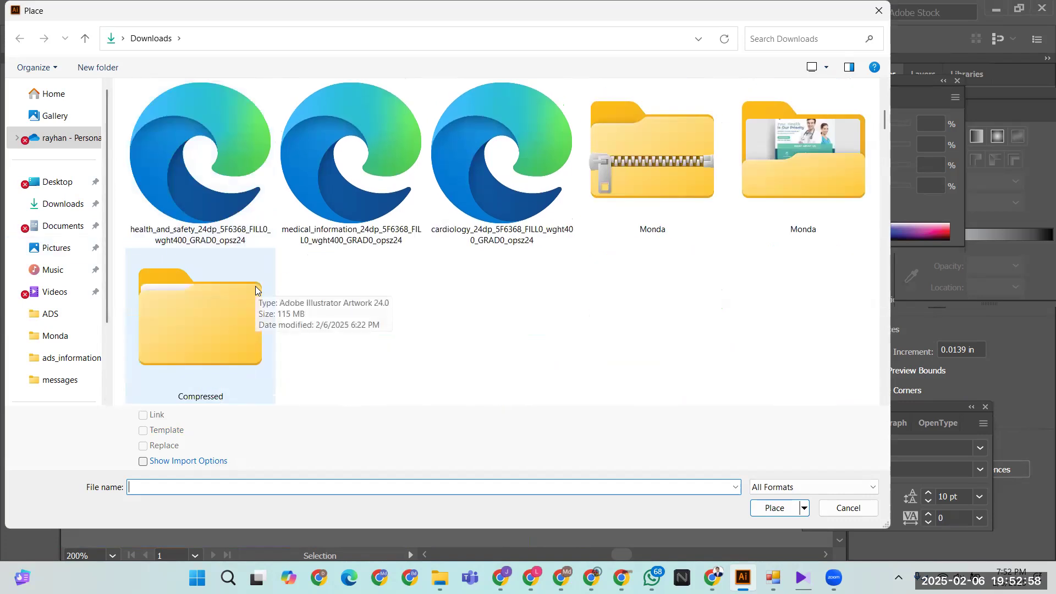
scroll(256, 286, up, 5)
click(85, 38)
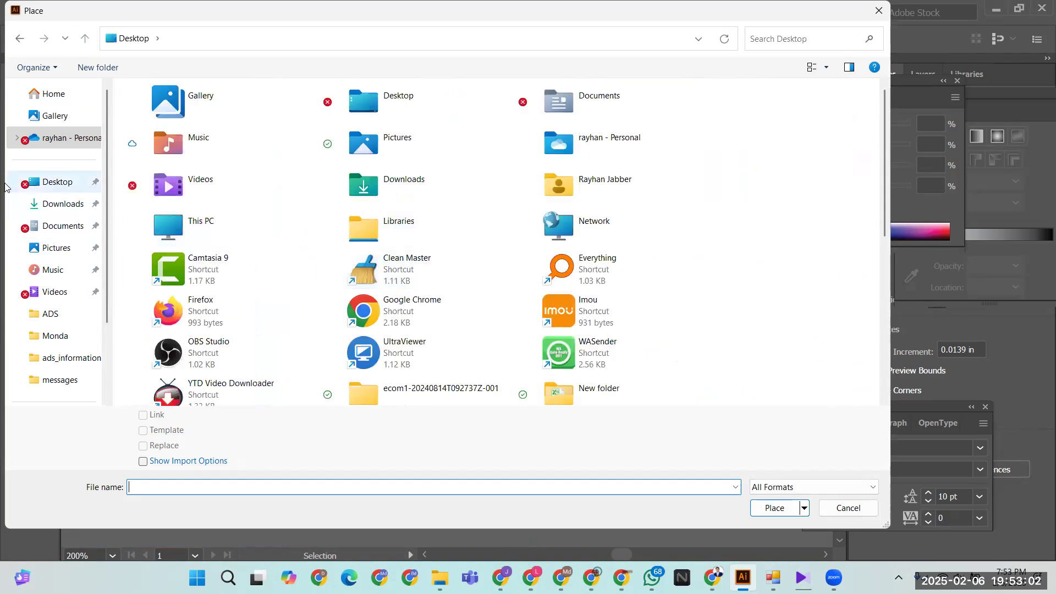
click(45, 204)
scroll(493, 291, down, 3)
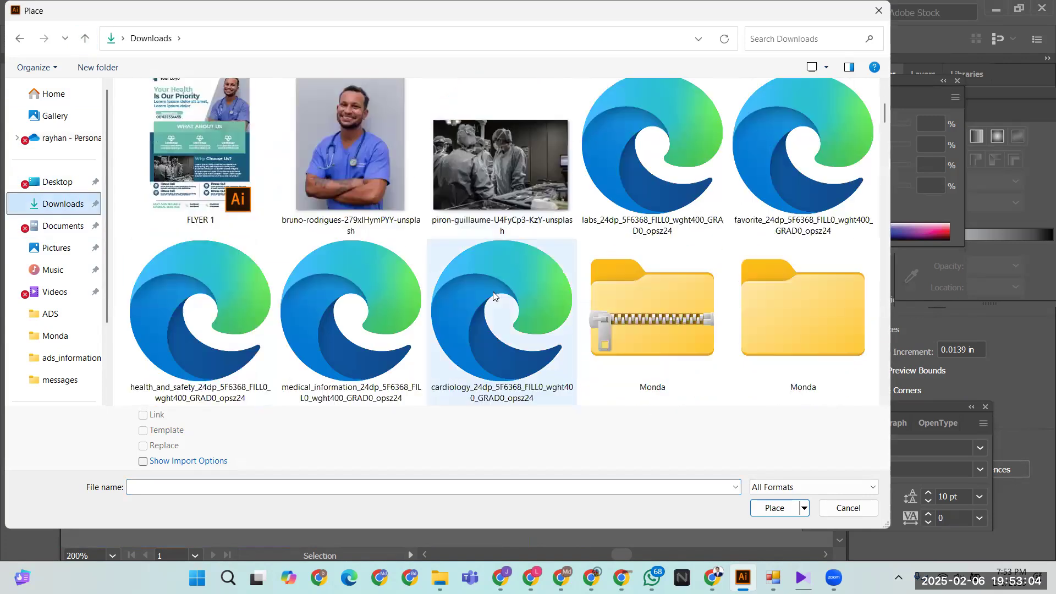
scroll(577, 336, down, 3)
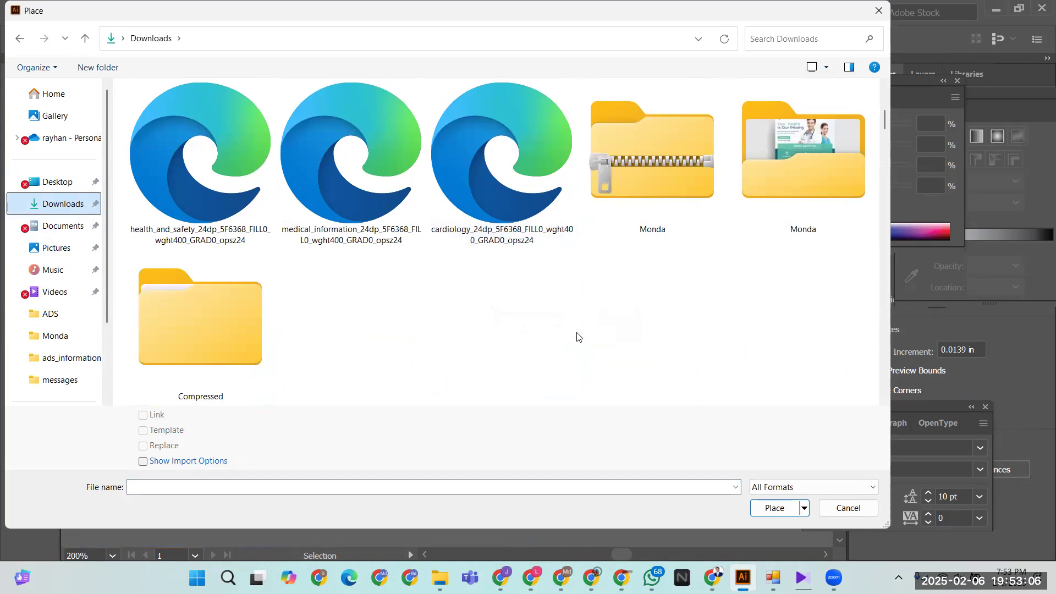
double_click(216, 321)
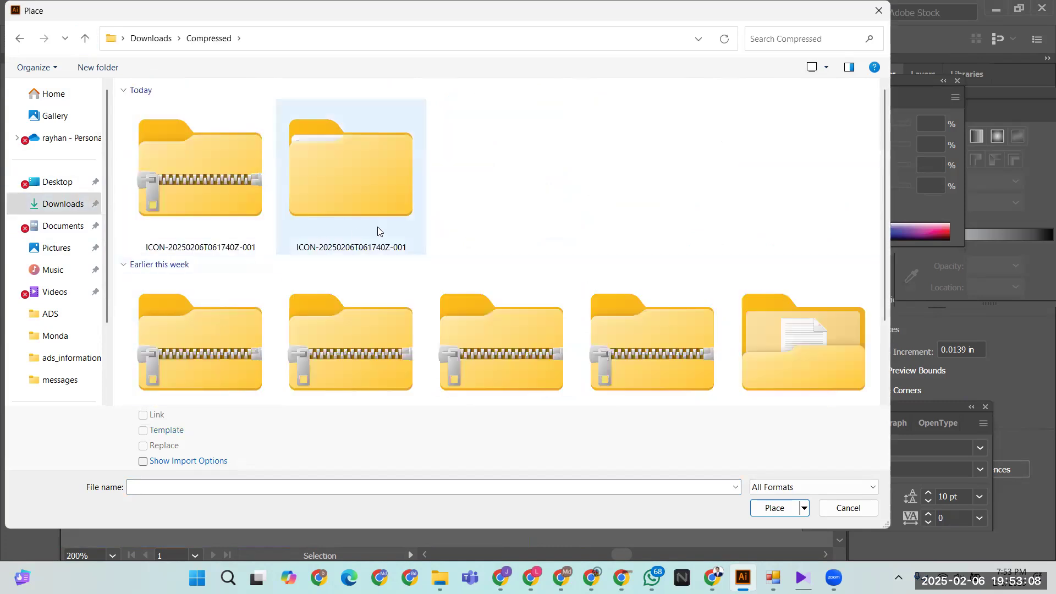
double_click(368, 212)
double_click(173, 134)
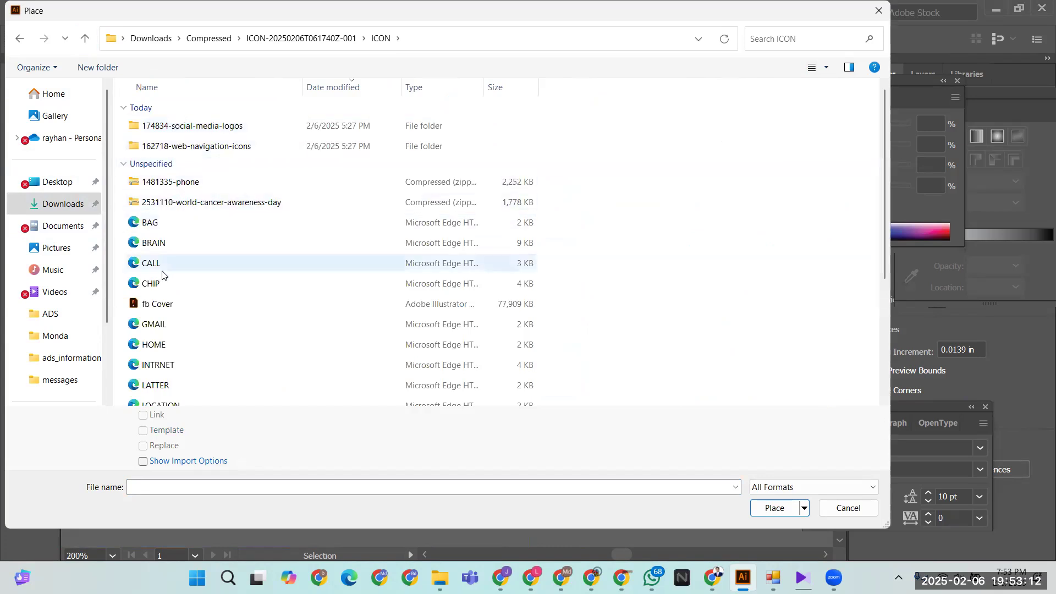
- Select the CALL, HOME and GMAIL icon files and load them for placing
click(162, 263)
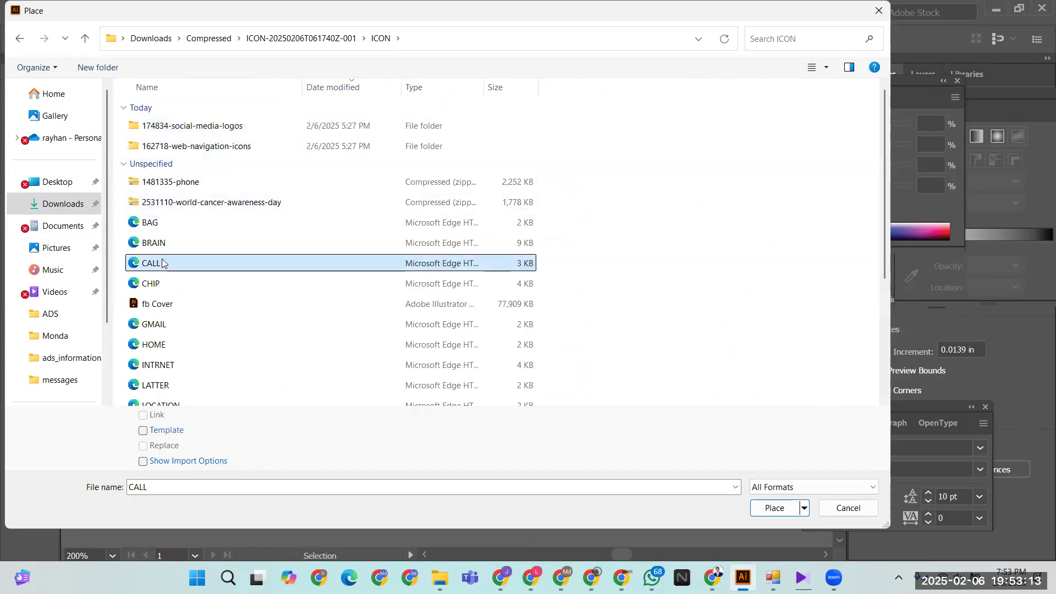
shift+click(165, 222)
shift+click(168, 325)
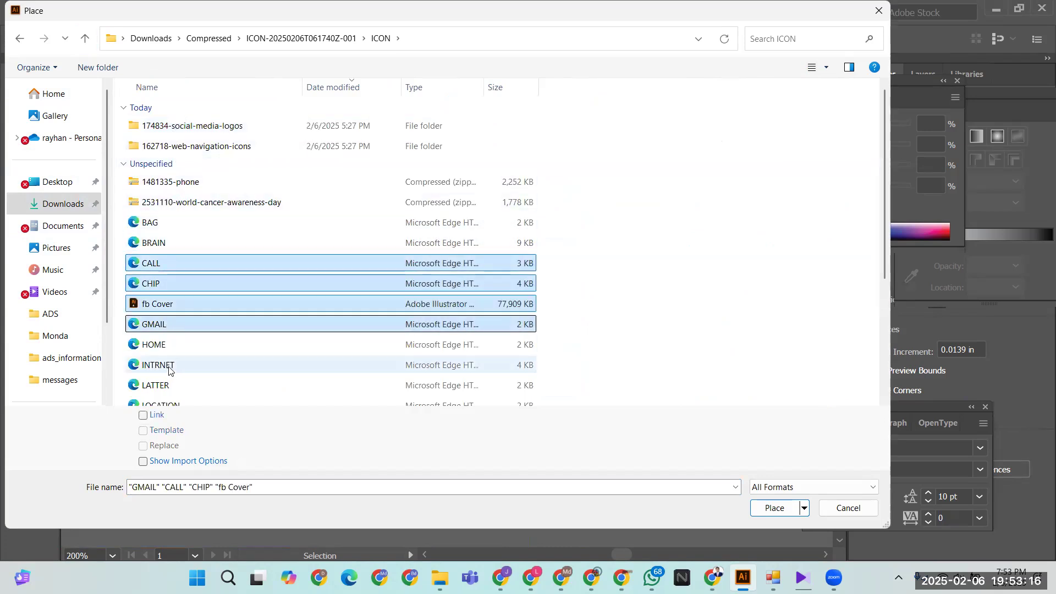
shift+click(168, 369)
click(163, 265)
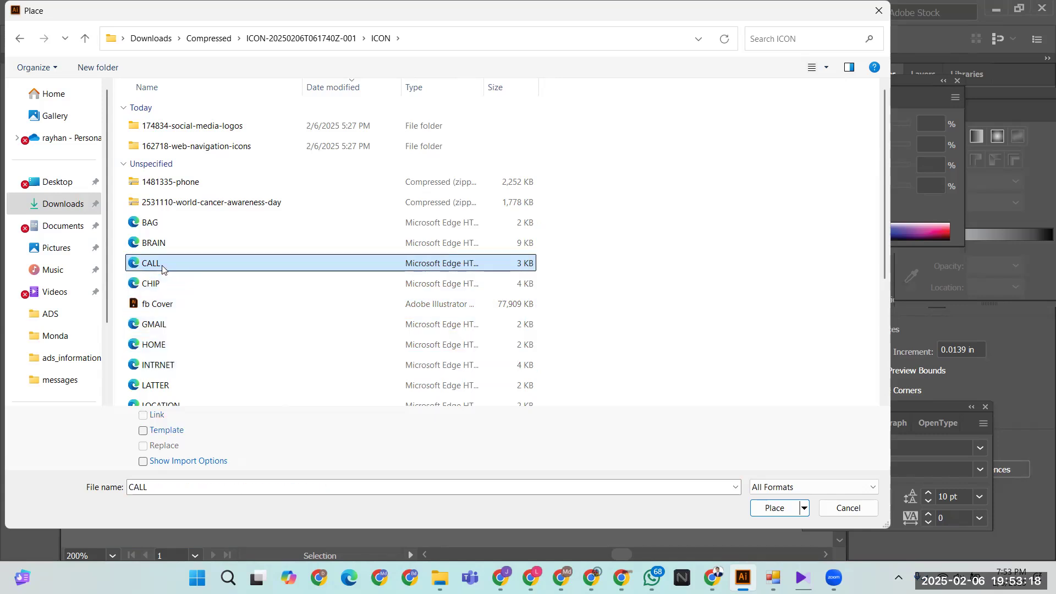
ctrl+click(160, 345)
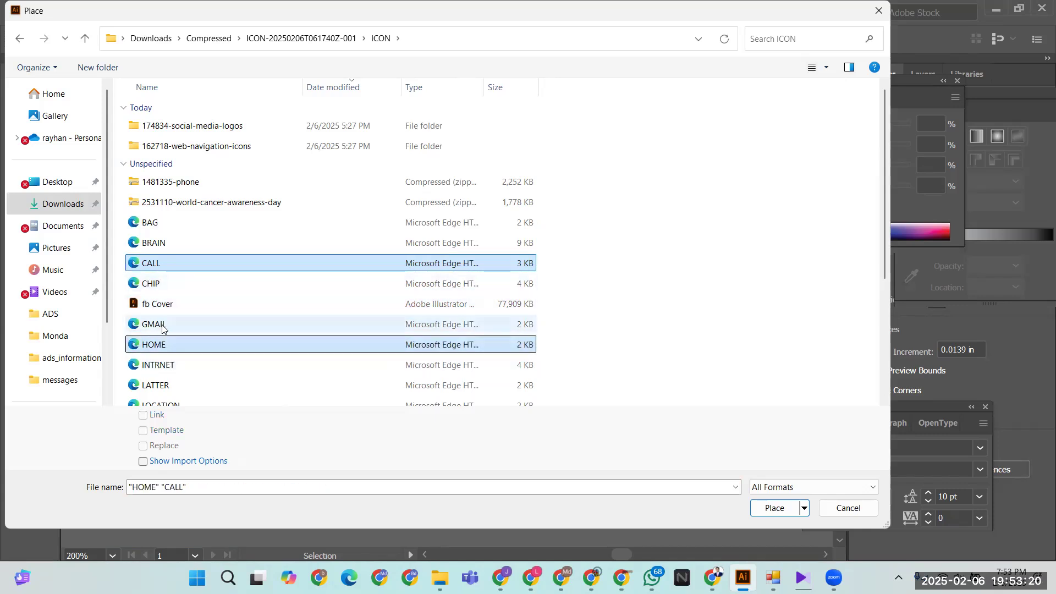
ctrl+click(162, 325)
click(775, 507)
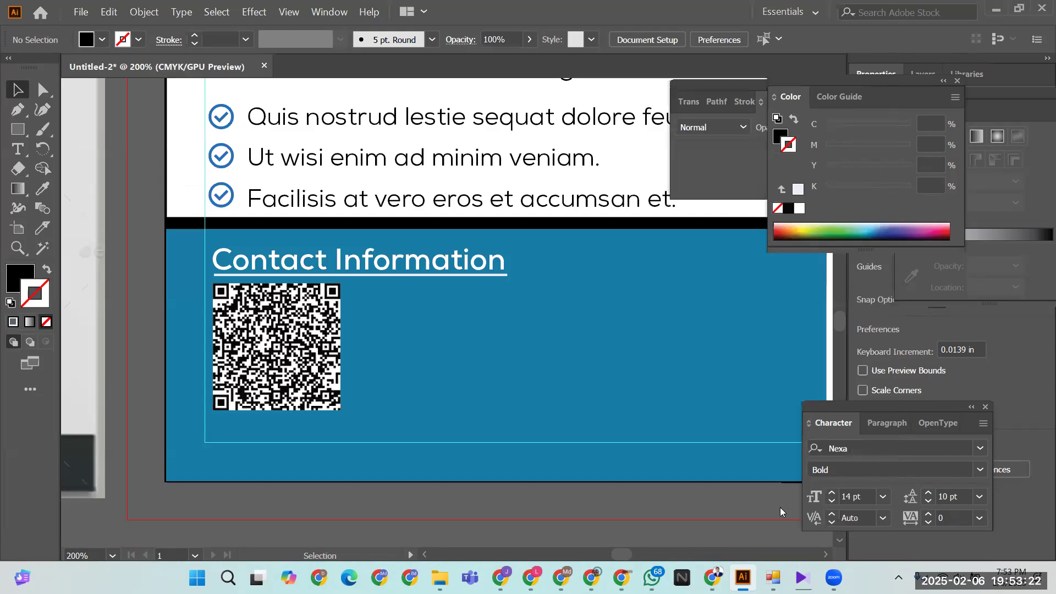
- Drop the phone, envelope and house icons in a column beside the QR code
click(359, 298)
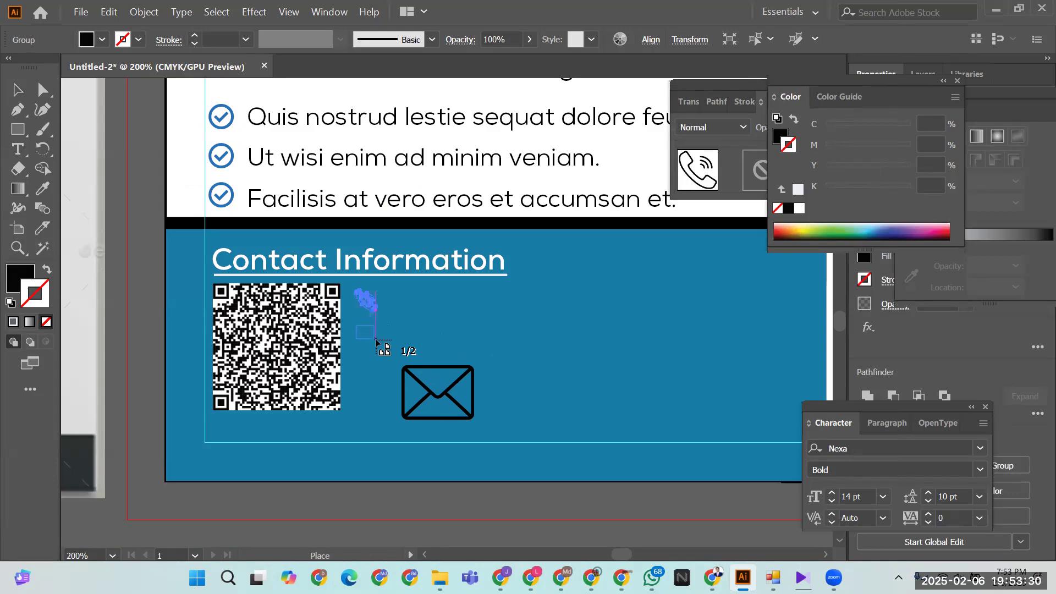
click(358, 328)
drag(359, 361, 387, 387)
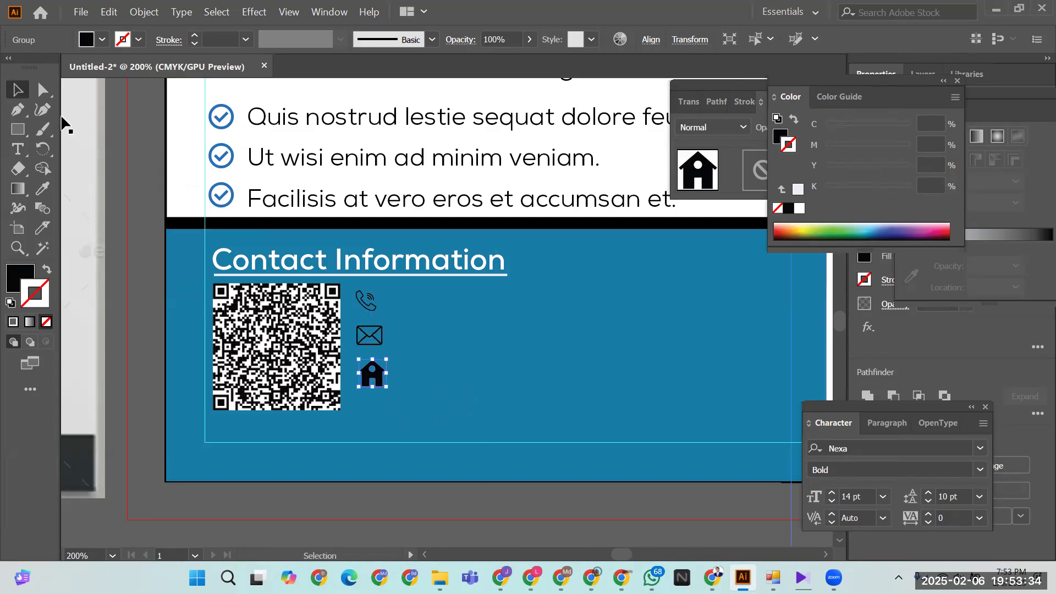
click(519, 360)
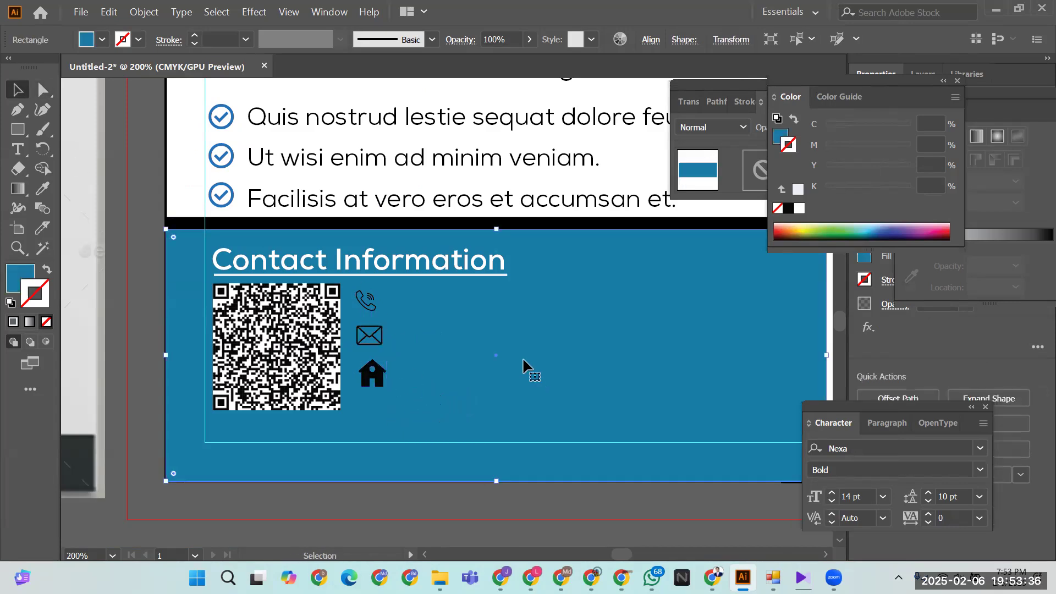
key(ctrl+shift+a)
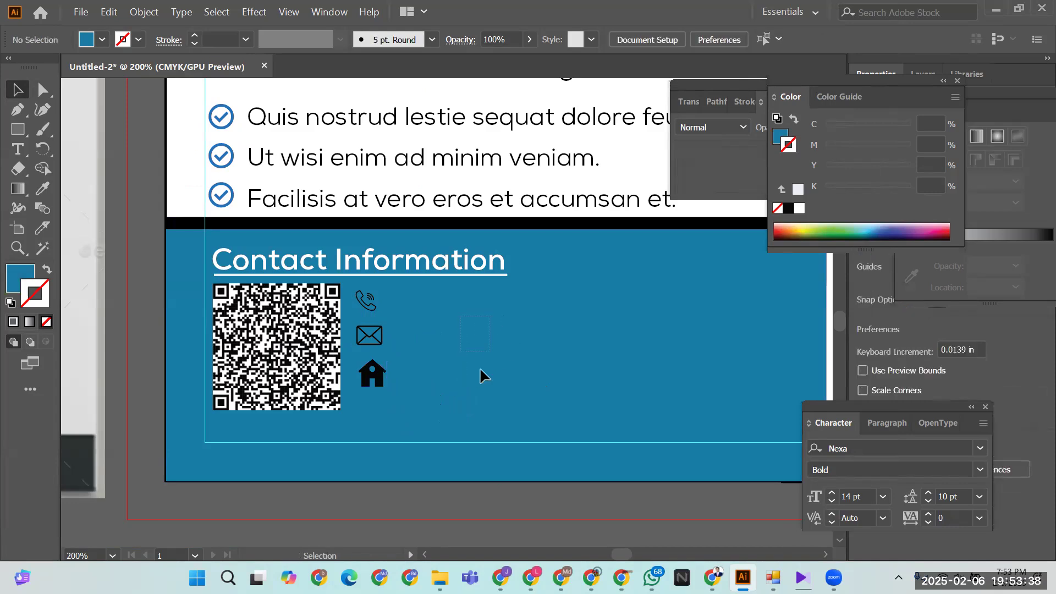
drag(18, 129, 77, 149)
- Draw a small circle right of the icons and set its stroke to None
drag(412, 311, 449, 347)
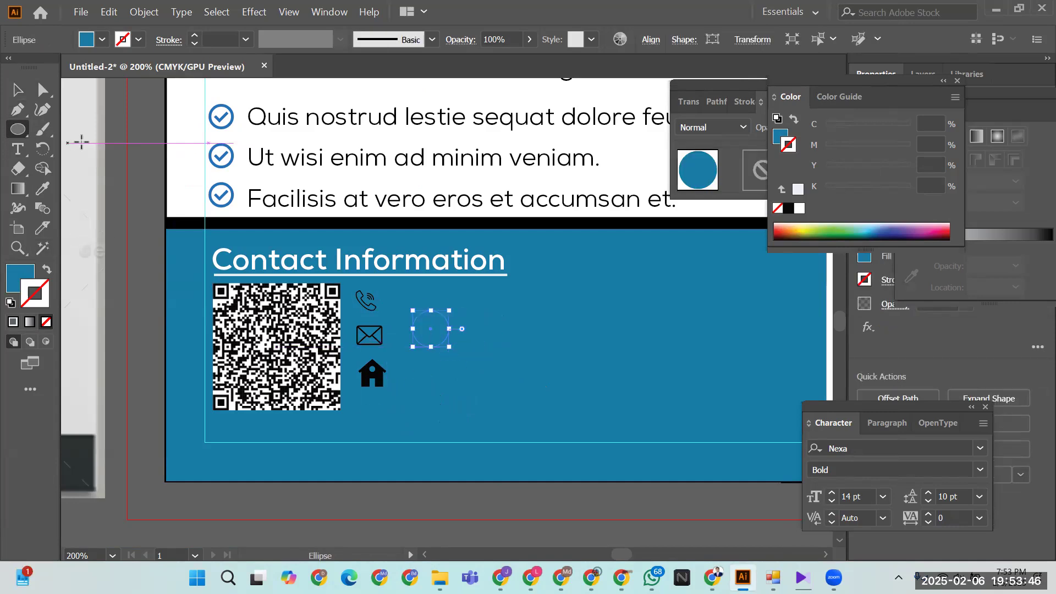
click(43, 188)
click(196, 111)
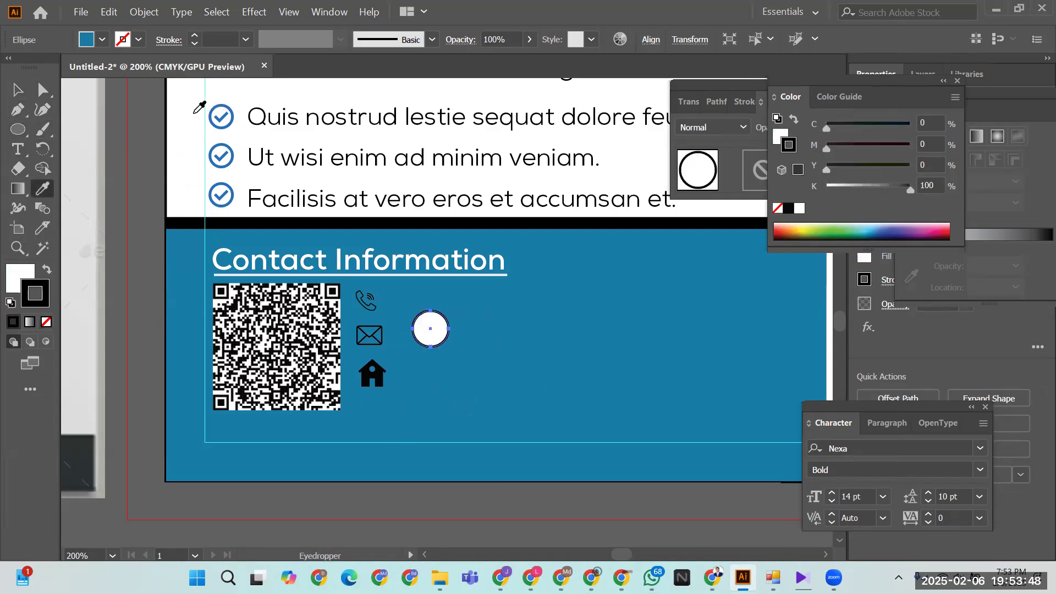
key(v)
click(129, 187)
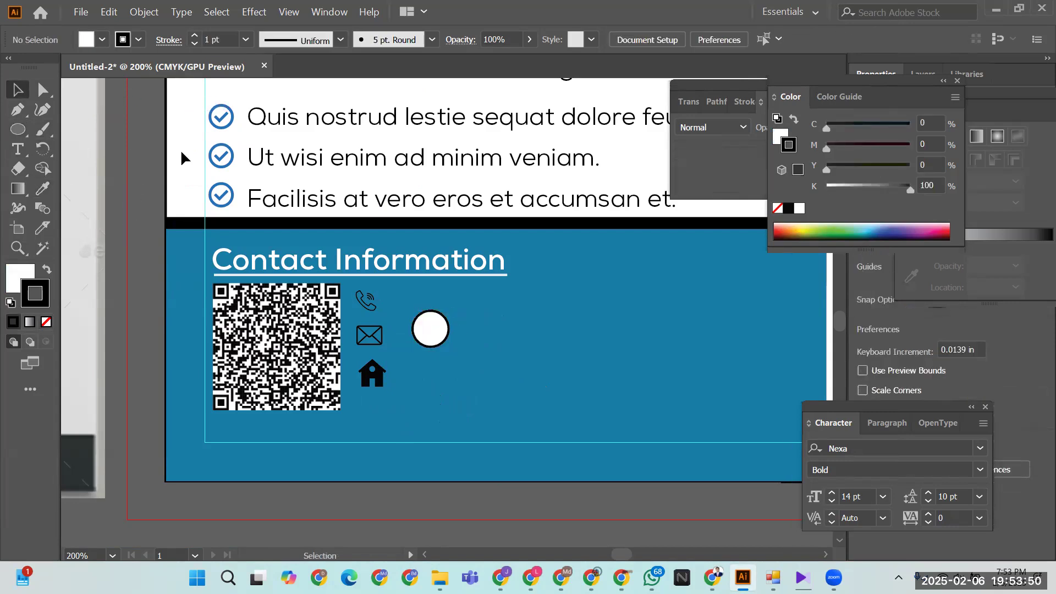
click(138, 39)
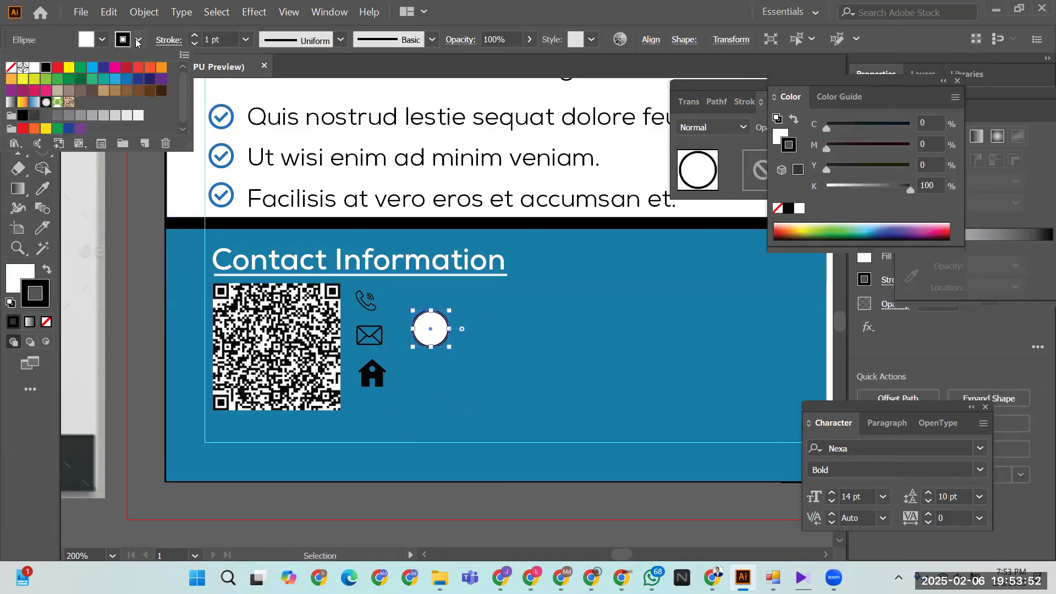
click(11, 67)
click(128, 197)
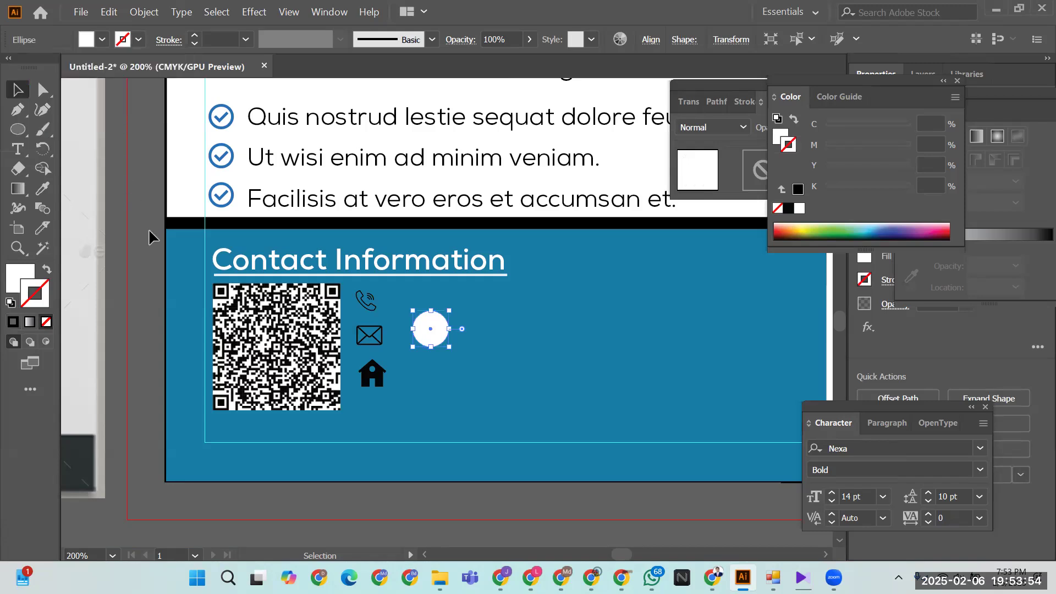
click(158, 284)
- Check the reference flyer, then eyedrop the house icon to fill the circle black
drag(422, 308, 500, 315)
drag(142, 323, 624, 328)
drag(186, 347, 648, 308)
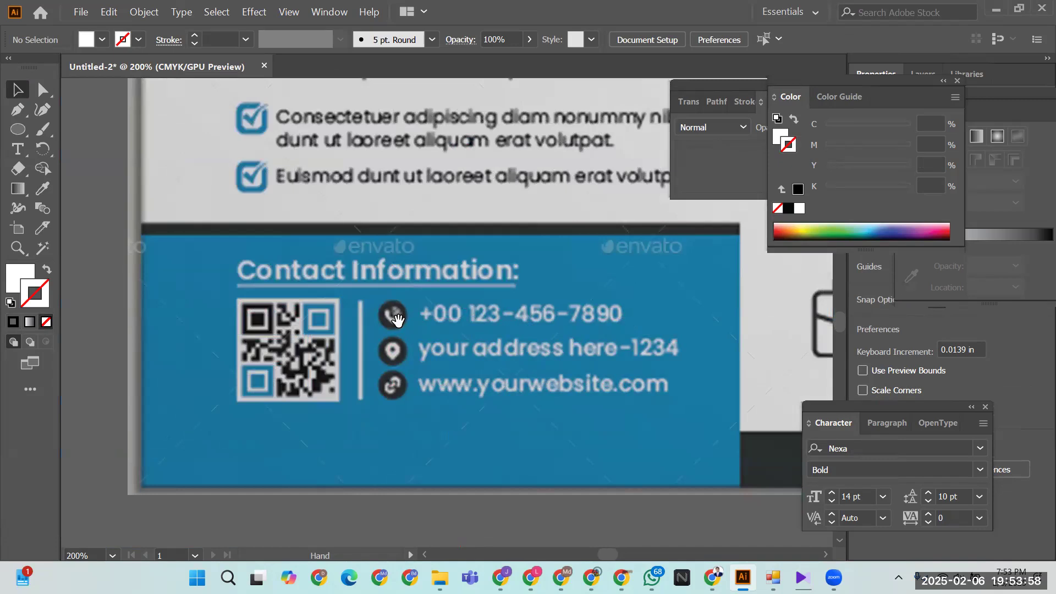
drag(625, 342, 182, 358)
drag(504, 338, 428, 341)
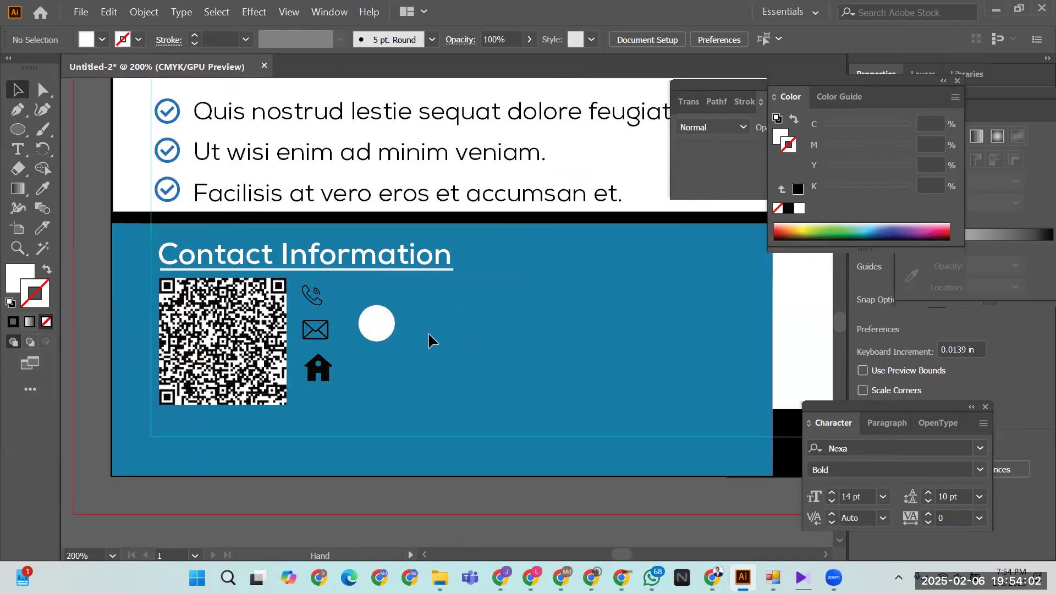
key(i)
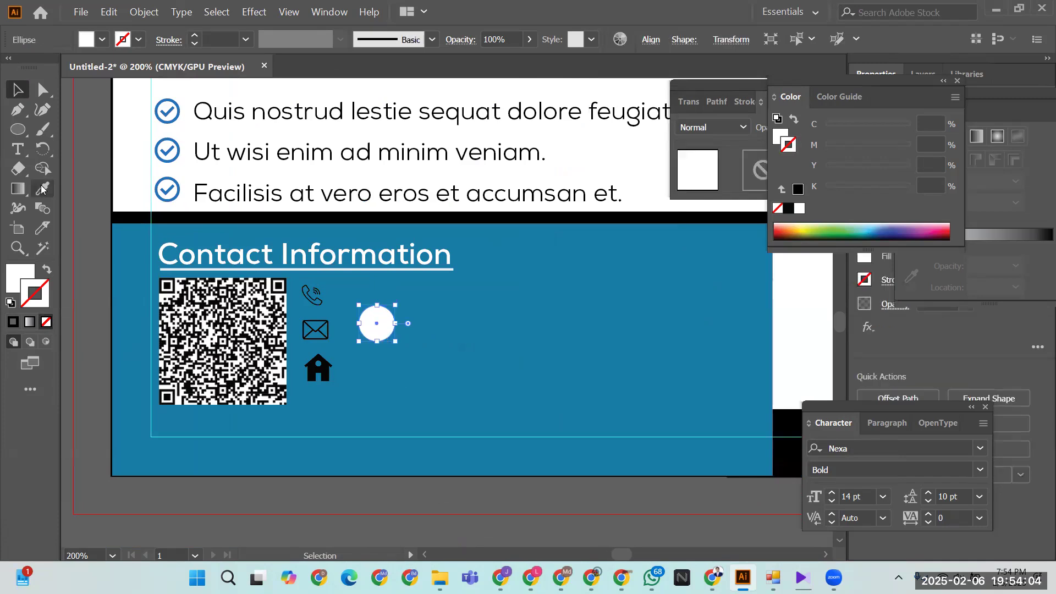
click(328, 367)
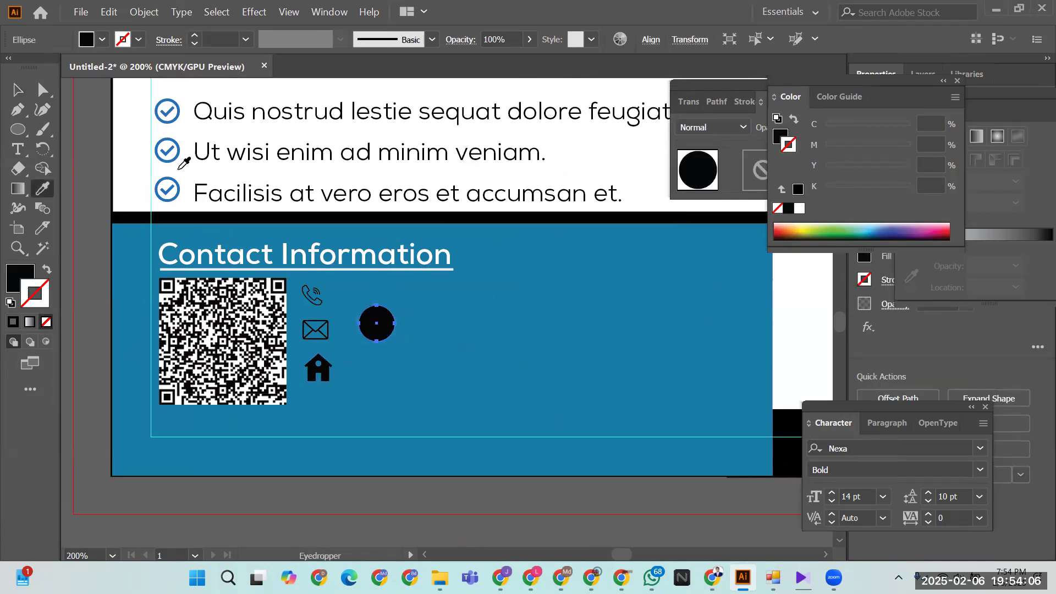
click(19, 91)
click(325, 391)
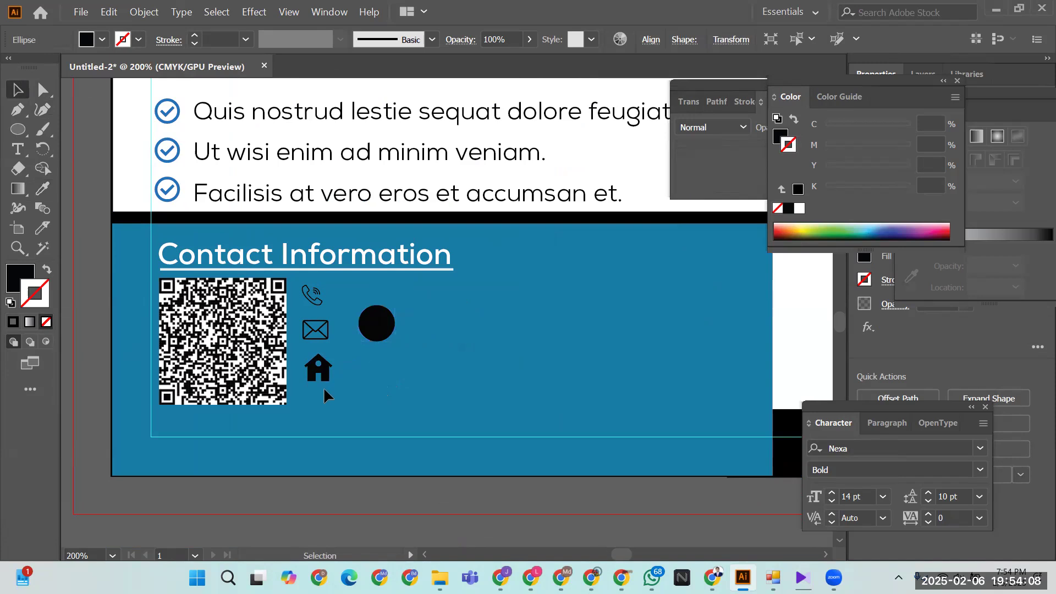
- Change the three contact icons' fill to white (FFFFFF)
click(308, 287)
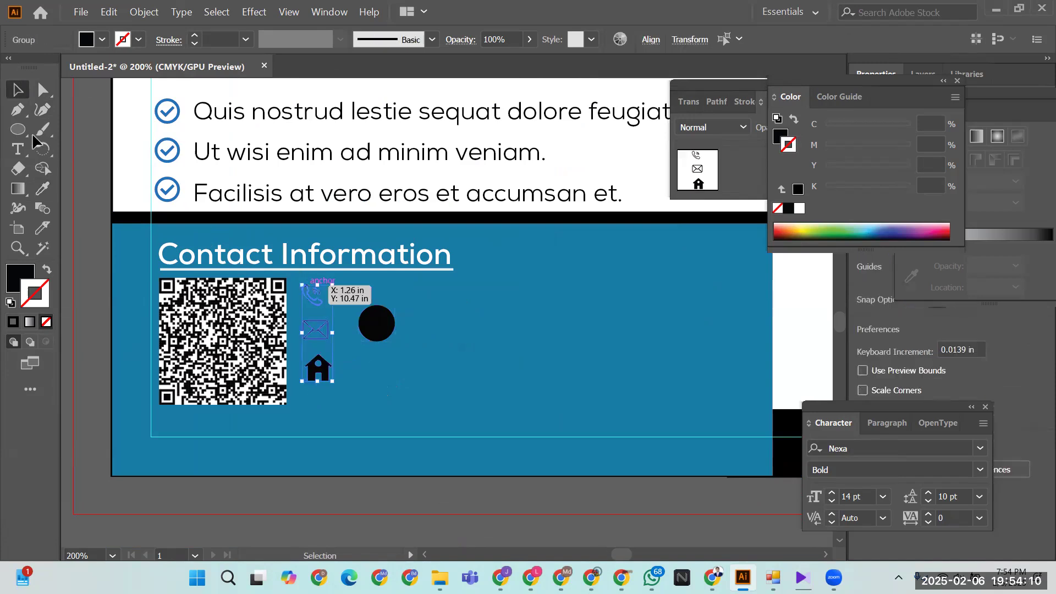
double_click(22, 271)
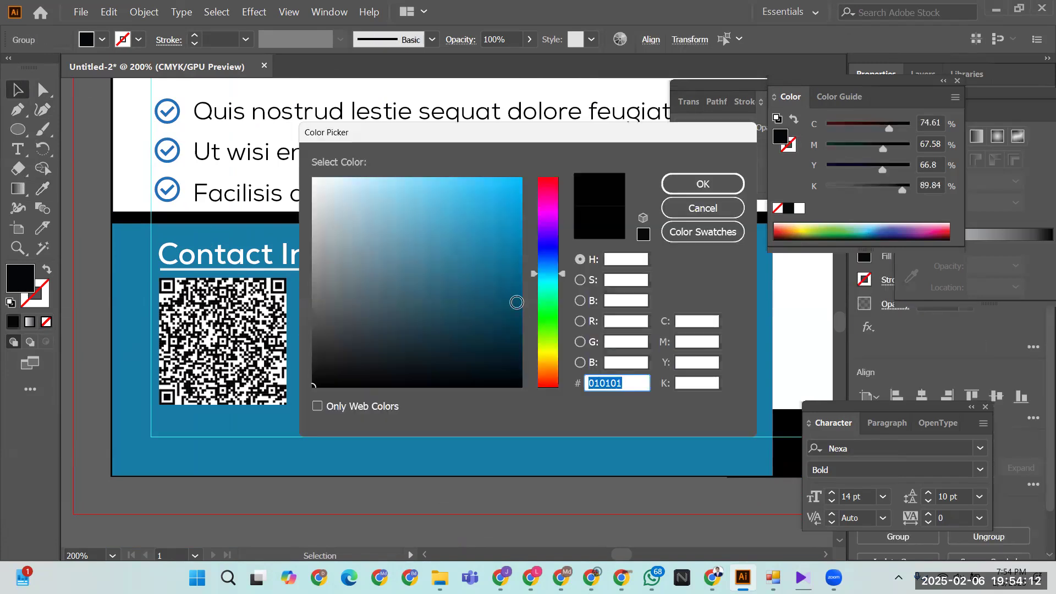
drag(359, 197, 308, 177)
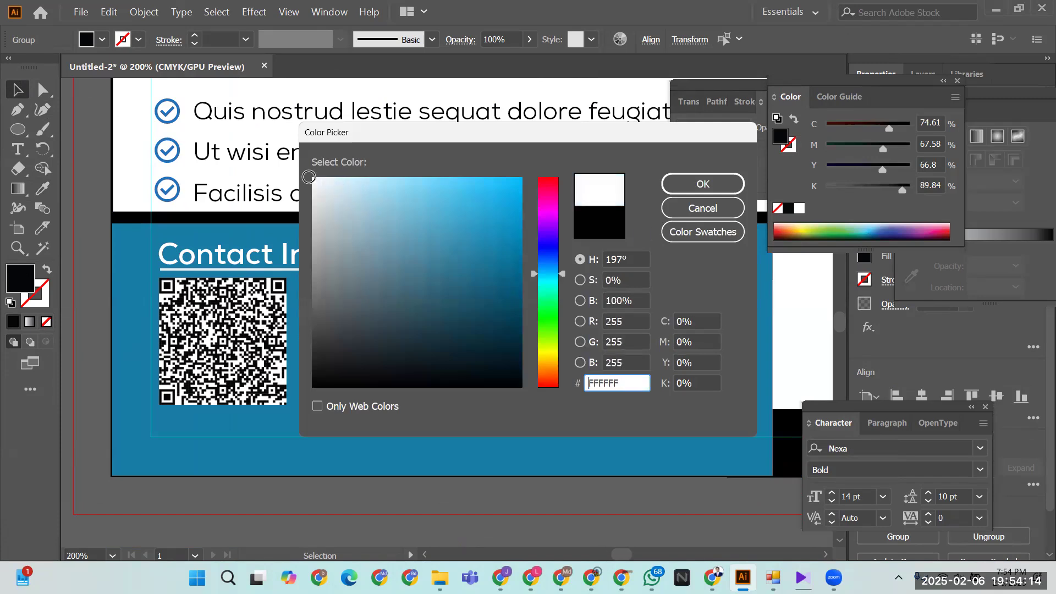
click(703, 186)
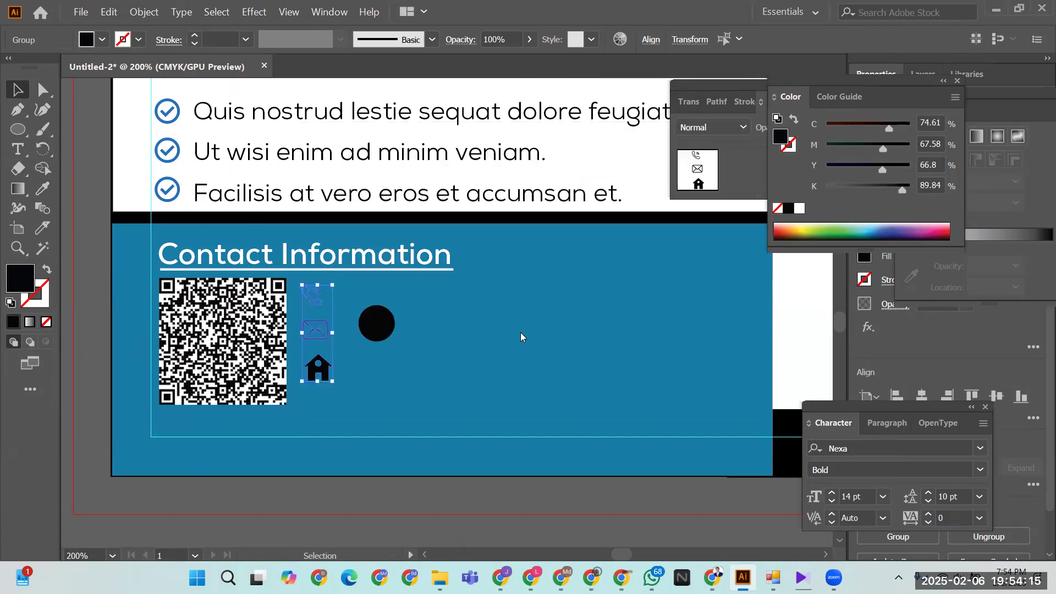
click(430, 354)
- Try moving the phone icon onto the black circle, then undo since it was hidden
drag(313, 300, 380, 327)
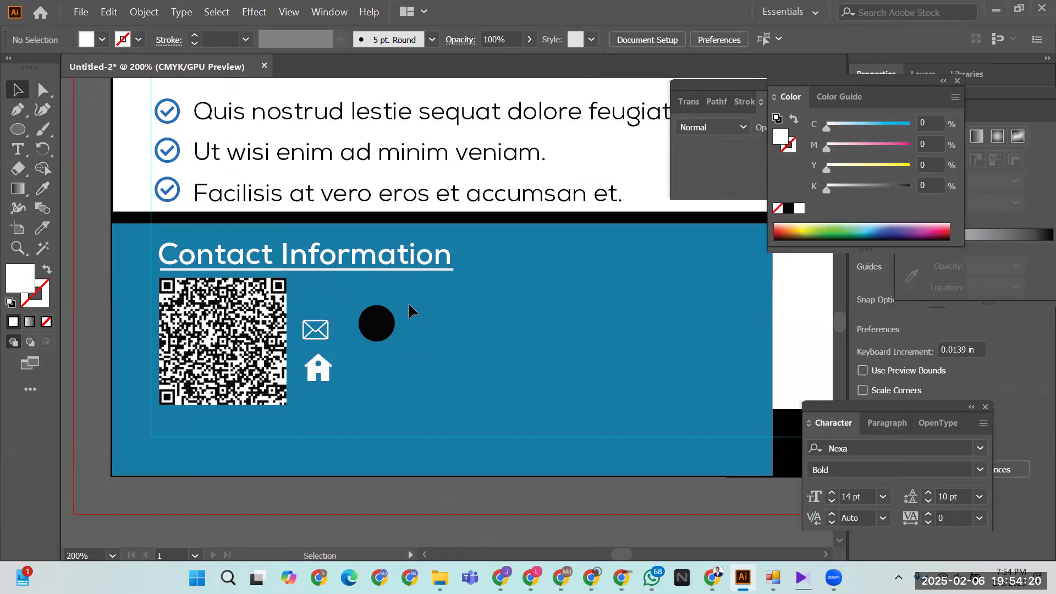
key(ctrl+z)
click(447, 348)
- Bring the icons in front of the circle and move the phone onto it
click(318, 378)
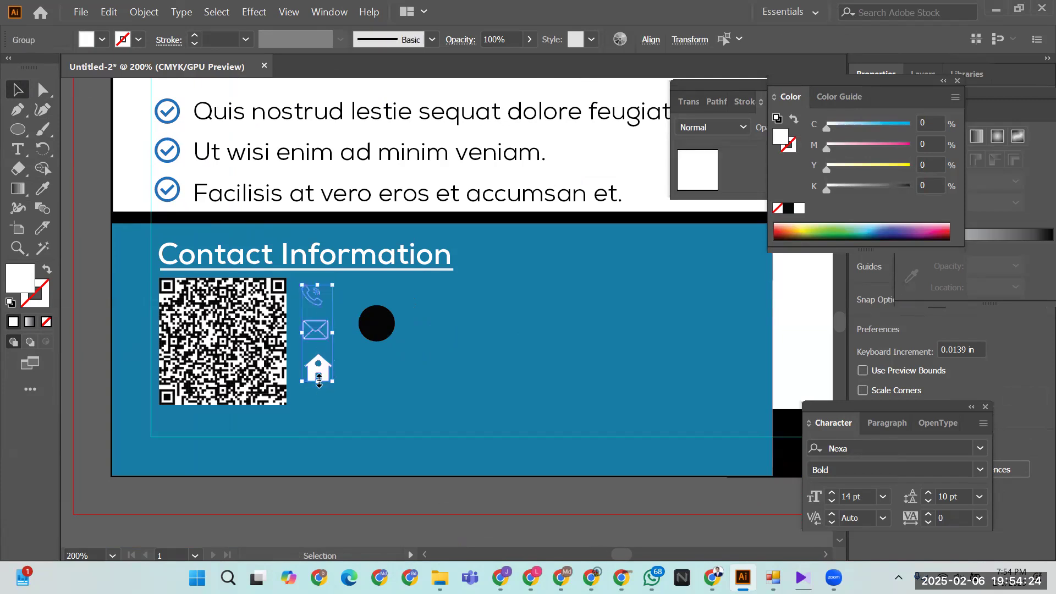
right_click(320, 333)
mouse_move(376, 473)
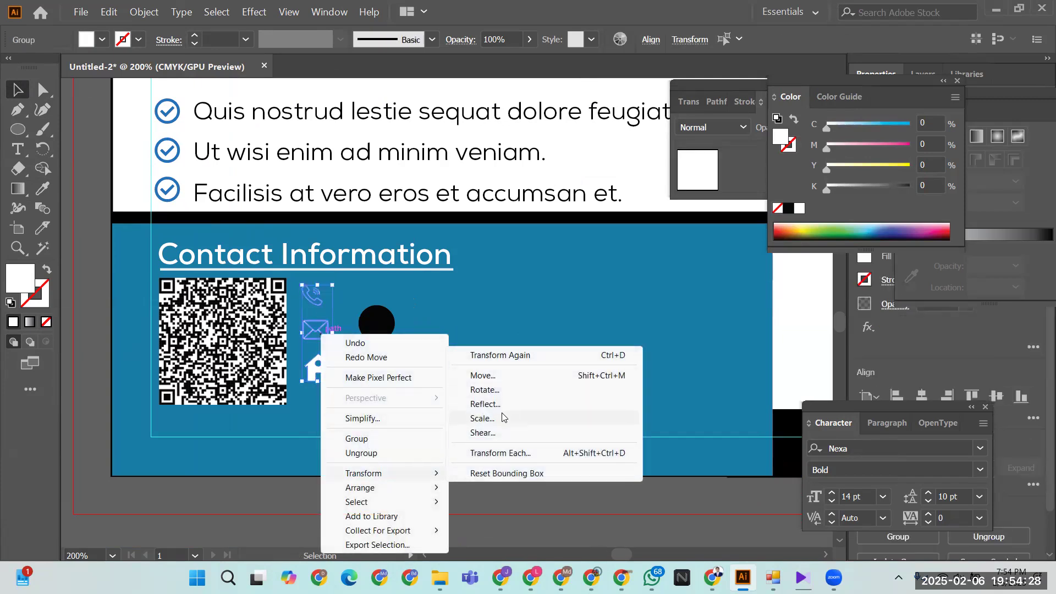
mouse_move(425, 492)
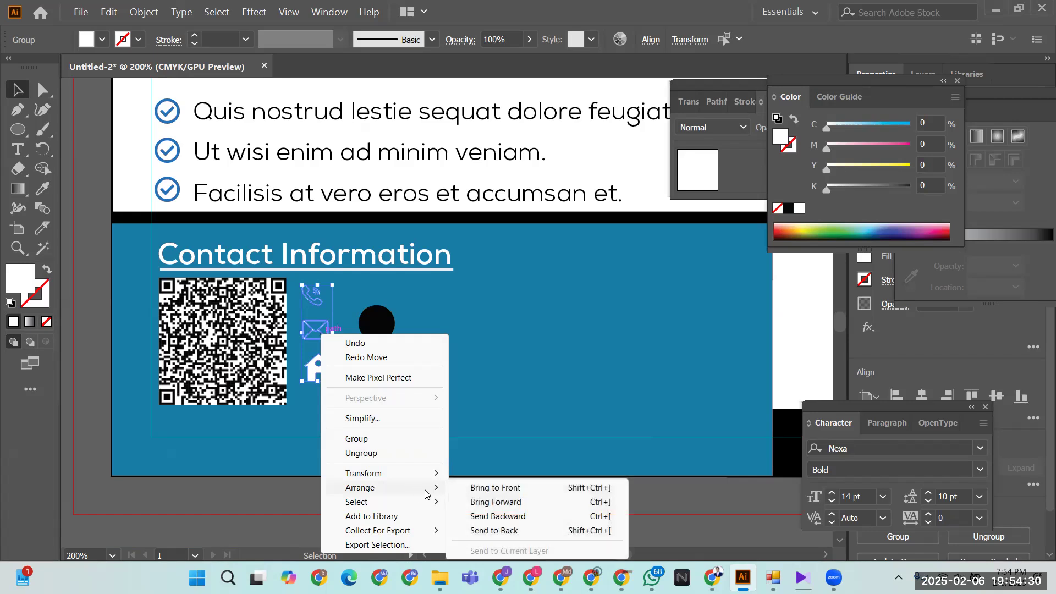
click(520, 489)
click(479, 380)
drag(313, 302, 376, 330)
click(417, 302)
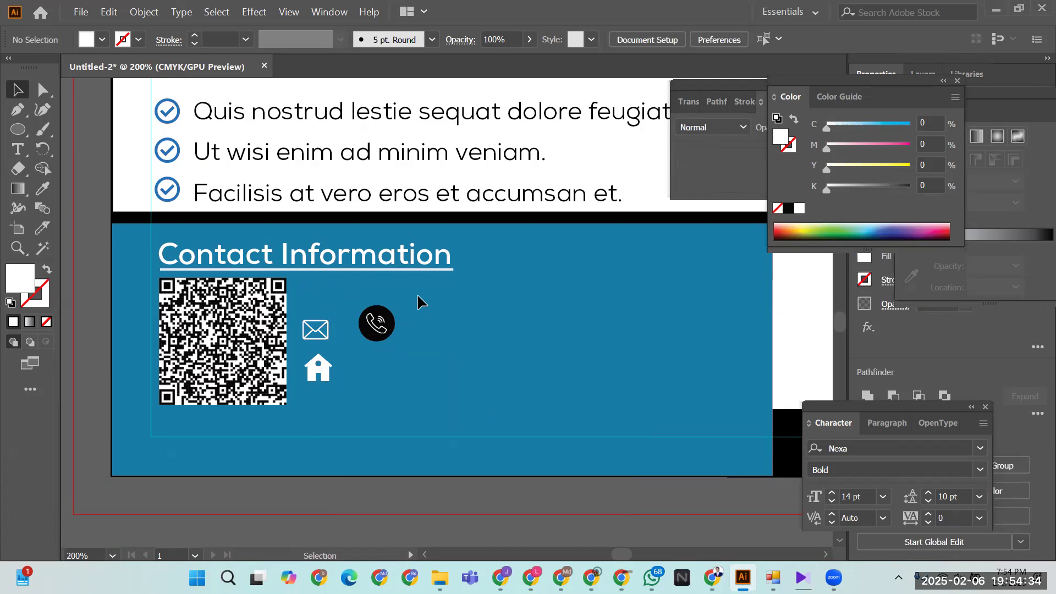
- Try horizontal and vertical centre alignment on phone and circle, then undo it
drag(414, 290, 355, 347)
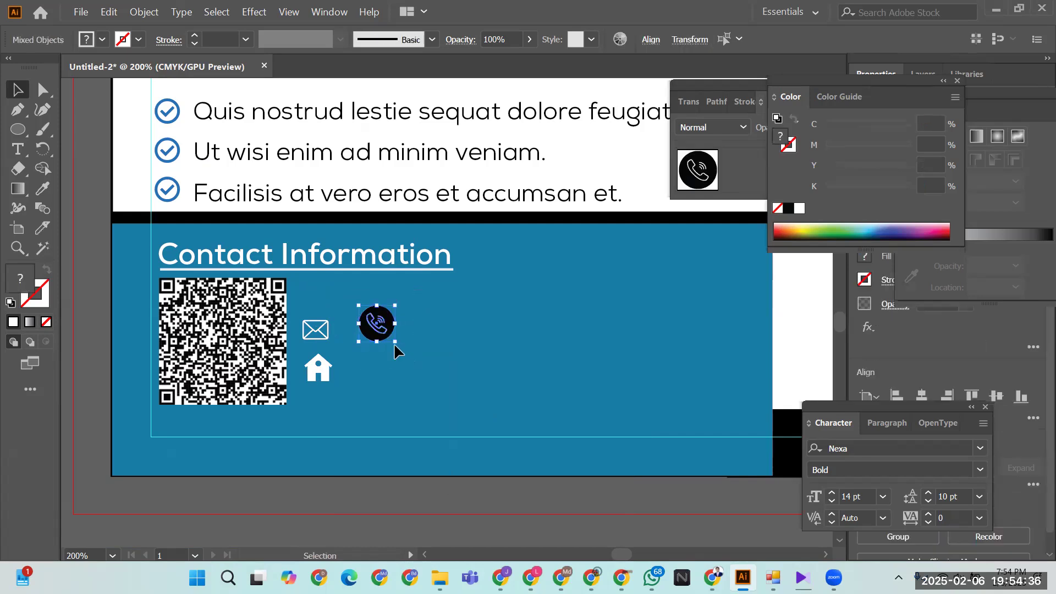
key(ctrl+equal)
key(ctrl+equal)
key(v)
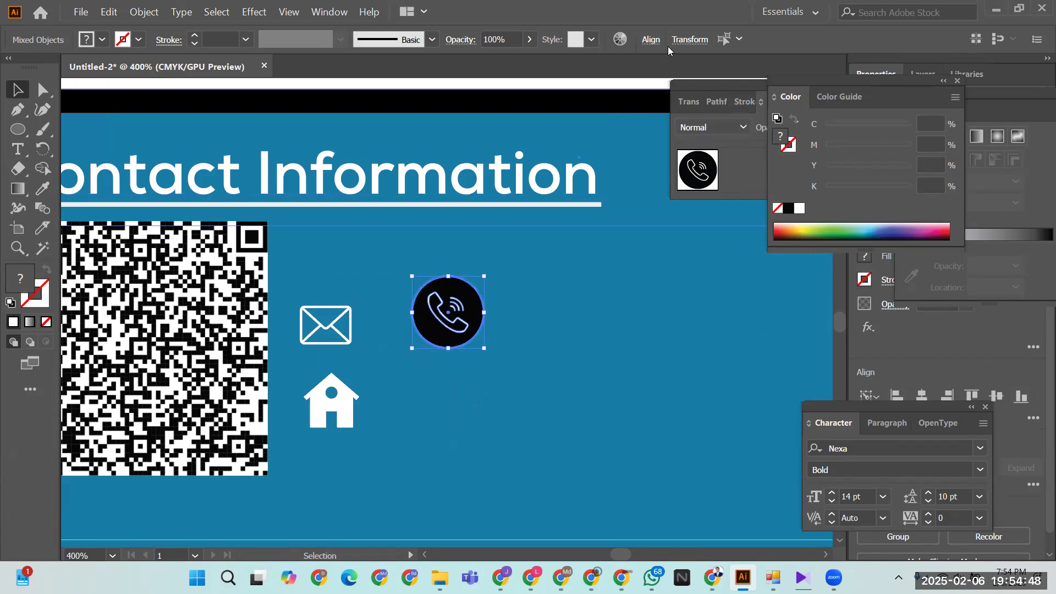
click(650, 44)
click(514, 86)
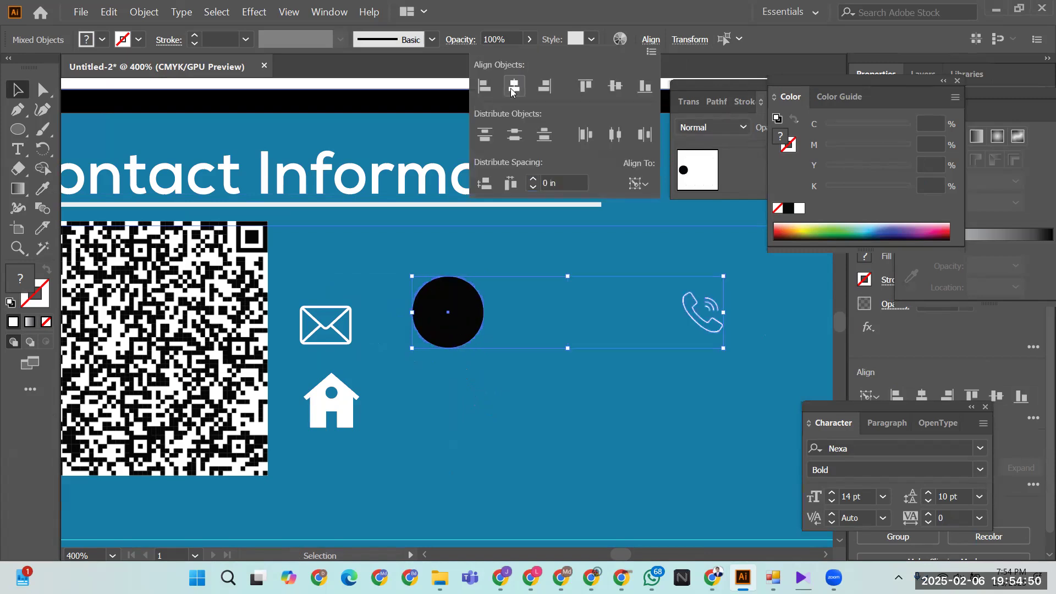
click(616, 87)
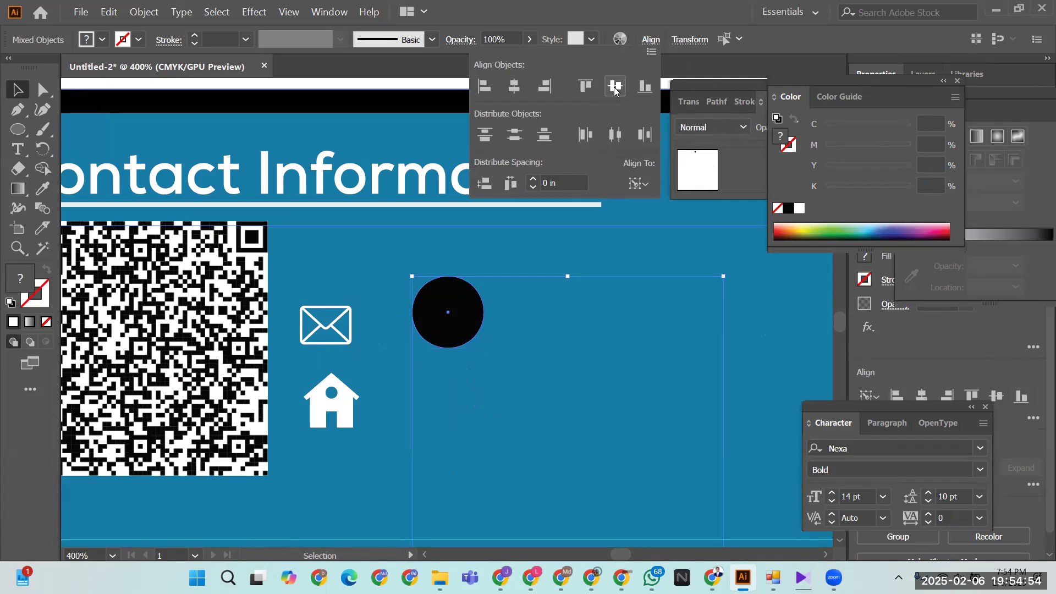
key(ctrl+z)
key(ctrl+z)
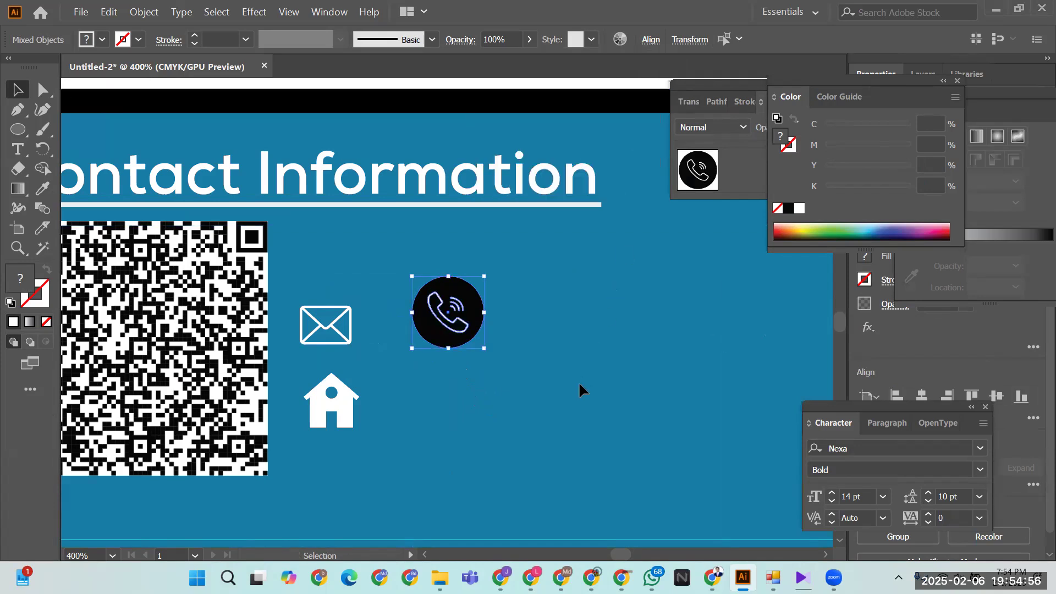
click(579, 380)
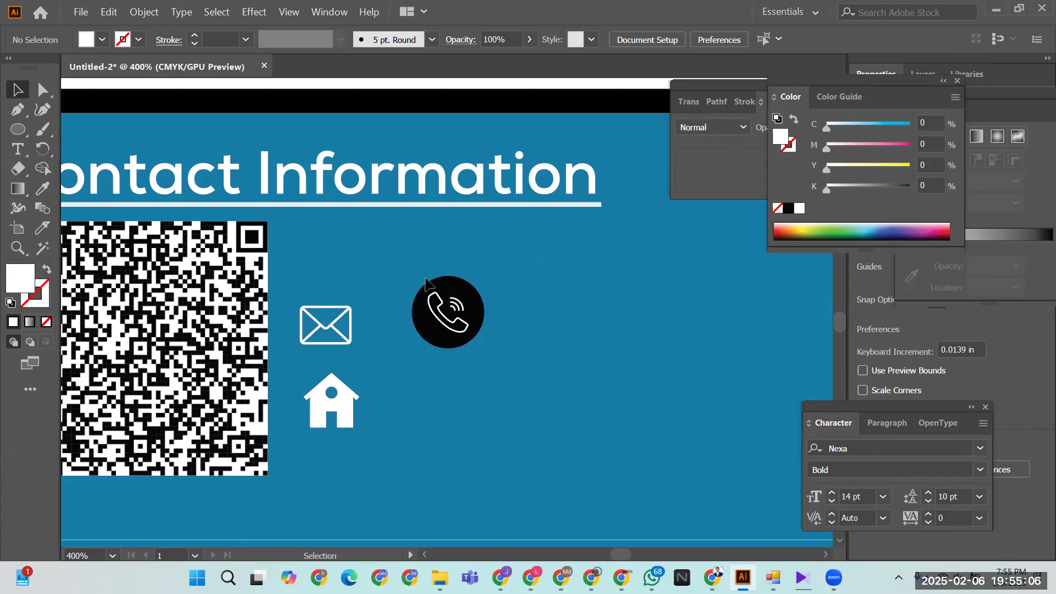
- Copy the black circle below the phone and move the envelope icon onto it
click(438, 321)
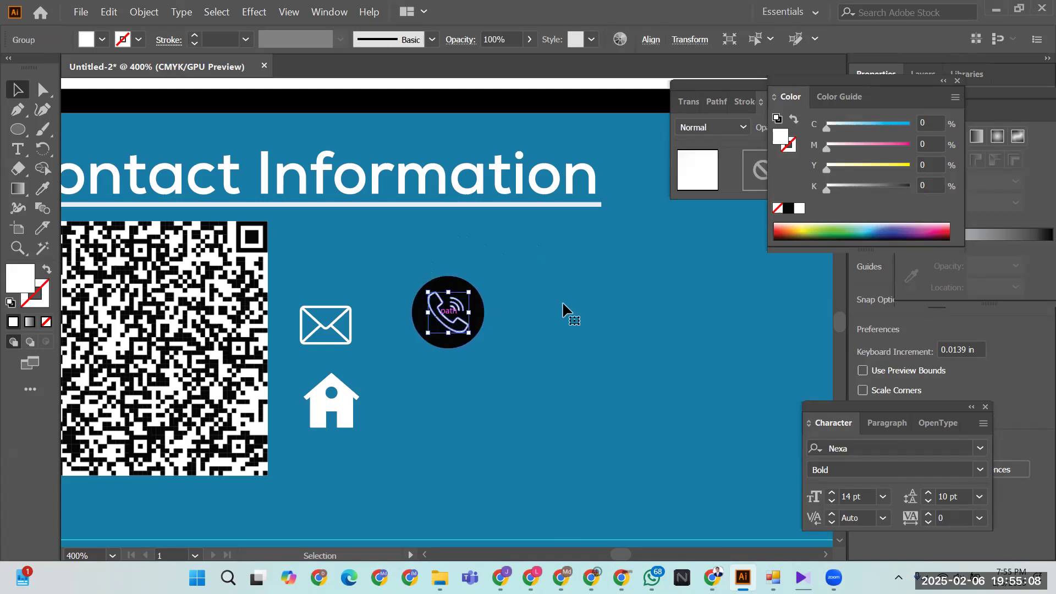
drag(404, 272, 499, 358)
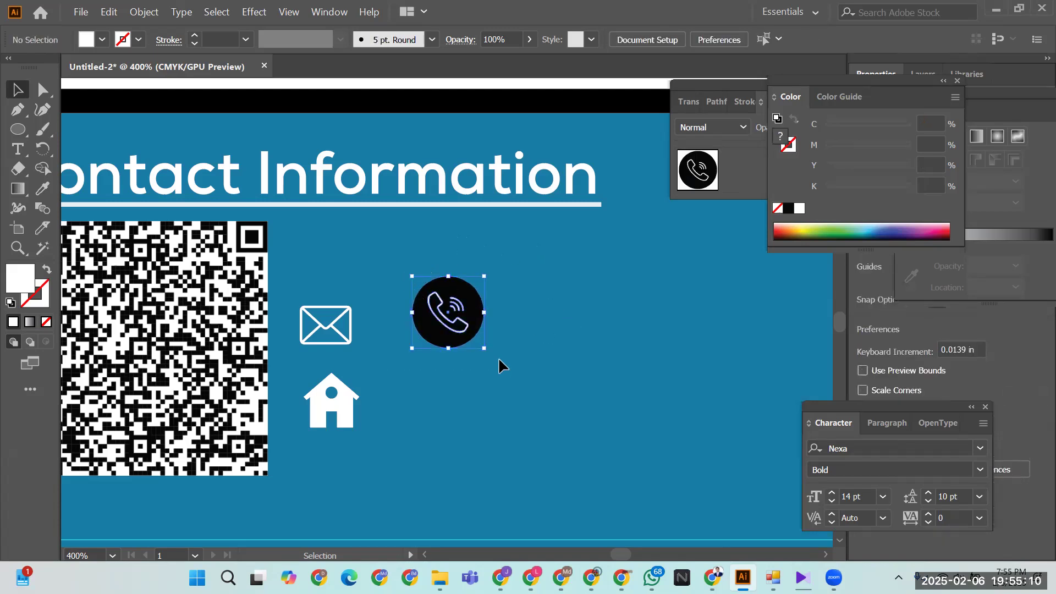
click(541, 355)
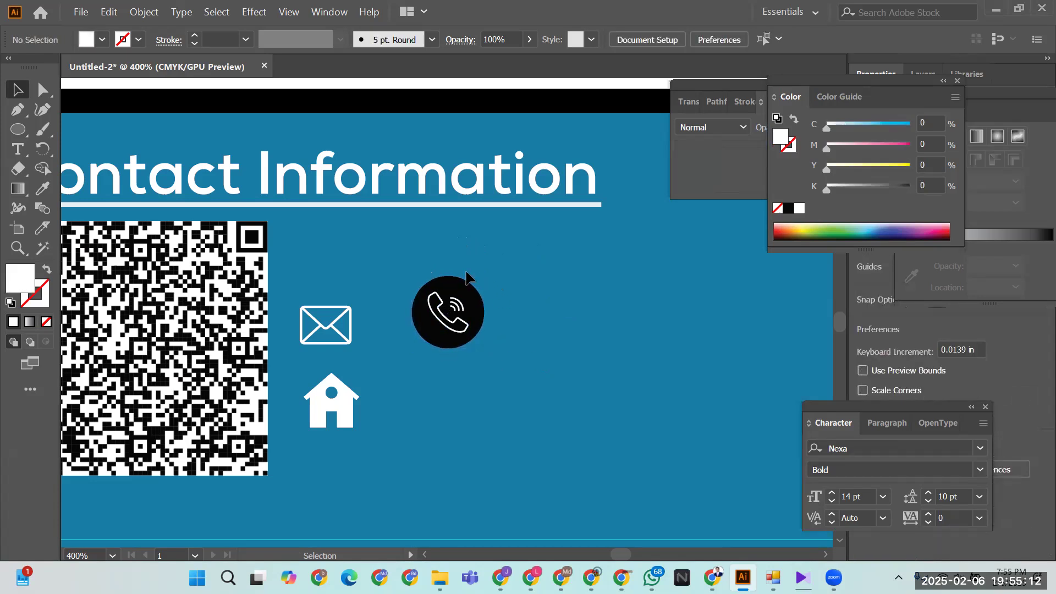
drag(423, 341, 431, 437)
click(583, 371)
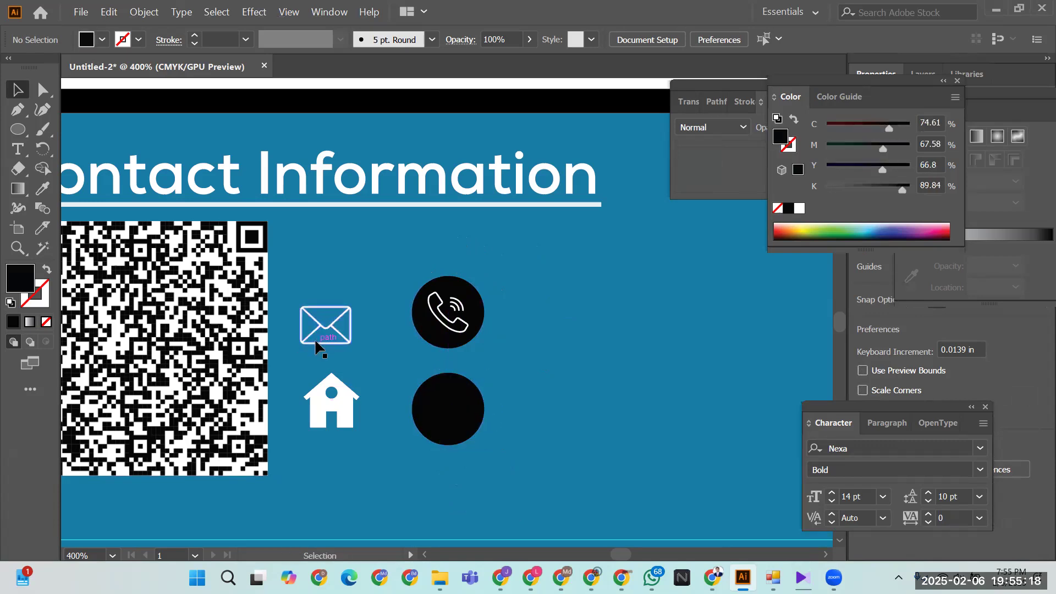
drag(317, 341, 444, 431)
click(502, 413)
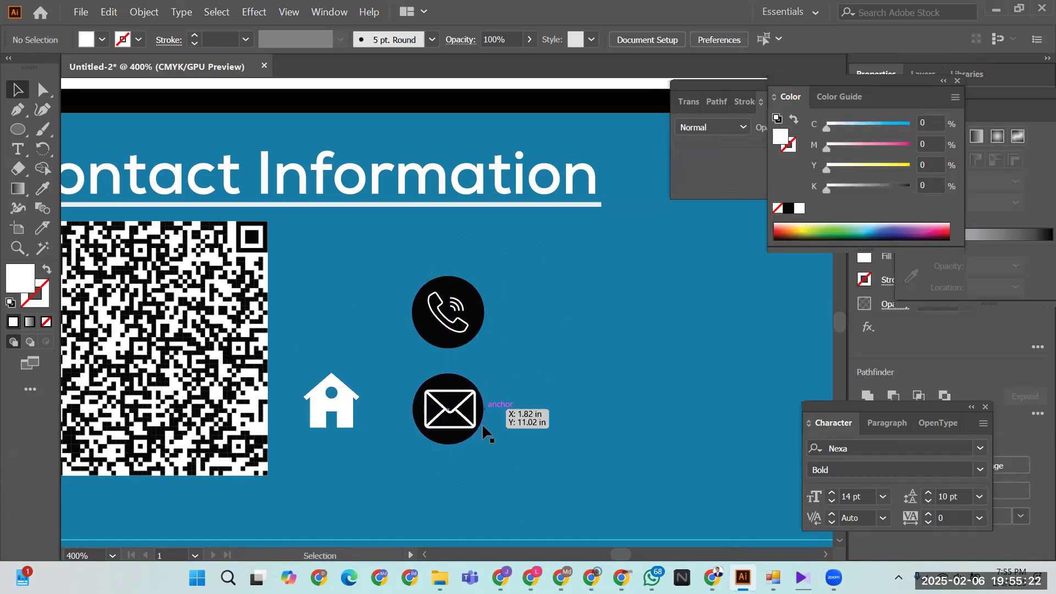
- Nudge the envelope to centre it in its circle, aligned with the phone
click(474, 426)
click(561, 391)
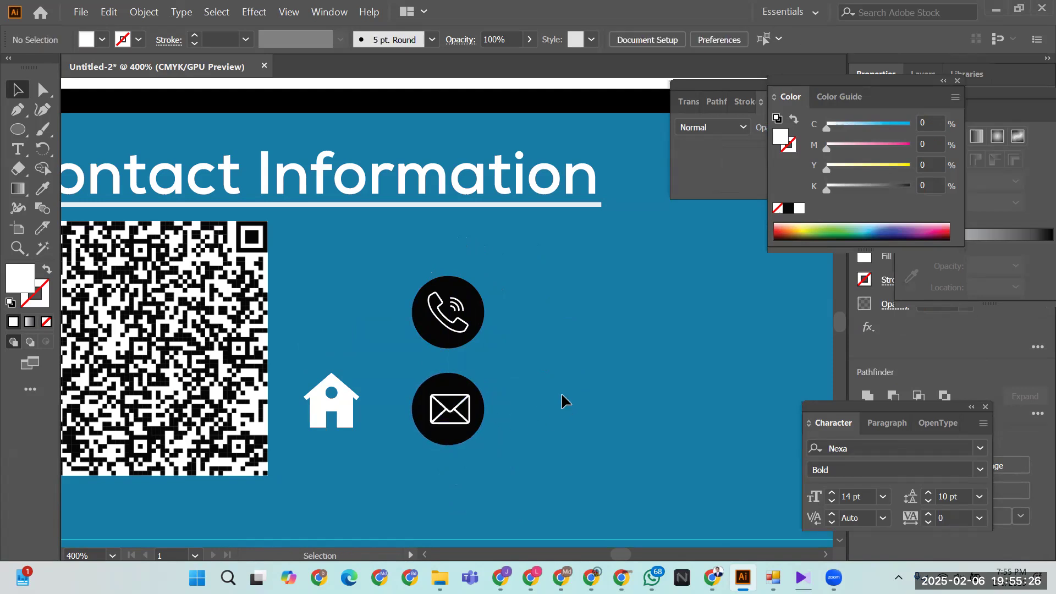
click(469, 416)
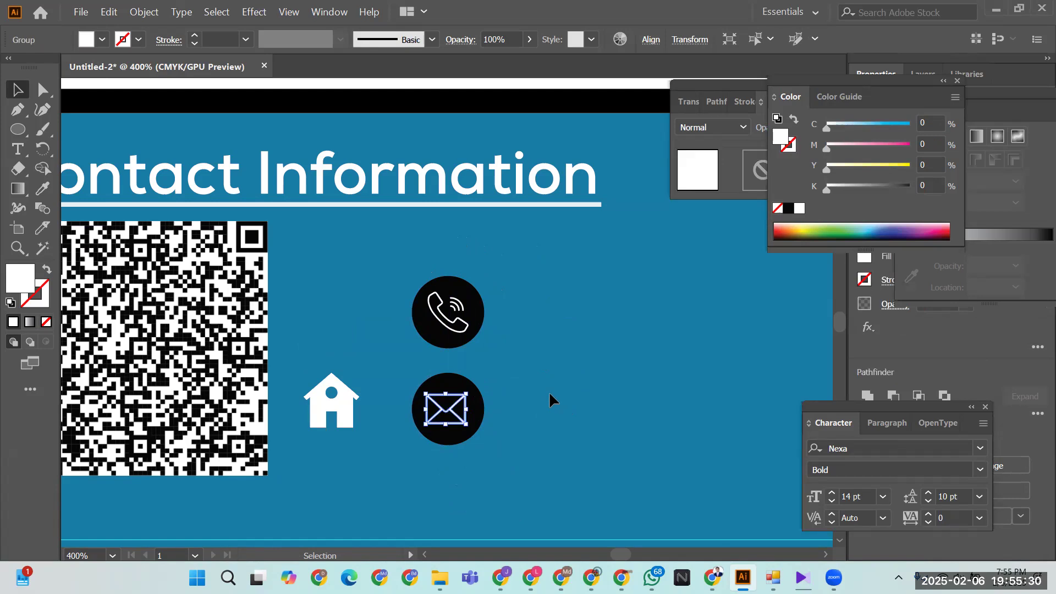
key(Right)
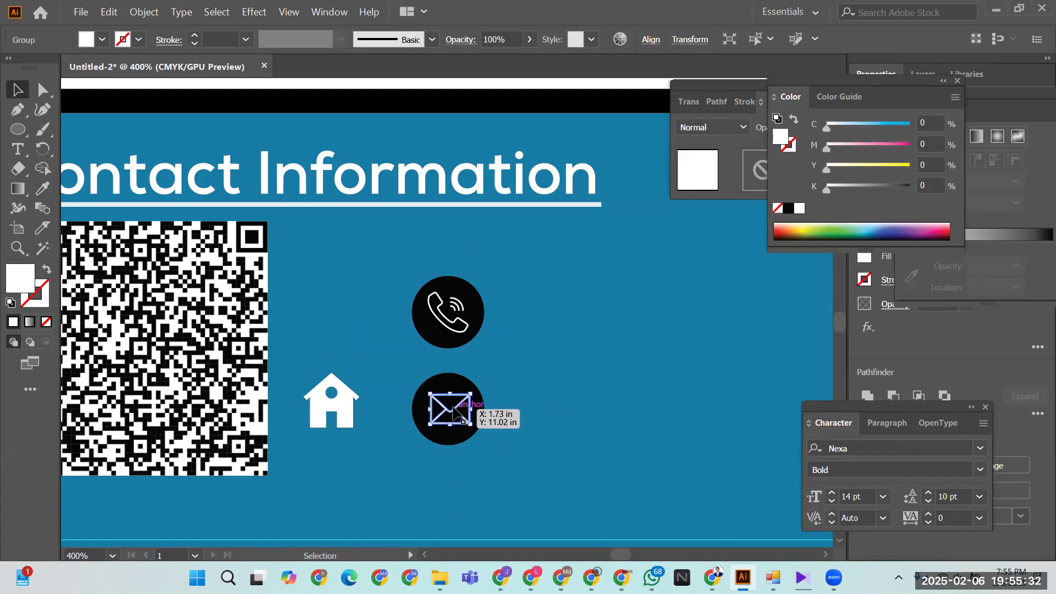
drag(451, 418, 450, 419)
click(566, 392)
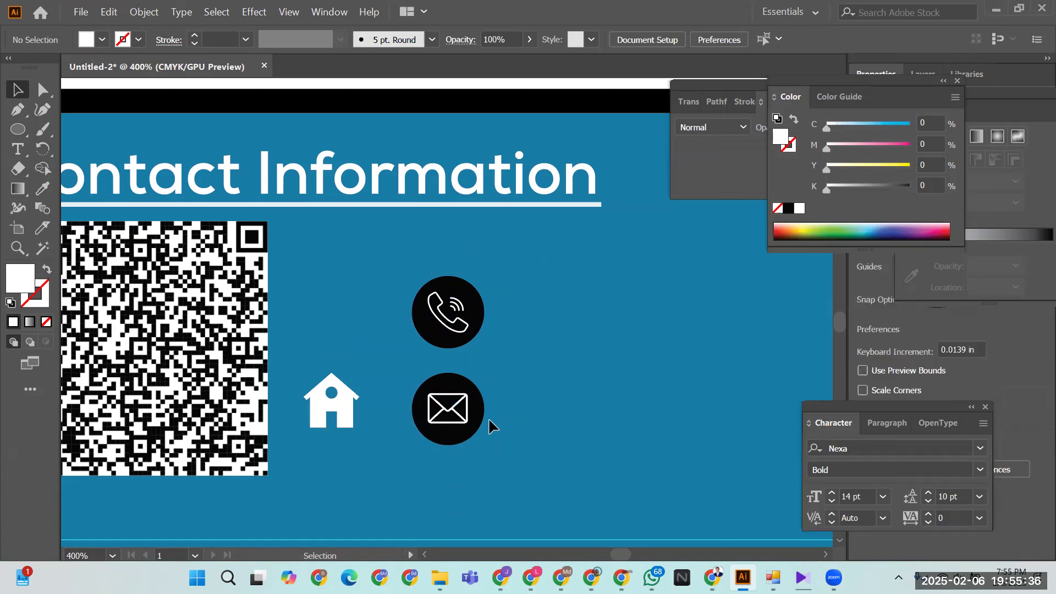
- Copy a third circle below and move the house icon onto it
drag(482, 425, 481, 511)
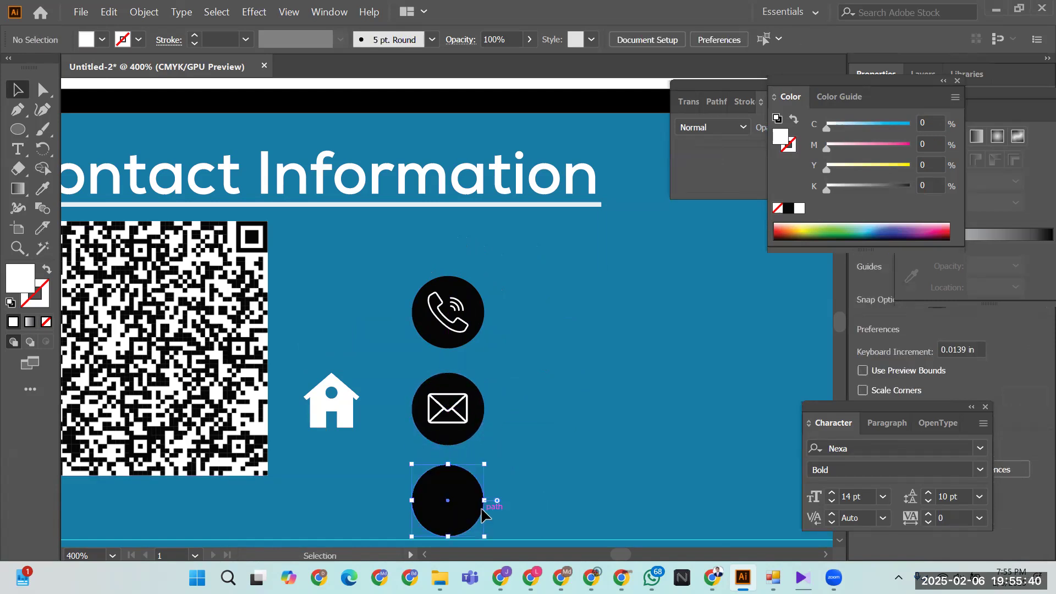
scroll(617, 396, down, 2)
mouse_move(348, 343)
mouse_down()
mouse_move(464, 434)
mouse_move(470, 455)
mouse_up()
click(672, 381)
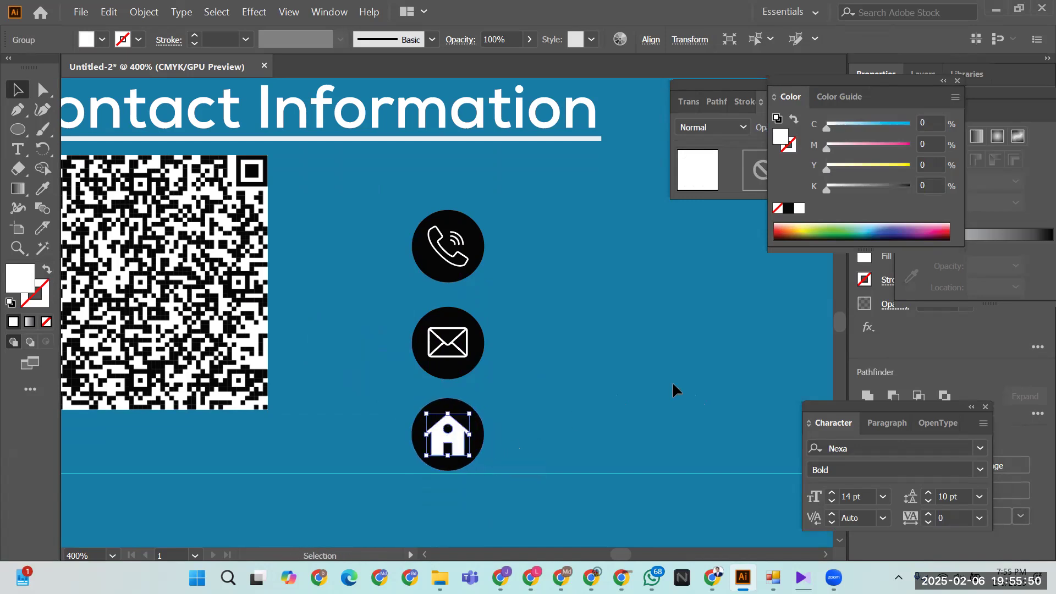
key(ctrl+minus)
key(ctrl+minus)
key(ctrl+minus)
key(ctrl+minus)
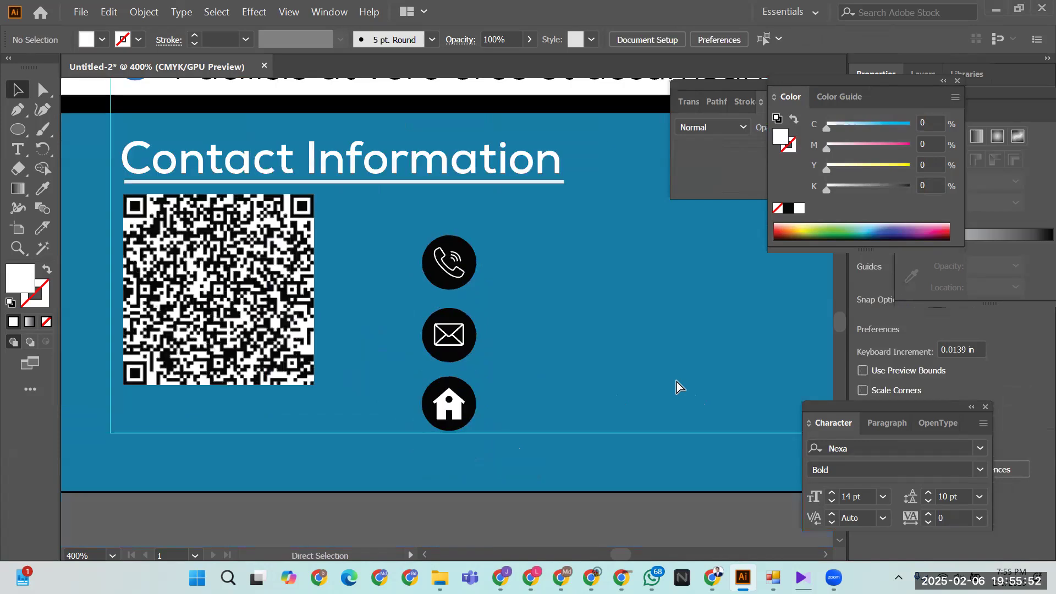
key(ctrl+plus)
key(ctrl+plus)
key(ctrl+plus)
key(ctrl+plus)
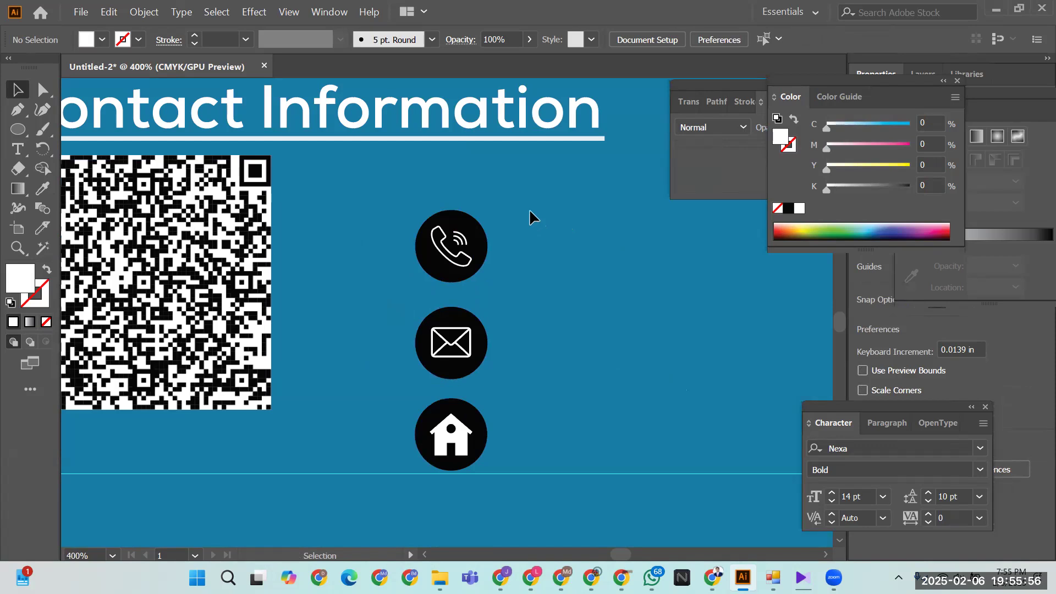
drag(439, 249, 438, 250)
- Select the three circled contact icons (phone, email, home) together as one set
key(ctrl+h)
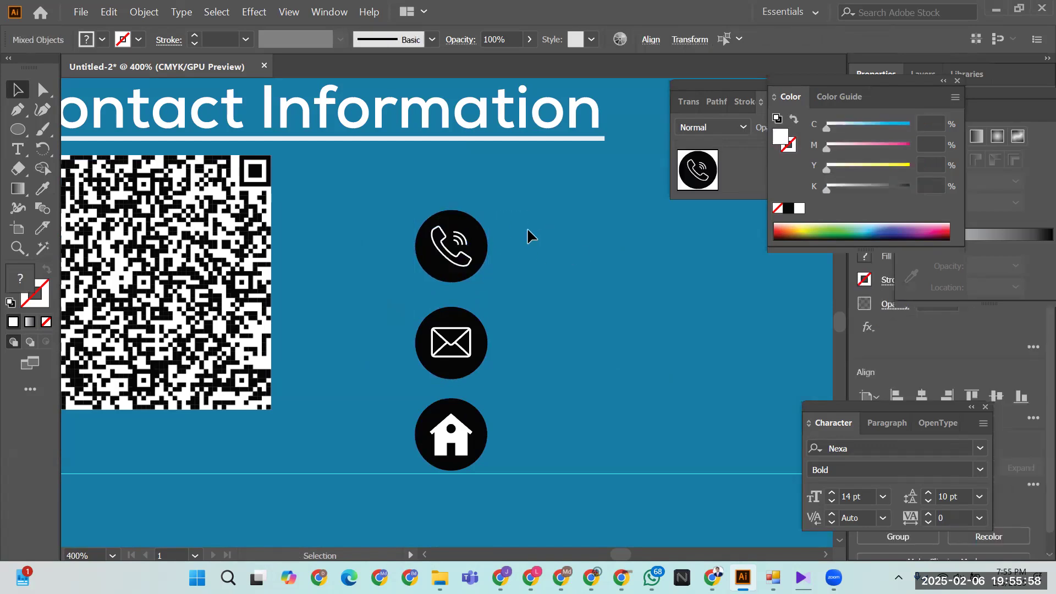
click(437, 486)
drag(437, 486, 469, 426)
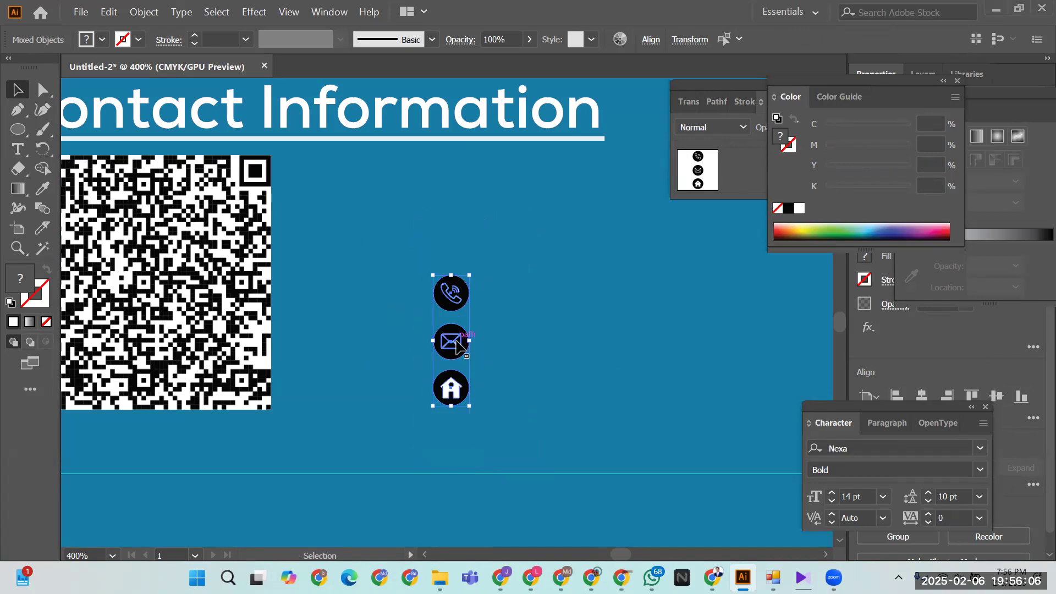
click(515, 308)
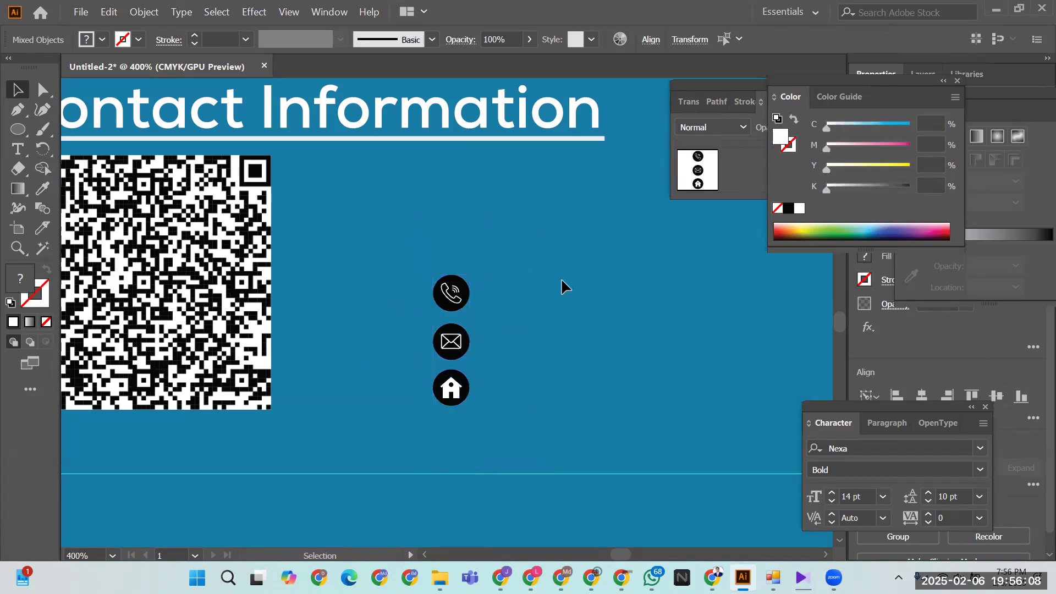
click(420, 282)
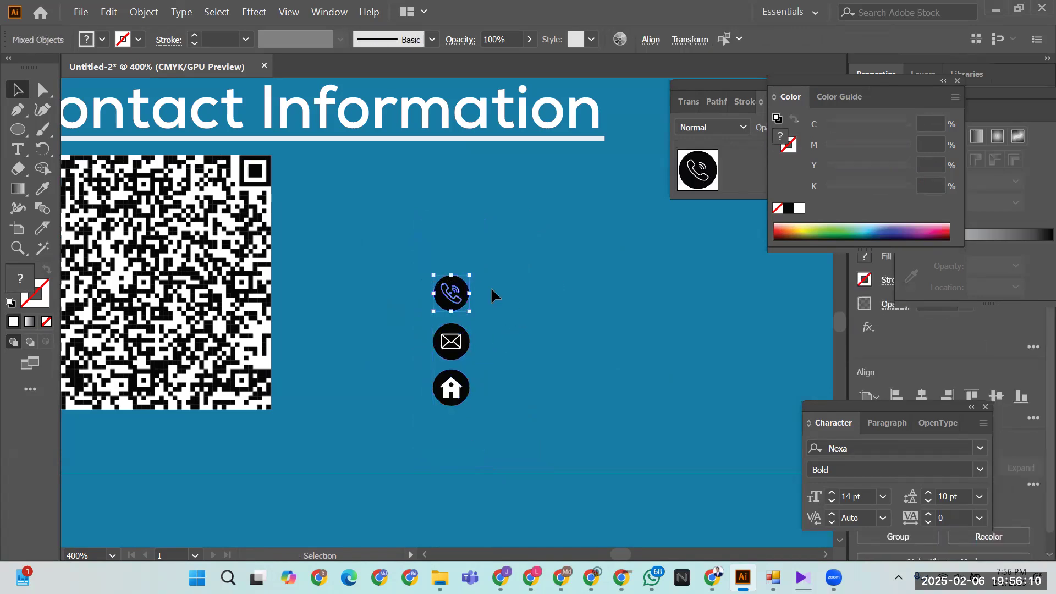
key(v)
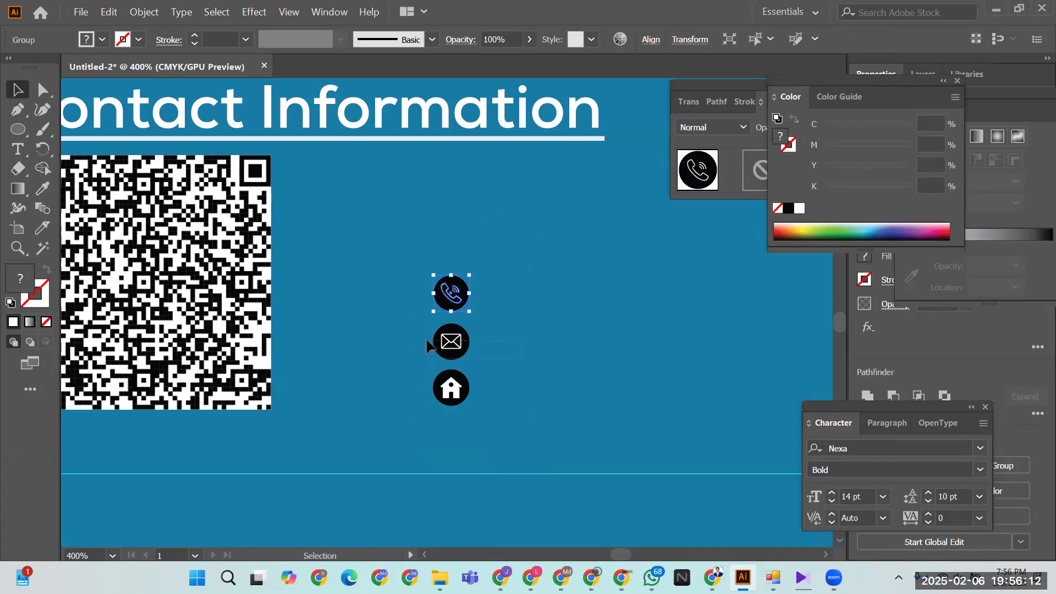
click(426, 342)
key(ctrl+h)
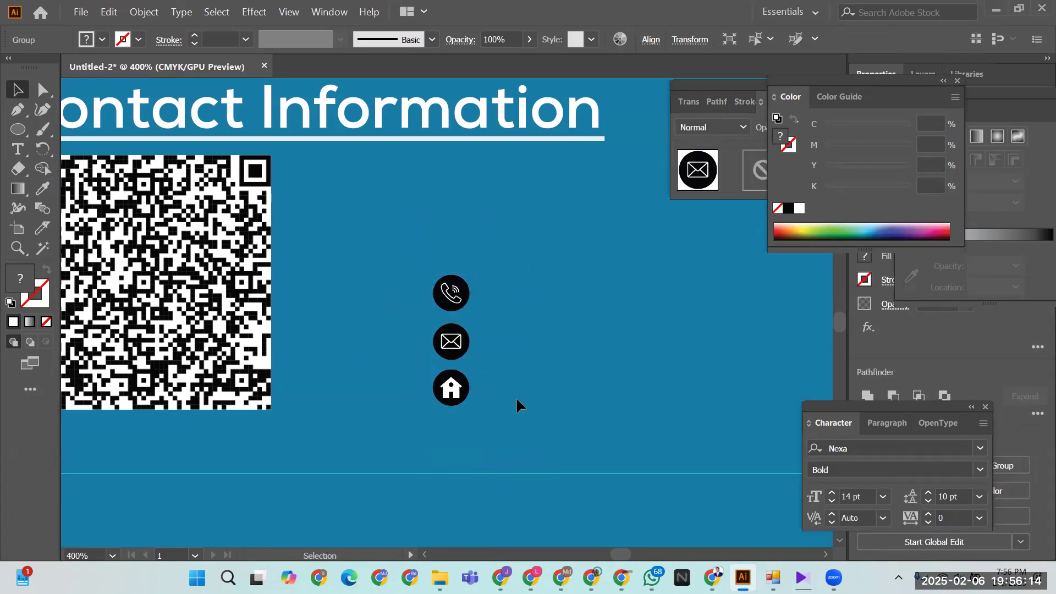
click(415, 389)
key(v)
click(593, 387)
drag(405, 275, 499, 431)
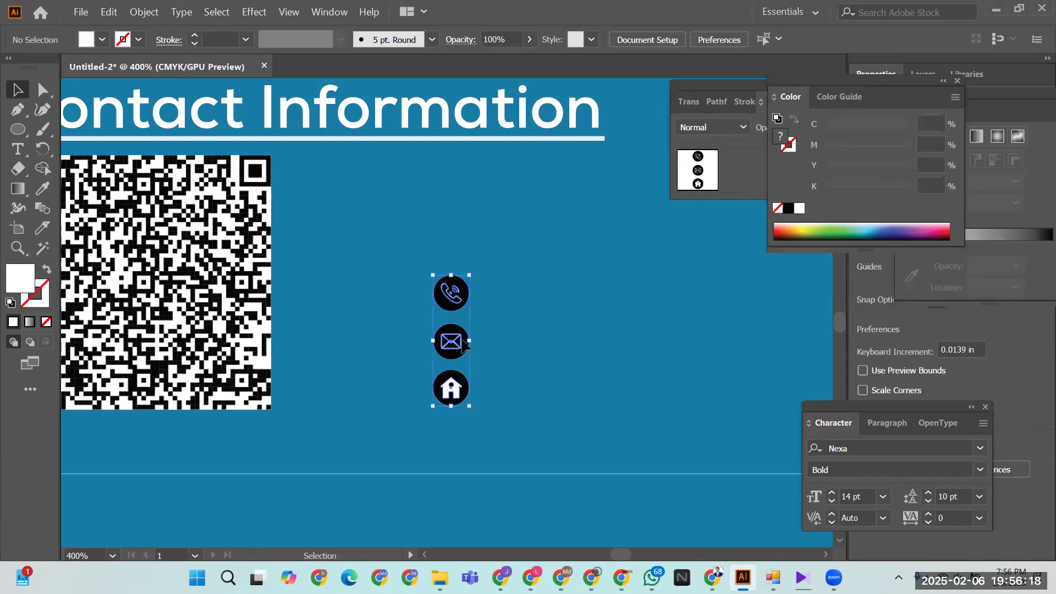
- Move the icon column up beside the QR code, then compare the footer with the reference flyer
drag(447, 292, 311, 215)
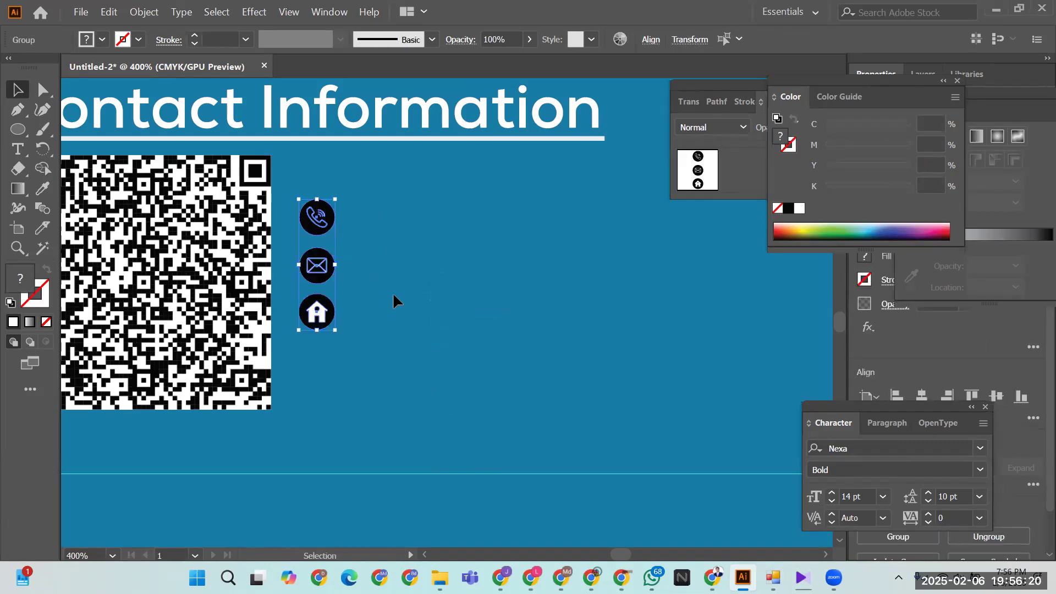
click(394, 296)
key(ctrl+minus)
key(ctrl+minus)
key(ctrl+minus)
key(ctrl+minus)
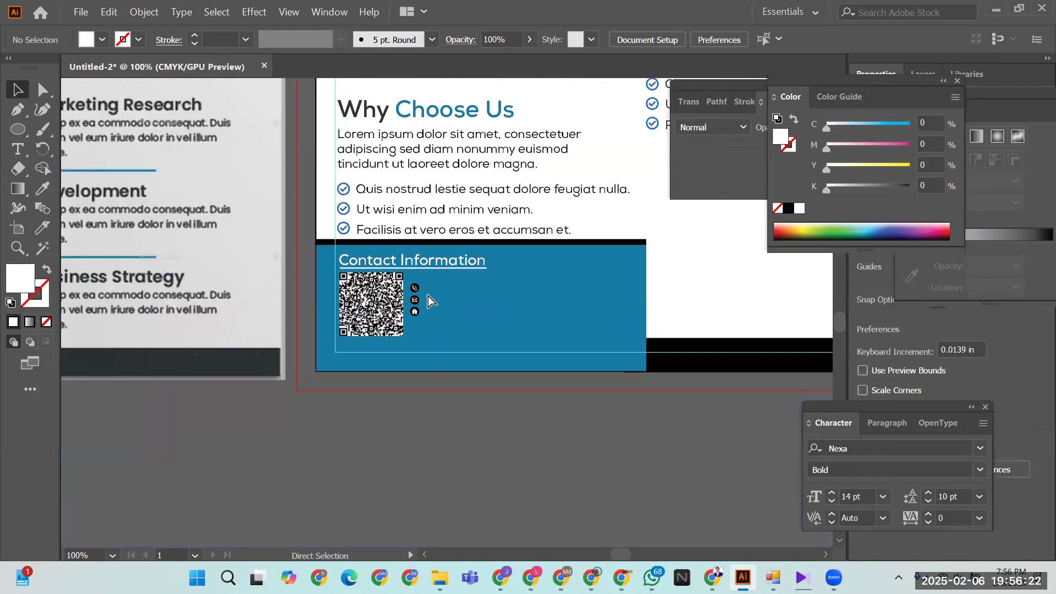
drag(446, 299, 726, 321)
drag(320, 337, 502, 343)
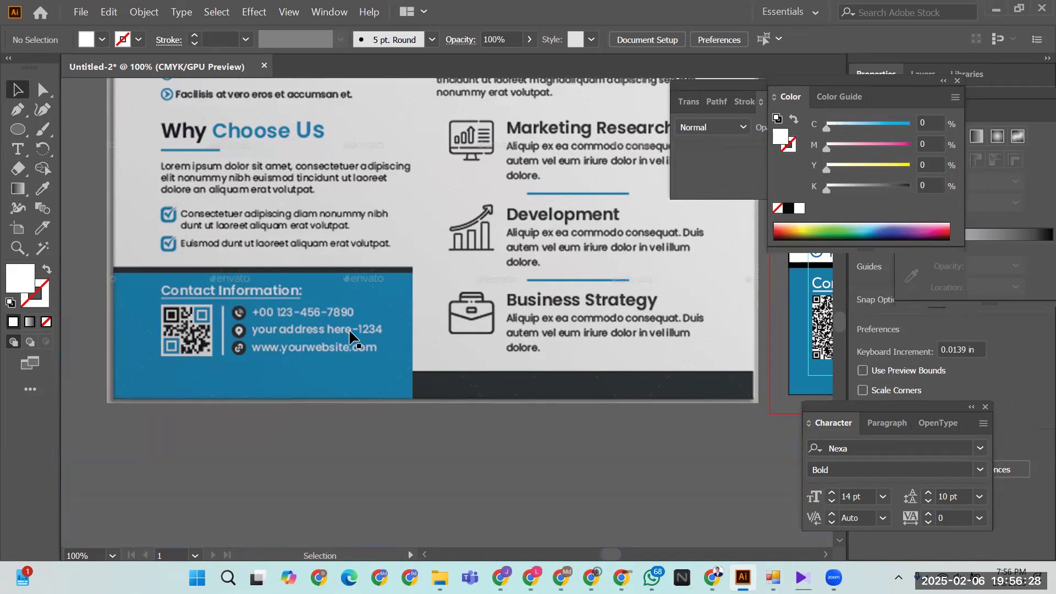
drag(585, 354, 269, 374)
drag(586, 368, 496, 360)
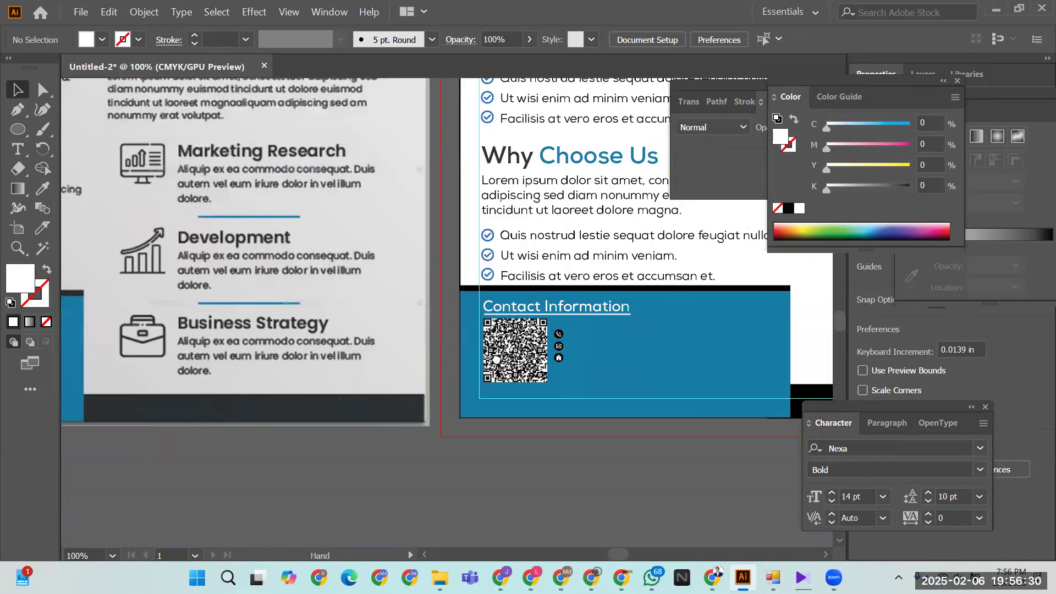
key(ctrl+equal)
key(ctrl+equal)
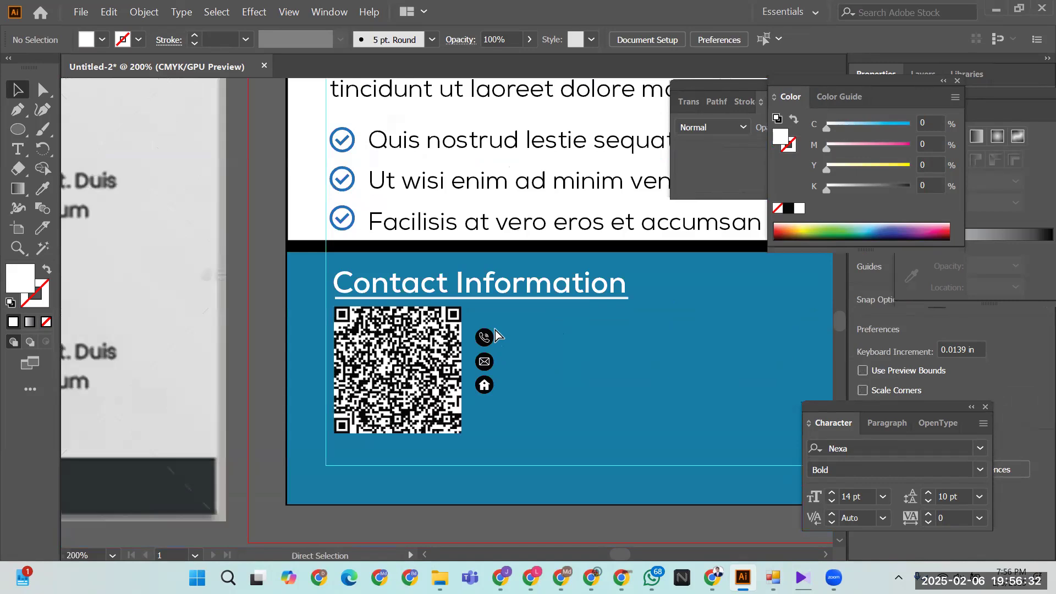
click(397, 387)
- Shrink the QR code slightly, then try vertically centring the icons on it and undo
drag(446, 424, 452, 420)
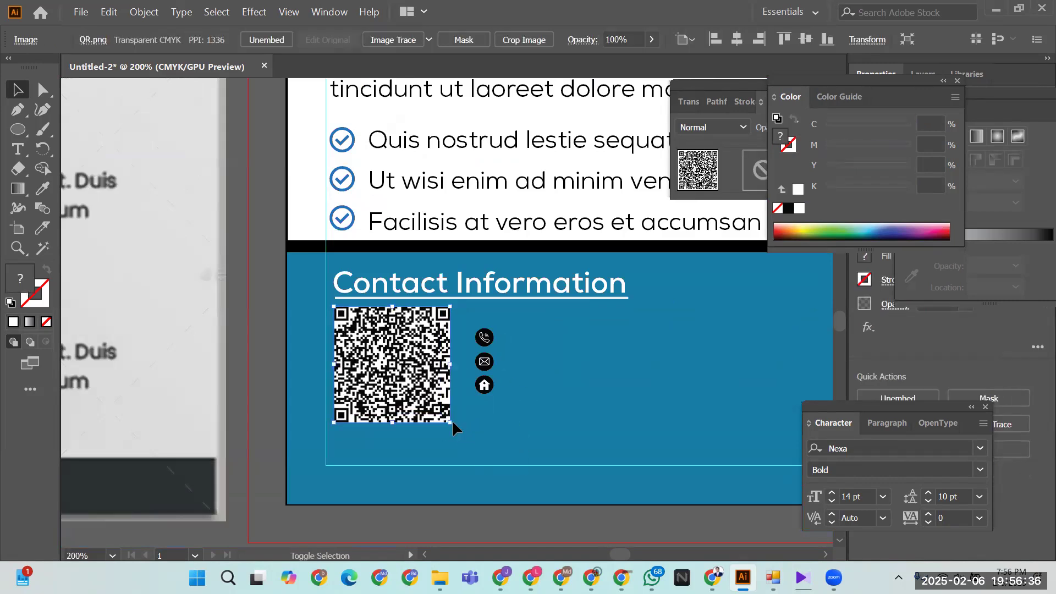
drag(523, 321, 502, 413)
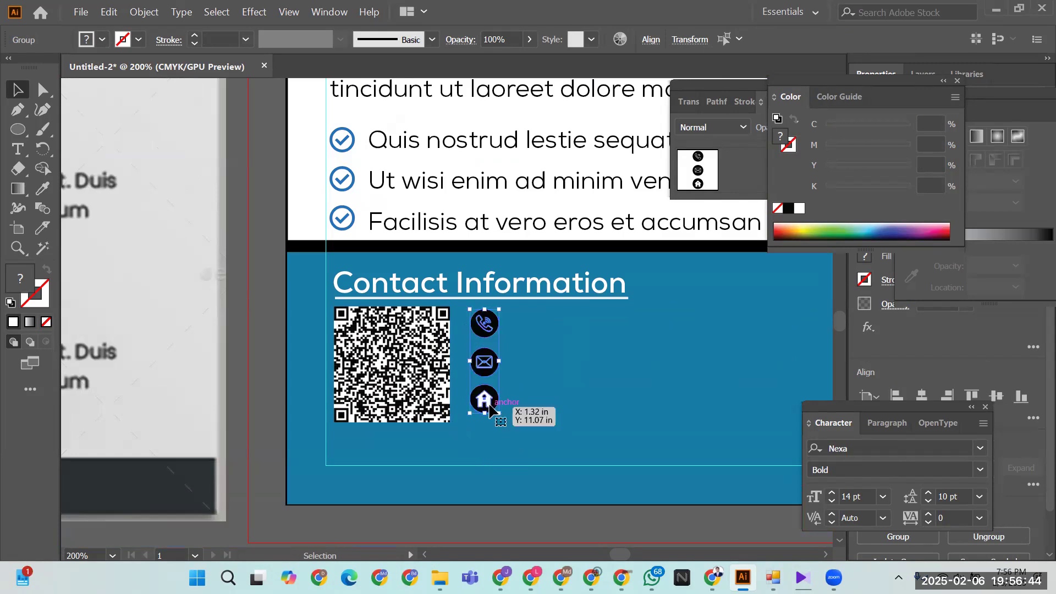
shift+click(418, 374)
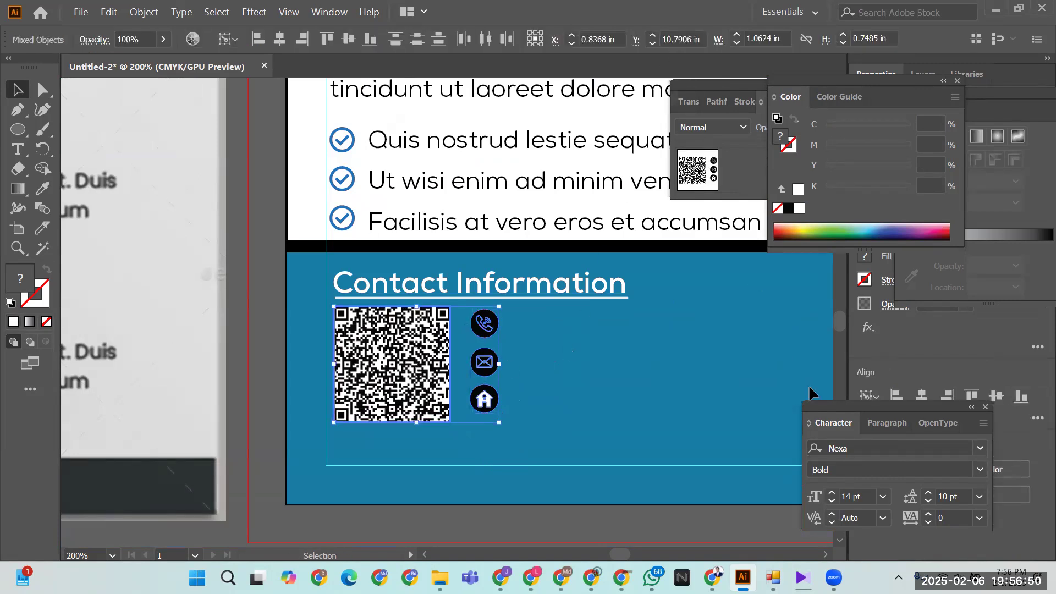
click(349, 38)
key(ctrl+z)
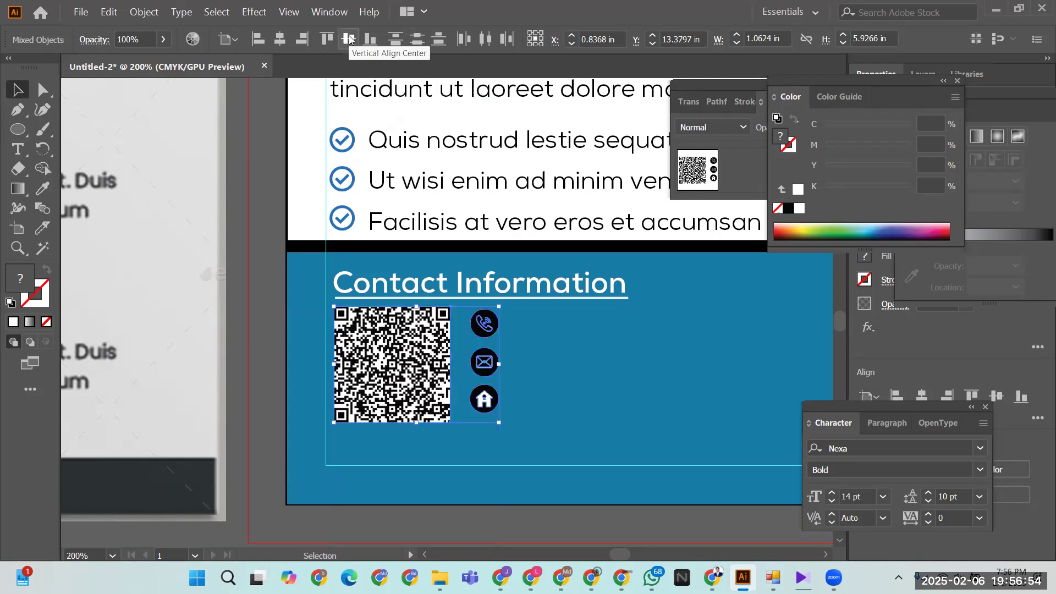
- Nudge the contact icon group left toward the QR code
click(584, 368)
click(488, 401)
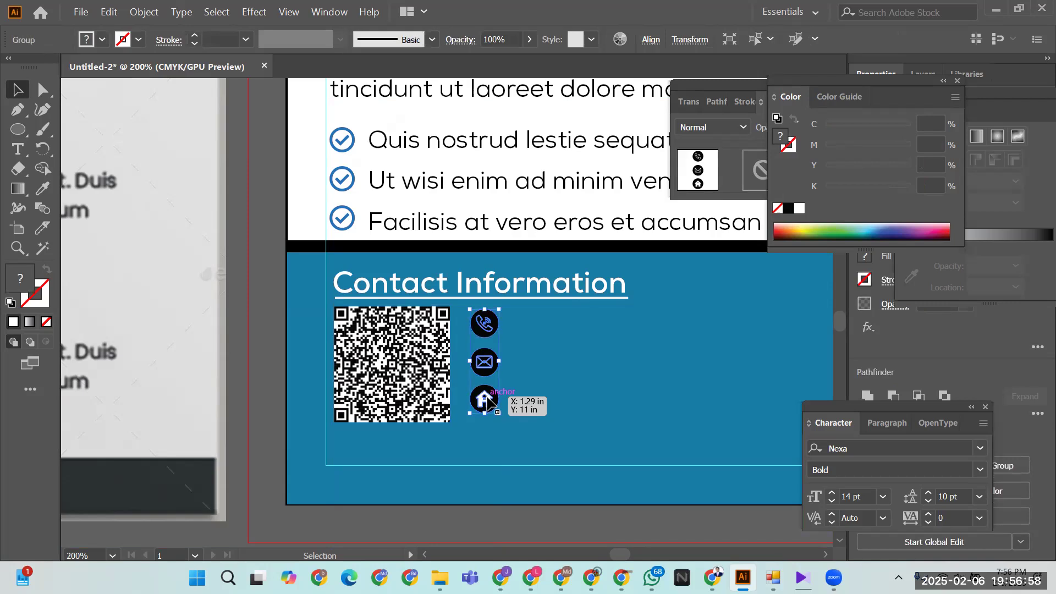
key(Left)
key(Left)
key(Left)
key(Left)
key(Left)
key(Left)
key(Left)
key(Left)
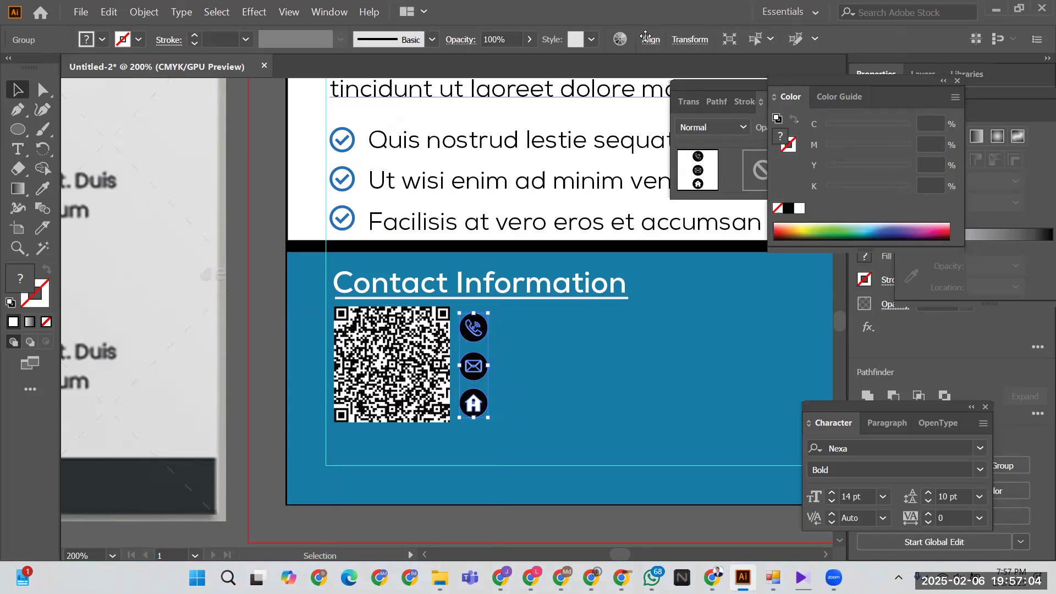
click(578, 365)
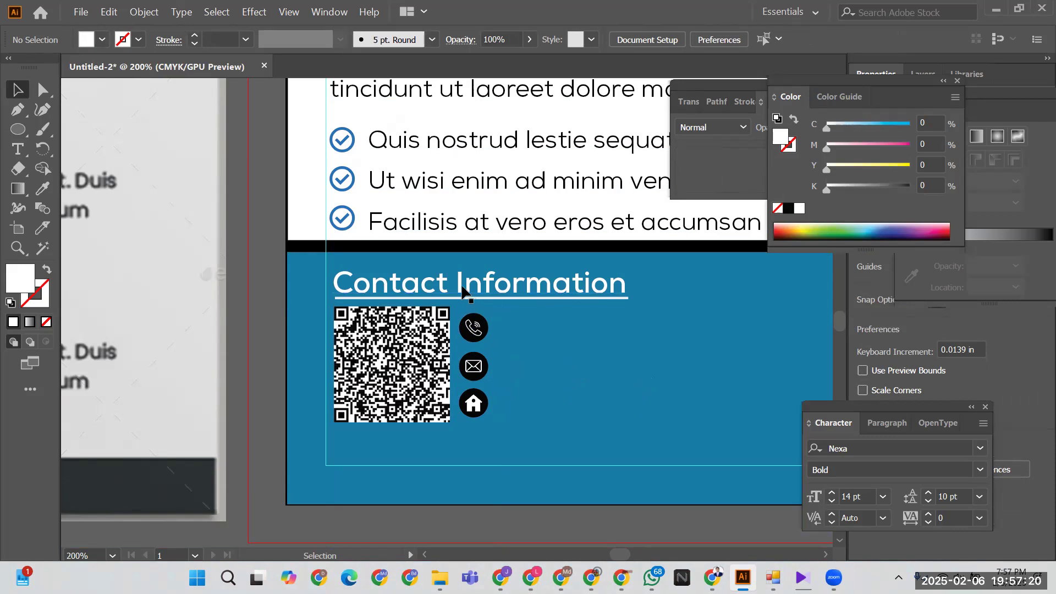
drag(462, 290, 632, 334)
key(t)
click(590, 324)
key(ctrl+a)
text(000)
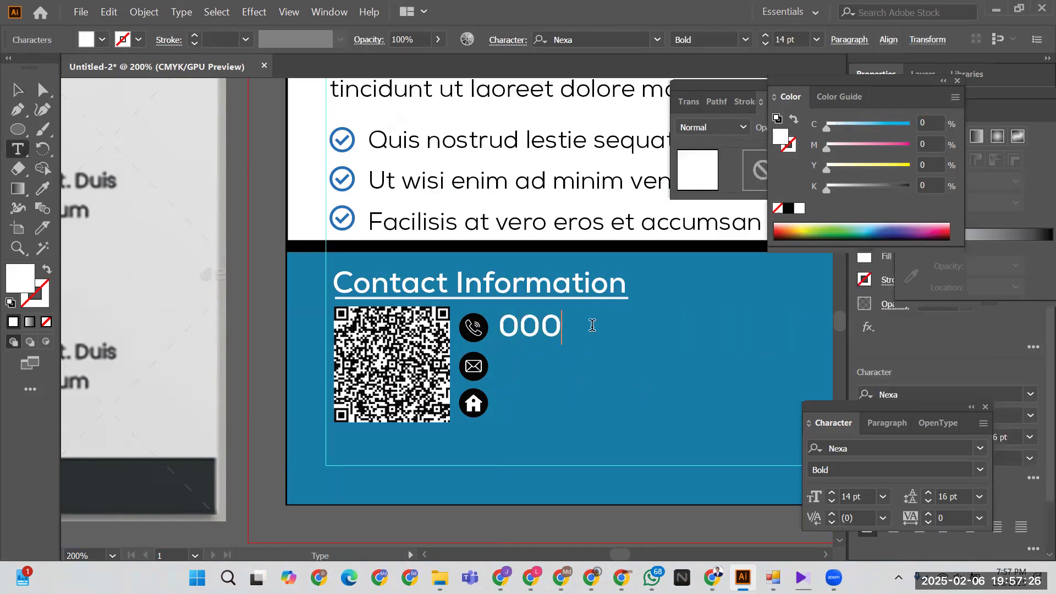
key(BackSpace)
text(11223344)
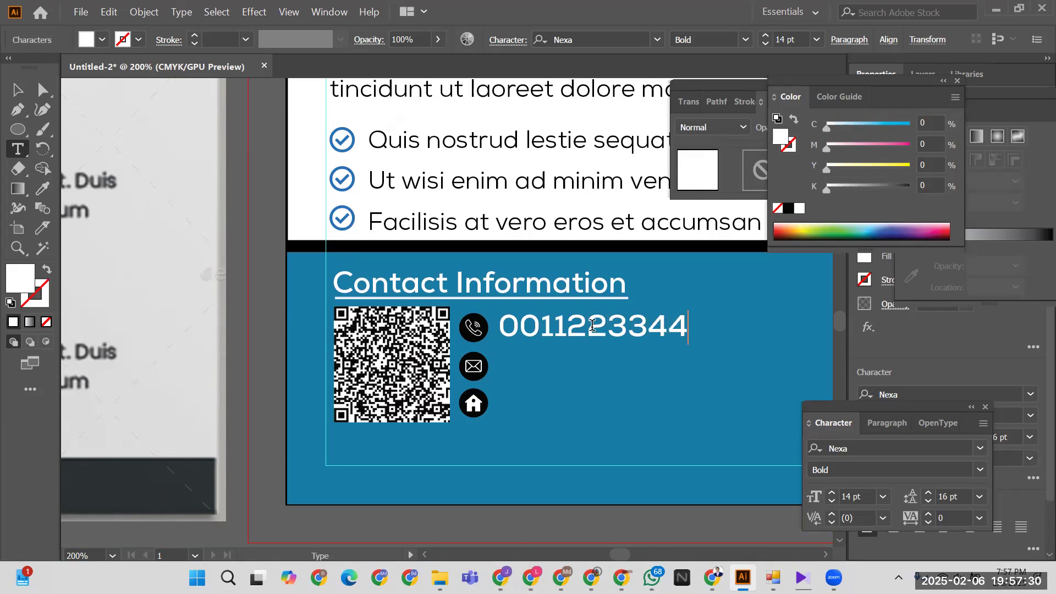
text(55)
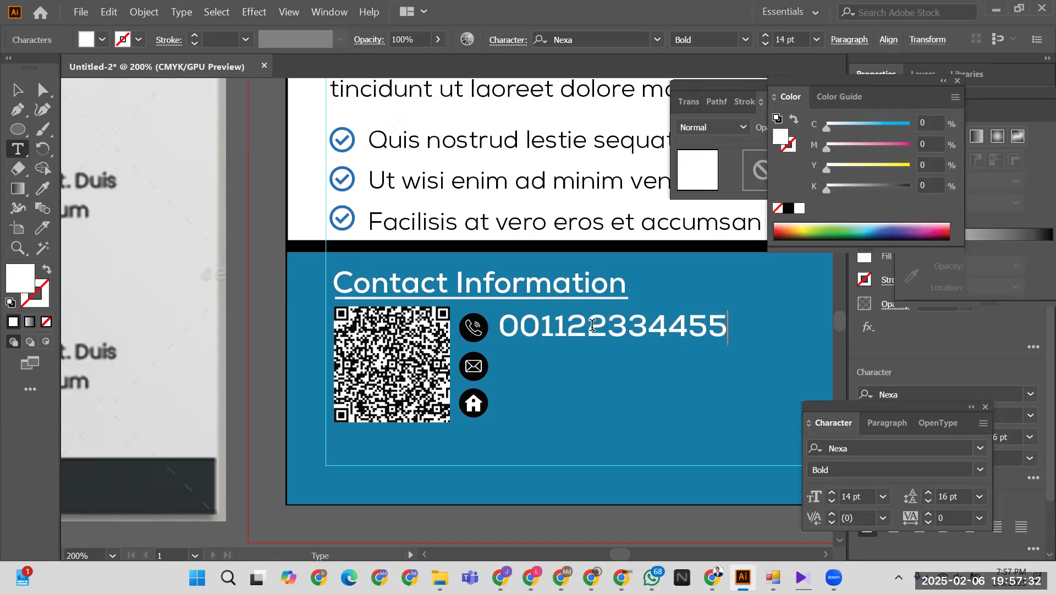
key(Escape)
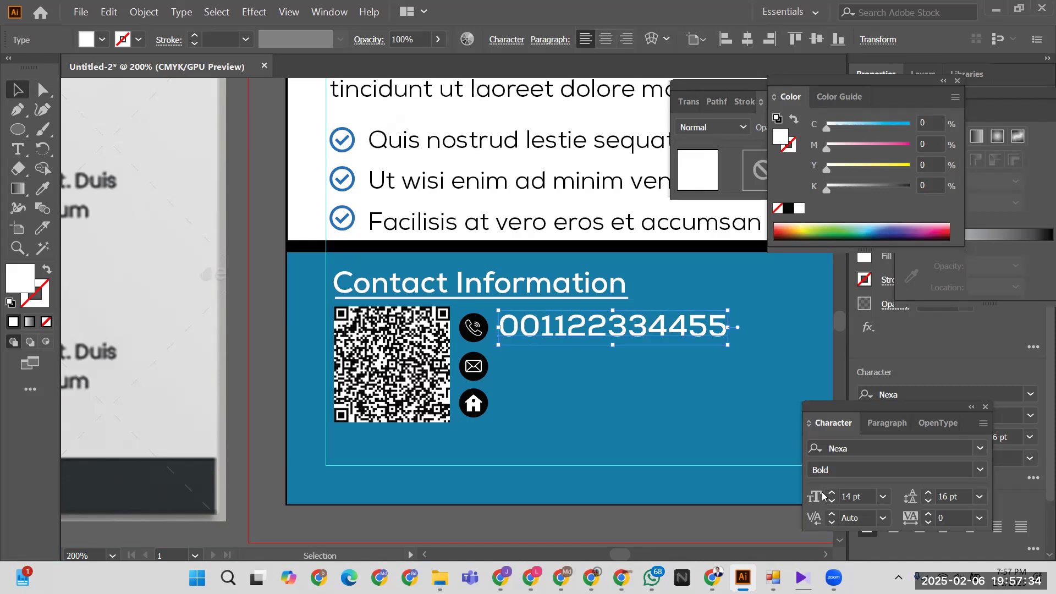
click(832, 502)
click(831, 502)
click(831, 501)
click(832, 502)
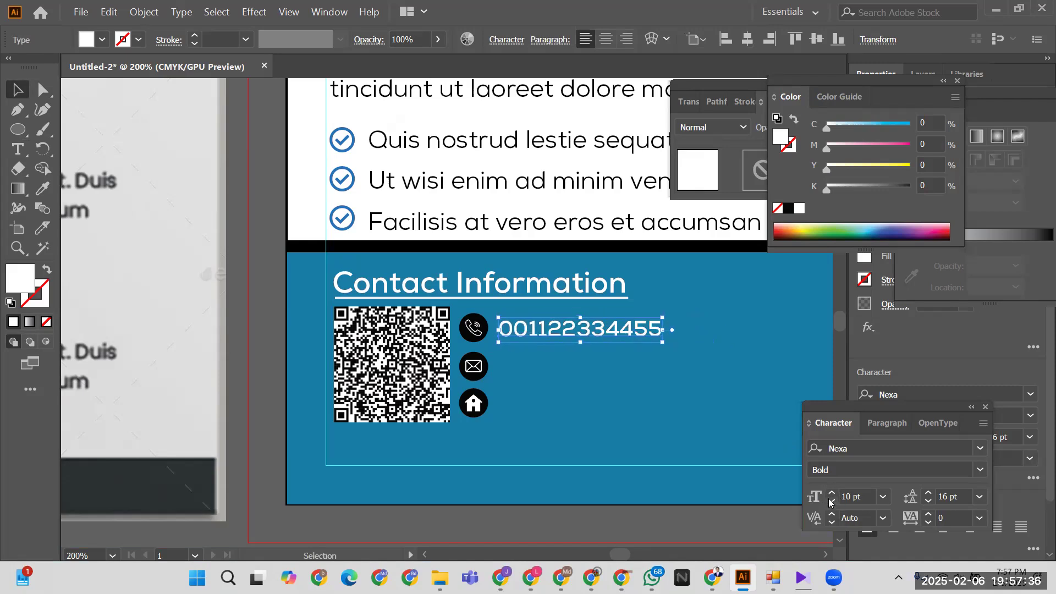
click(495, 331)
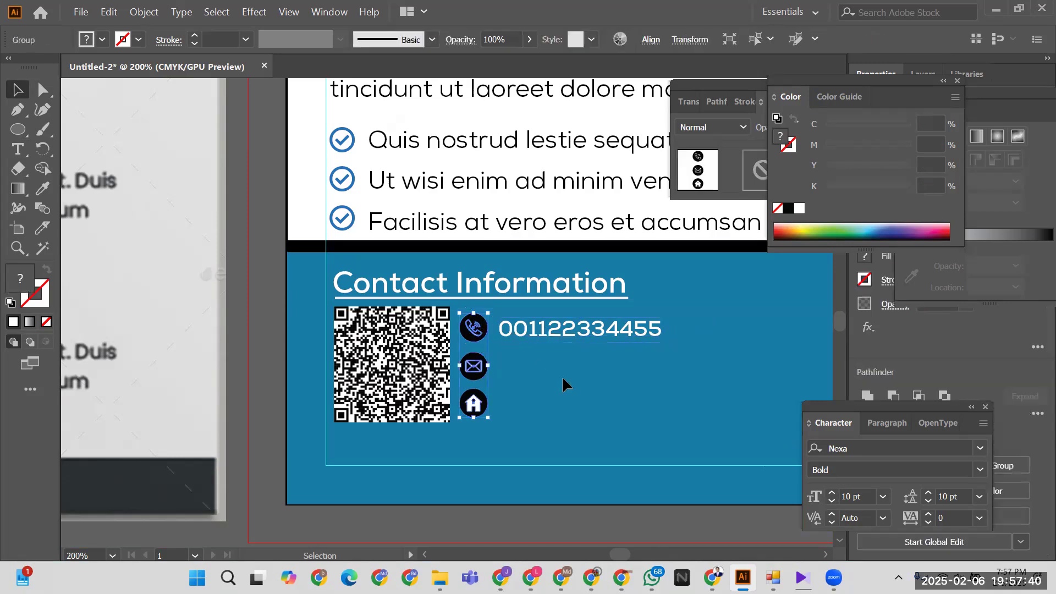
- Ungroup the three contact icons
click(468, 370)
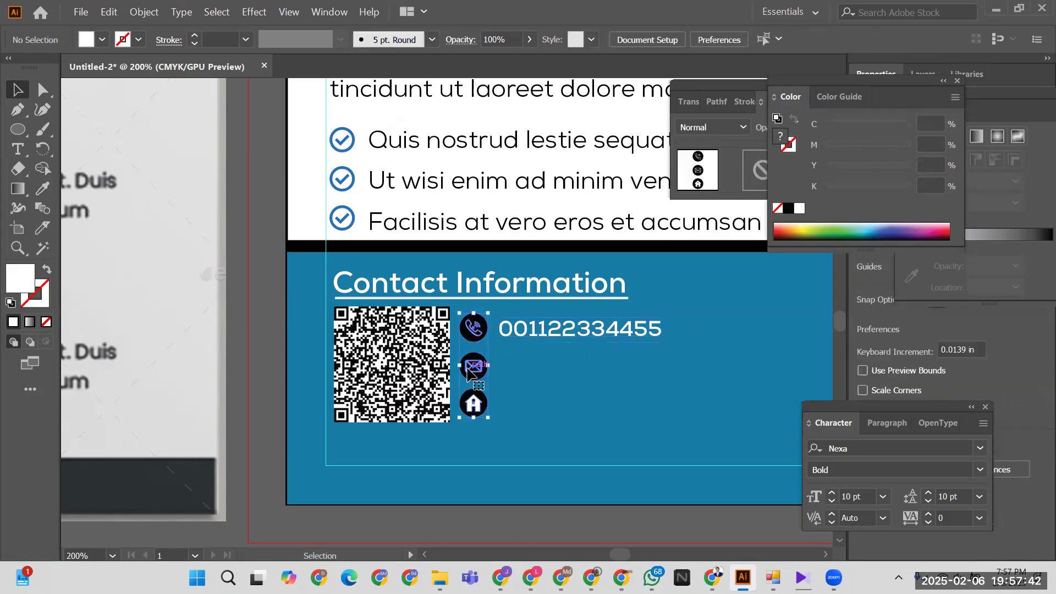
right_click(499, 412)
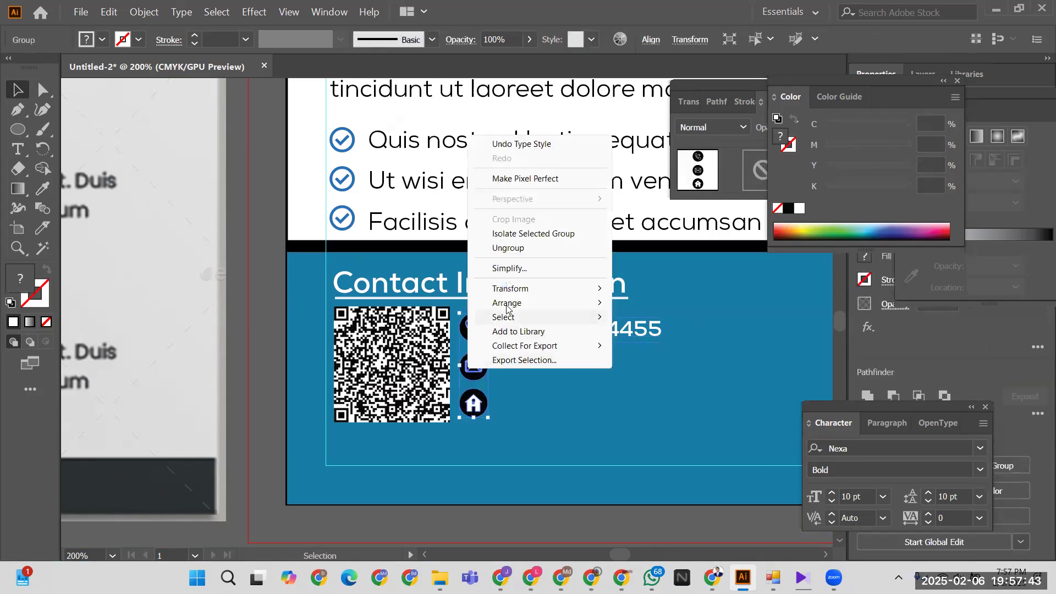
click(508, 248)
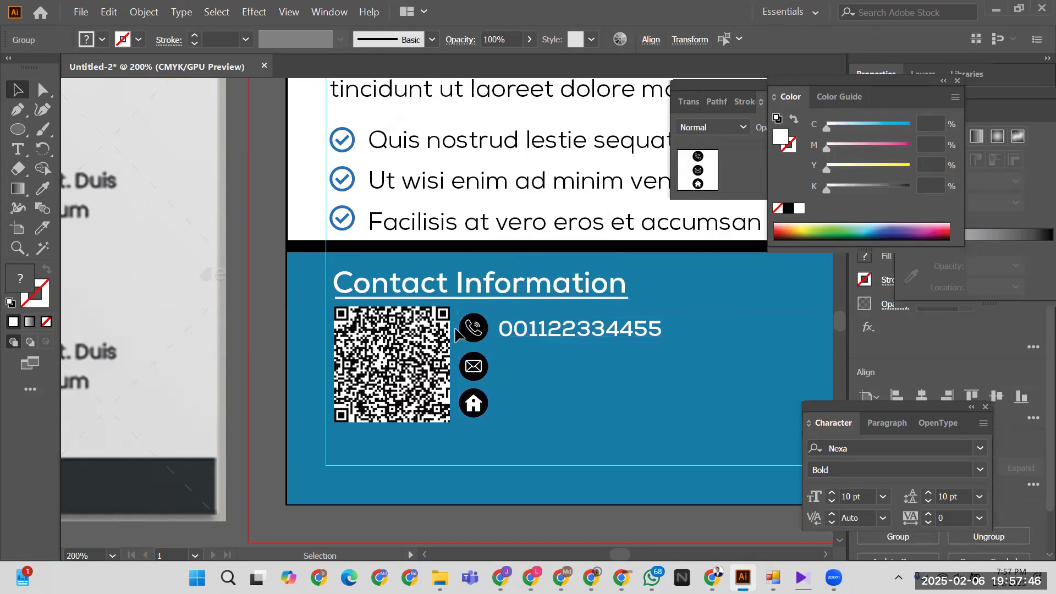
click(550, 363)
- Vertically centre the phone number on the phone icon, then undo the misplaced alignment
click(549, 329)
shift+click(473, 328)
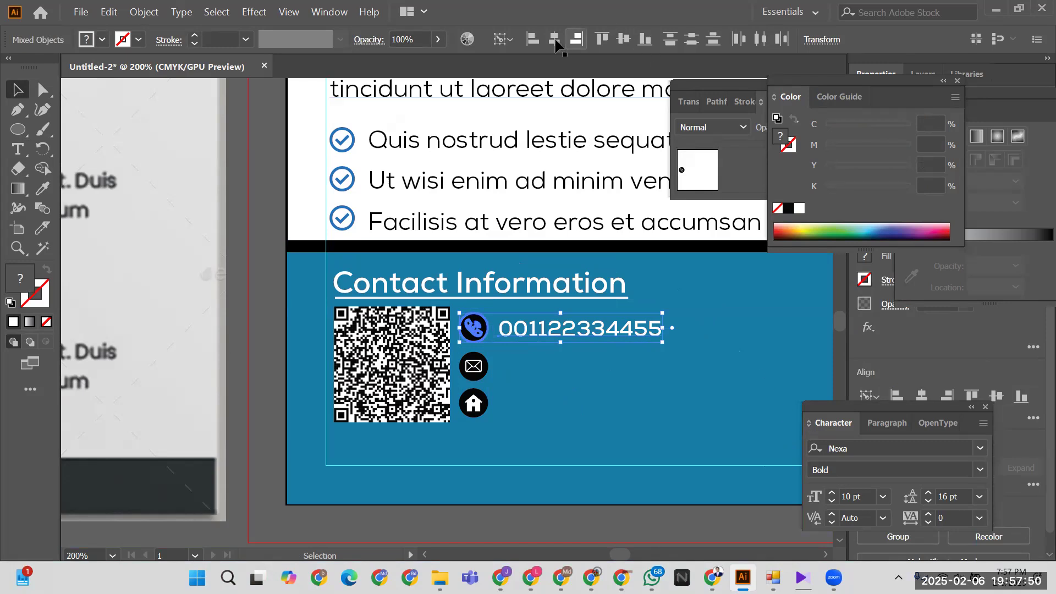
click(623, 41)
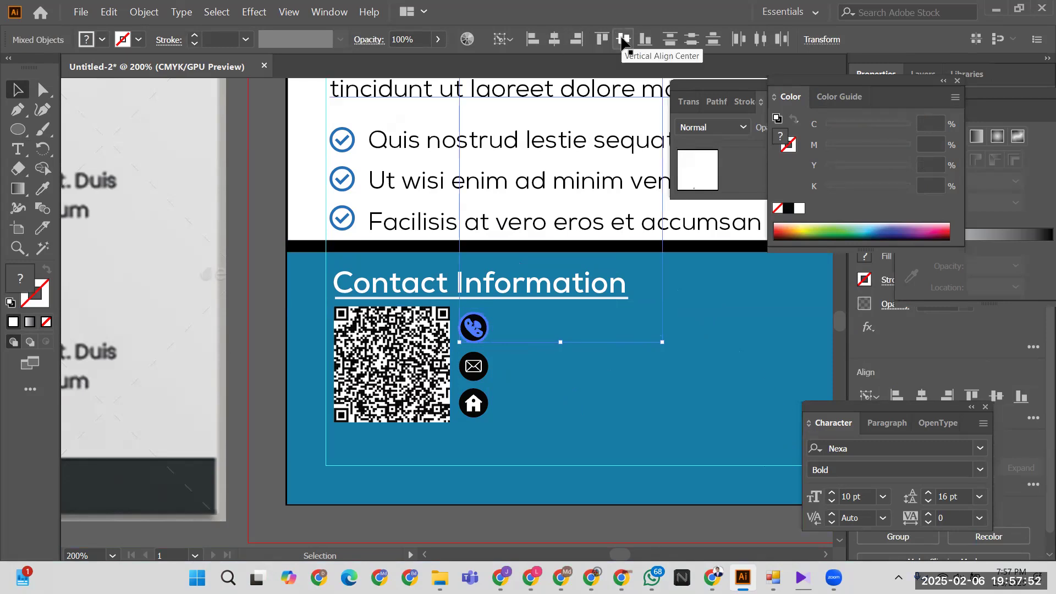
scroll(587, 324, up, 5)
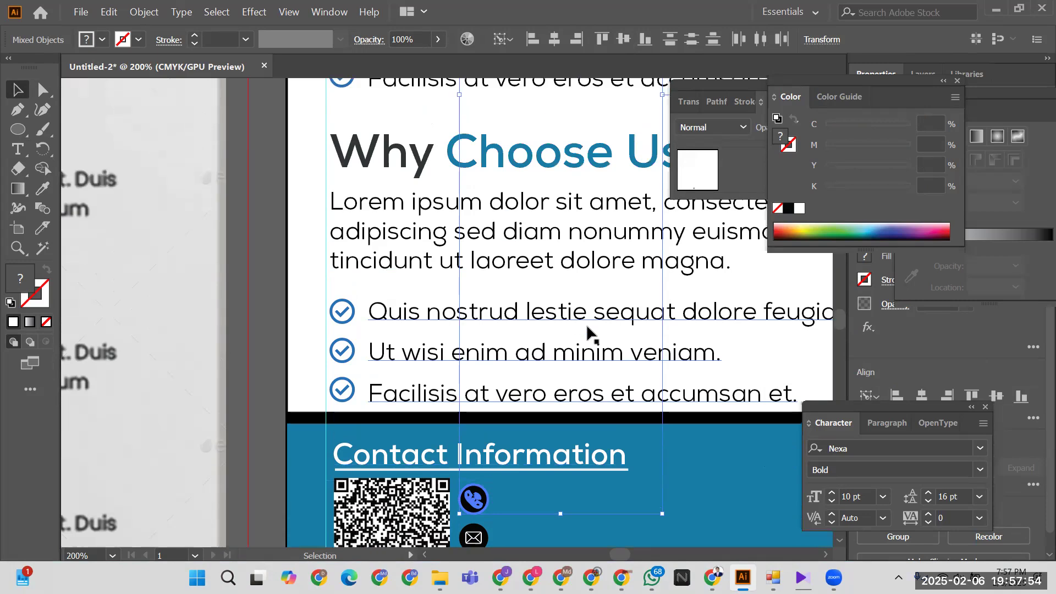
scroll(587, 330, down, 1)
scroll(608, 345, down, 5)
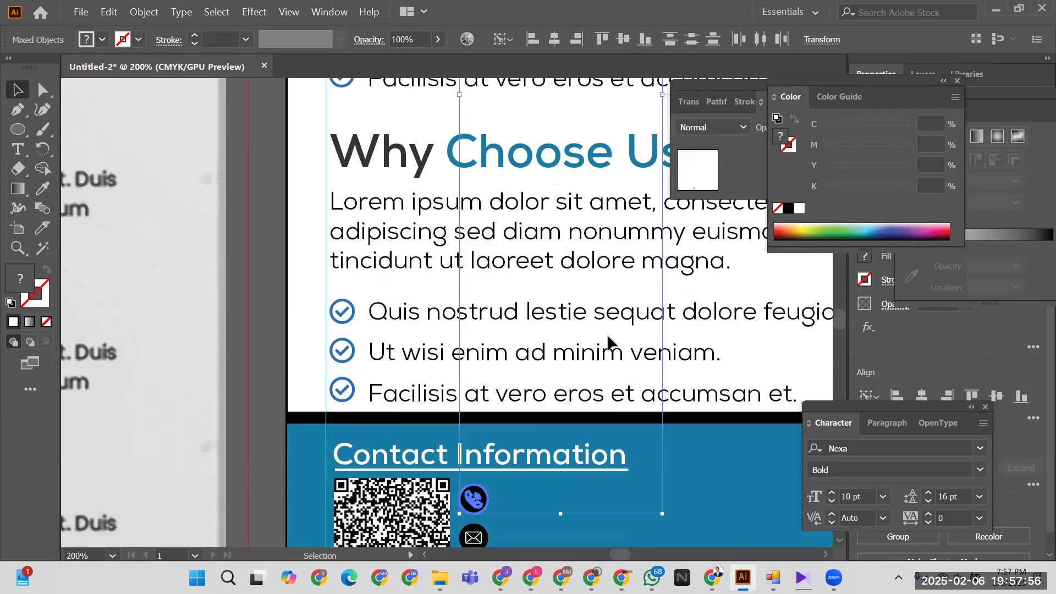
click(616, 484)
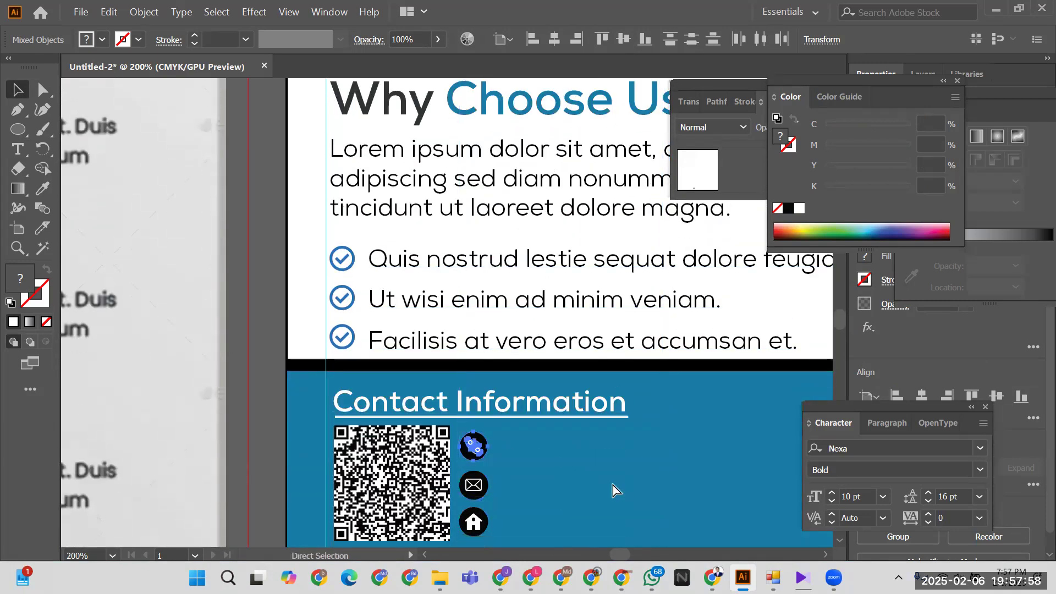
key(ctrl+z)
key(ctrl+z)
- Nudge the phone number left and down so it sits beside the phone icon
click(542, 451)
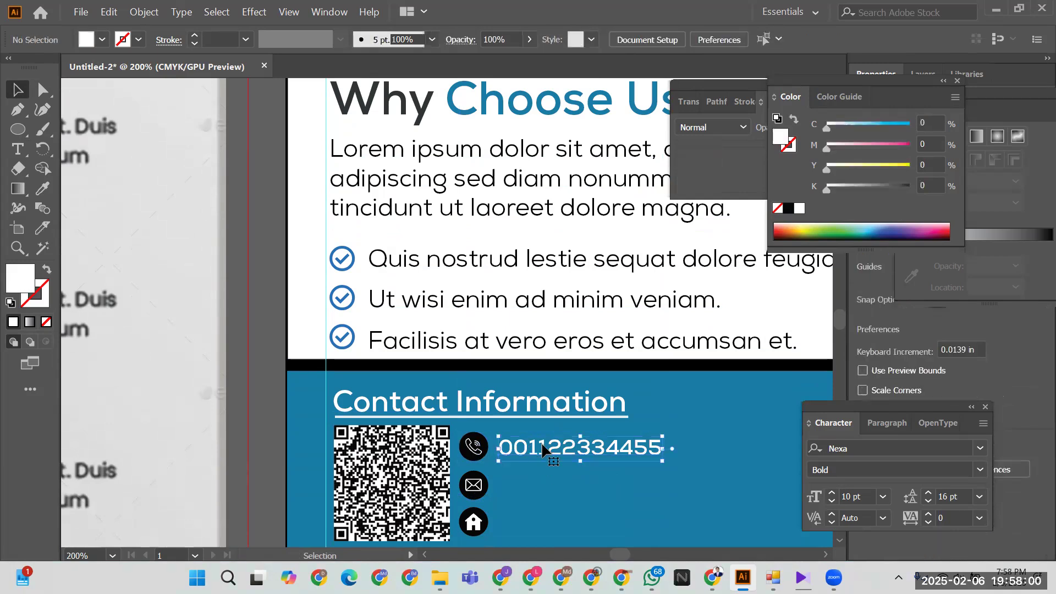
key(Left)
key(Left)
key(Left)
key(Left)
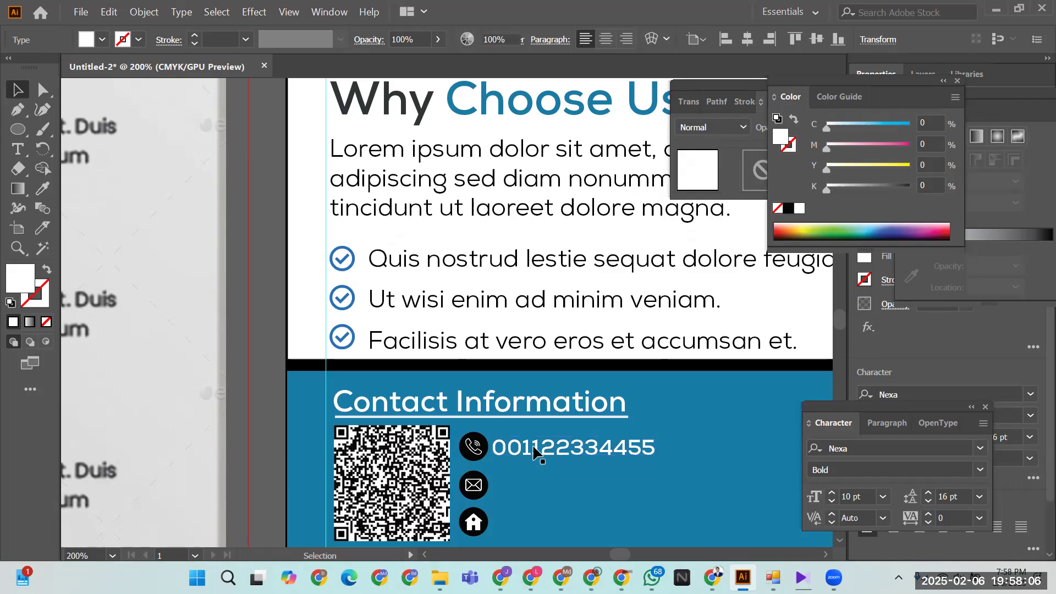
click(534, 450)
click(533, 448)
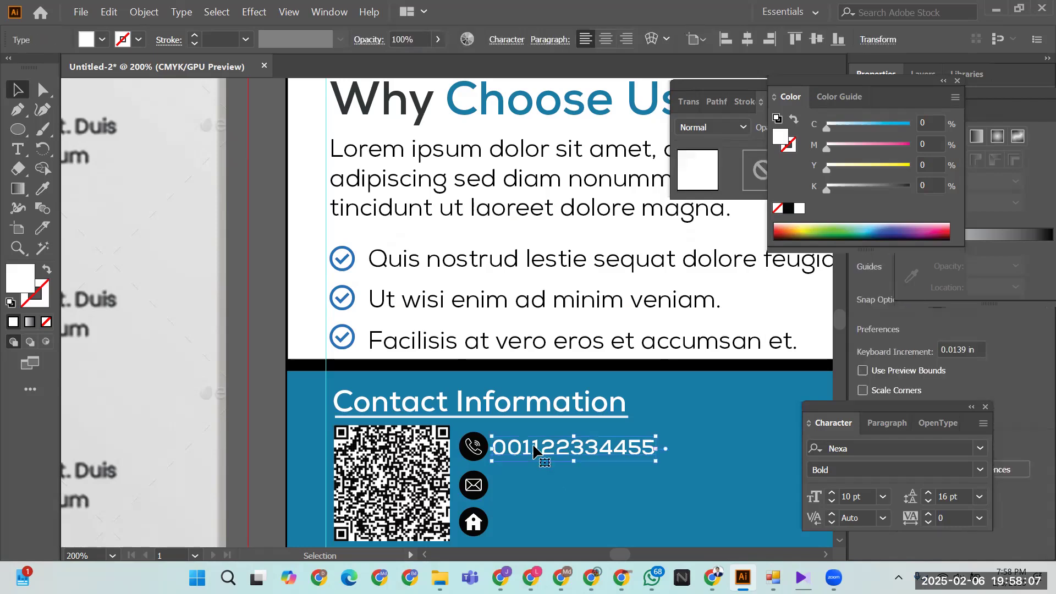
click(532, 474)
scroll(532, 474, down, 1)
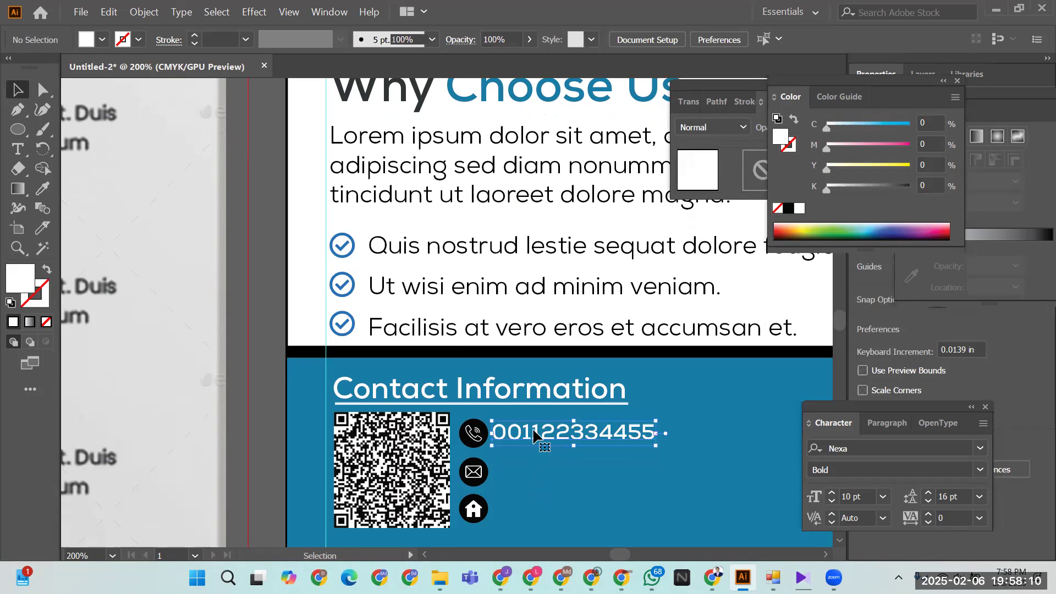
key(Down)
click(537, 480)
click(529, 431)
- Copy the number beside the mail and home icons, then zoom out to both flyers
drag(528, 430, 533, 475)
click(532, 496)
scroll(535, 493, down, 2)
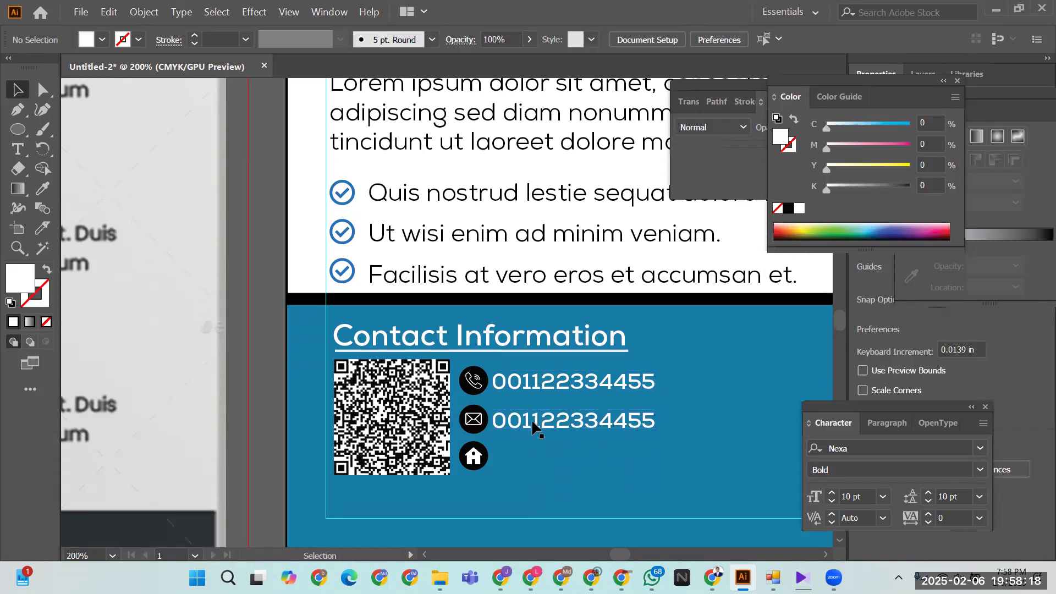
drag(531, 422, 381, 487)
click(569, 490)
drag(609, 469, 583, 469)
key(ctrl+1)
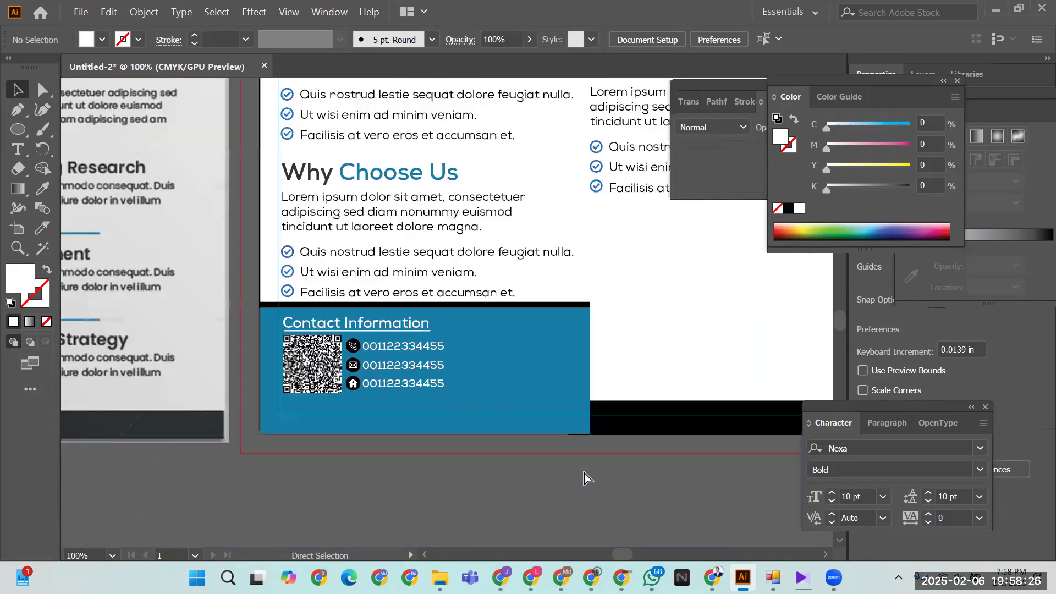
key(ctrl+minus)
drag(560, 472, 614, 467)
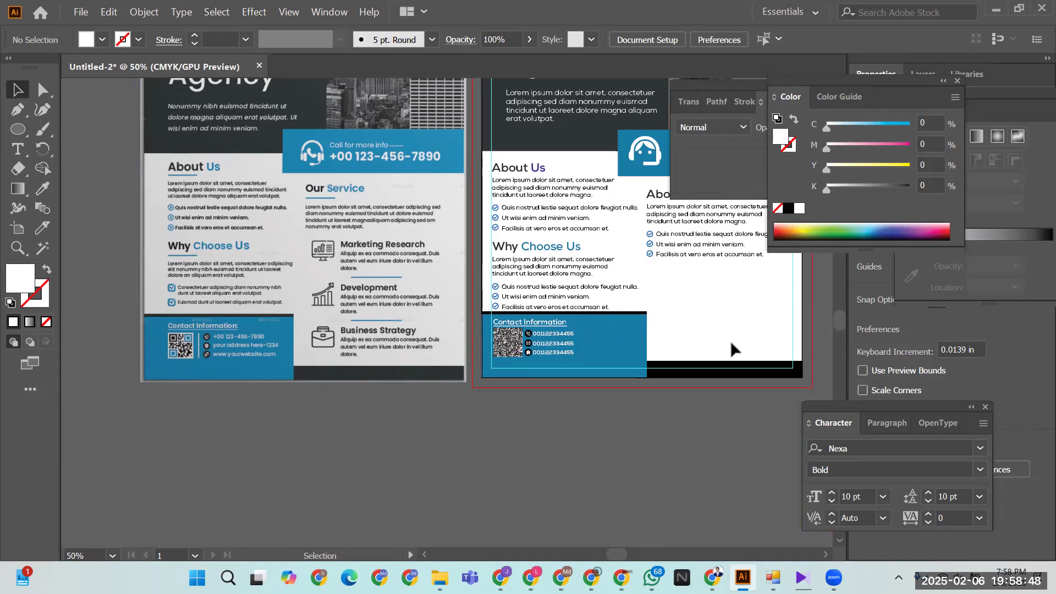
- Compare both flyers, then draw a small white square with the Rectangle tool above them
scroll(613, 344, right, 3)
drag(612, 345, 650, 346)
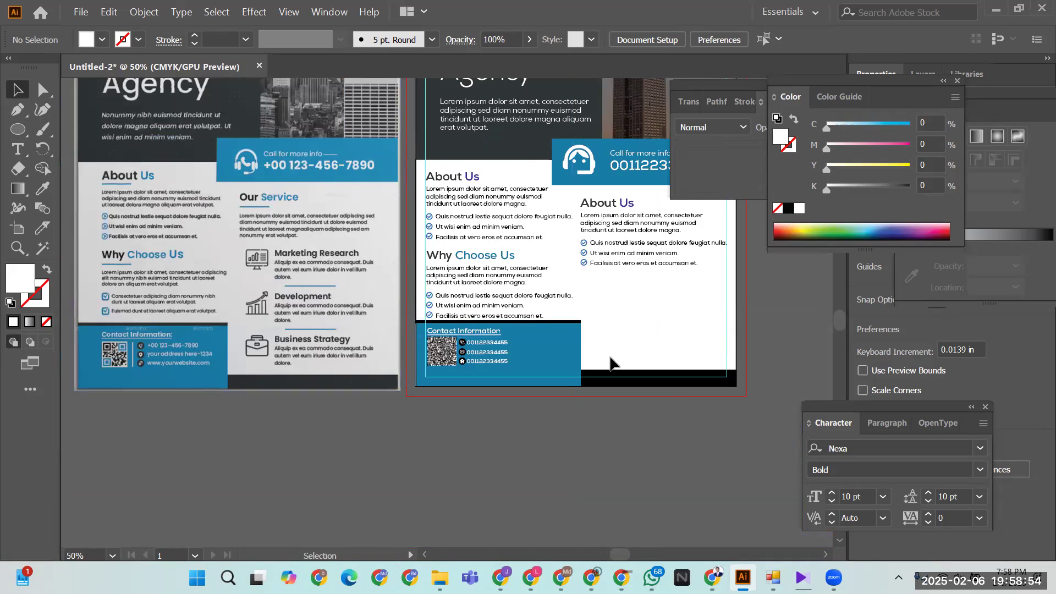
scroll(612, 363, up, 5)
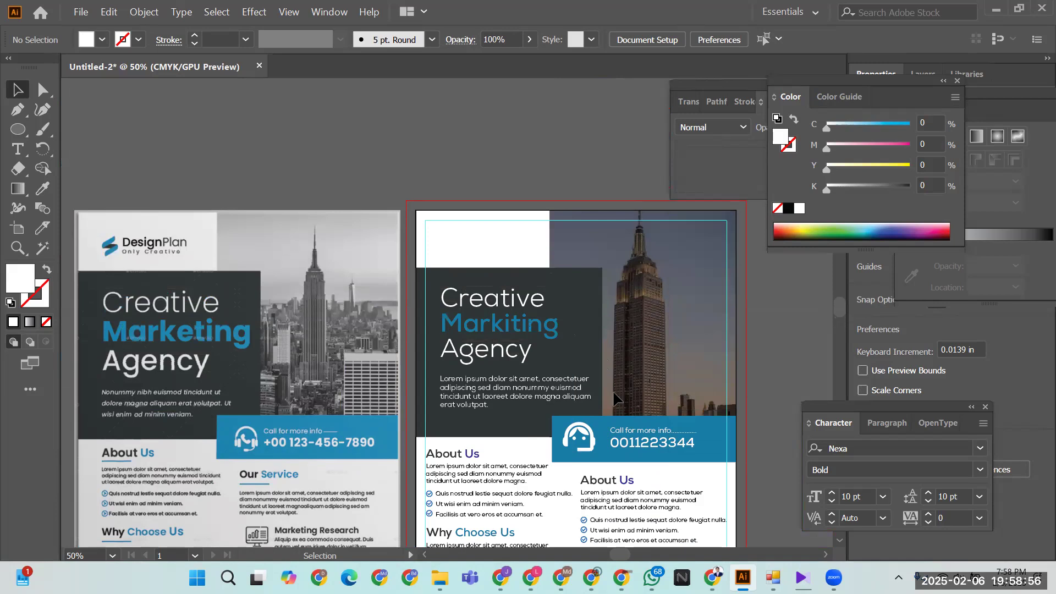
scroll(502, 135, up, 2)
scroll(503, 135, left, 3)
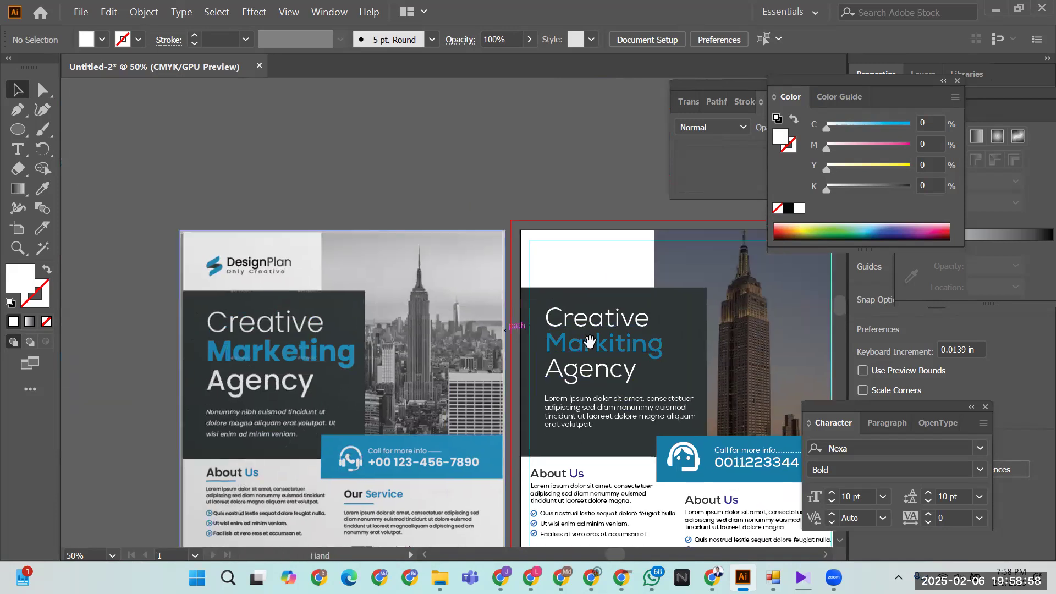
drag(19, 129, 64, 125)
drag(252, 117, 275, 140)
click(17, 89)
- Duplicate the small square down and right and fill the copy with the flyer's blue
click(134, 147)
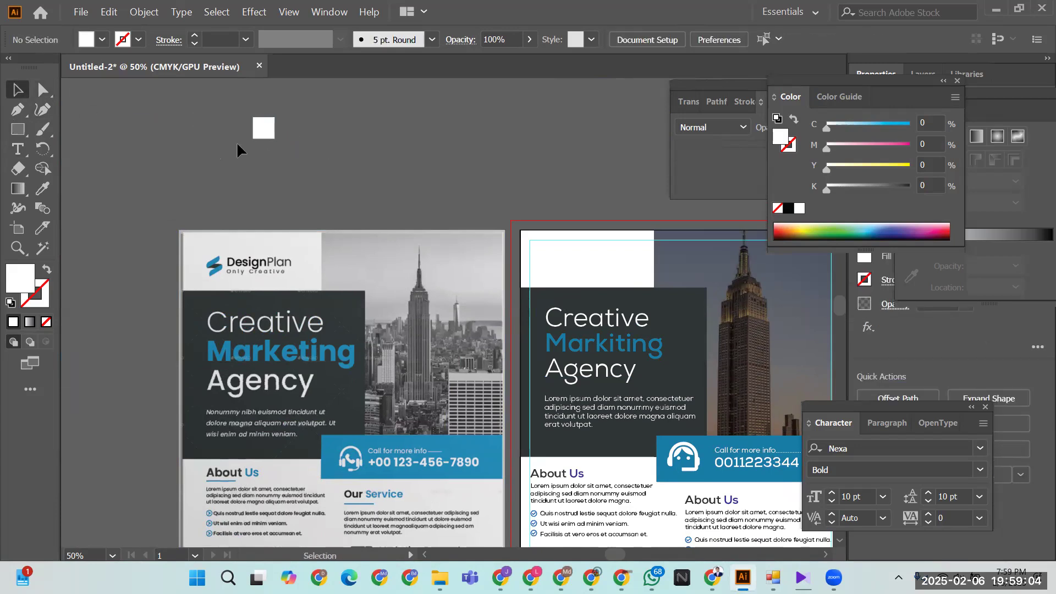
mouse_move(262, 134)
mouse_down()
mouse_move(283, 137)
mouse_move(274, 146)
mouse_up()
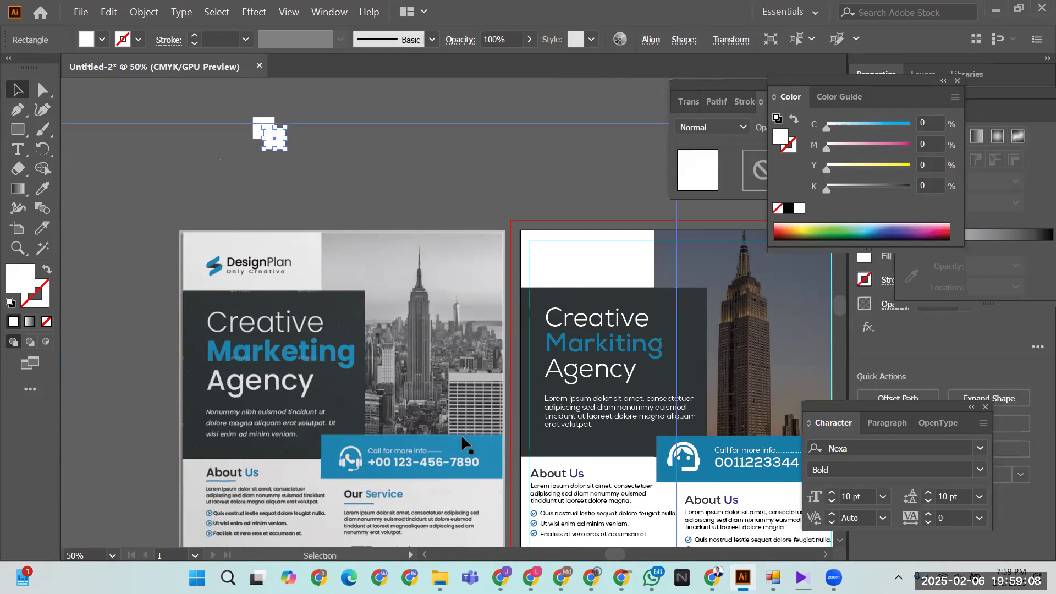
click(44, 190)
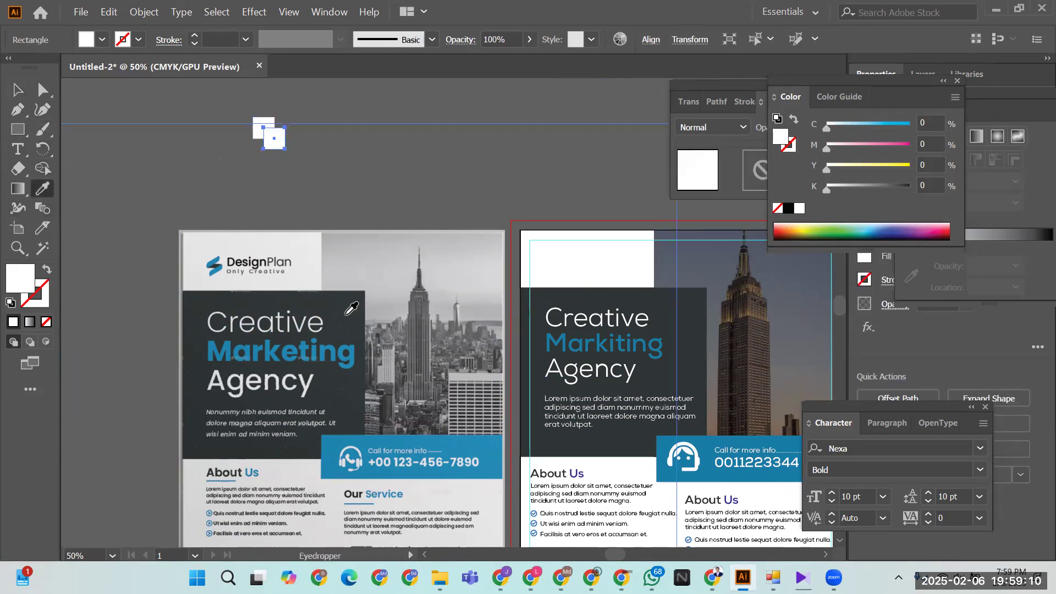
click(714, 434)
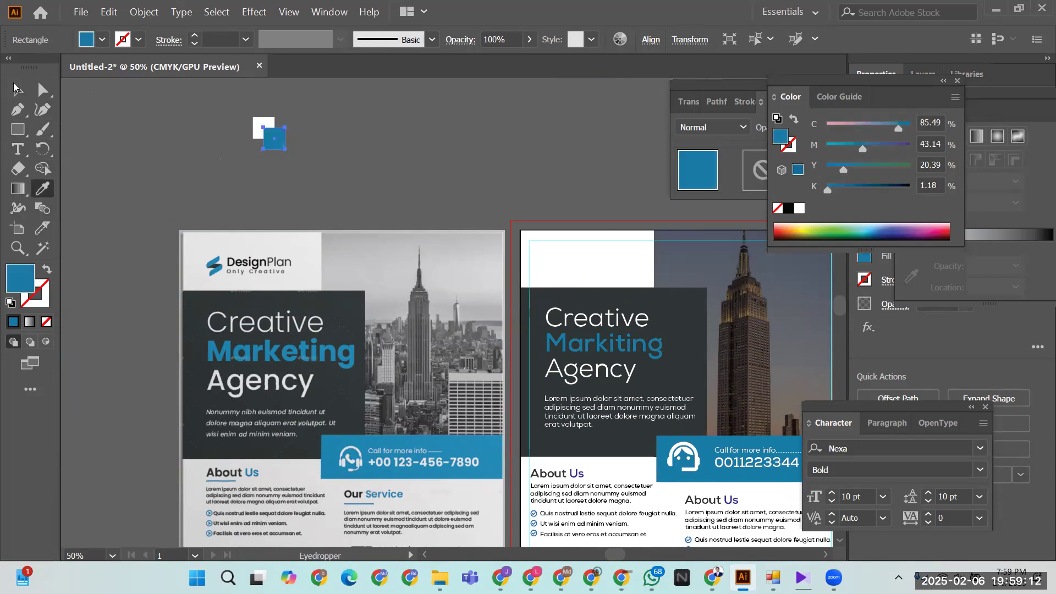
click(15, 87)
click(200, 135)
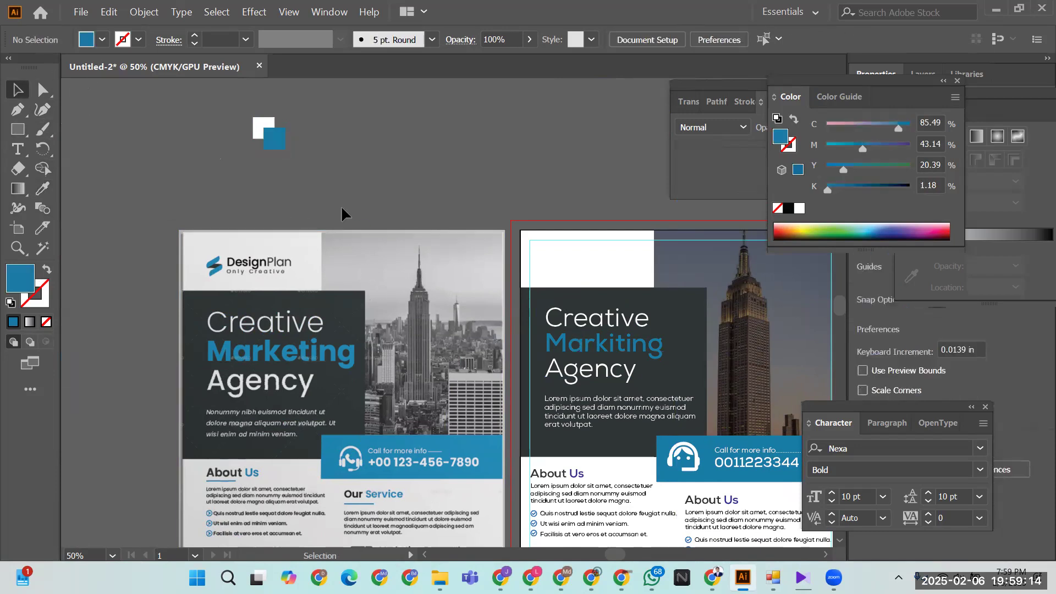
- Fill the other square with the flyer's dark gray, group both, and shrink to about 0.55 in
click(256, 133)
click(43, 189)
click(192, 322)
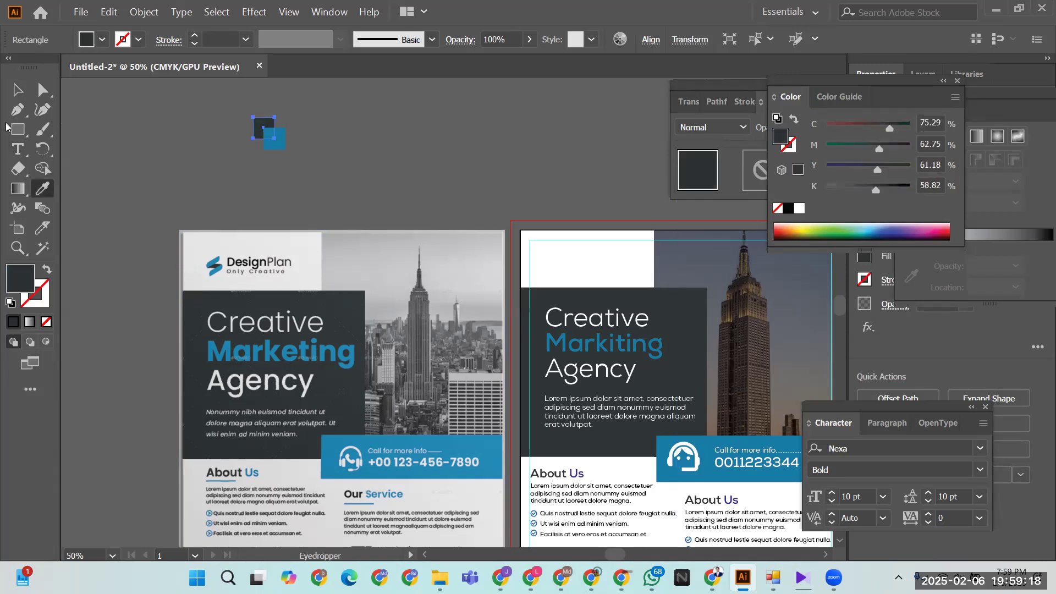
click(191, 160)
drag(207, 114, 304, 156)
key(ctrl+g)
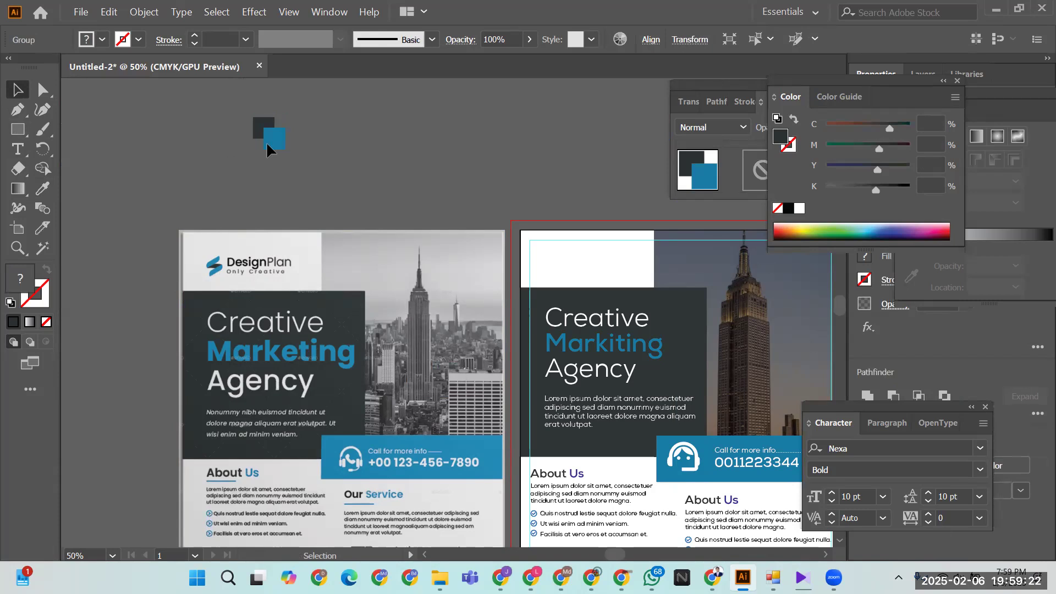
drag(283, 149, 543, 252)
- Move the mark to the flyer's top-left and put a teal 075672 heading copy beside it
drag(485, 173, 370, 172)
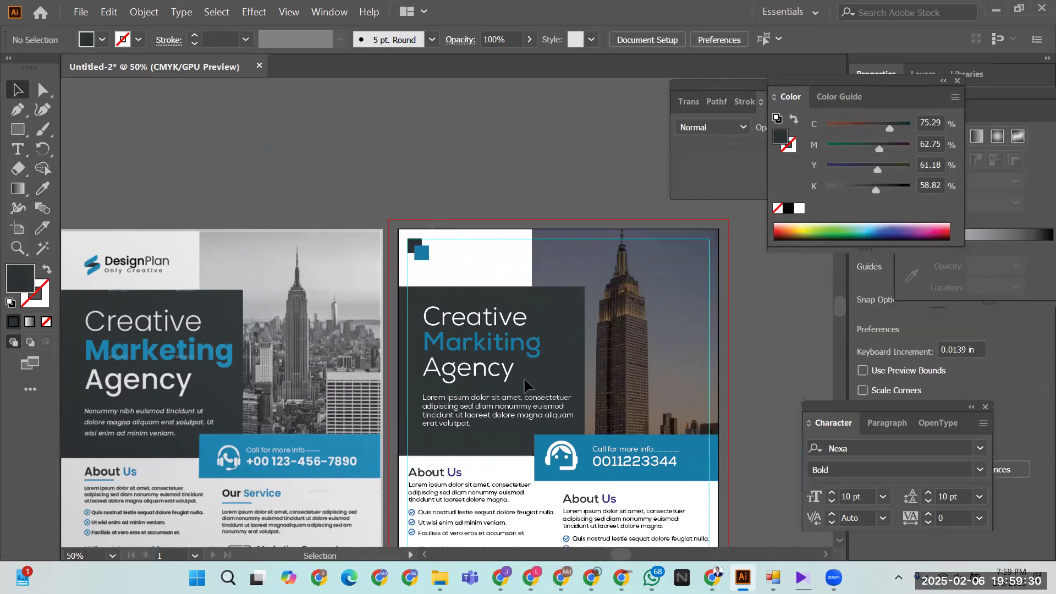
scroll(527, 459, down, 4)
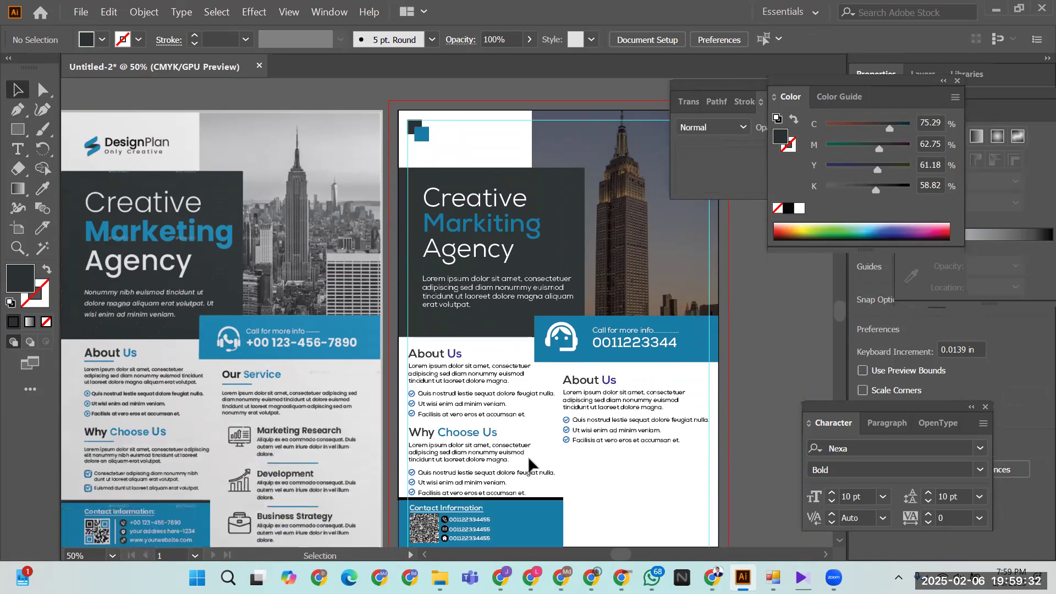
drag(448, 459, 619, 434)
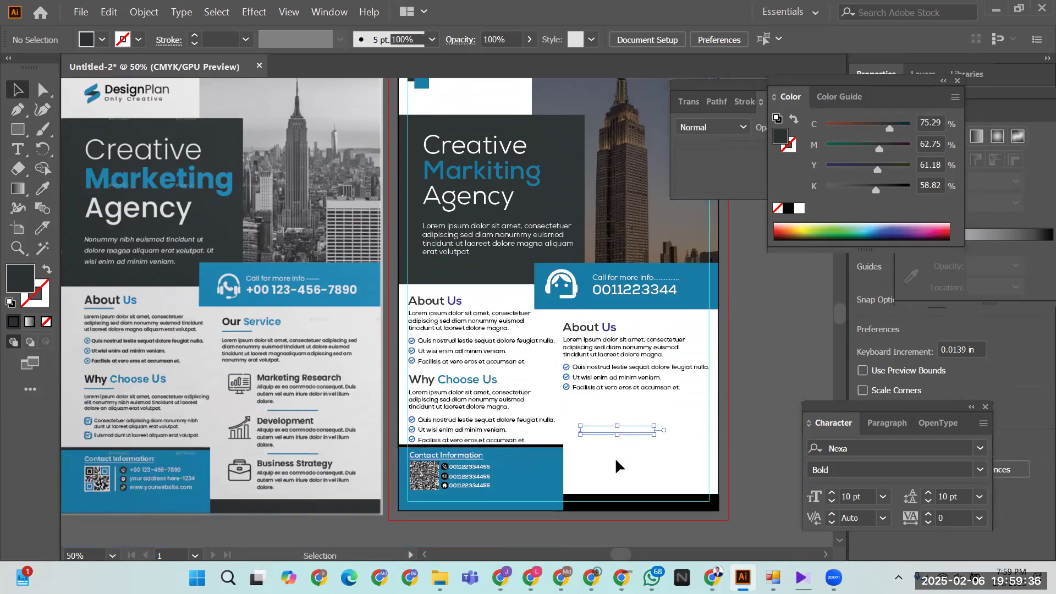
scroll(610, 445, up, 2)
drag(602, 491, 456, 137)
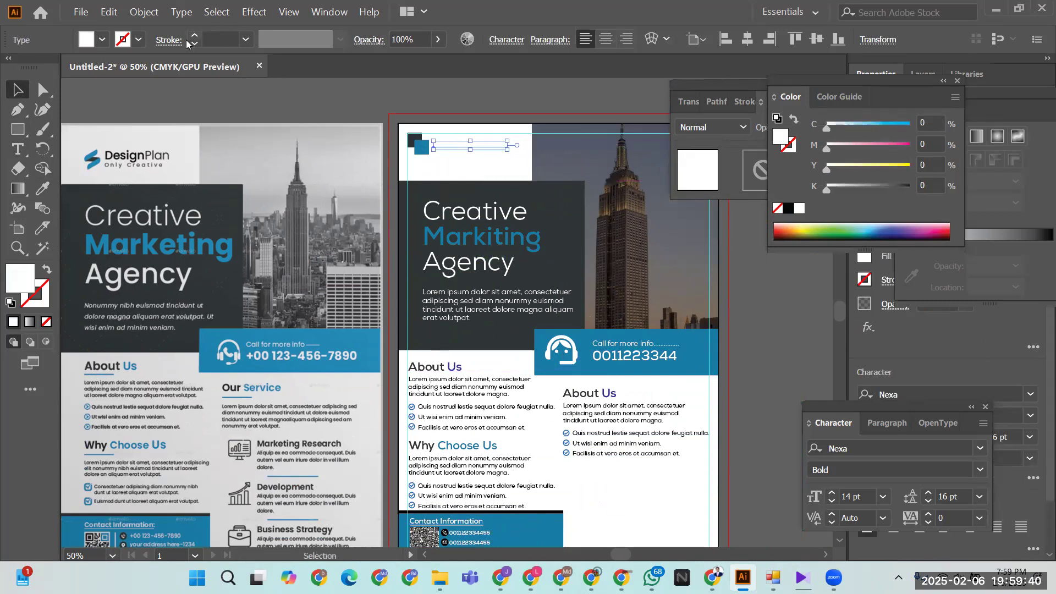
double_click(31, 276)
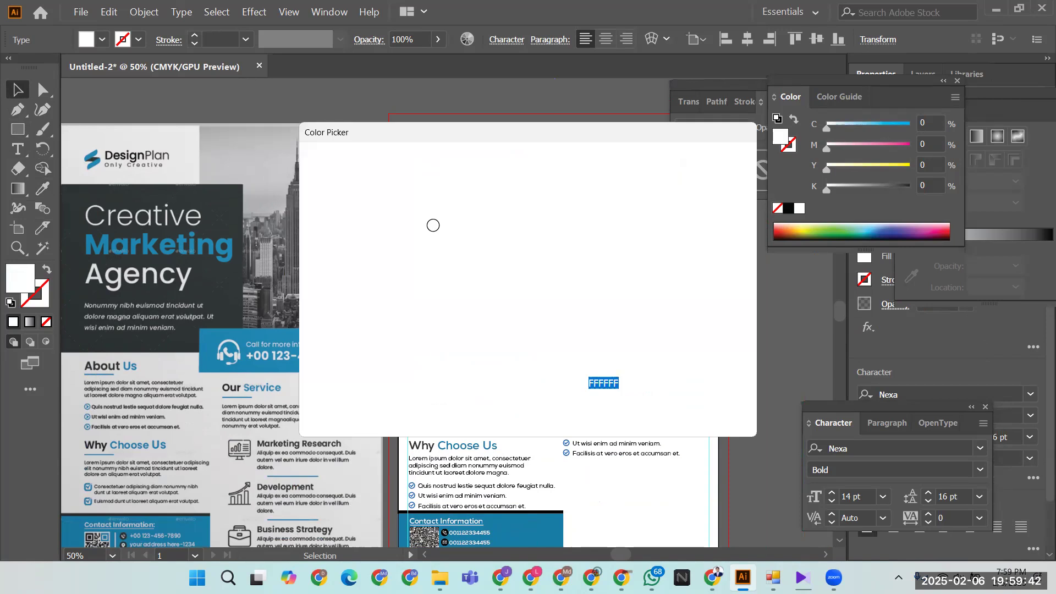
text(075672)
click(702, 184)
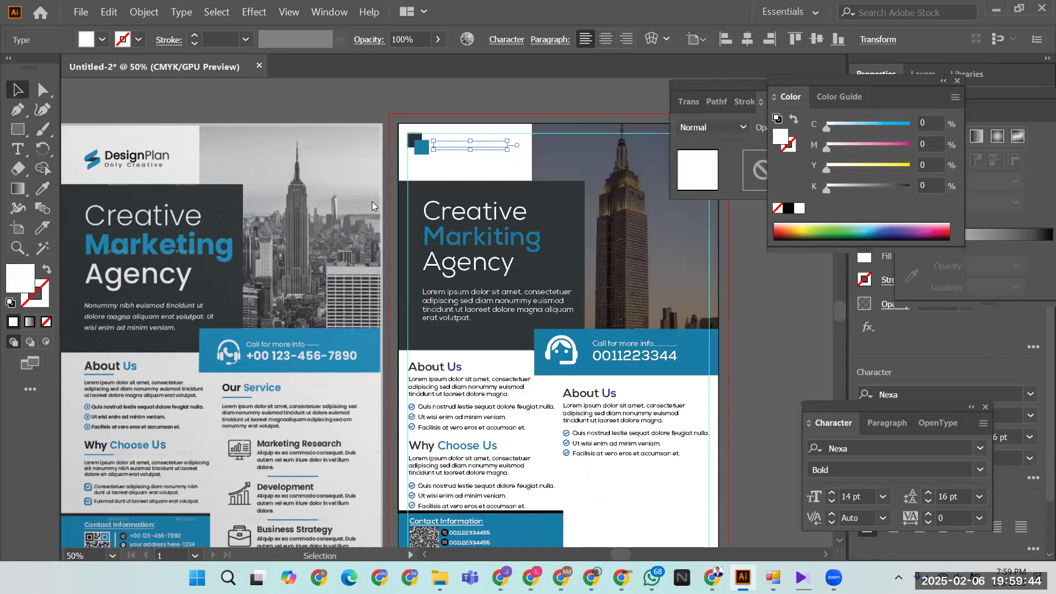
- Give the heading copy the logo blue and Markiting headline style, and retype it as 'Logo'
click(43, 188)
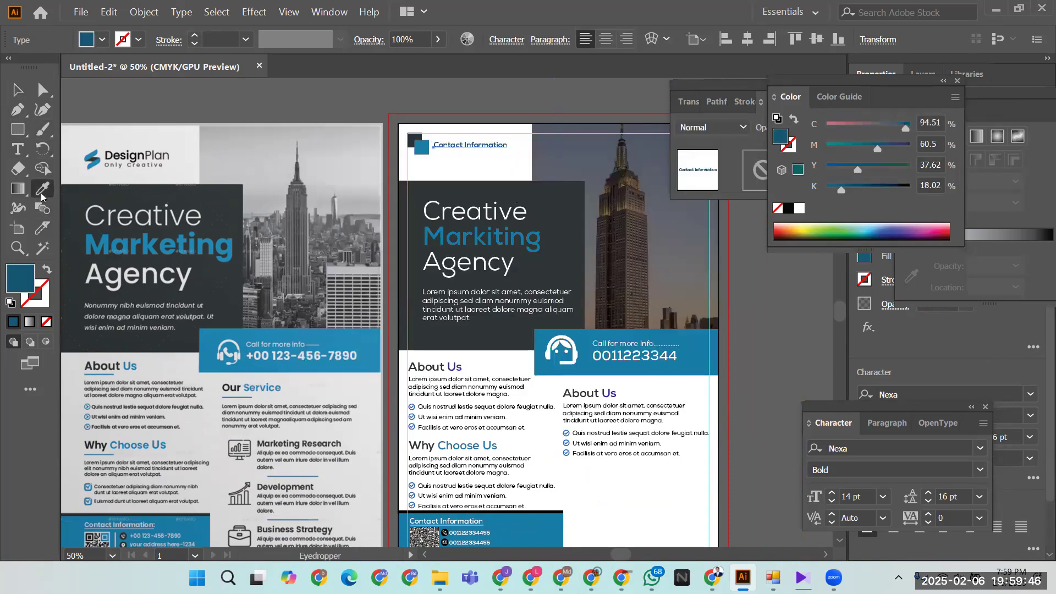
click(424, 141)
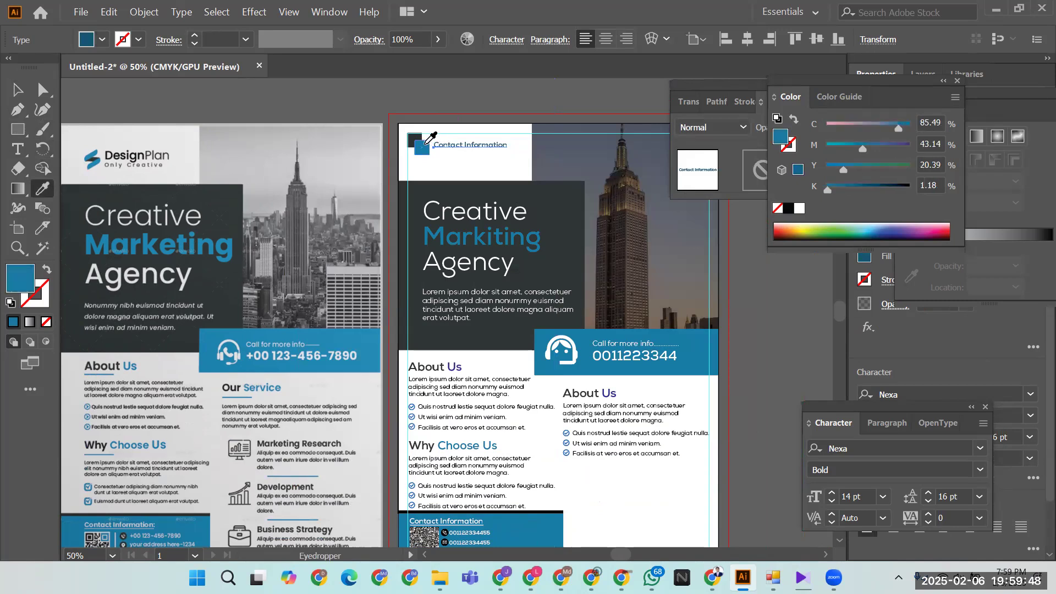
click(456, 235)
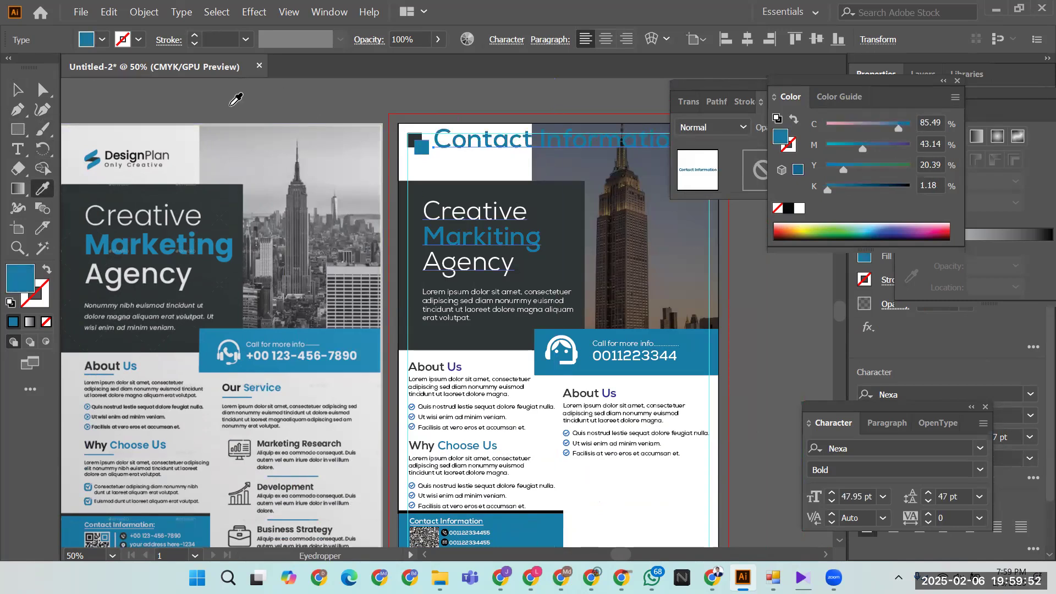
click(17, 90)
double_click(469, 143)
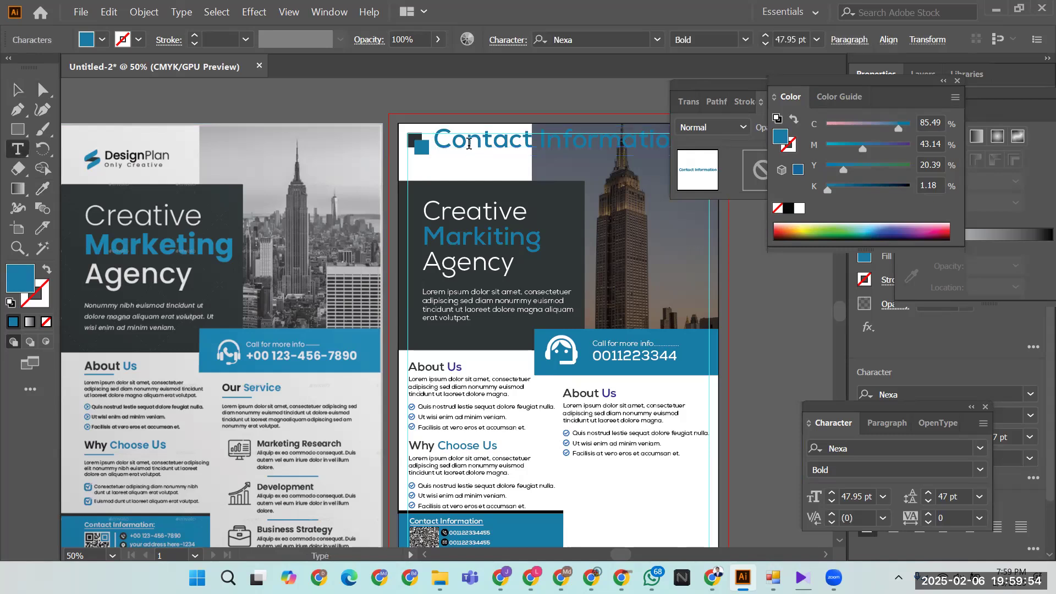
key(ctrl+a)
text(L)
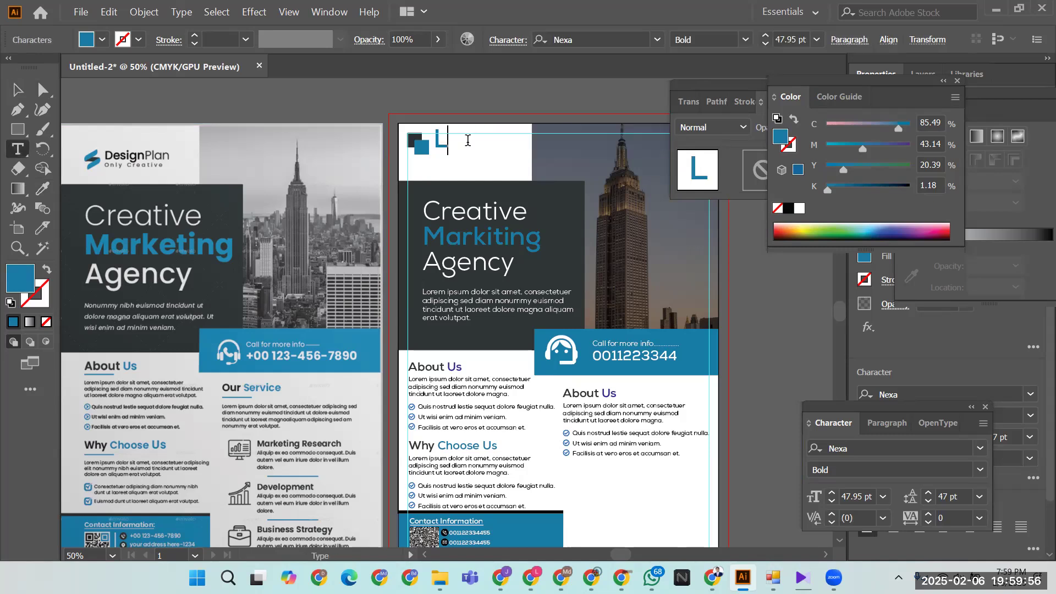
text(ogo)
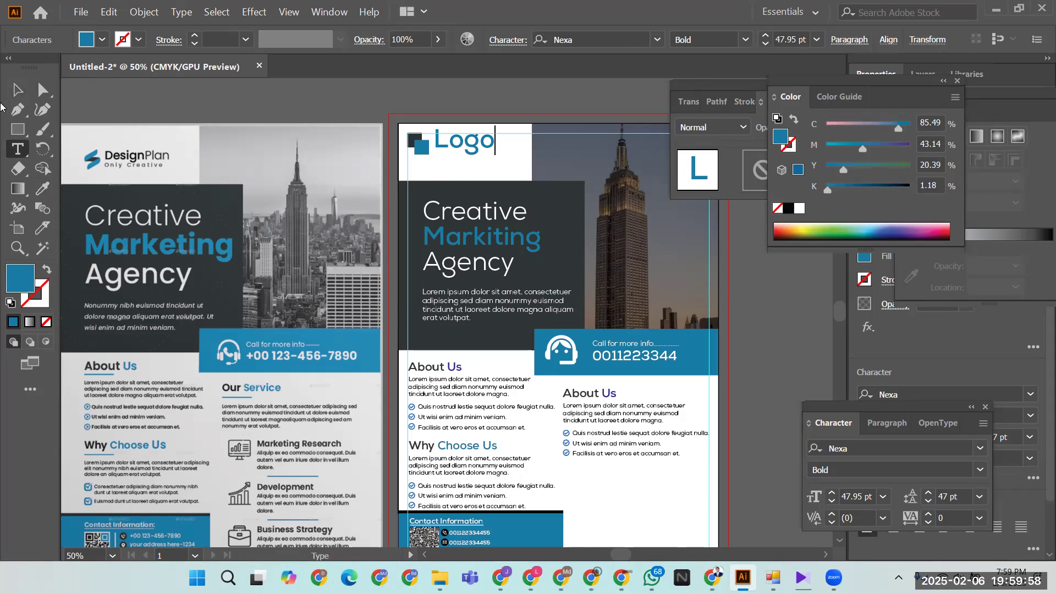
click(17, 89)
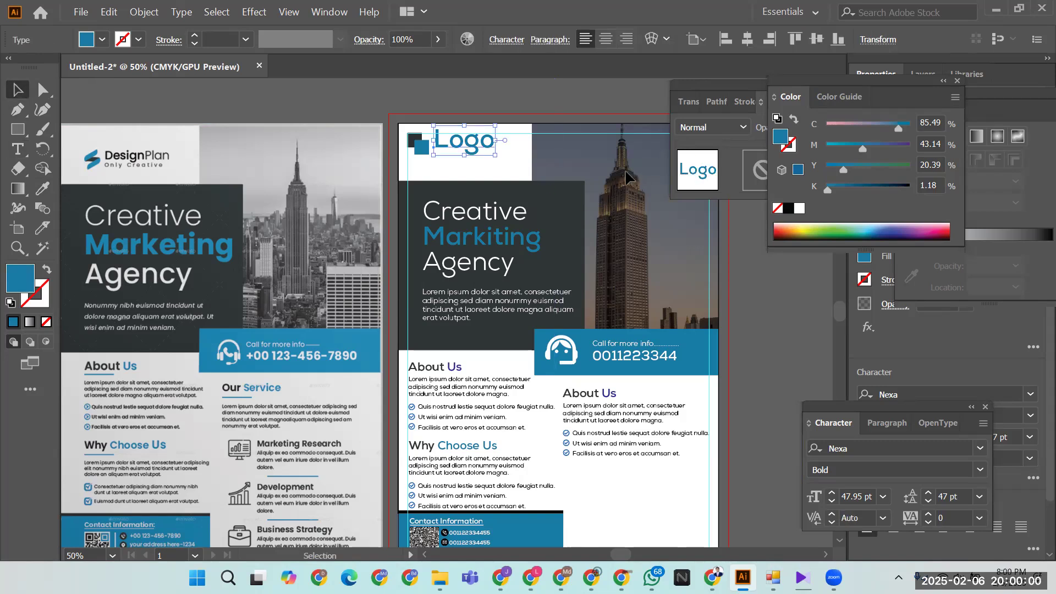
- Set the Logo text to 31 pt and vertically centre it with the square mark
click(832, 504)
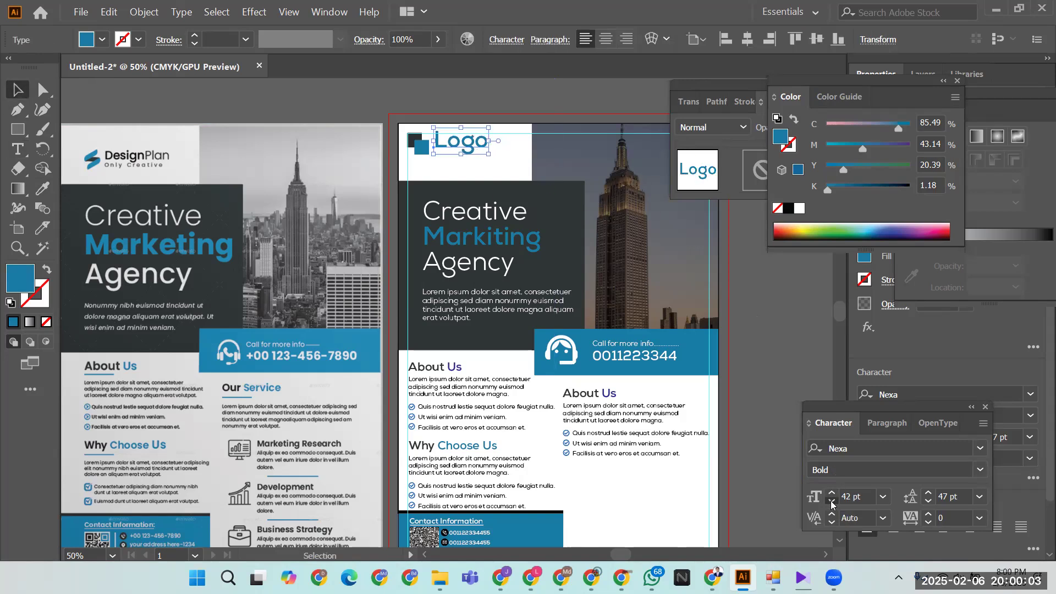
click(390, 116)
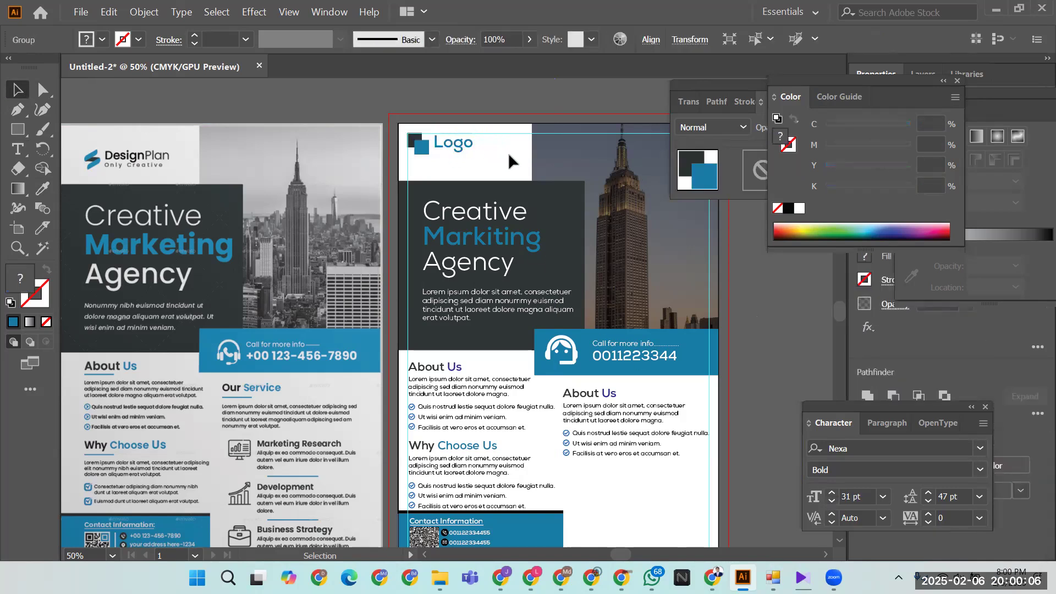
click(413, 143)
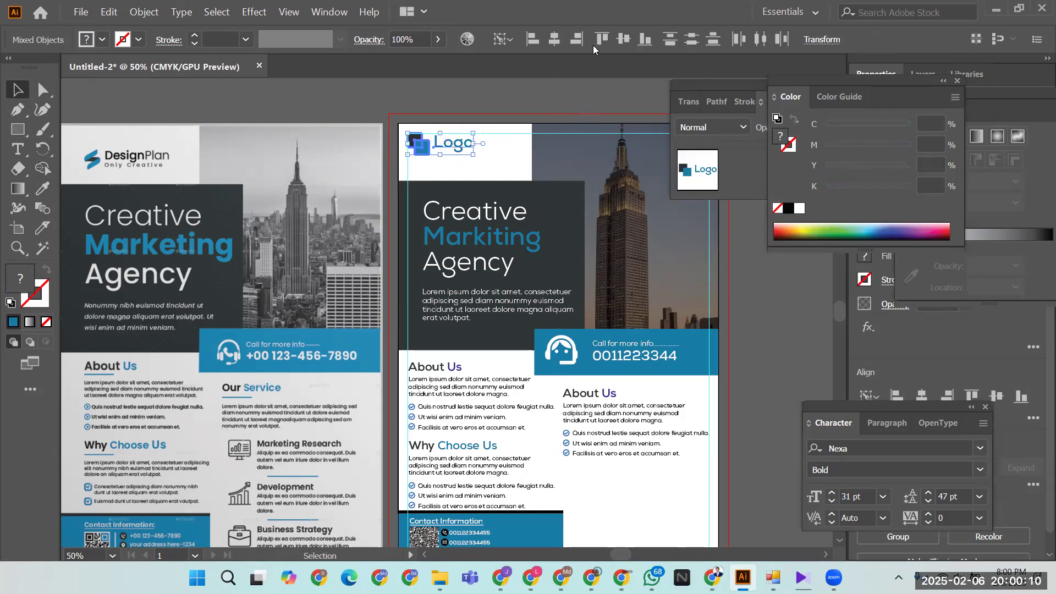
click(624, 41)
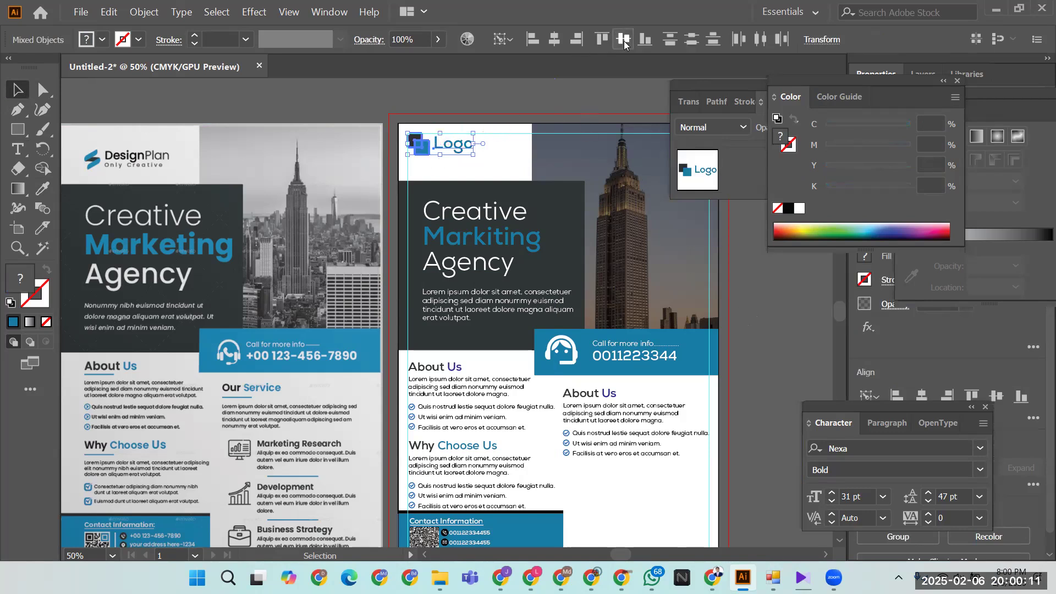
click(355, 116)
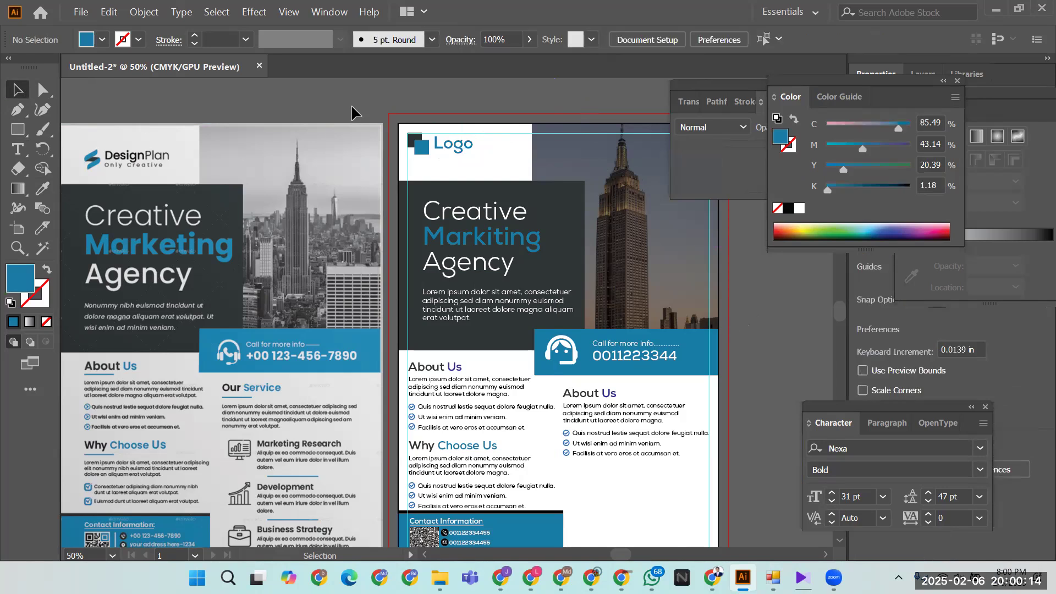
- Place the BAG briefcase icon below the right-hand About Us column
key(space)
drag(598, 437, 533, 370)
drag(587, 393, 621, 435)
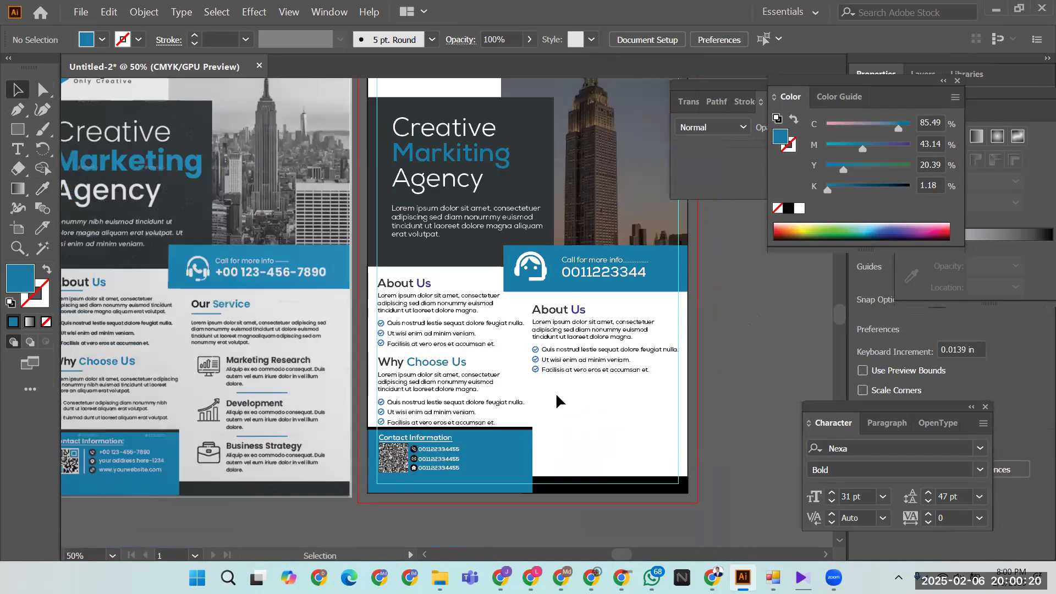
click(80, 12)
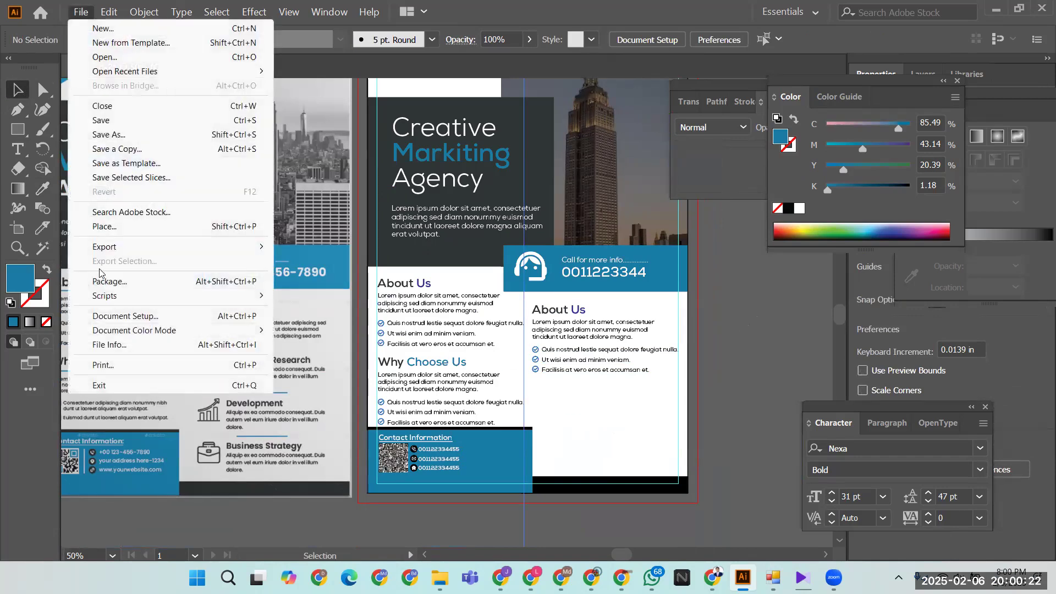
click(106, 227)
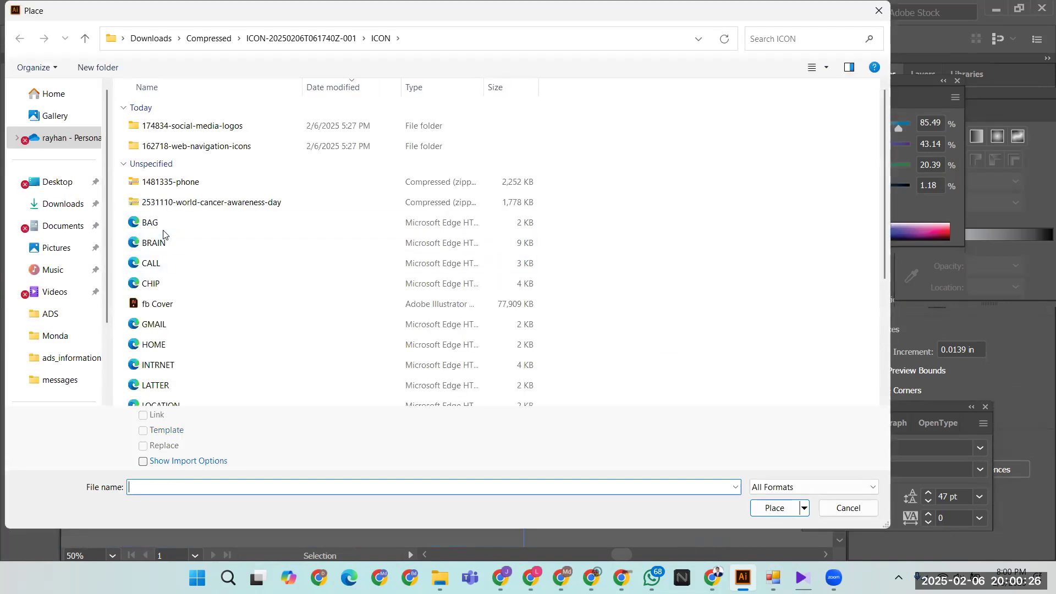
key(Escape)
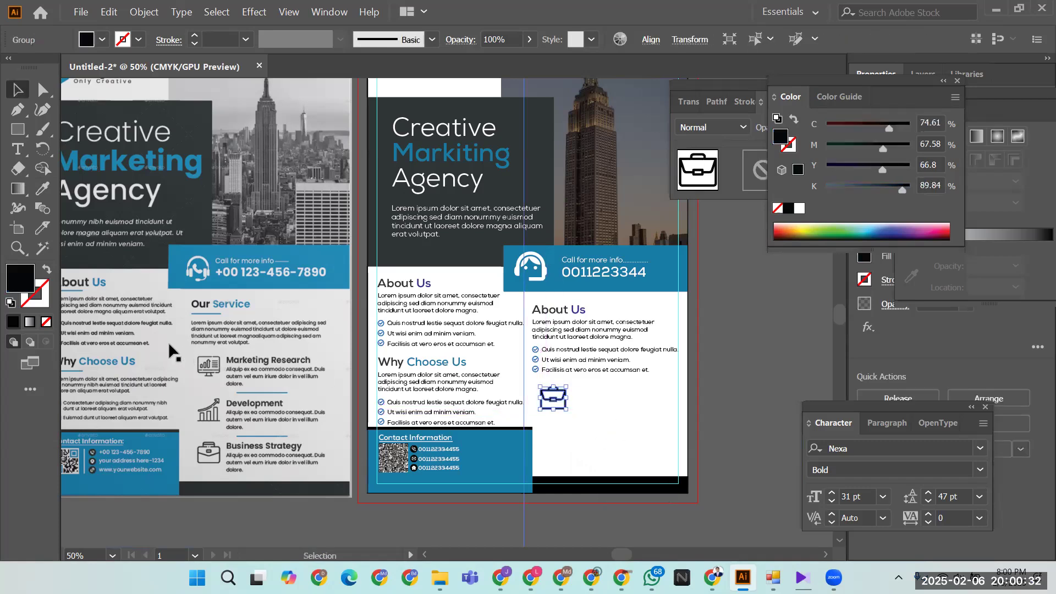
click(612, 421)
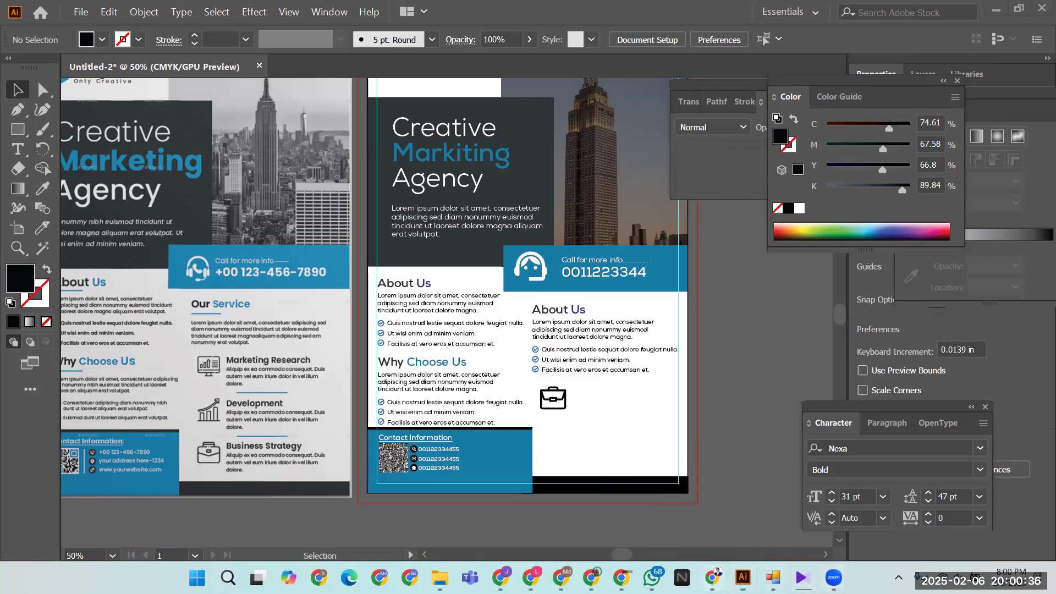
- Select the Marketing Research paragraph on Chrome's Google Translate page
click(713, 578)
click(830, 14)
click(862, 14)
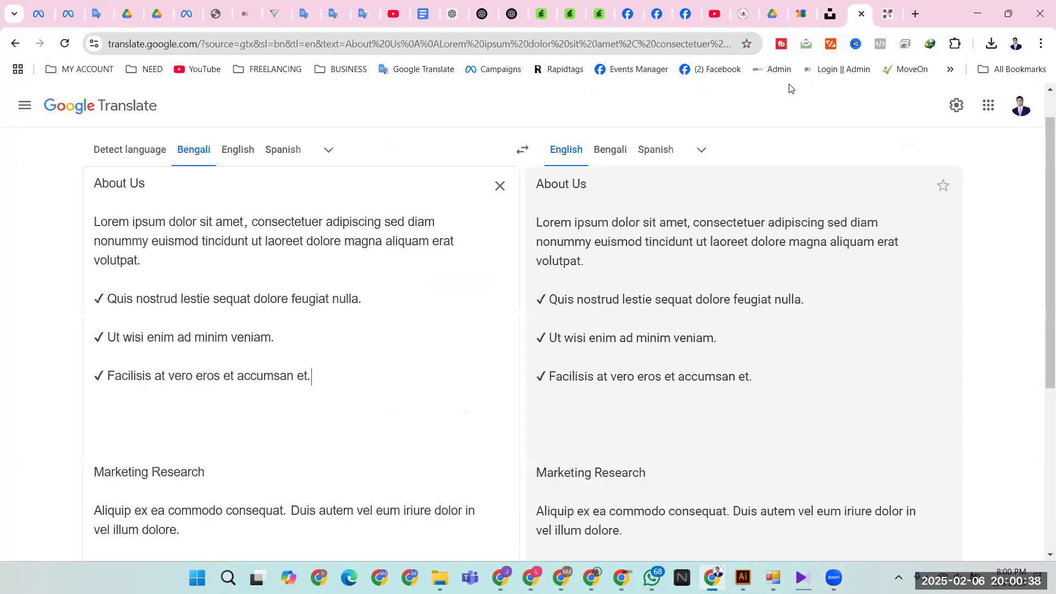
scroll(206, 371, down, 5)
drag(96, 226, 209, 256)
key(ctrl+c)
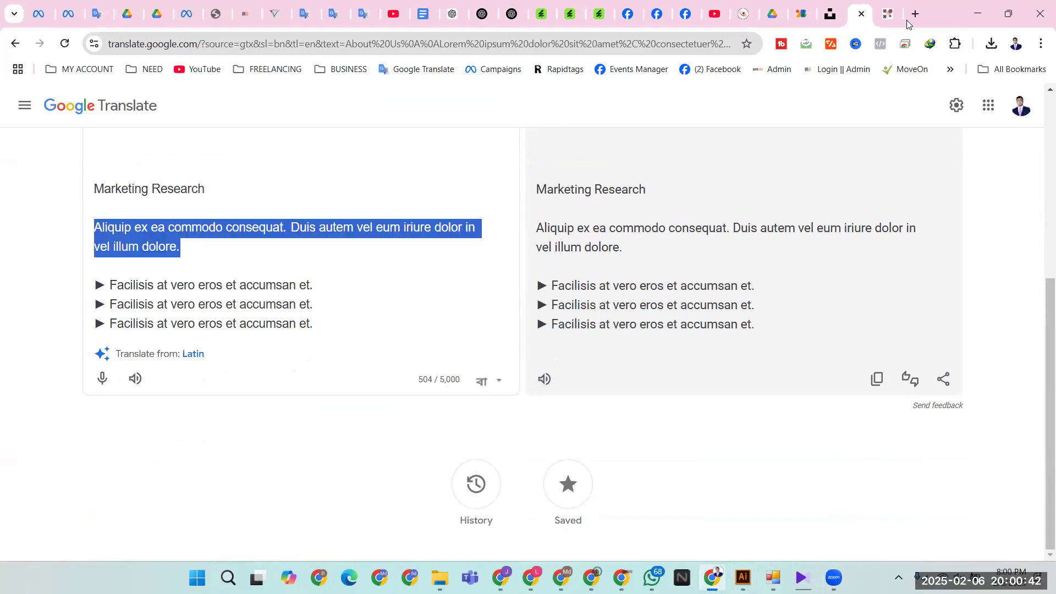
click(978, 14)
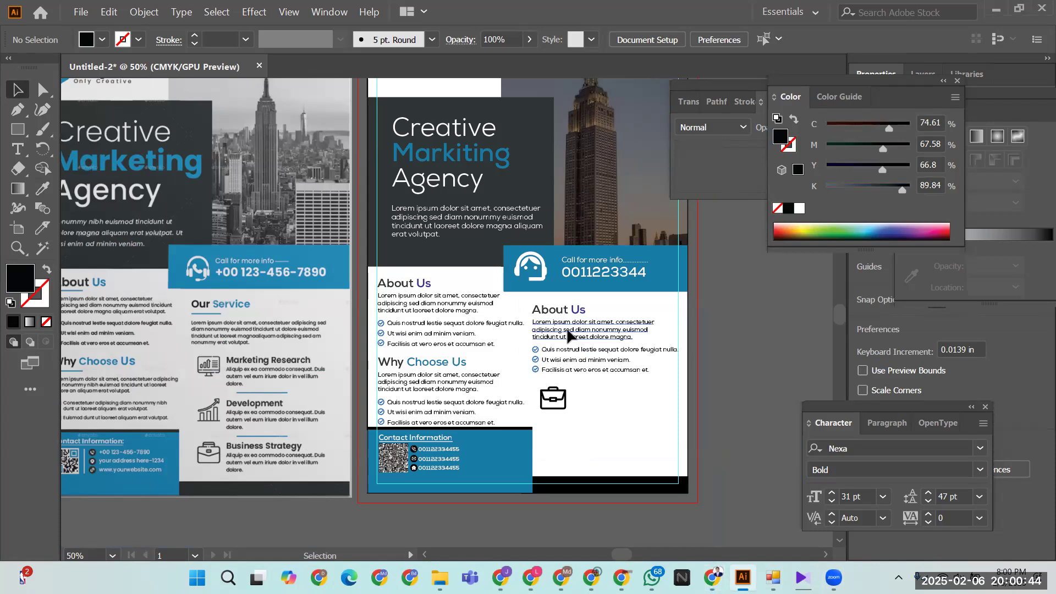
- Duplicate the About Us block beside the briefcase icon and paste the Marketing Research text as its paragraph
drag(568, 340, 605, 423)
double_click(602, 422)
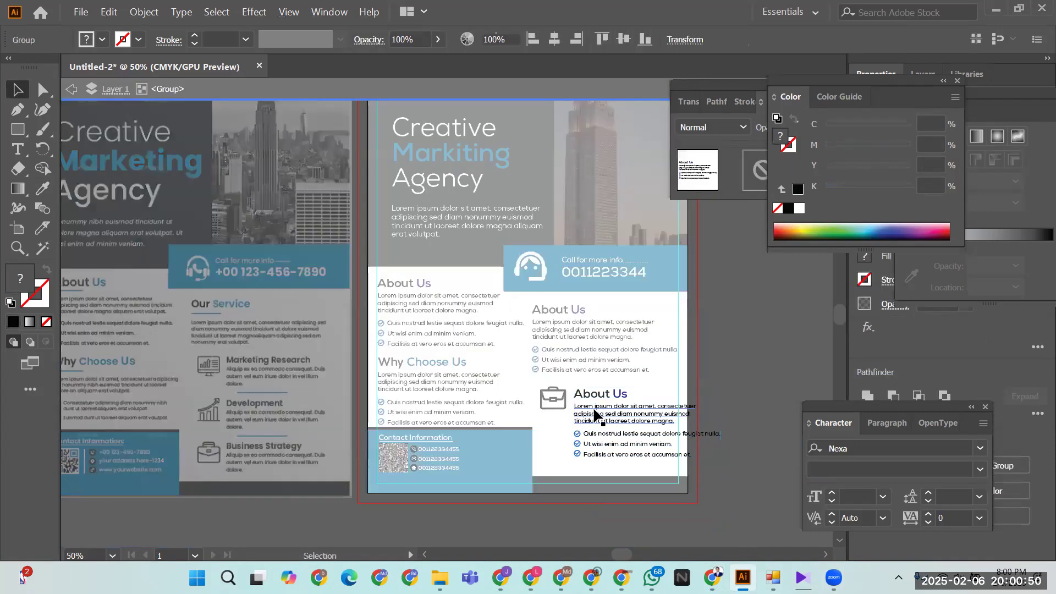
triple_click(589, 407)
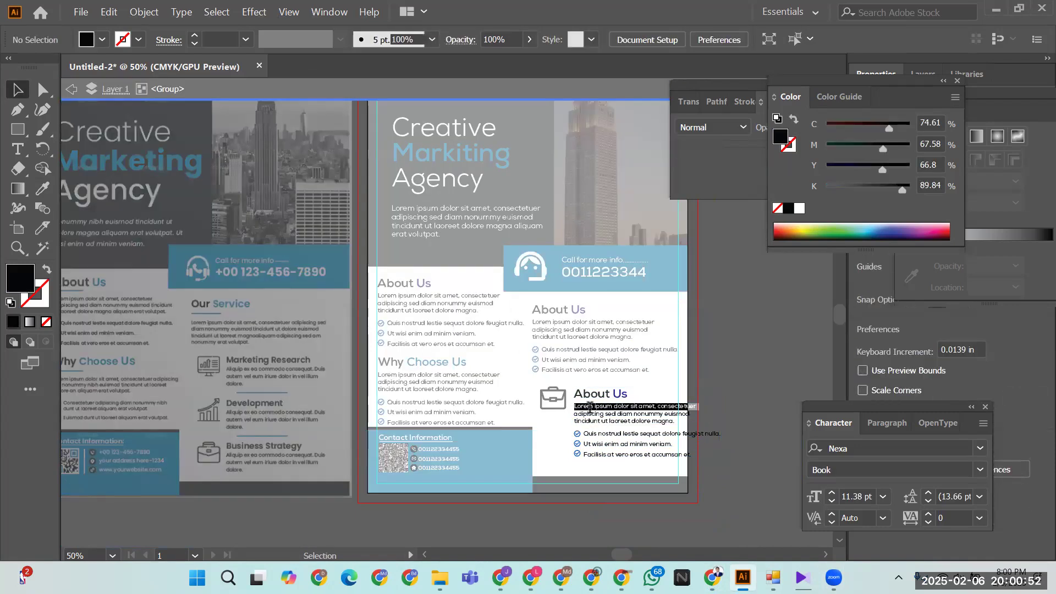
key(ctrl+a)
key(ctrl+v)
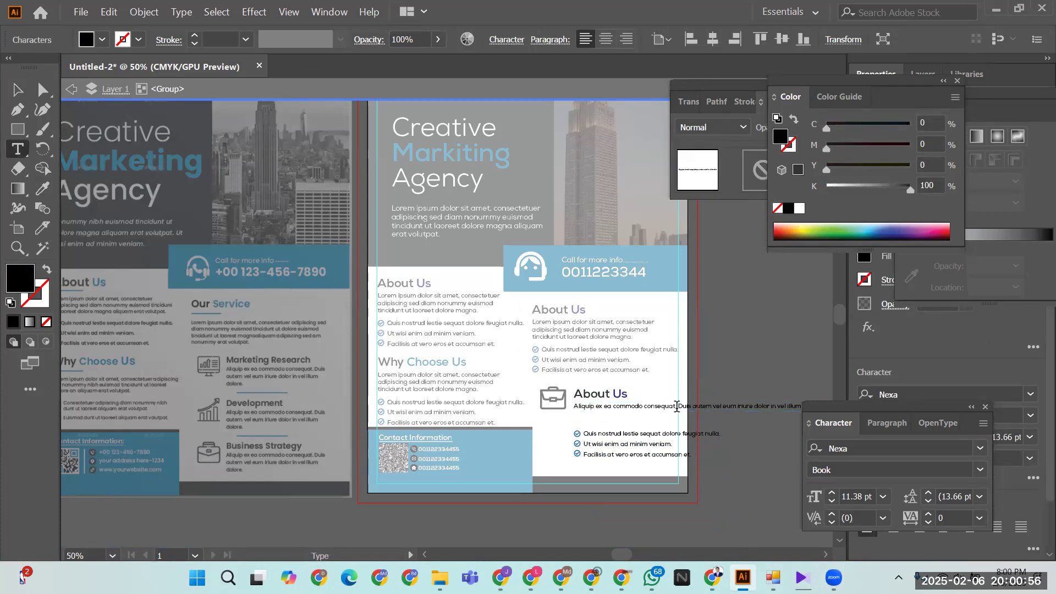
- Break the pasted description after 'consequat.' and before 'in vel illum dolore.' into three lines
key(Return)
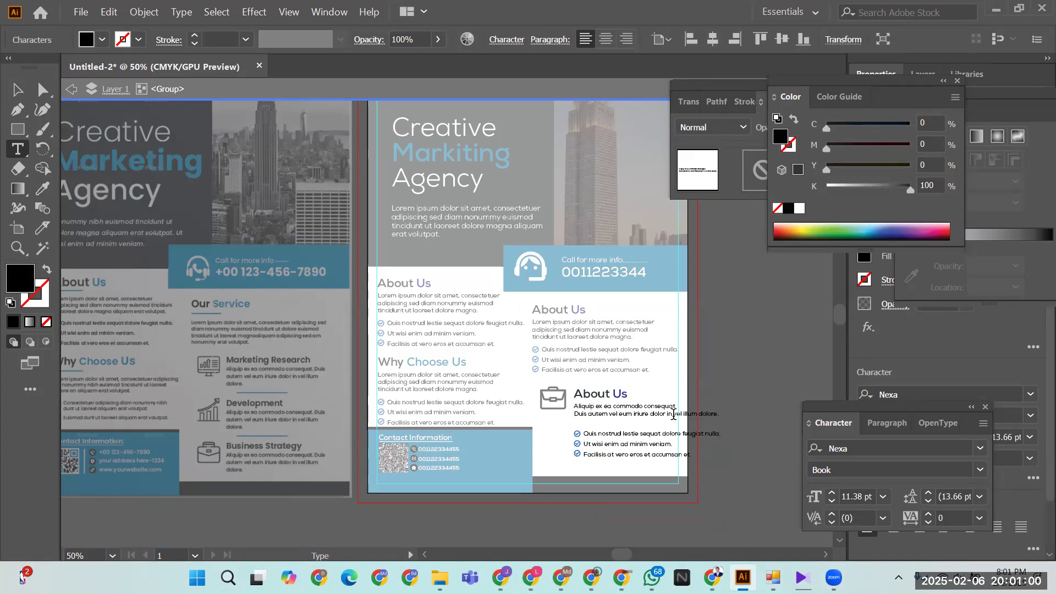
click(667, 414)
key(Return)
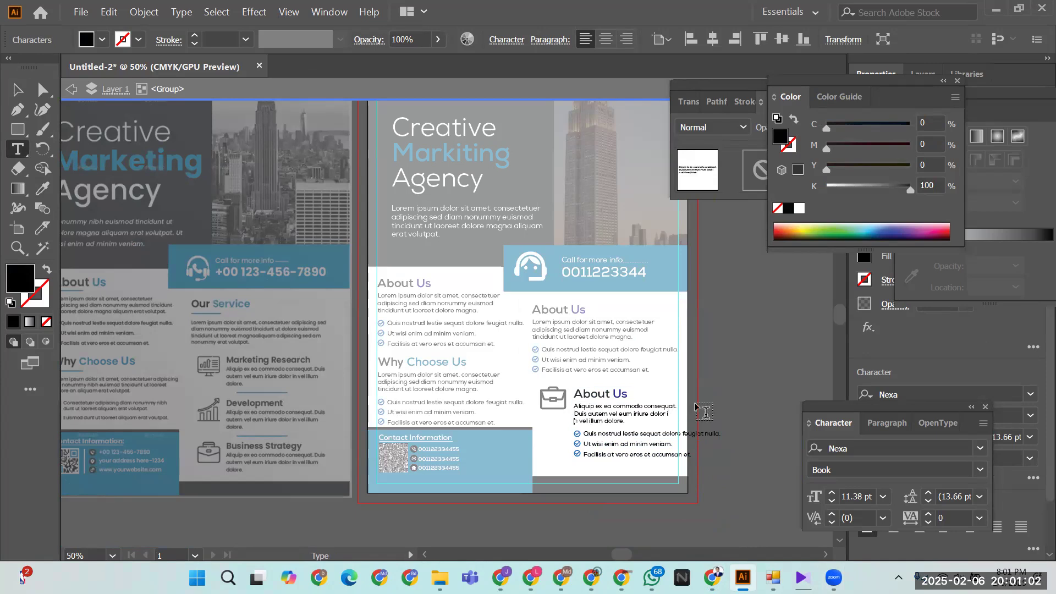
key(BackSpace)
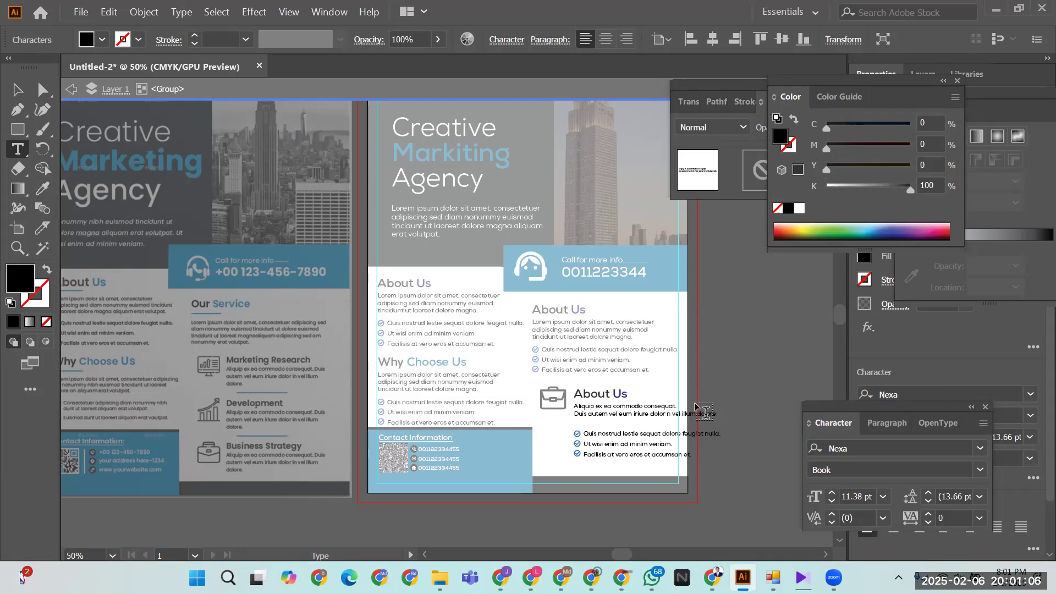
key(Return)
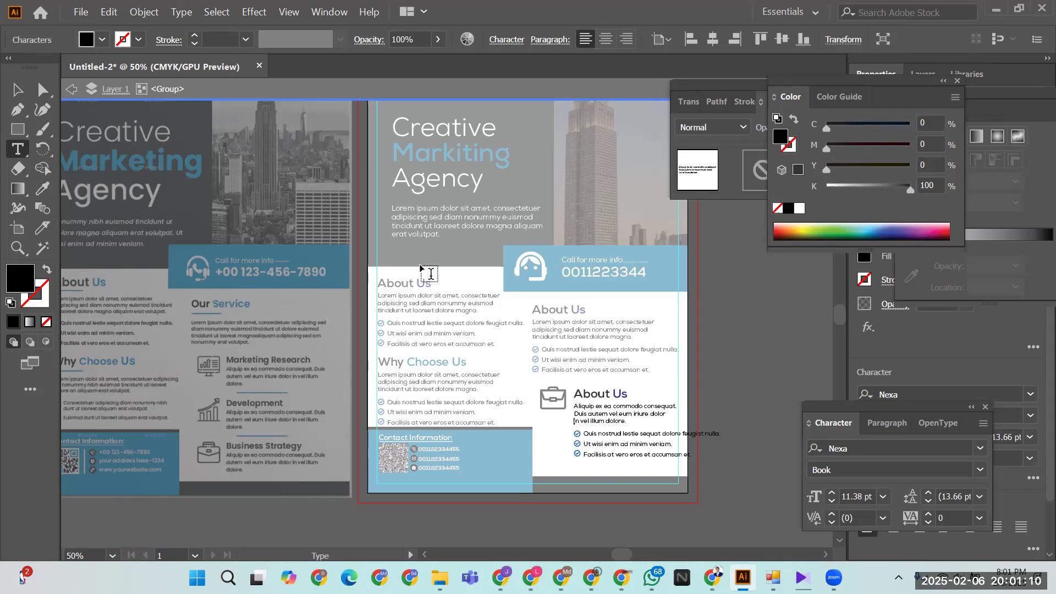
- Restore the accidentally deleted About Us heading and leave the isolated group
double_click(580, 392)
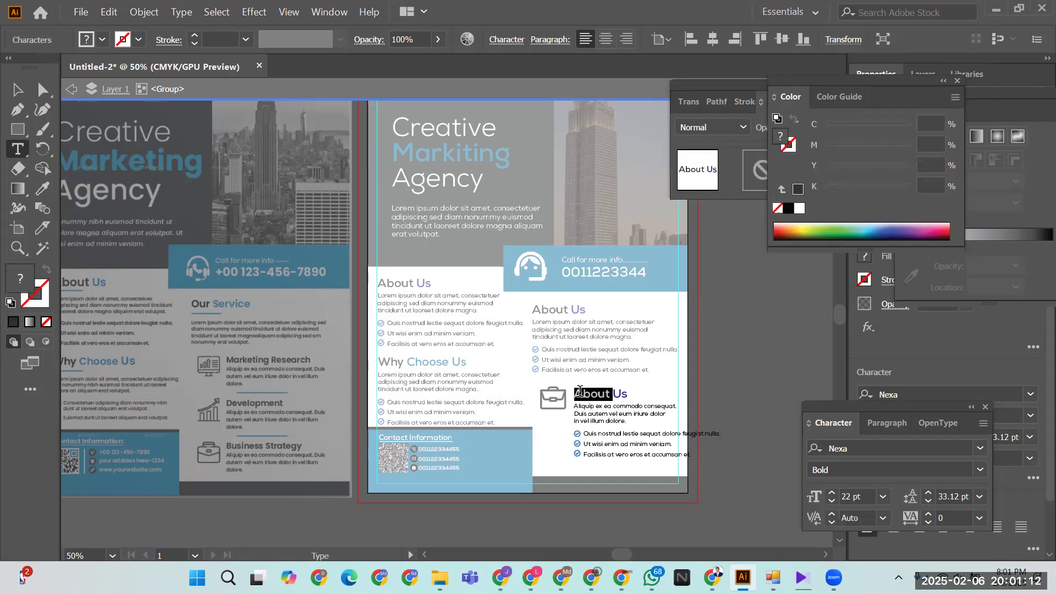
drag(577, 392, 631, 387)
key(BackSpace)
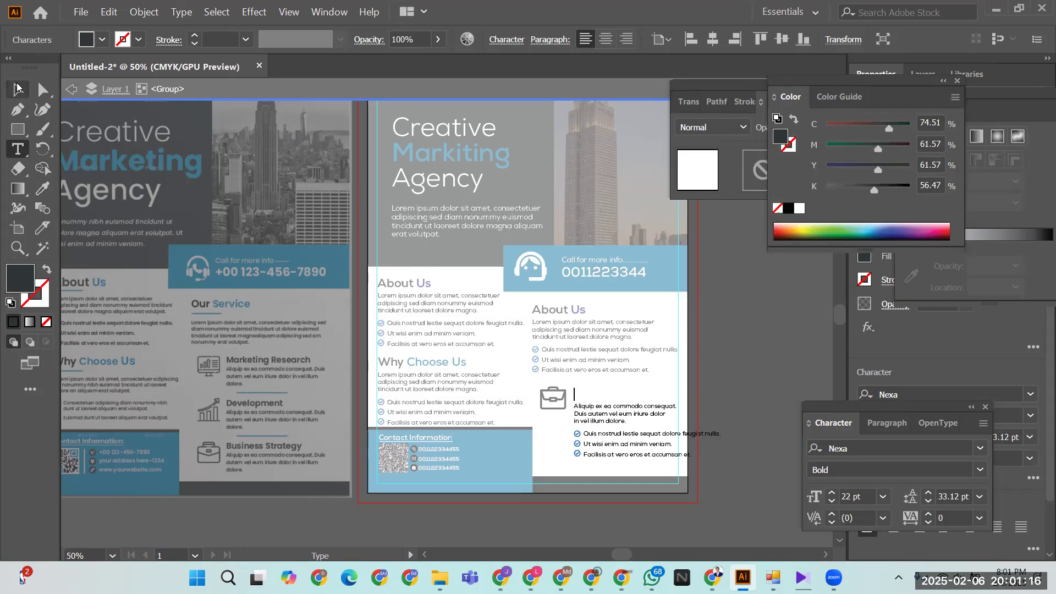
key(Escape)
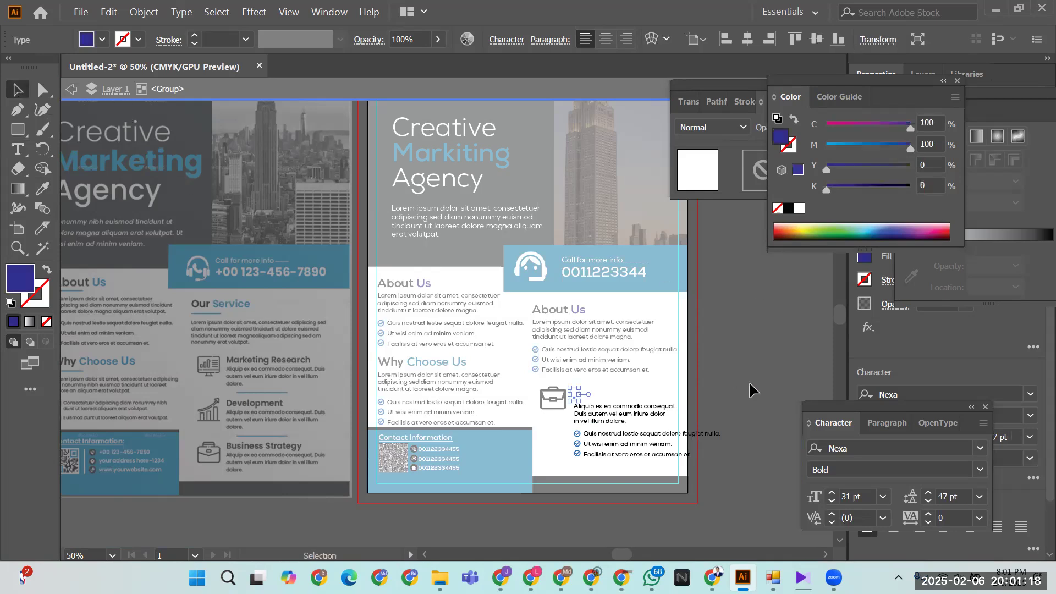
double_click(744, 378)
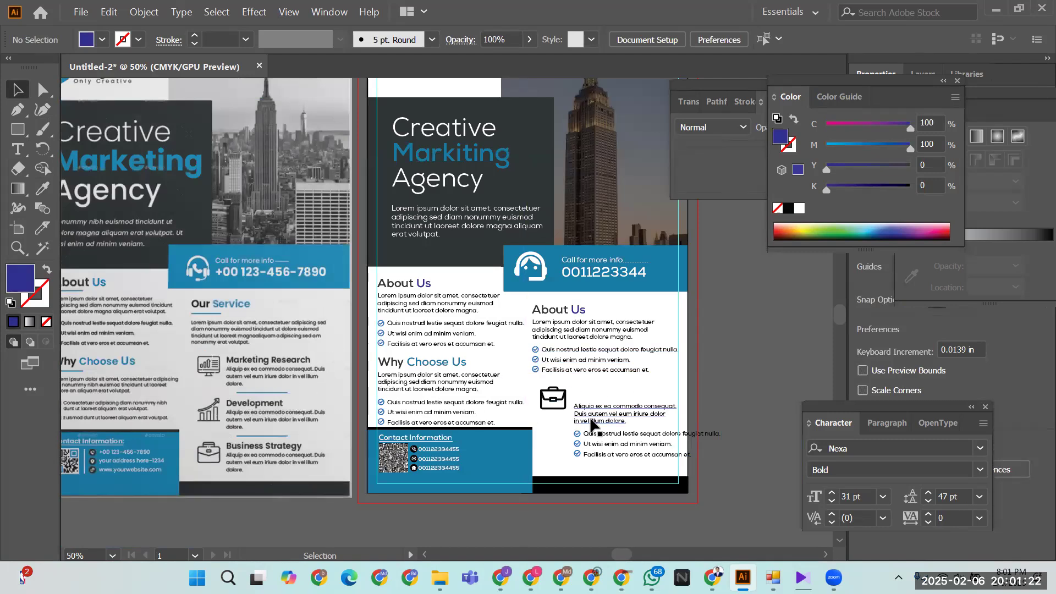
key(ctrl+z)
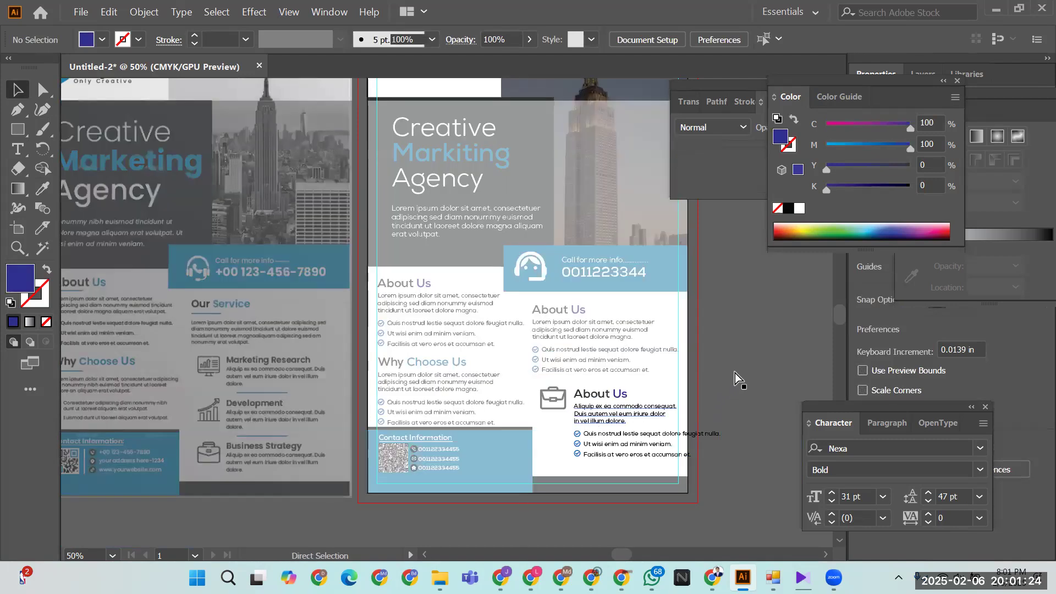
- Delete the three checkmark bullet lines under the lower About Us block
double_click(735, 373)
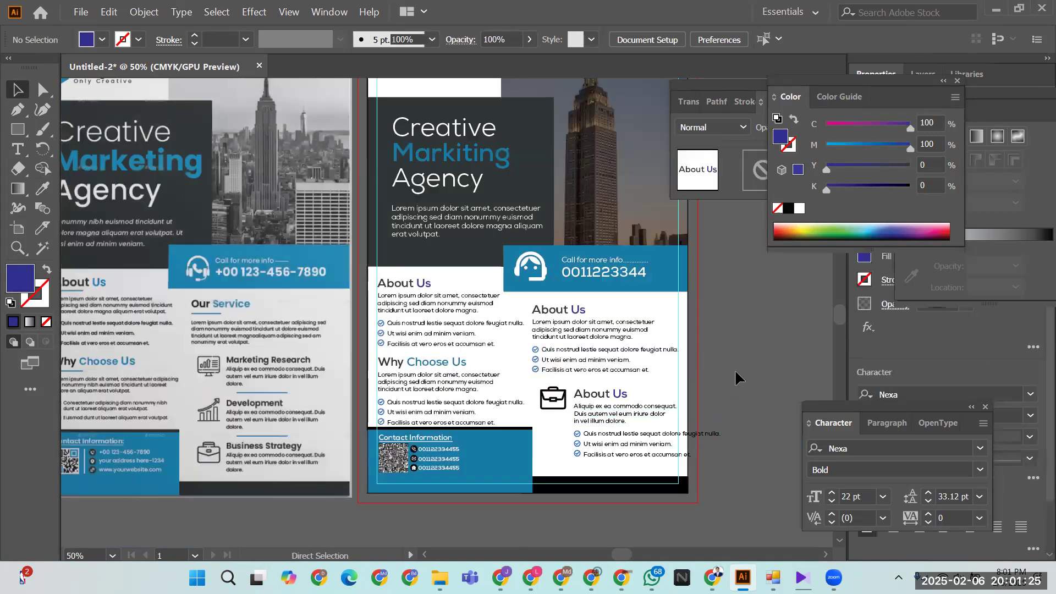
right_click(587, 418)
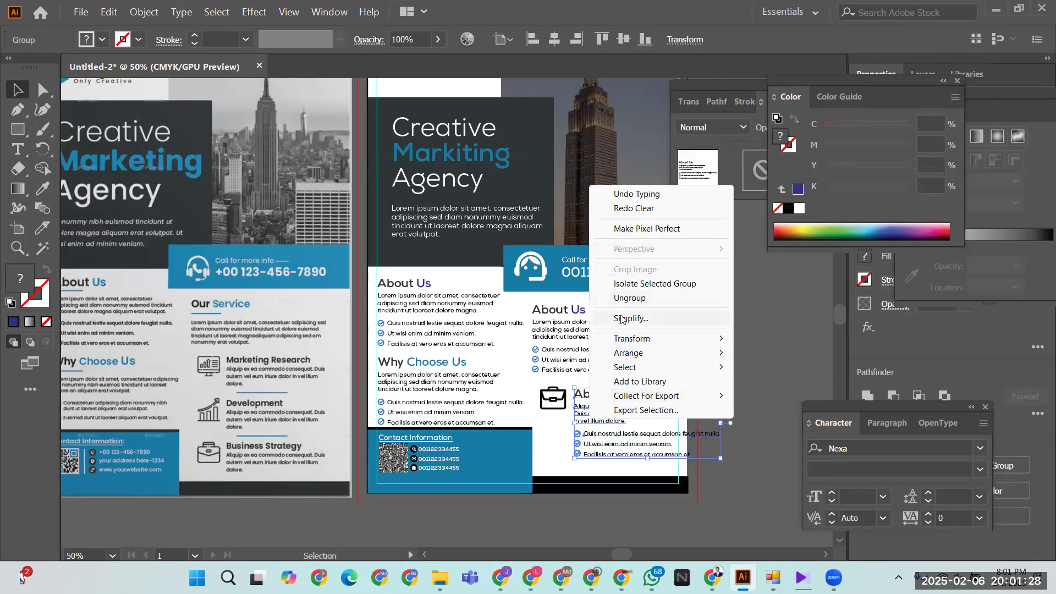
key(Escape)
click(731, 338)
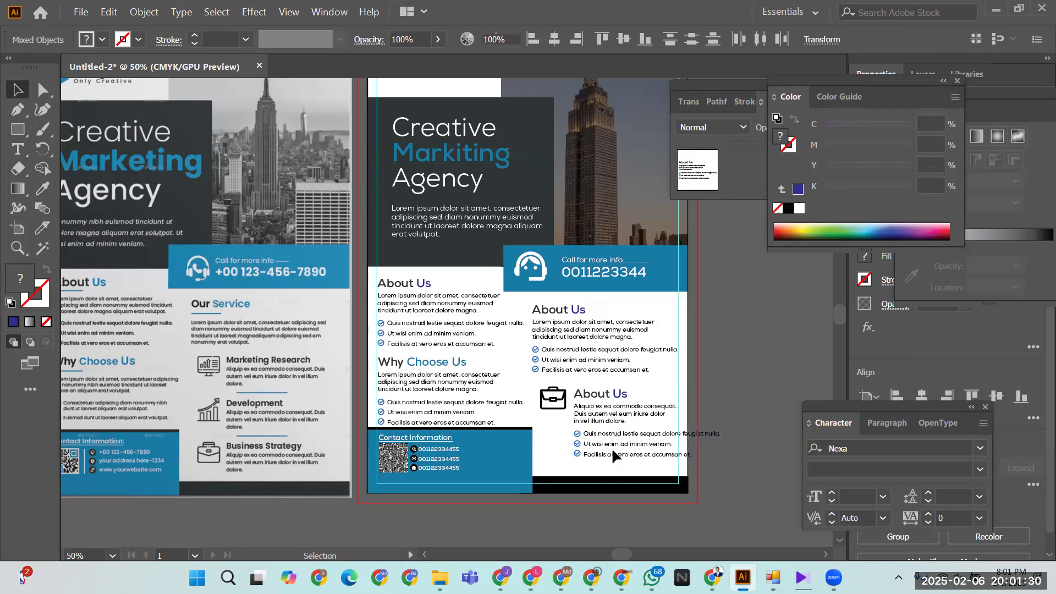
click(594, 446)
key(Delete)
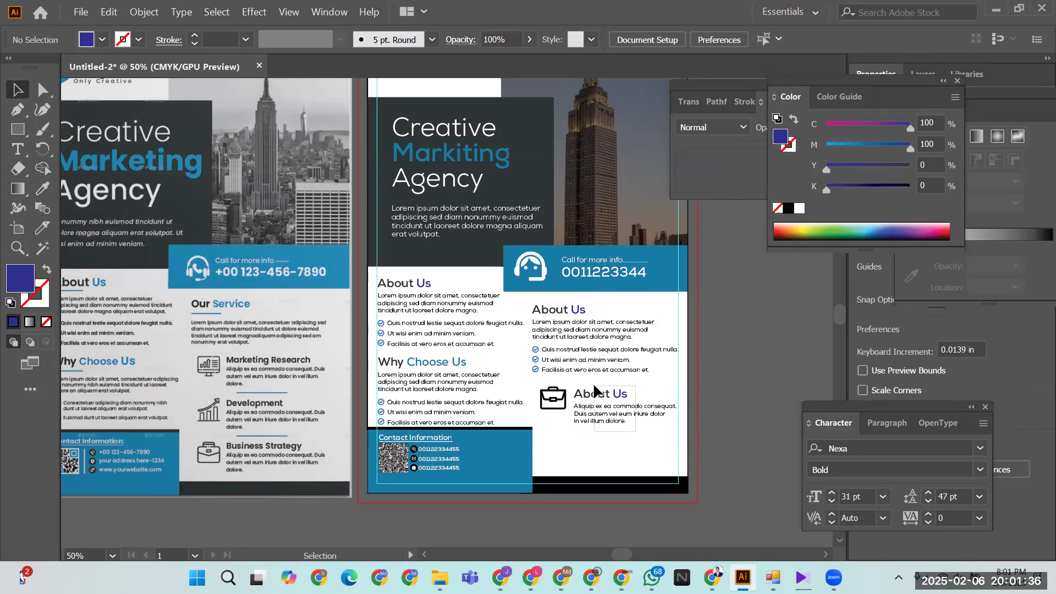
- Resize the About Us text frame to fit the description and nudge it into place
click(605, 406)
drag(676, 424, 667, 415)
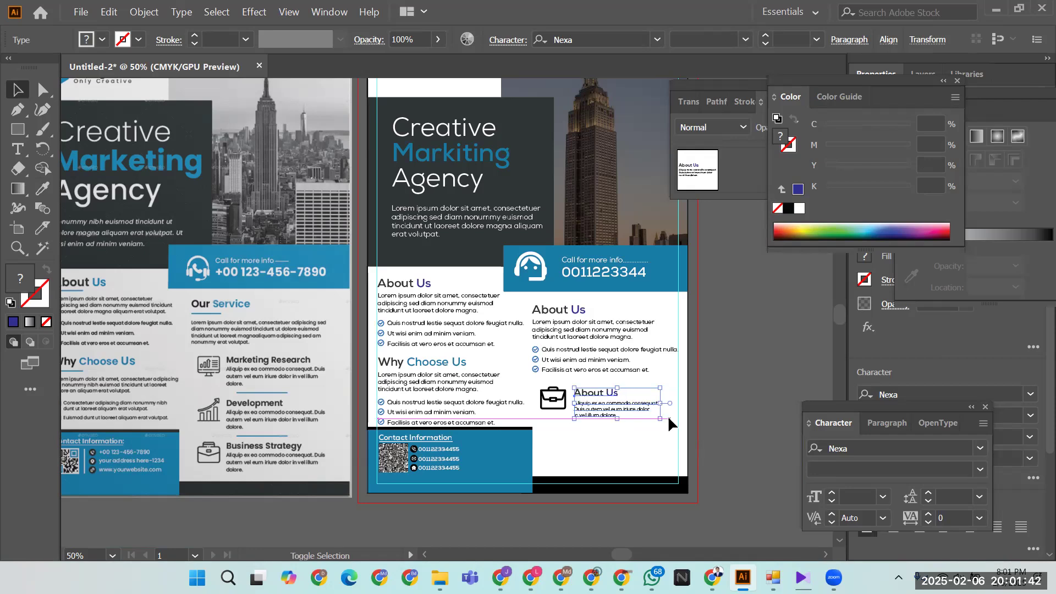
click(637, 435)
key(ctrl)
ctrl+click(653, 434)
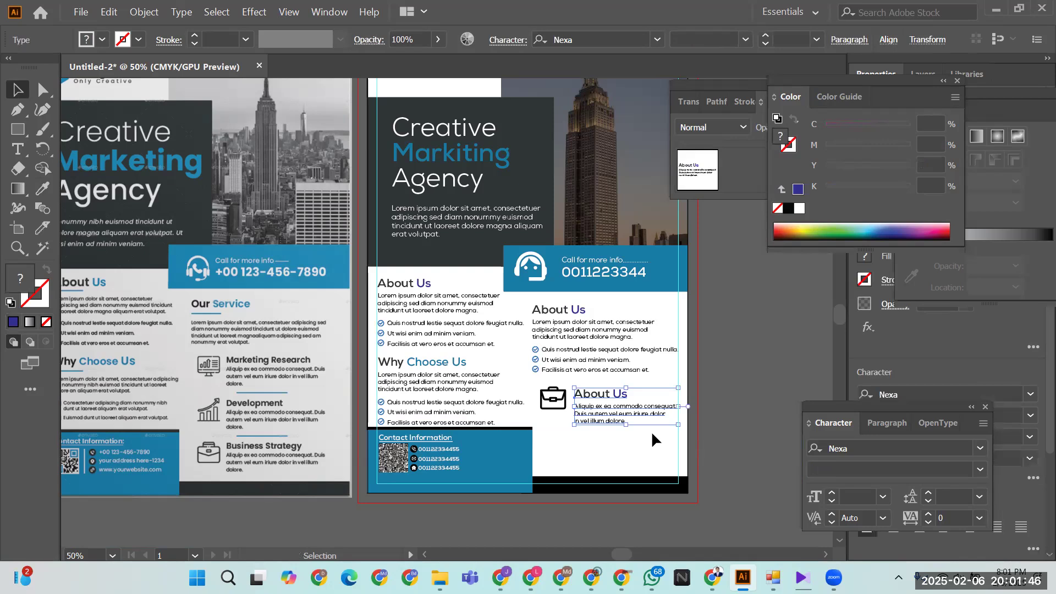
key(Up)
key(Up)
key(Up)
key(Up)
key(Up)
key(Up)
key(Up)
key(Up)
key(Up)
key(Up)
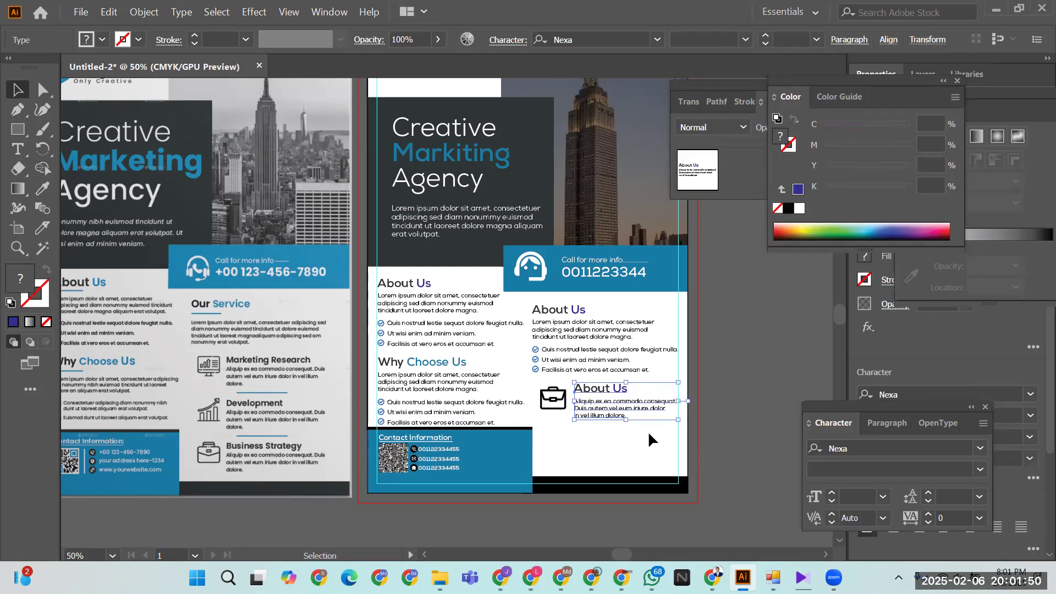
key(Up)
key(Down)
key(Down)
key(Down)
key(Down)
key(Down)
key(Down)
key(Down)
key(Down)
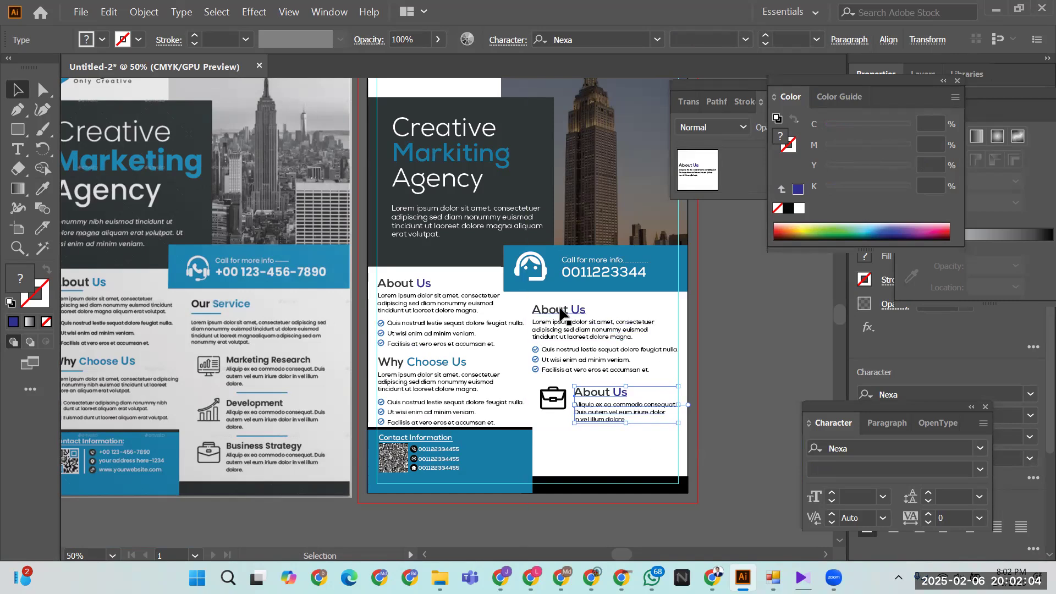
- Retype the lower heading as 'Markiting Recharge' and set it to 20 pt
double_click(588, 392)
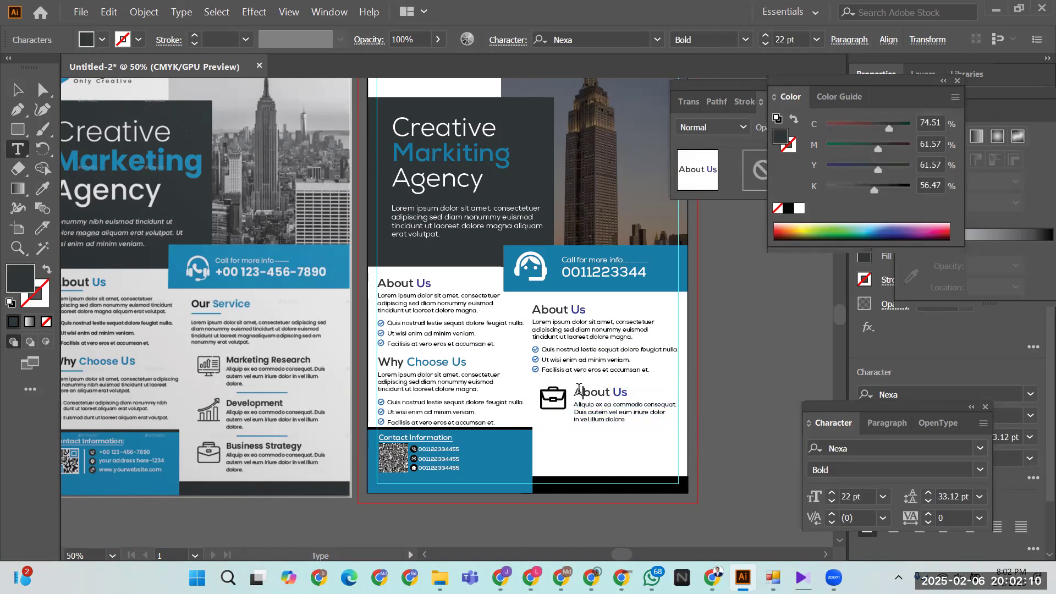
key(Escape)
triple_click(580, 395)
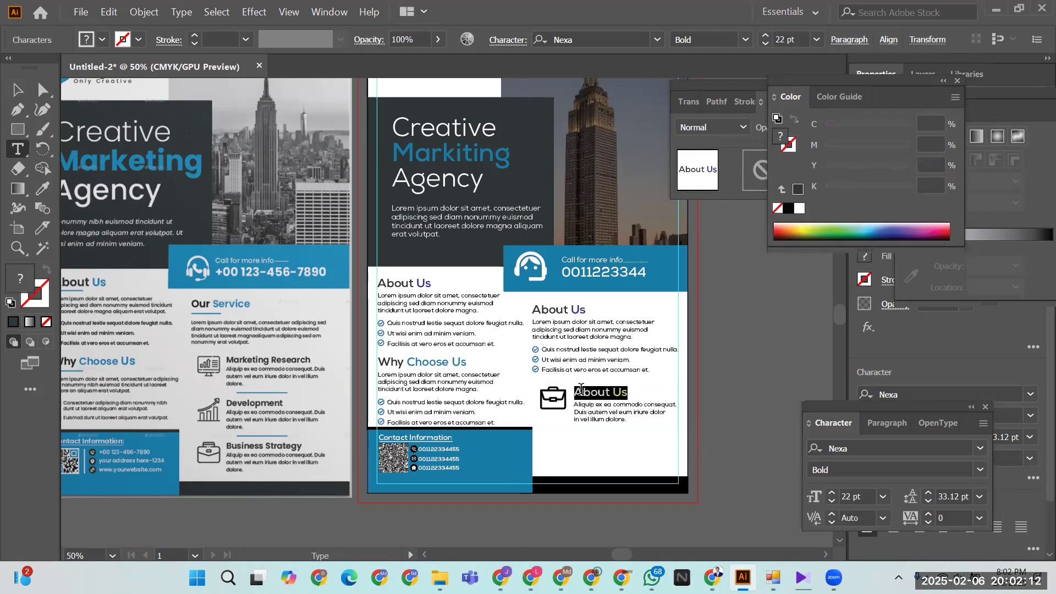
text(Markiting)
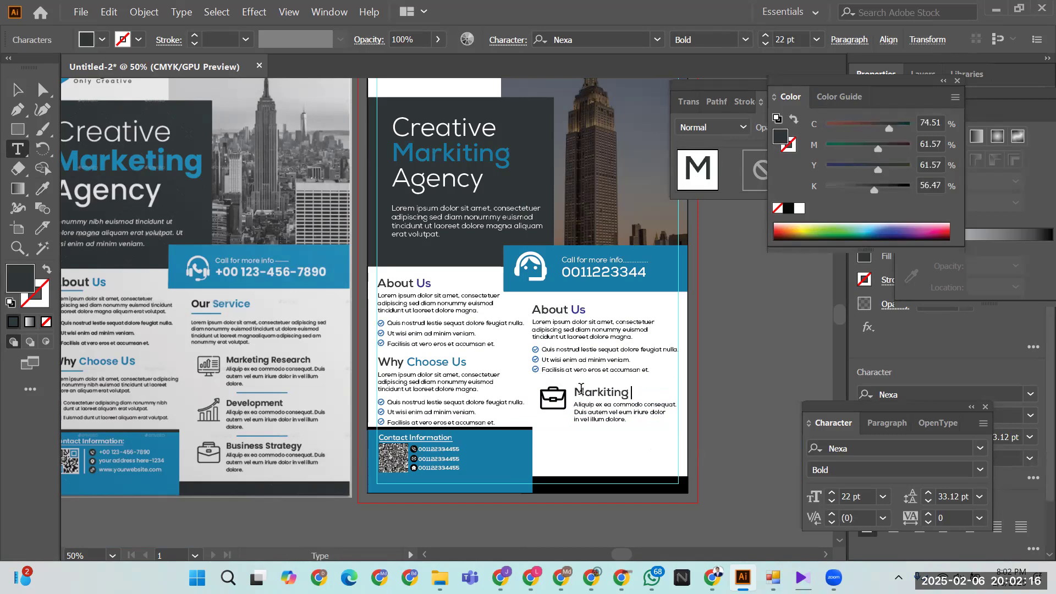
text( Rec)
text(h)
text(arge)
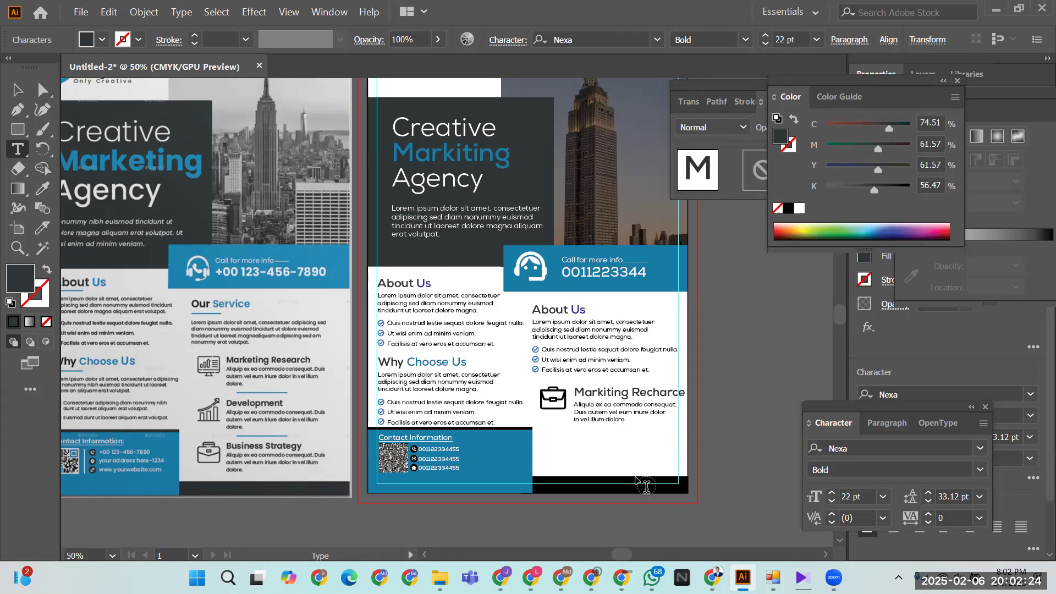
click(17, 89)
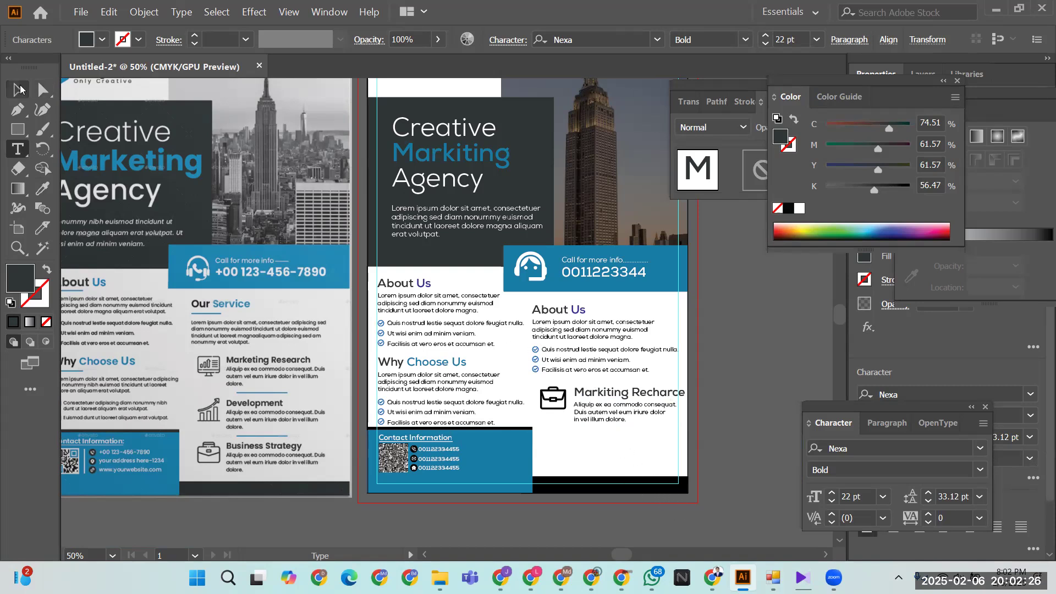
click(833, 501)
click(833, 502)
click(732, 437)
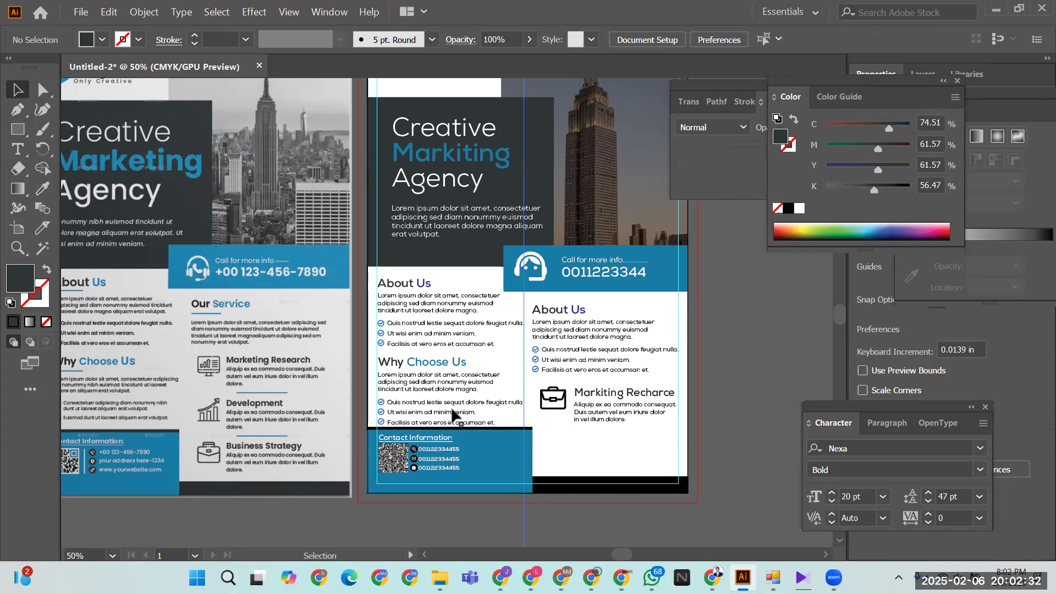
click(565, 408)
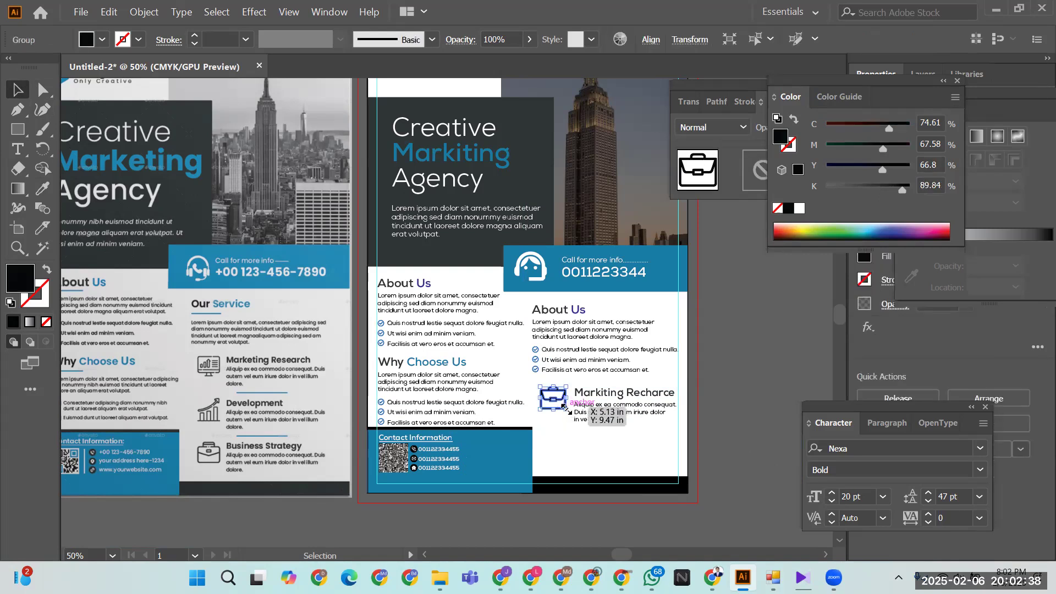
- Scale the briefcase icon down to about 0.6 in and move the description closer beneath the heading
drag(564, 408, 561, 409)
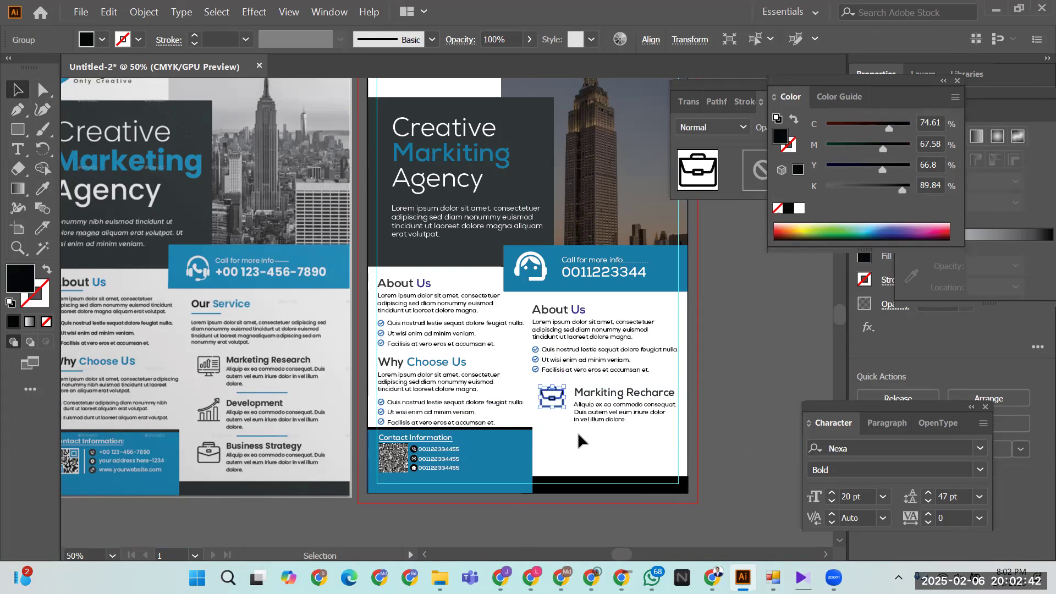
click(577, 431)
click(603, 411)
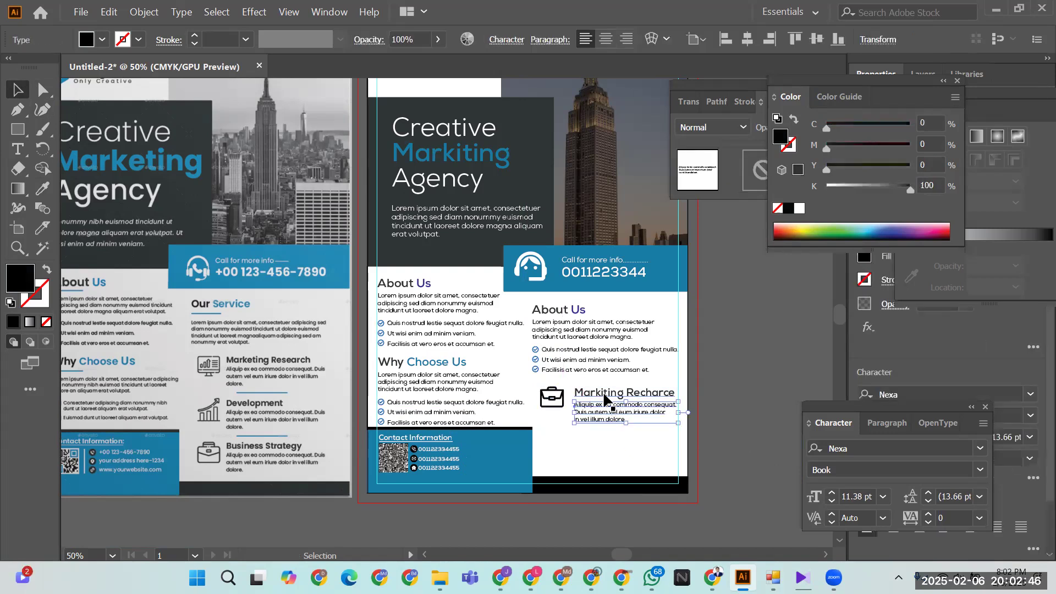
drag(604, 400, 604, 394)
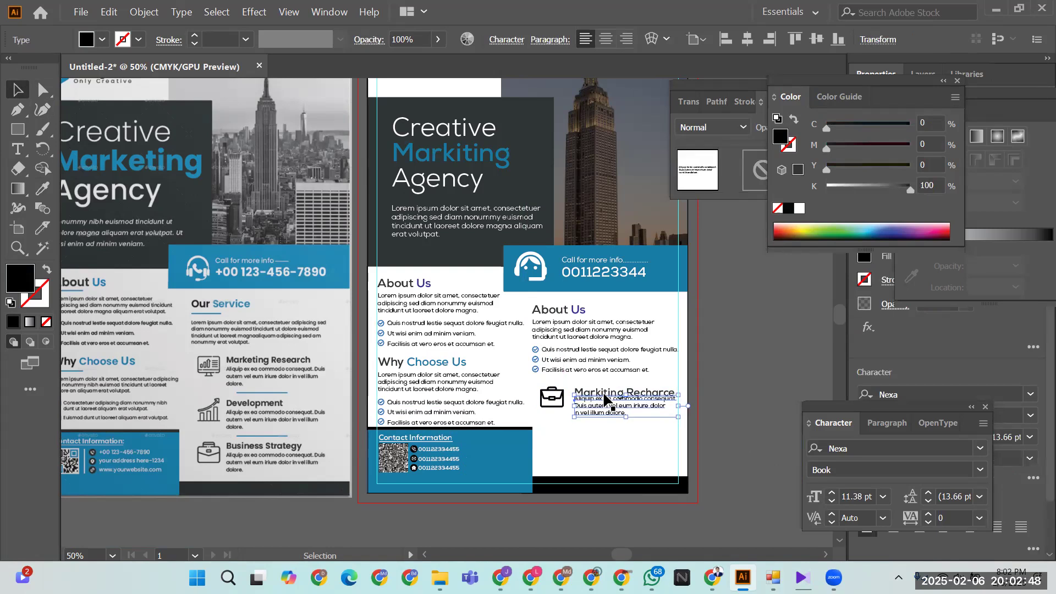
click(618, 445)
- Set the description text to 10 pt
click(604, 411)
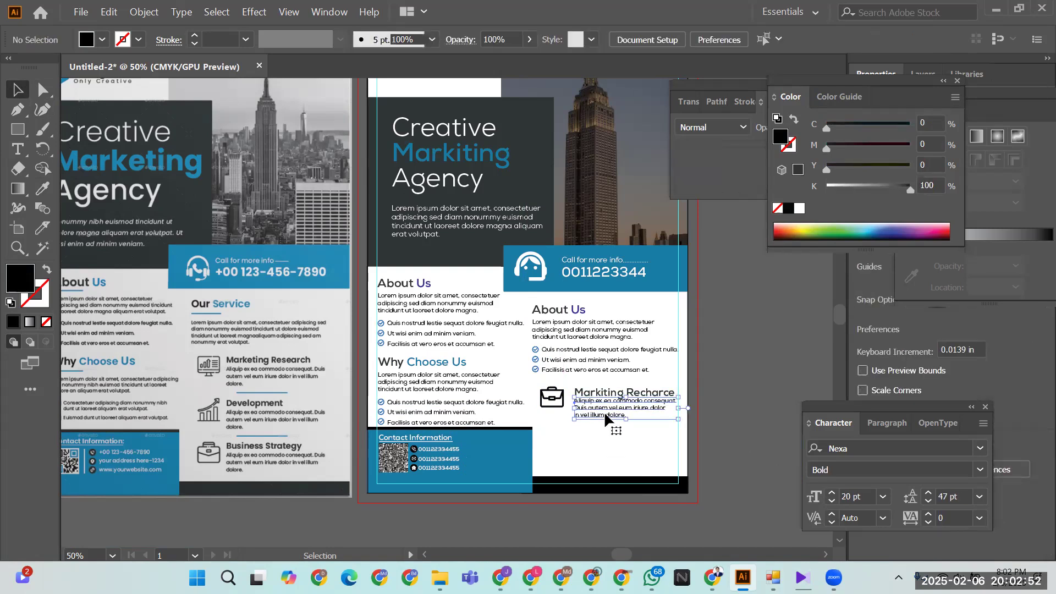
click(832, 502)
click(831, 501)
click(635, 456)
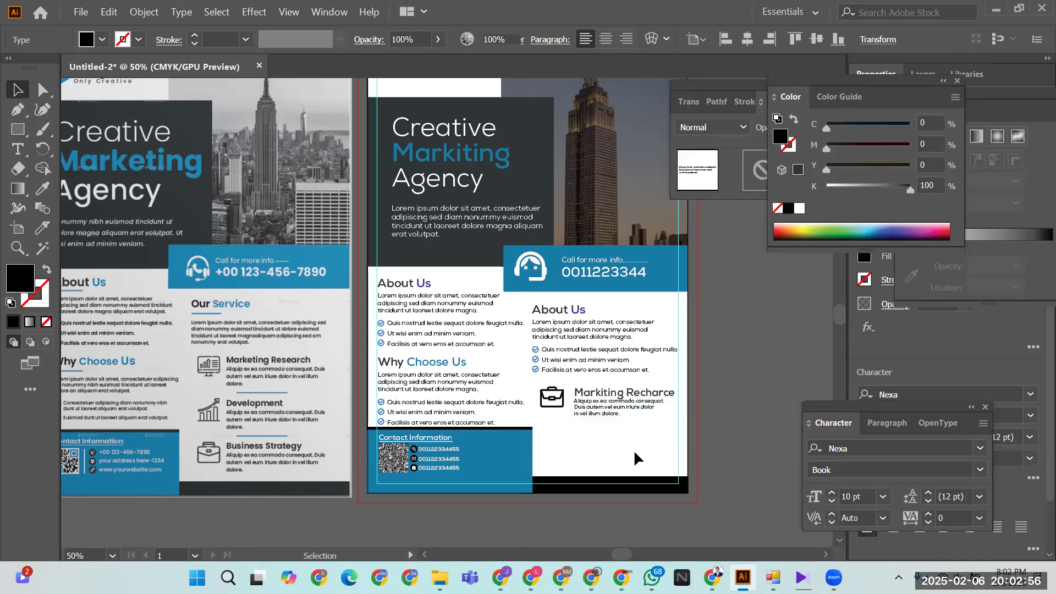
click(560, 398)
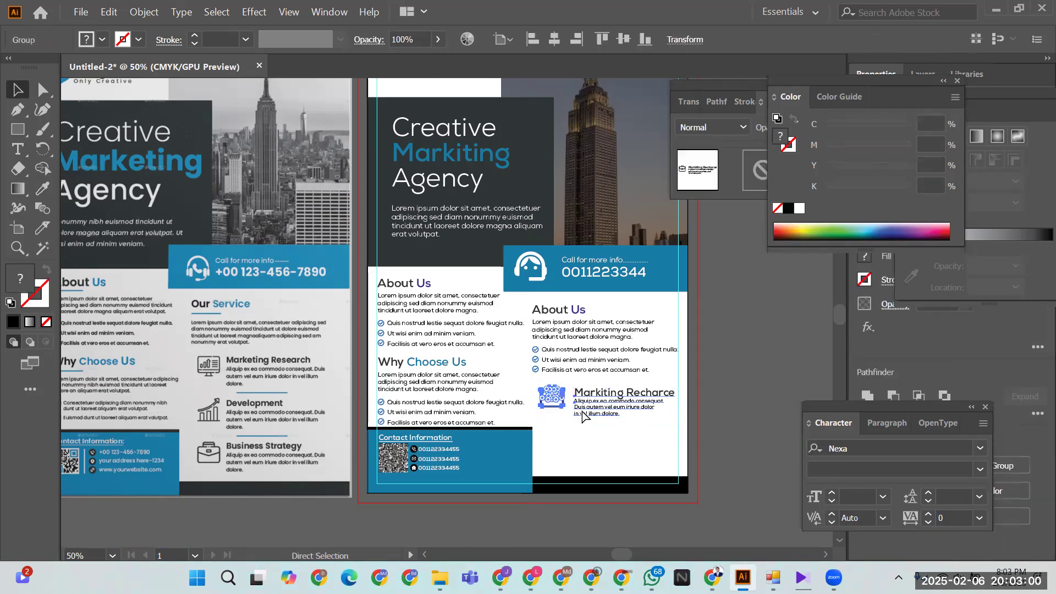
- Duplicate the service block twice downward and nudge all three blocks upward
drag(585, 407, 586, 439)
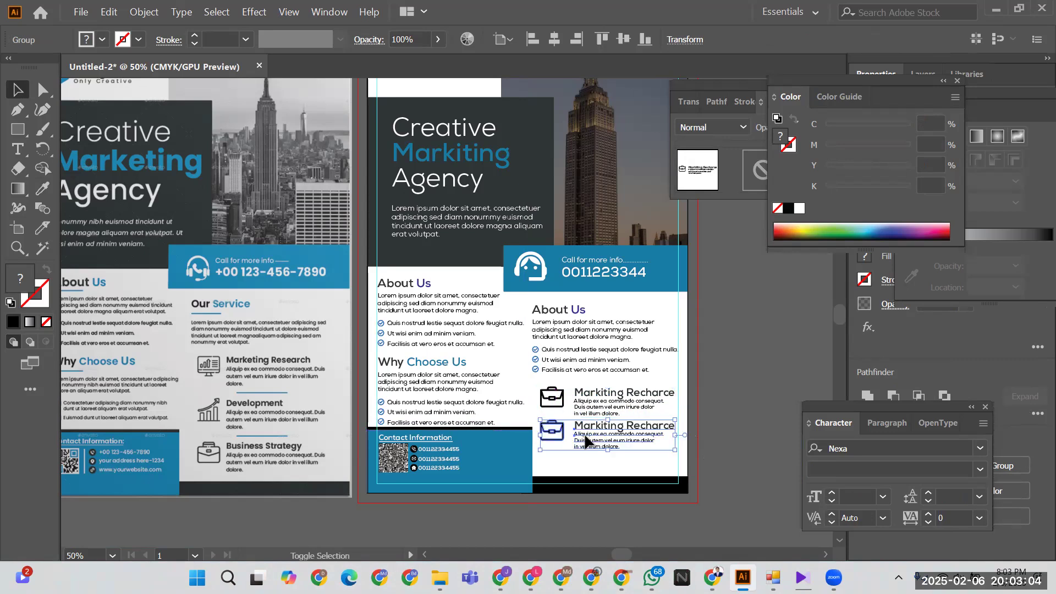
key(ctrl+d)
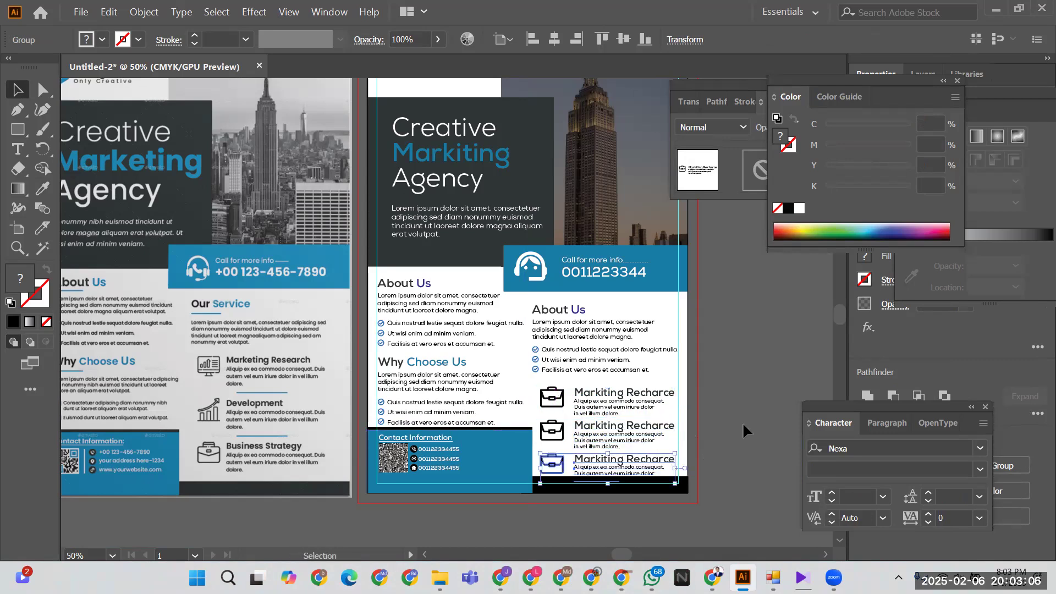
key(ctrl+shift+a)
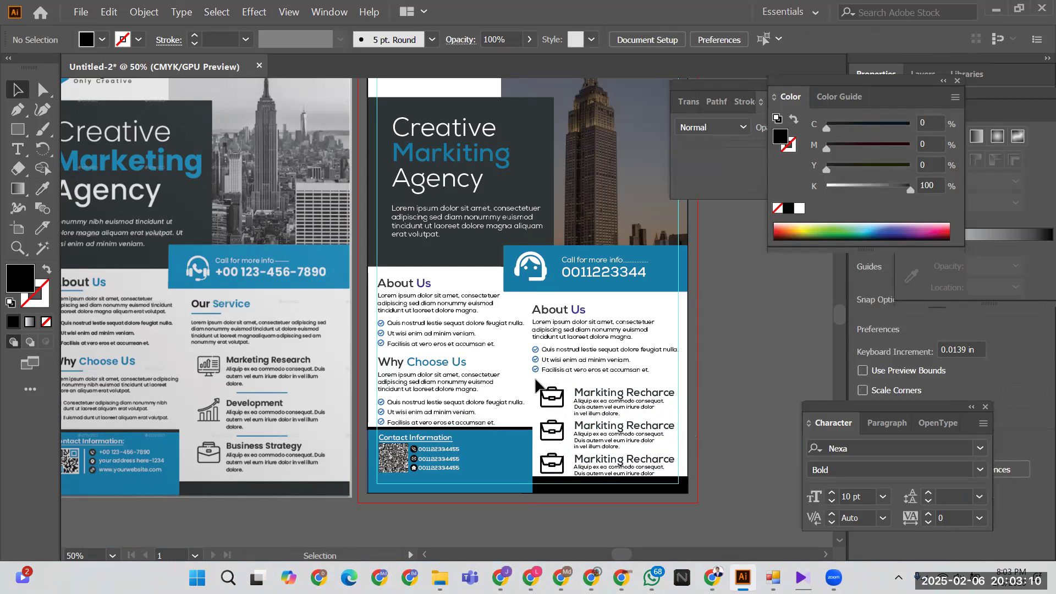
click(632, 472)
key(Up)
key(Up)
key(Up)
key(Up)
key(Up)
key(Up)
key(Up)
key(Up)
key(Up)
key(Up)
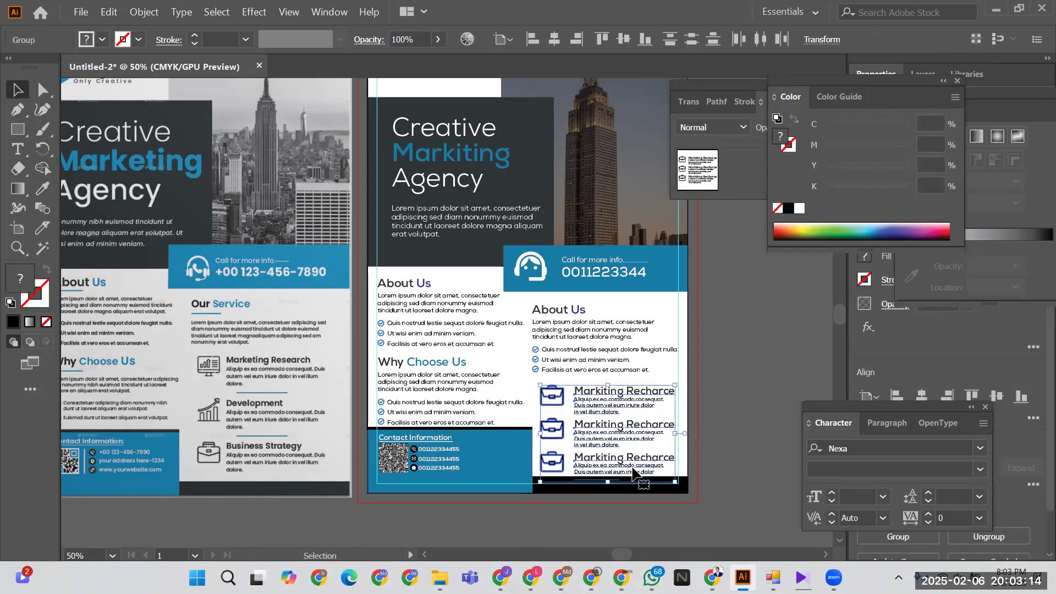
key(Up)
key(Up)
key(Up)
key(Up)
key(Up)
key(Up)
key(Up)
key(Up)
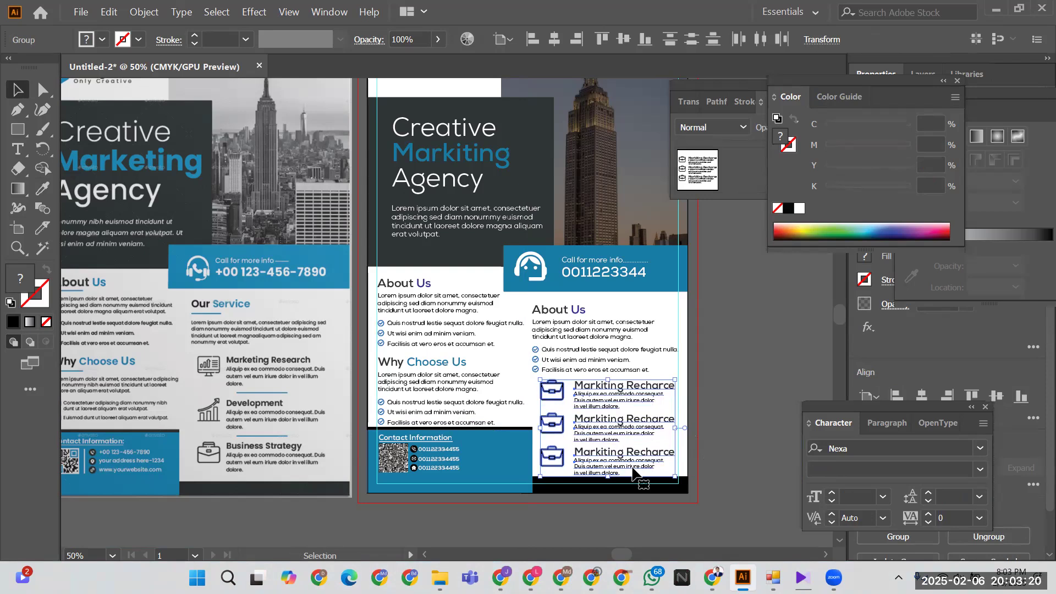
key(Up)
key(Up)
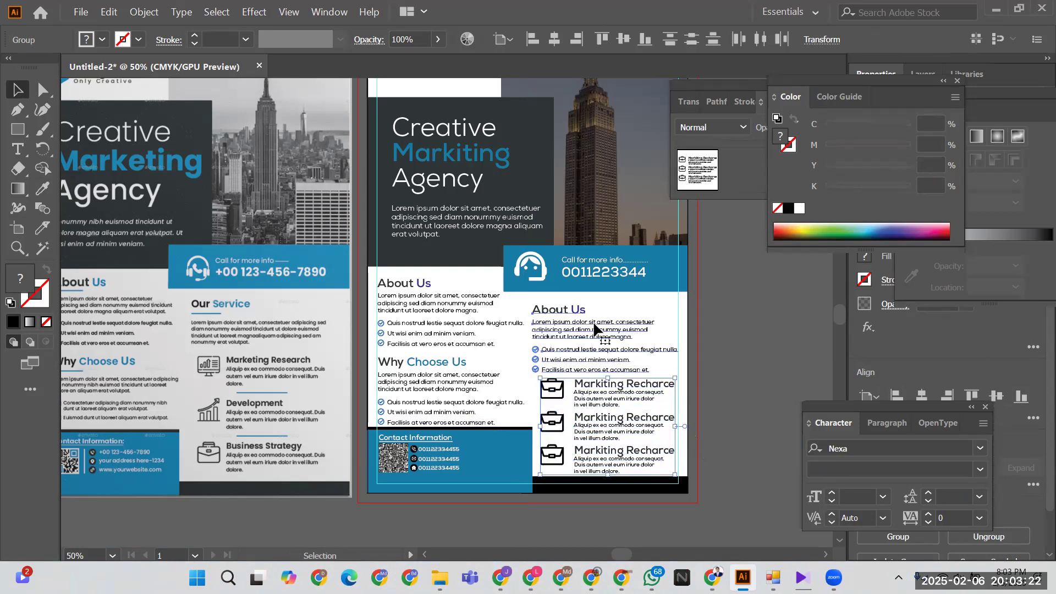
- Nudge the About Us text group up one step
click(593, 328)
key(Up)
key(Up)
key(Up)
key(Up)
key(Up)
key(Up)
key(Up)
key(Up)
key(Up)
key(Up)
key(Up)
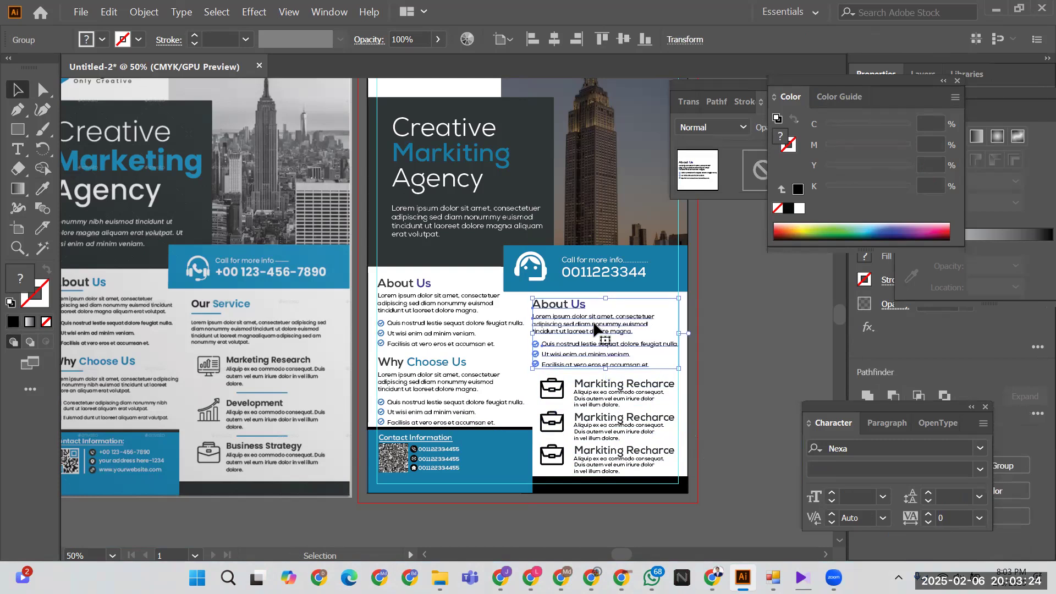
click(593, 408)
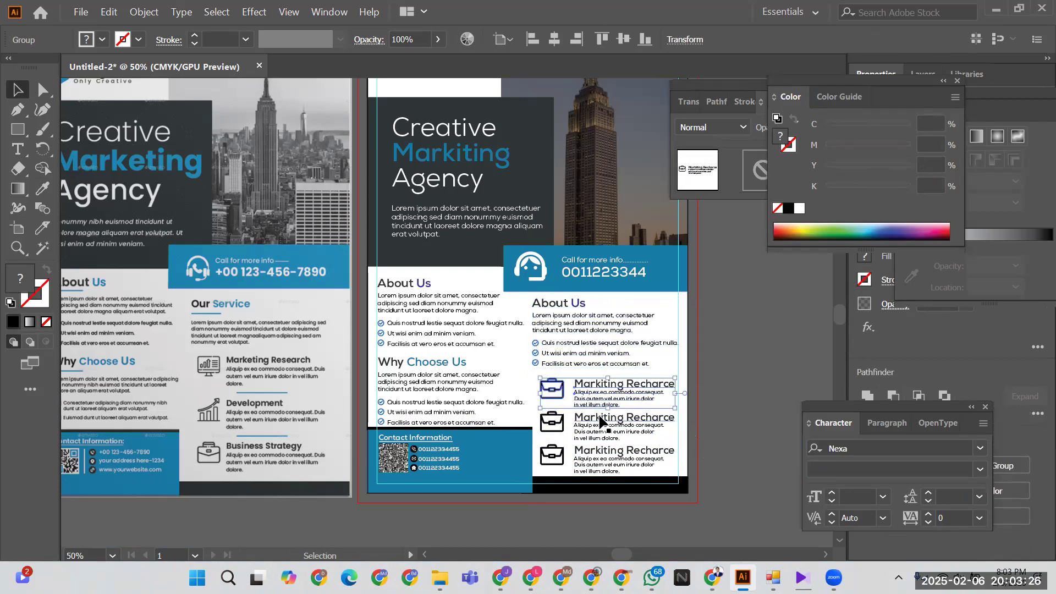
click(747, 414)
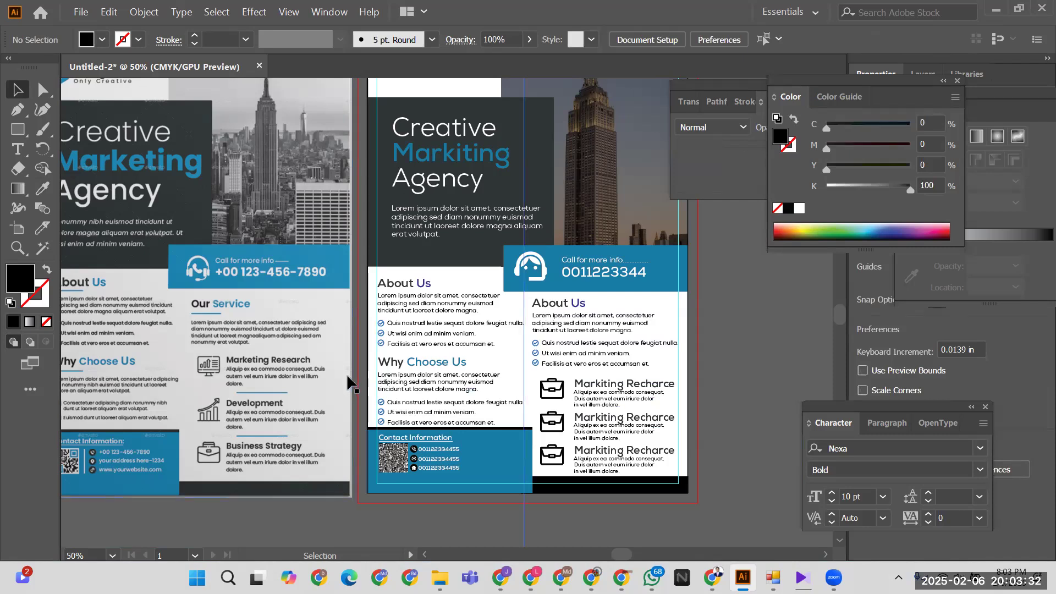
click(304, 355)
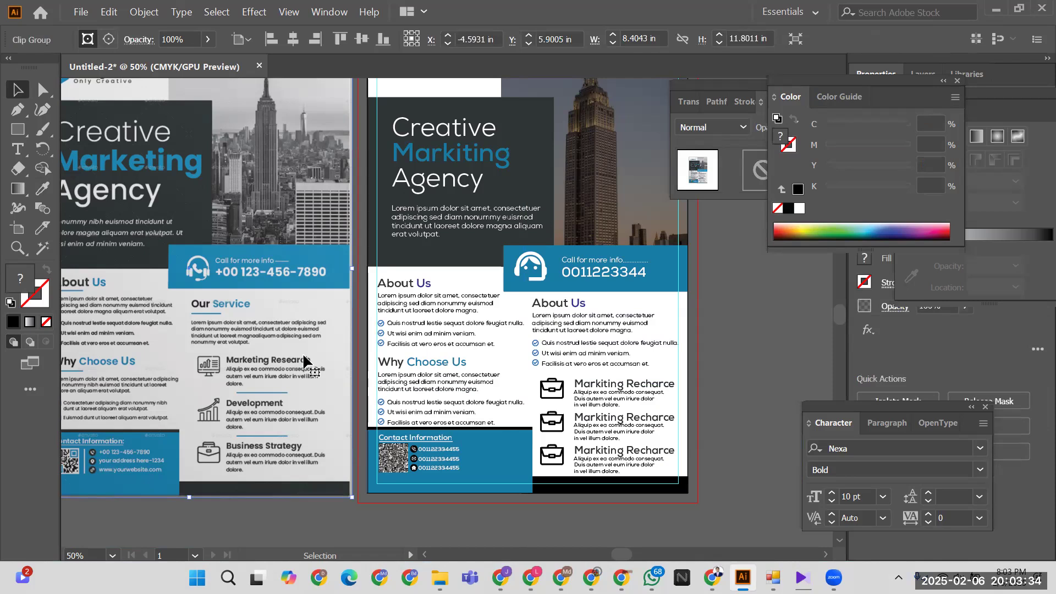
- Delete the reference flyer beside the artboard and fit the artboard in the window
key(Delete)
scroll(312, 355, up, 4)
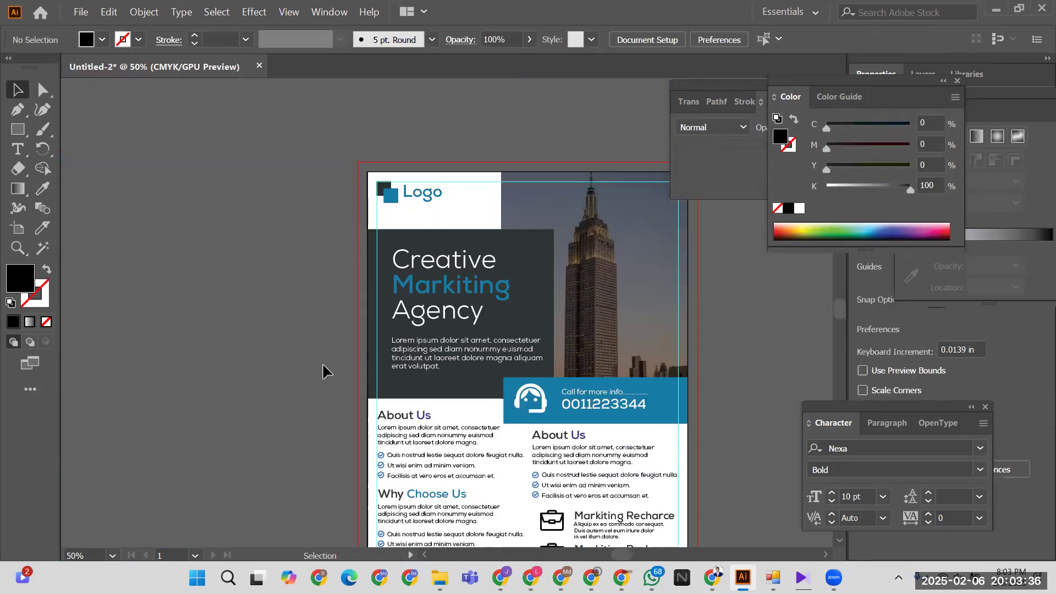
key(ctrl)
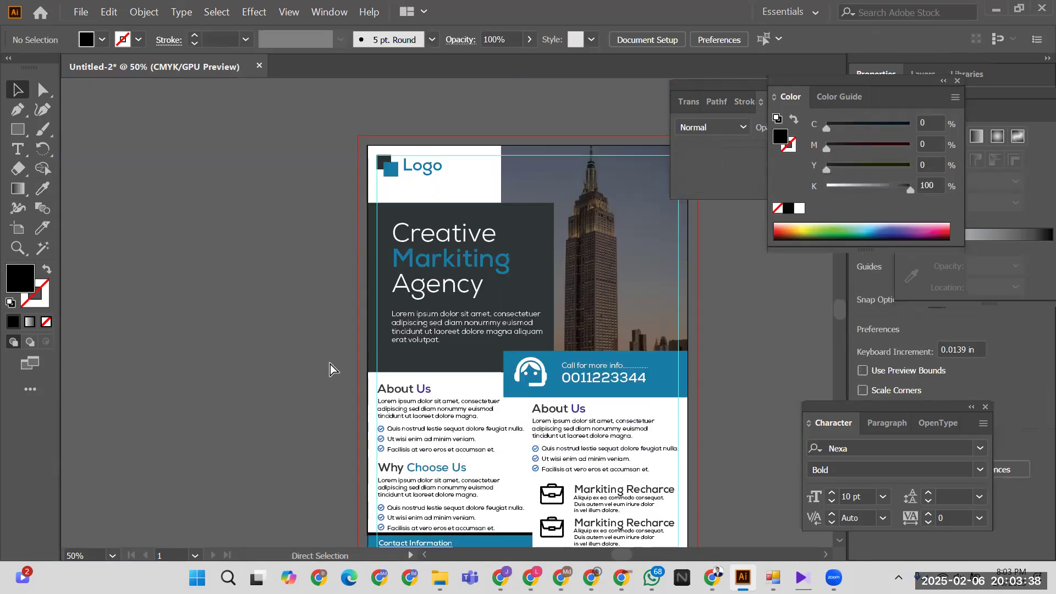
key(ctrl+0)
- Export the artboard as PNG named '2' into Downloads at 300 ppi
click(70, 12)
mouse_move(217, 248)
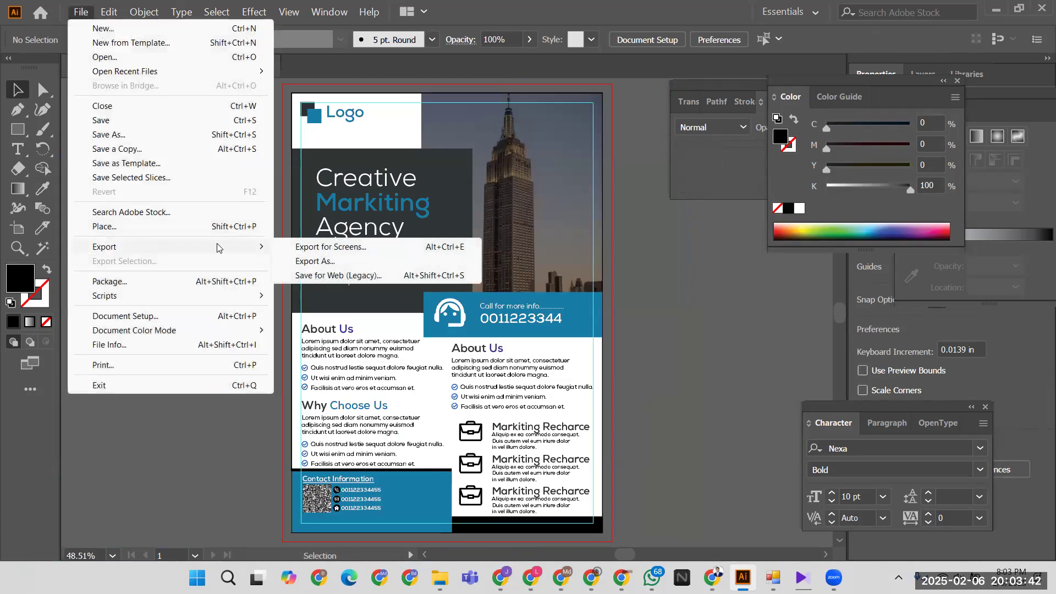
click(339, 262)
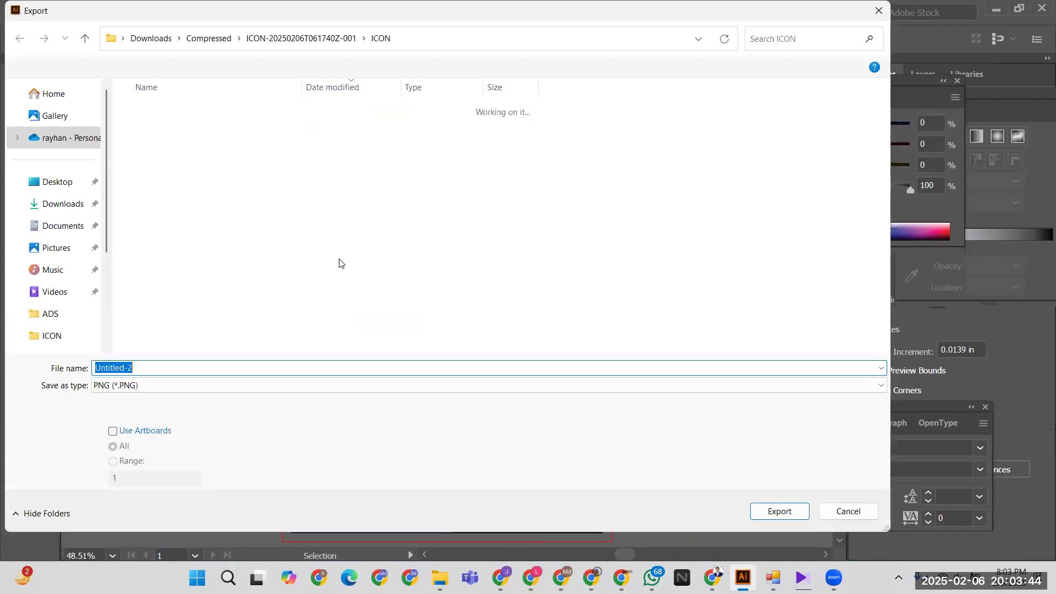
text(2)
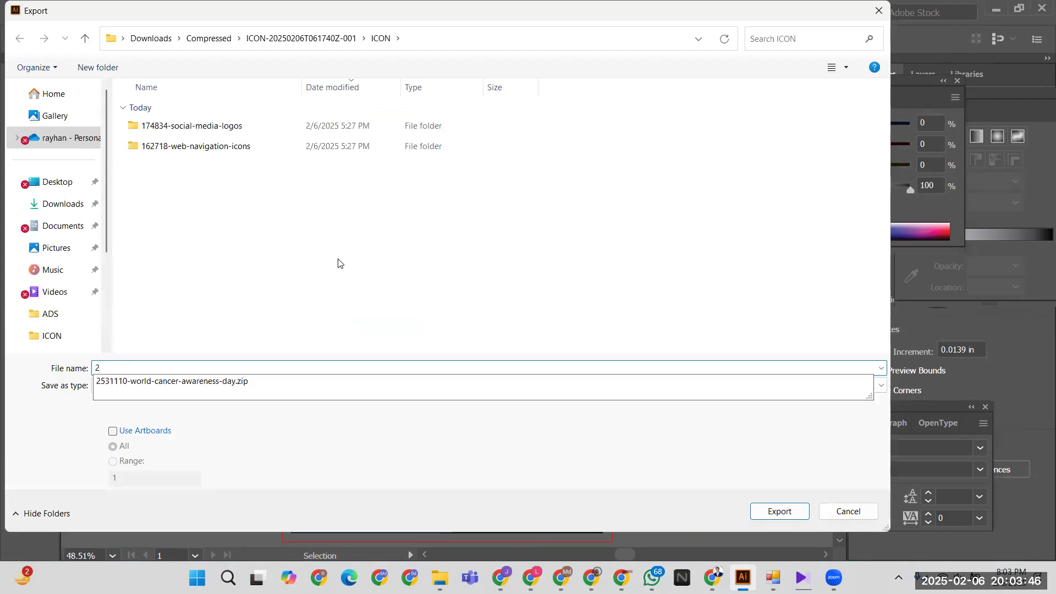
click(338, 263)
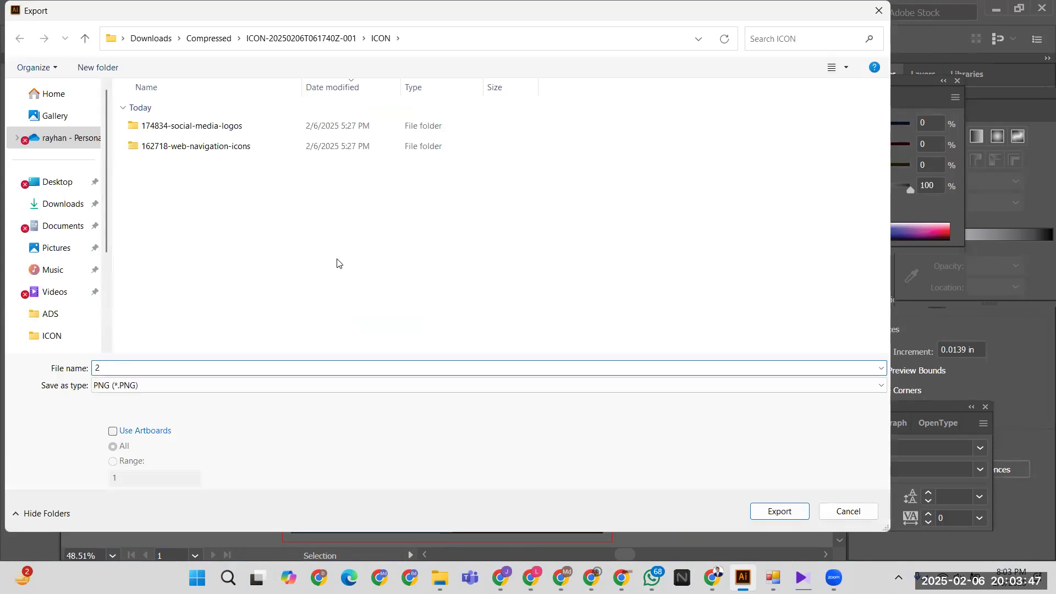
click(113, 432)
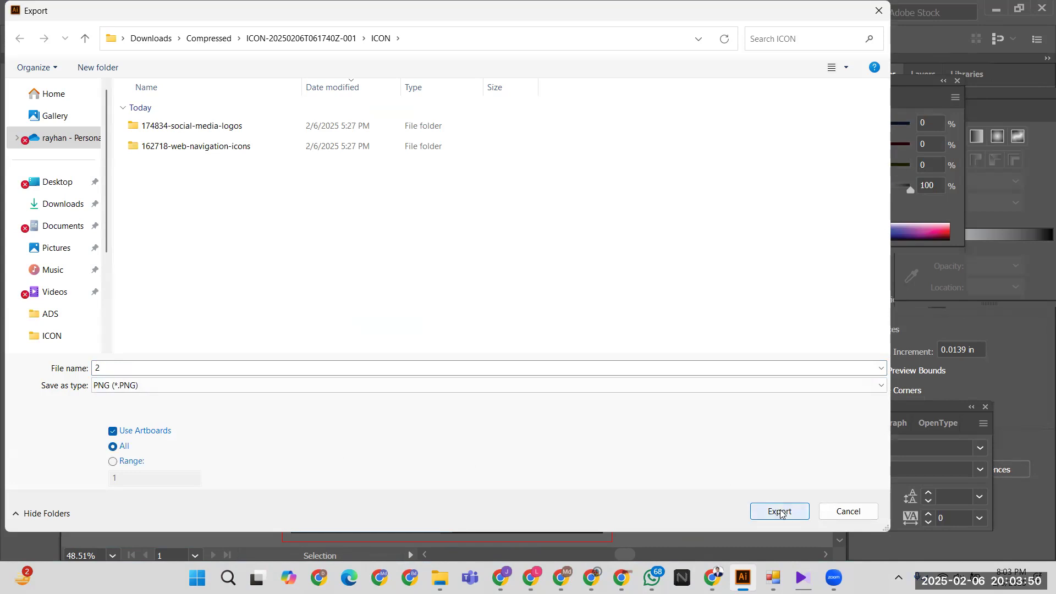
click(65, 205)
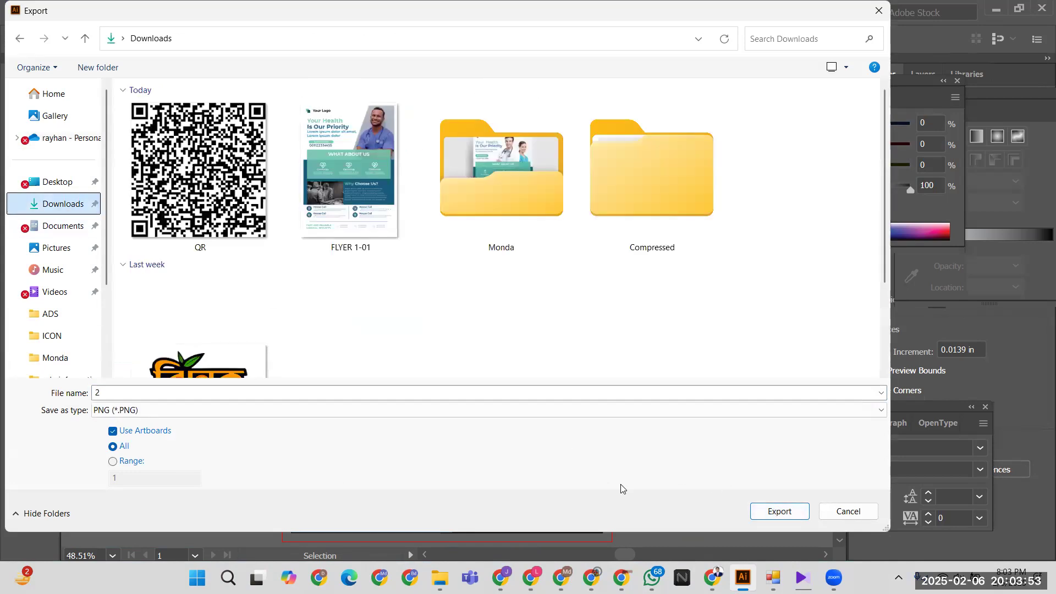
click(779, 512)
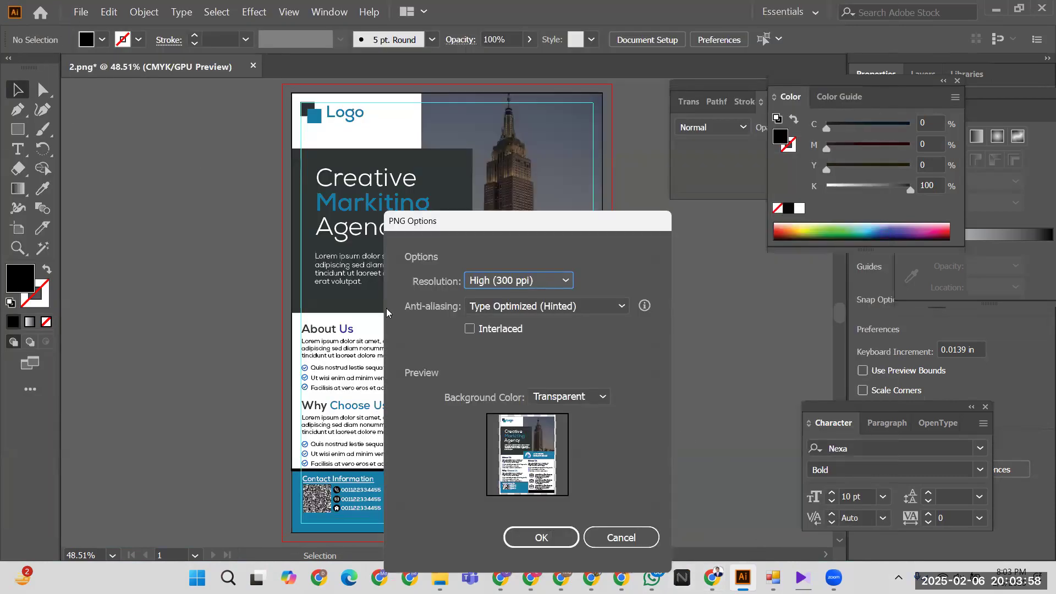
click(536, 540)
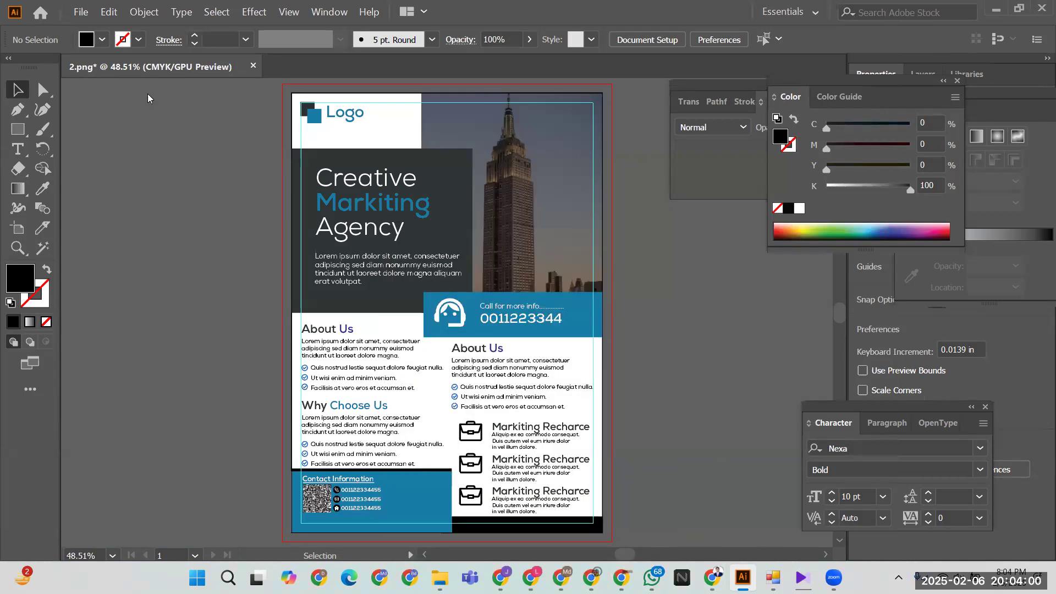
- Save the flyer as Illustrator document '2' in Downloads with default options
click(80, 12)
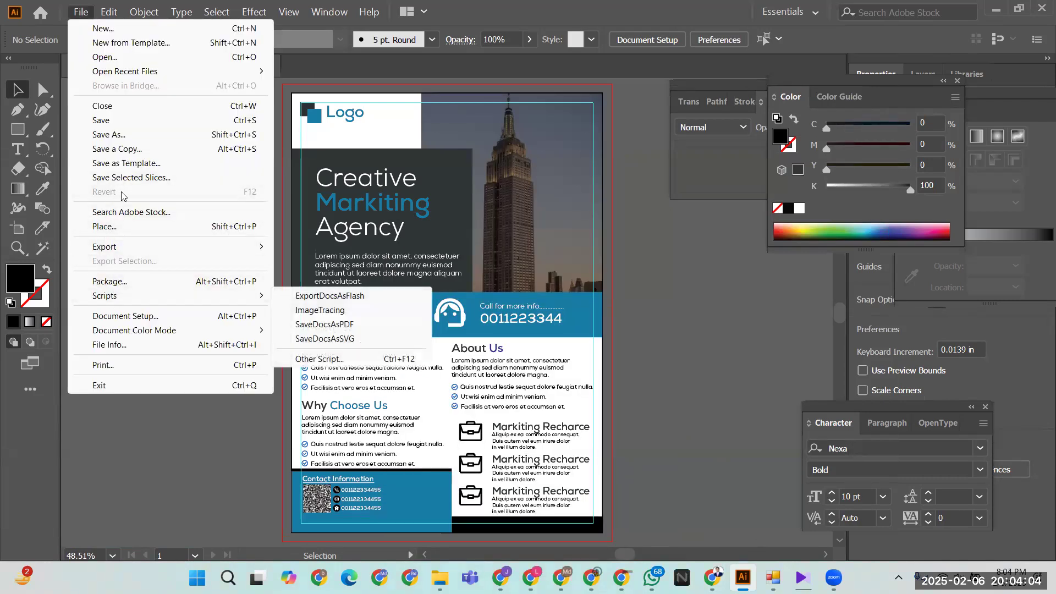
click(116, 120)
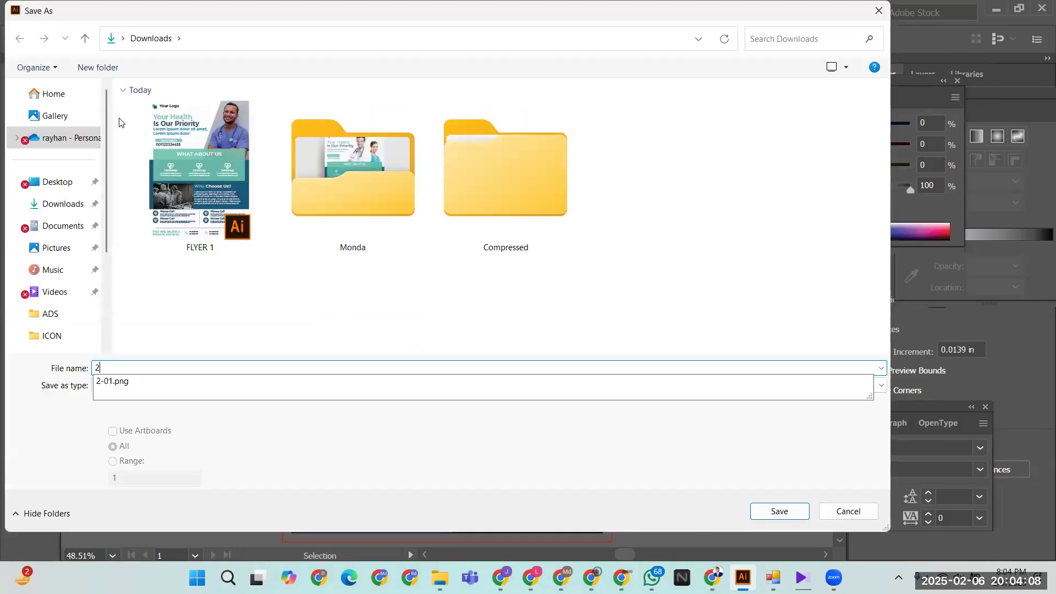
key(Escape)
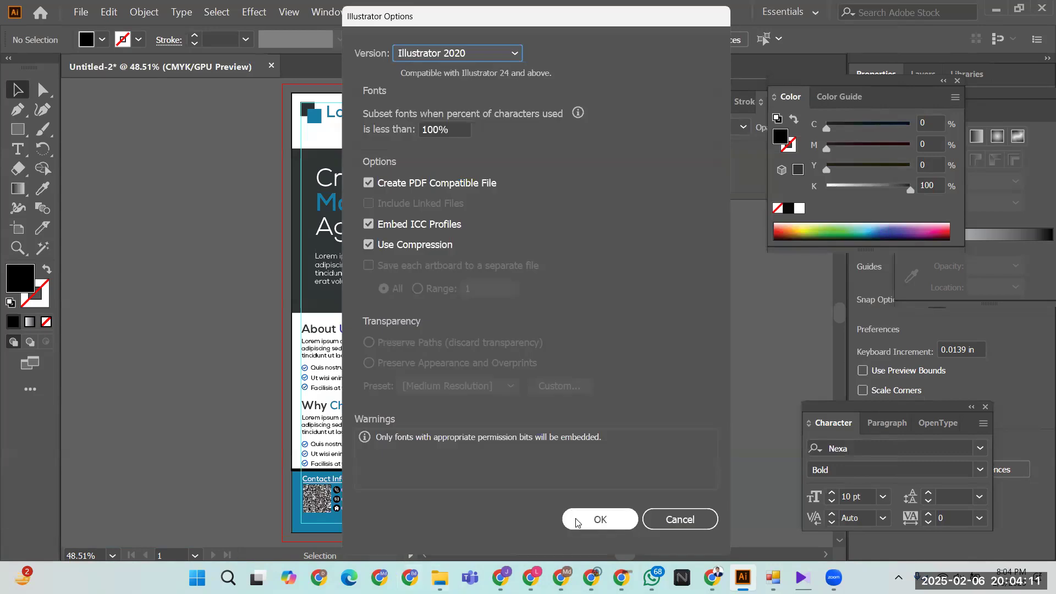
click(576, 523)
- Open 2-01.png from Downloads in the photo viewer and maximize the window
mouse_move(440, 578)
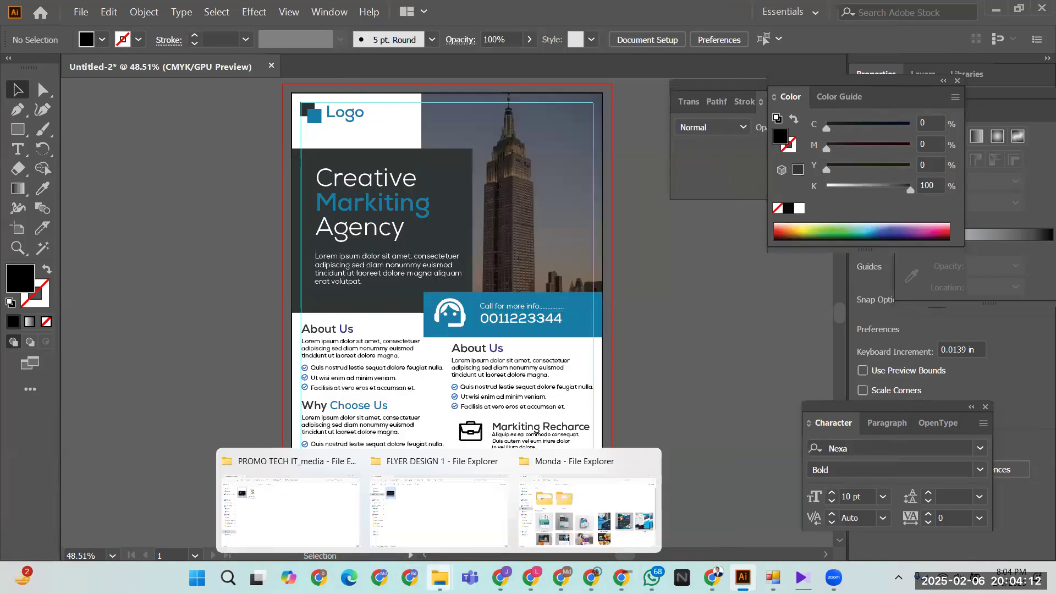
click(557, 523)
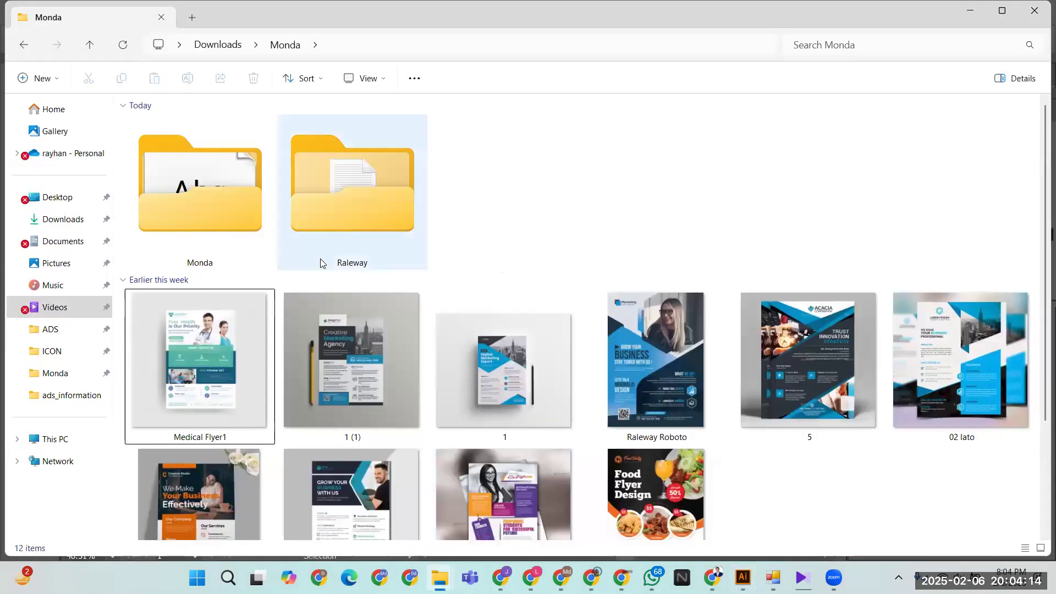
click(59, 223)
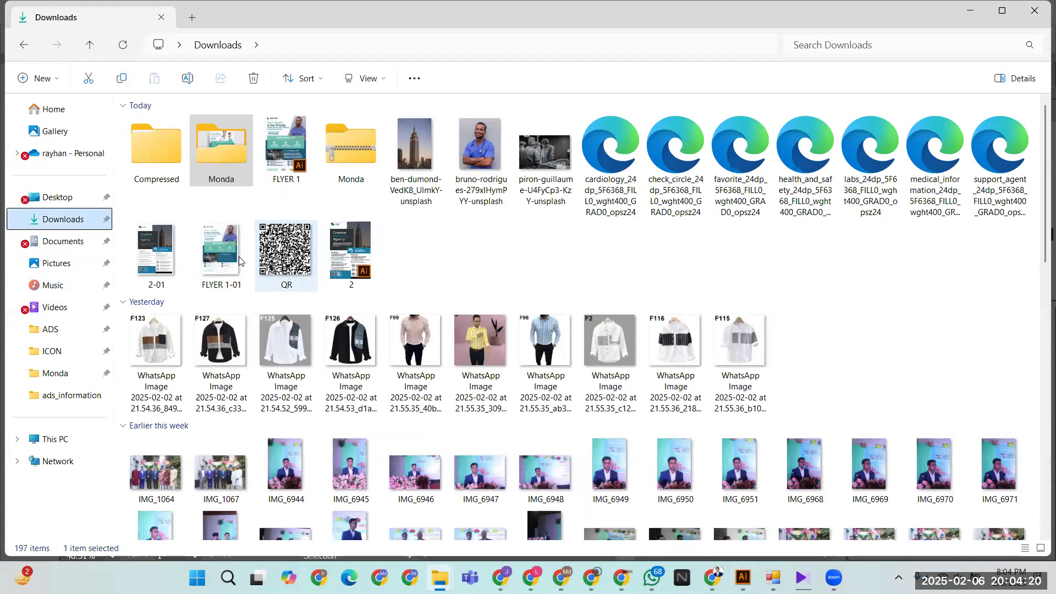
click(157, 251)
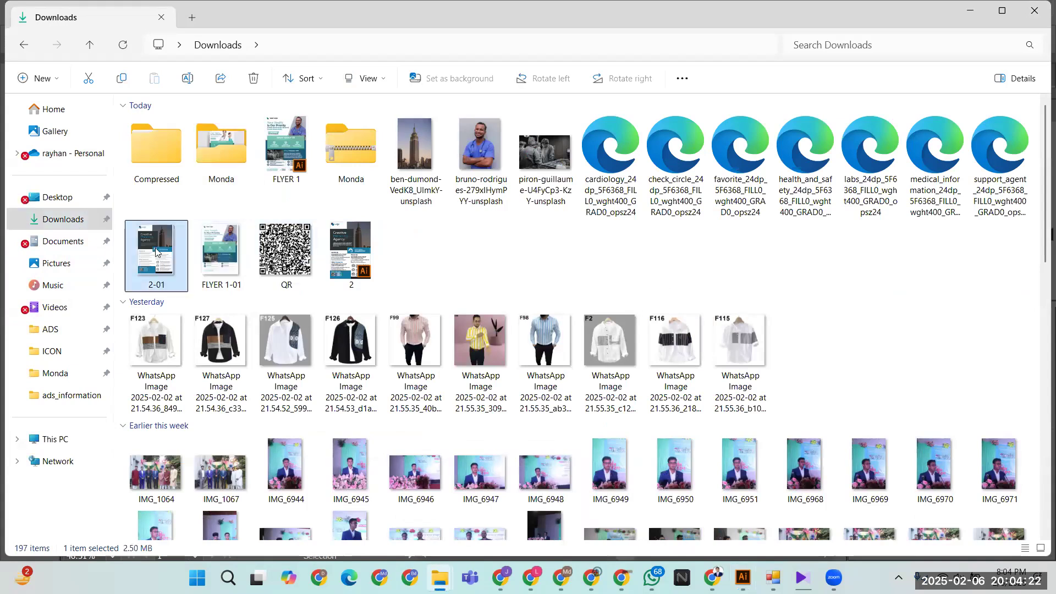
double_click(157, 251)
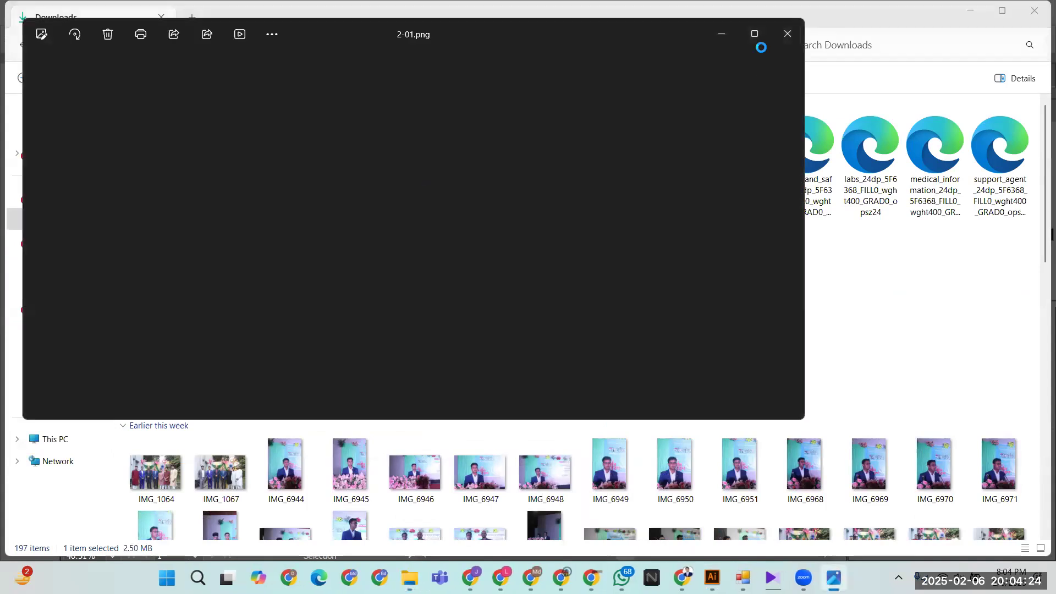
click(755, 37)
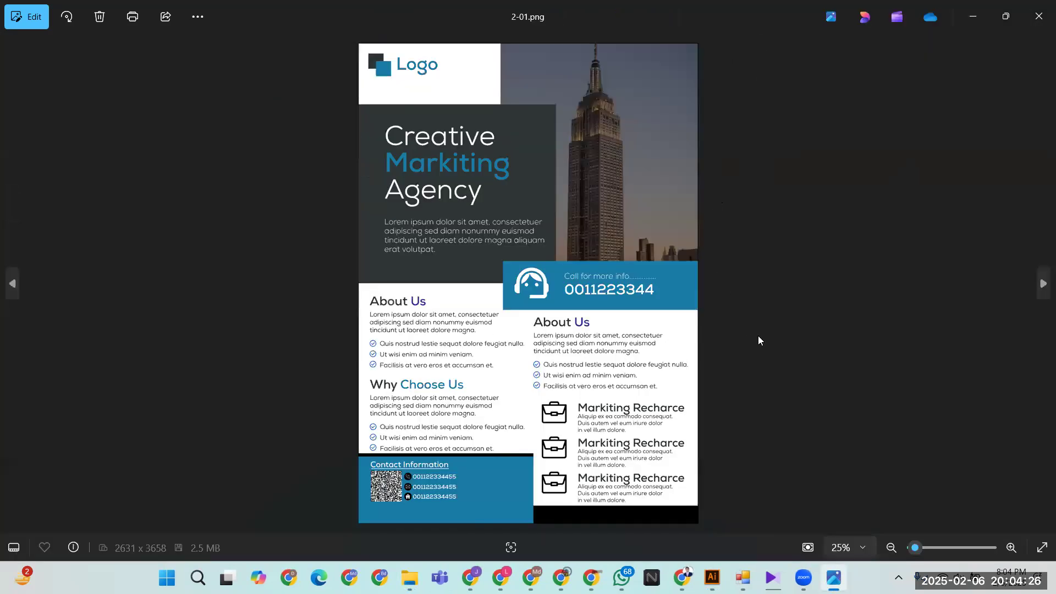